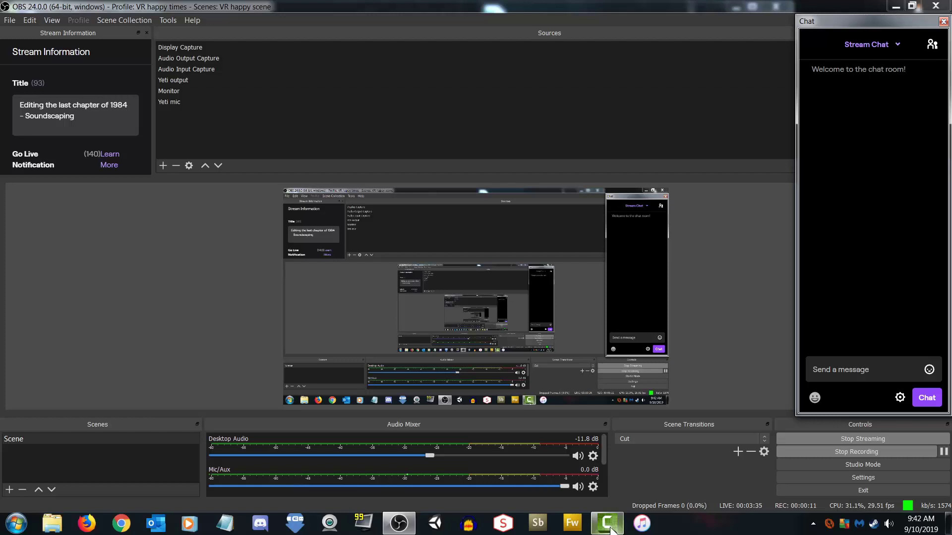
Switch to the 1984 chapter 23 project in Camtasia Studio and play the timeline from about 0:13:47
left_click(607, 523)
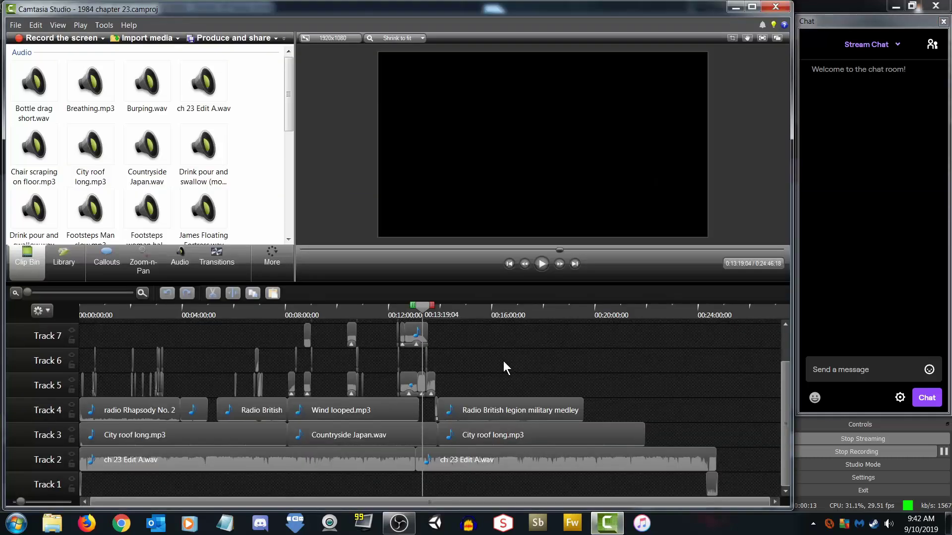
left_click_drag(28, 291, 80, 296)
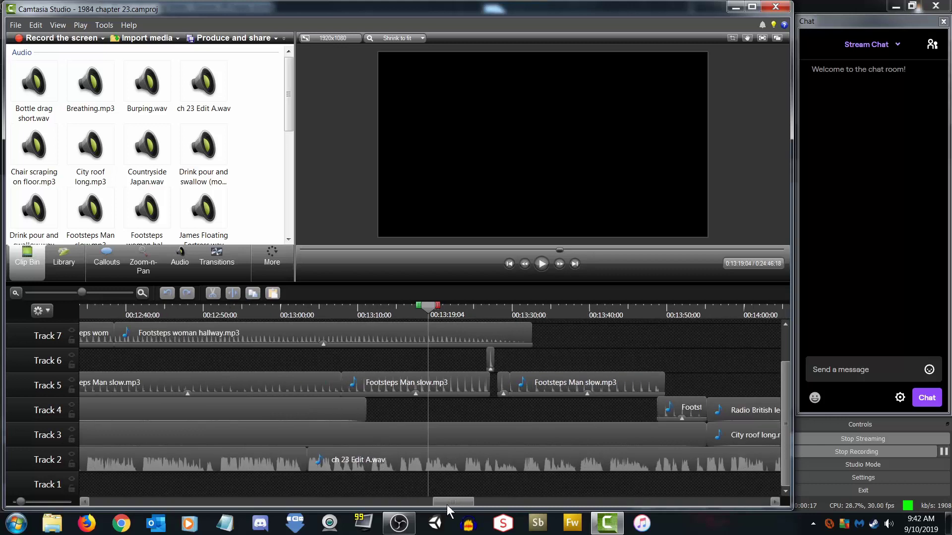
left_click_drag(456, 502, 462, 502)
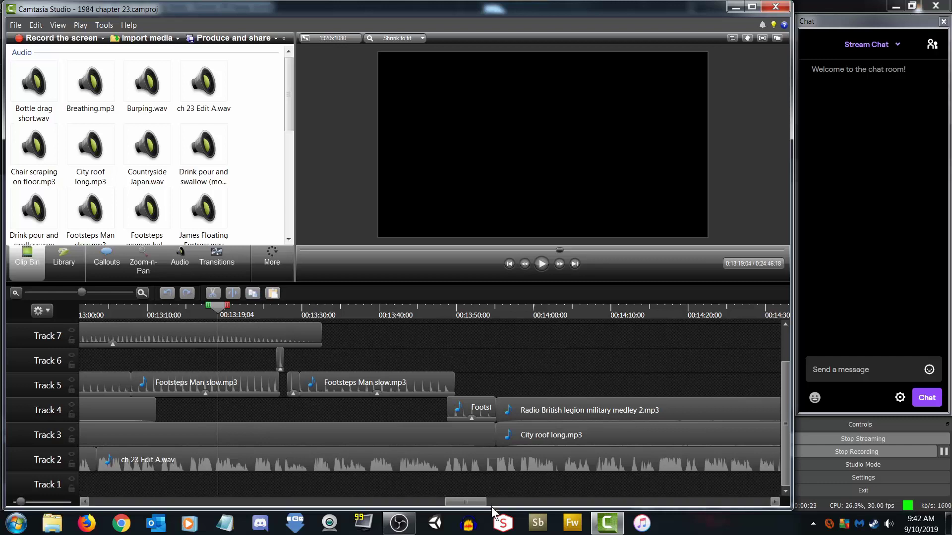
left_click_drag(474, 500, 480, 500)
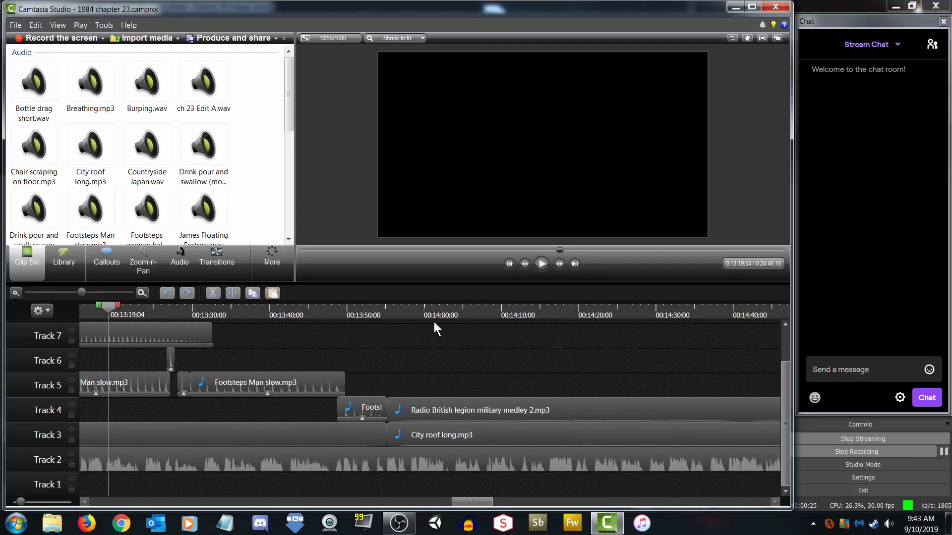
mouse_move(311, 307)
left_mouse_down()
mouse_move(350, 308)
mouse_move(313, 313)
mouse_move(326, 315)
left_mouse_up()
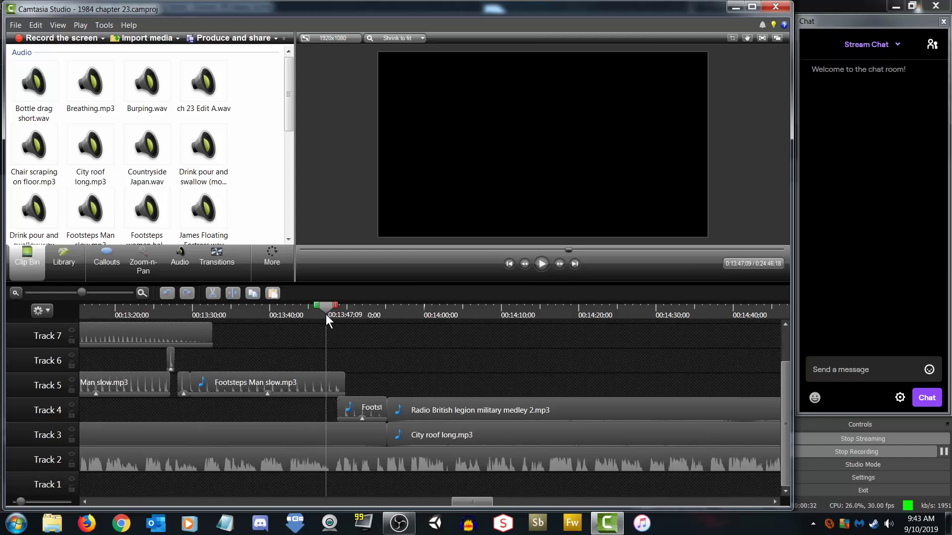
left_click(540, 264)
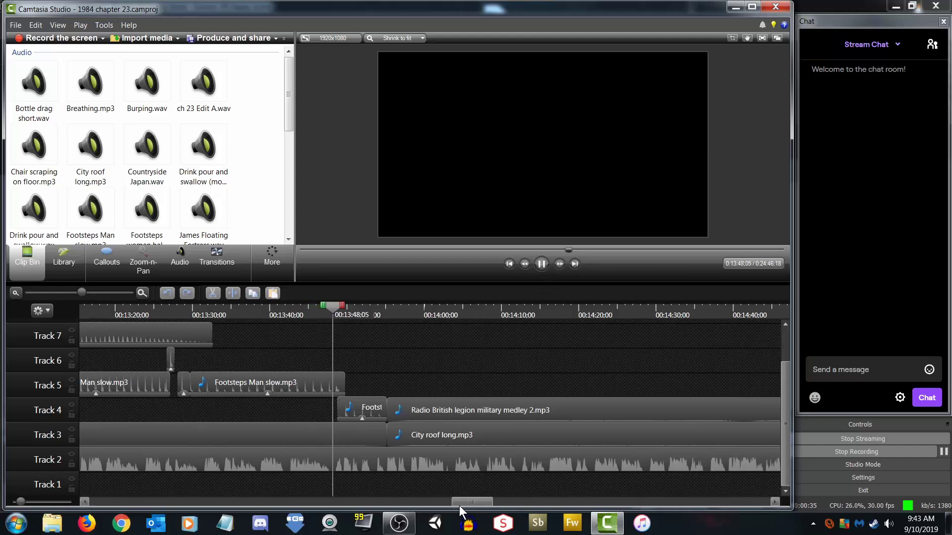
mouse_move(473, 502)
left_mouse_down()
mouse_move(495, 501)
mouse_move(475, 501)
left_mouse_up()
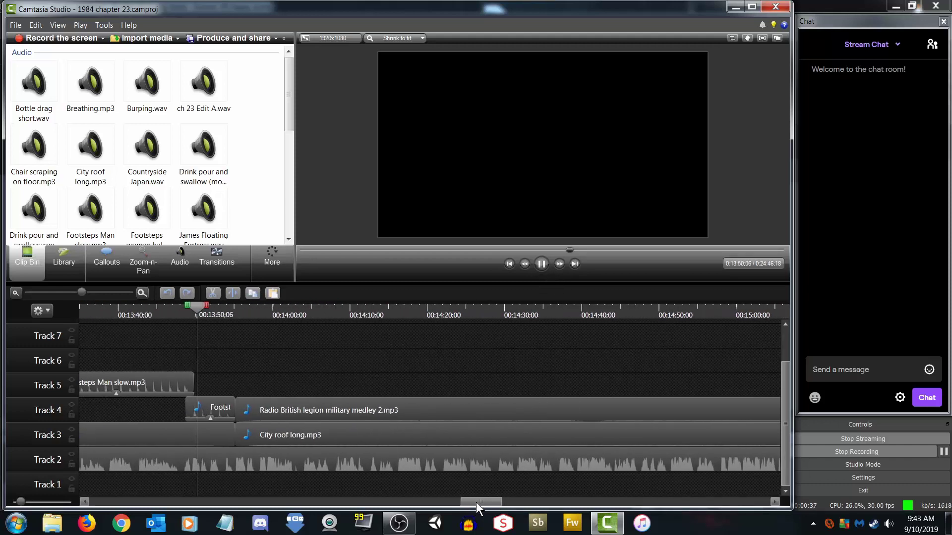
Show the clips' audio levels and play the timeline from about 0:14:36
left_click(379, 313)
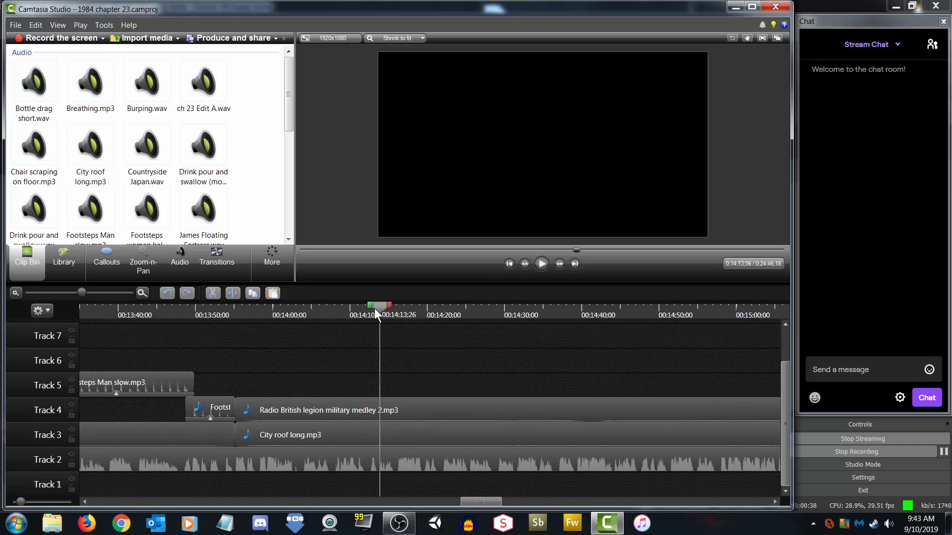
left_click(508, 312)
left_click_drag(81, 292, 75, 293)
left_click(173, 263)
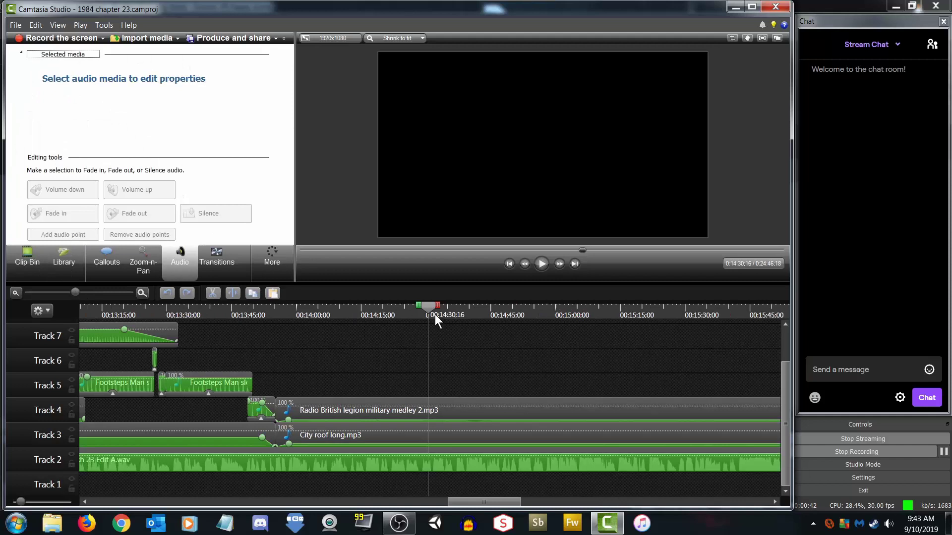
left_click_drag(430, 308, 455, 309)
left_click(541, 263)
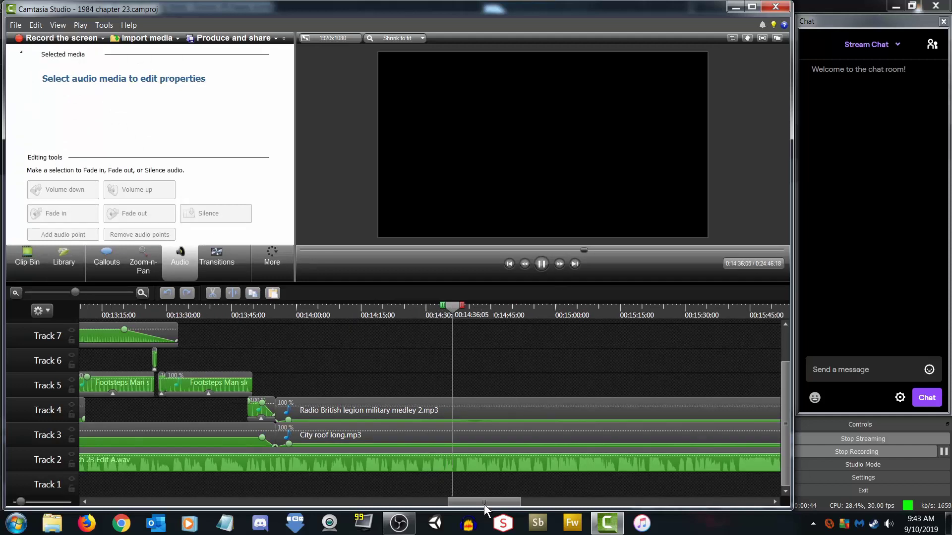
left_click_drag(486, 501, 497, 501)
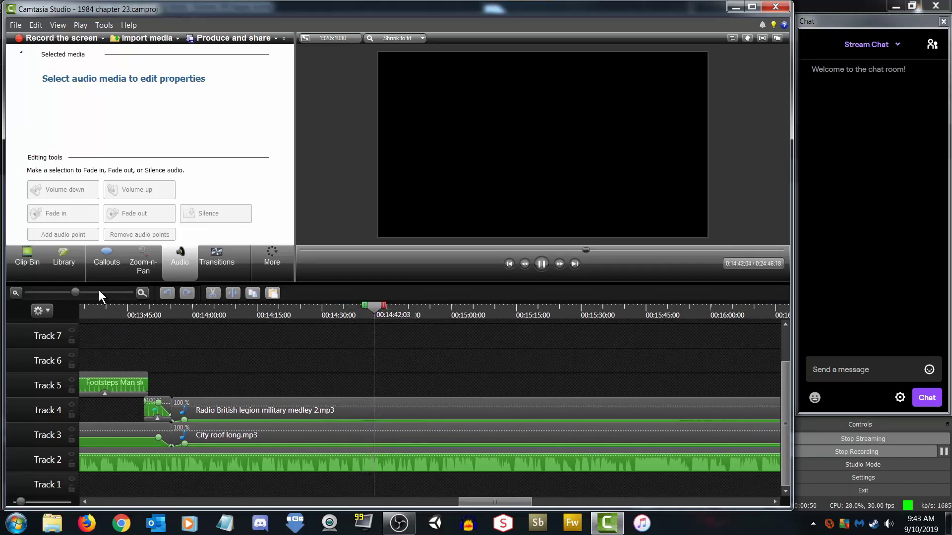
Listen from the start of the Radio British legion military medley 2 clip, and set the playhead at about 0:14:02
left_click_drag(250, 313, 173, 315)
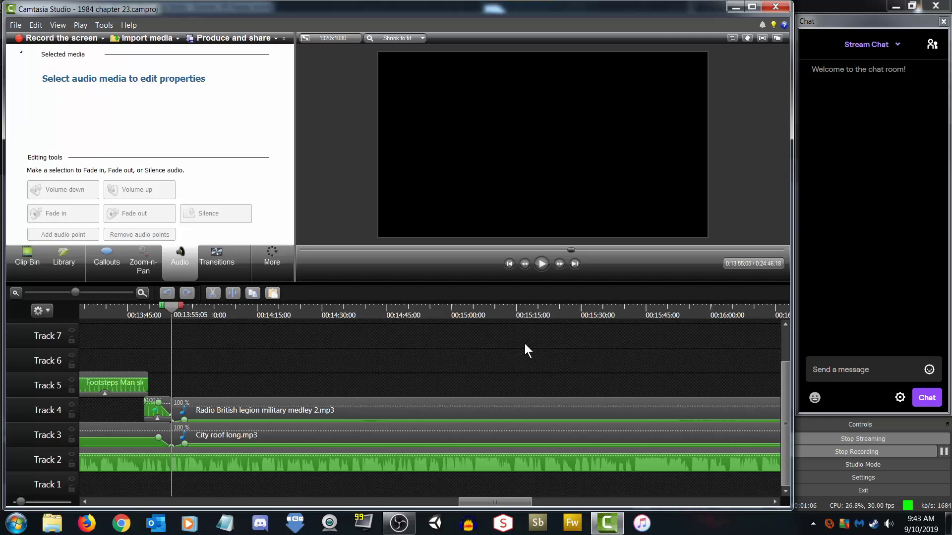
left_click(540, 263)
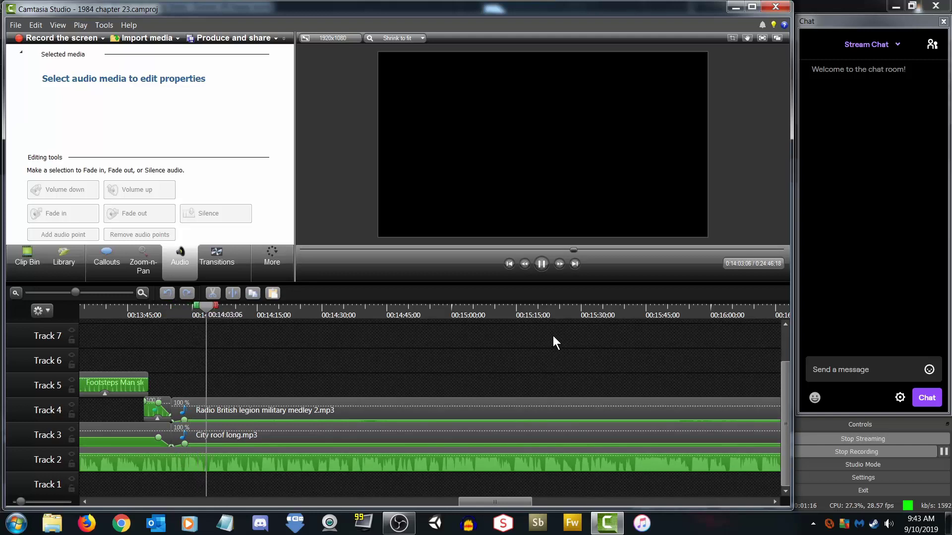
left_click(541, 264)
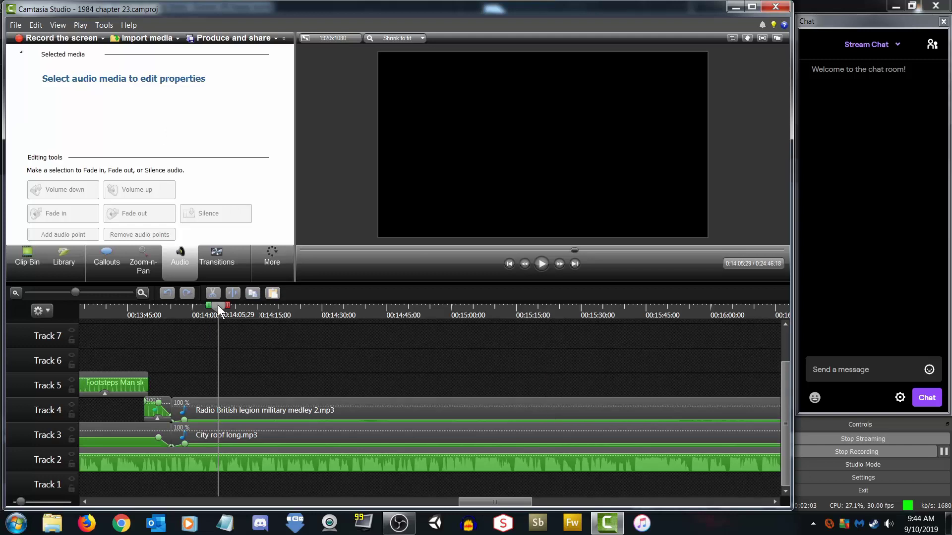
left_click_drag(218, 304, 198, 310)
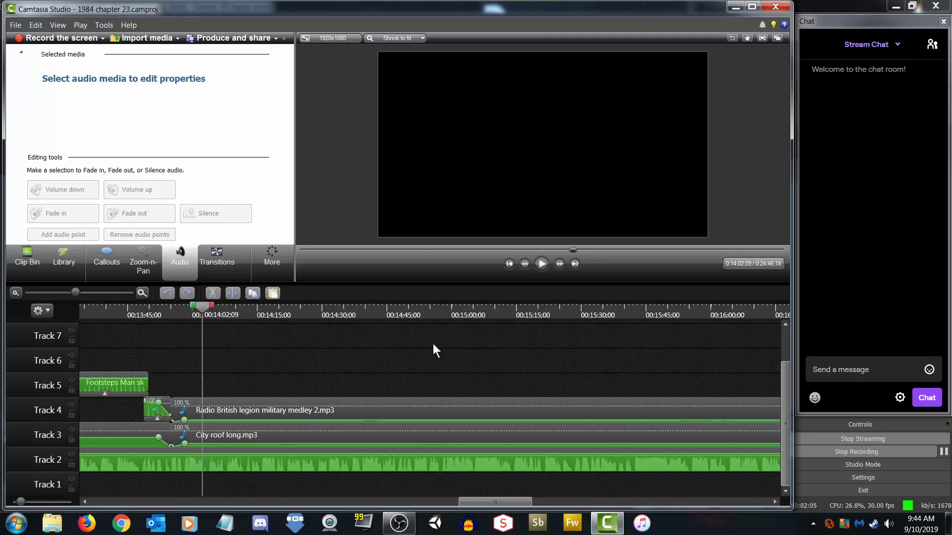
Return to the project's media list and look through the Ch 4, Ch 5 and Ch 6 folders of 1984 Working's Completed folder in Windows Explorer
left_click(32, 260)
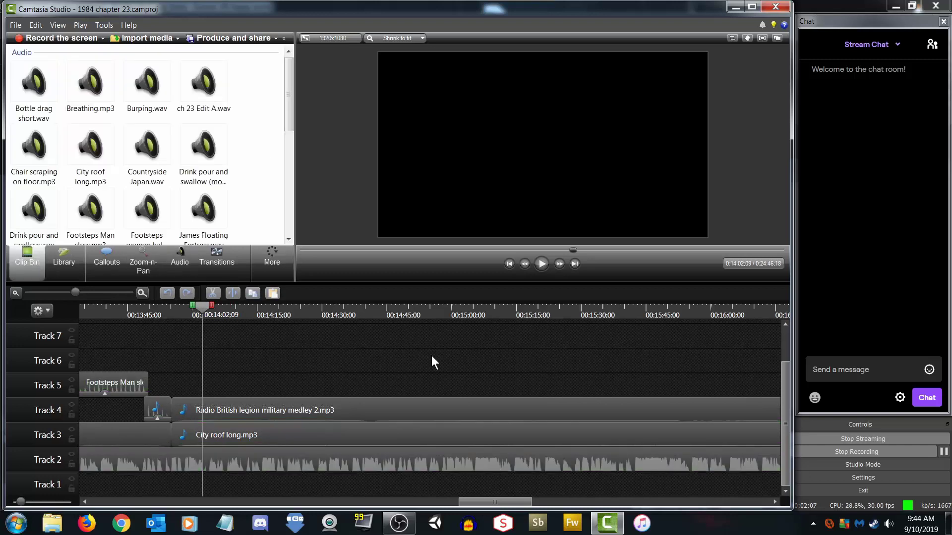
left_click(52, 523)
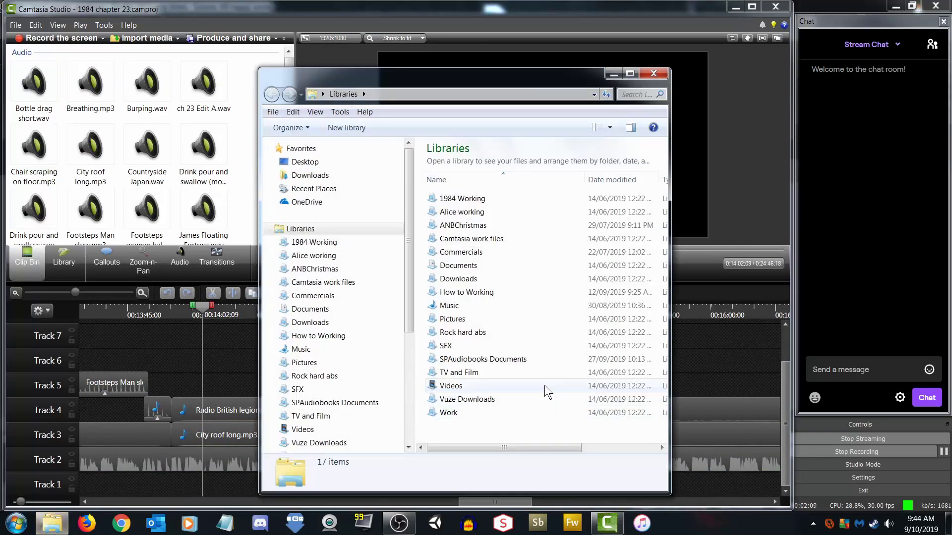
double_click(484, 199)
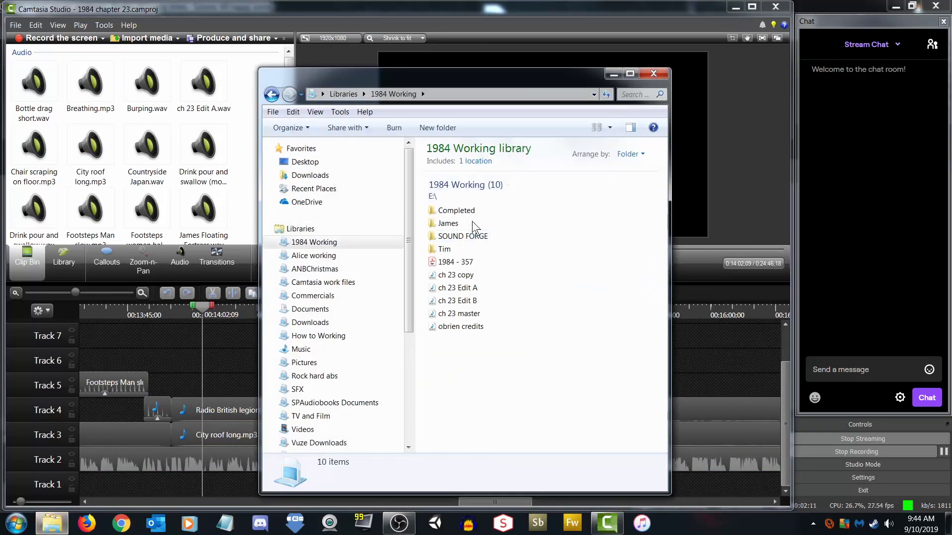
double_click(456, 210)
double_click(448, 220)
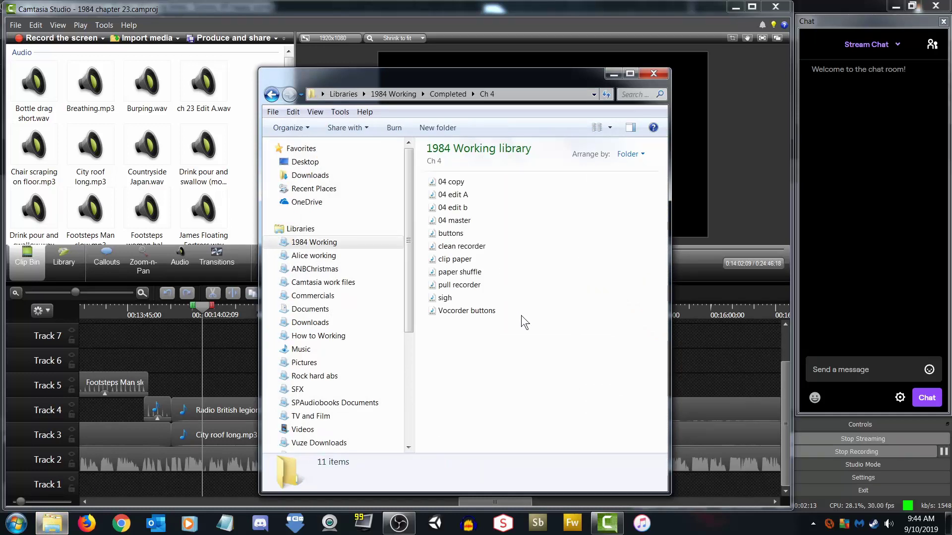
left_click(274, 97)
double_click(449, 220)
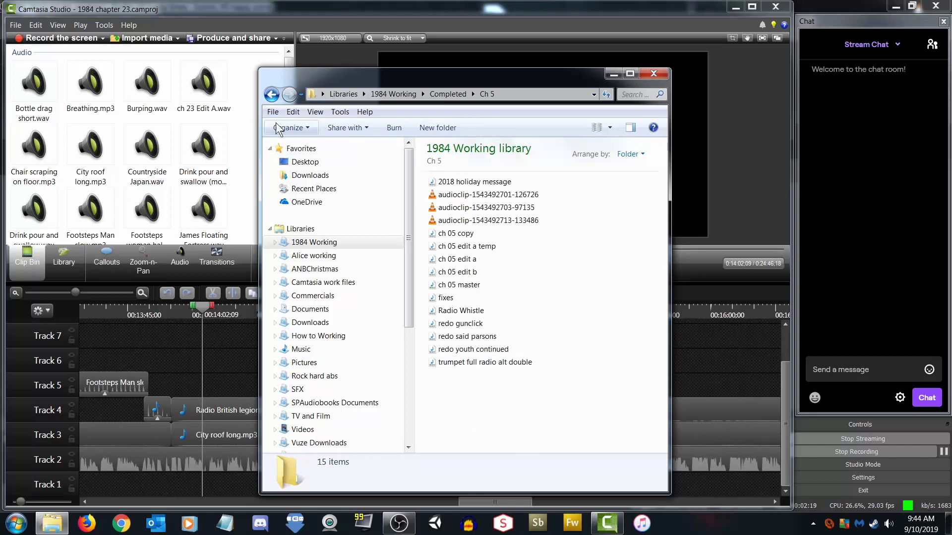
left_click(271, 94)
double_click(448, 233)
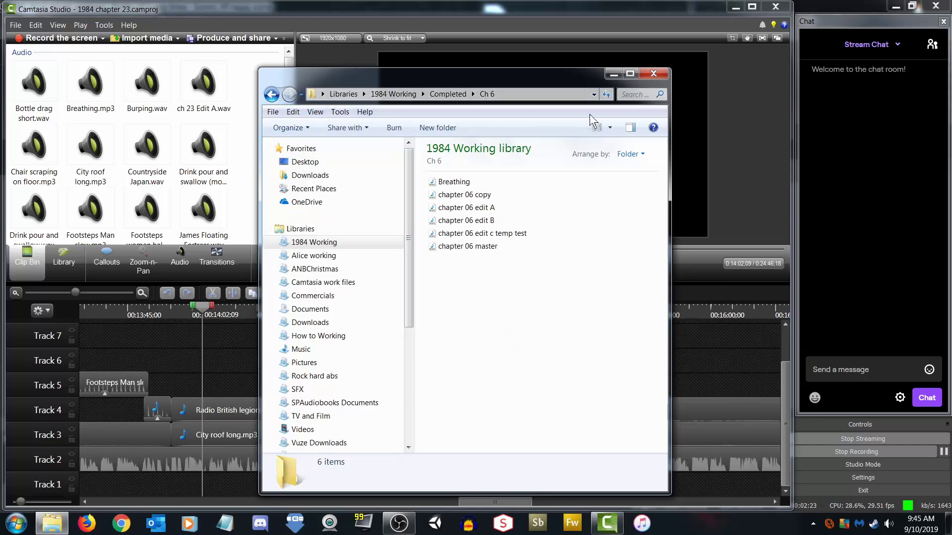
left_click(272, 94)
Search the Completed folder for "chestnut" and open the folder containing Chestnut w harmony
left_click(637, 94)
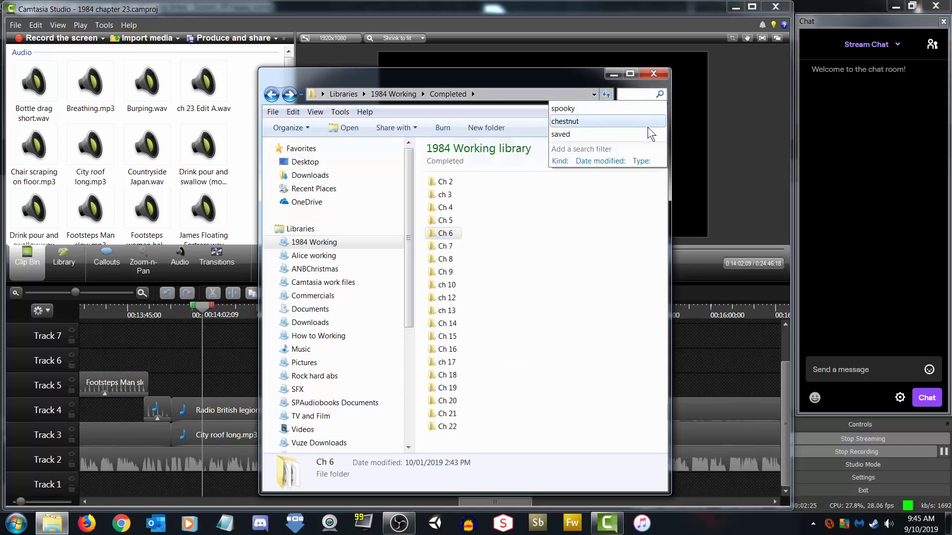
type("chestnut")
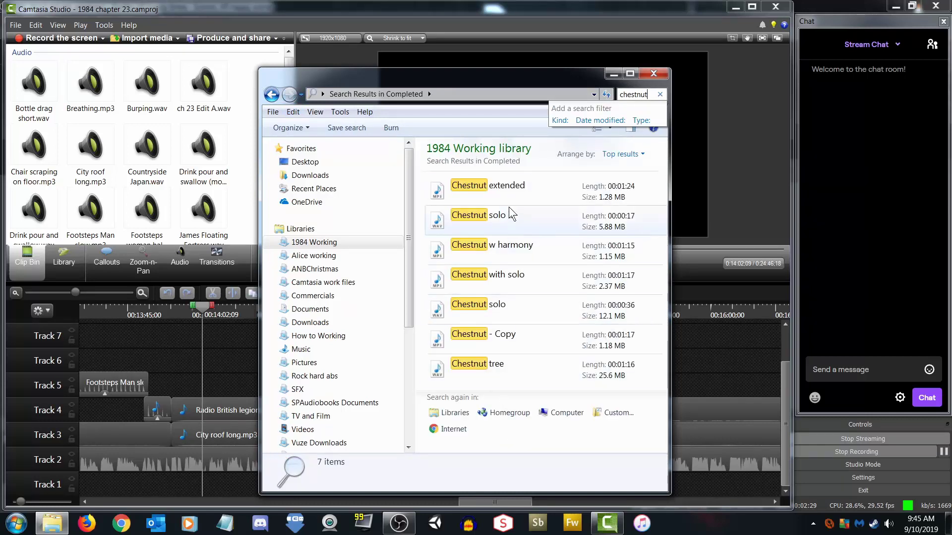
left_click(521, 252)
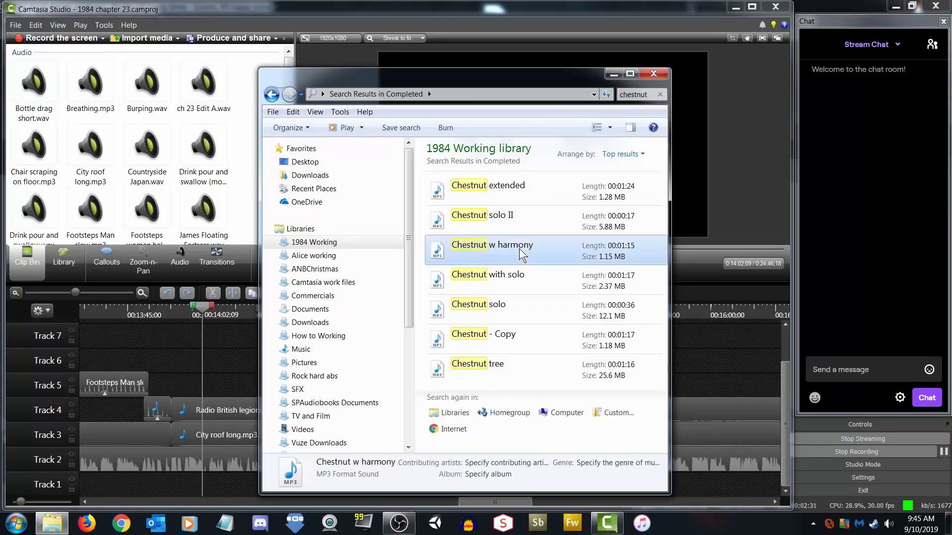
right_click(520, 252)
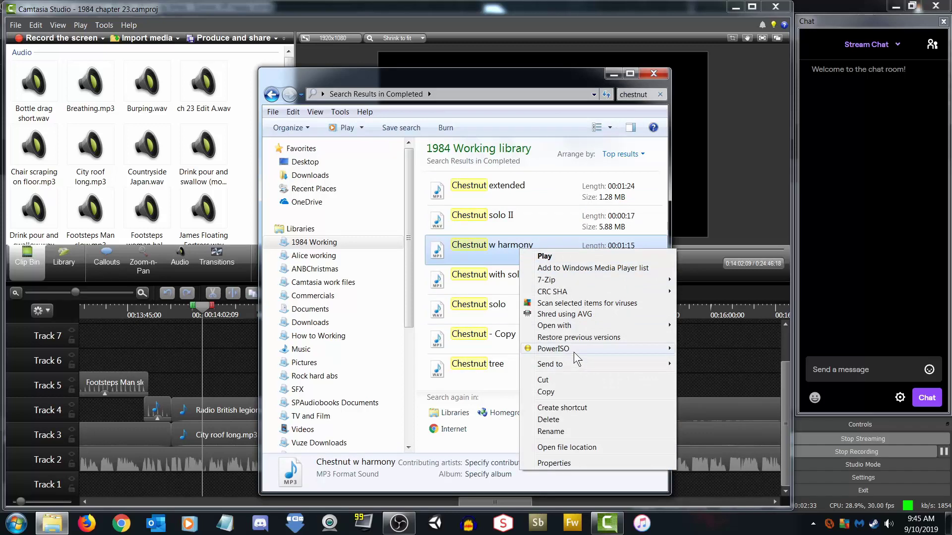
left_click(560, 447)
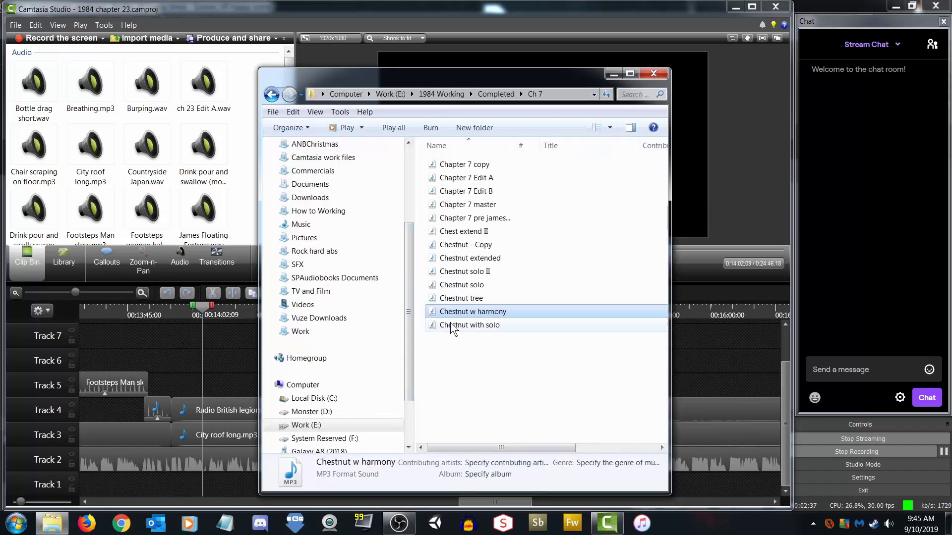
Preview parts of Chestnut w harmony in the media player and import the file into the Camtasia project's media
double_click(490, 312)
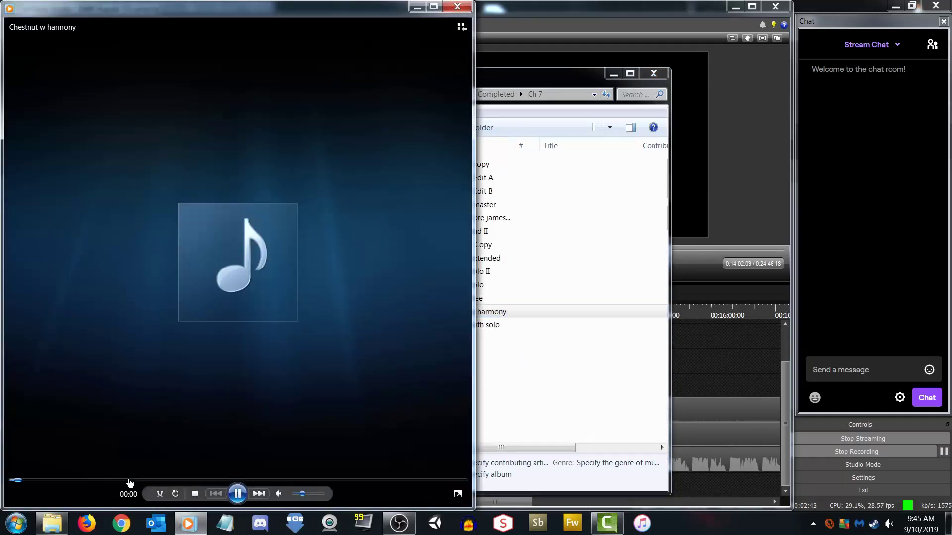
left_click(142, 480)
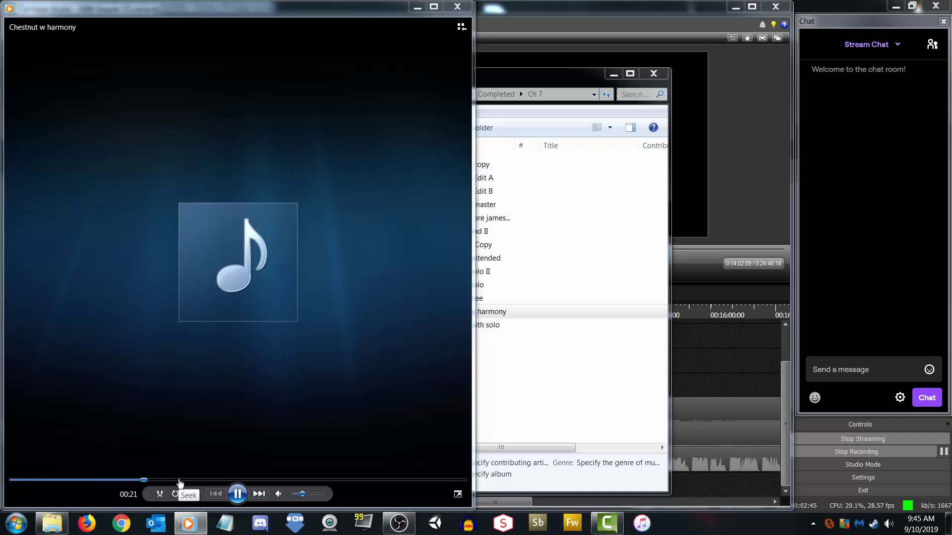
left_click(294, 479)
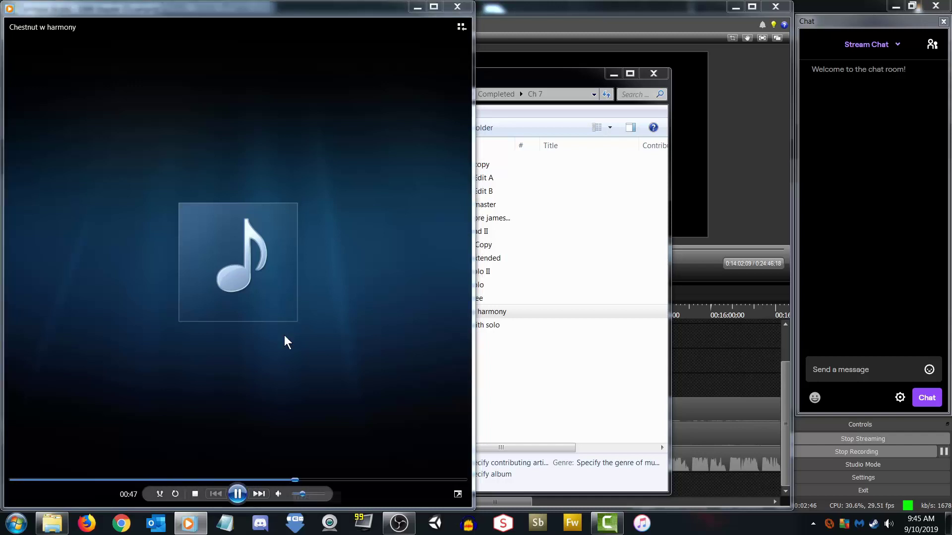
left_click(457, 6)
left_click_drag(473, 311, 198, 96)
left_click(562, 8)
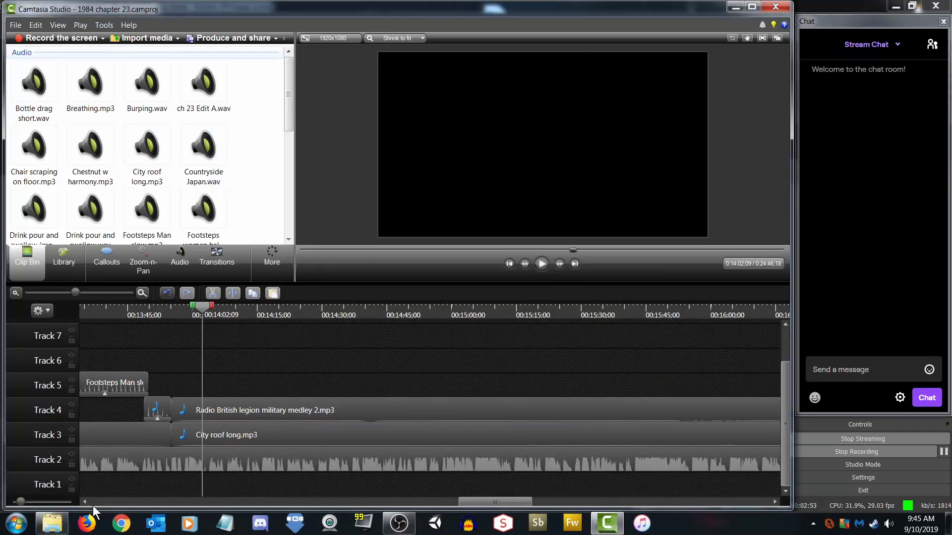
Check the contents of the SFX library in Windows Explorer and return to the Camtasia project
left_click(52, 523)
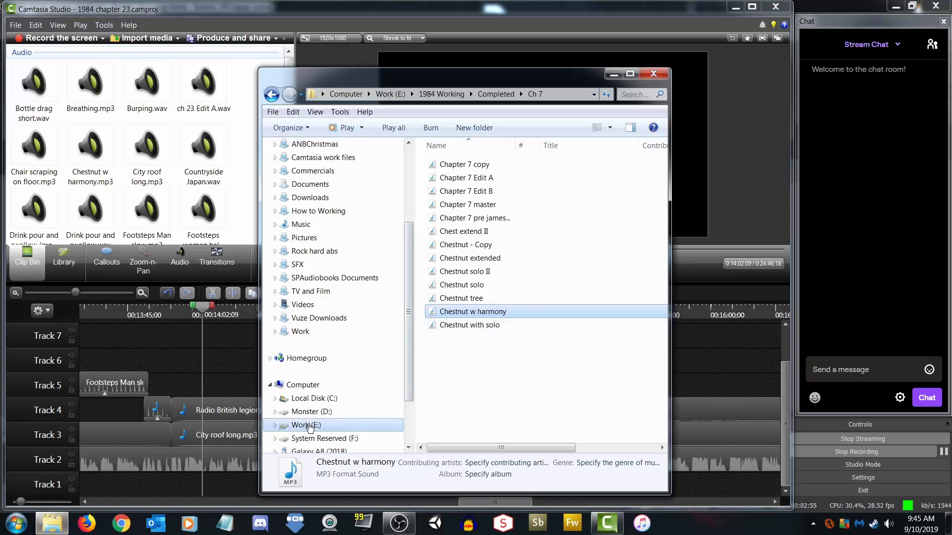
left_click(298, 265)
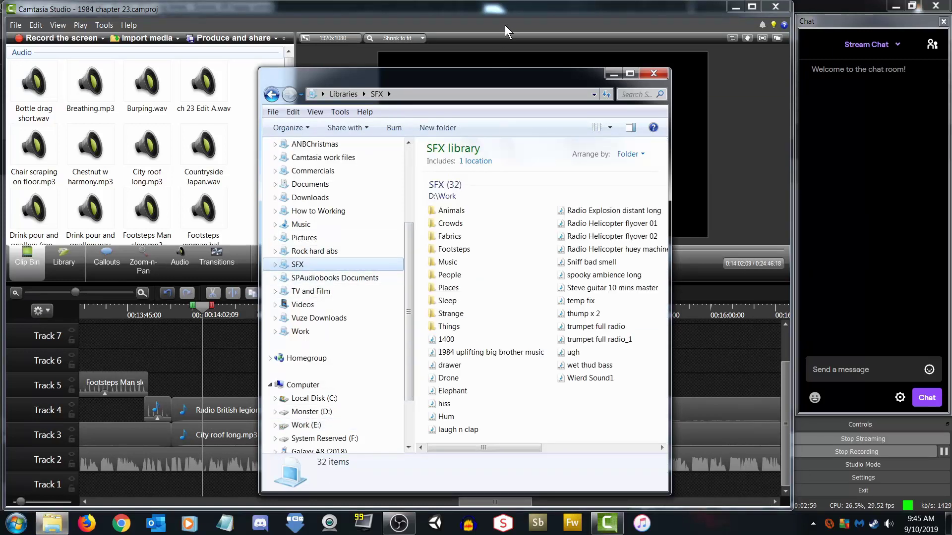
left_click(499, 10)
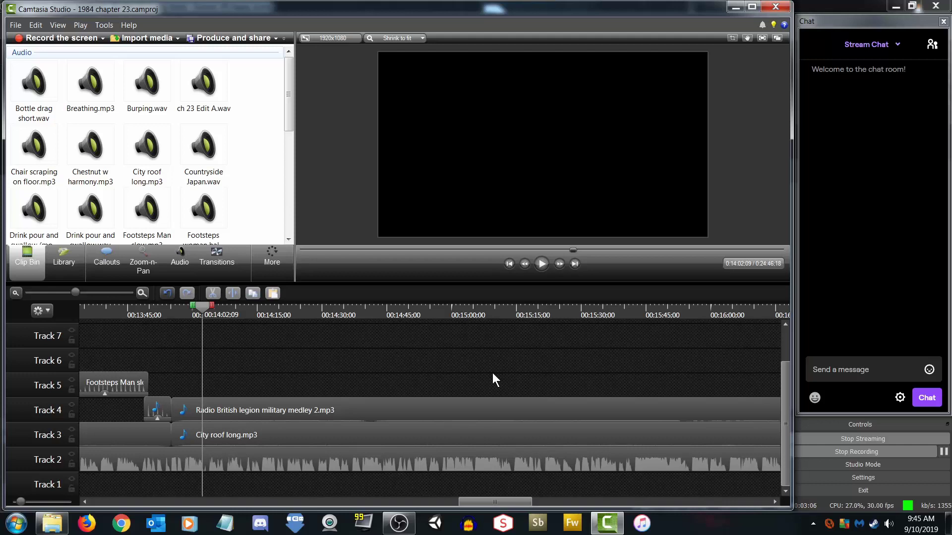
Play the timeline from about 0:14:02 and stop at about 0:14:12
left_click(541, 264)
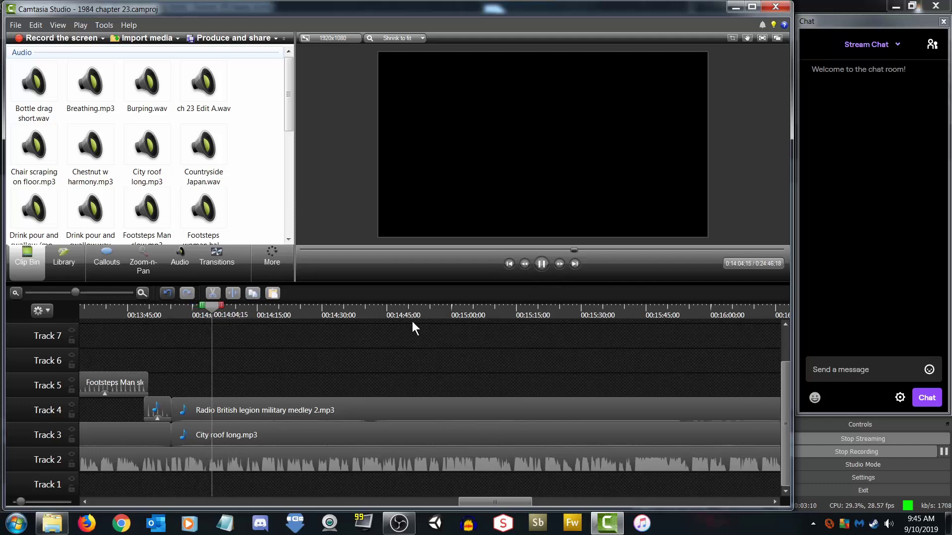
left_click(540, 263)
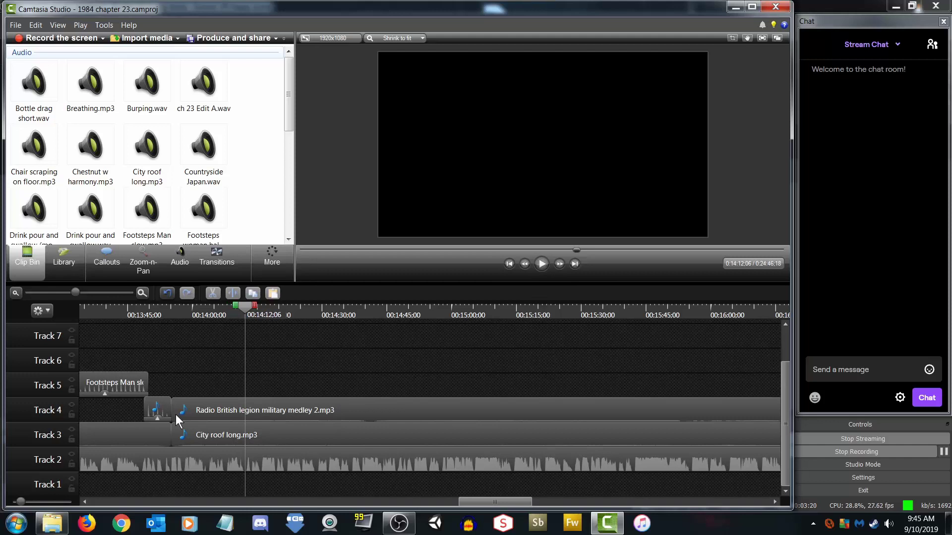
Switch to Windows Explorer and look through the audio files in the SFX library's Music folder
left_click(52, 523)
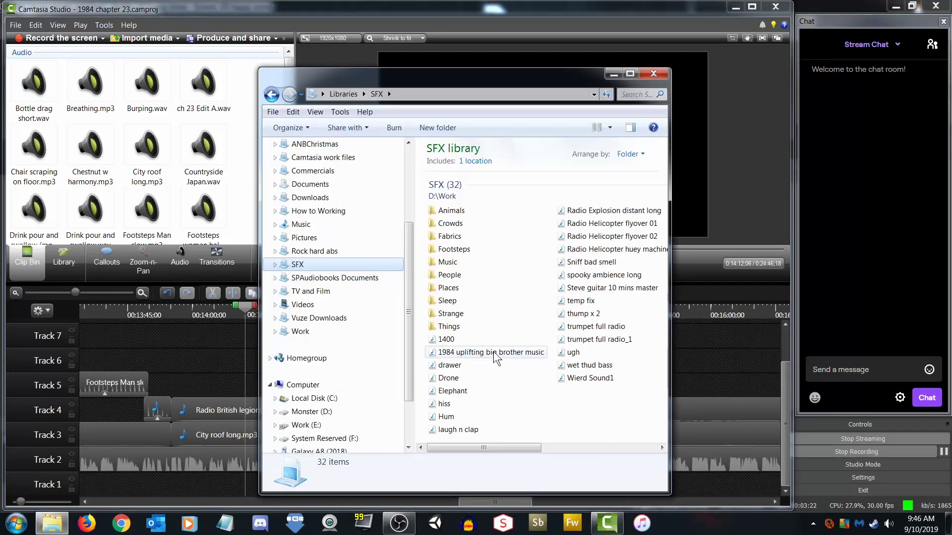
double_click(456, 261)
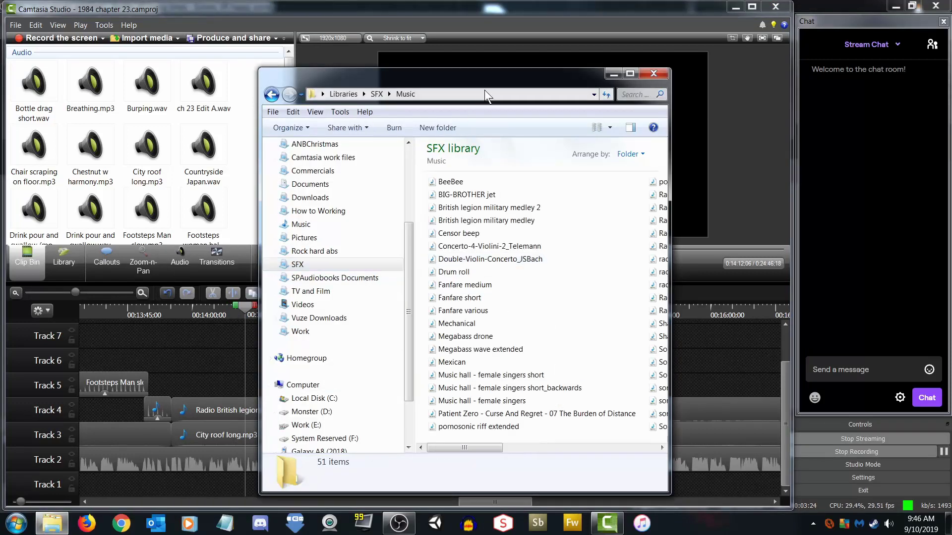
left_click_drag(516, 79, 483, 1)
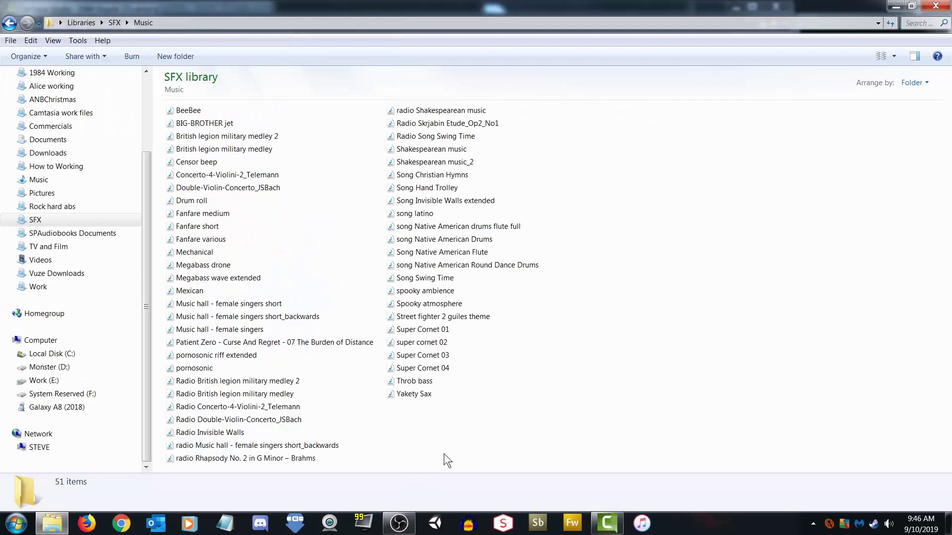
left_click_drag(540, 464, 346, 464)
left_click_drag(206, 234, 186, 96)
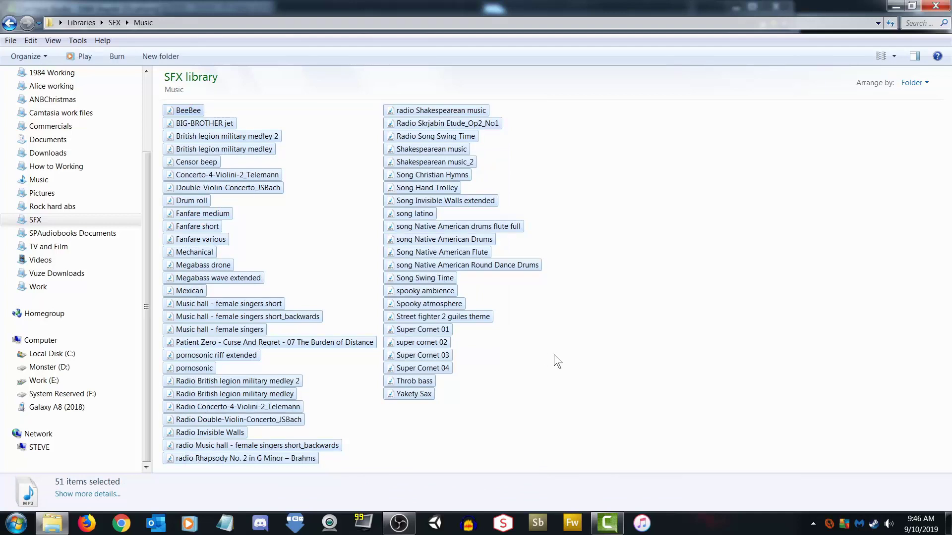
left_click(552, 367)
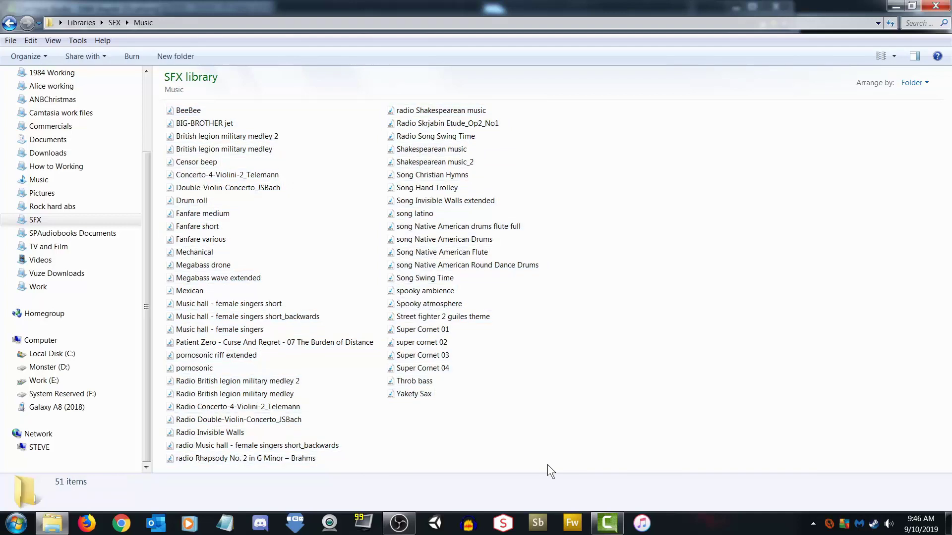
Expand the SFX library's folder tree and open the Metal folder inside Things
left_click(13, 220)
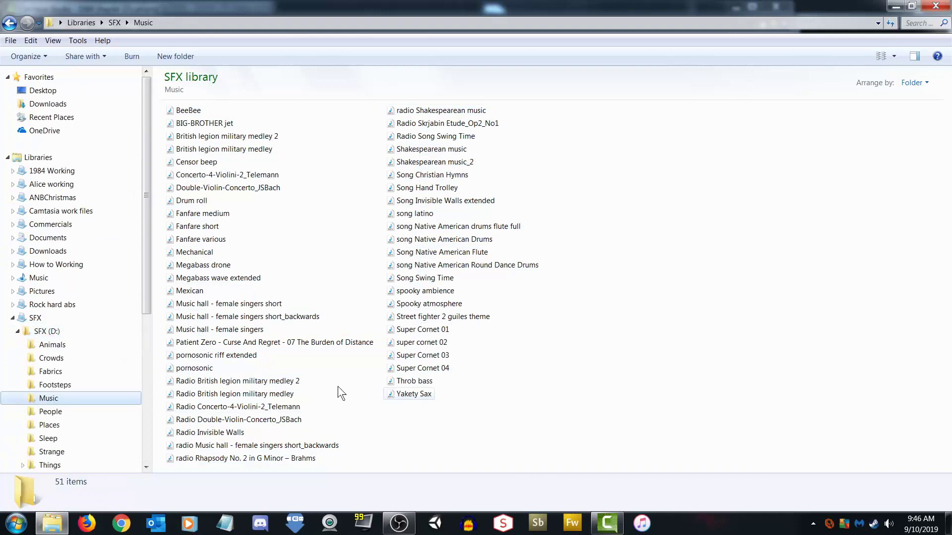
left_click_drag(148, 275, 155, 315)
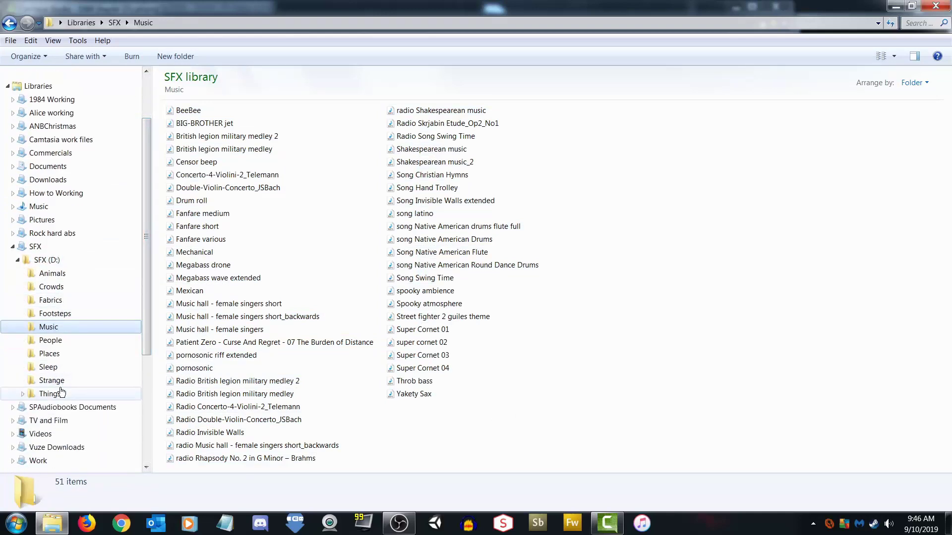
left_click(22, 393)
left_click(54, 393)
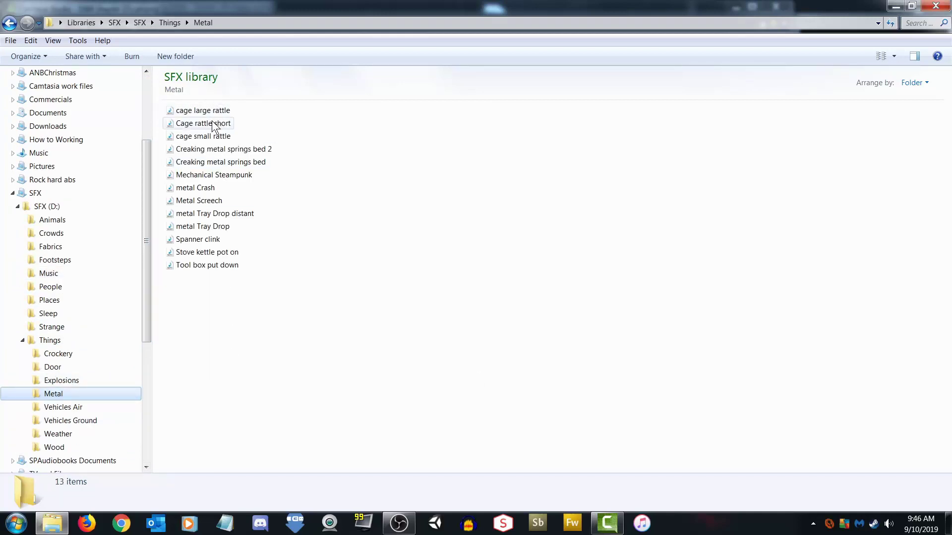
Preview metal Crash and Metal Screech in the media player and import Metal Screech into the Camtasia project's media
double_click(208, 188)
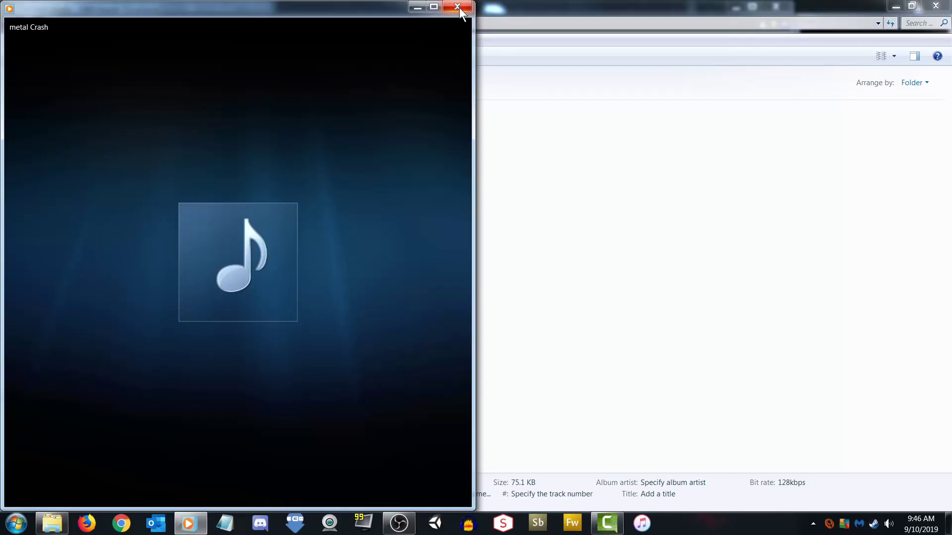
left_click(456, 6)
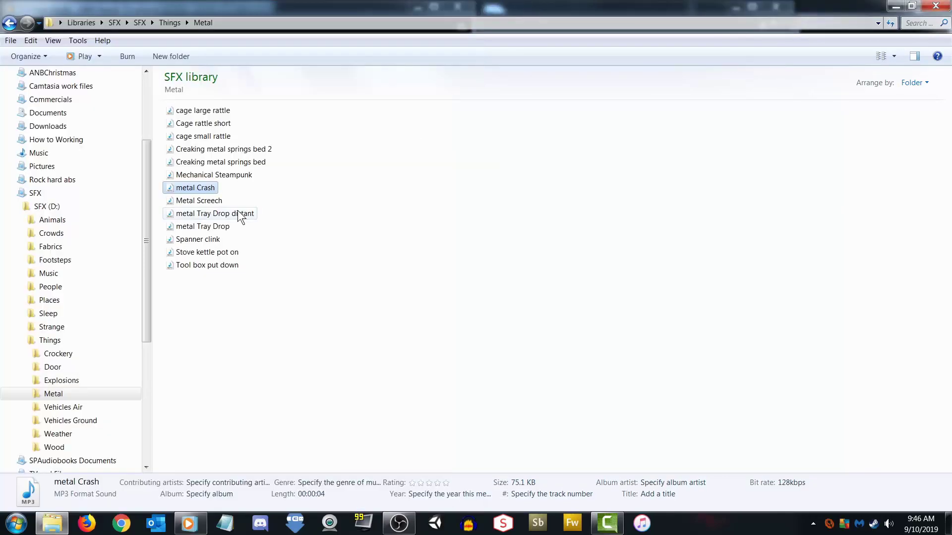
double_click(204, 200)
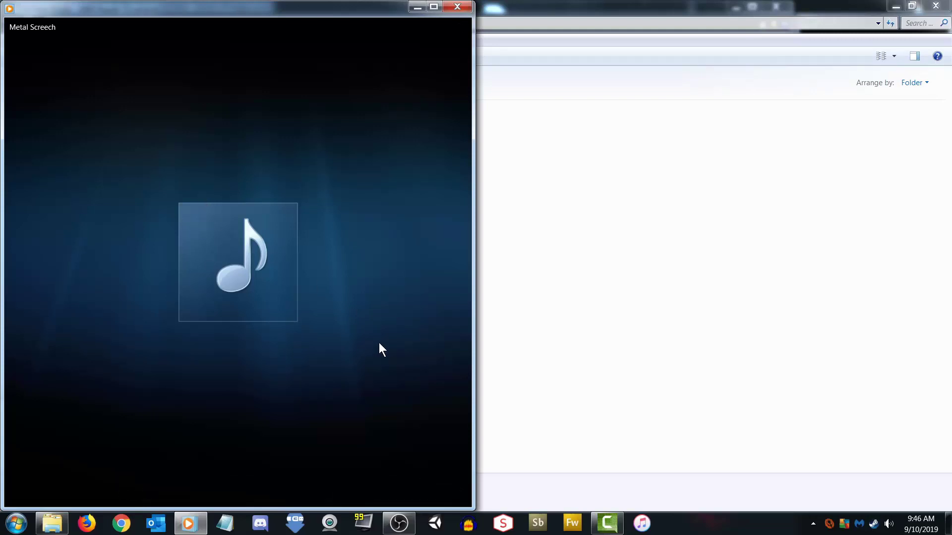
mouse_move(343, 384)
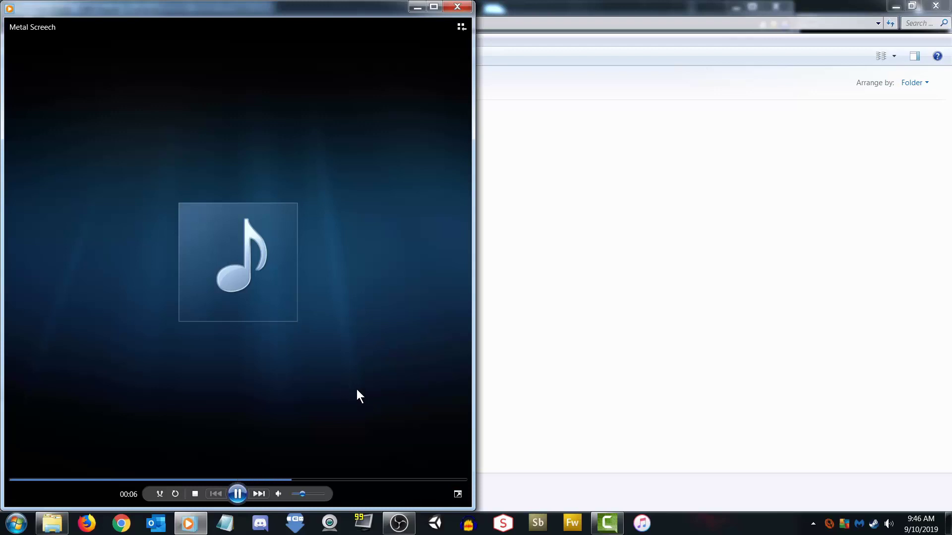
left_click(457, 6)
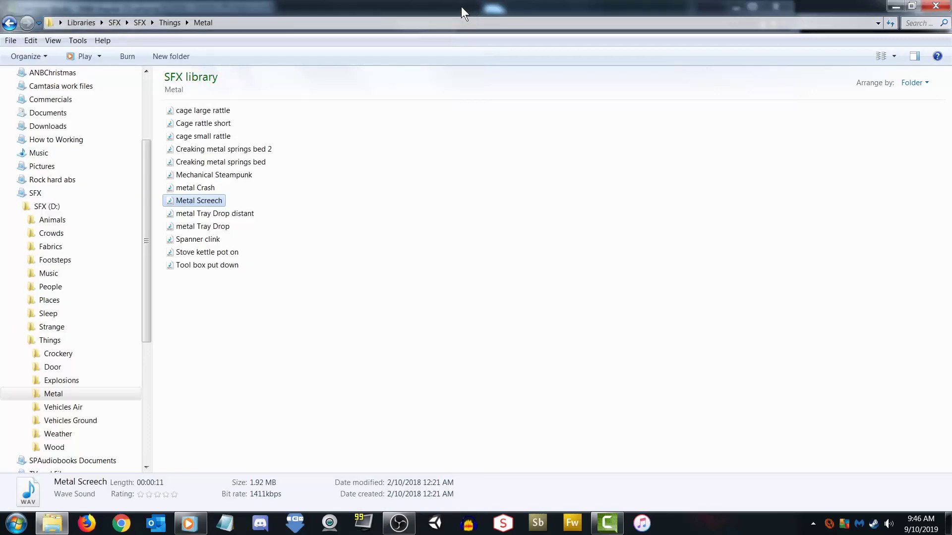
left_click_drag(186, 200, 249, 170)
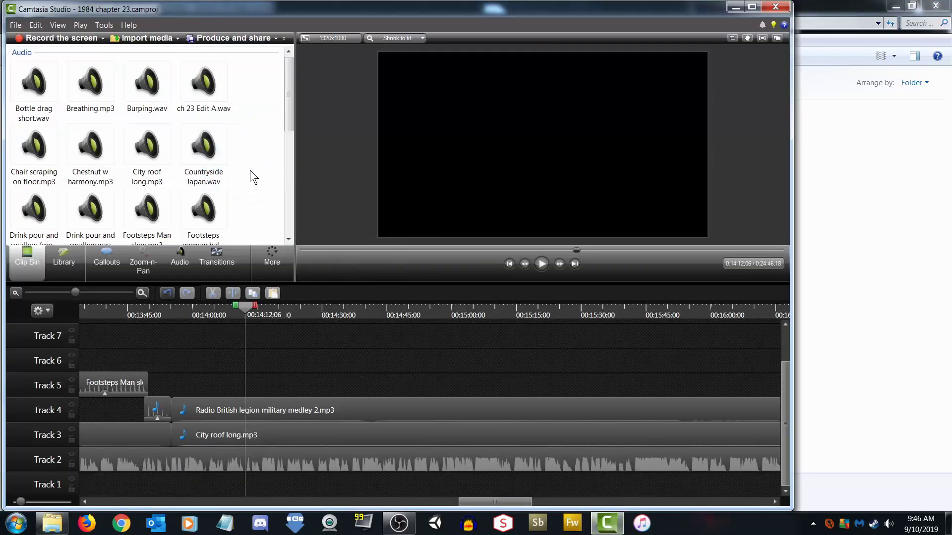
left_click_drag(290, 102, 289, 166)
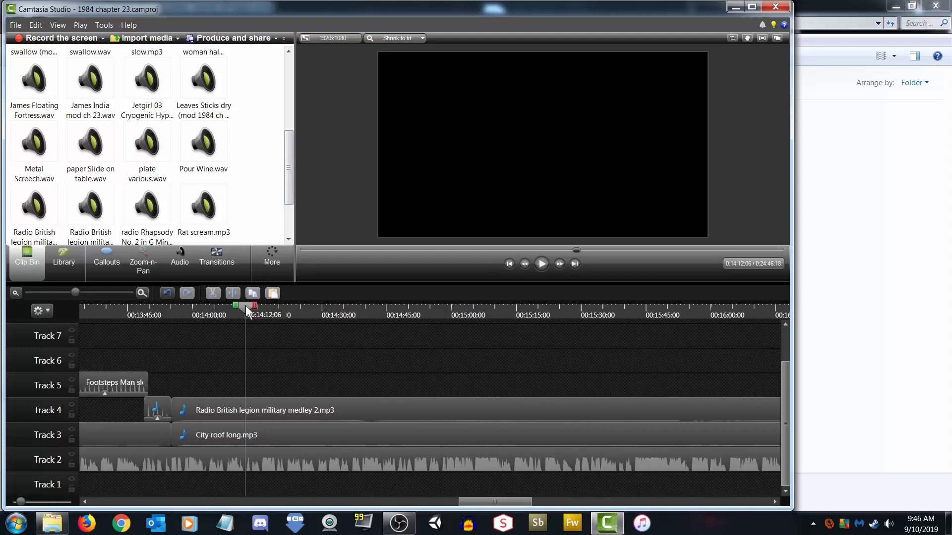
Add audio points at 0:14:08;23 and 0:14:12;03 to fade out Radio British legion military medley 2 on Track 4
left_click_drag(245, 305, 213, 312)
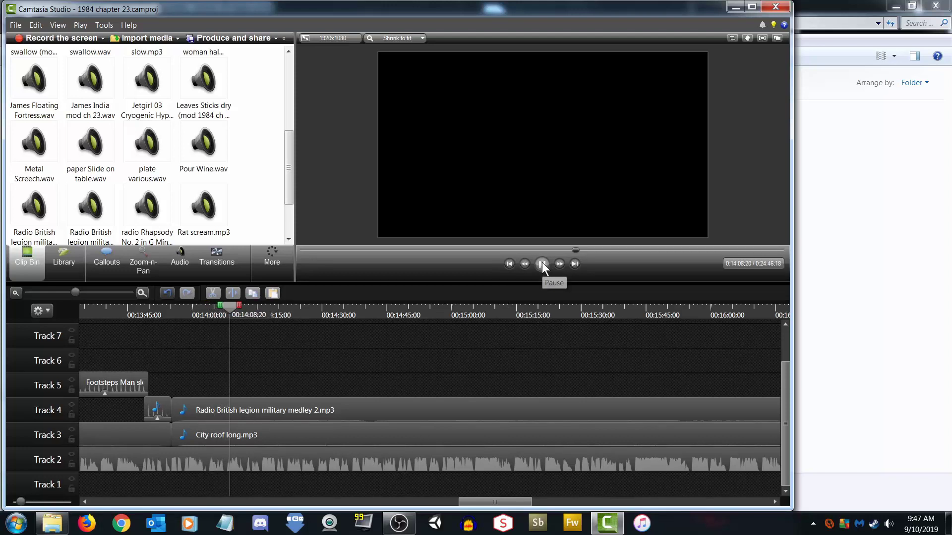
left_click(542, 264)
left_click(296, 405)
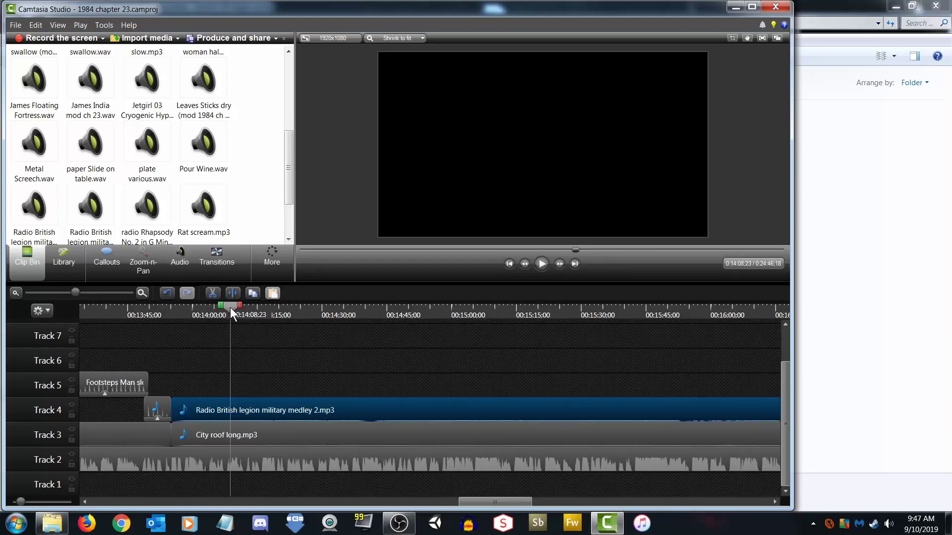
left_click(184, 258)
left_click(43, 236)
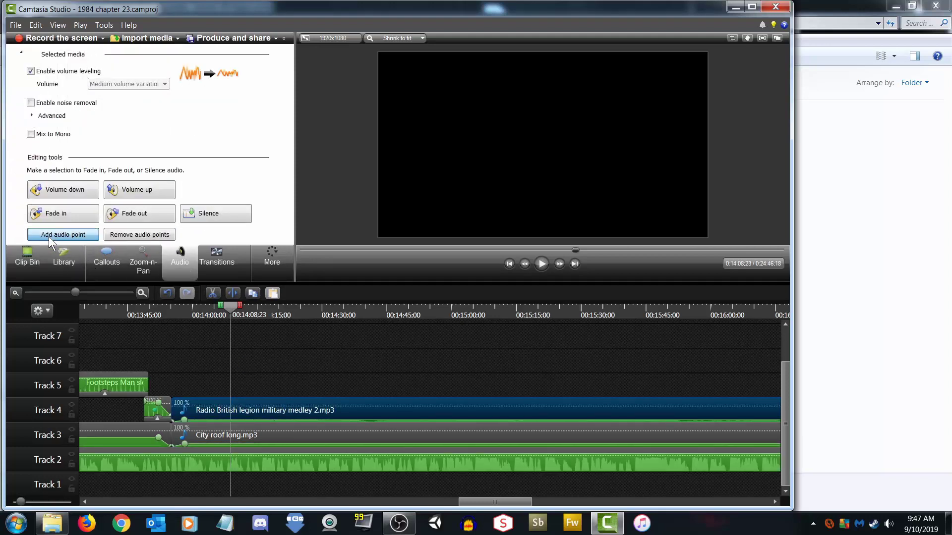
left_click_drag(230, 307, 245, 305)
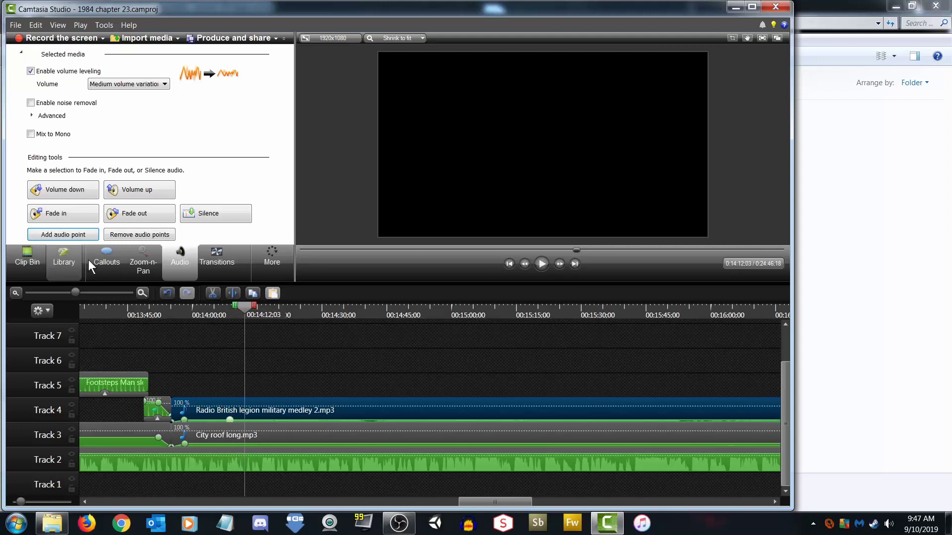
left_click(63, 234)
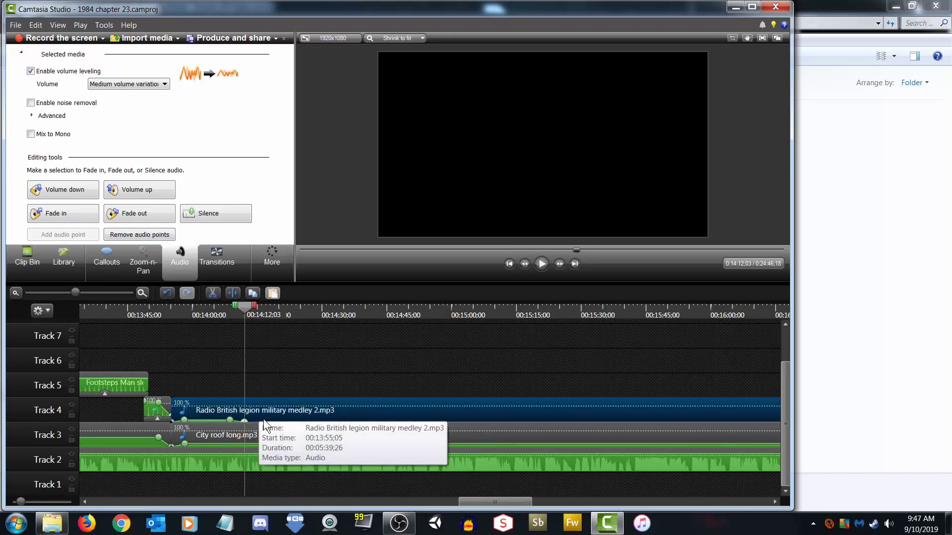
Try splitting the Radio British legion military medley 2 clip at 0:14:12;03 and deleting the part after it, and undo the edit
left_click(233, 293)
left_click(297, 406)
key("Delete")
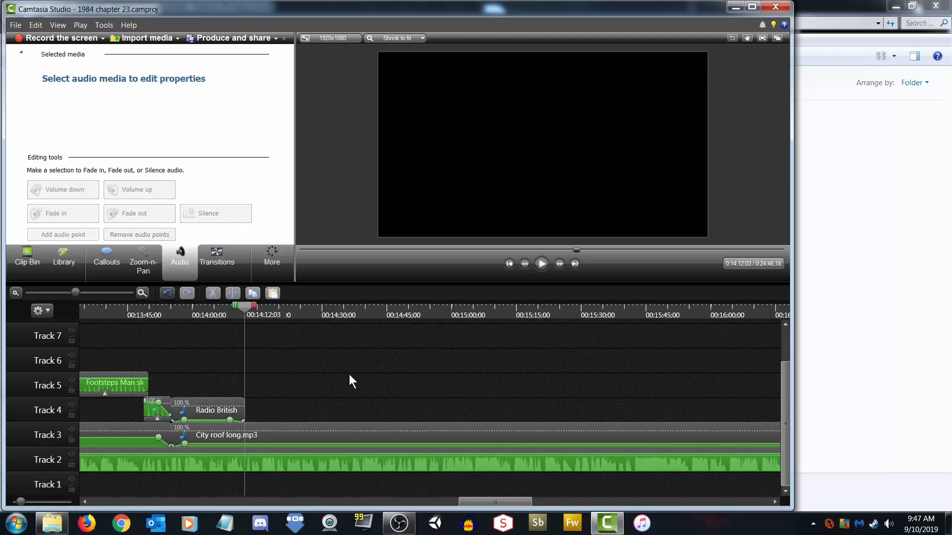
key("ctrl+z")
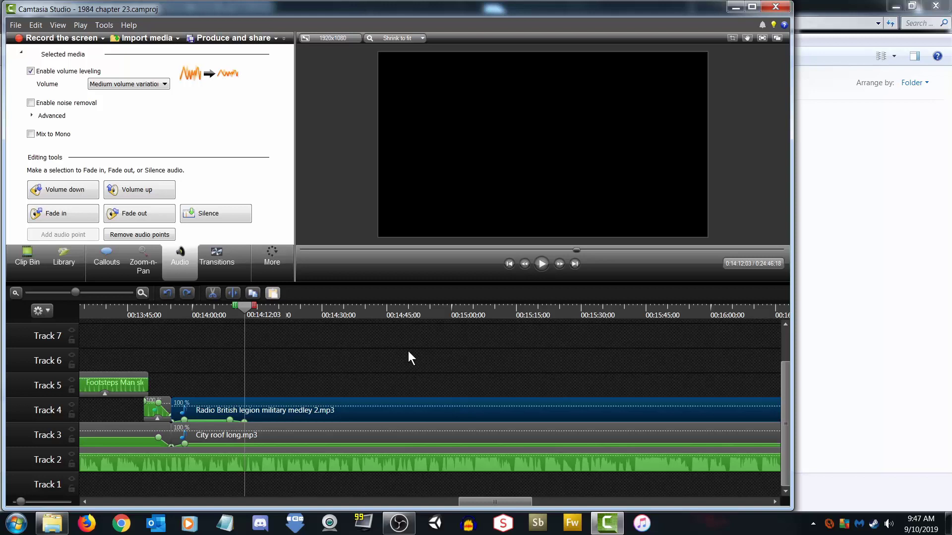
Place Metal Screech.wav on Track 5 starting at 0:14:07;15
left_click_drag(247, 307, 228, 310)
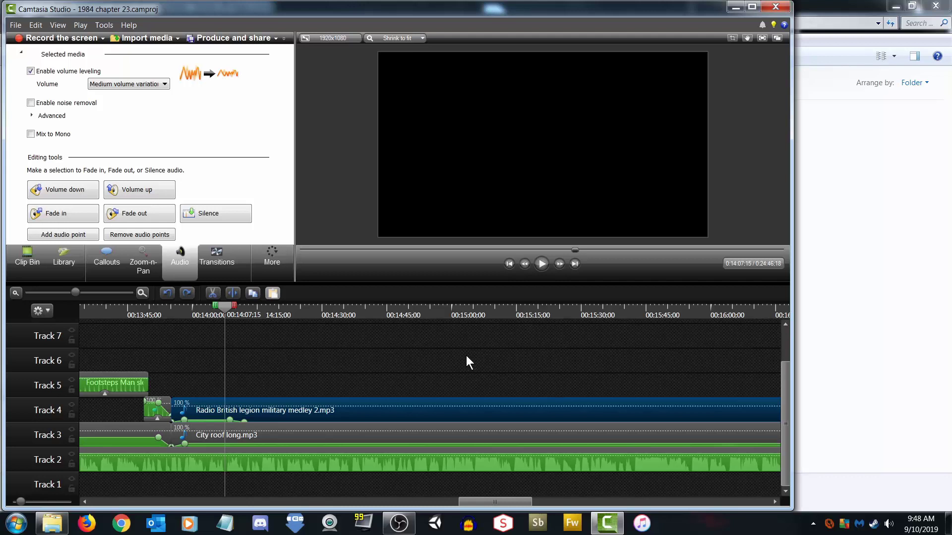
left_click(28, 258)
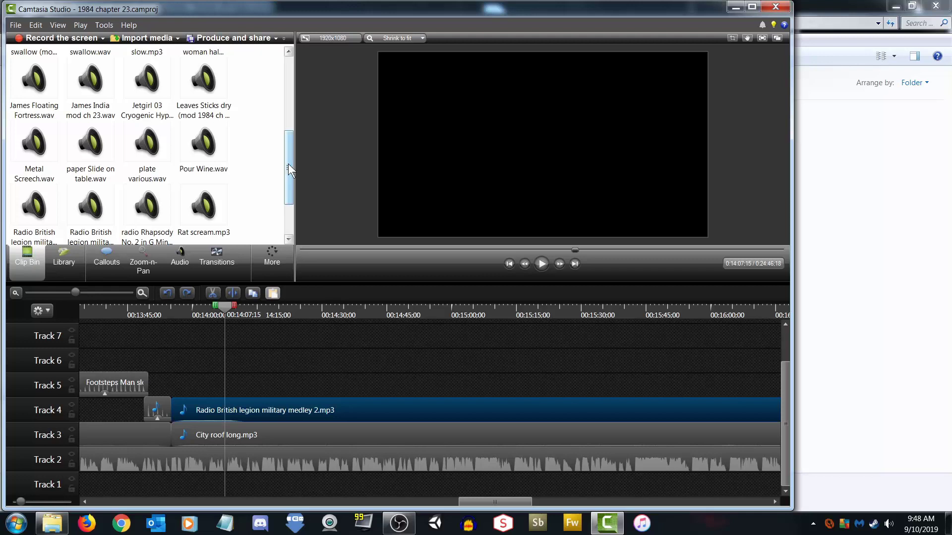
left_click_drag(288, 168, 288, 166)
left_click_drag(34, 151, 247, 383)
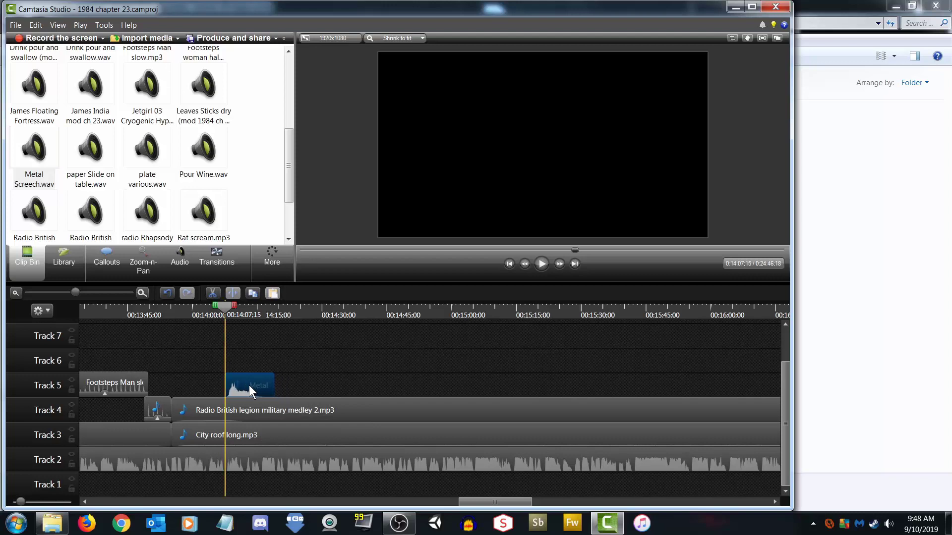
Play back the Metal Screech clip and shift it on Track 5 to start at about 0:14:09
left_click(179, 252)
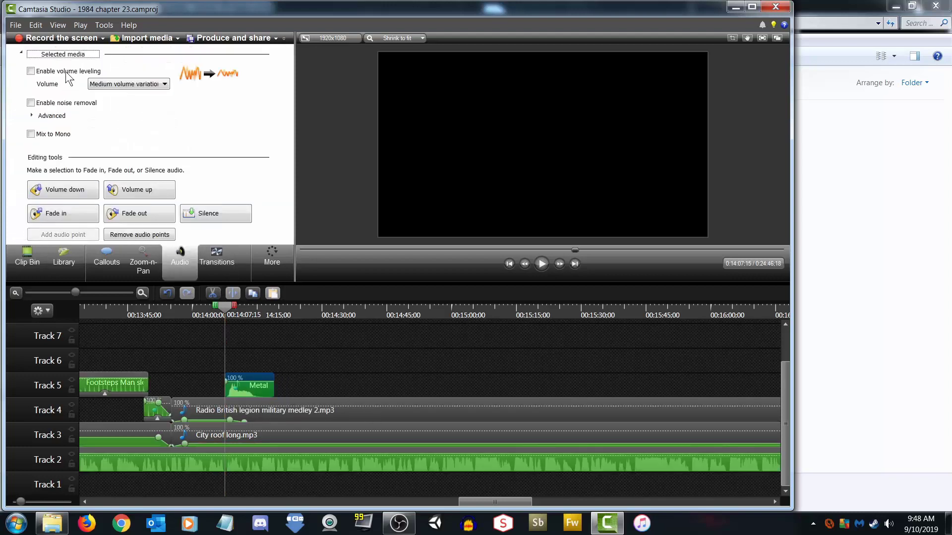
left_click(543, 263)
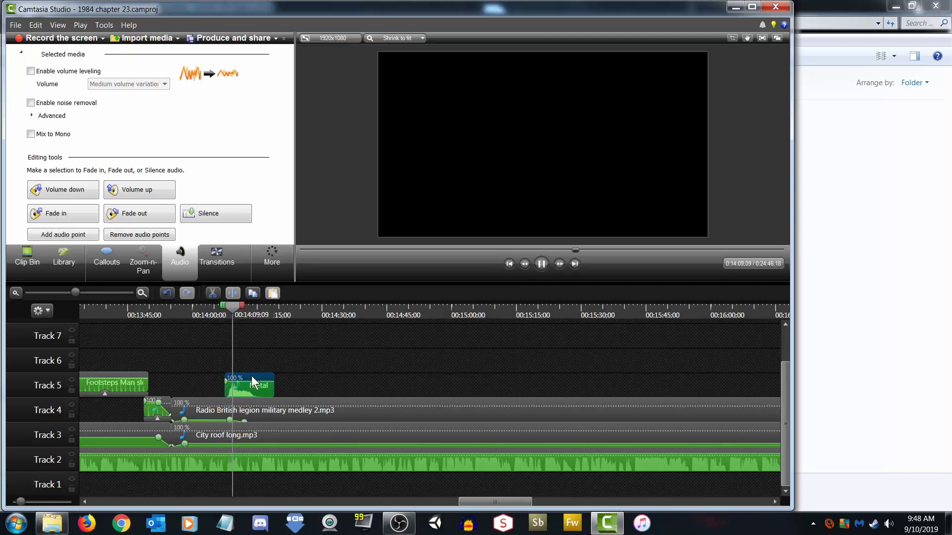
left_click_drag(253, 376, 261, 376)
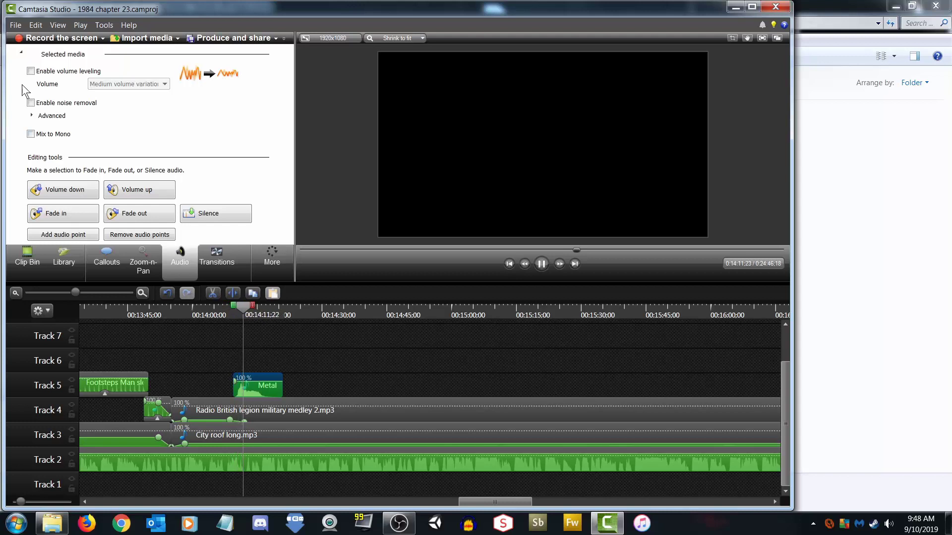
Enable volume leveling on the Metal Screech clip, lower its volume, and play the section through to about 0:14:19
left_click(30, 71)
left_click(84, 190)
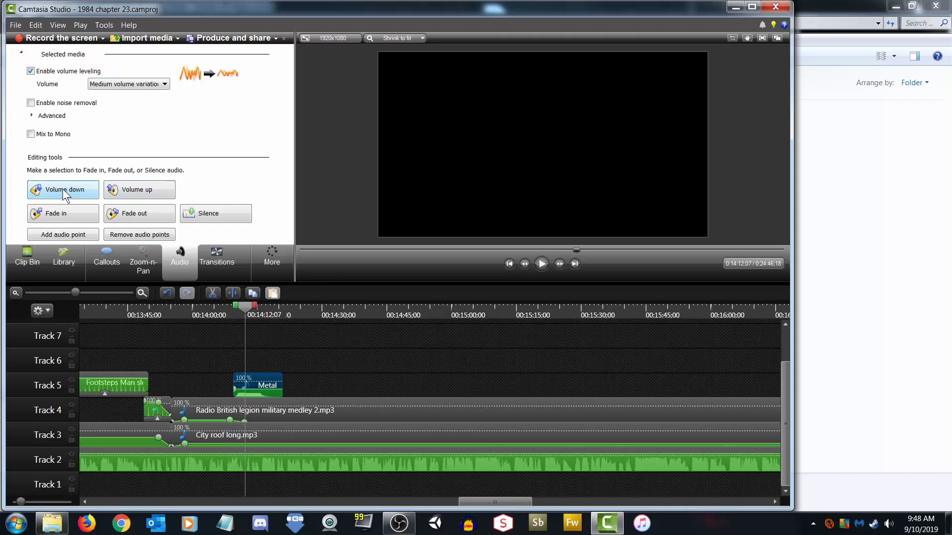
left_click_drag(240, 303, 224, 311)
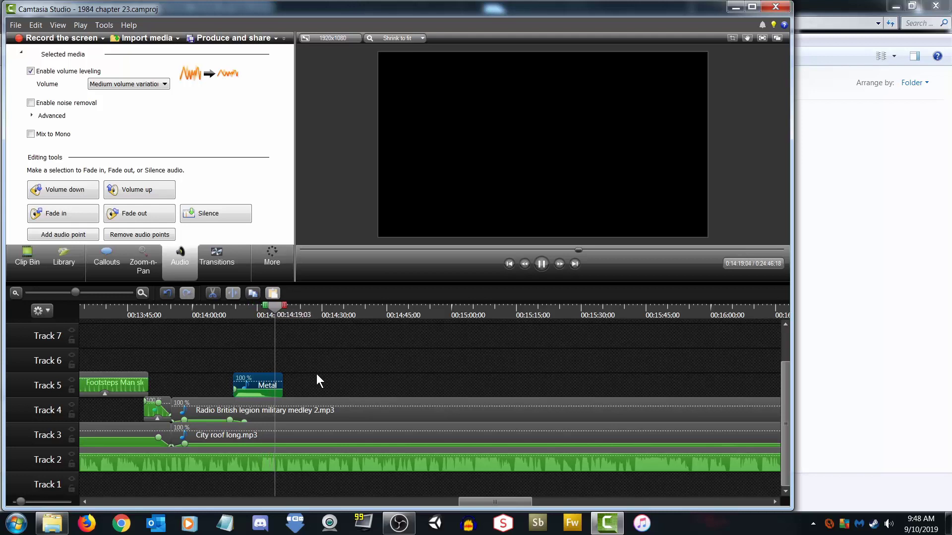
key("space")
Set the playhead to 0:14:17;27 and place Chestnut w harmony.mp3 on Track 6 starting at about 0:14:07
left_click_drag(275, 307, 269, 307)
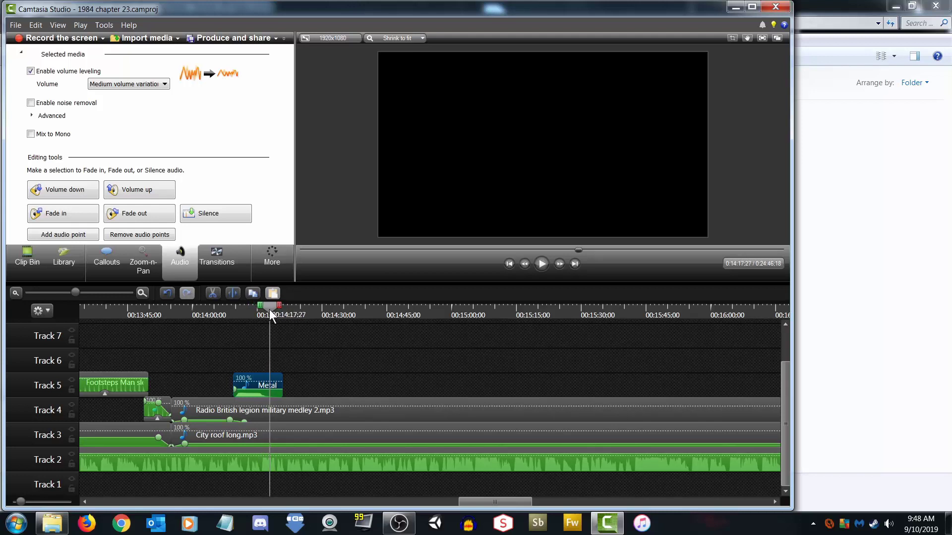
left_click(373, 359)
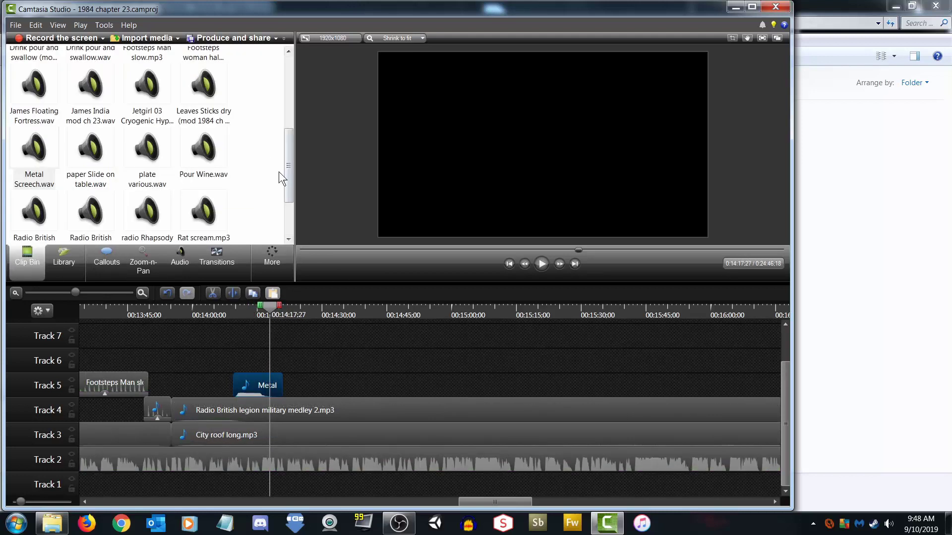
left_click_drag(291, 171, 254, 109)
left_click(255, 194)
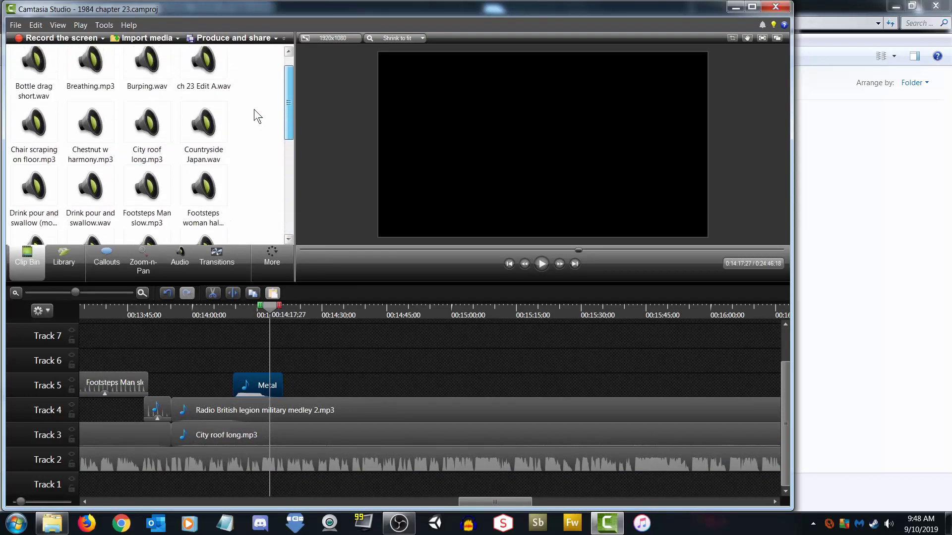
left_click(90, 127)
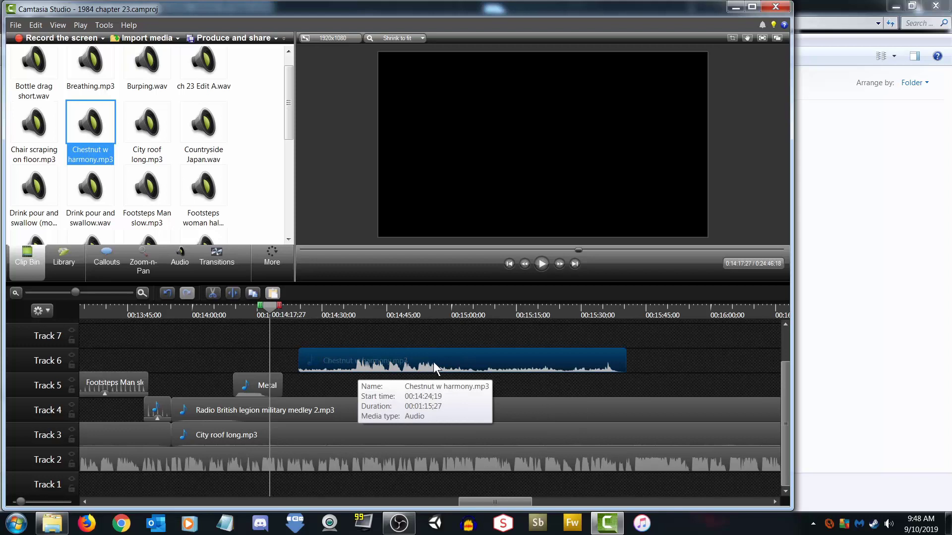
left_click_drag(445, 357, 372, 352)
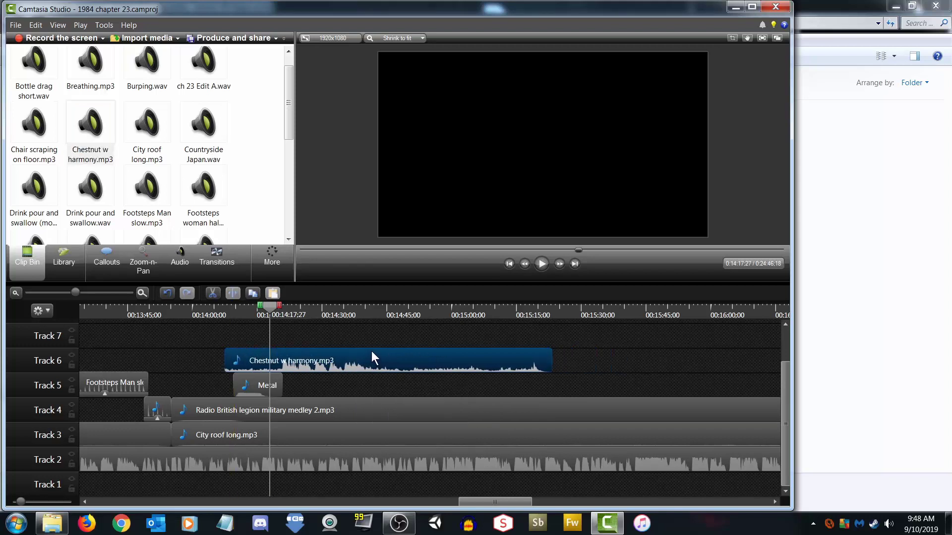
Add a fade-in to the Chestnut w harmony.mp3 clip on Track 6 and extend it to about 0:14:21
left_click_drag(265, 310, 234, 308)
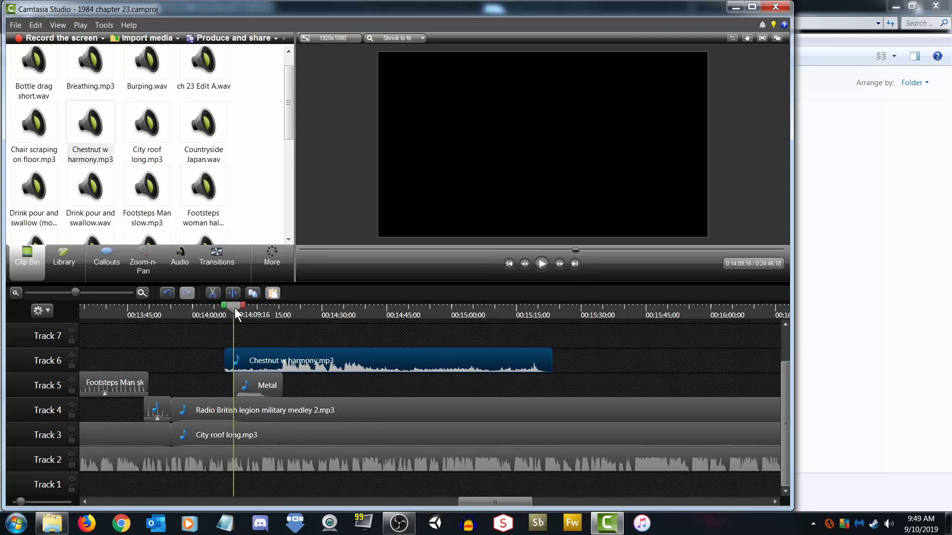
left_click(182, 259)
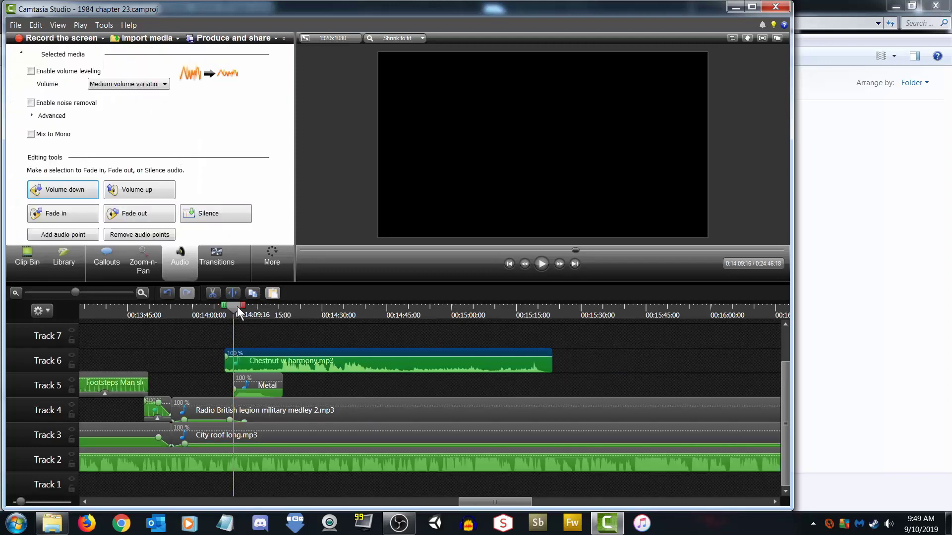
left_click(59, 216)
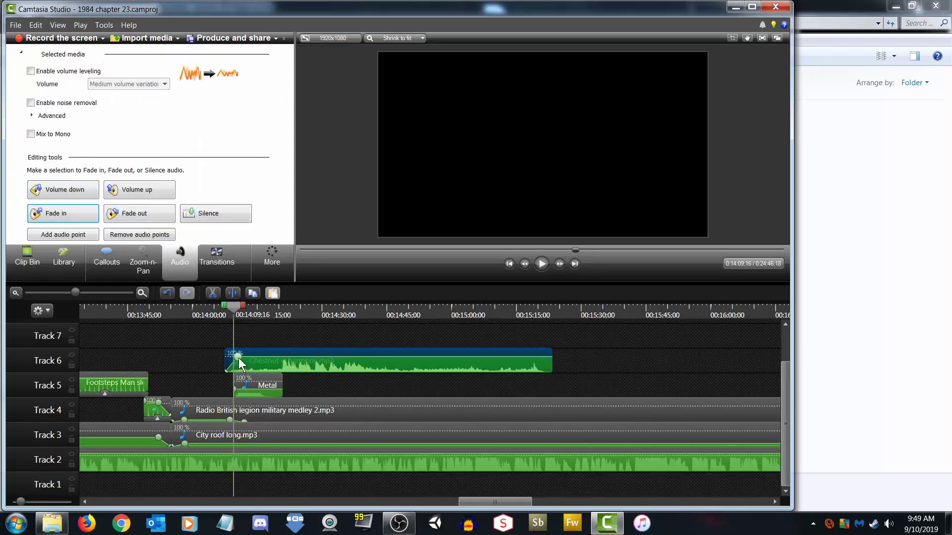
left_click_drag(238, 357, 279, 355)
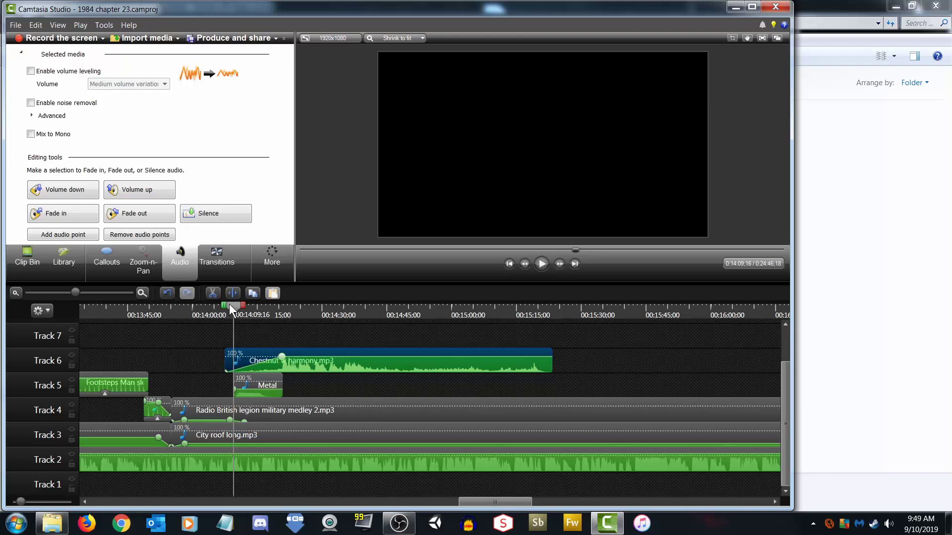
Add an audio point to the Chestnut clip at 0:14:18;18 and lower it to 32 % so the fade-in starts gently
left_click_drag(229, 304, 269, 305)
left_click(89, 235)
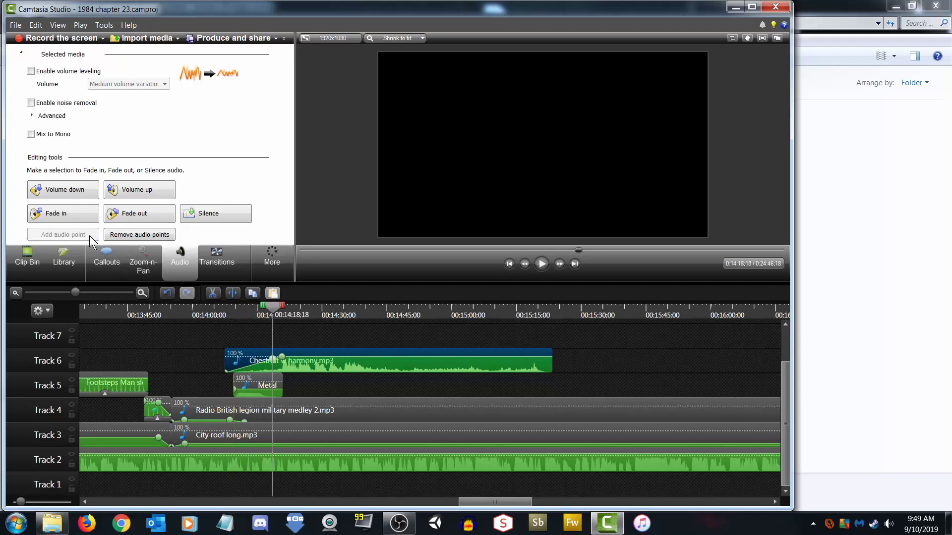
left_click_drag(272, 359, 272, 370)
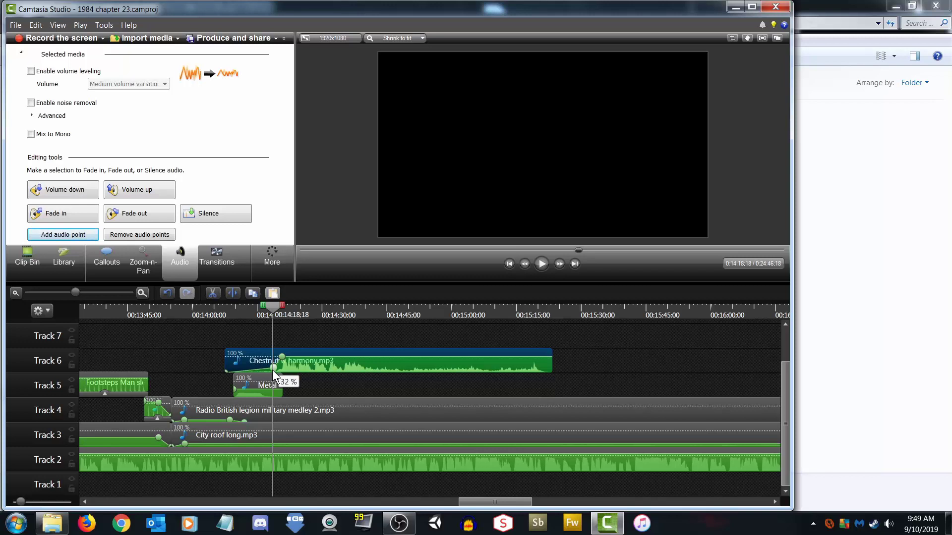
Play the section from 0:14:07;16 and shift the Chestnut clip on Track 6 to start at about 0:14:13
left_click_drag(267, 305, 218, 318)
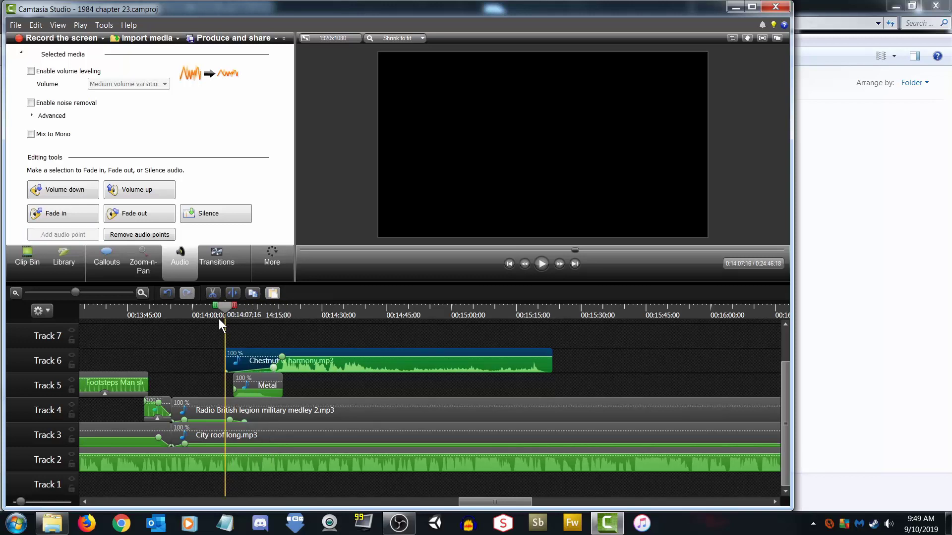
left_click(301, 415)
left_click(262, 379)
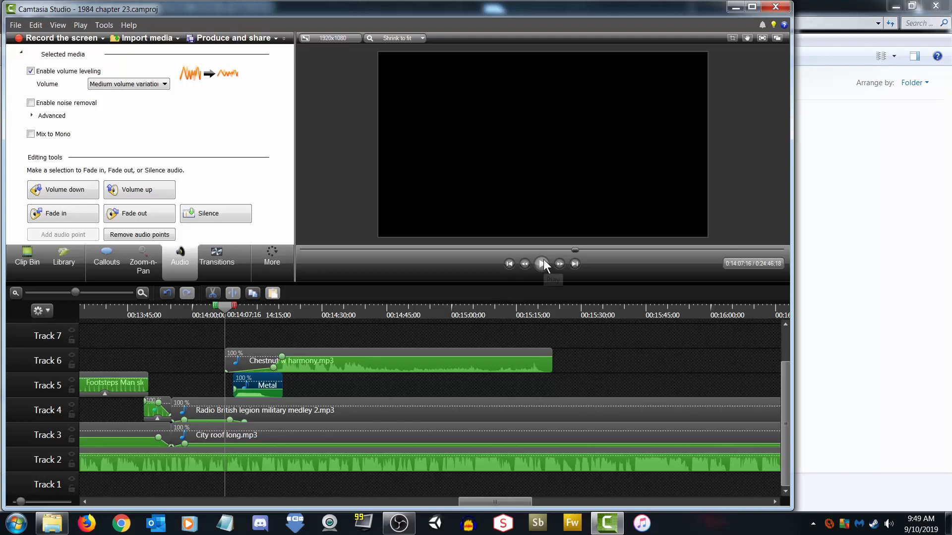
left_click_drag(426, 351, 446, 349)
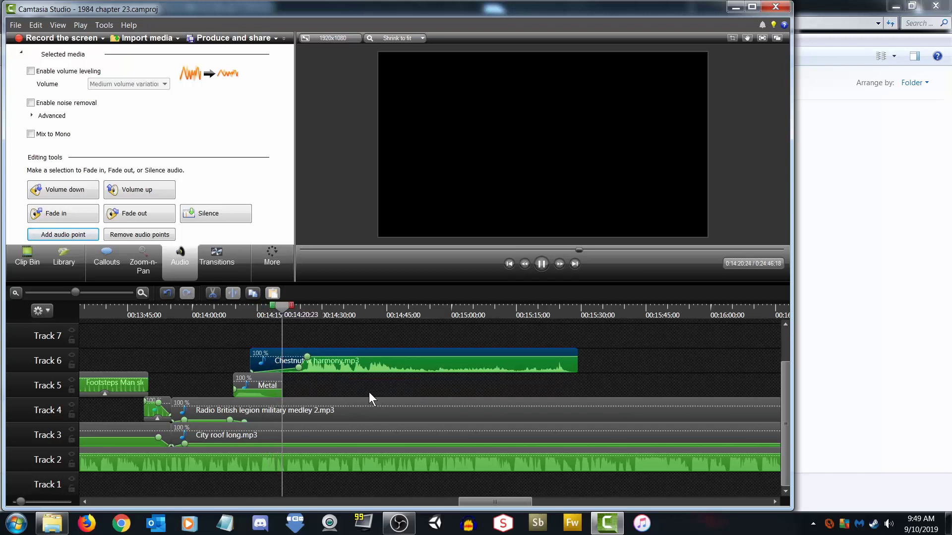
key("space")
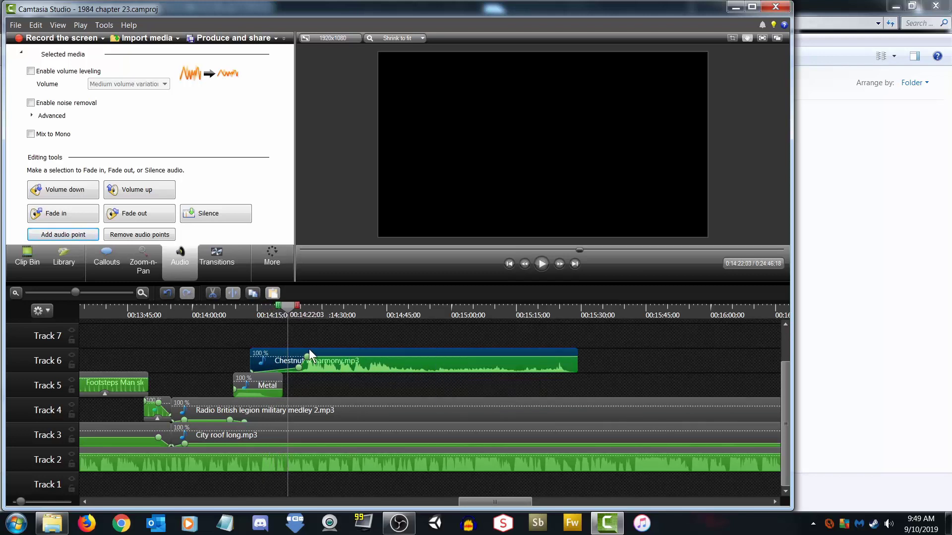
Split the ch 23 Edit A.wav narration on Track 2 at 0:14:21;21
left_click_drag(290, 307, 283, 310)
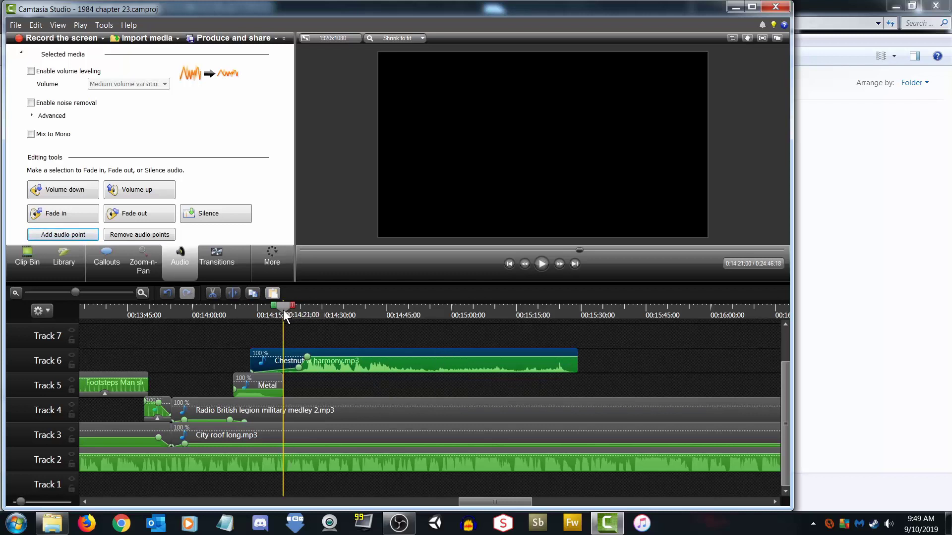
left_click(560, 264)
left_click(293, 463)
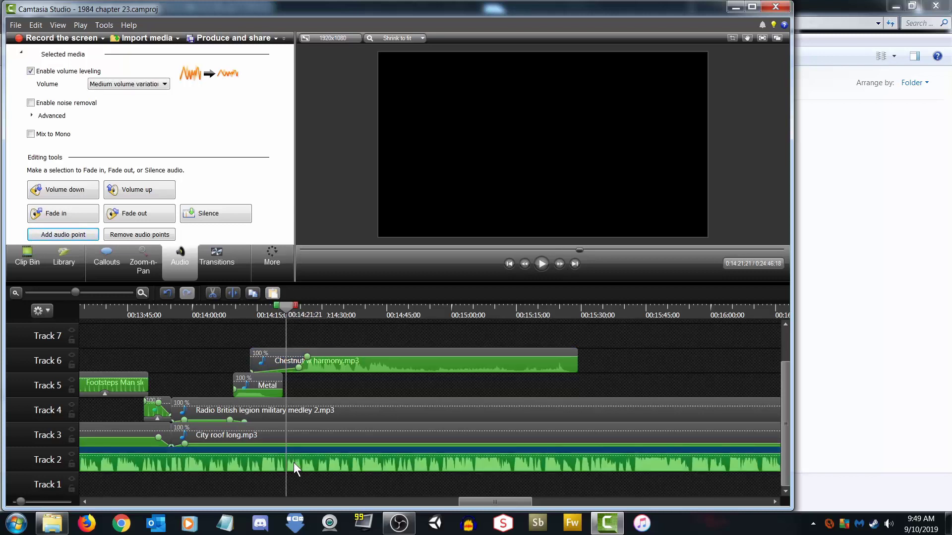
left_click(350, 379)
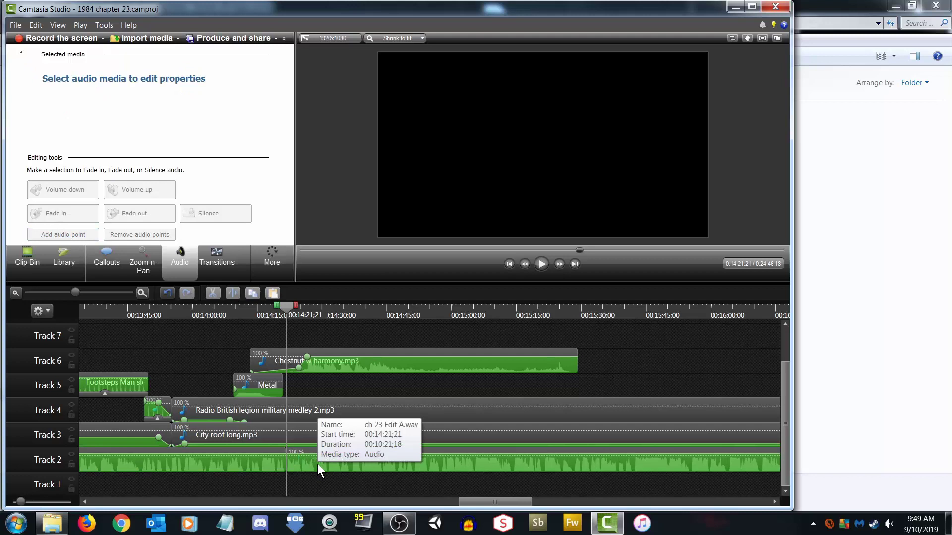
Move the Chestnut clip on Track 6 to start at 0:14:09;16 with Metal Screech, and play back the lead-up to the narration split
left_click_drag(383, 364, 372, 366)
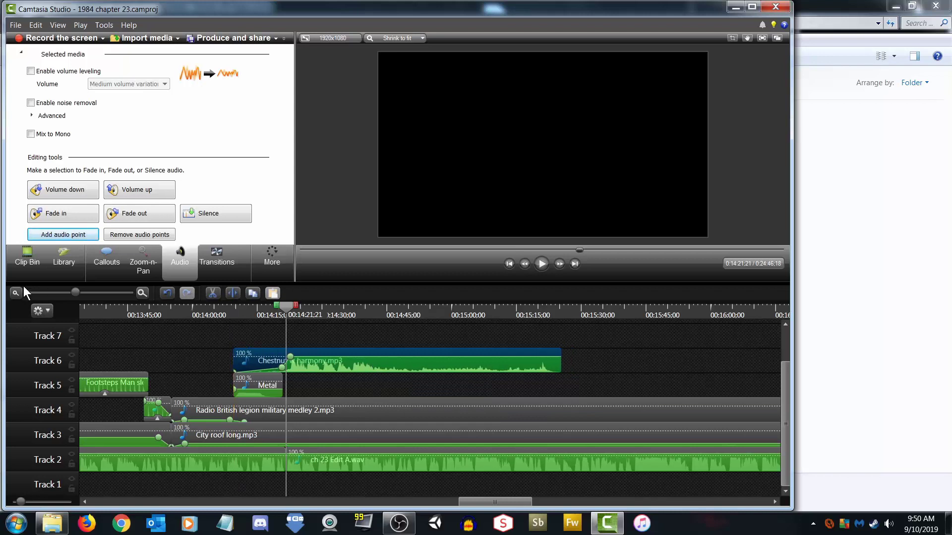
left_click_drag(70, 293, 96, 292)
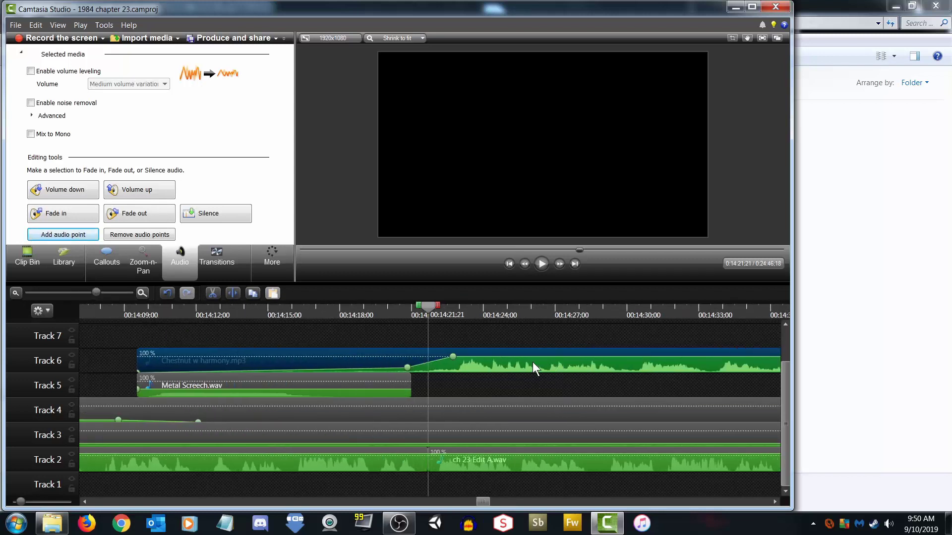
left_click(338, 314)
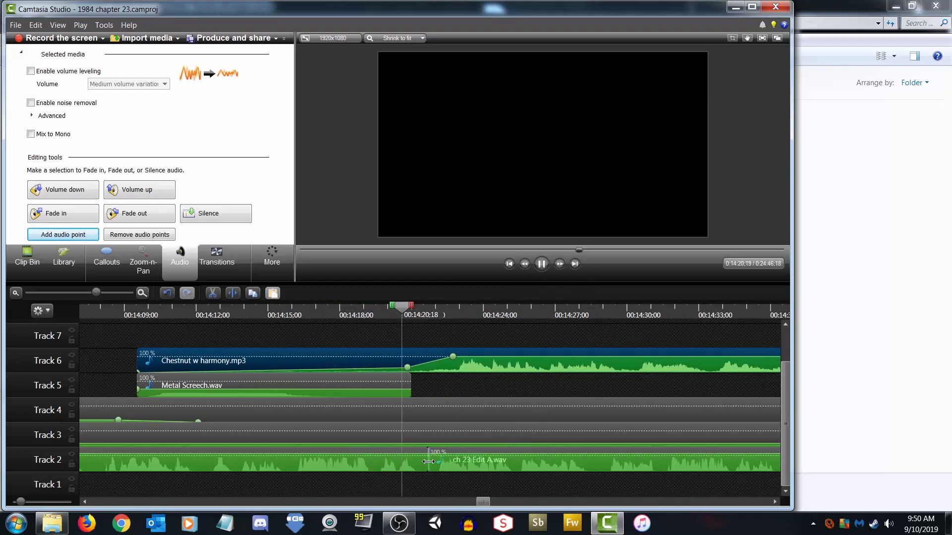
Shift the narration after the split on Track 2 to start at 0:14:29;05, temporarily muting Track 6 to preview the speech
left_click(428, 462)
left_click_drag(428, 462, 544, 451)
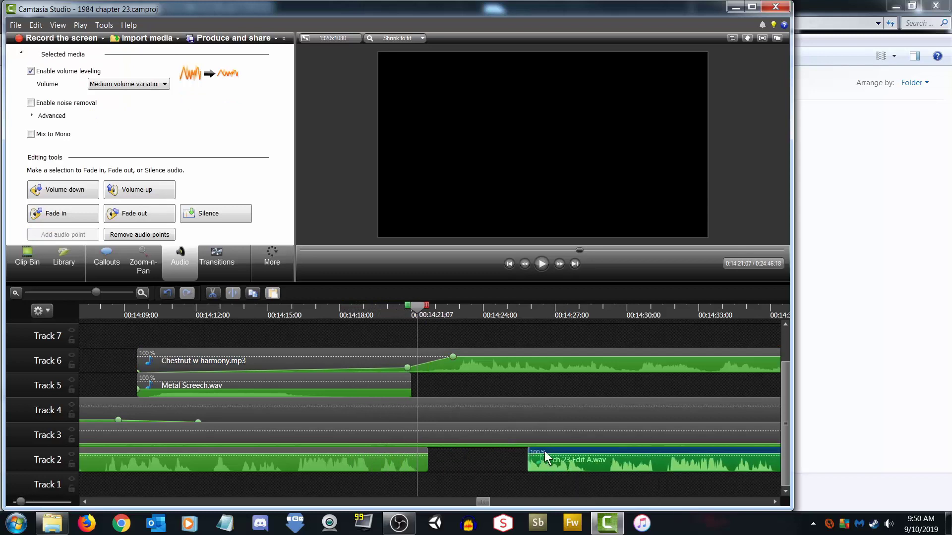
left_click(563, 315)
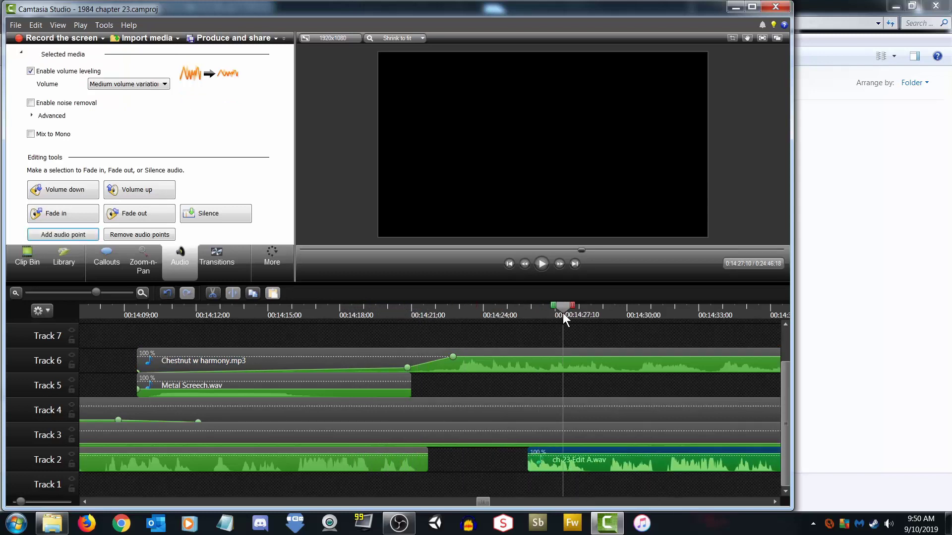
left_click(71, 355)
left_click(540, 263)
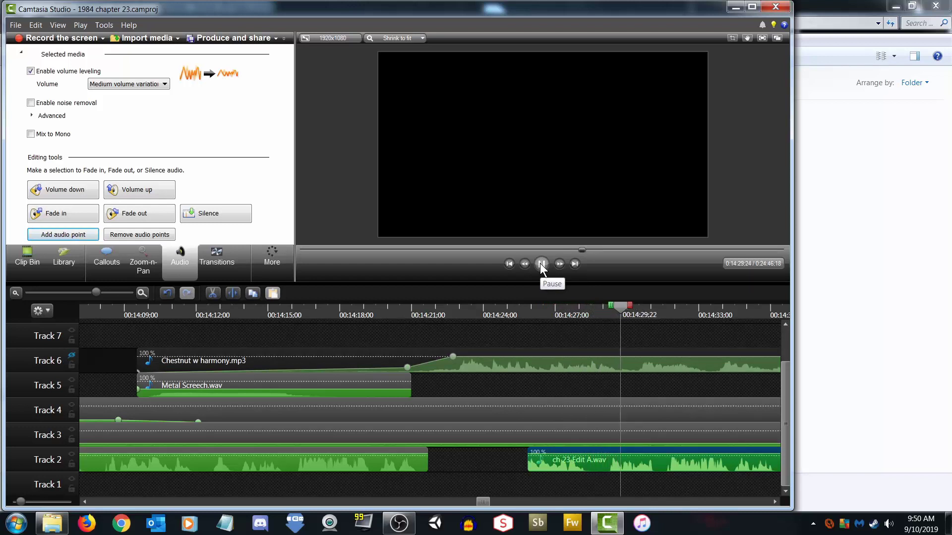
left_click_drag(625, 314, 593, 313)
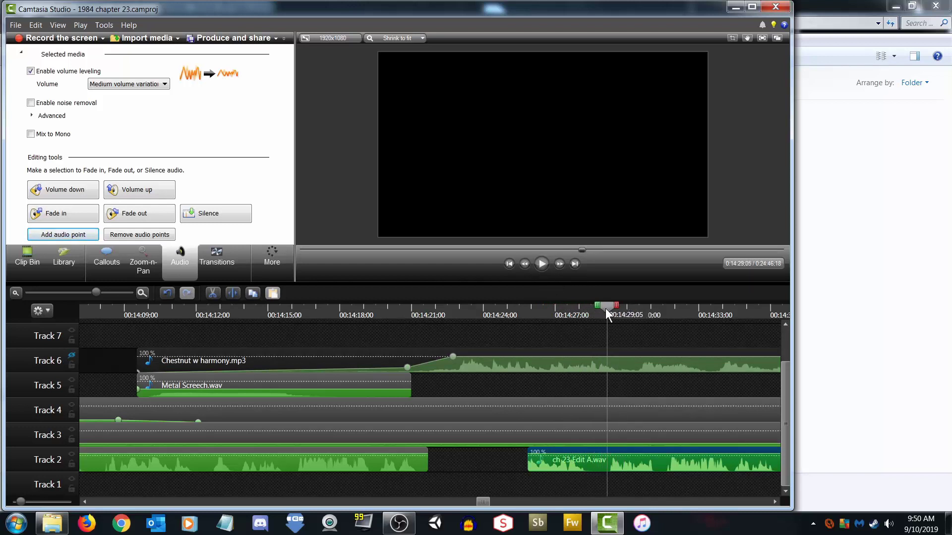
left_click_drag(530, 460, 610, 460)
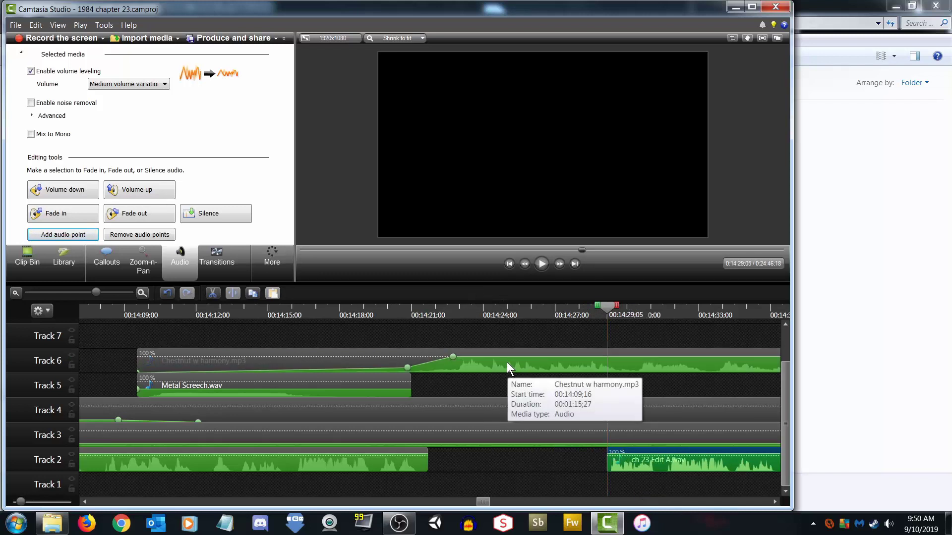
Play the transition from 0:14:19;14 and again from 0:14:27;13, and nudge the second narration part to start at about 0:14:29;17
left_click(375, 310)
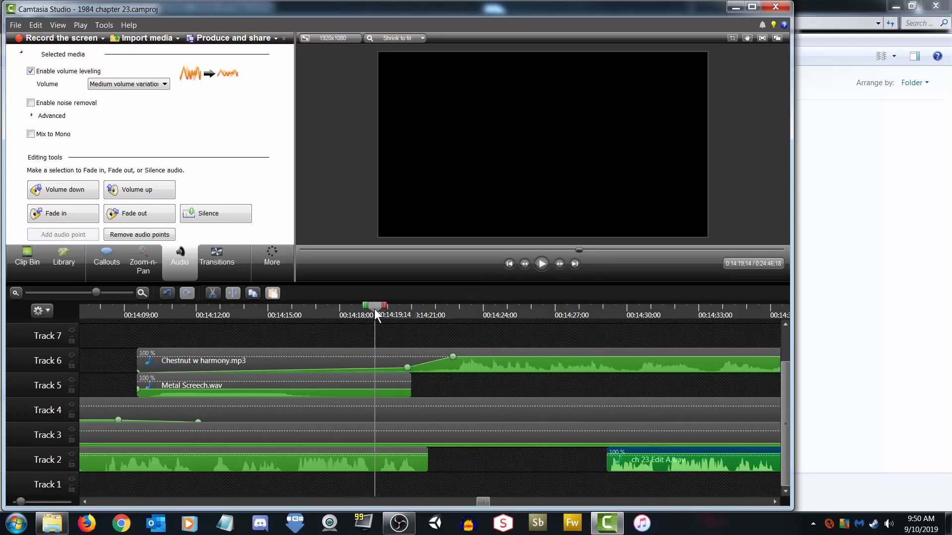
left_click(540, 264)
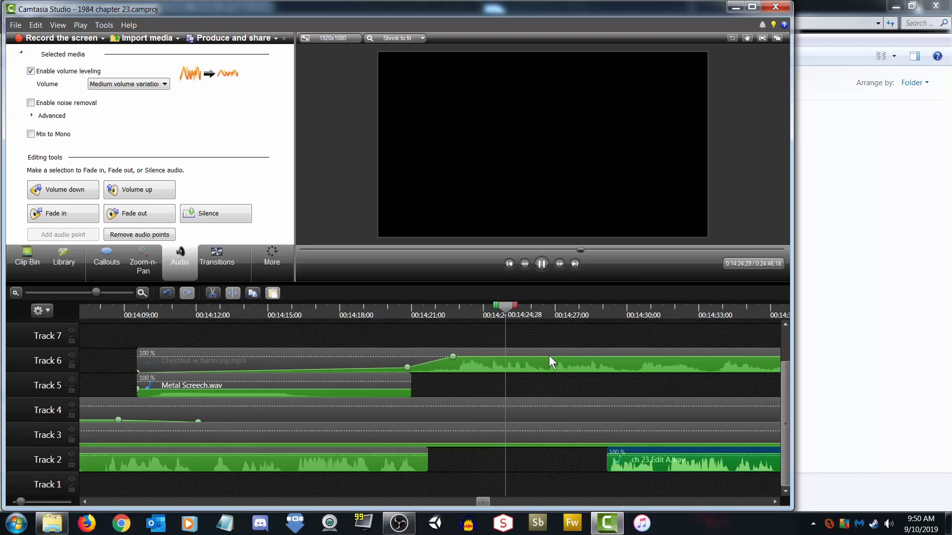
left_click_drag(483, 502, 493, 501)
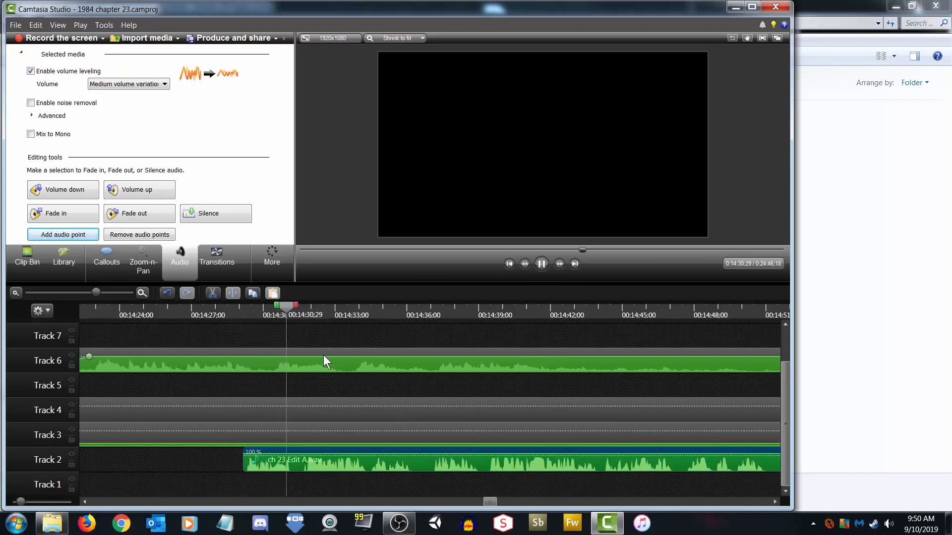
left_click_drag(309, 305, 202, 310)
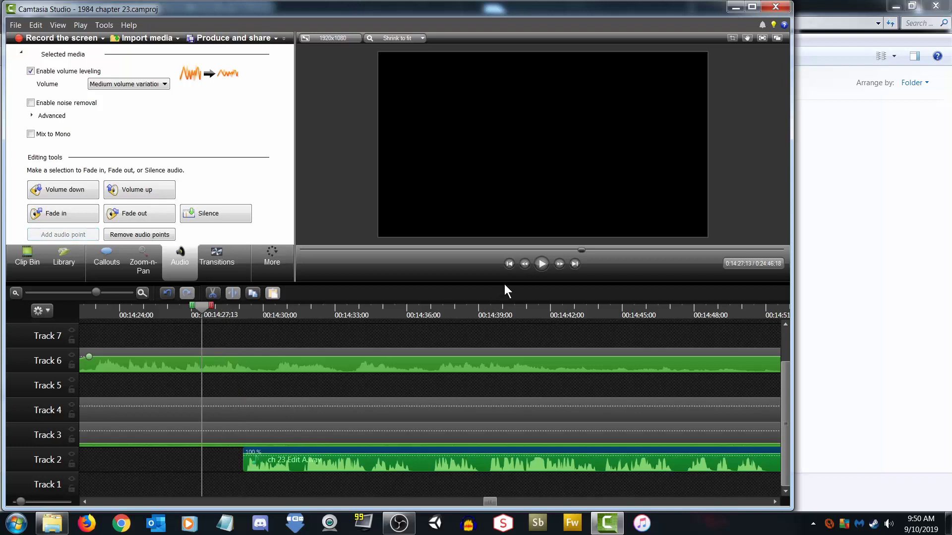
left_click(541, 264)
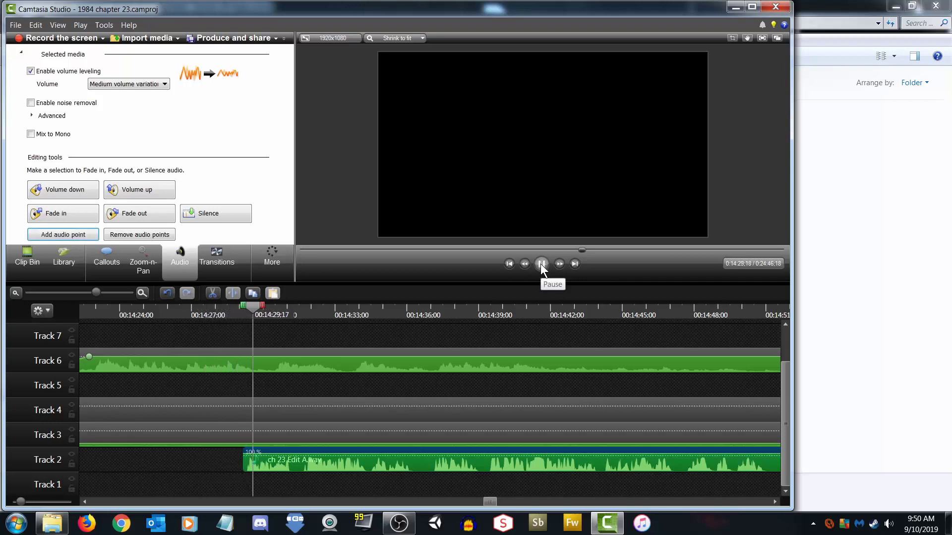
left_click(542, 264)
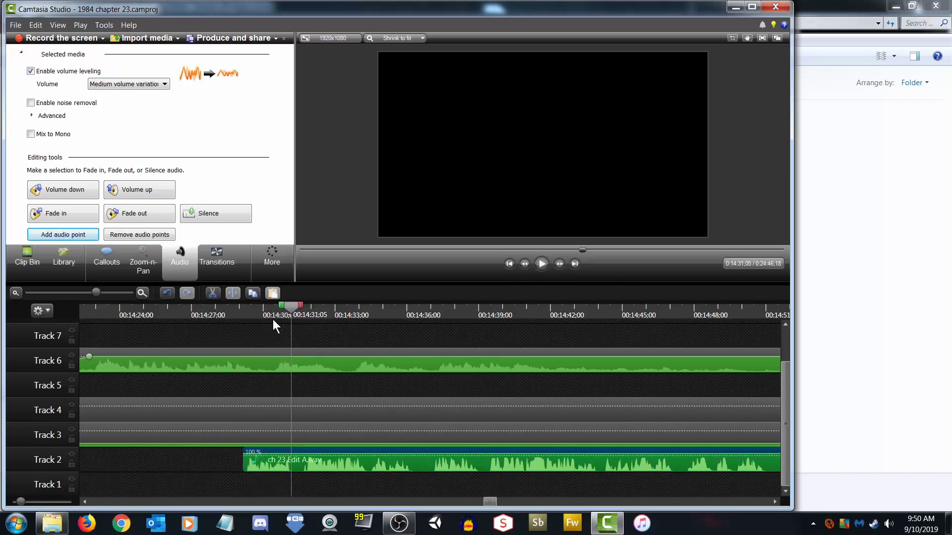
left_click_drag(319, 463, 328, 463)
Add two audio points to the Chestnut clip on Track 6, at about 0:14:30;05 and at 0:14:30;17
left_click(328, 367)
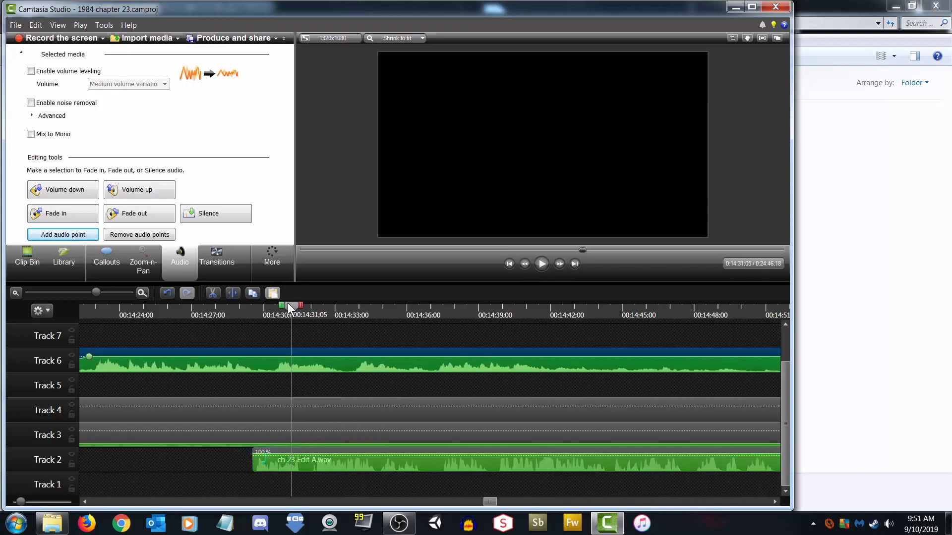
mouse_move(290, 305)
left_mouse_down()
mouse_move(266, 310)
mouse_move(278, 305)
left_mouse_up()
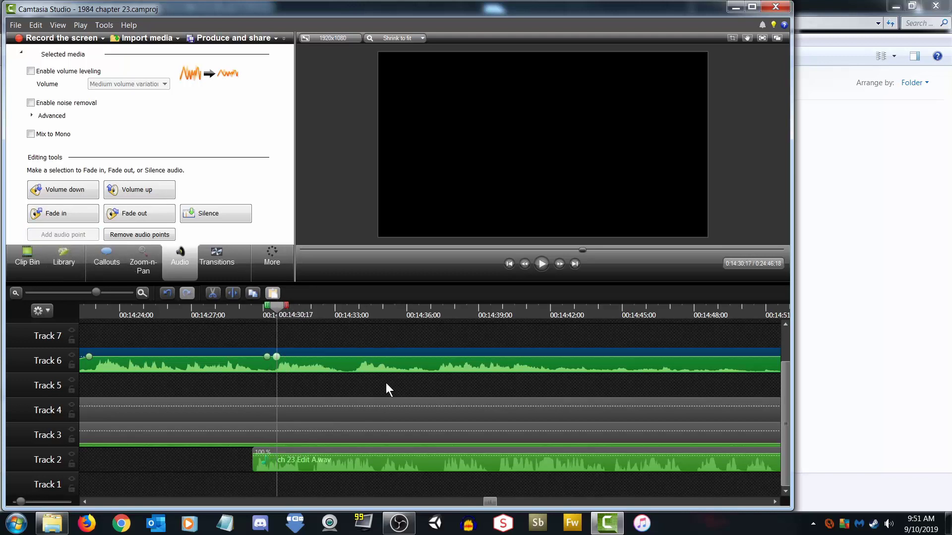
left_click_drag(420, 356, 421, 356)
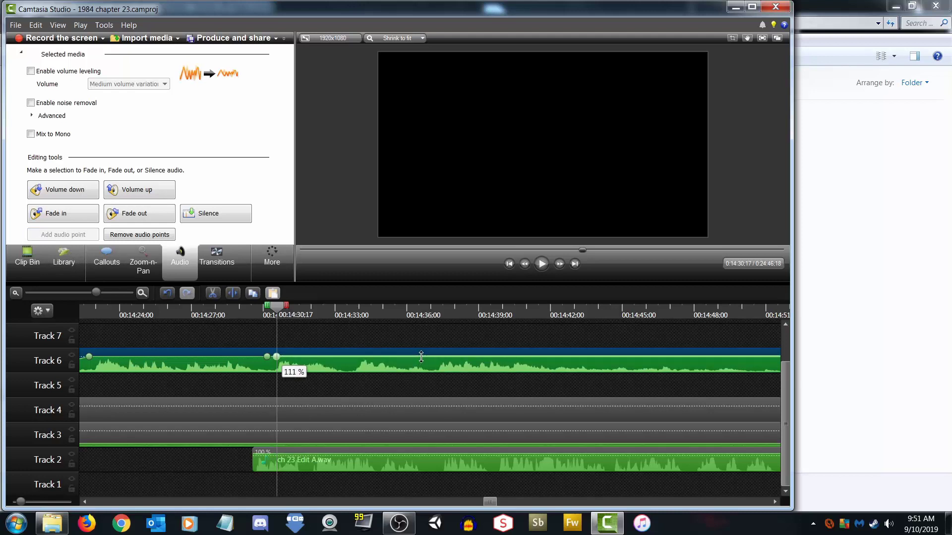
Add Chestnut audio points at 0:14:42;02 and 0:14:42;19, lower the volume between the inner points under the narration, and play it back
left_click(535, 313)
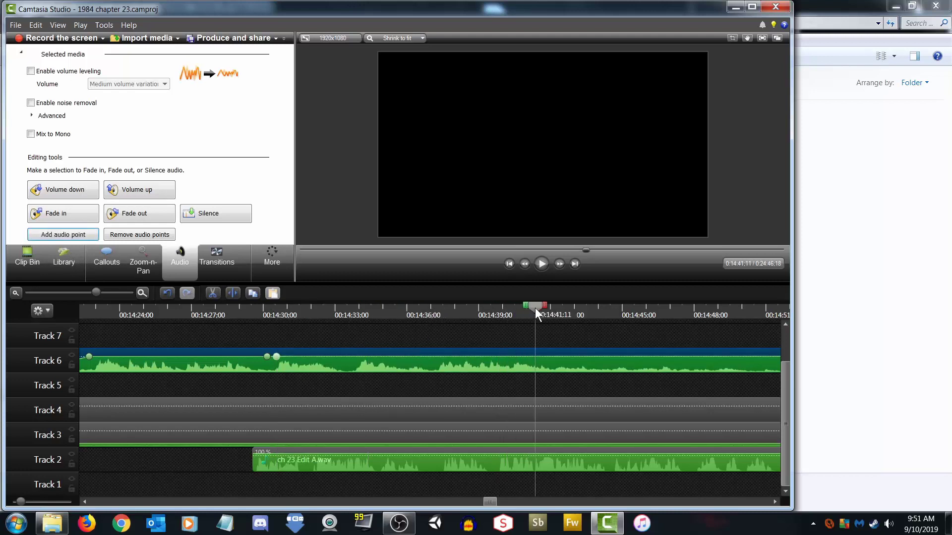
left_click(94, 236)
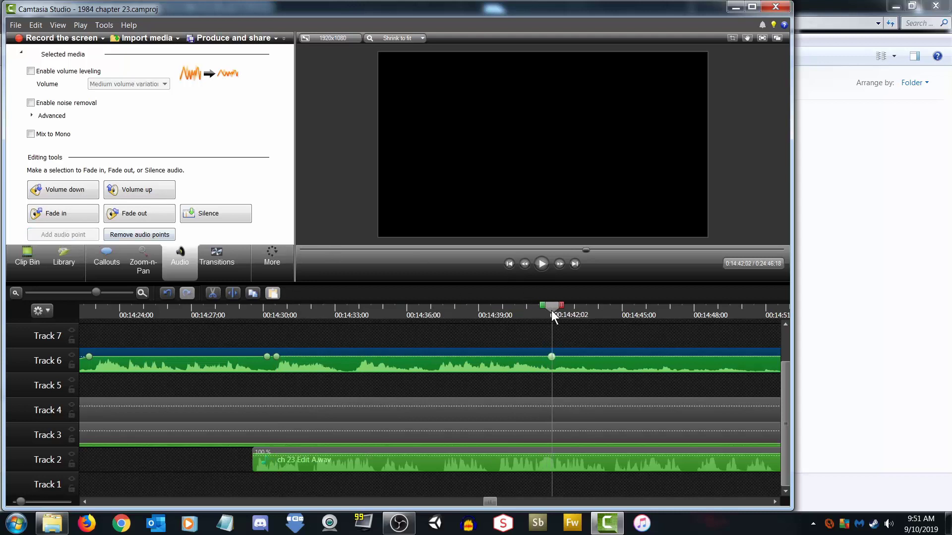
left_click_drag(552, 311, 568, 304)
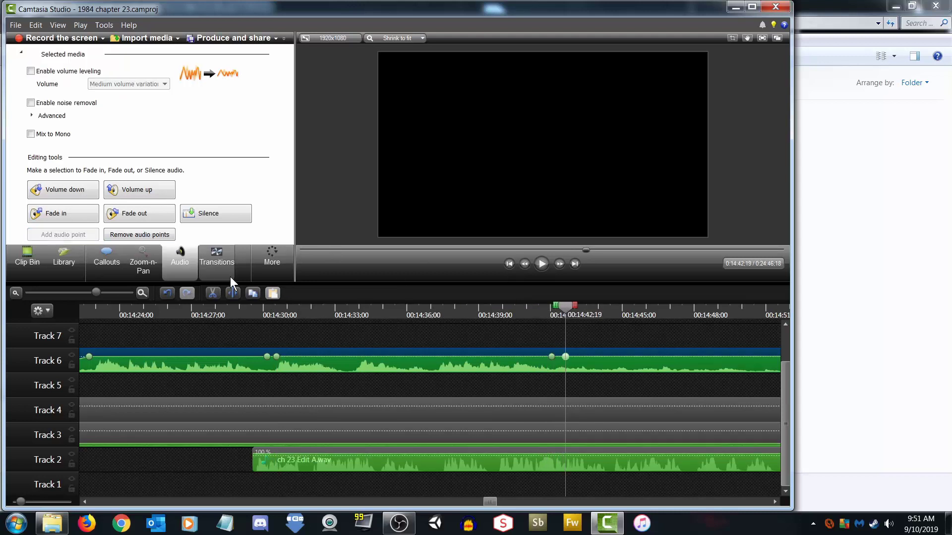
left_click_drag(416, 357, 416, 365)
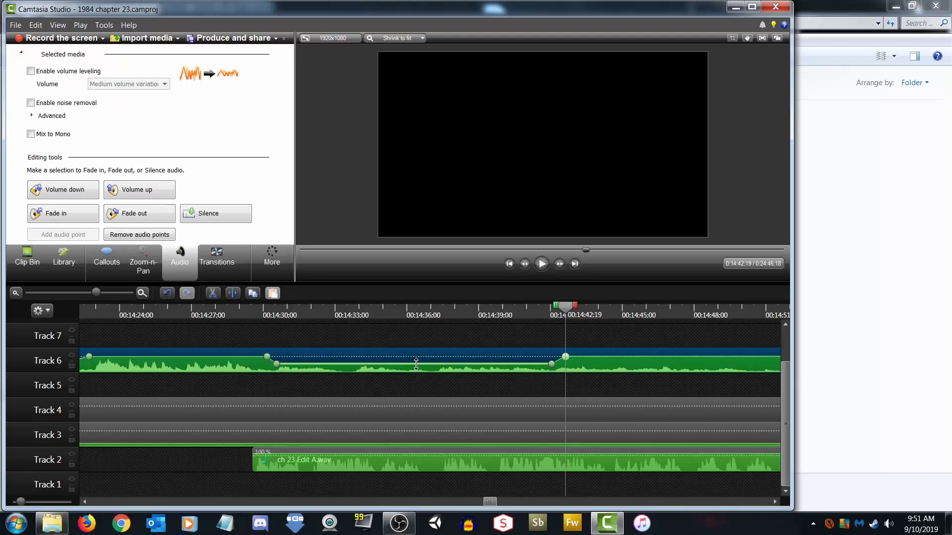
left_click_drag(282, 308, 230, 308)
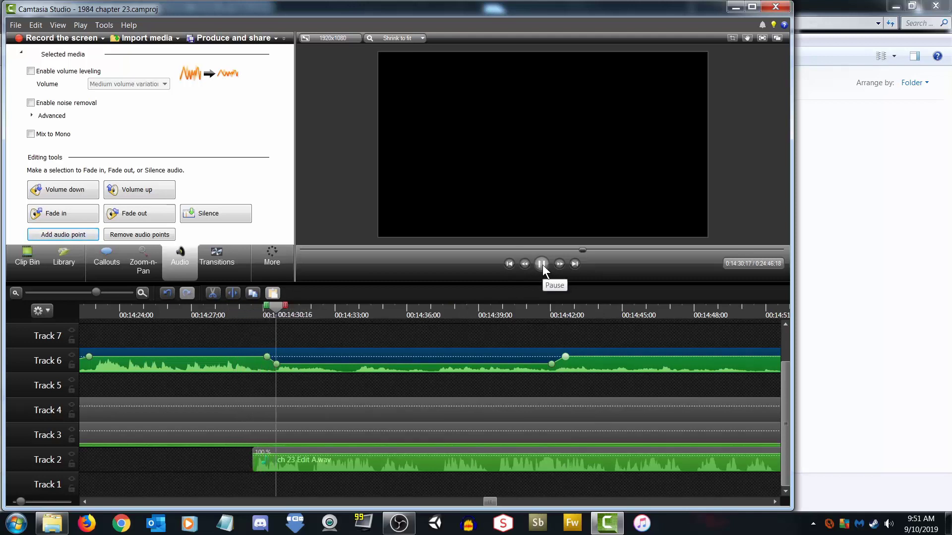
Lower the Chestnut clip's ducked section on Track 6 slightly further, and reduce the volume following the audio point at 0:14:42;19
left_click_drag(441, 364, 441, 369)
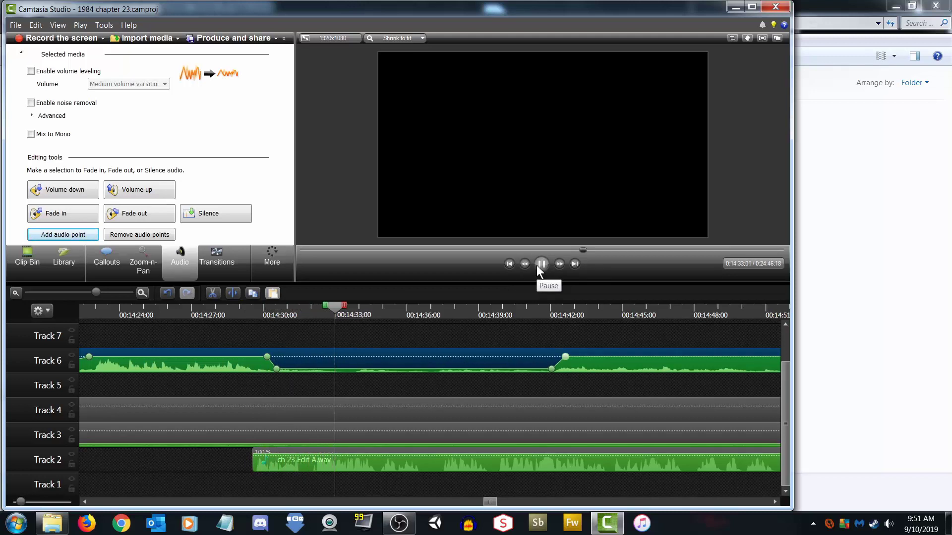
left_click_drag(455, 368, 454, 366)
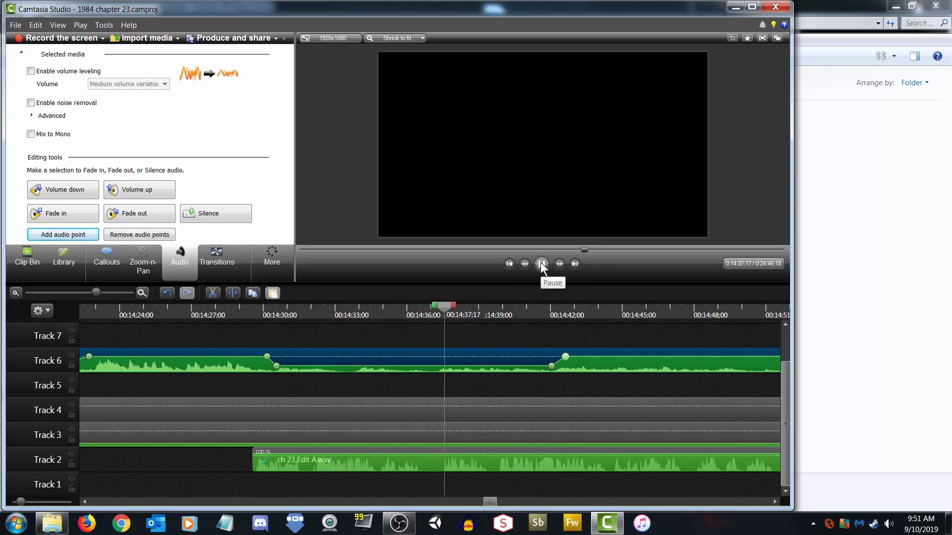
left_click_drag(488, 500, 494, 500)
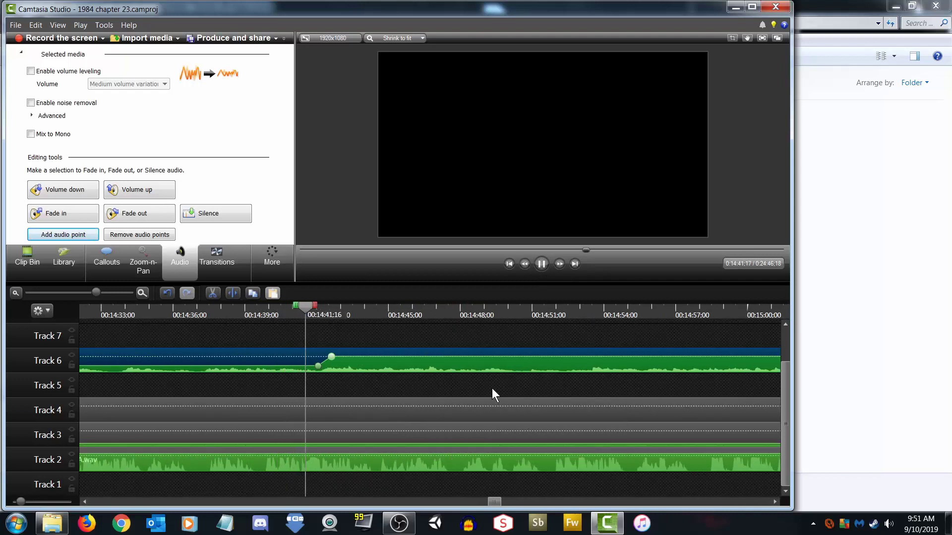
left_click_drag(332, 356, 332, 363)
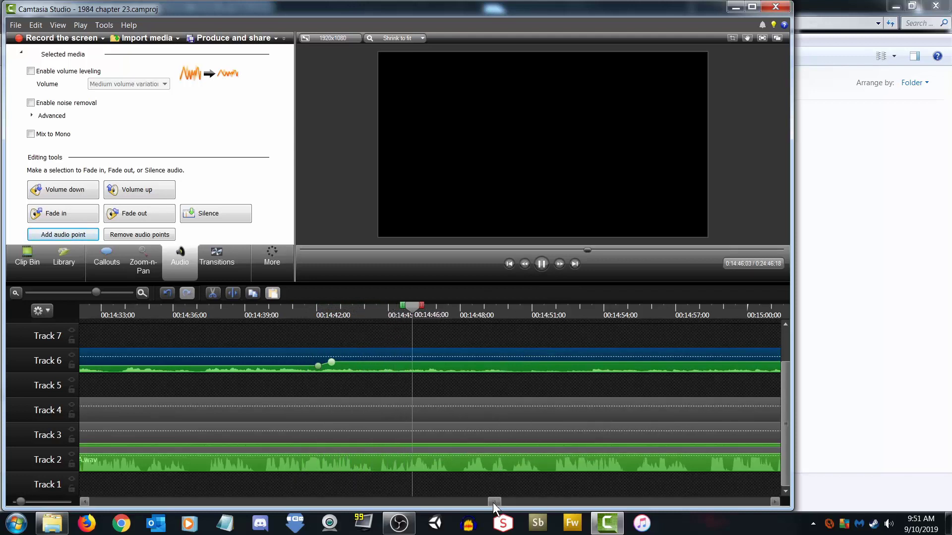
Listen to the lowered Chestnut clip under the narration towards the clip's end, and stop playback at 0:15:14;24
left_click_drag(494, 502, 495, 505)
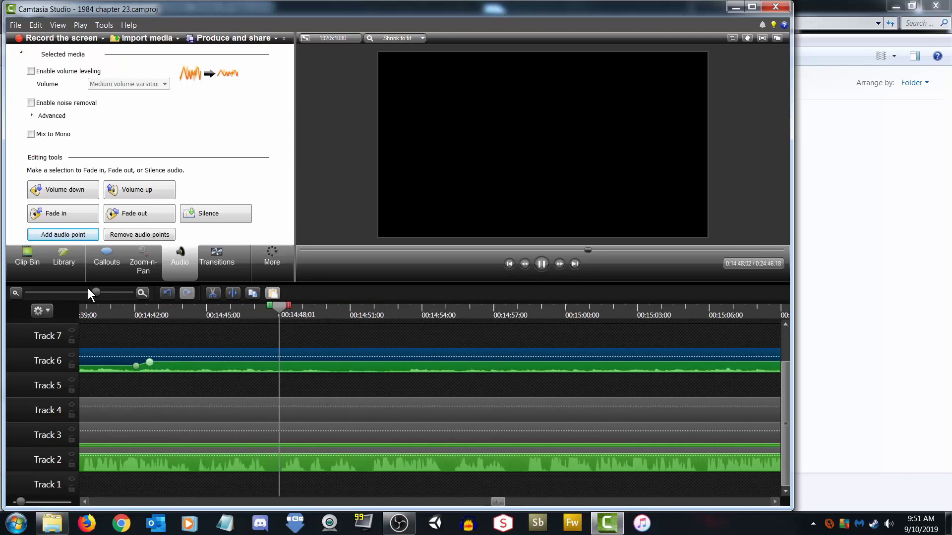
left_click_drag(97, 293, 91, 293)
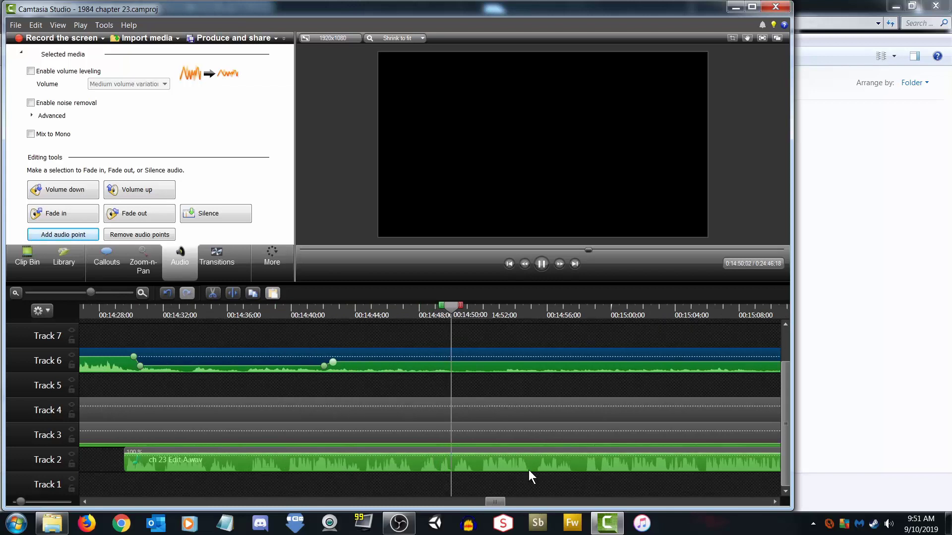
left_click_drag(495, 502, 503, 411)
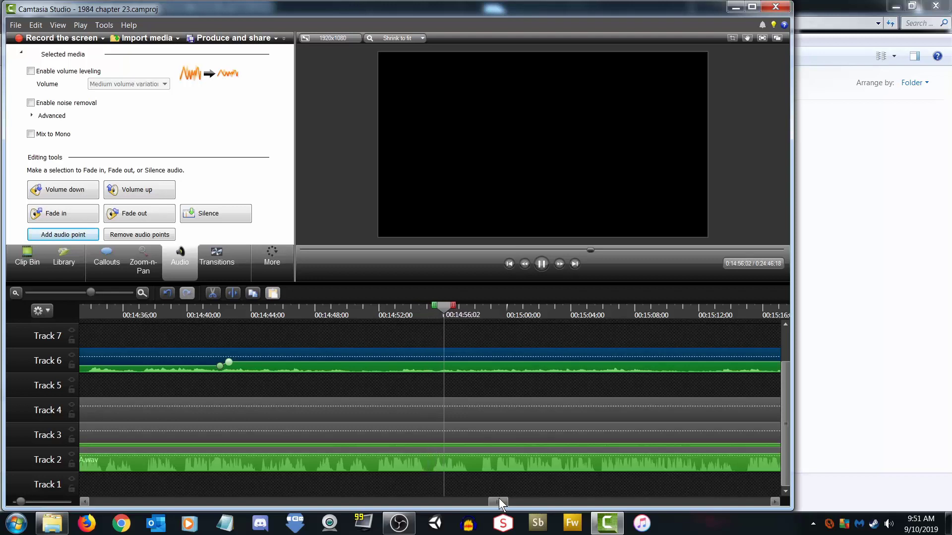
left_click_drag(498, 499, 501, 500)
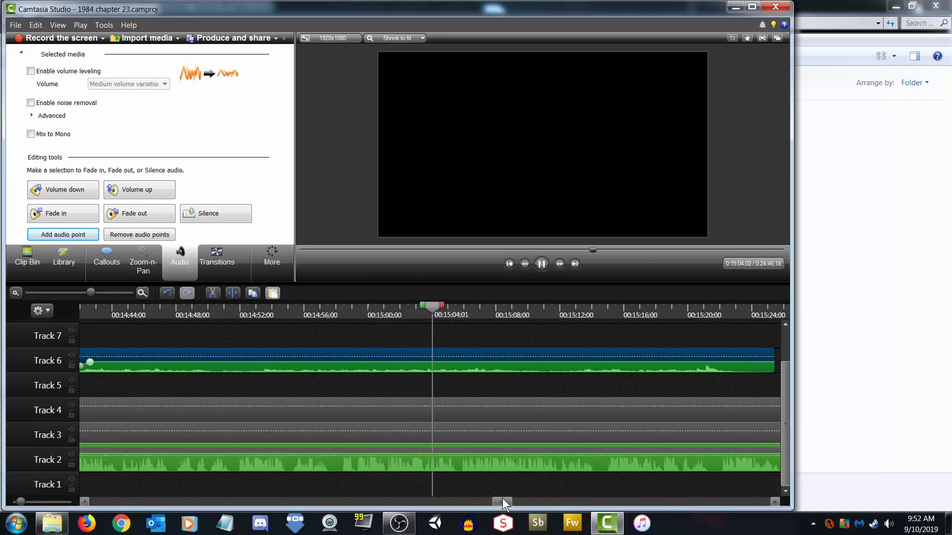
left_click_drag(502, 502, 510, 501)
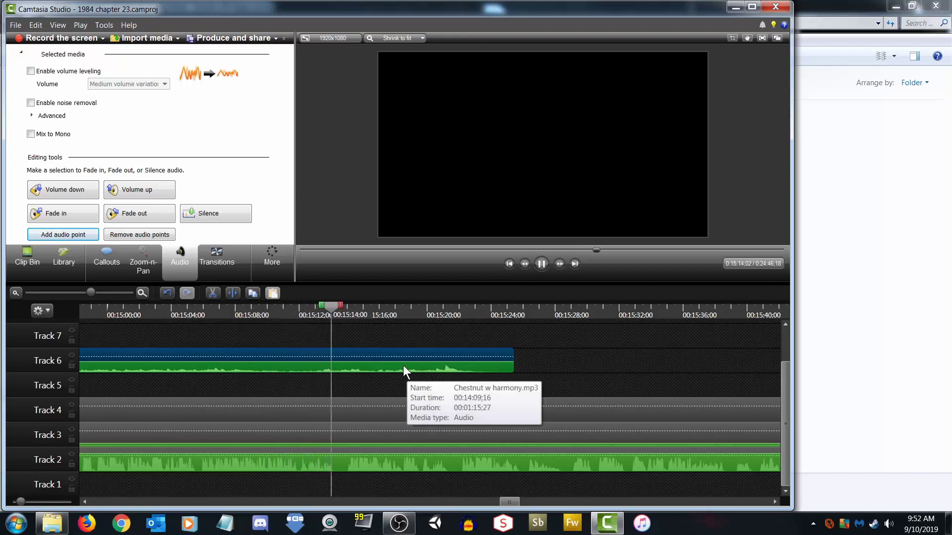
key("space")
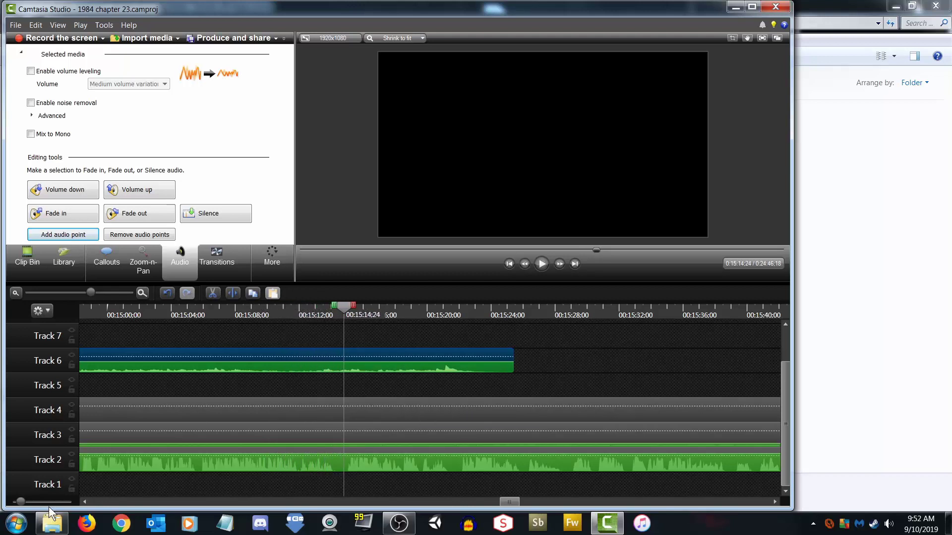
Switch to Windows Explorer at the SFX library's Metal folder and launch Adobe Soundbooth
left_click(63, 525)
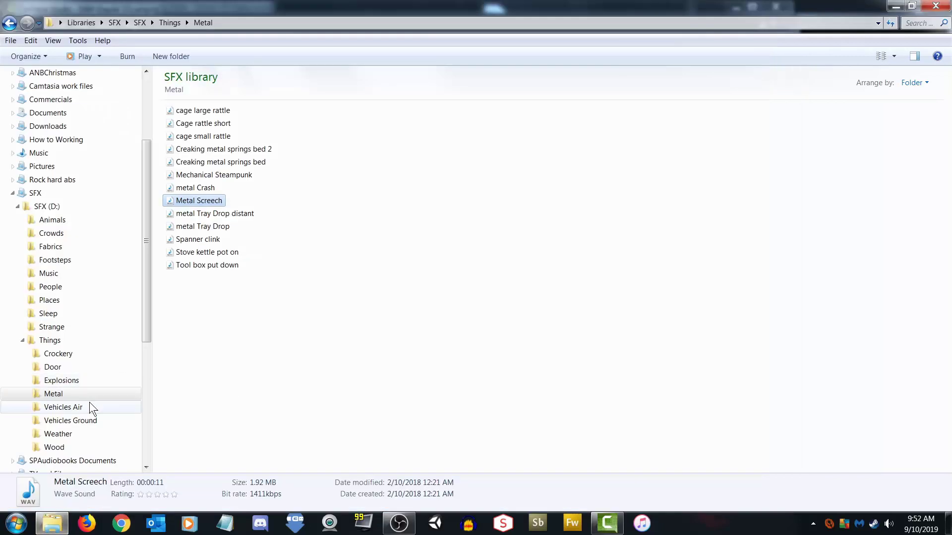
left_click(58, 393)
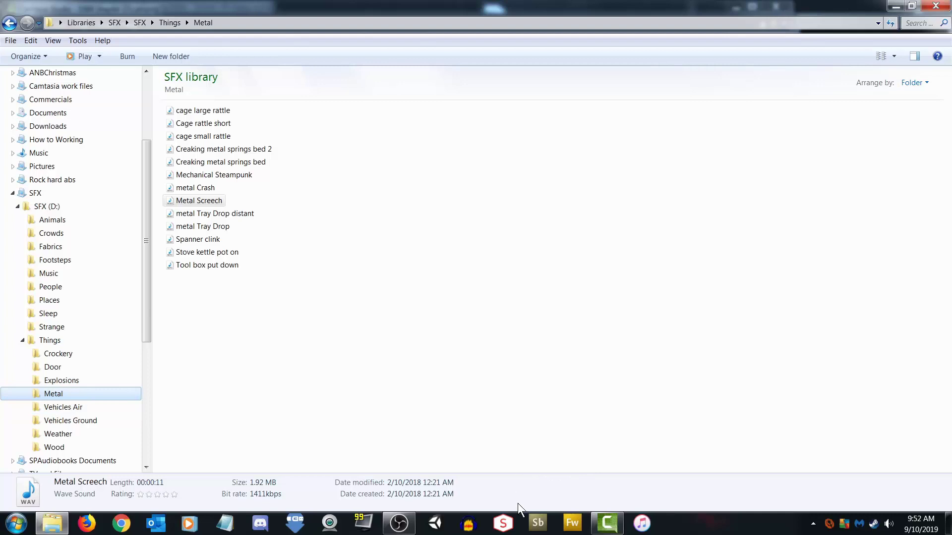
left_click(538, 524)
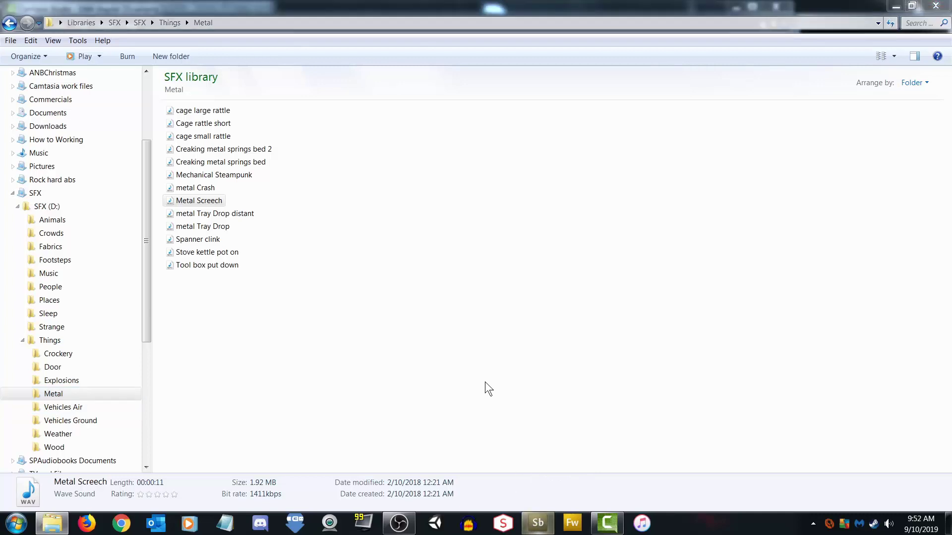
Check the SFX library's Music folder, and search the whole SFX (D:) folder for chestnut
left_click(72, 398)
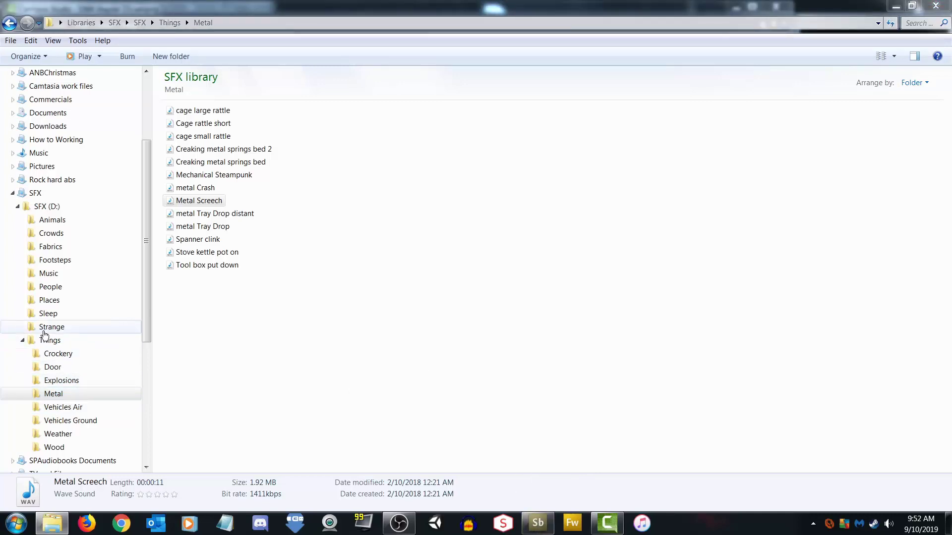
left_click(54, 273)
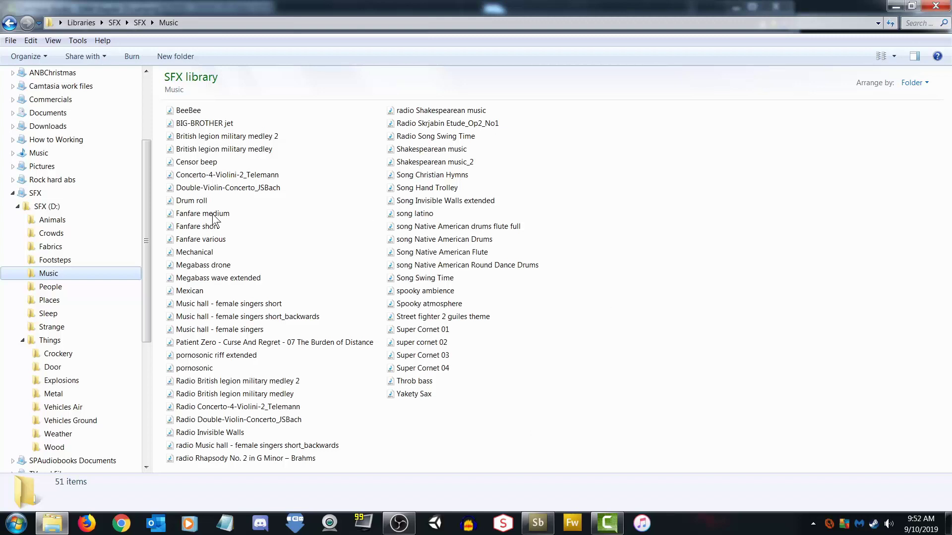
left_click(43, 209)
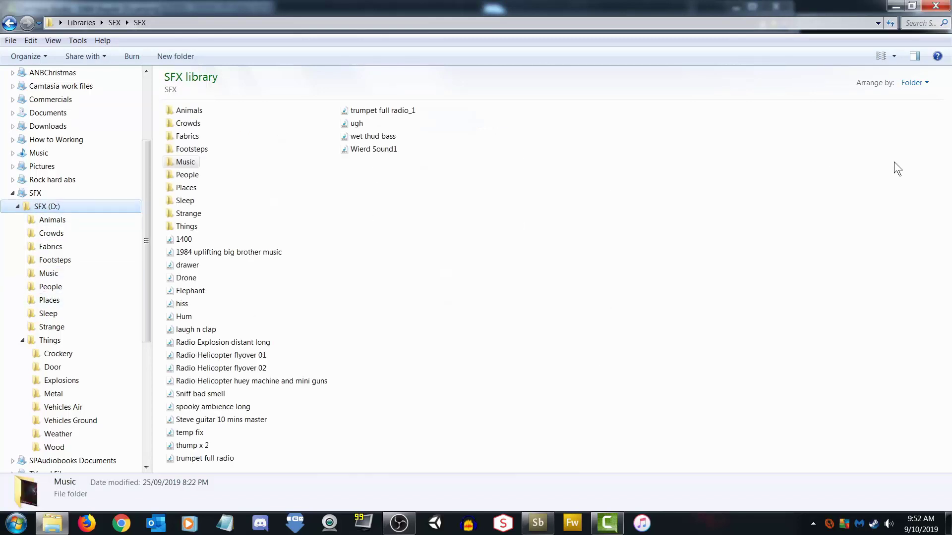
left_click(922, 22)
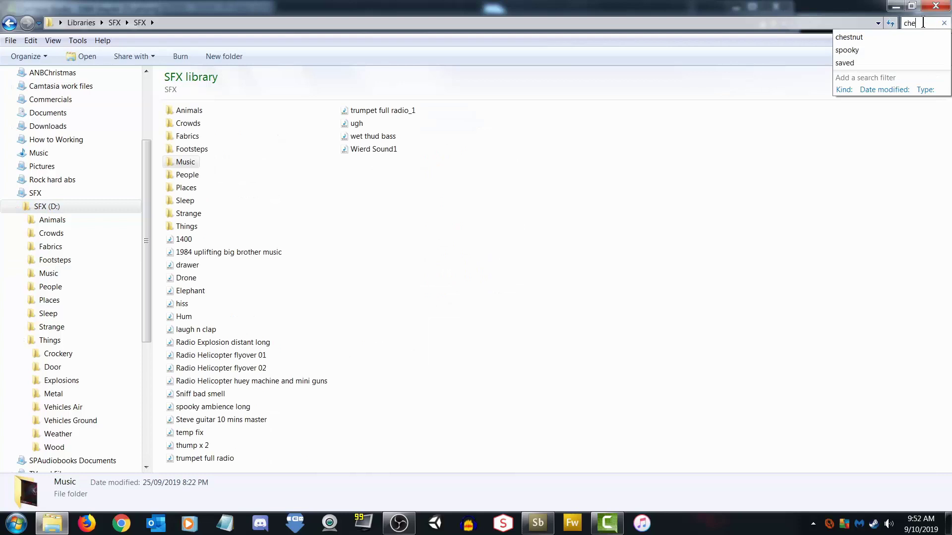
key("Return")
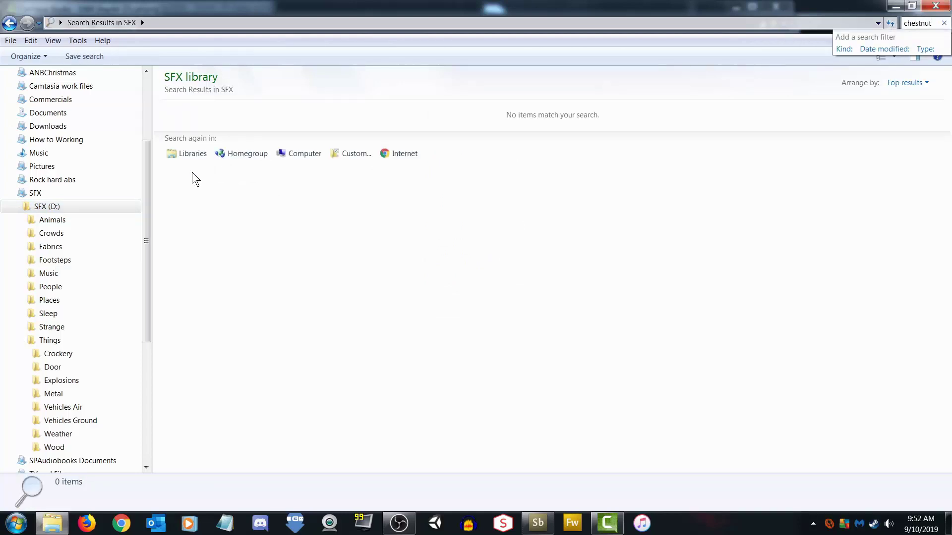
Find Chestnut w harmony in the 1984 Working library's Completed > Ch 7 folder and open it in Adobe Soundbooth
scroll(139, 159, "up", 3)
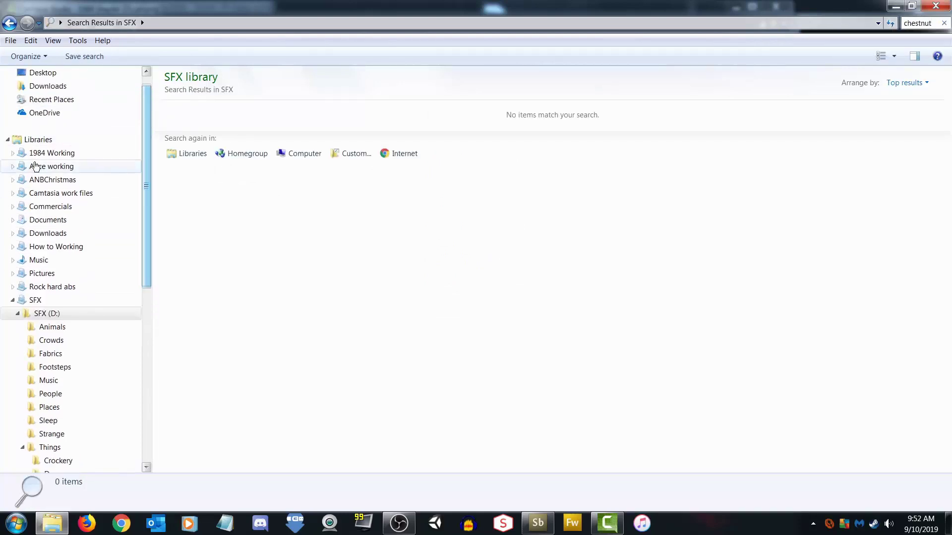
left_click(45, 152)
double_click(194, 140)
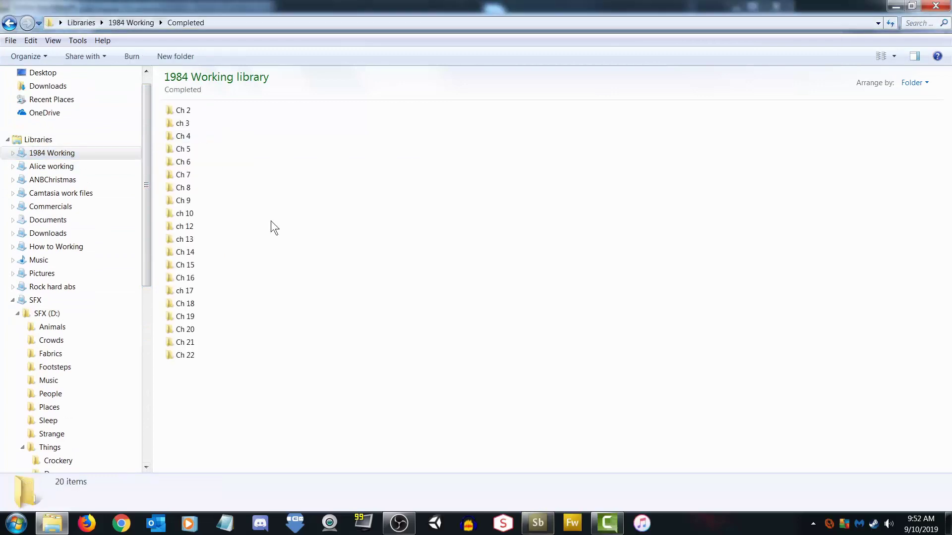
left_click(189, 178)
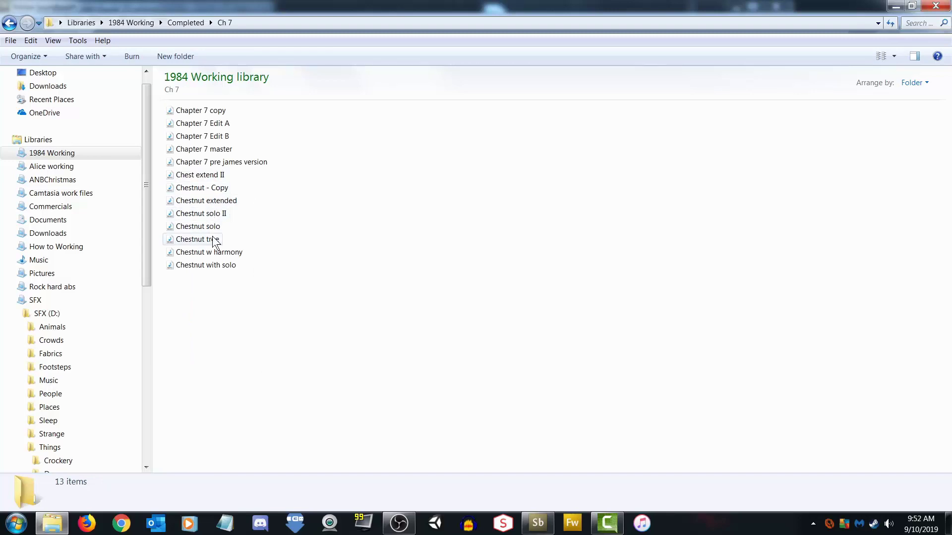
left_click(207, 256)
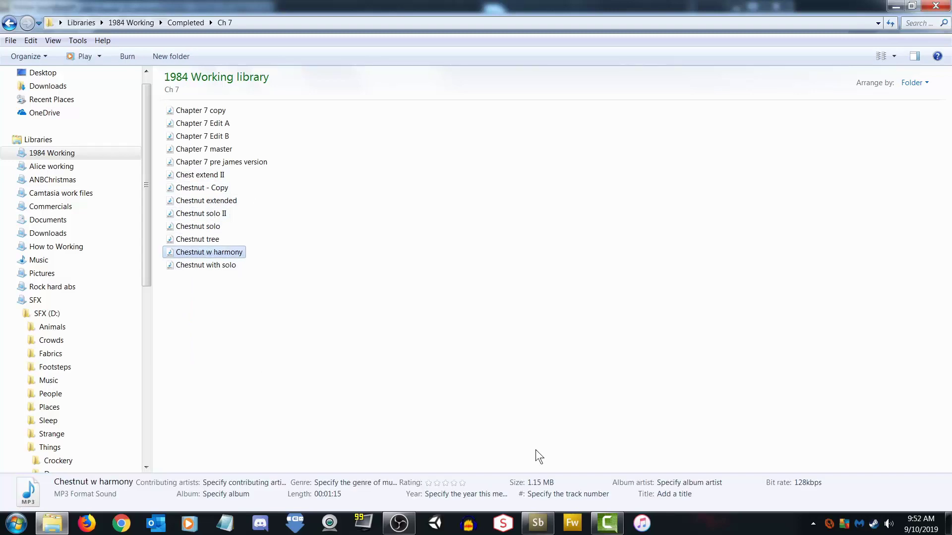
left_click(538, 523)
left_click(538, 523)
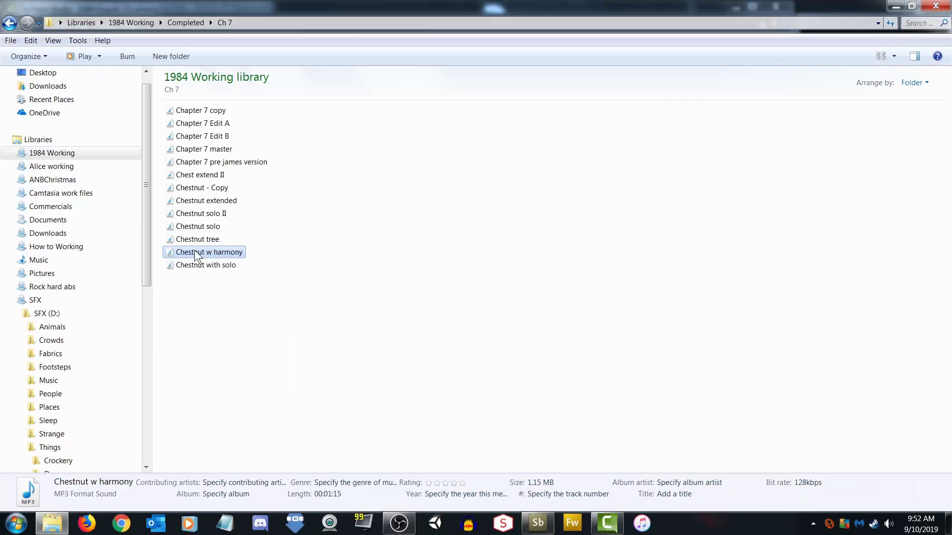
left_click_drag(195, 255, 91, 93)
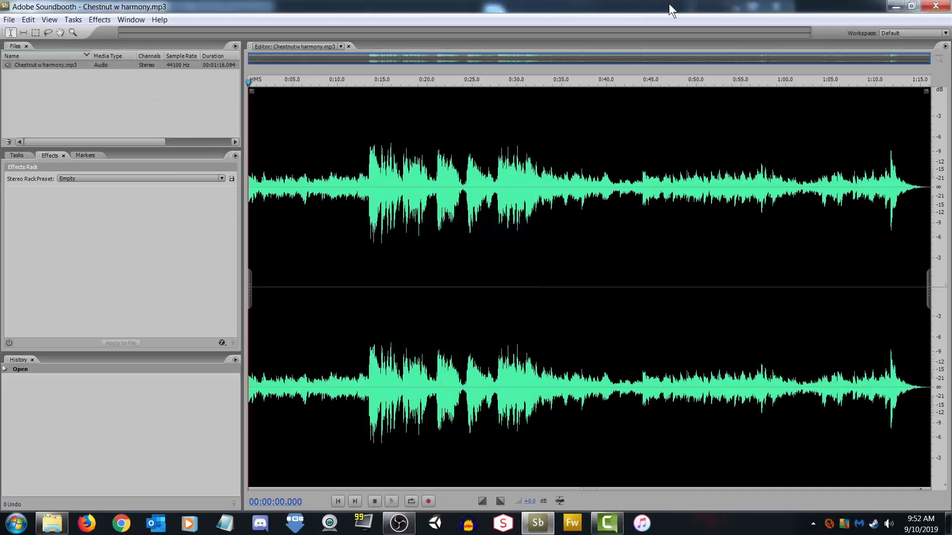
Apply the Voice: Old Time Radio effects rack preset to the entire Chestnut w harmony track
left_click(10, 20)
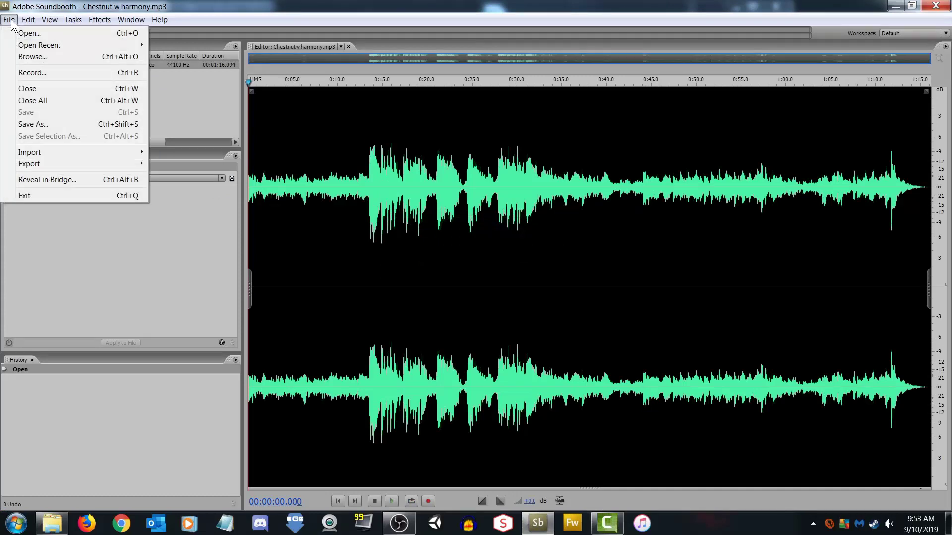
left_click(258, 64)
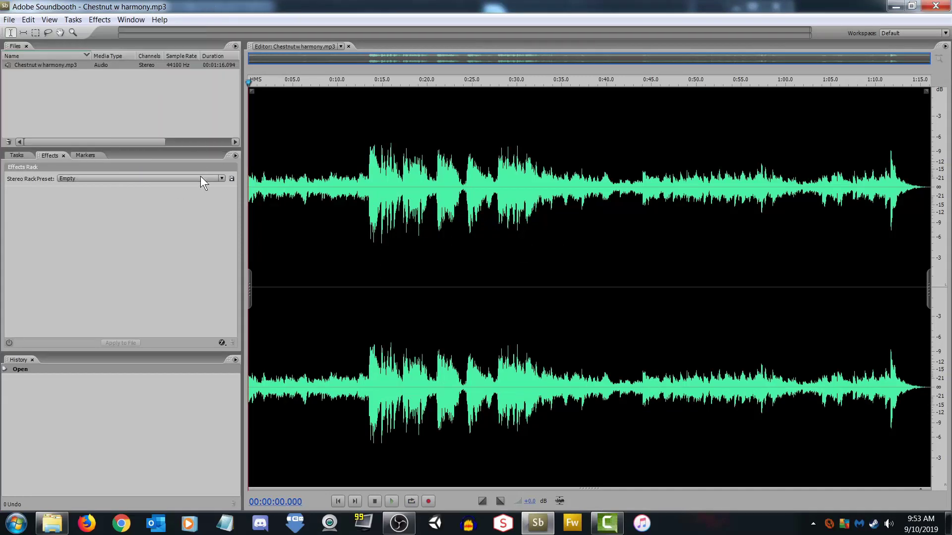
left_click(204, 181)
mouse_move(284, 527)
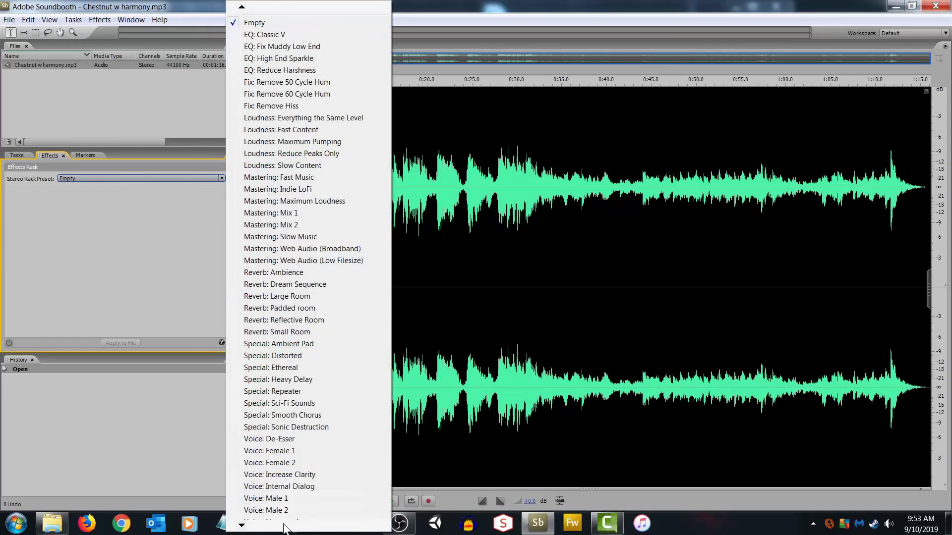
left_click(288, 483)
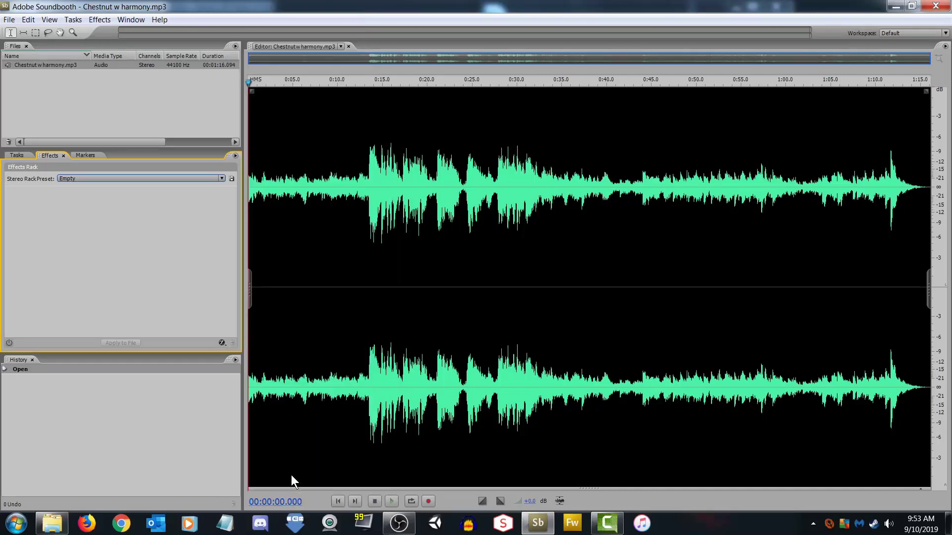
double_click(465, 272)
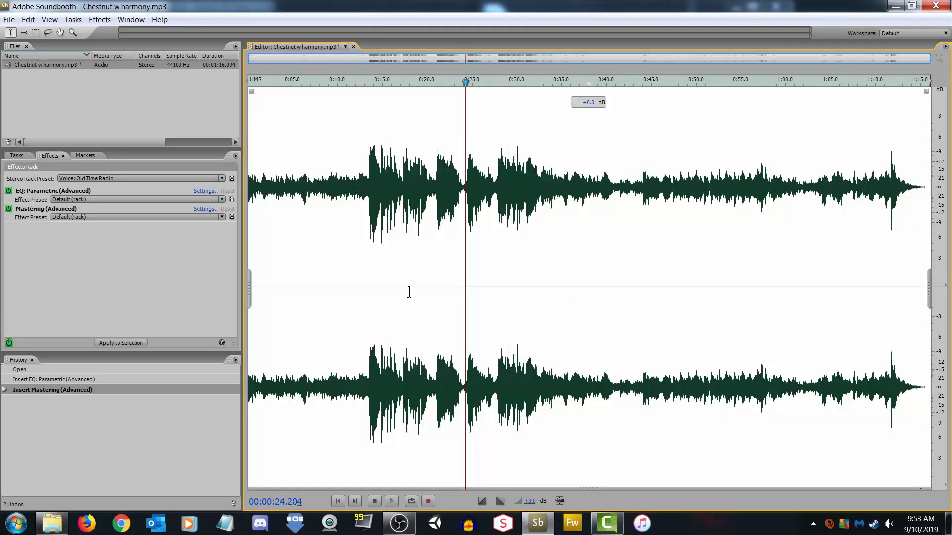
left_click(111, 342)
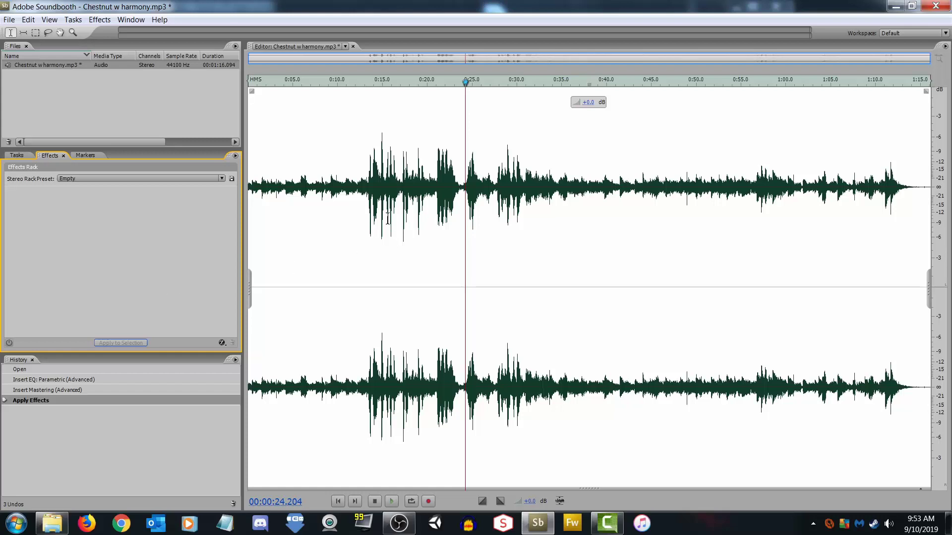
Preview the processed Chestnut track from about 0:02.6 and again from about 0:13.3, and stop playback
left_click(272, 206)
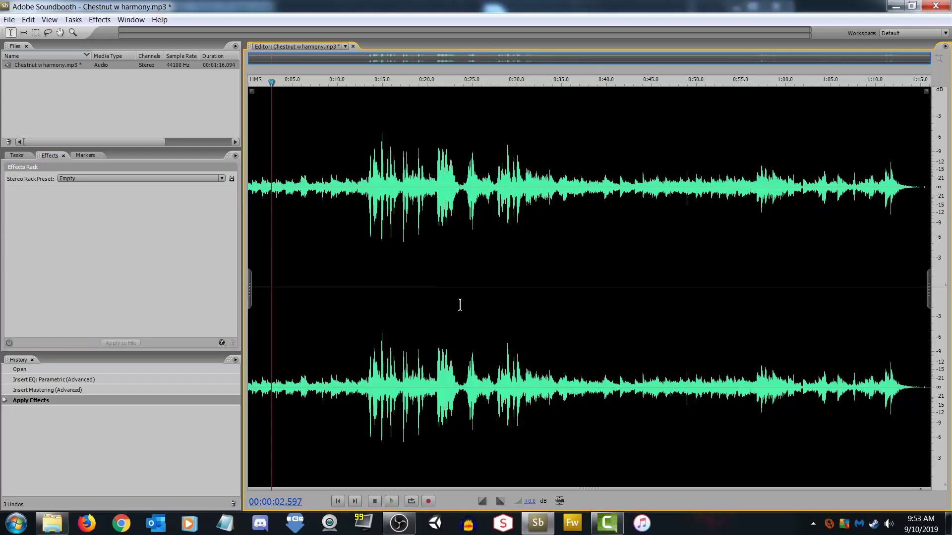
key("space")
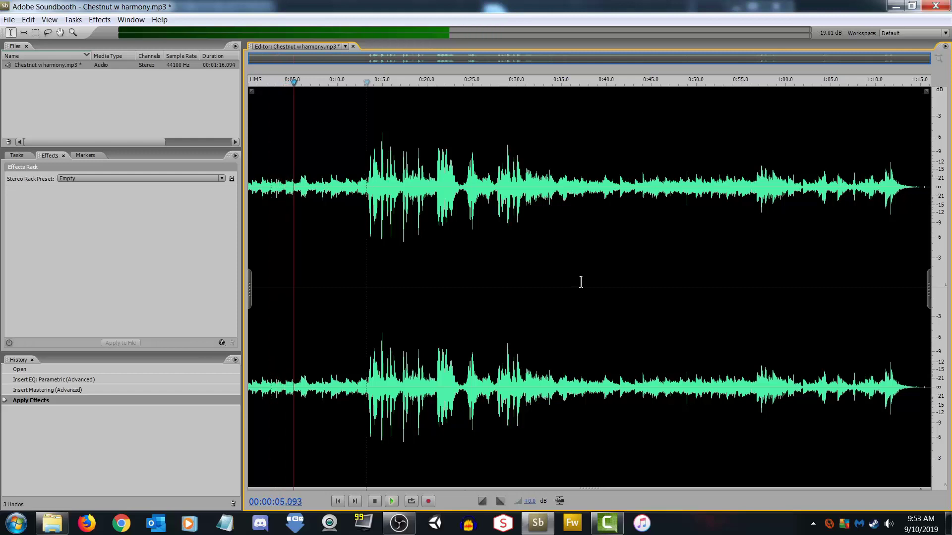
key("space")
left_click(367, 181)
key("space")
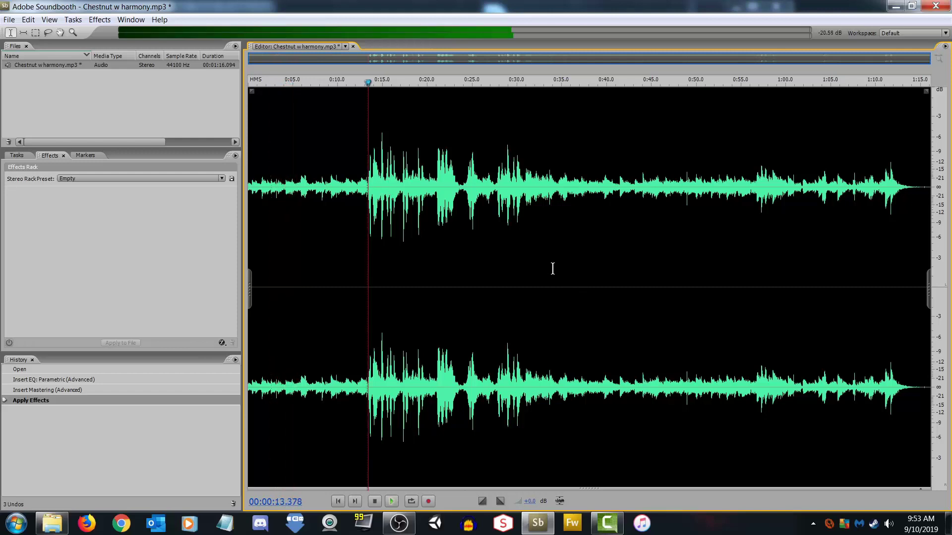
key("space")
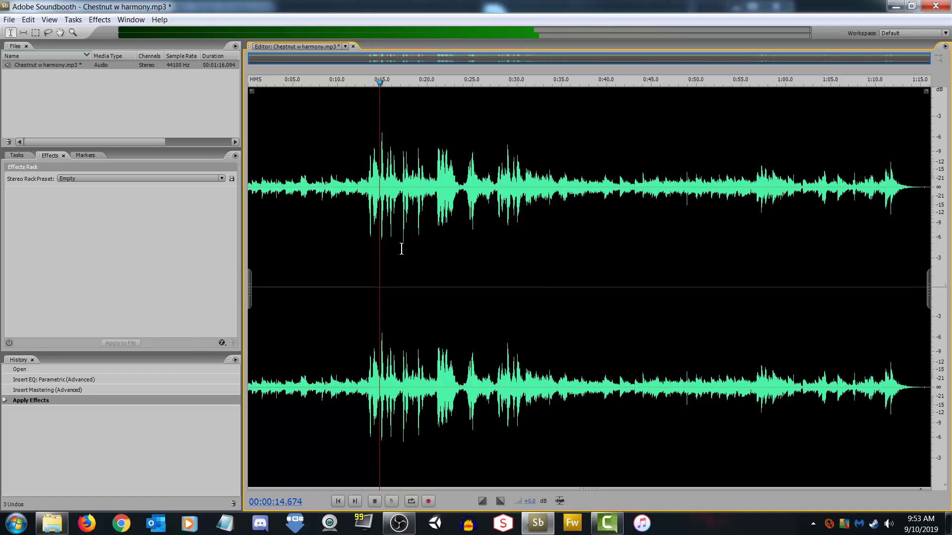
Save the processed track as Chestnut w harmony radio, a 128 Kbps best-quality stereo MP3, in the 1984 Working library's Completed > Ch 7 folder
left_click(9, 19)
left_click(41, 123)
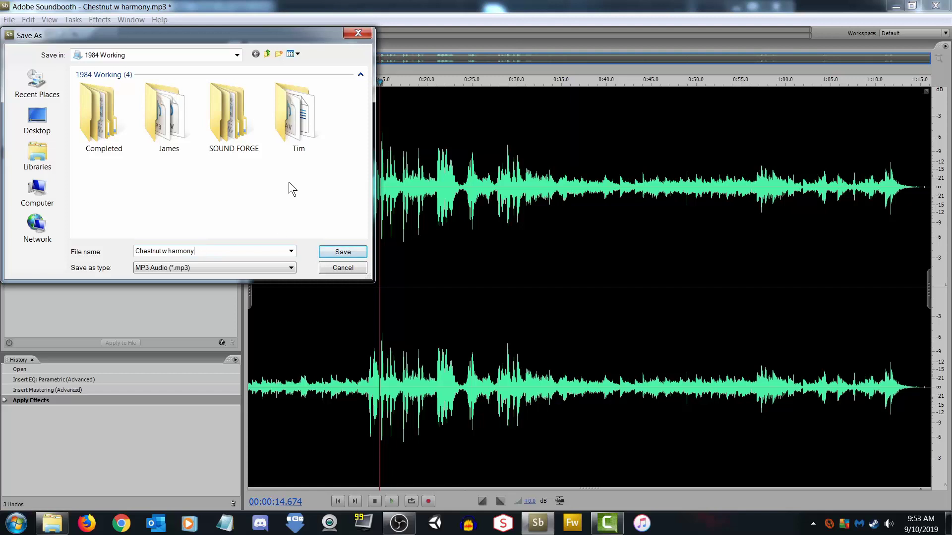
double_click(79, 108)
double_click(159, 180)
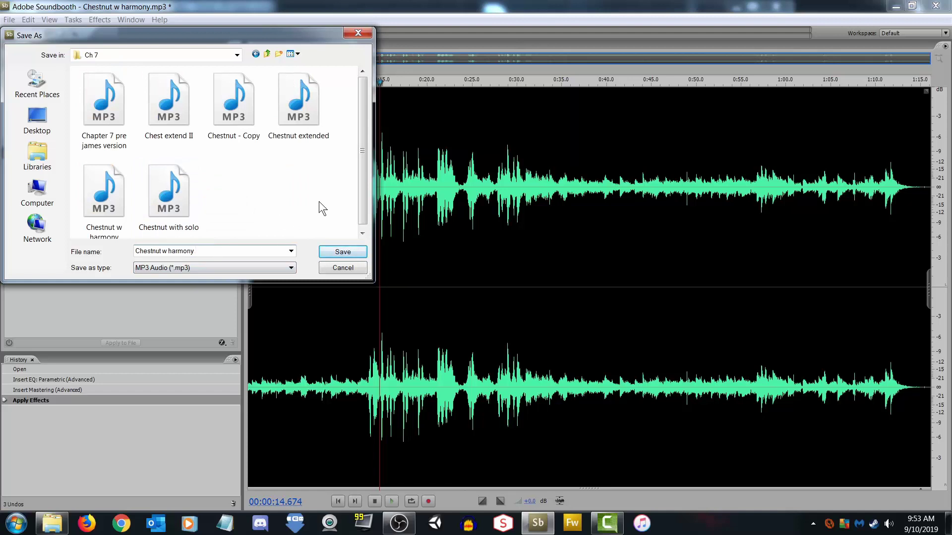
type("(adv)")
key("Return")
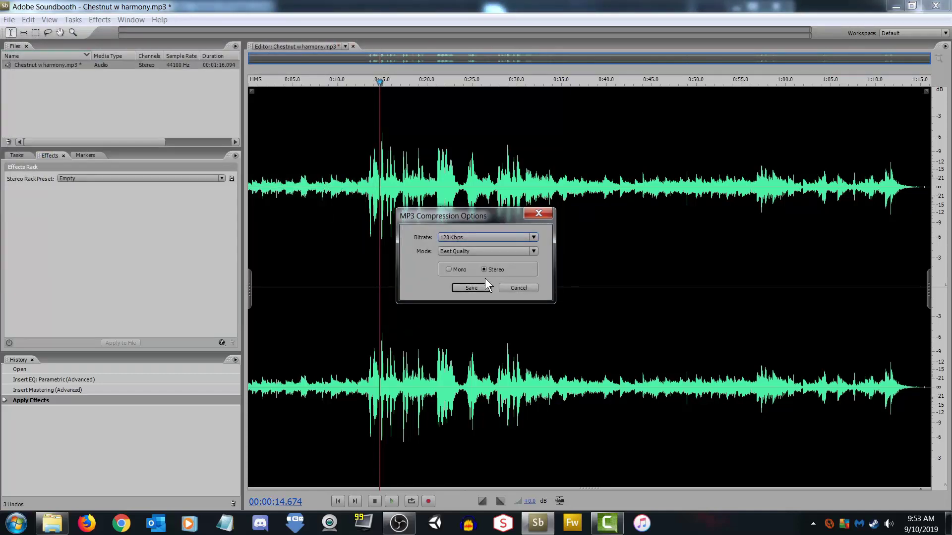
left_click(472, 289)
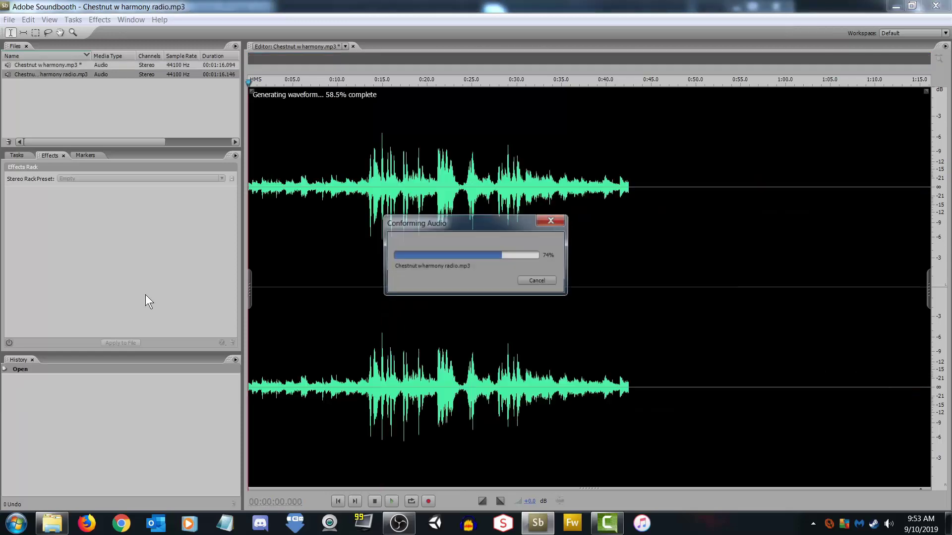
Switch to the Camtasia Studio project and update the Chestnut w harmony clip's media to the Chestnut w harmony radio file in Ch 7
left_click(895, 7)
left_click(203, 252)
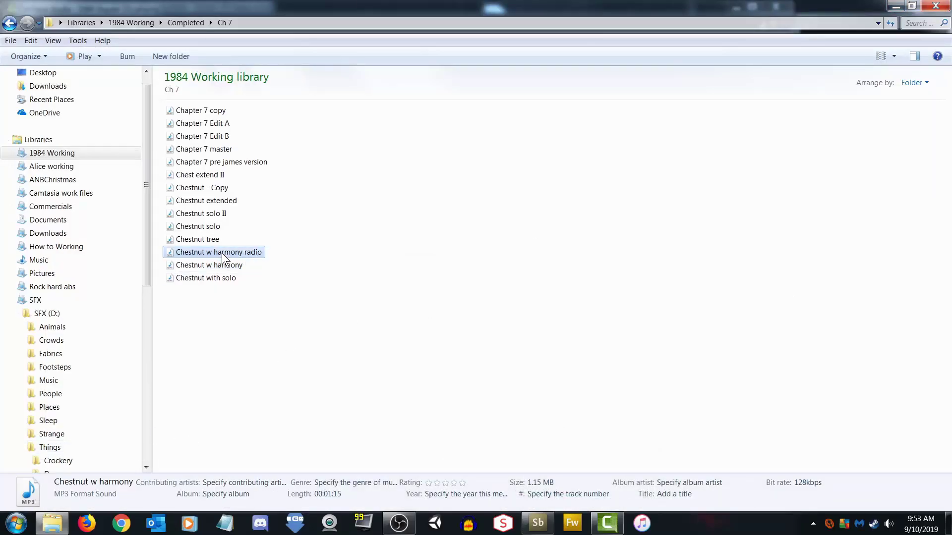
left_click(607, 522)
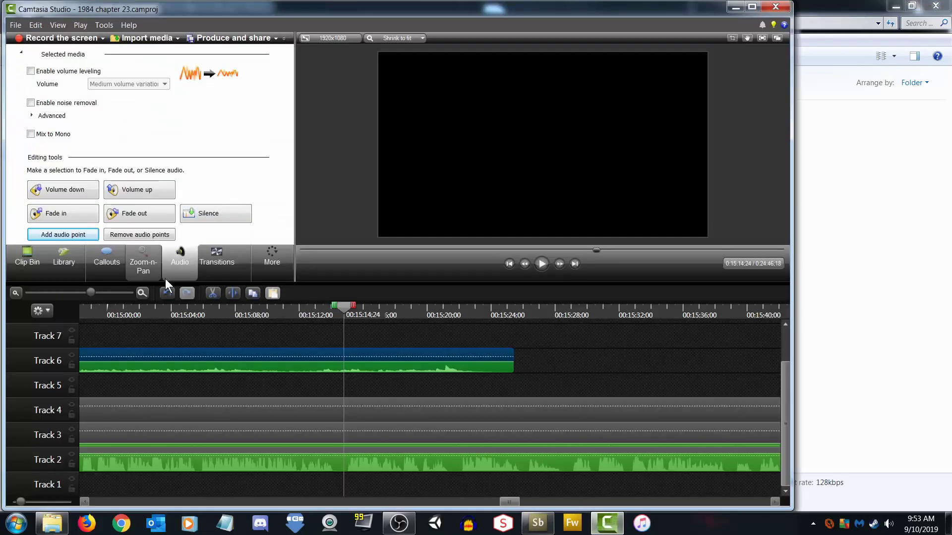
left_click(30, 262)
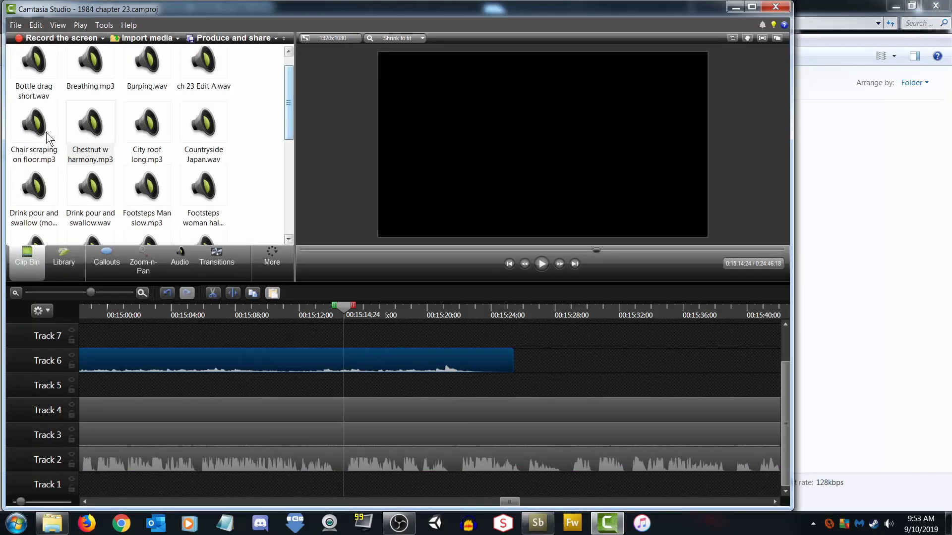
right_click(79, 119)
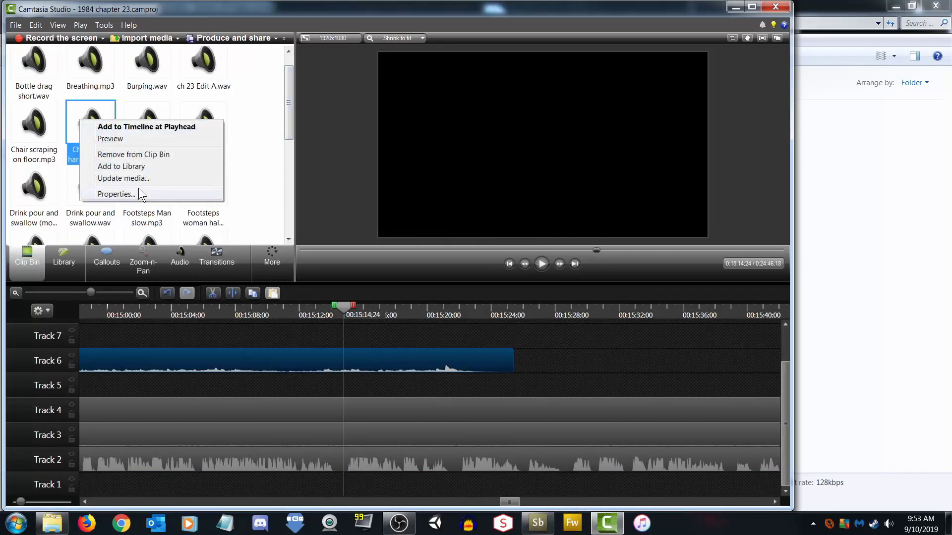
left_click(135, 177)
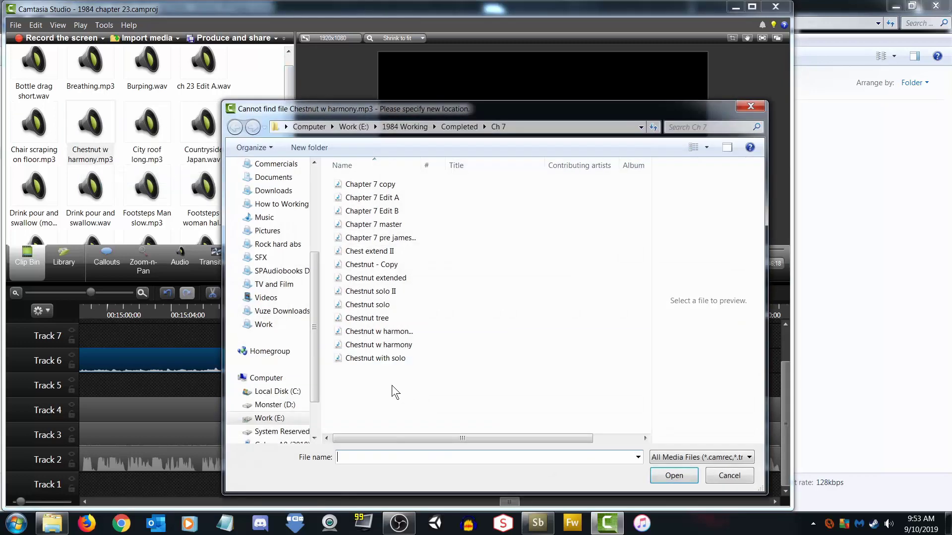
left_click_drag(420, 166, 481, 167)
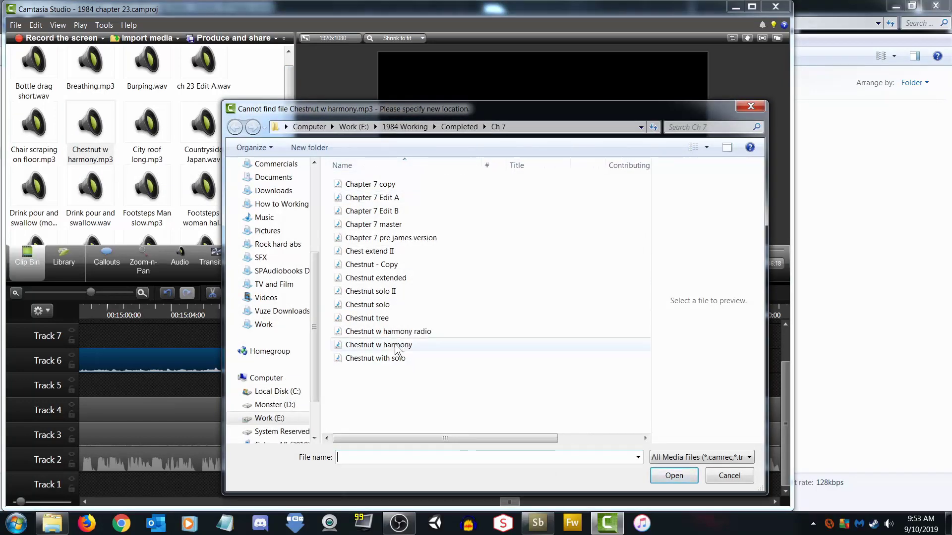
left_click(388, 331)
left_click(680, 482)
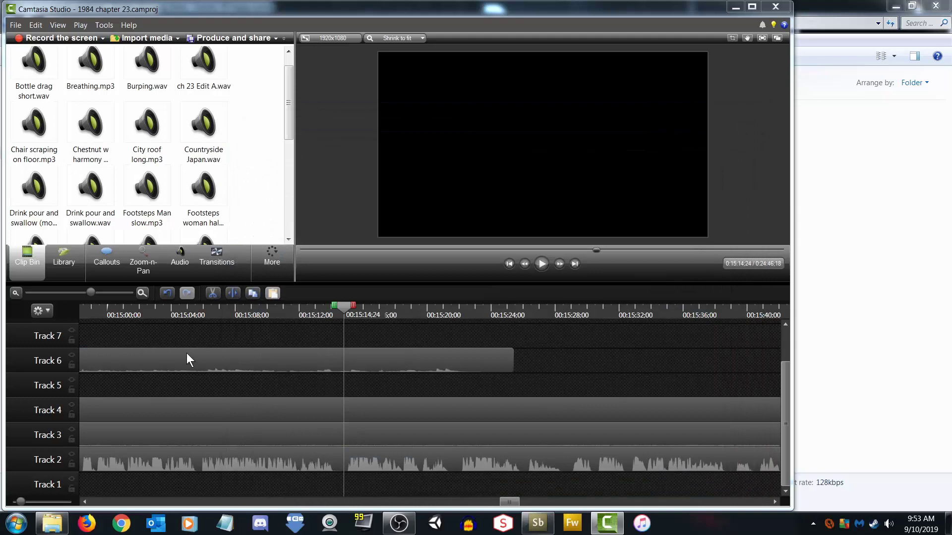
Preview the Chestnut radio clip against the narration from its start at 0:14:09, and replay it from about 0:14:17 with audio levels shown
left_click_drag(510, 506, 493, 506)
left_click_drag(88, 292, 79, 291)
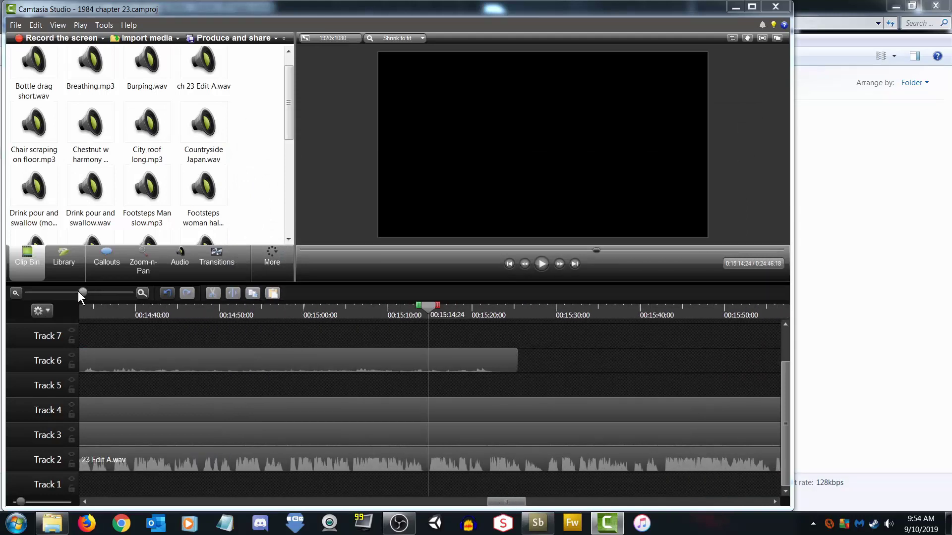
left_click_drag(258, 305, 276, 314)
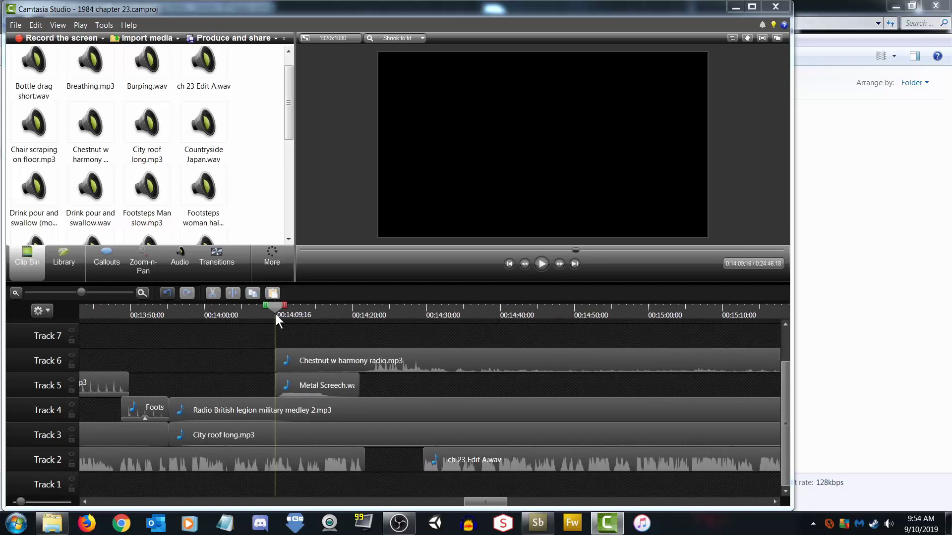
left_click(542, 265)
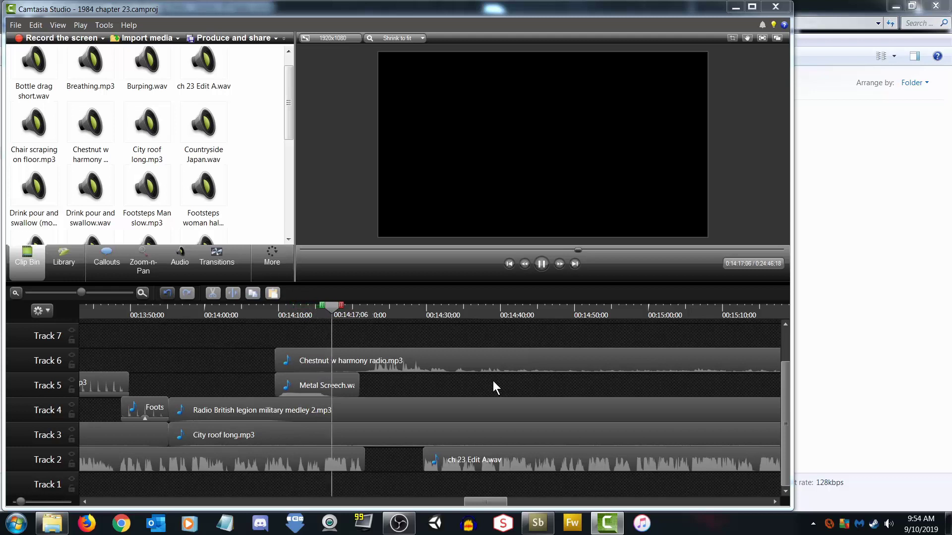
left_click(173, 275)
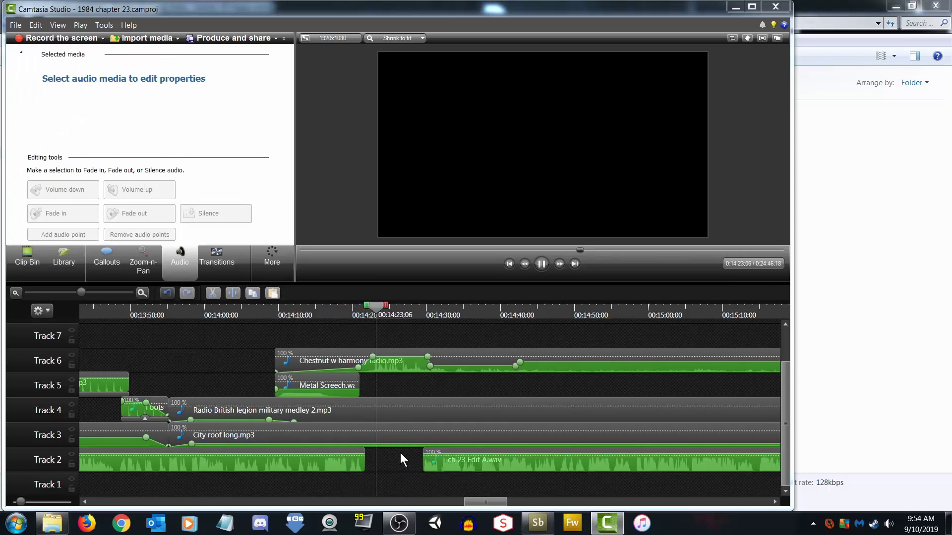
left_click(394, 357)
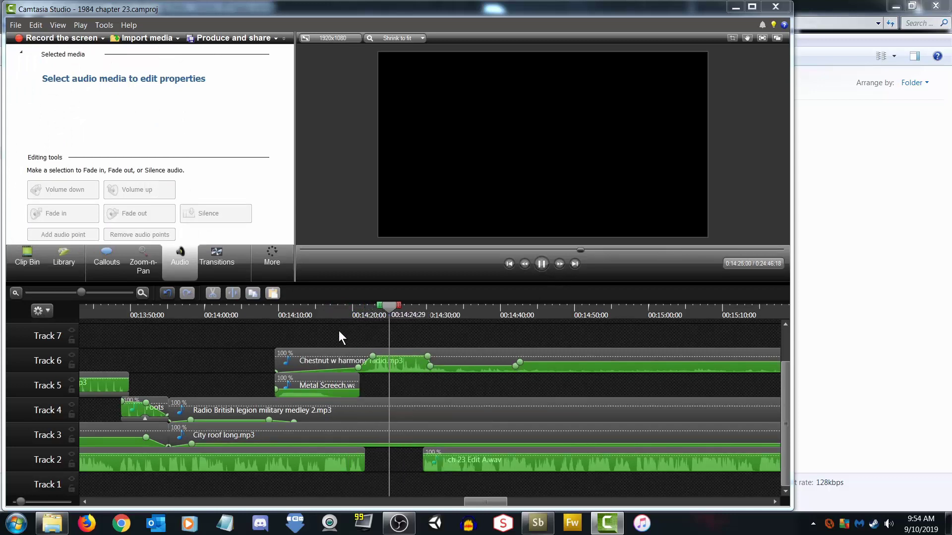
left_click(329, 312)
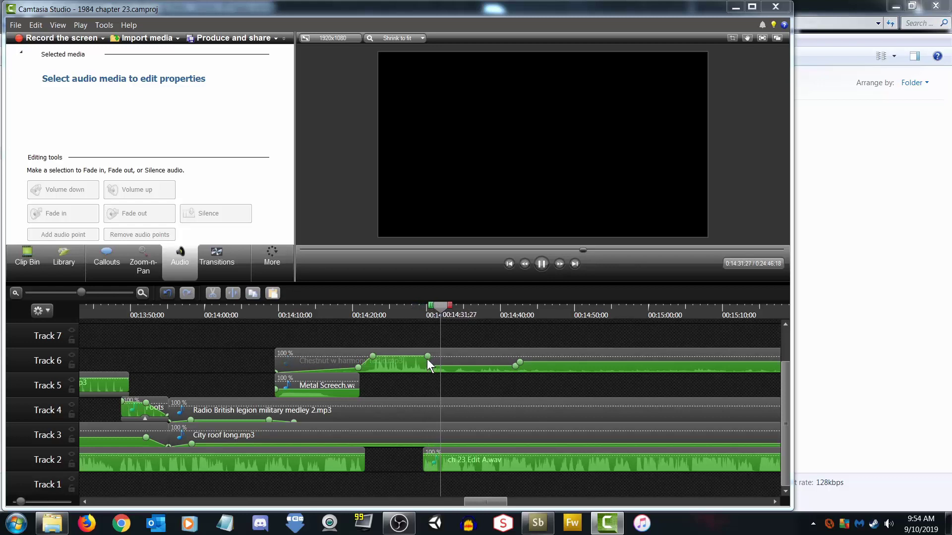
Shift the audio point ending the Chestnut clip's loud section slightly earlier, keeping it at 134 %, so the duck begins sooner
mouse_move(425, 355)
left_click_drag(425, 355, 421, 356)
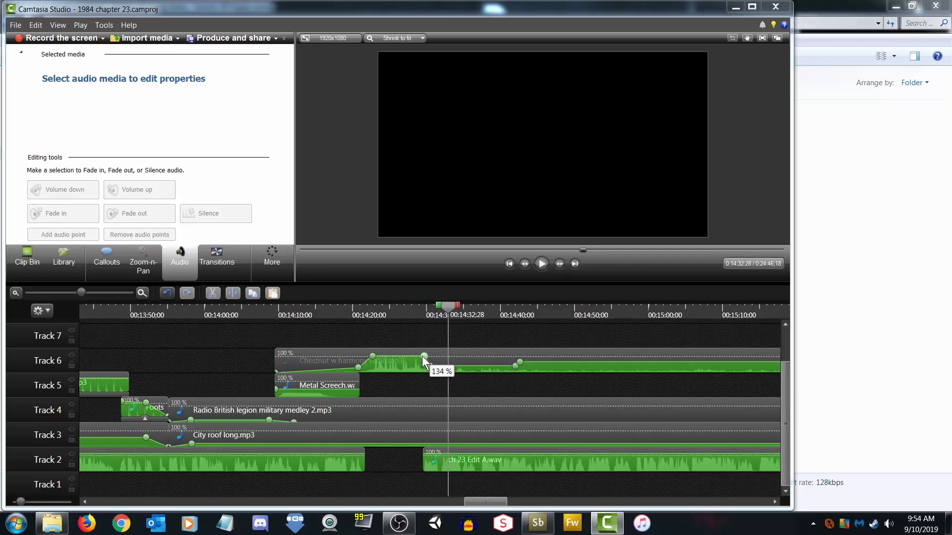
mouse_move(455, 366)
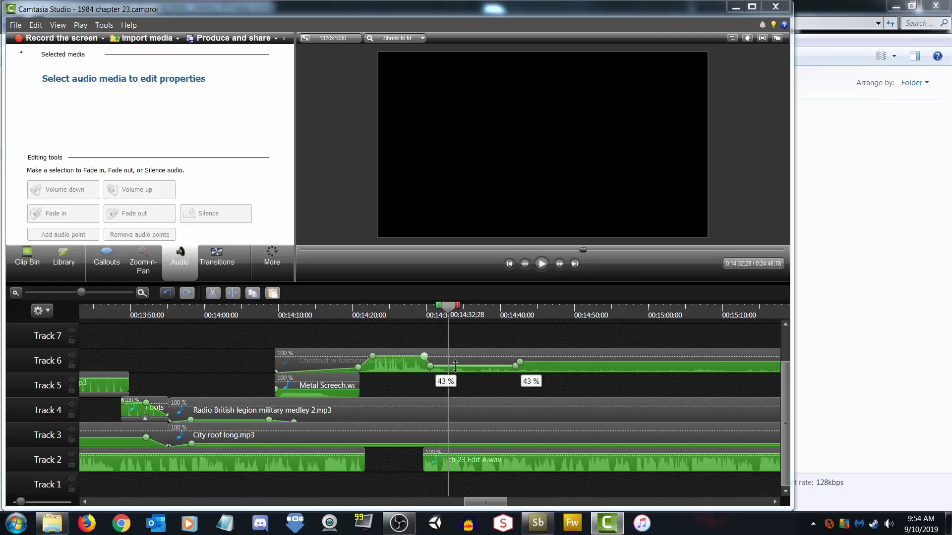
Preview the mix from about 0:14:28 through the ducked section to near the end of the Chestnut clip
left_click(411, 313)
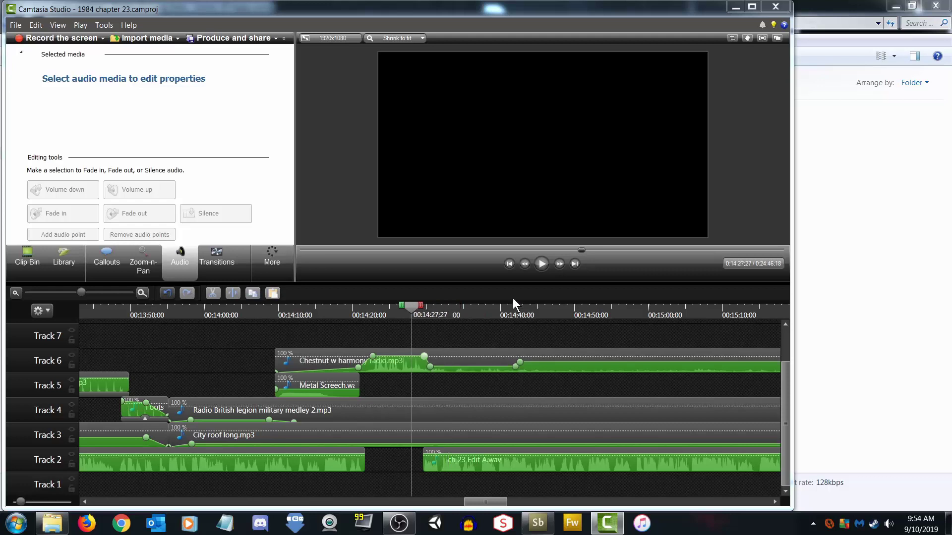
left_click(547, 262)
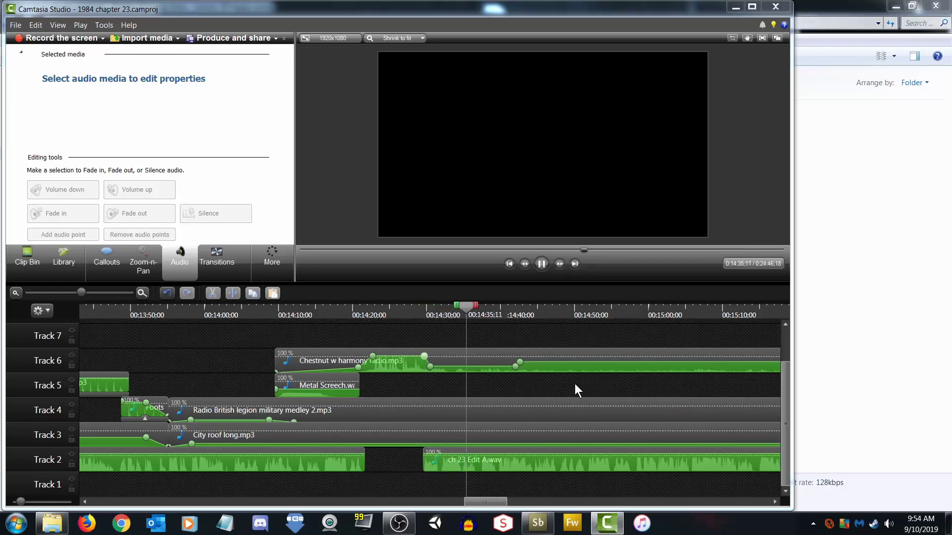
left_click_drag(489, 504, 495, 503)
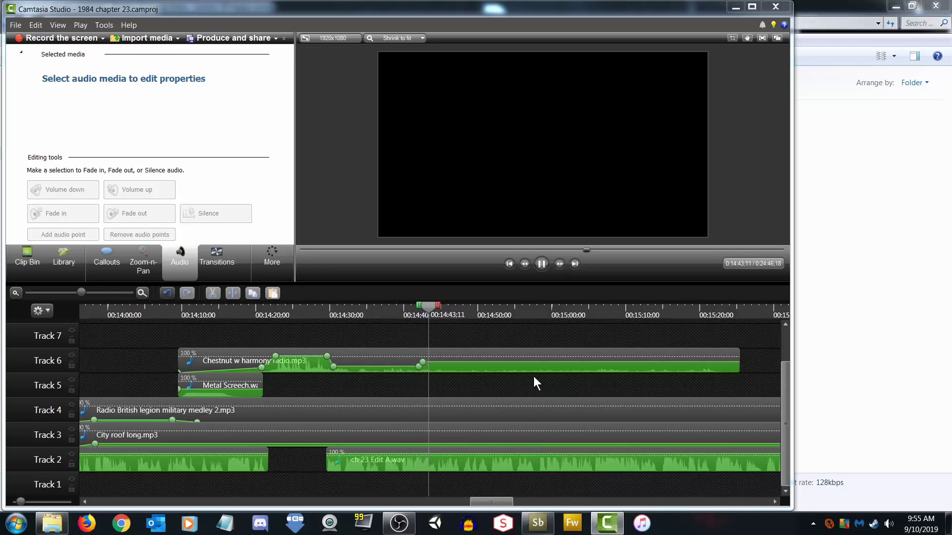
left_click_drag(495, 500, 504, 501)
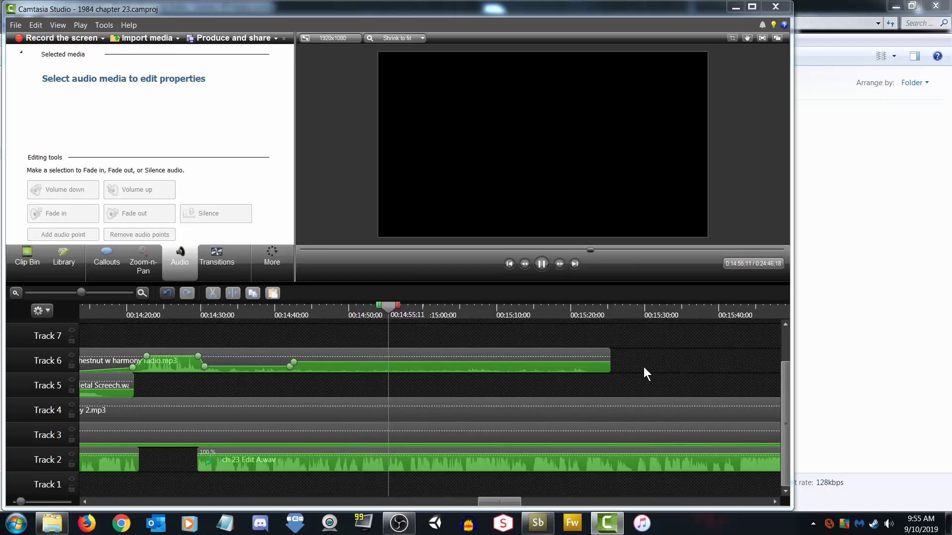
left_click(538, 266)
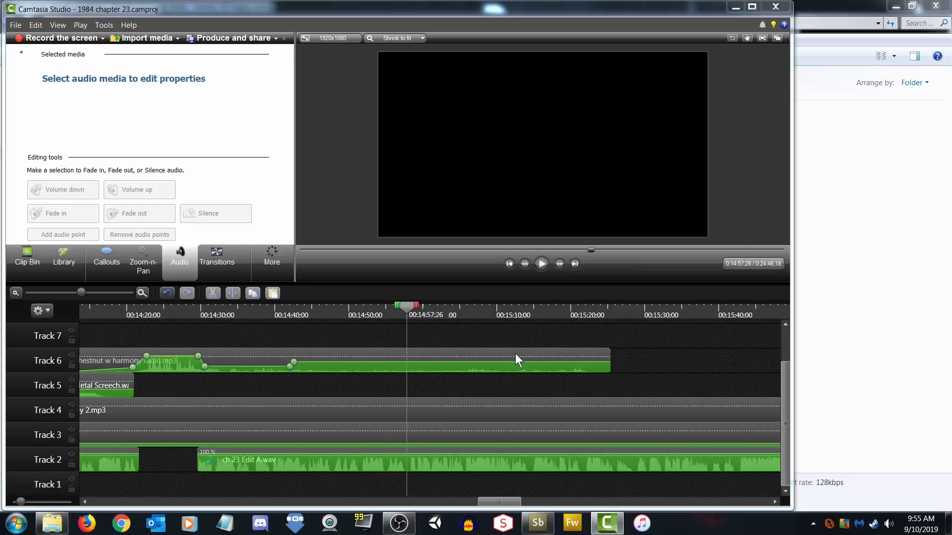
left_click(543, 263)
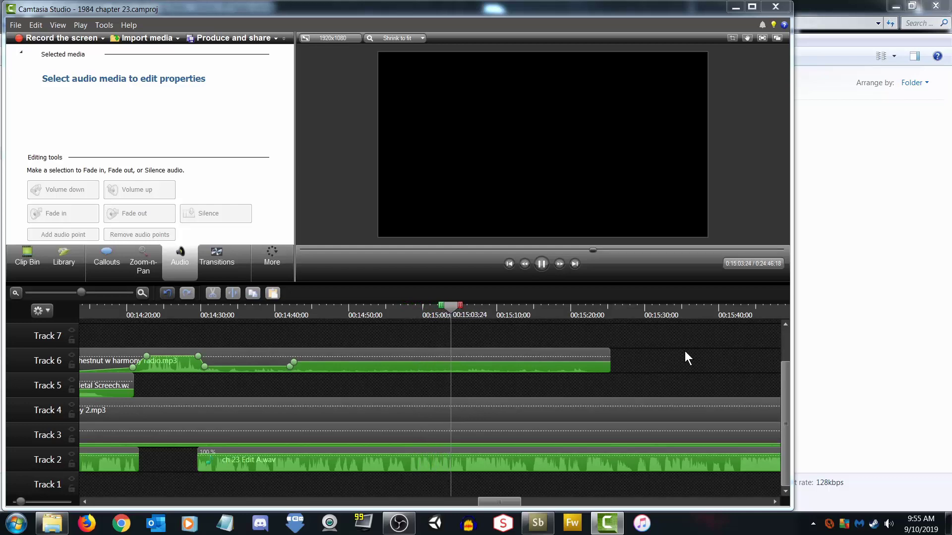
left_click(399, 523)
left_click(608, 524)
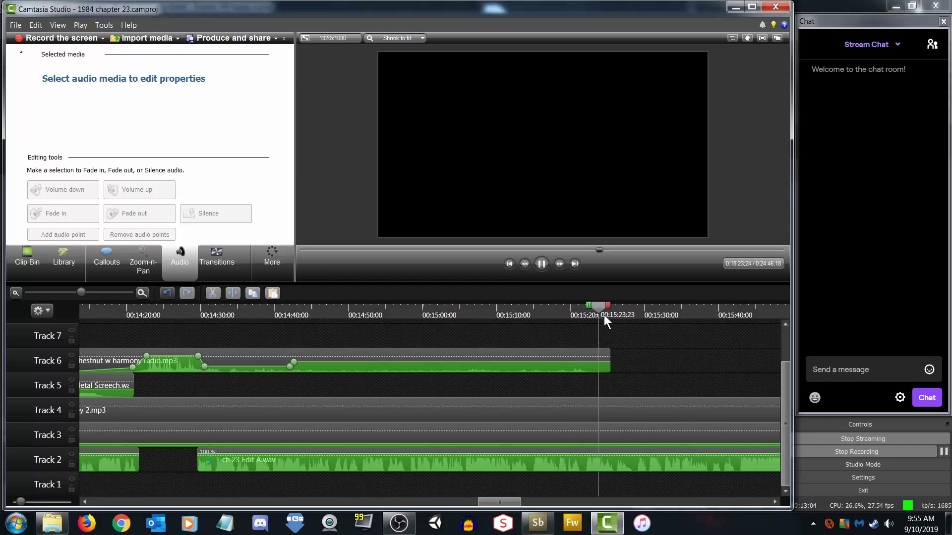
Add audio points to the Track 4 British legion medley at about 0:15:21 and 0:15:24, and raise its volume slightly from the second
left_click_drag(604, 314, 583, 310)
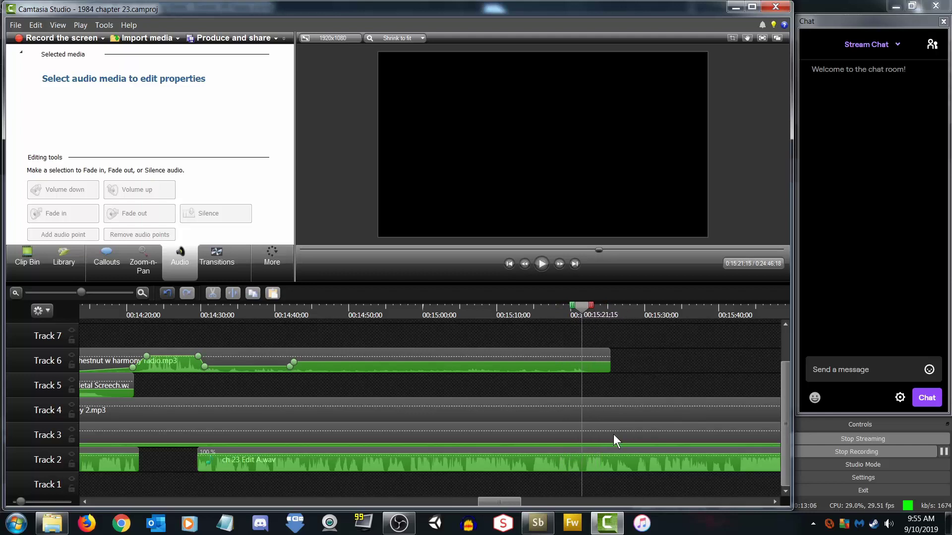
left_click(595, 418)
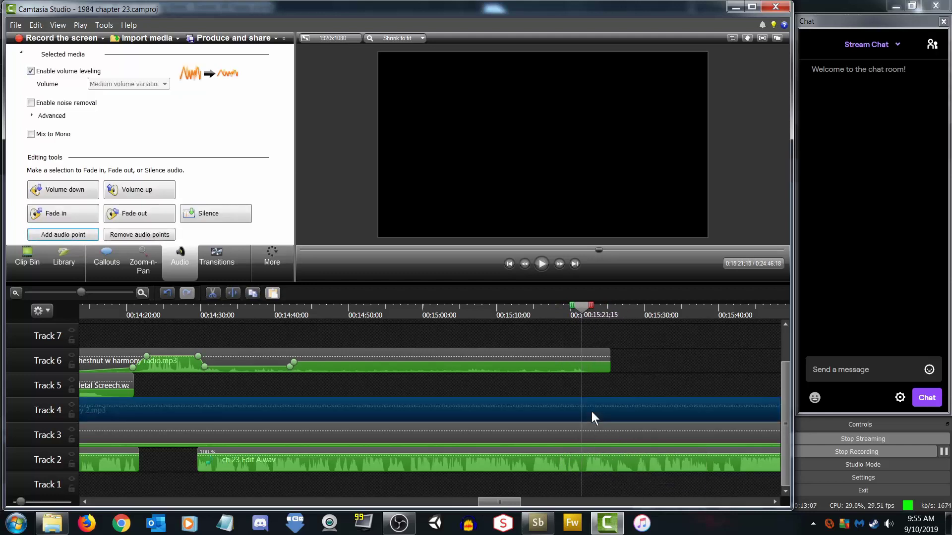
left_click(56, 236)
left_click_drag(580, 306, 603, 306)
left_click(89, 236)
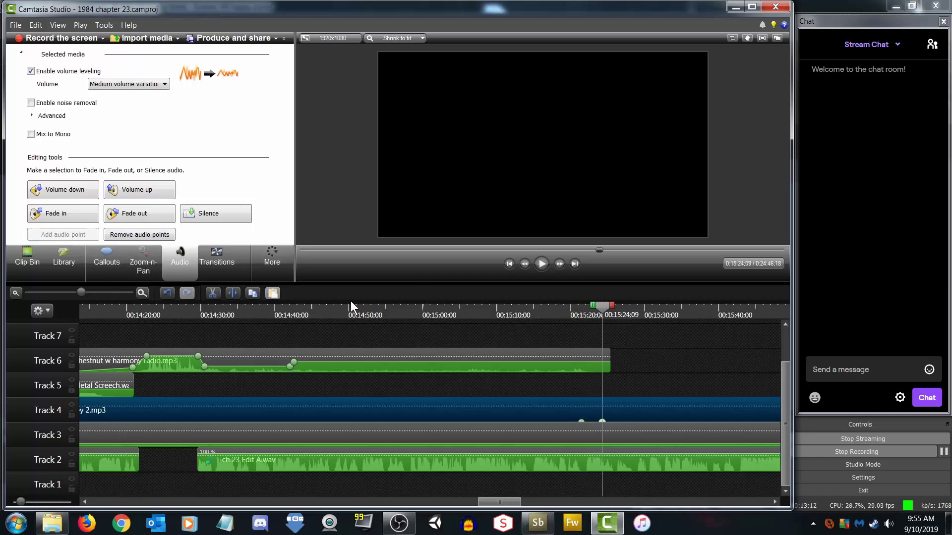
left_click_drag(658, 422, 658, 420)
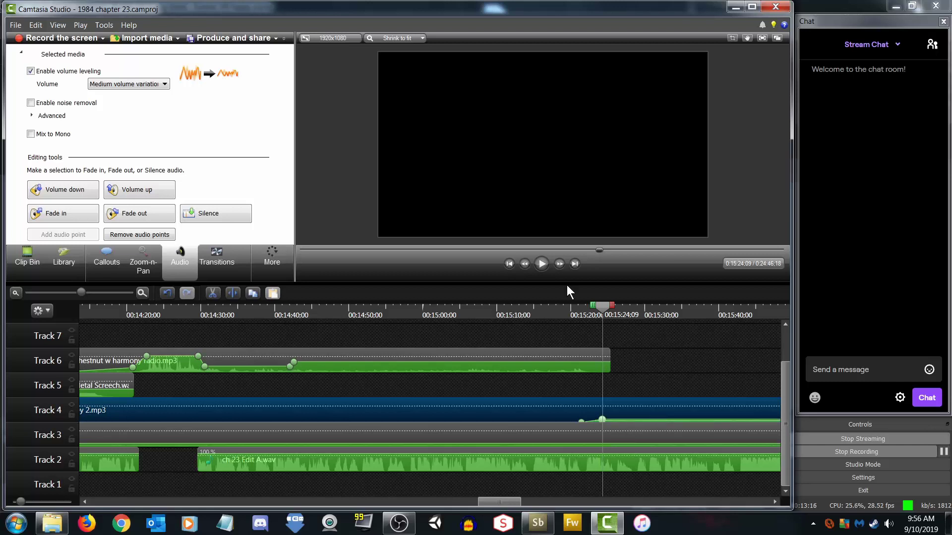
Preview the medley's fade-in from just before the Chestnut clip ends, and continue listening past 0:15:30
left_click_drag(604, 316, 561, 309)
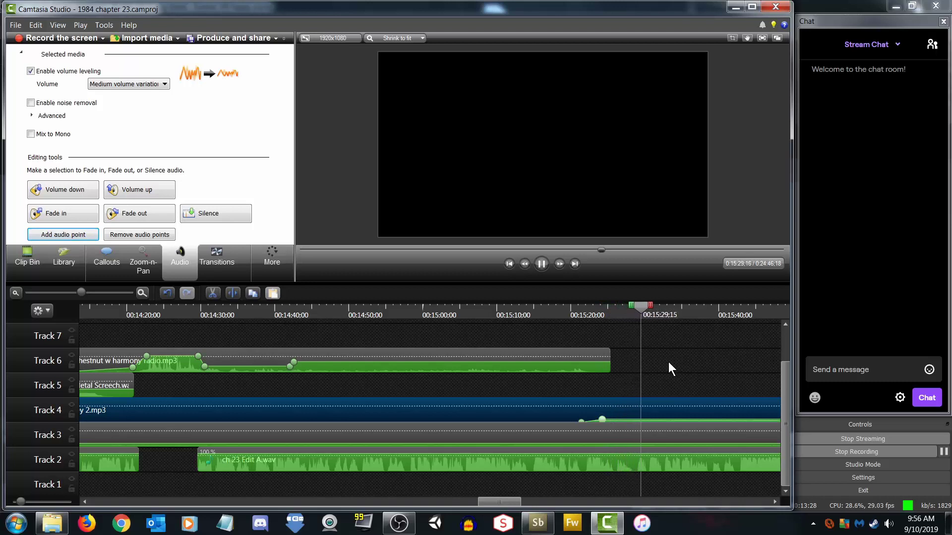
left_click(641, 311)
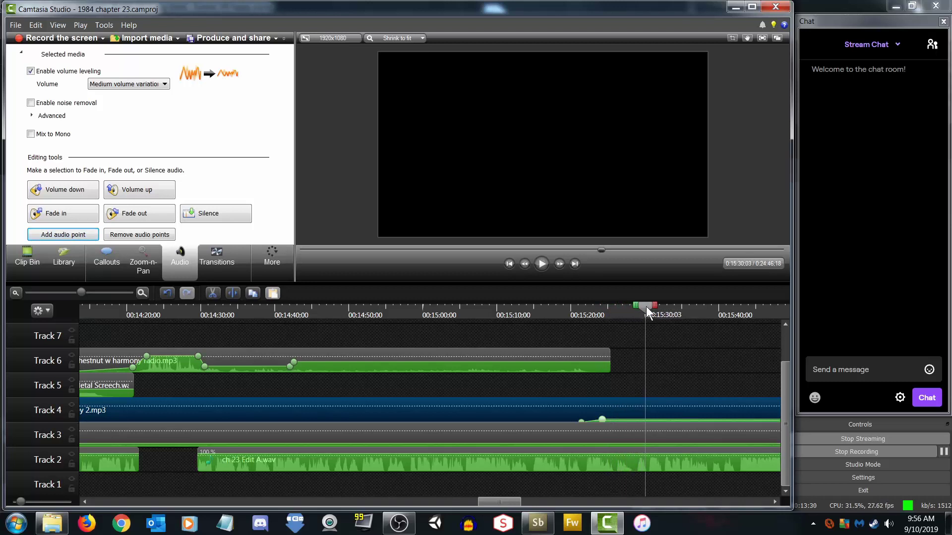
left_click_drag(510, 499, 521, 500)
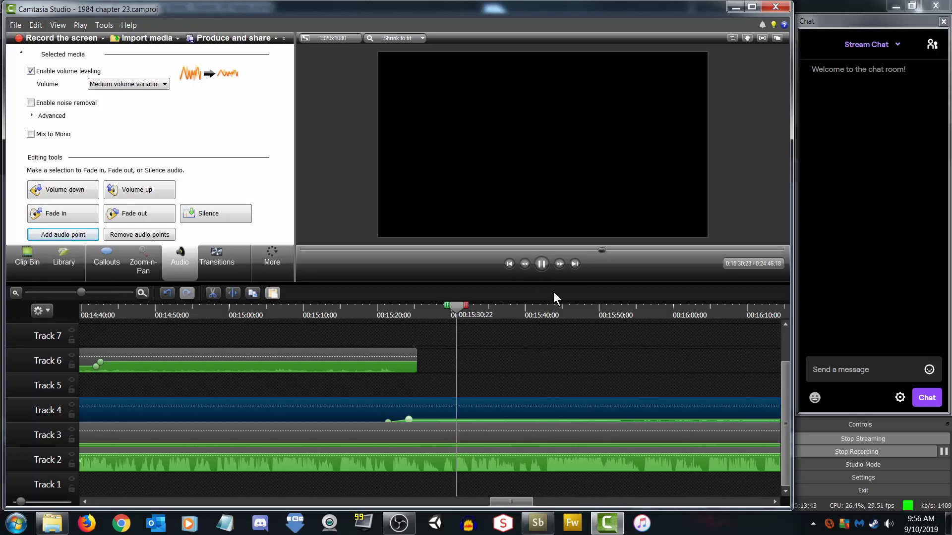
left_click(543, 264)
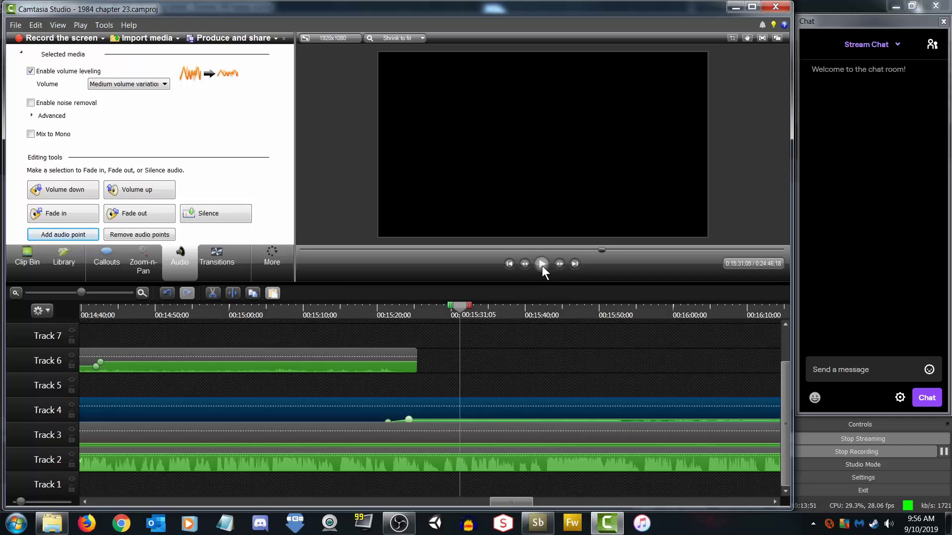
left_click(542, 265)
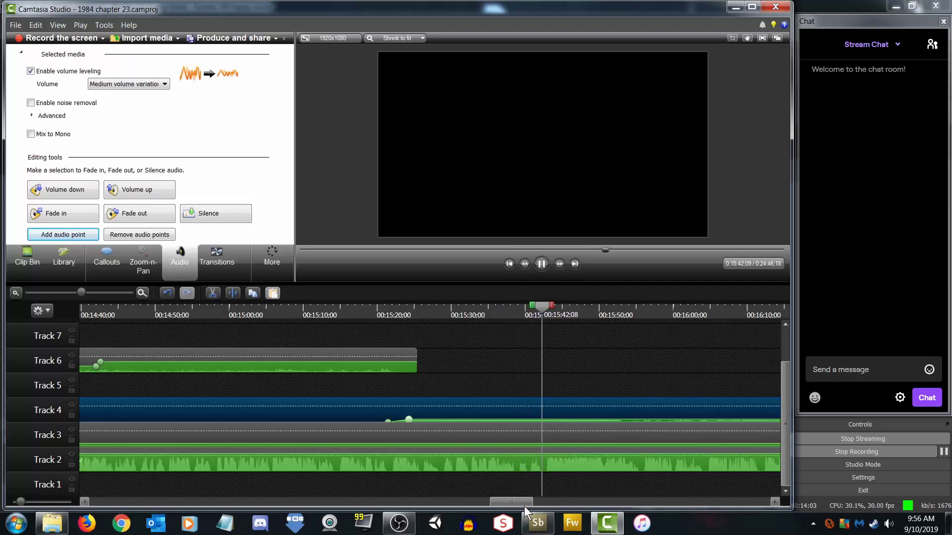
Listen on through the medley and narration from about 0:15:42 to 0:16:18
left_click_drag(519, 503, 528, 503)
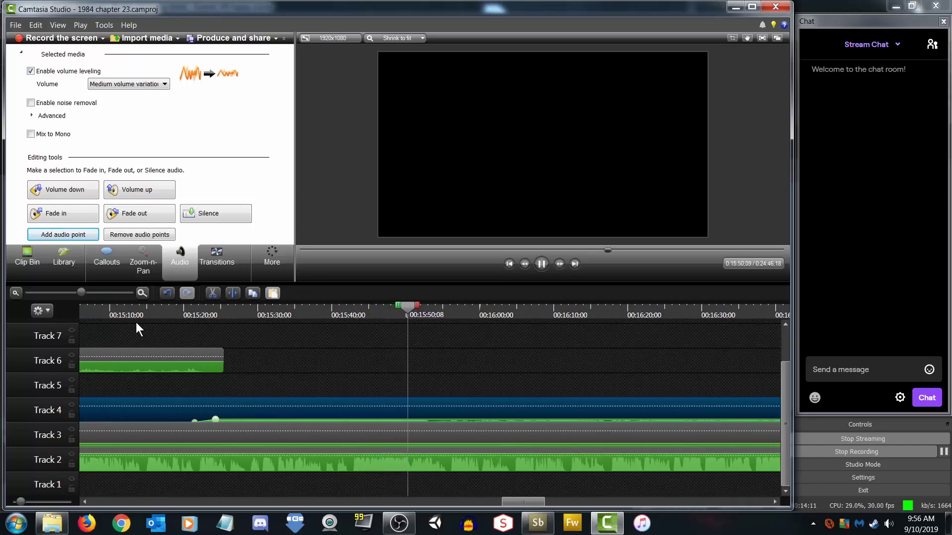
left_click_drag(81, 291, 63, 292)
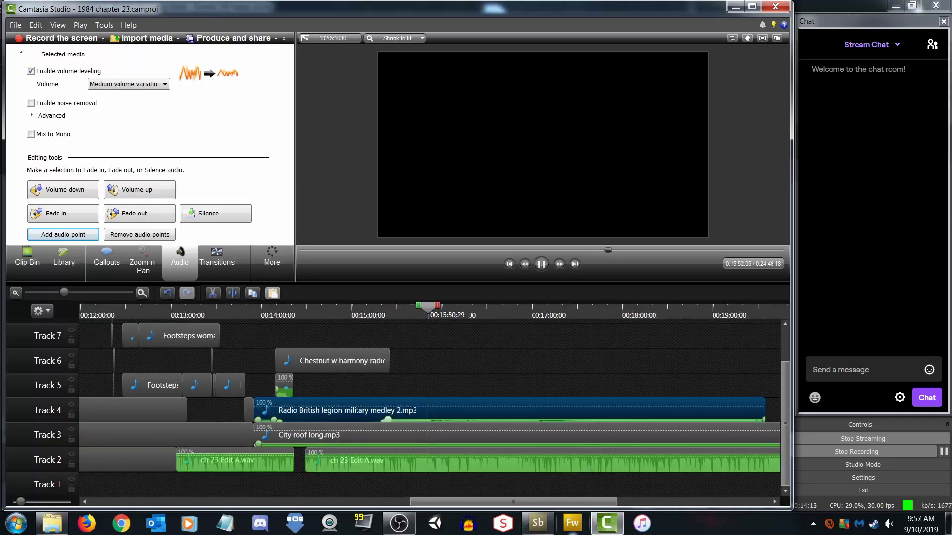
left_click_drag(527, 502, 553, 504)
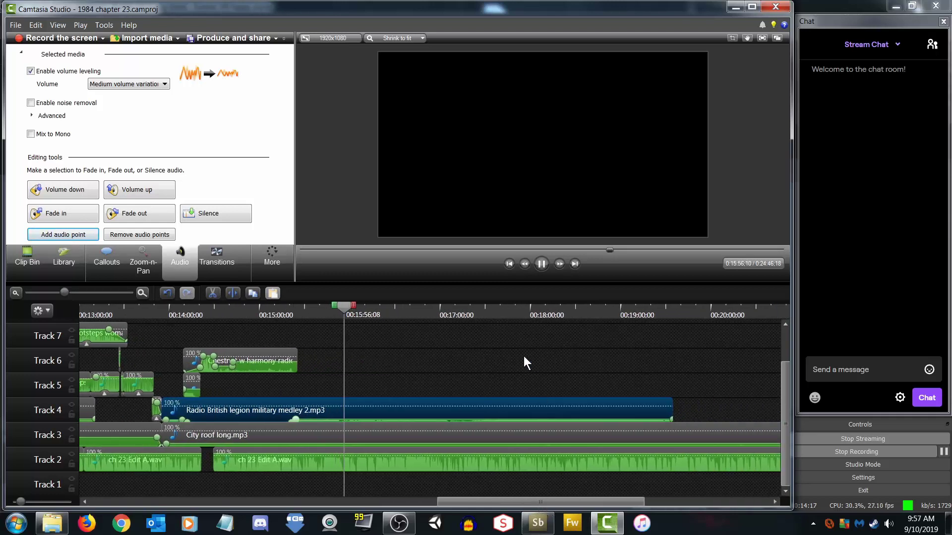
left_click_drag(64, 292, 94, 291)
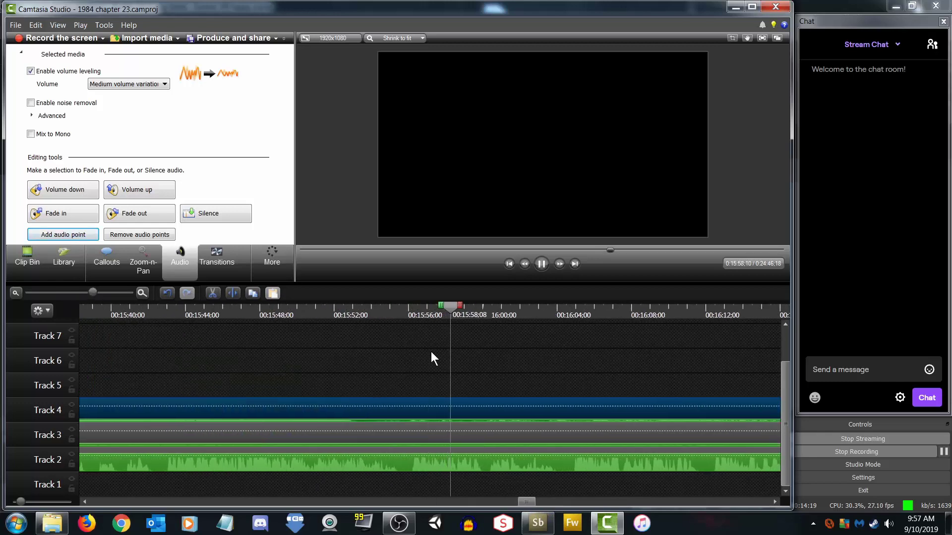
left_click(536, 332)
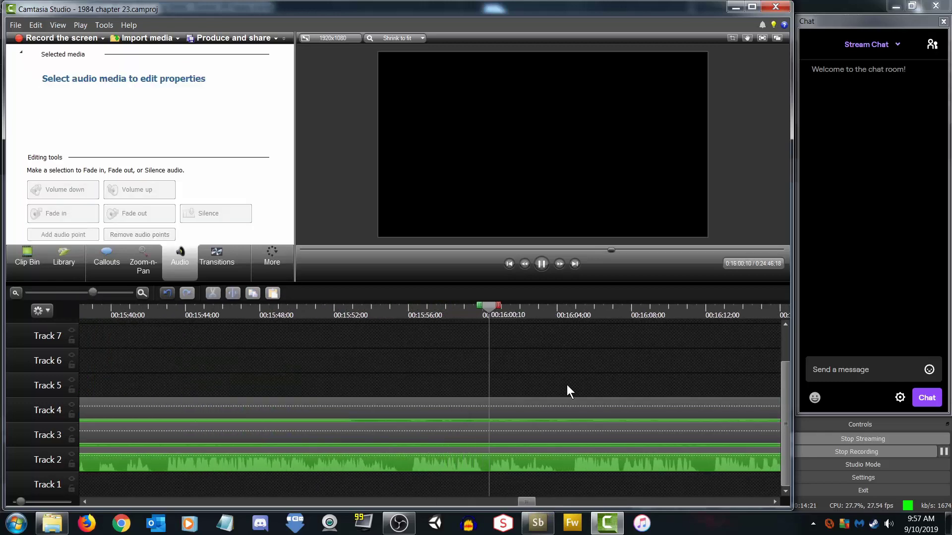
left_click_drag(528, 501, 534, 501)
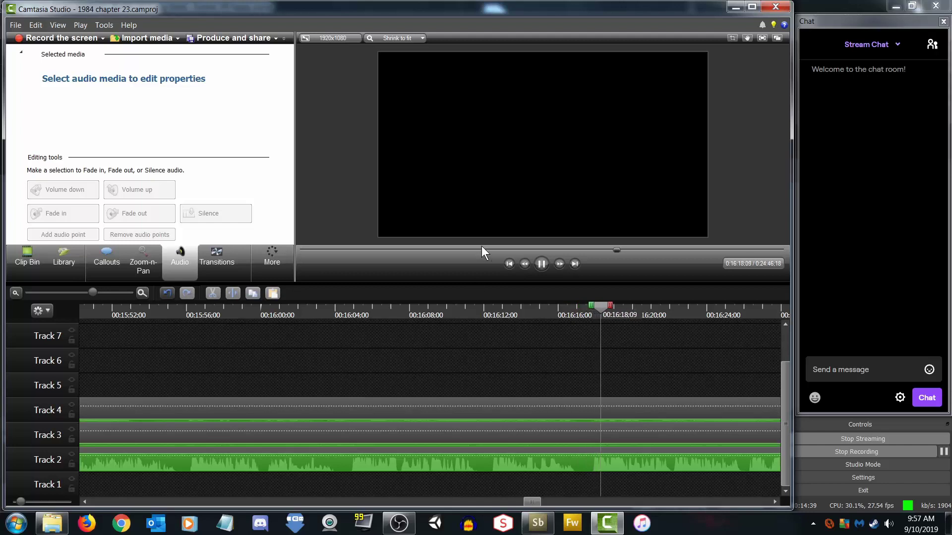
Replay the narration and background medley from about 0:16:17
left_click_drag(614, 316, 590, 312)
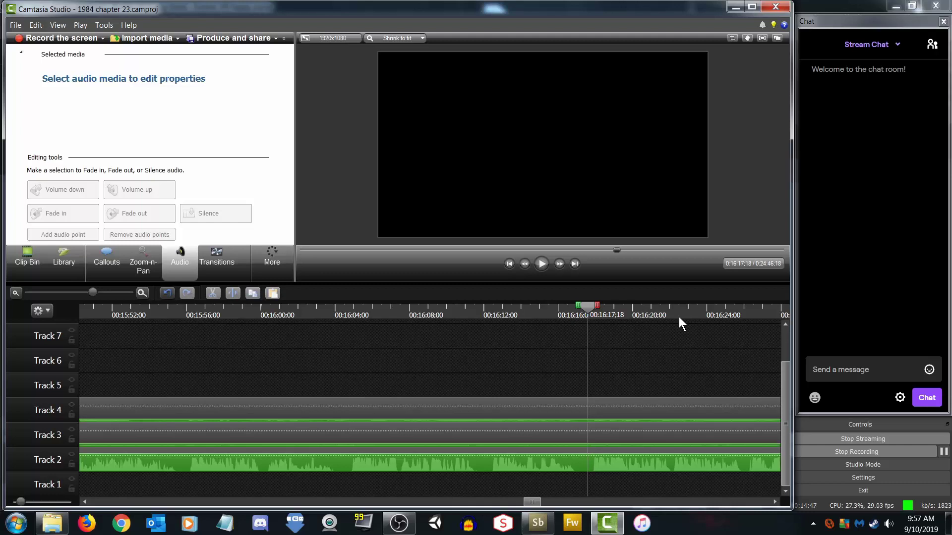
left_click_drag(535, 502, 540, 501)
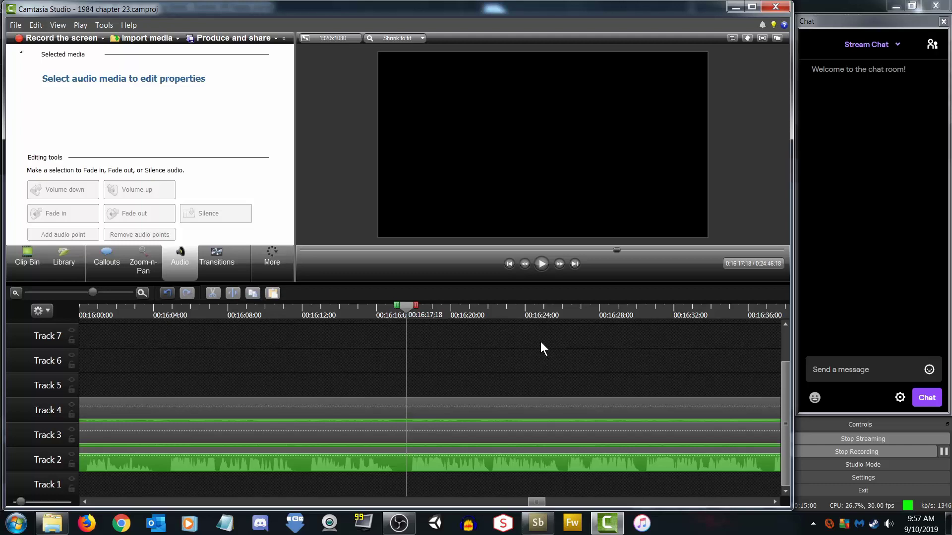
left_click(541, 263)
left_click(541, 263)
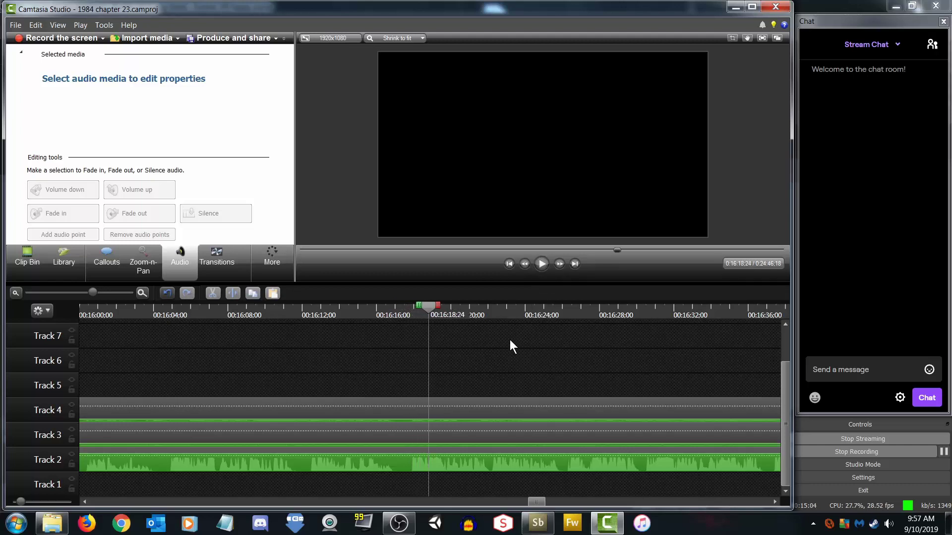
left_click_drag(426, 308, 406, 311)
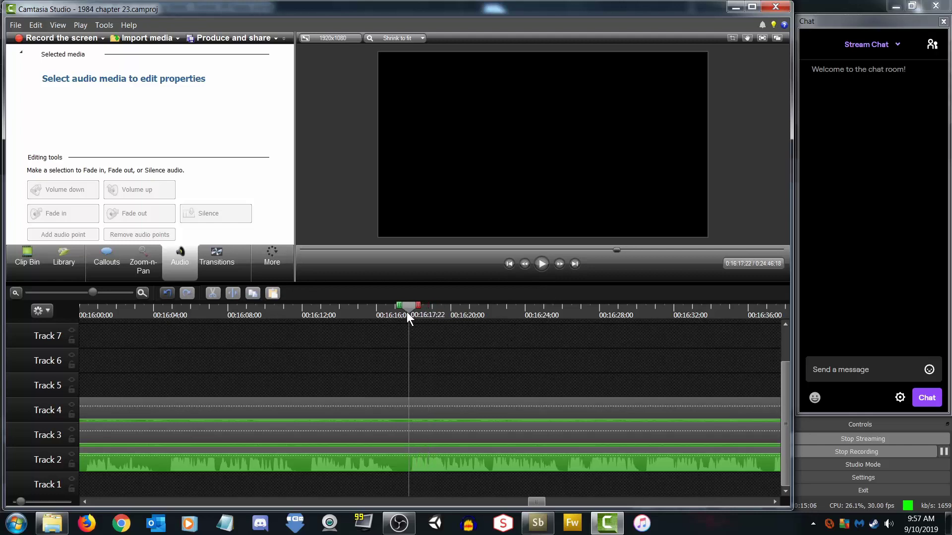
left_click(541, 264)
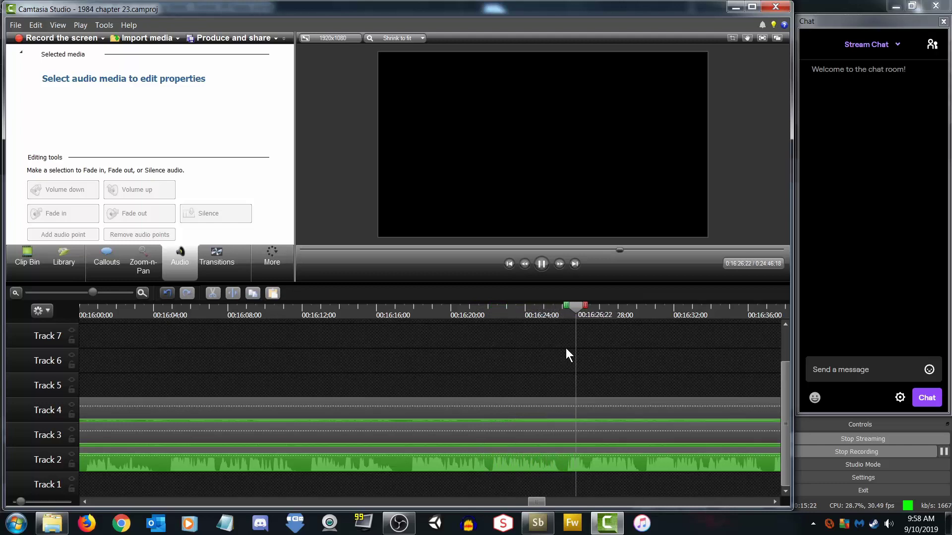
Continue listening to the mix from about 0:16:26 to 0:17:04, following the playback along the timeline
left_click(775, 501)
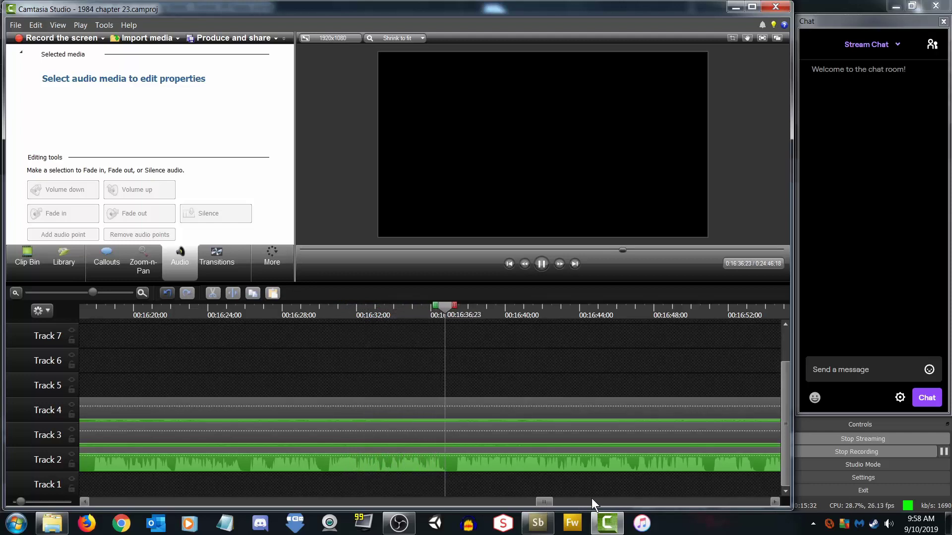
left_click(772, 502)
left_click_drag(772, 502, 772, 502)
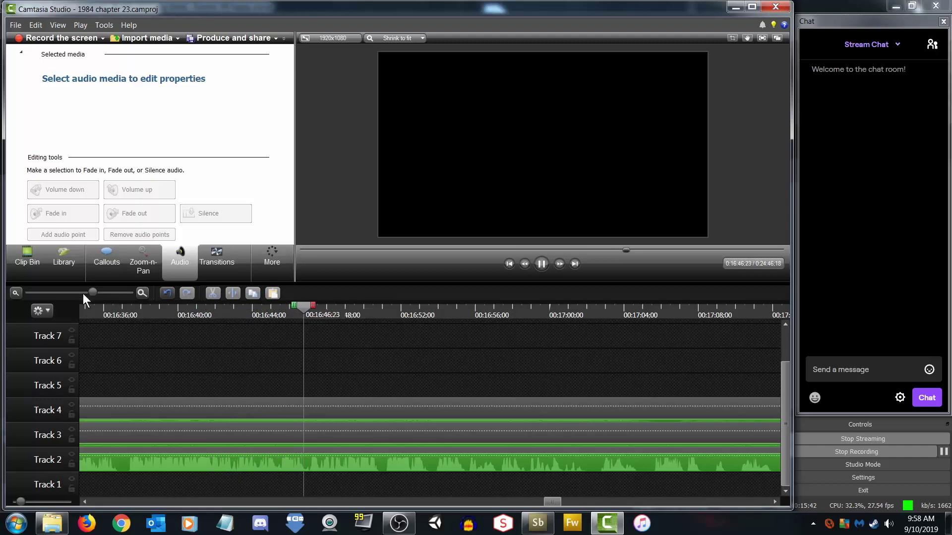
left_click_drag(92, 294, 58, 296)
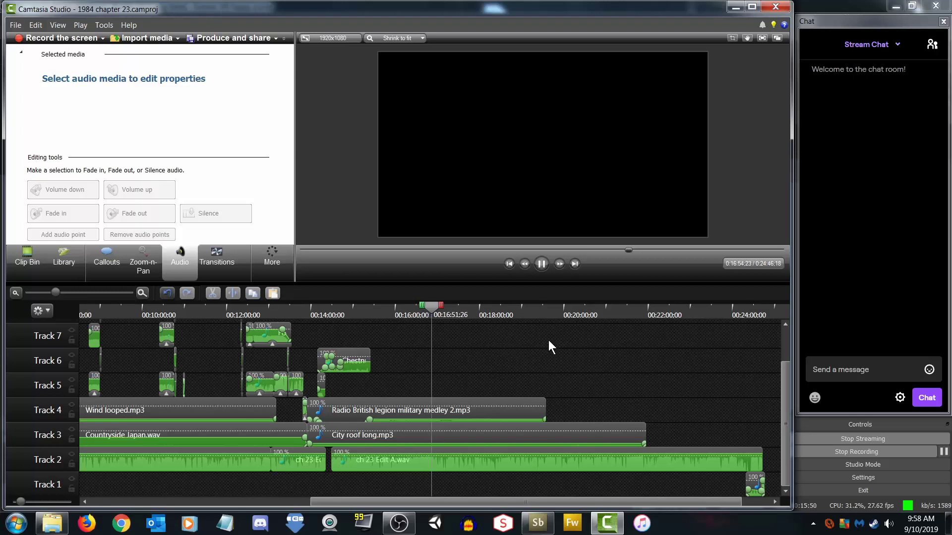
left_click_drag(67, 291, 105, 292)
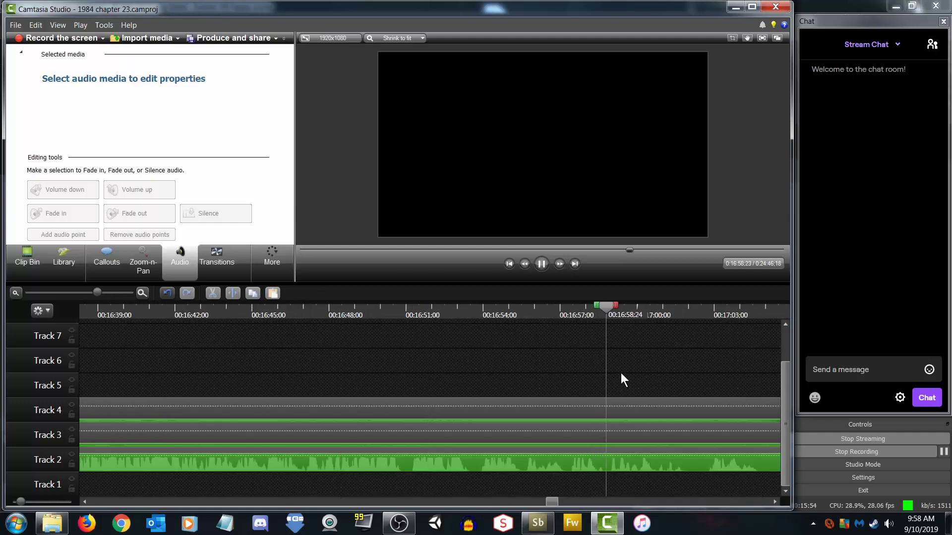
left_click(772, 501)
left_click_drag(772, 500, 772, 500)
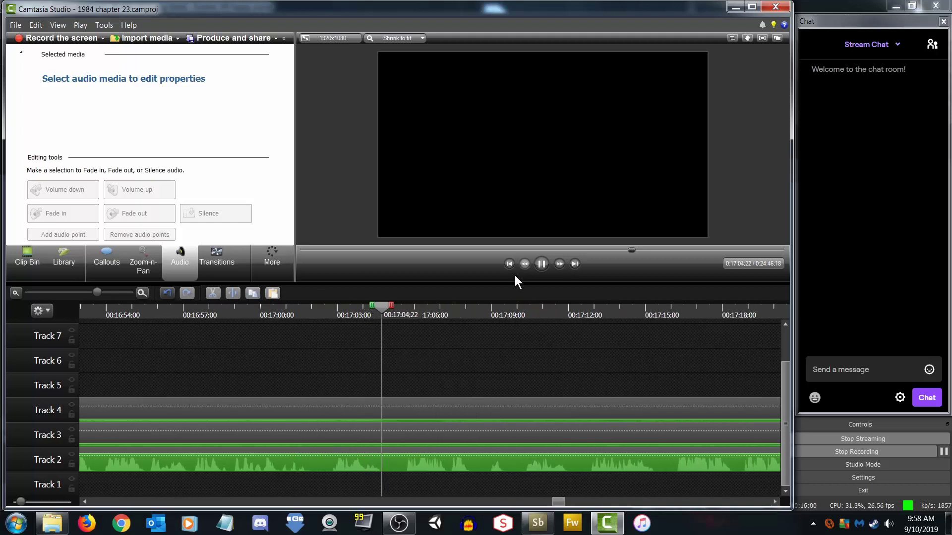
Split the Track 4 British legion medley at 0:17:05:23 and shift its later part to start at about 0:17:12
left_click(386, 306)
left_click_drag(390, 305, 354, 305)
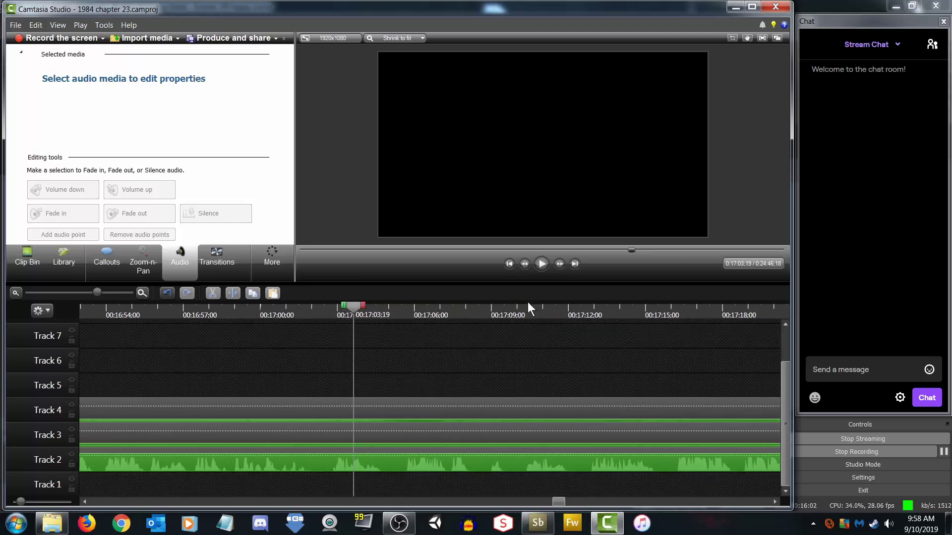
left_click(545, 264)
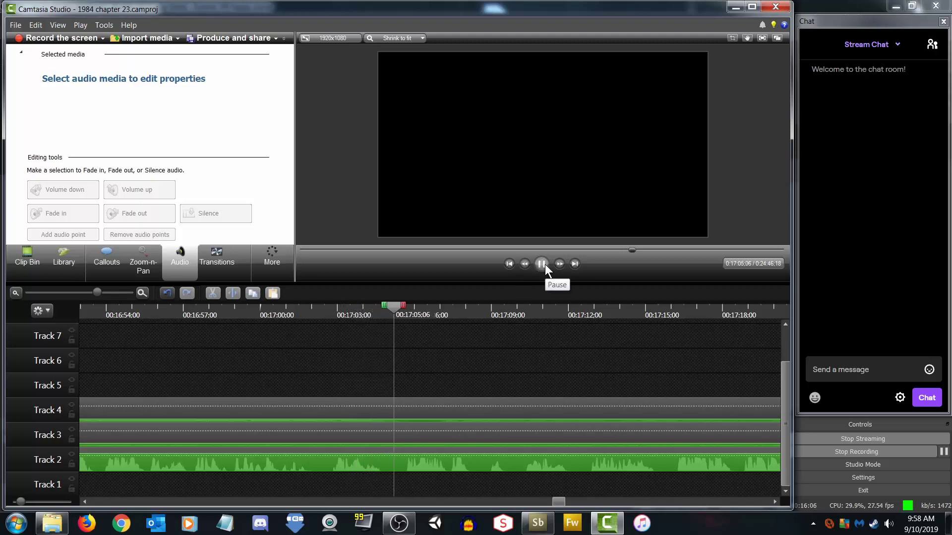
left_click(545, 263)
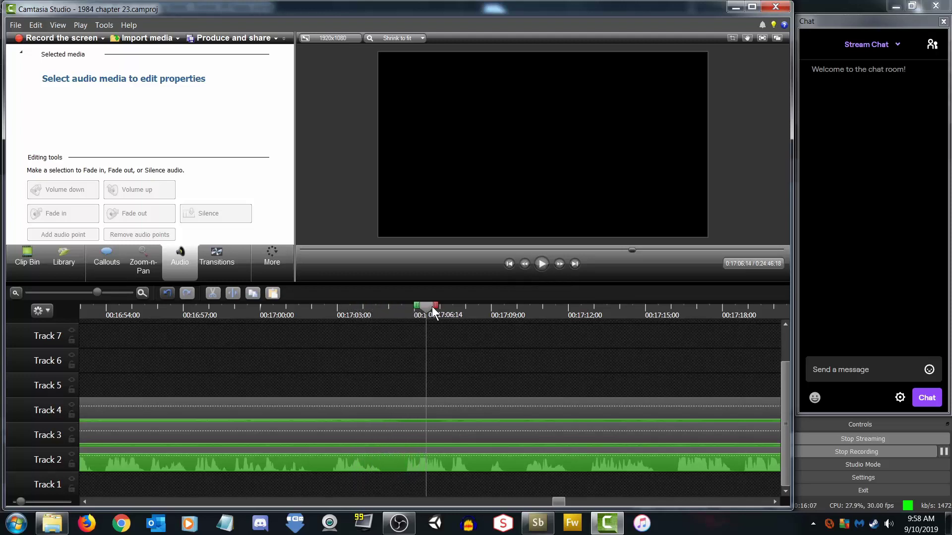
left_click_drag(432, 306, 414, 311)
left_click(425, 414)
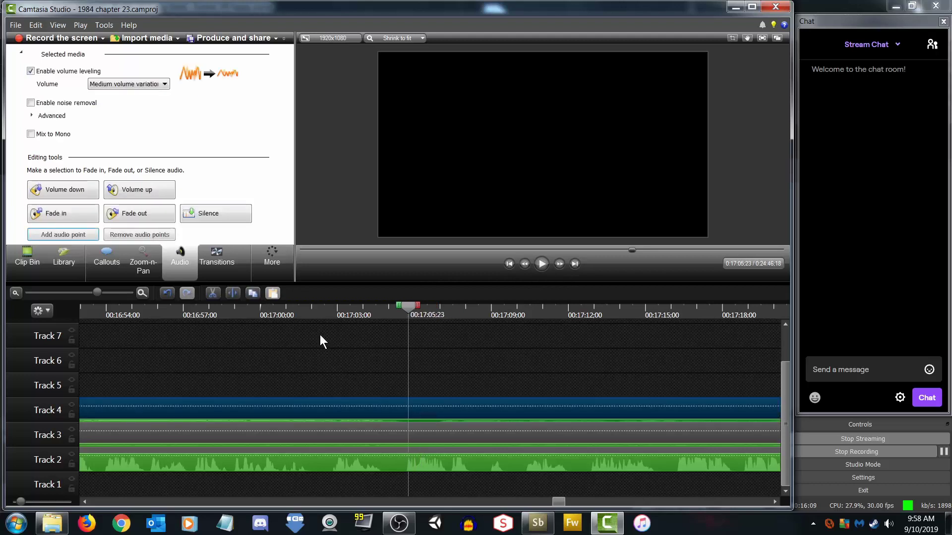
left_click(234, 293)
left_click_drag(513, 415, 680, 415)
Fade out the medley's earlier part, starting the fade about one second before the cut
left_click(355, 407)
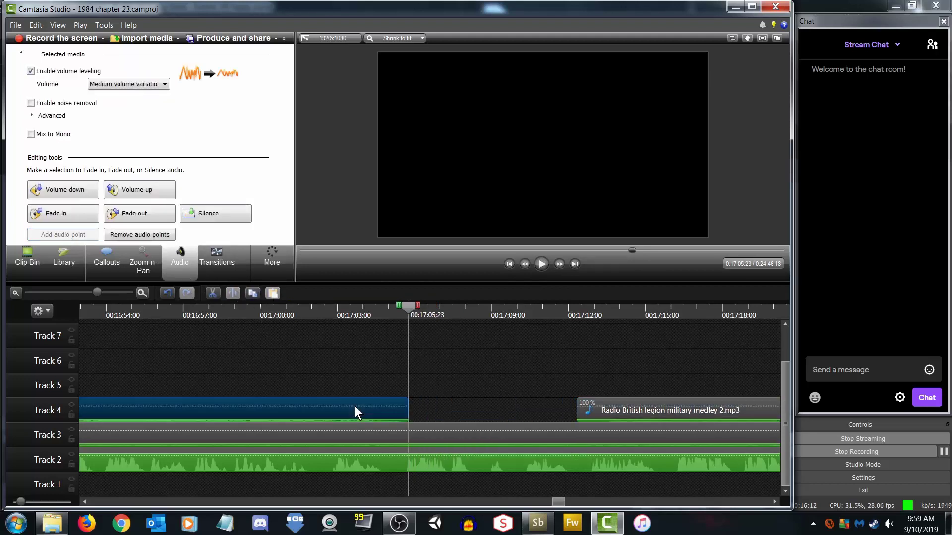
left_click(155, 217)
left_click_drag(329, 418, 382, 418)
Preview the medley's fade-out and the gap after it from about 0:17:03 to 0:17:15
left_click_drag(406, 308, 336, 308)
left_click(548, 263)
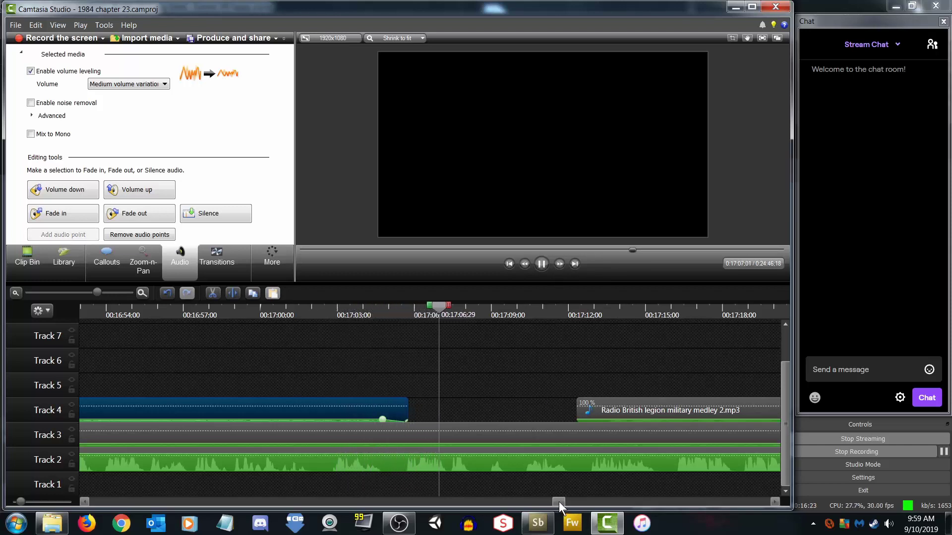
left_click_drag(558, 502, 559, 500)
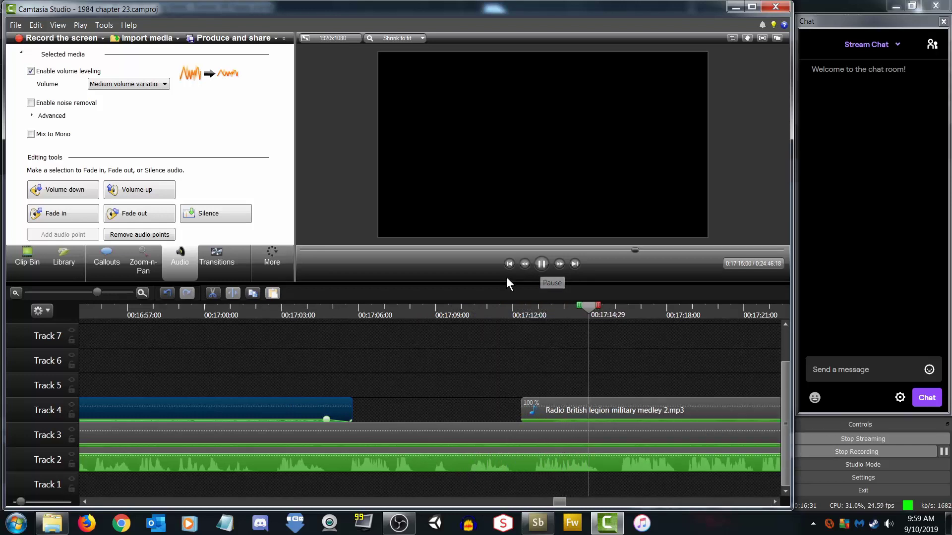
left_click(541, 264)
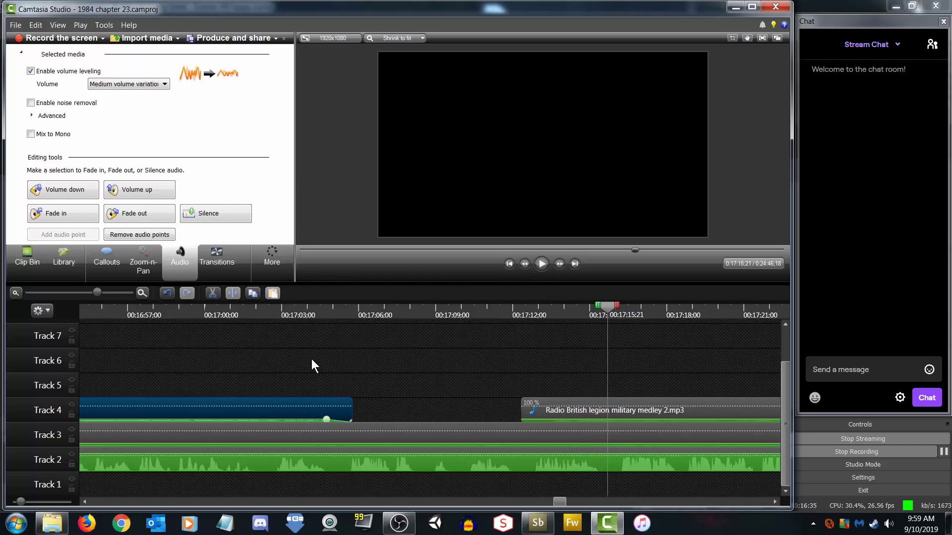
Switch to Windows Explorer and play the SFX Music tracks from Radio British legion military medley 2 through Radio Song Swing Time
left_click(52, 523)
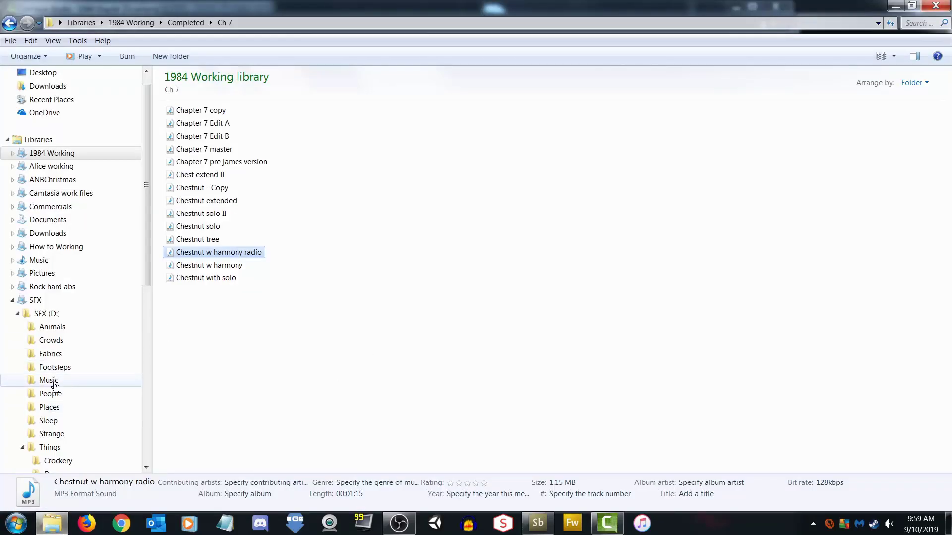
left_click(49, 381)
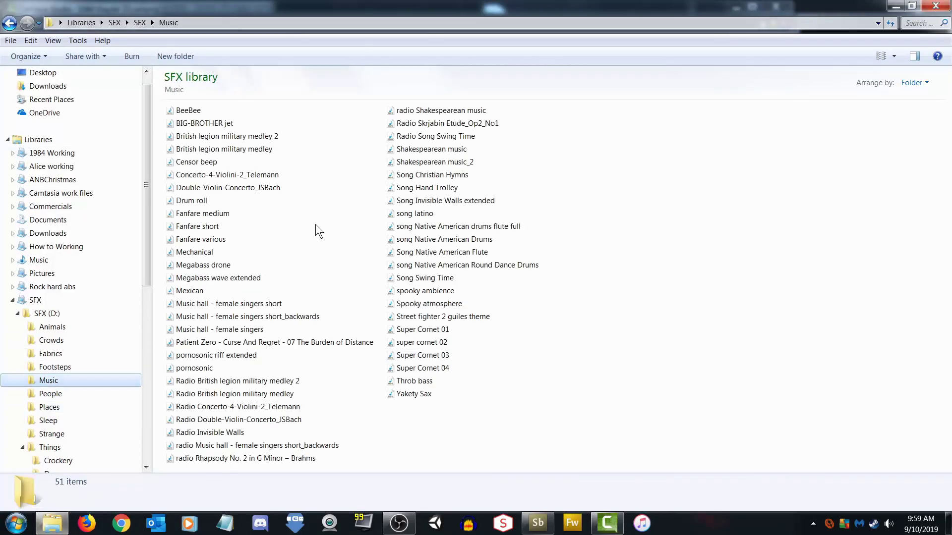
left_click(228, 382)
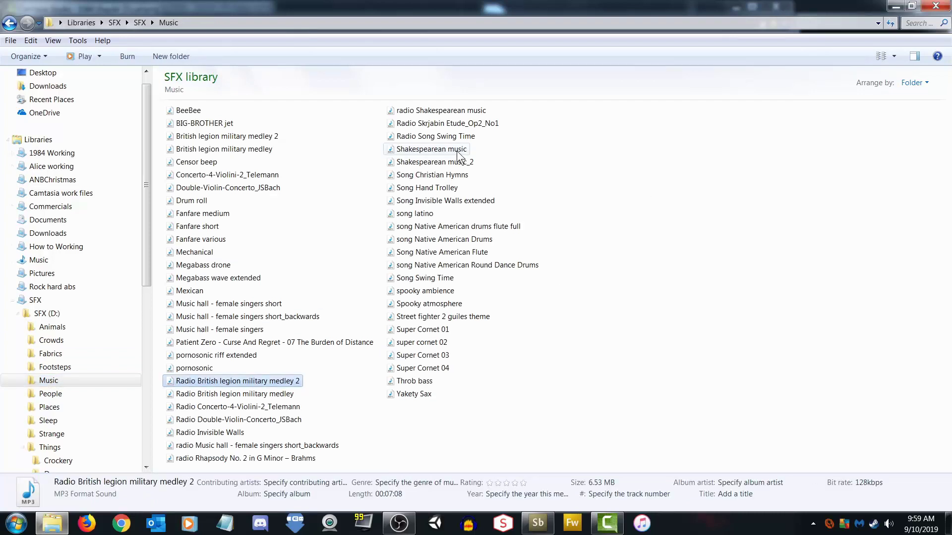
left_click(437, 137, "shift")
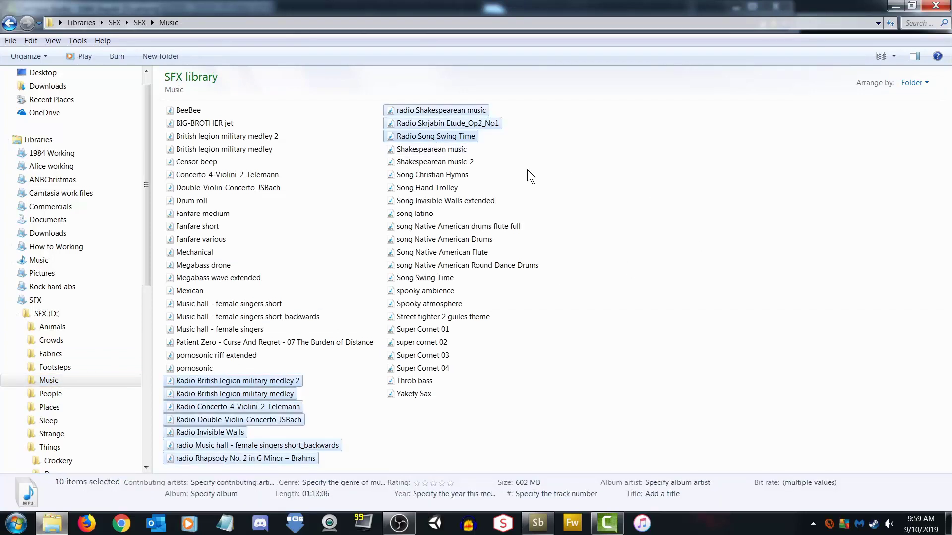
left_click(77, 56)
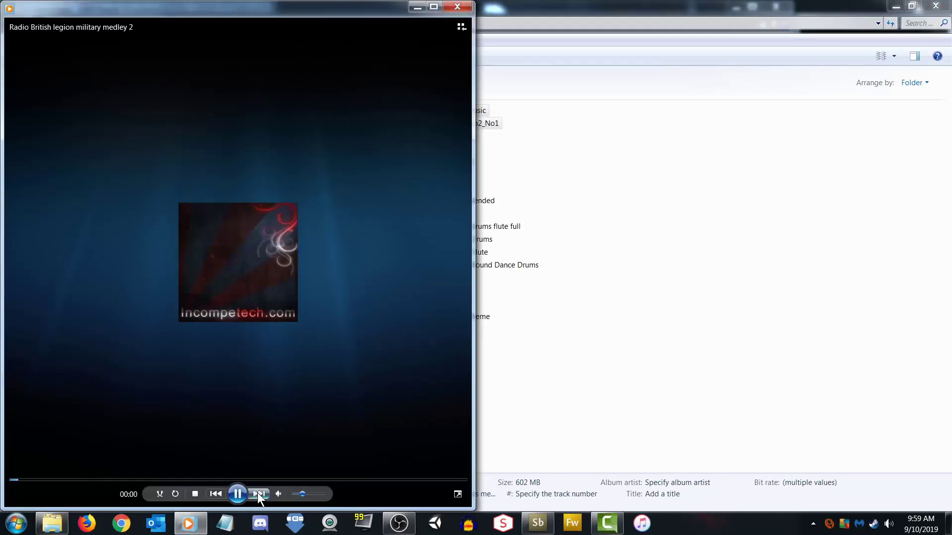
Show the playlist and audition the radio tracks from Radio British legion military medley through radio Music hall - female singers short_backwards
left_click(259, 494)
right_click(299, 118)
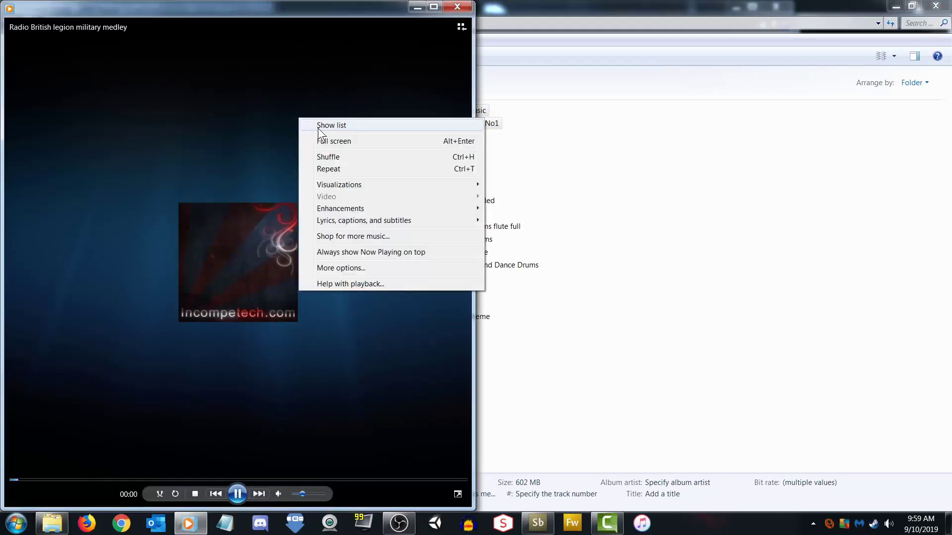
left_click(320, 126)
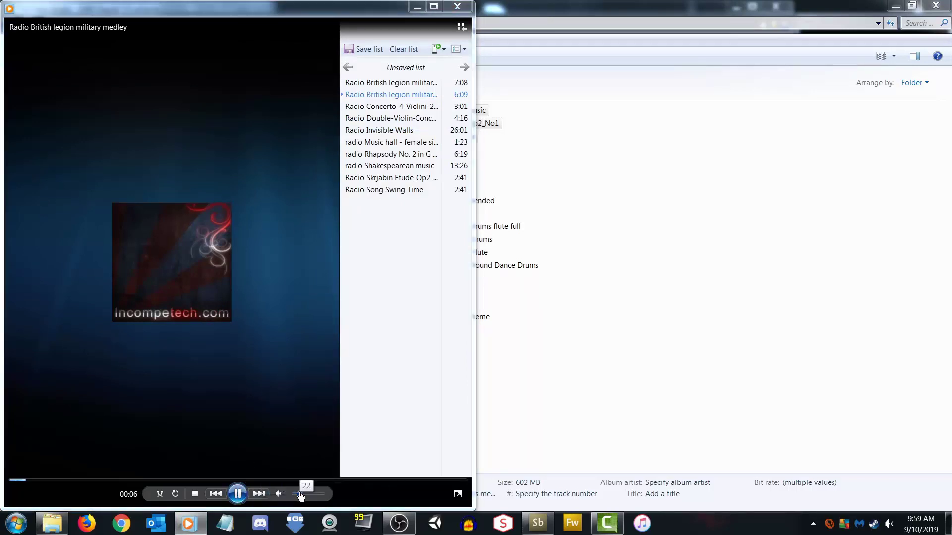
left_click(259, 494)
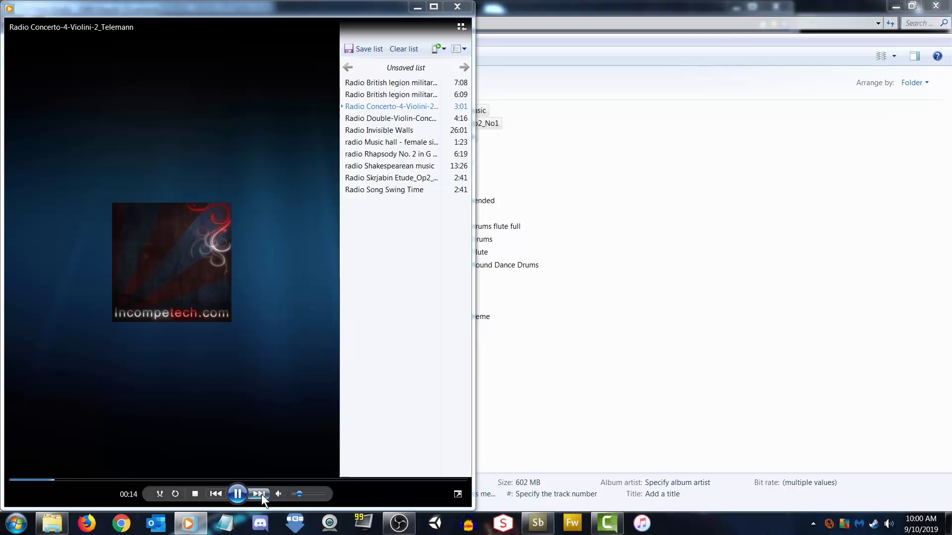
left_click(261, 494)
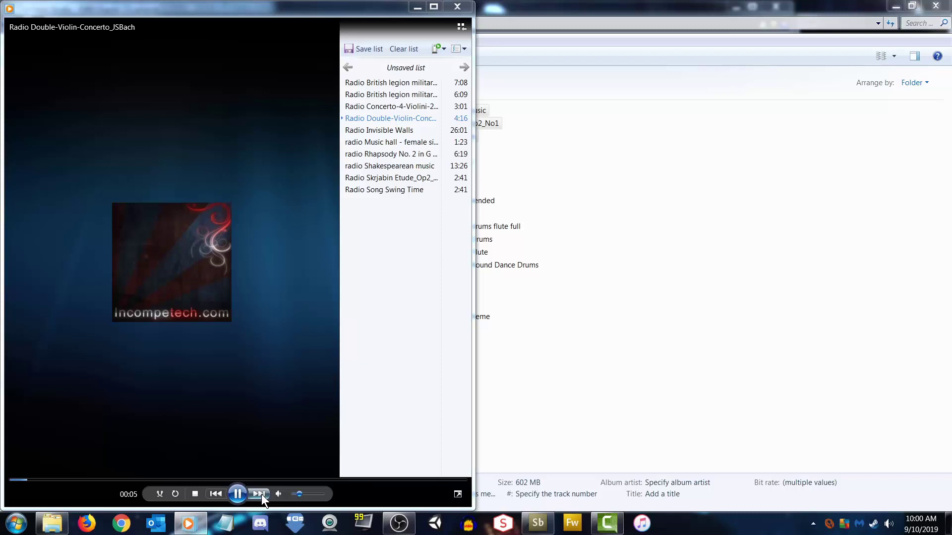
left_click(260, 494)
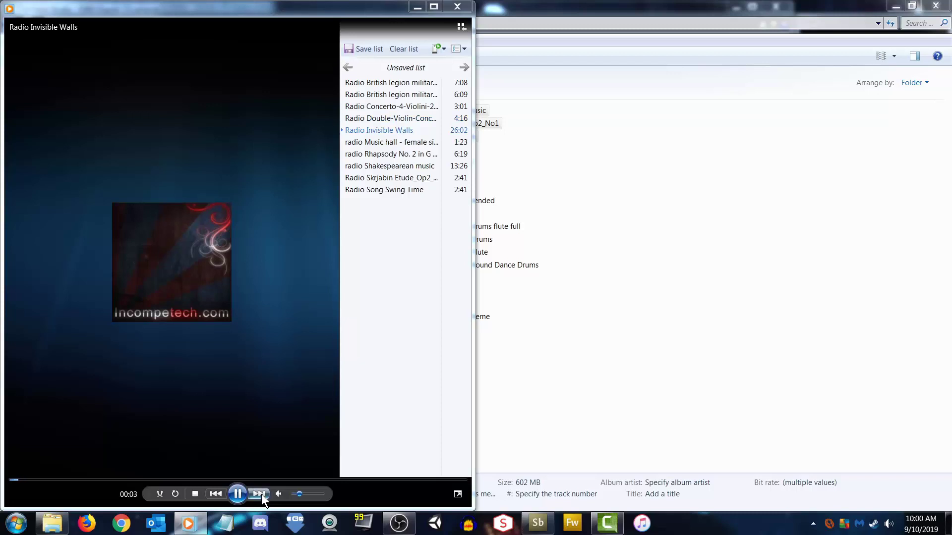
left_click(260, 495)
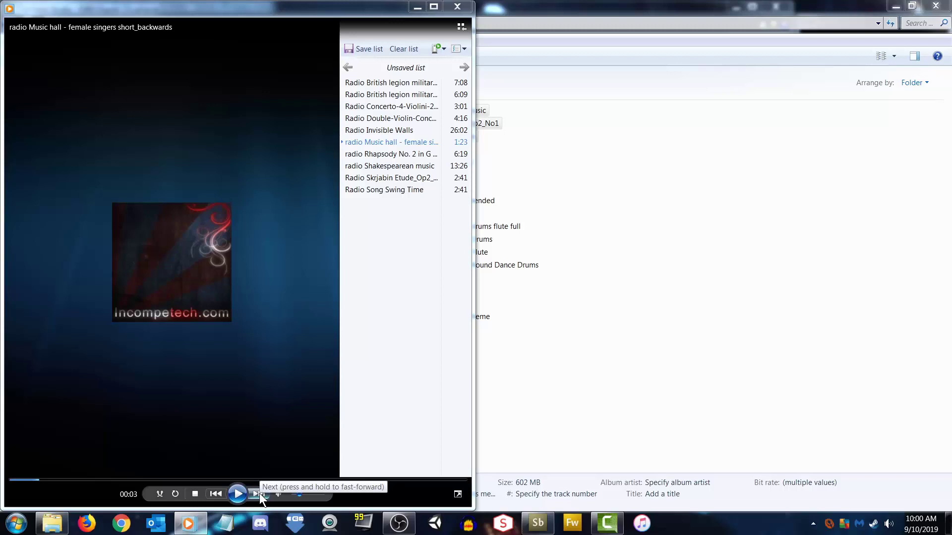
Audition radio Rhapsody No. 2 in G Minor – Brahms, radio Shakespearean music and Radio Skrjabin Etude_Op2_No1, then close the player and deselect the files
left_click(259, 493)
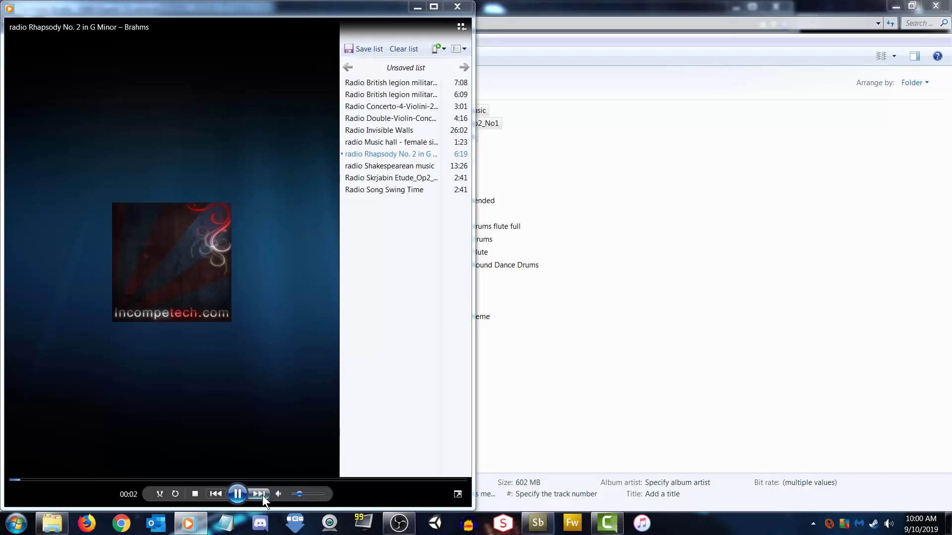
left_click(260, 495)
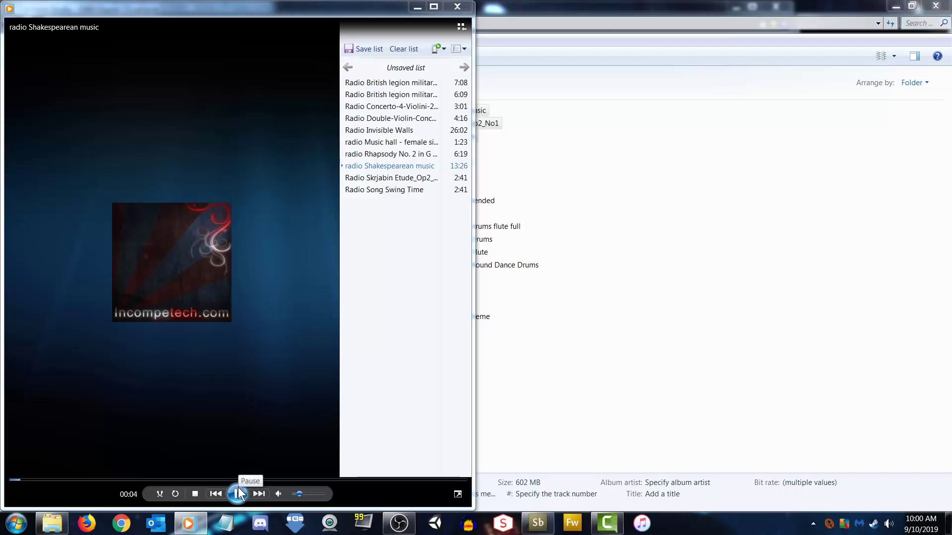
left_click(258, 495)
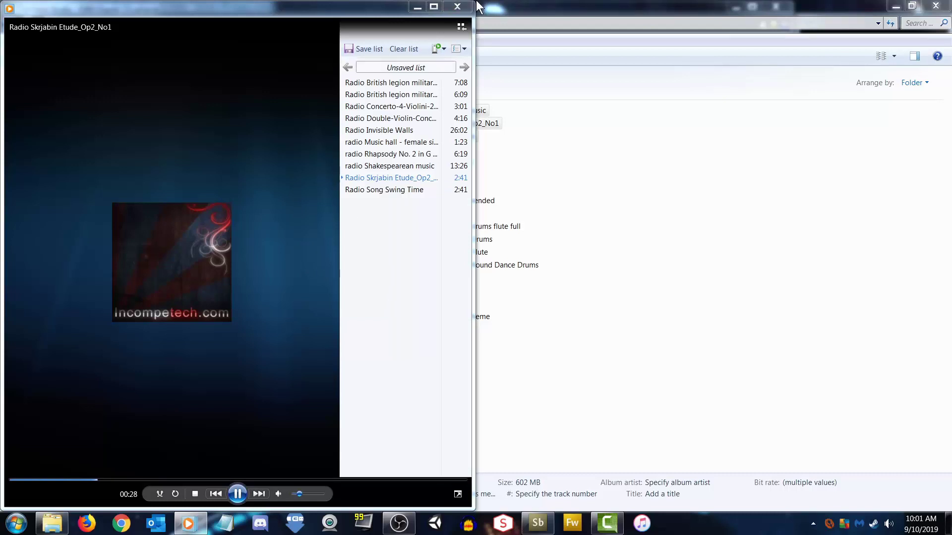
left_click(457, 8)
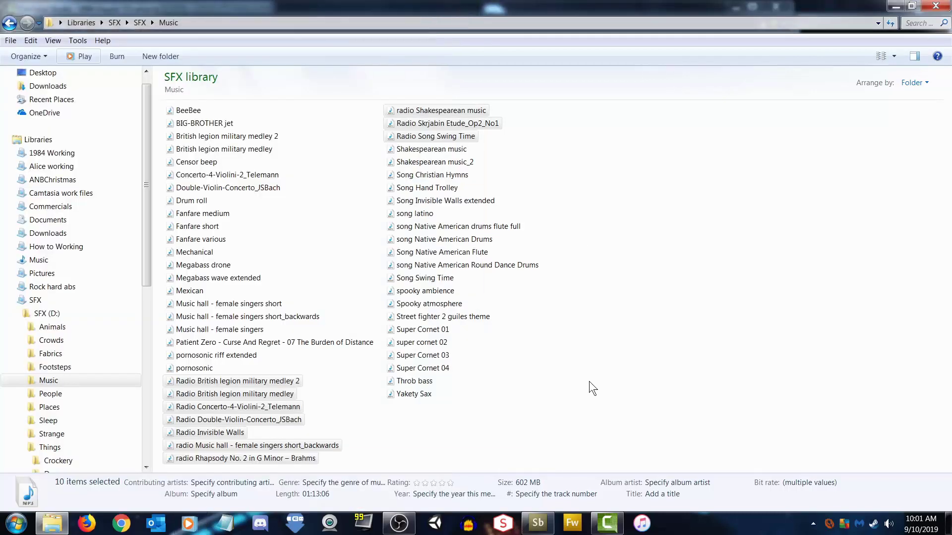
left_click(604, 318)
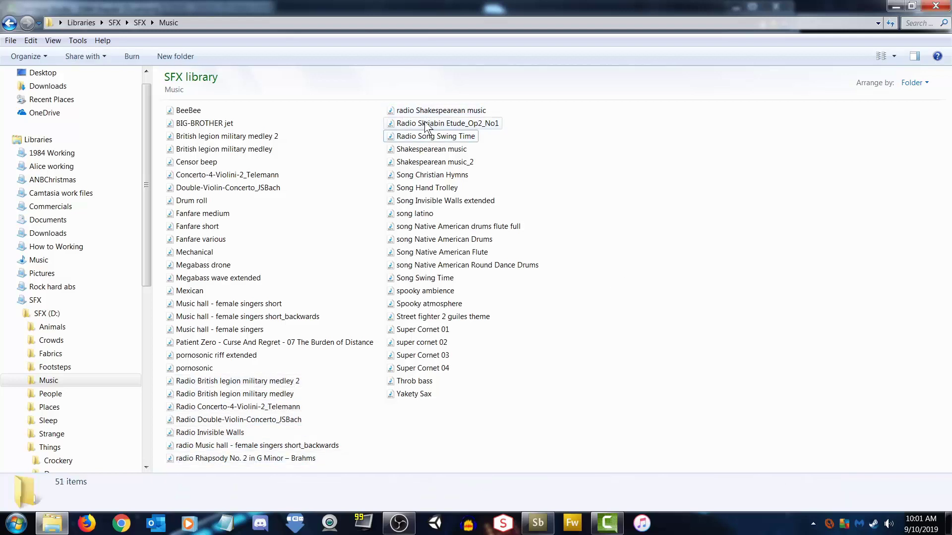
Add Radio Skrjabin Etude_Op2_No1.mp3 from the SFX Music folder to the Camtasia project's media and locate it there
left_click_drag(425, 125, 56, 528)
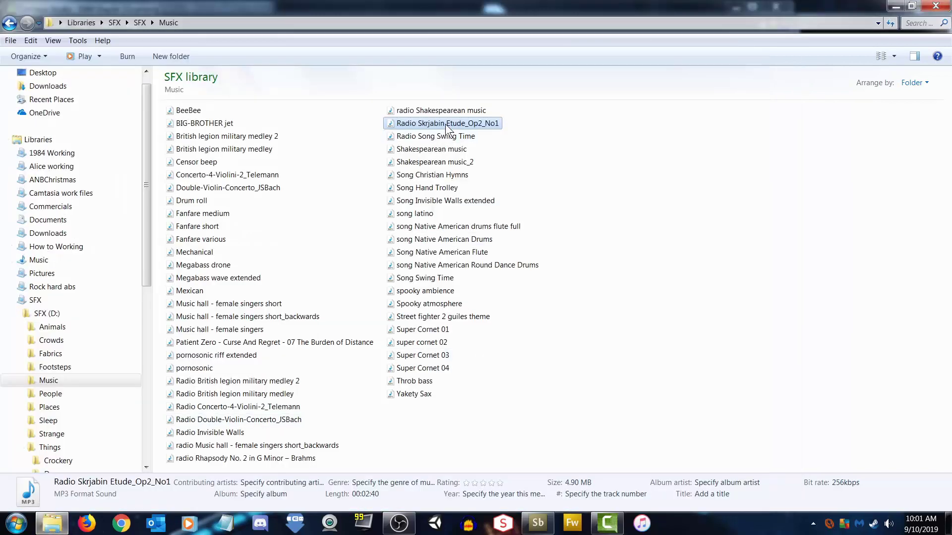
left_click_drag(448, 124, 257, 158)
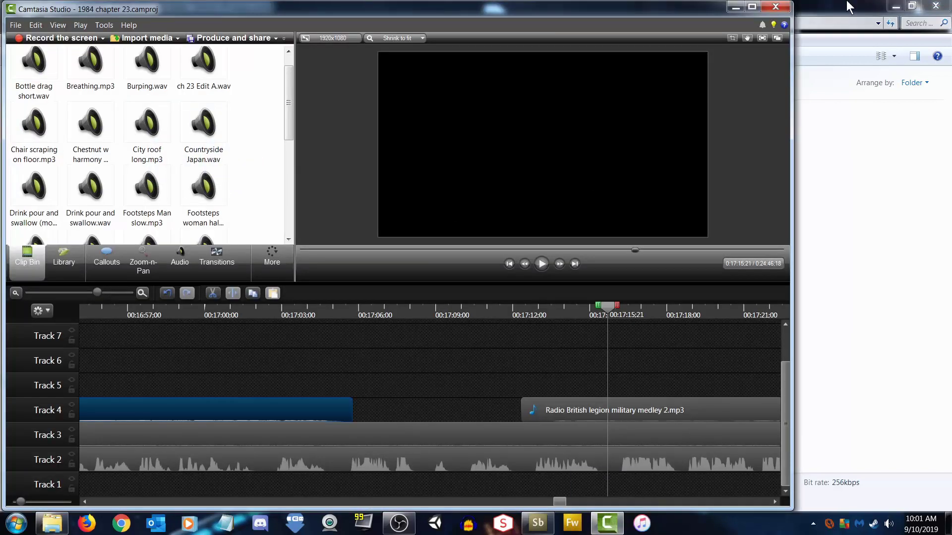
left_click(399, 522)
left_click(614, 523)
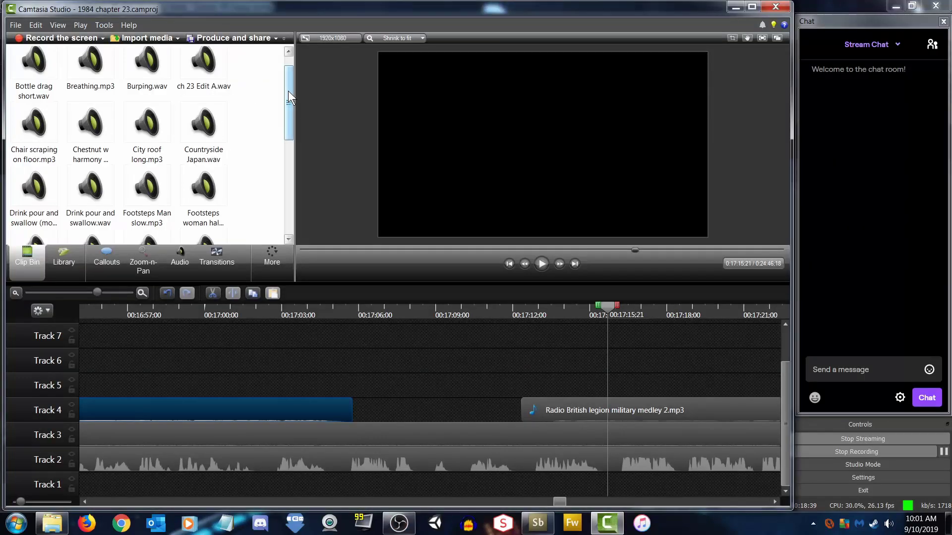
left_click_drag(288, 91, 283, 189)
left_click(227, 147)
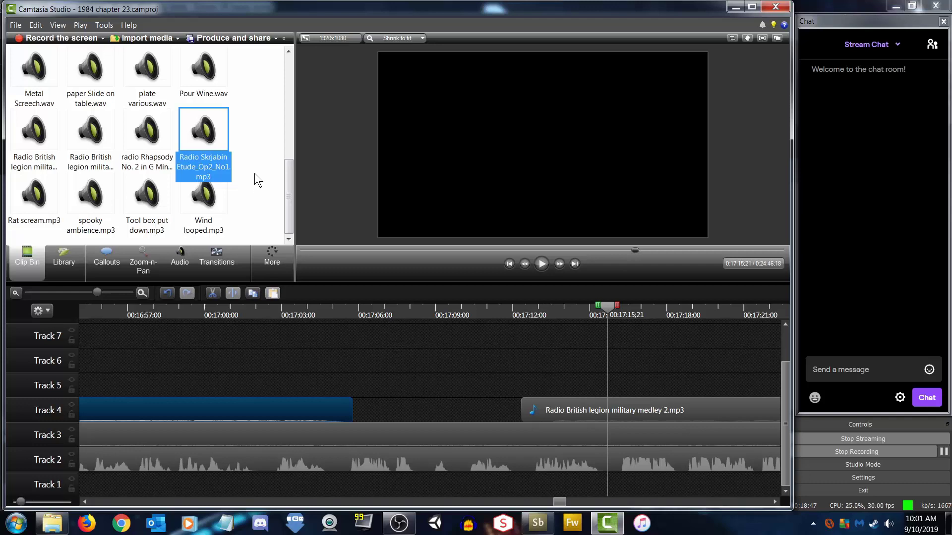
Place Radio Skrjabin Etude_Op2_No1.mp3 on Track 5, starting at 0:17:12;10 in line with the medley's remaining part
left_click(617, 408)
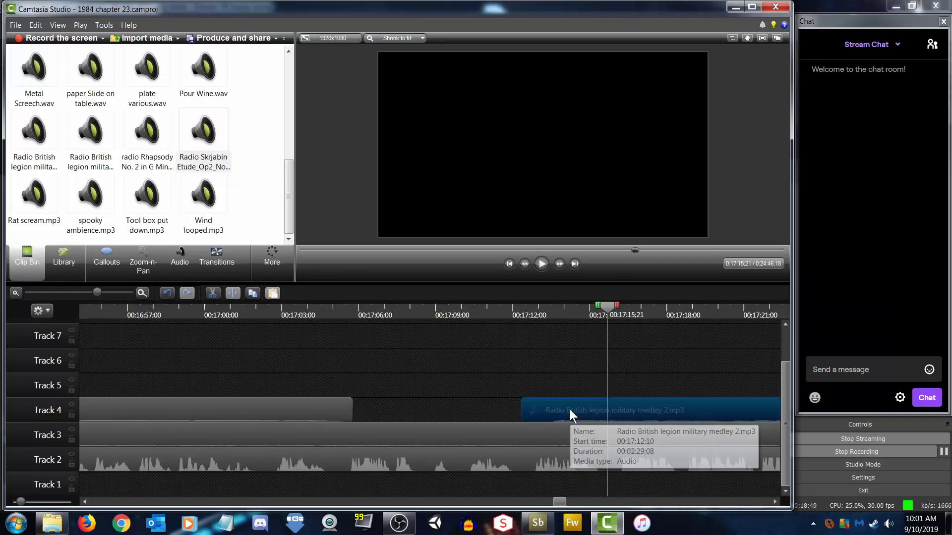
left_click_drag(617, 378, 580, 382)
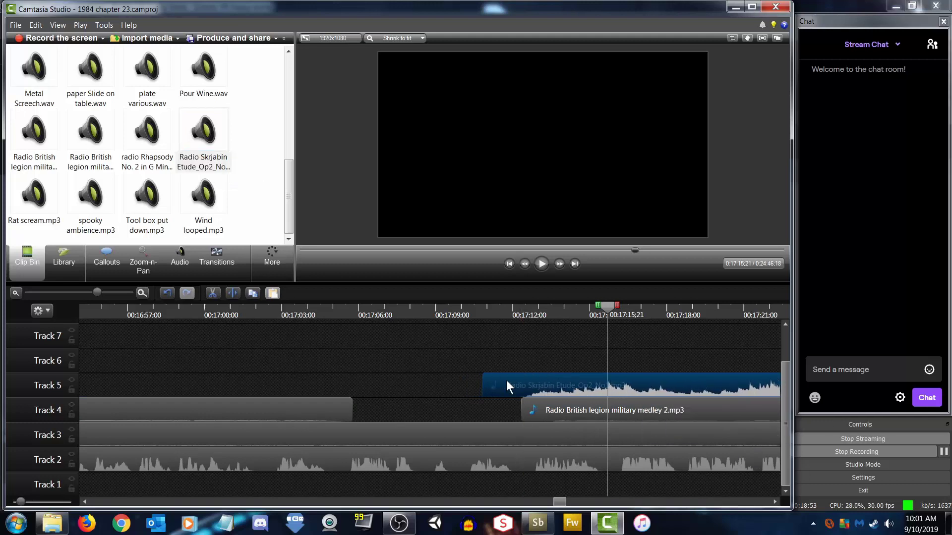
left_click_drag(485, 382, 521, 384)
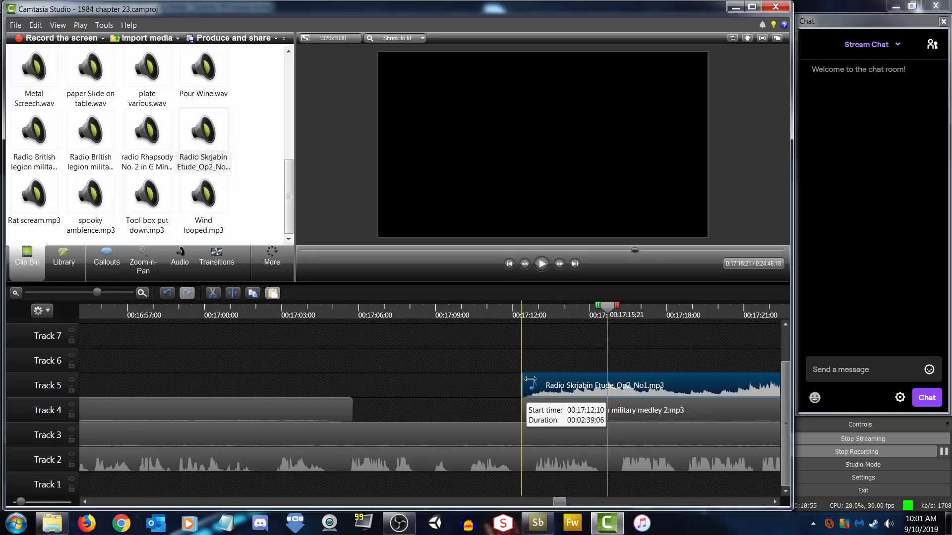
Delete the medley's remaining part from Track 4 and move the Skrjabin Etude clip there, starting at 0:17:12;10
left_click(594, 406)
key("Delete")
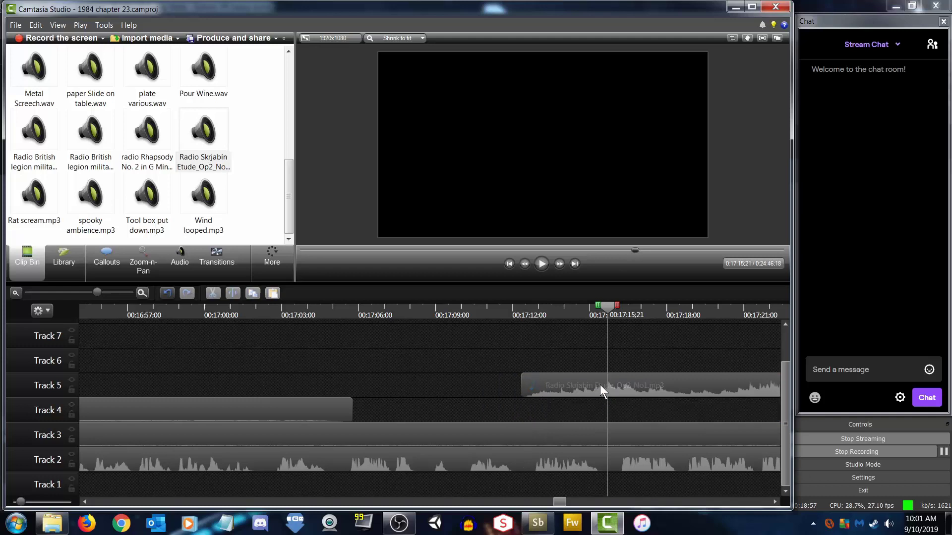
left_click(600, 384)
left_click(570, 315)
left_click(523, 311)
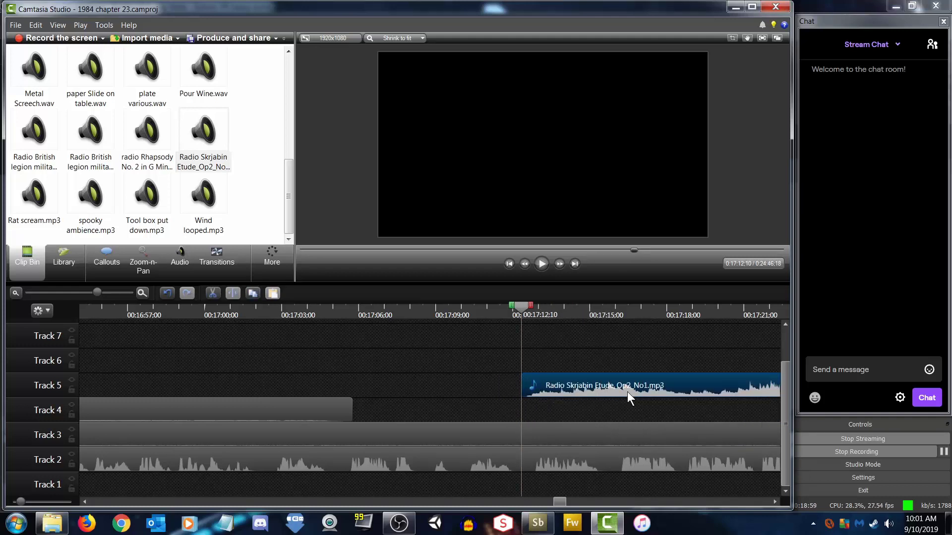
left_click_drag(627, 392, 614, 410)
Enable volume leveling with medium volume variation on the Skrjabin Etude clip and lower its volume to about the medley's level
left_click(180, 257)
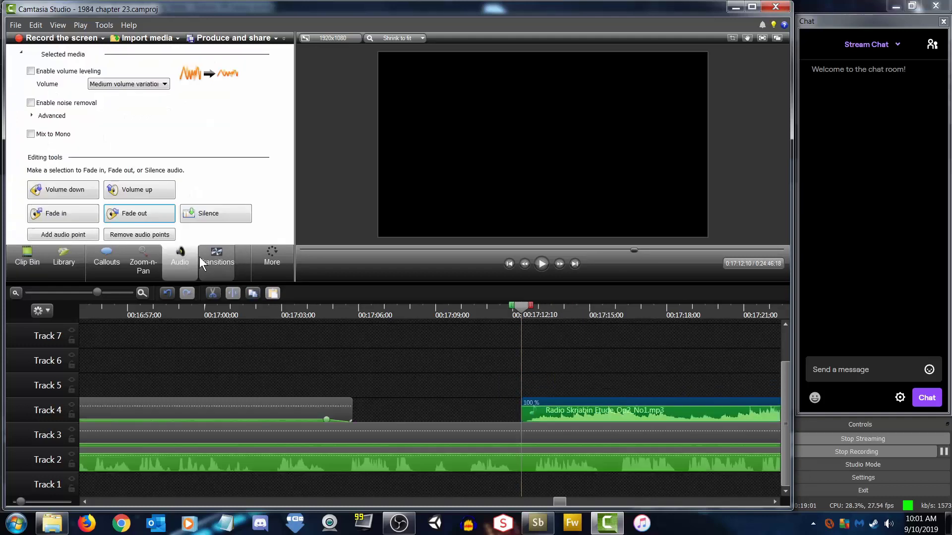
left_click(31, 71)
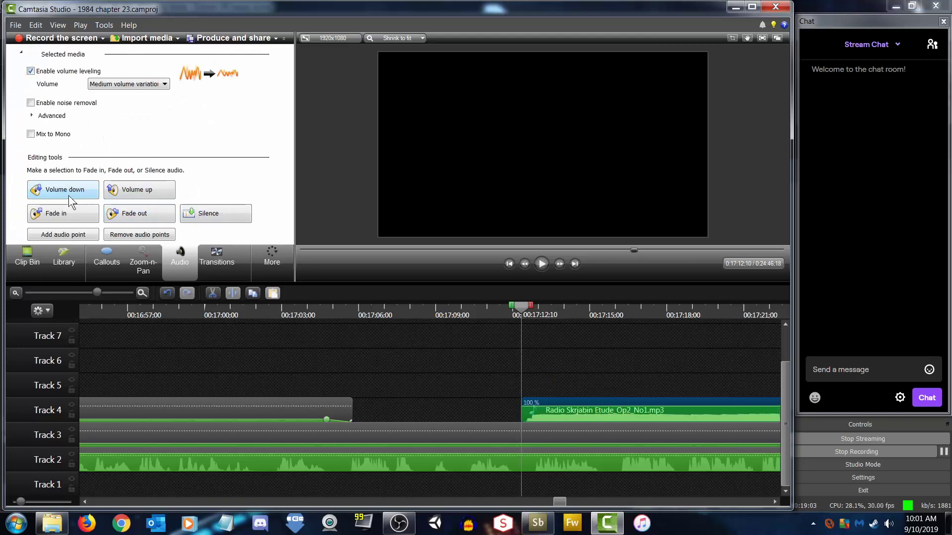
left_click(632, 418)
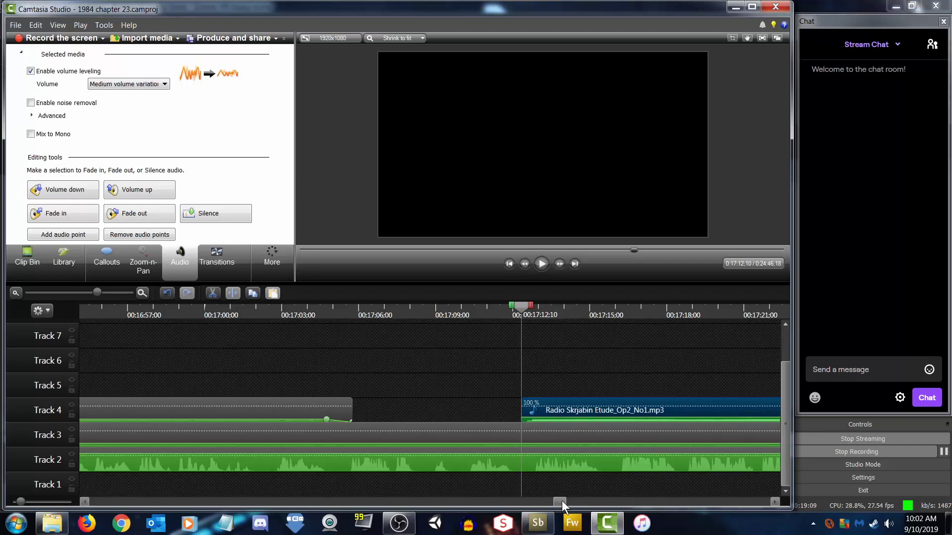
mouse_move(561, 501)
left_mouse_down()
mouse_move(573, 502)
mouse_move(558, 504)
left_mouse_up()
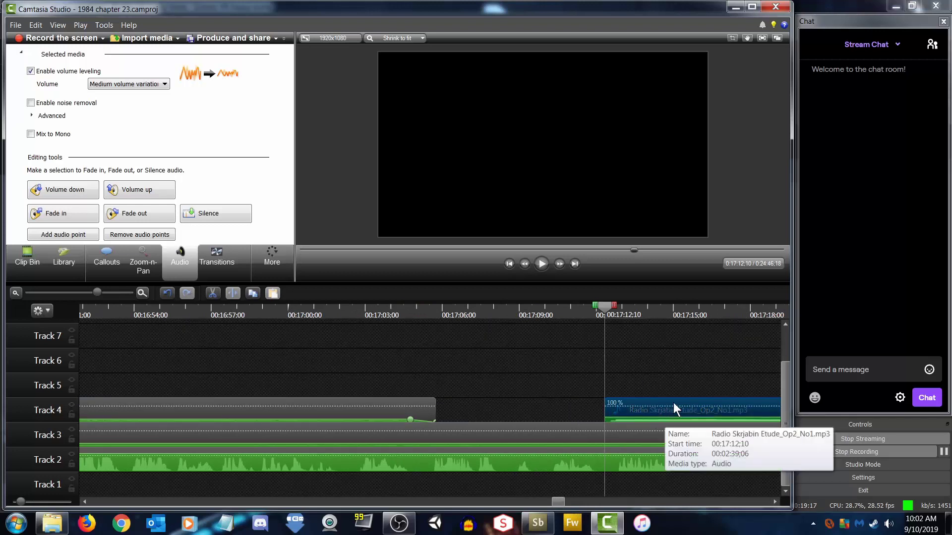
left_click(541, 263)
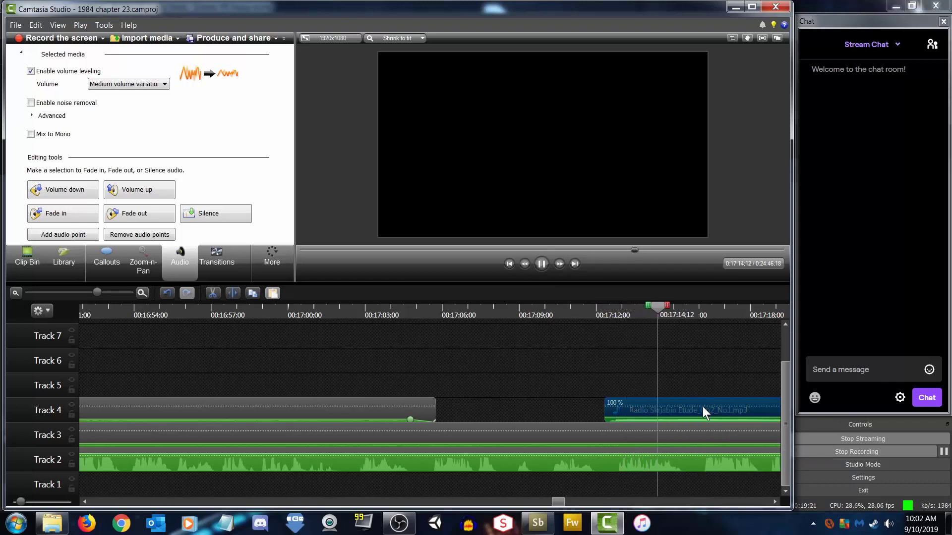
left_click(70, 191)
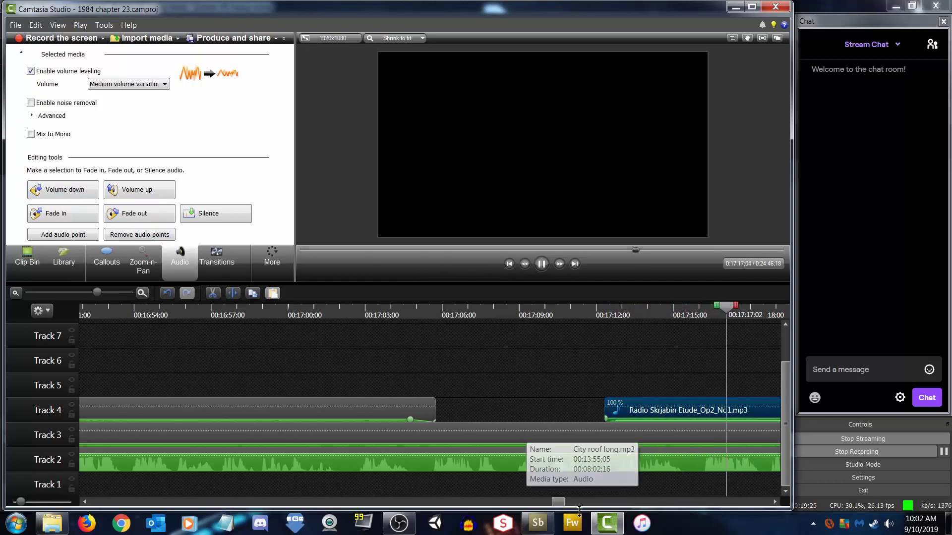
Listen to the Skrjabin Etude under the narration up to about 0:17:42
left_click(771, 501)
left_click(771, 501)
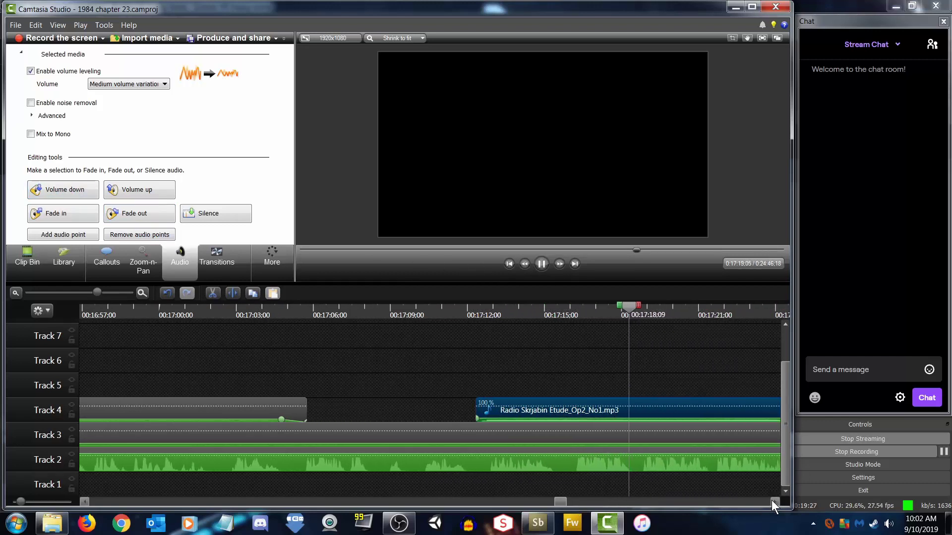
left_click(771, 500)
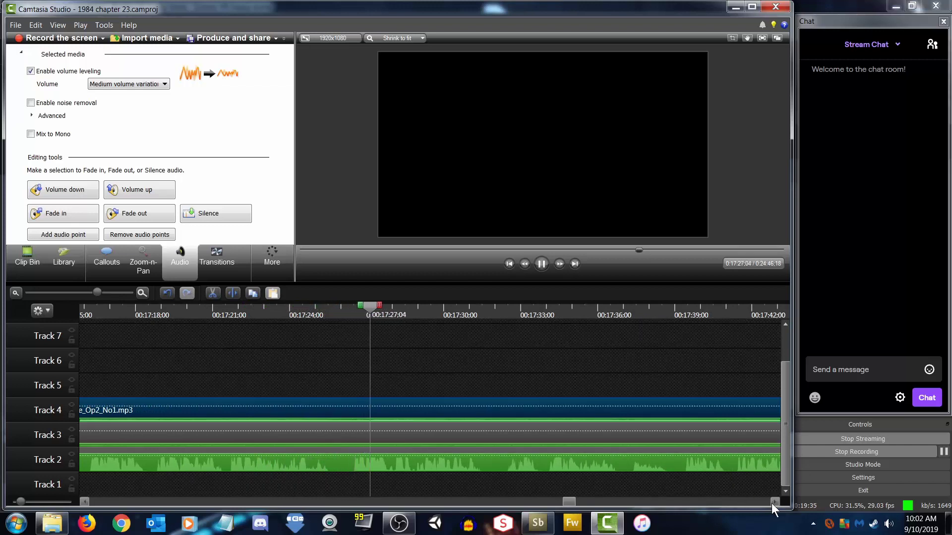
left_click_drag(95, 296, 94, 297)
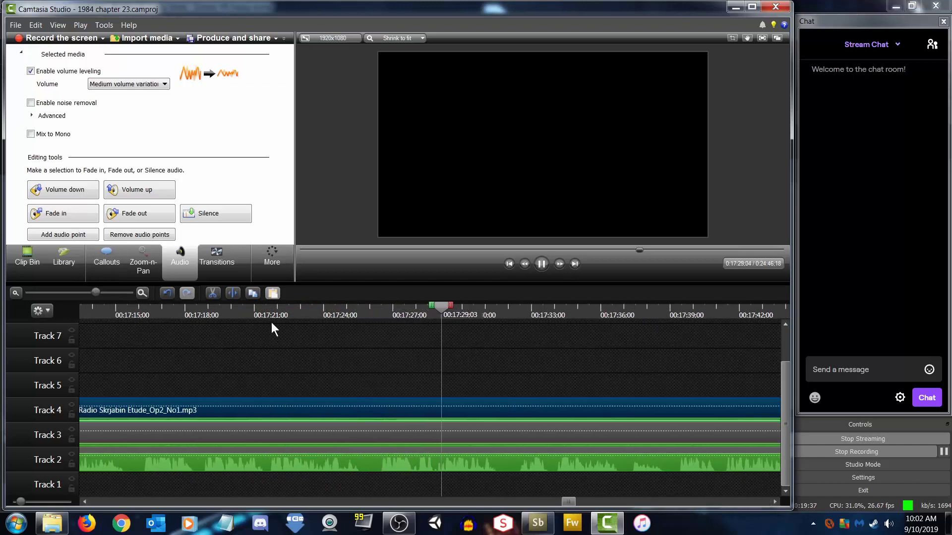
left_click(774, 501)
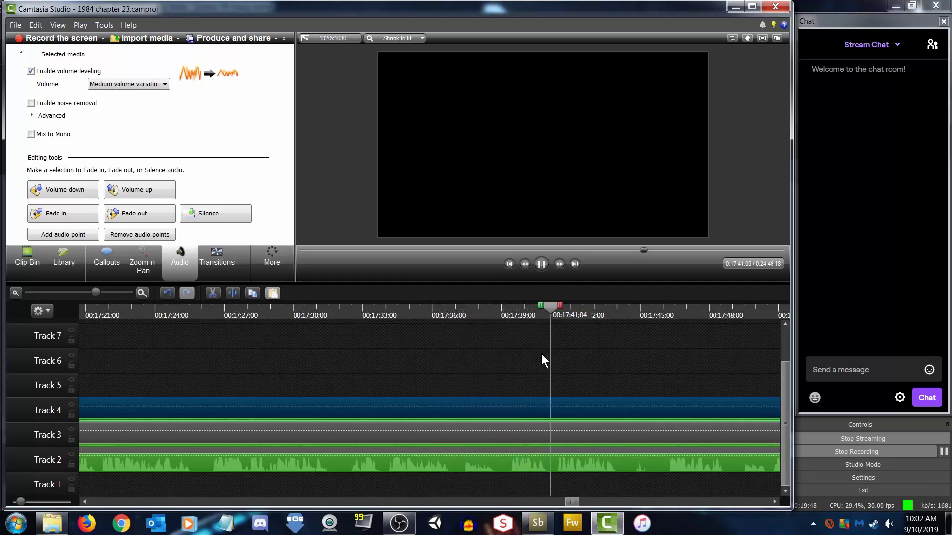
left_click(541, 264)
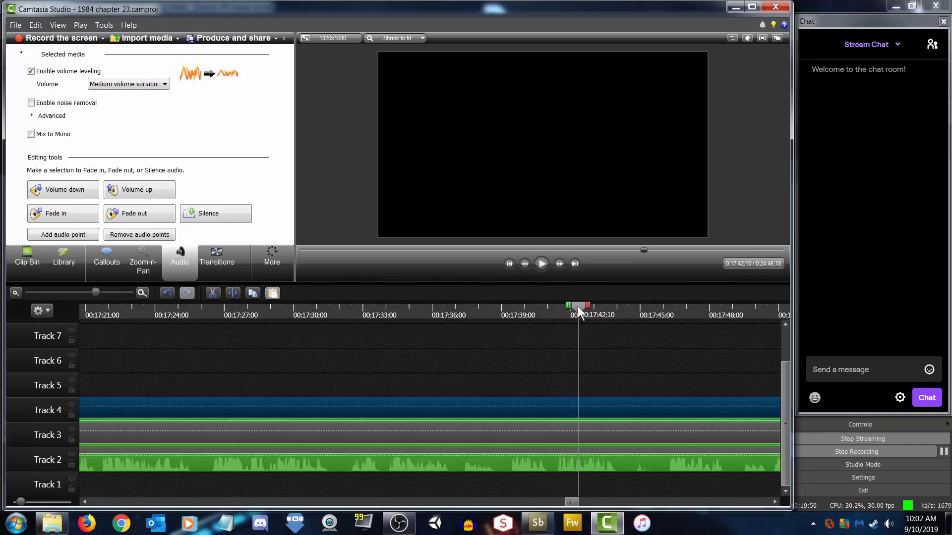
Audition Drink pour and swallow (mod 1984).wav and place it on Track 5 at 0:17:40;02
left_click_drag(578, 306, 525, 311)
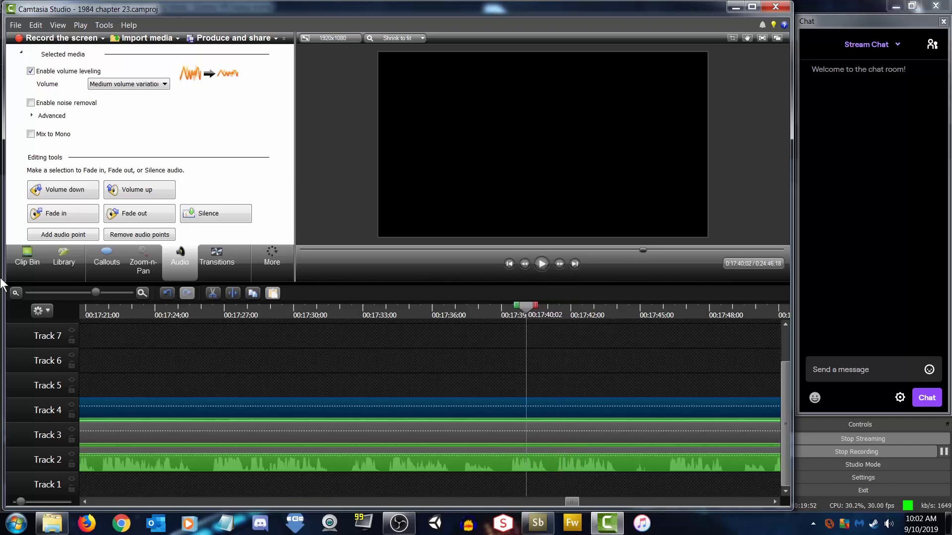
left_click(29, 265)
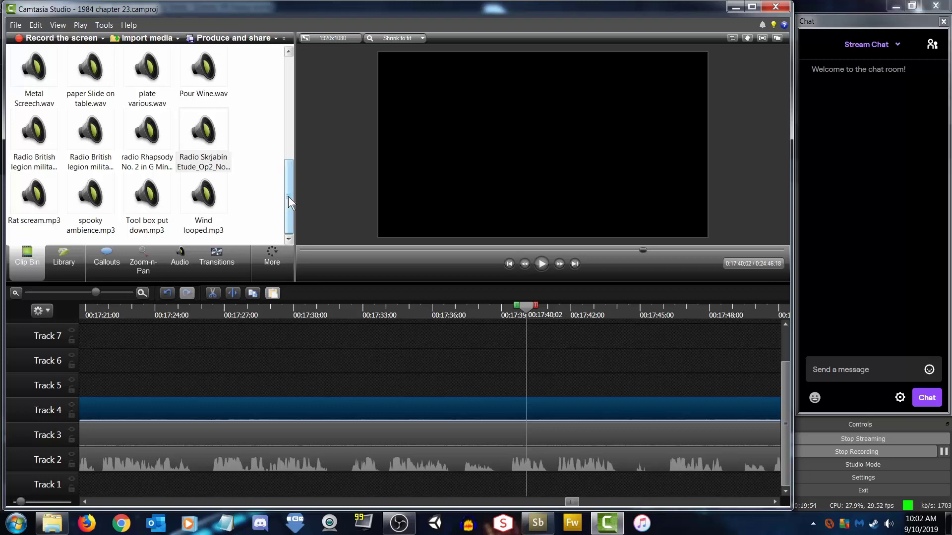
left_click_drag(287, 196, 290, 117)
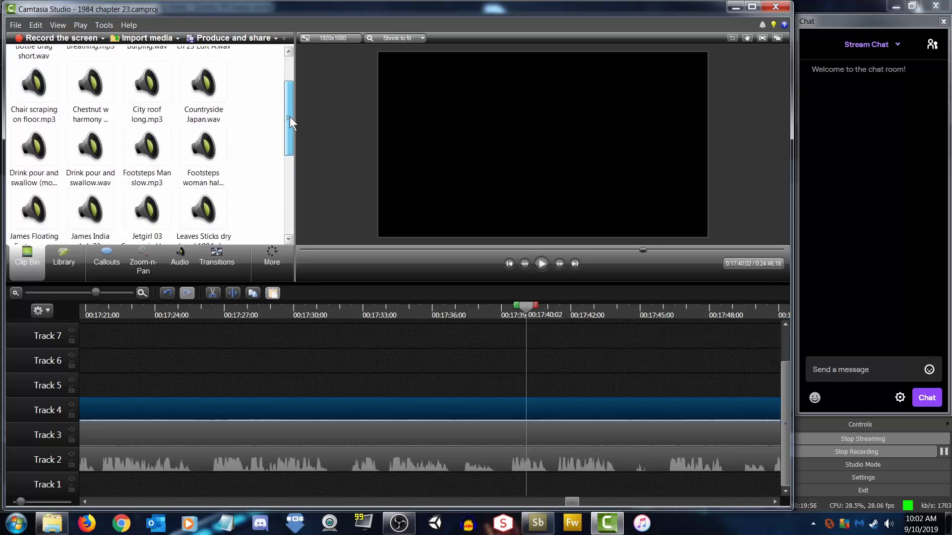
left_click(91, 148)
key("Left")
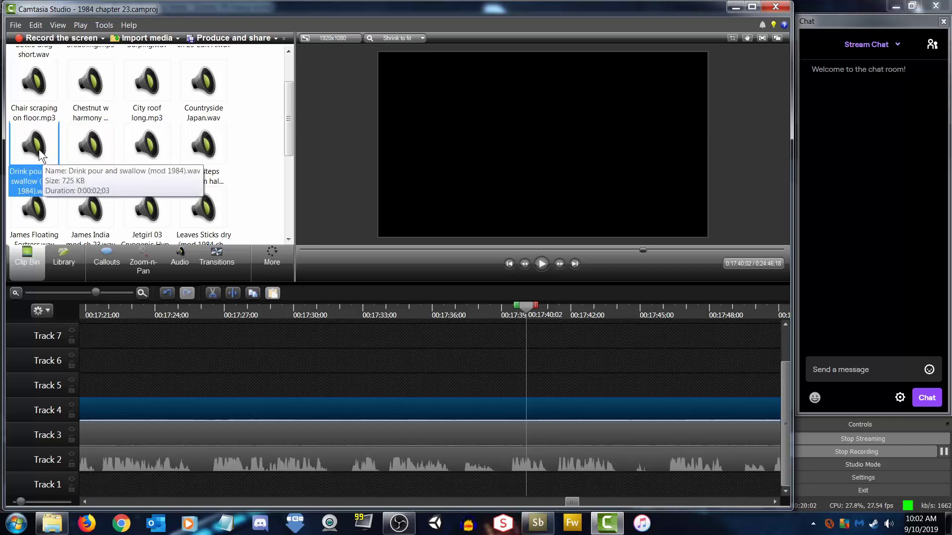
double_click(39, 150)
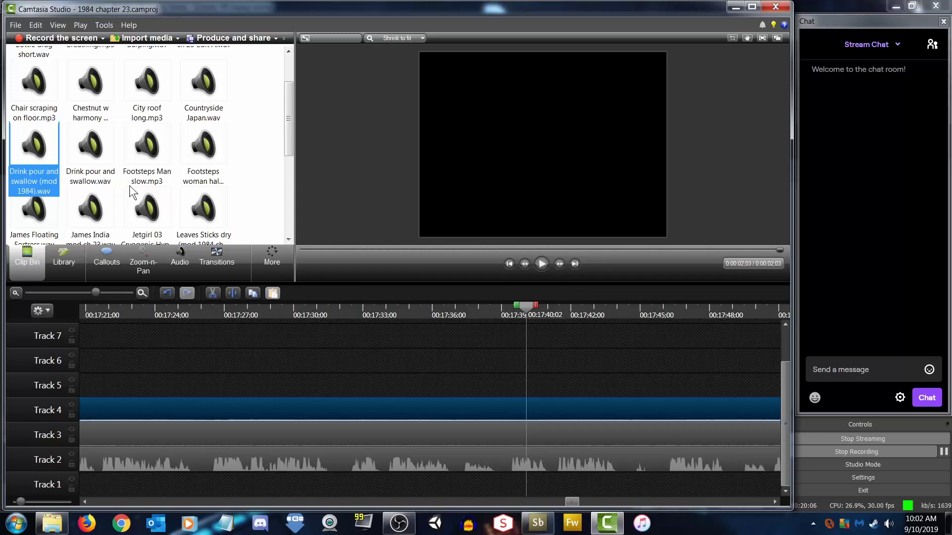
left_click_drag(47, 163, 561, 376)
left_click(550, 385)
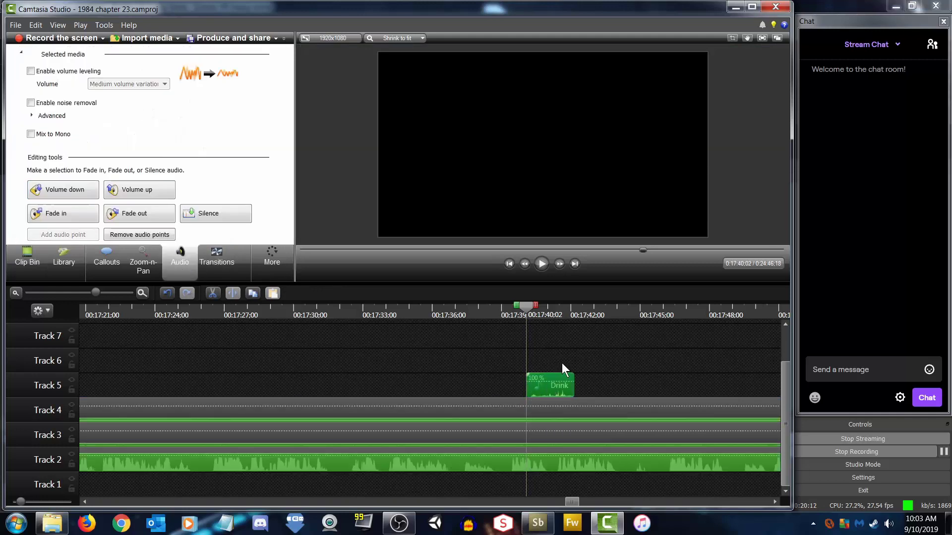
Preview the drink sound with the narration from about 0:17:37 to 0:17:44 and return to the project's media clips
left_click(465, 303)
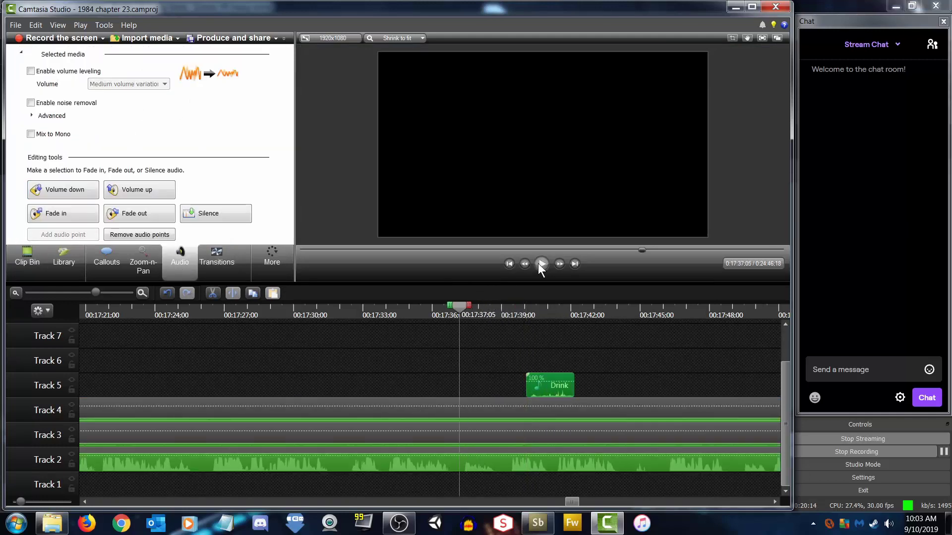
left_click(541, 264)
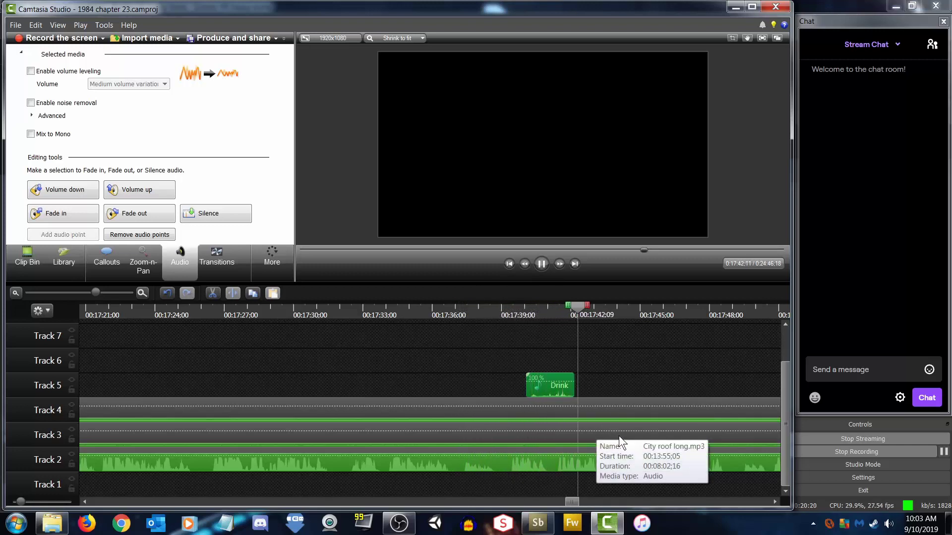
left_click(548, 261)
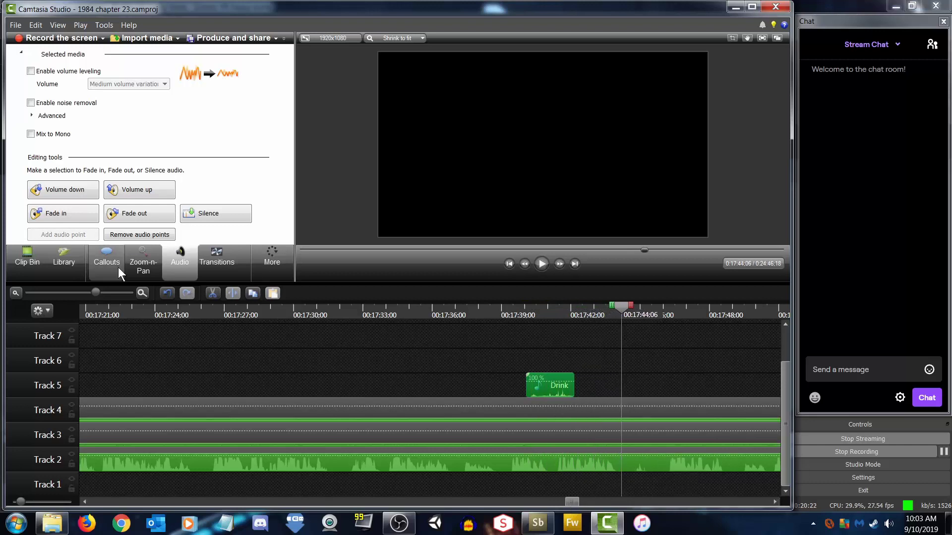
left_click(36, 269)
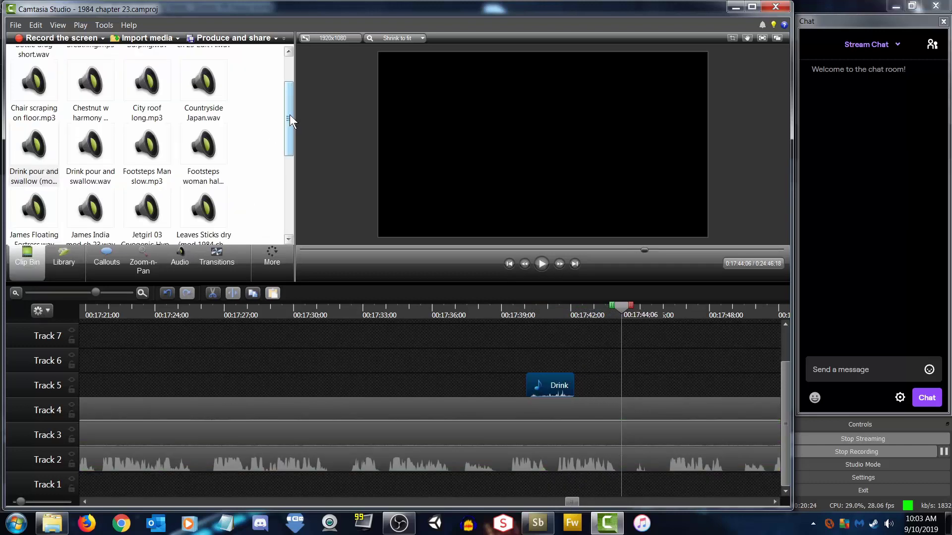
Find Tool box put down.mp3 among the project media and place it on Track 6 at about 0:17:44
left_click_drag(290, 129, 258, 231)
left_click(146, 191)
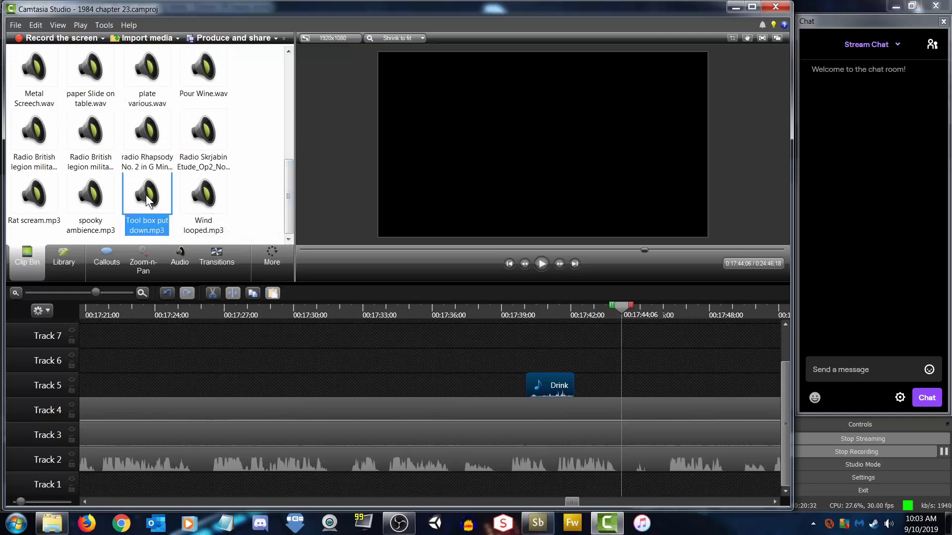
left_click_drag(144, 189, 619, 366)
left_click_drag(102, 294, 116, 293)
Audition the tool box clip on Track 6 and trim its end back to 0:17:44:08, keeping only the first thud
left_click_drag(427, 304, 420, 311)
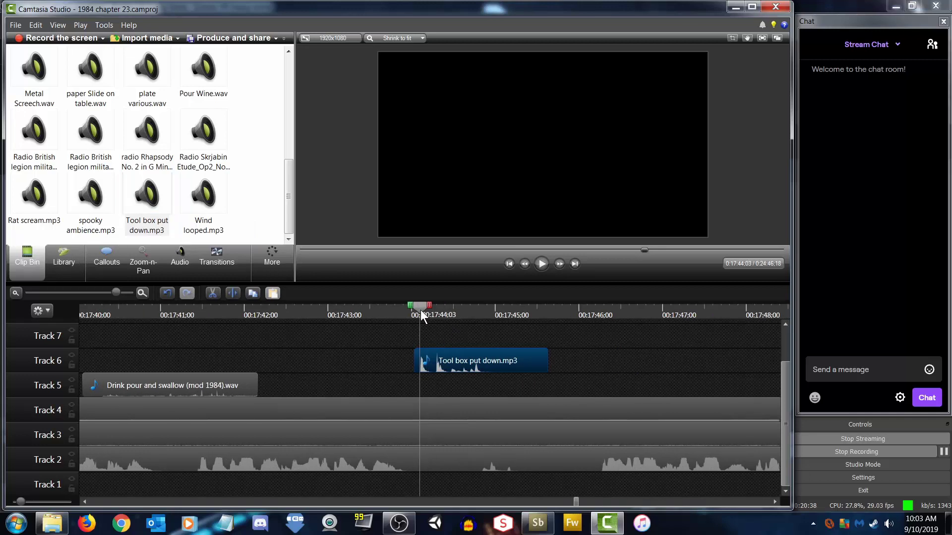
left_click(542, 263)
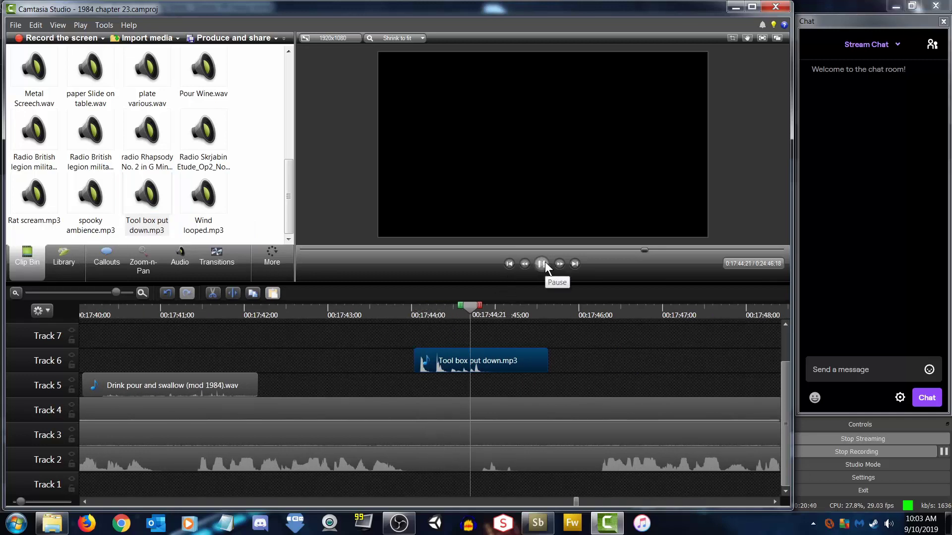
left_click(507, 307)
left_click_drag(507, 307, 435, 315)
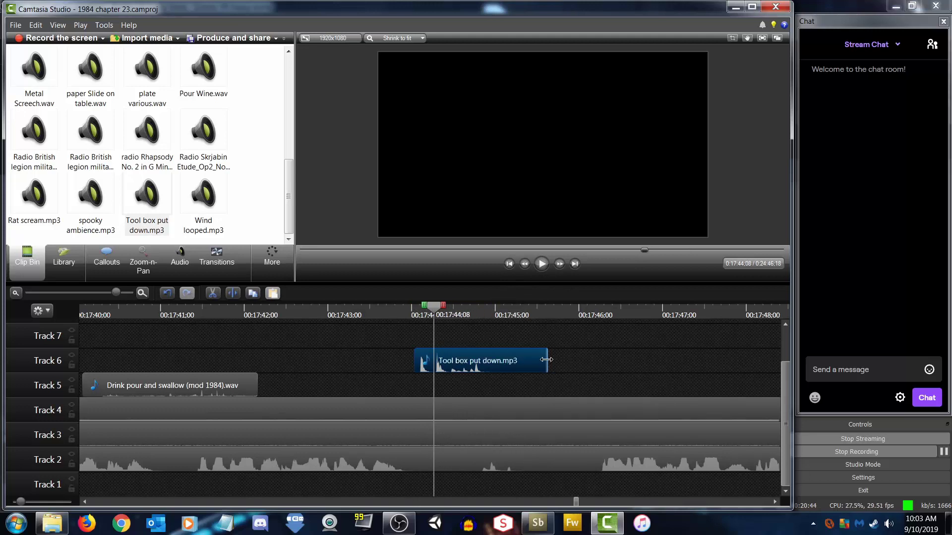
left_click_drag(548, 361, 434, 361)
Fine-tune the trimmed tool box thud to start shortly after 0:17:44 on Track 6, previewing it with the narration from about 0:17:43
left_click_drag(430, 317, 366, 314)
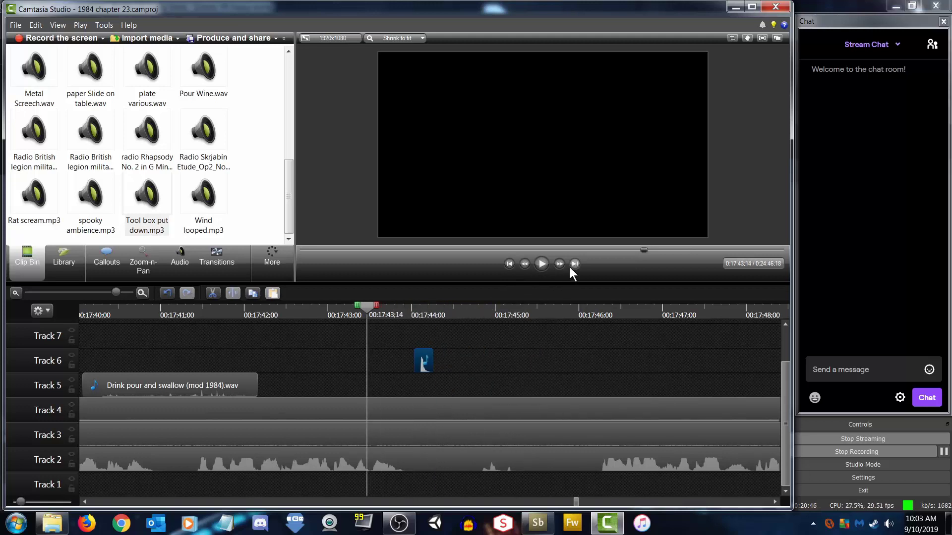
left_click(539, 265)
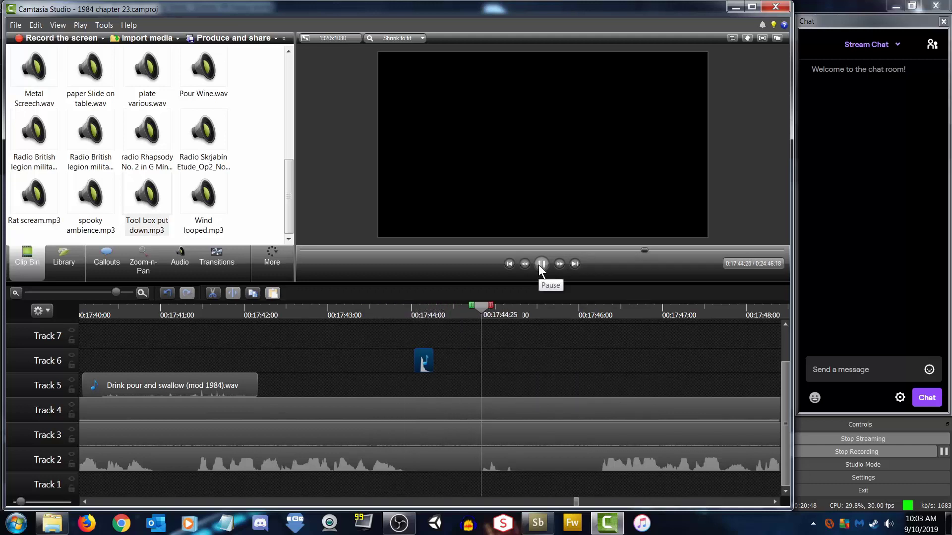
left_click(539, 264)
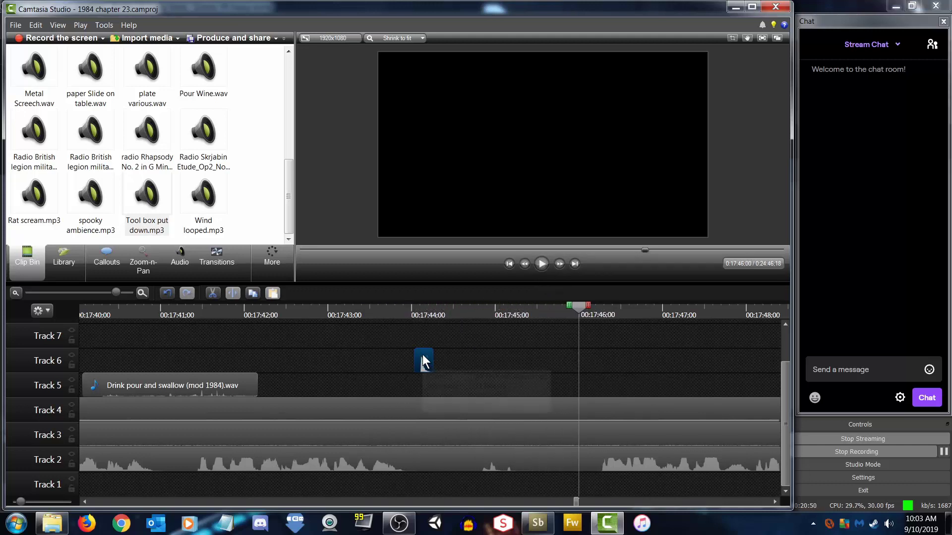
left_click_drag(423, 361, 435, 360)
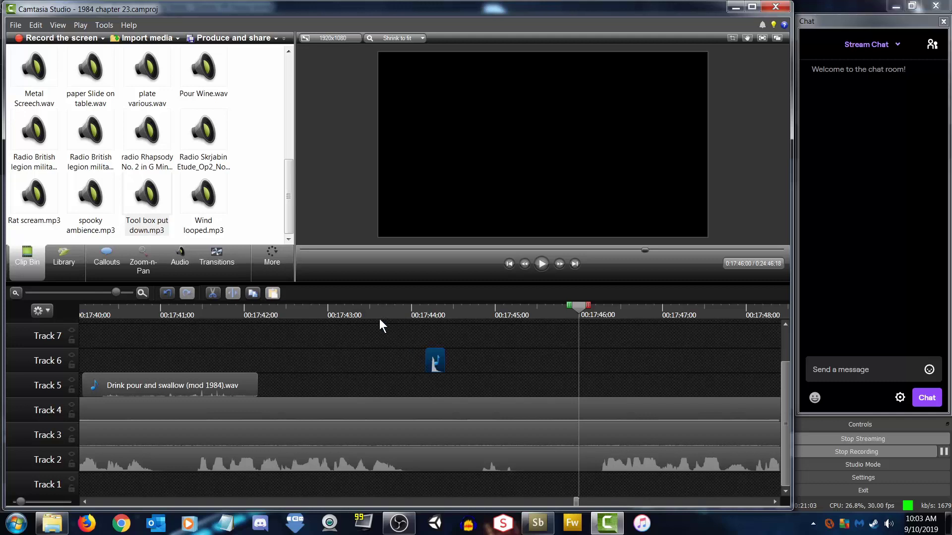
left_click_drag(355, 313, 338, 357)
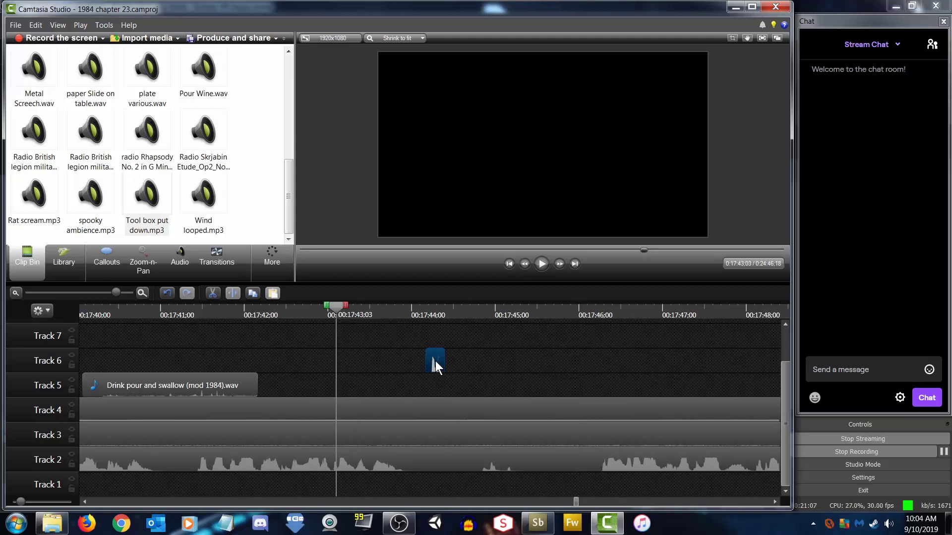
left_click(545, 262)
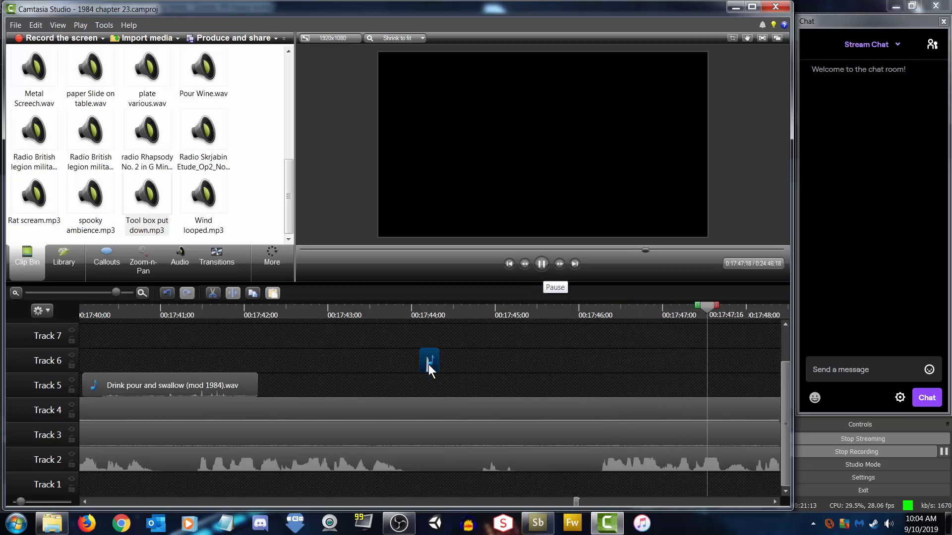
left_click_drag(428, 364, 443, 361)
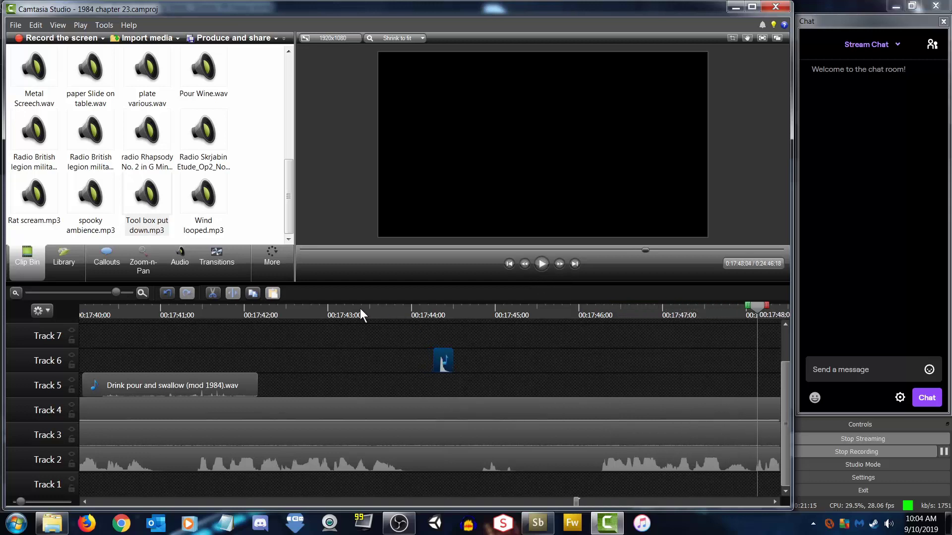
left_click(322, 310)
left_click(541, 263)
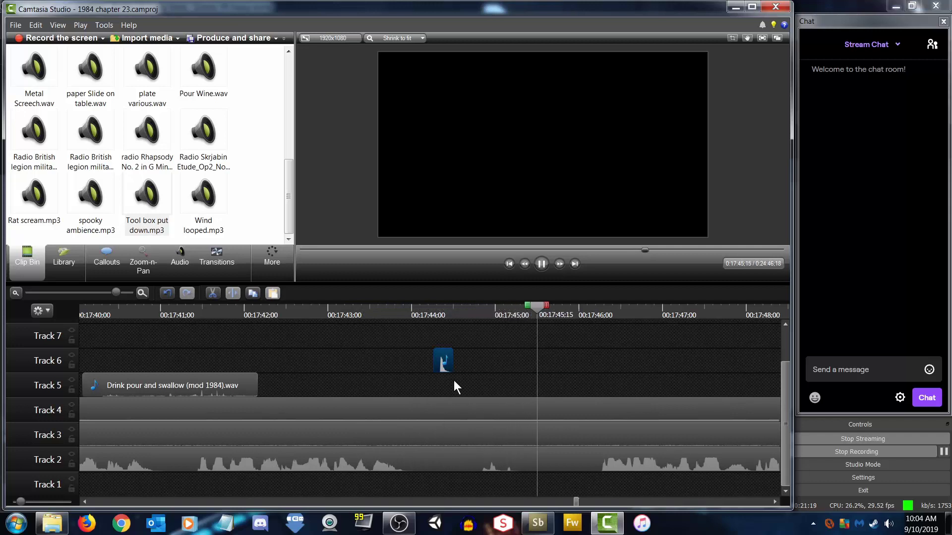
left_click_drag(444, 360, 439, 362)
left_click(386, 308)
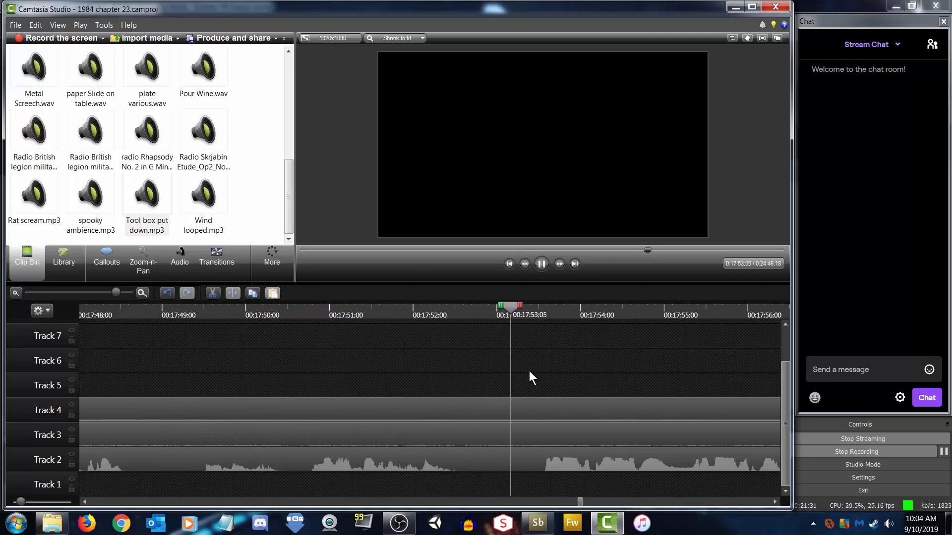
Listen to the narration and music from 0:17:50:18 to about 0:17:52 to judge where the music fade belongs
left_click_drag(117, 292, 106, 293)
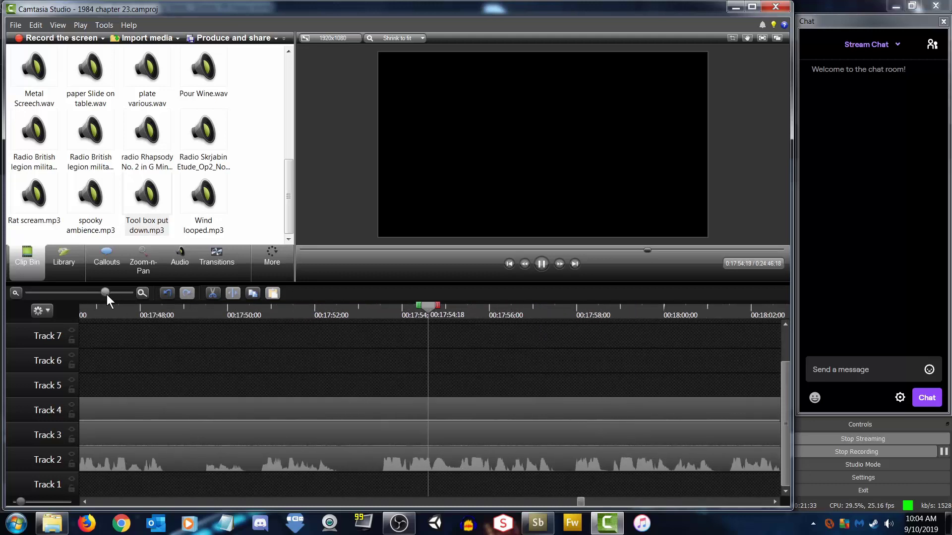
left_click_drag(250, 320, 261, 329)
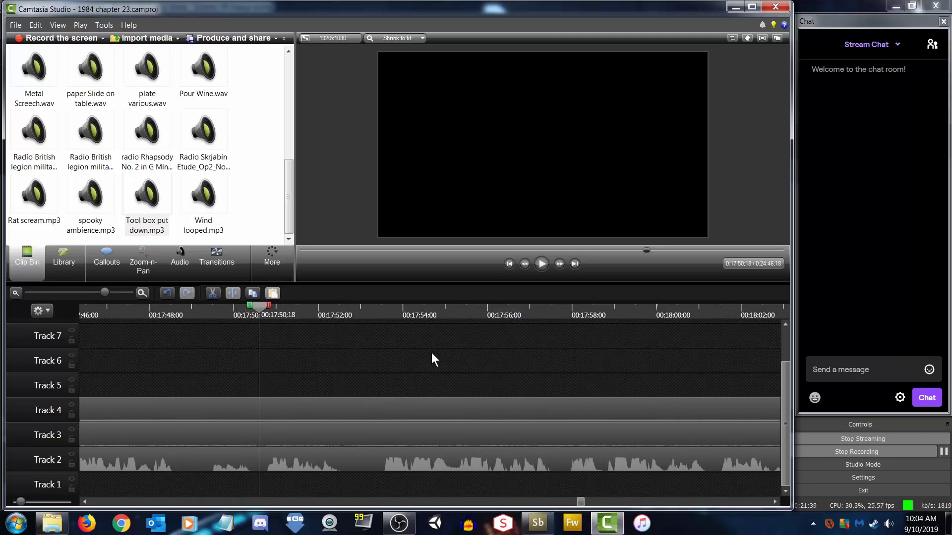
left_click(540, 263)
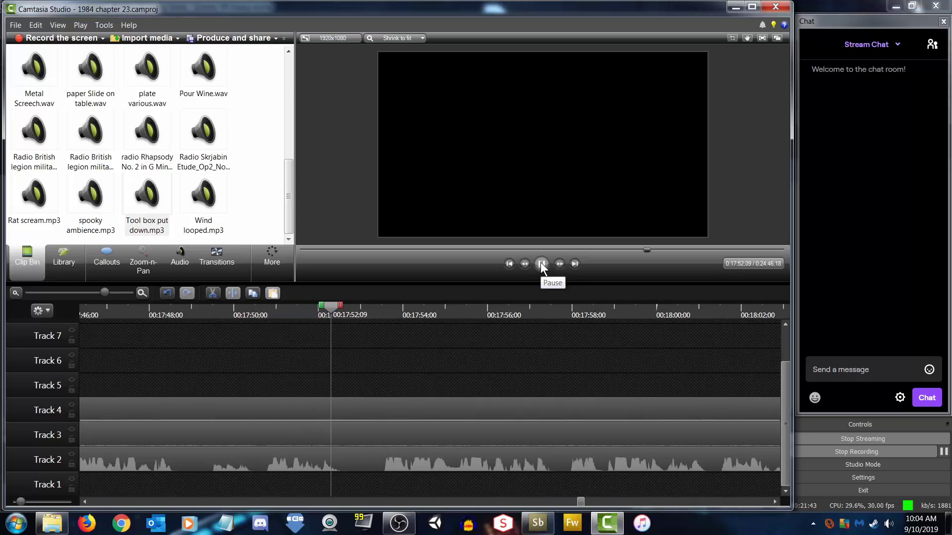
left_click(541, 263)
Add audio points to the clips on Tracks 3 and 4 at 0:17:49:11 and 0:17:50:22
left_click_drag(353, 306, 207, 321)
left_click(255, 427)
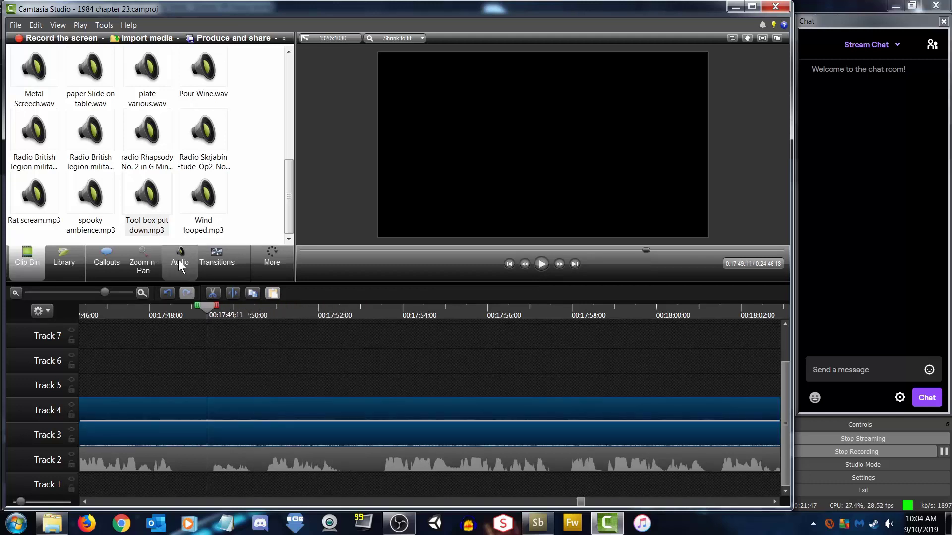
left_click(180, 263)
left_click(65, 235)
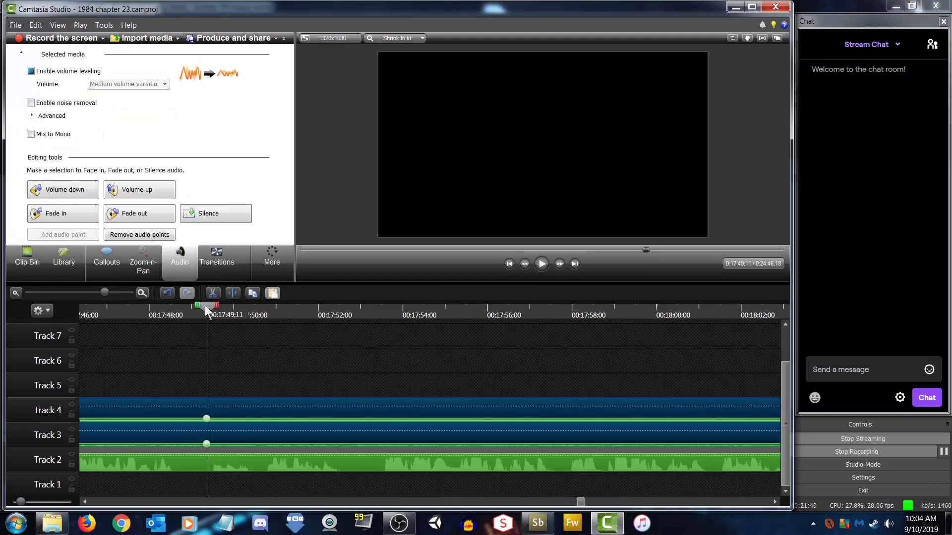
left_click(543, 270)
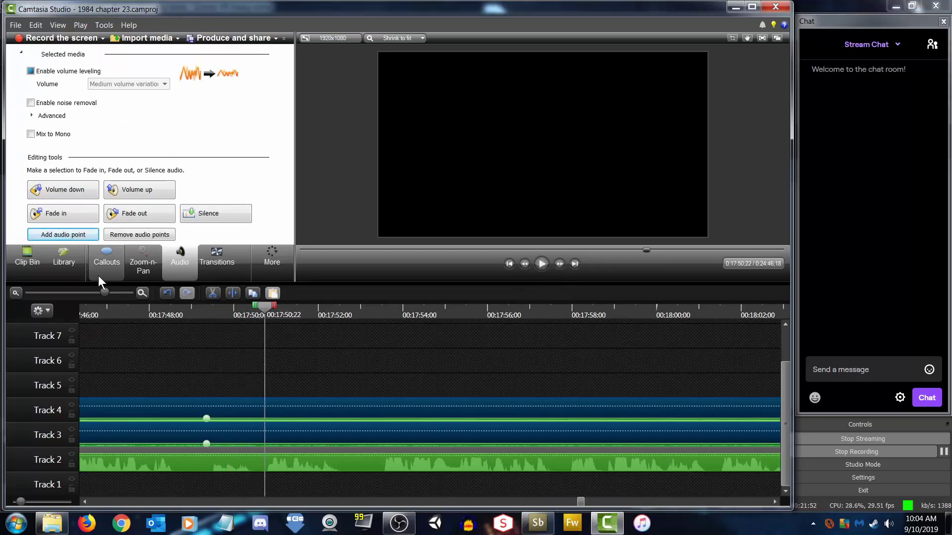
left_click(67, 234)
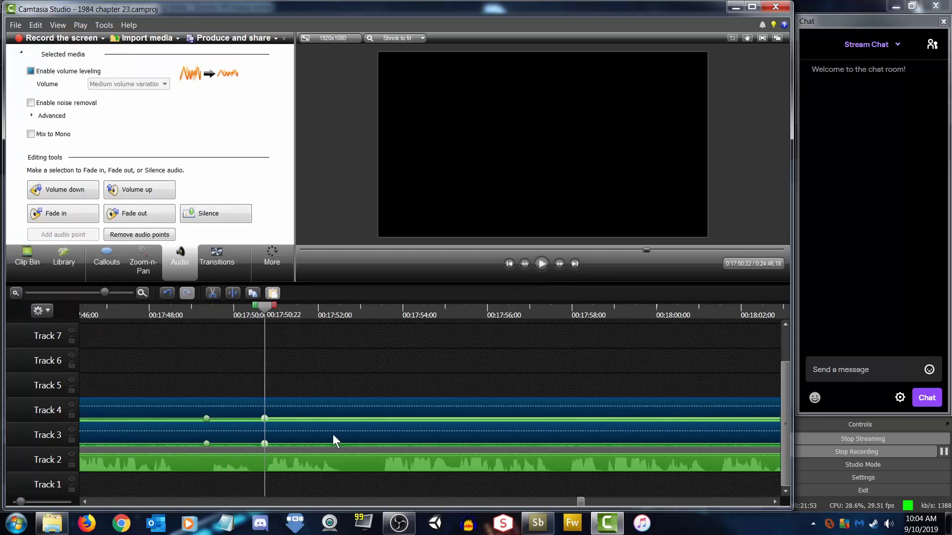
Add an audio point at 0:17:52:23 on Tracks 3 and 4, fade both clips to silence there, and return to the project's media clips
left_click(538, 269)
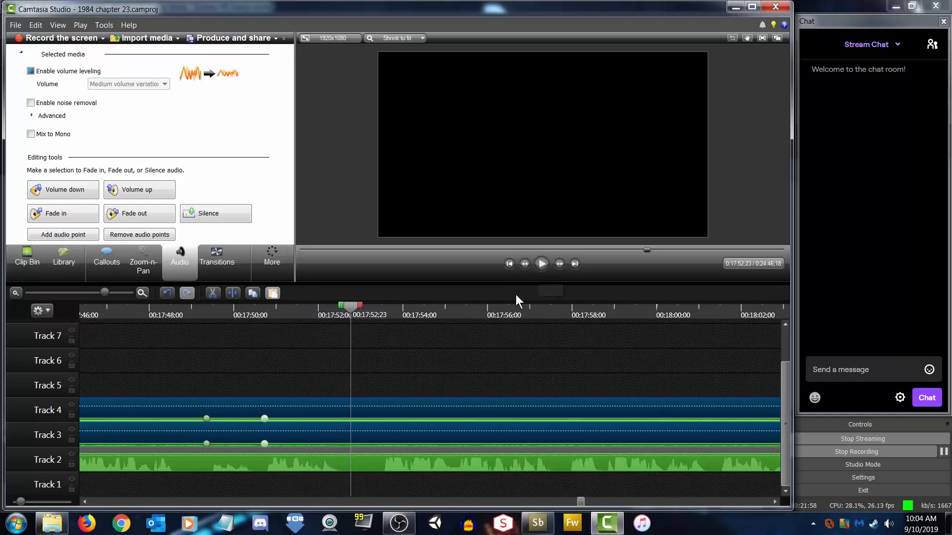
left_click(67, 234)
left_click_drag(416, 444, 438, 432)
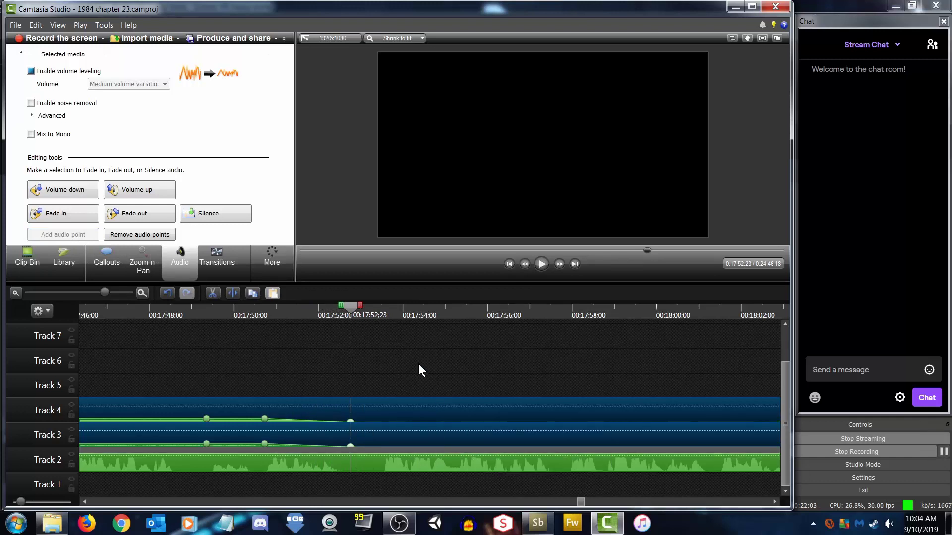
left_click(401, 355)
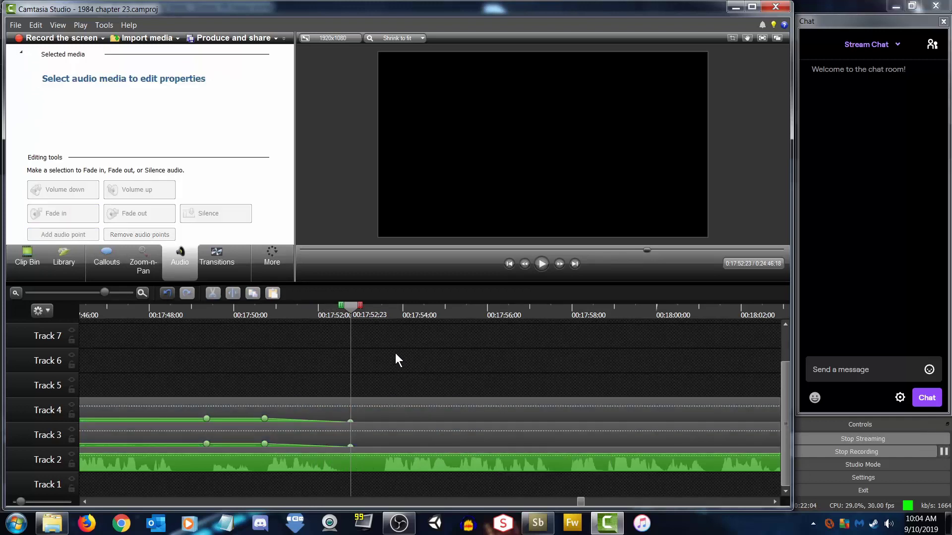
left_click(23, 272)
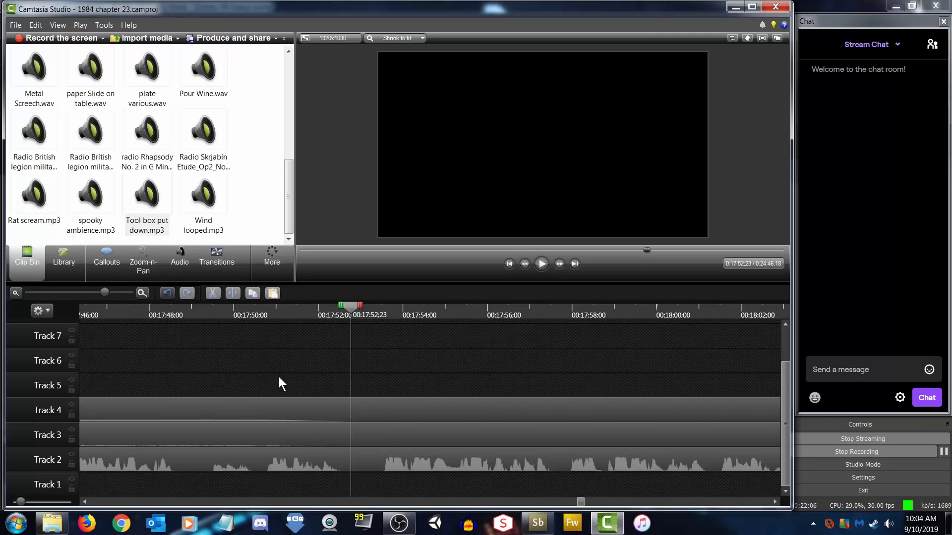
Switch to Adobe Soundbooth and remove Chestnut w harmony radio.mp3 and Chestnut w harmony.mp3 from the open files
left_click(52, 523)
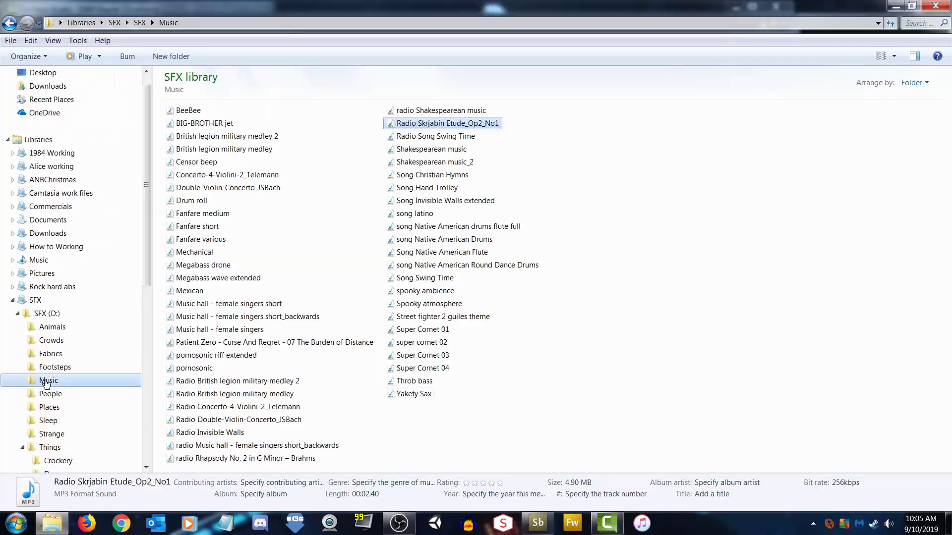
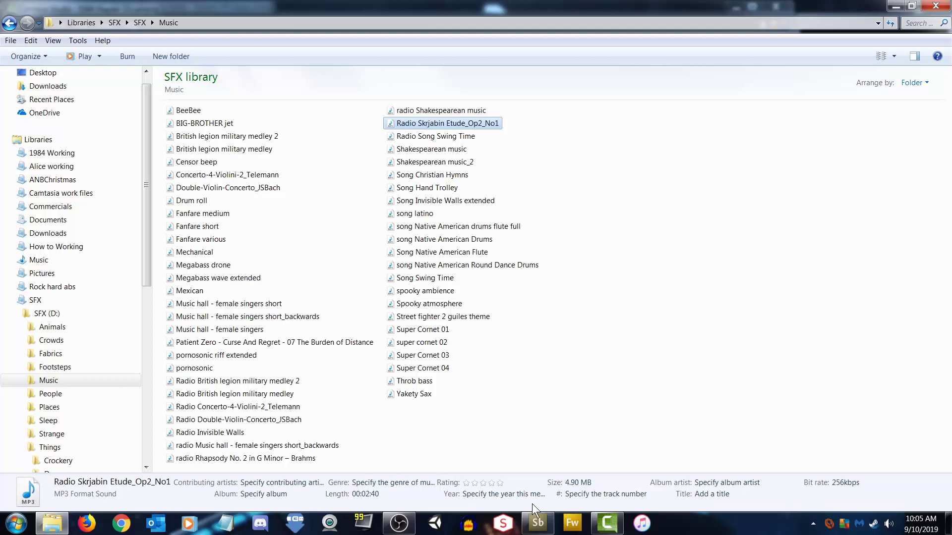
left_click(538, 523)
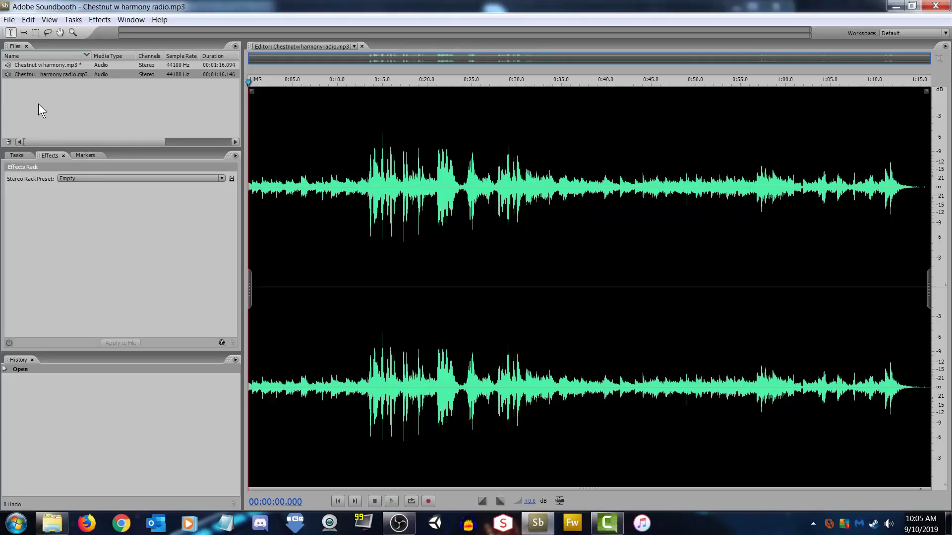
left_click(52, 75)
key("Delete")
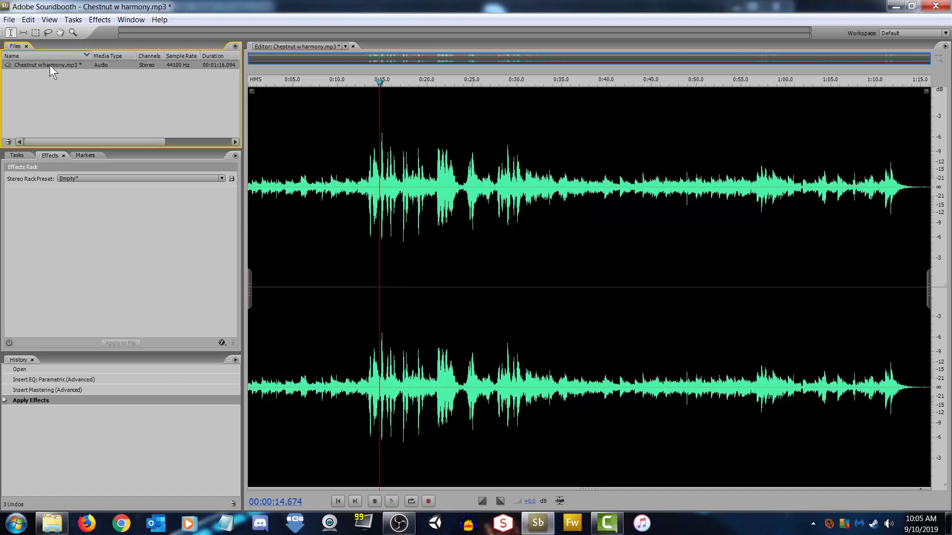
key("Delete")
left_click(483, 276)
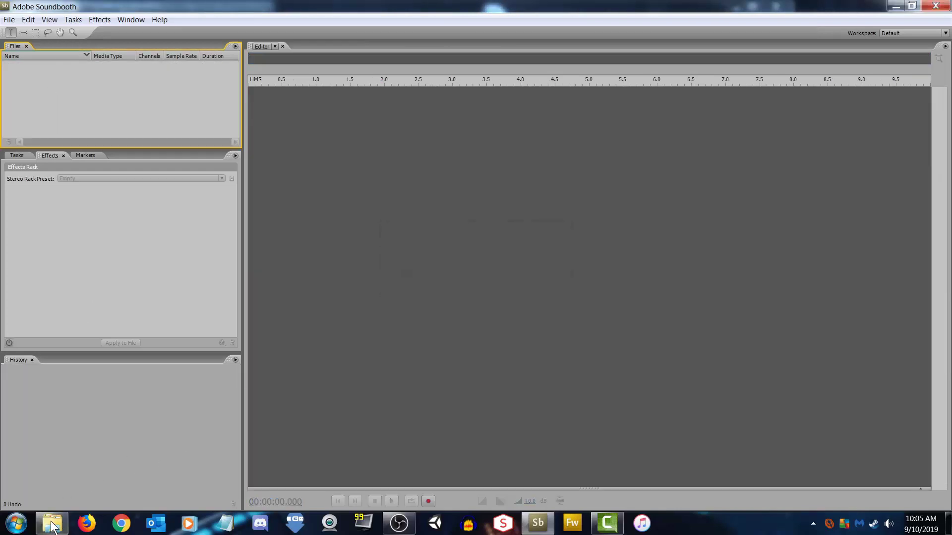
Browse to the Jet folder in the Music library and open Ferrous Wheel in Soundbooth
left_click(52, 523)
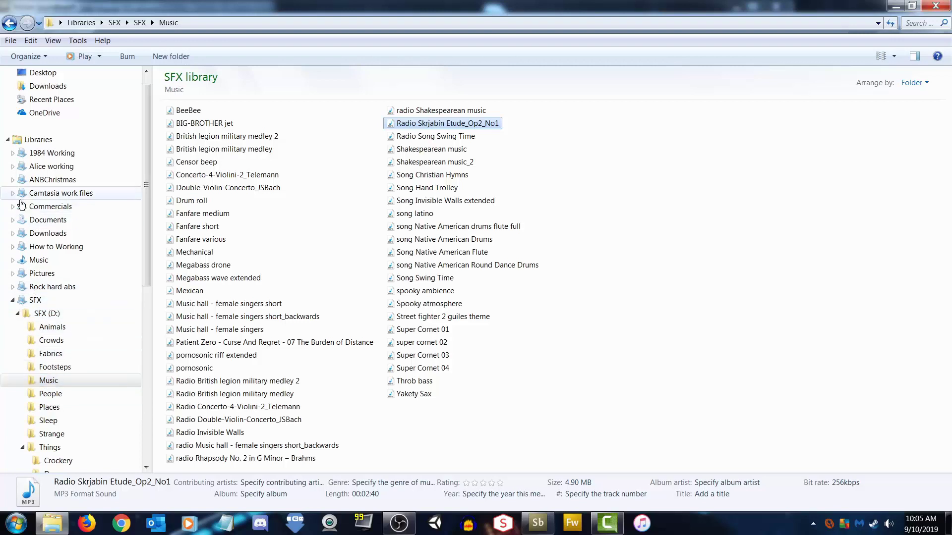
left_click(12, 260)
left_click(18, 274)
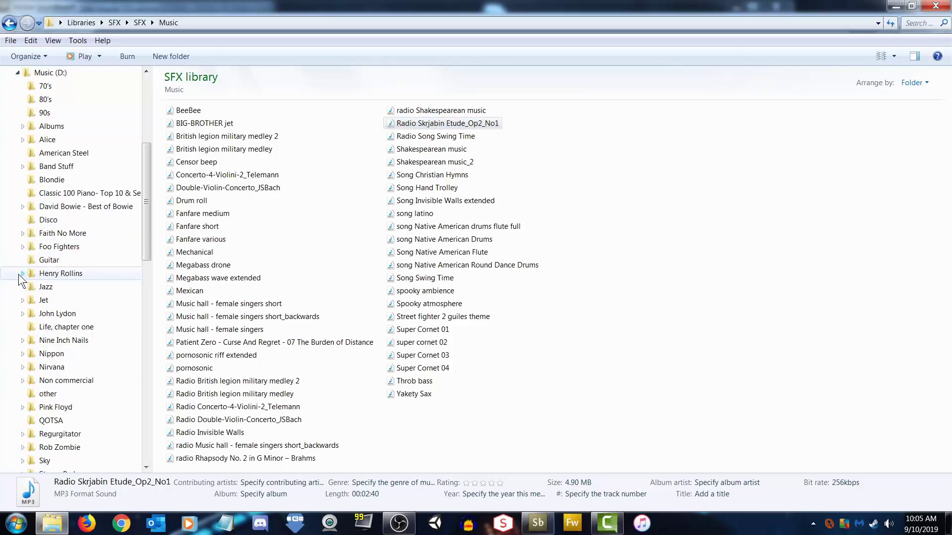
left_click(43, 300)
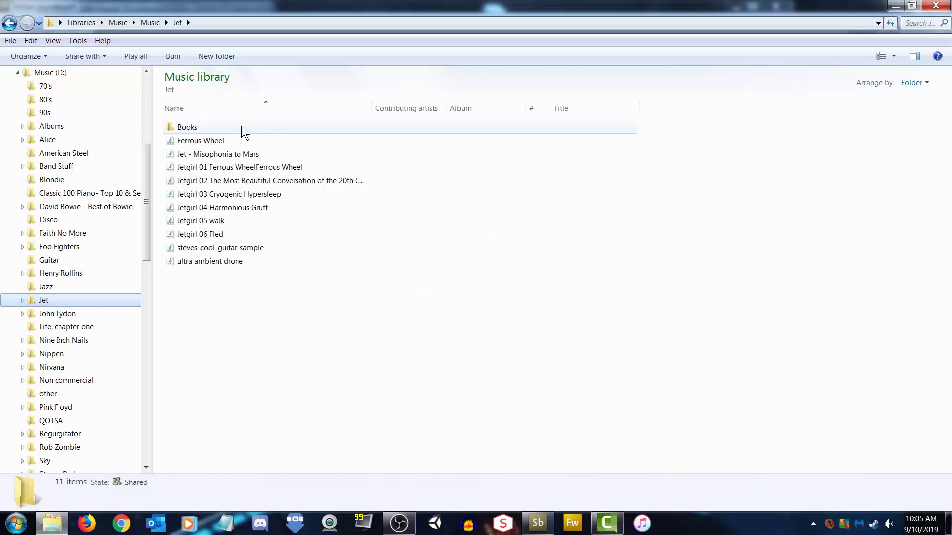
left_click_drag(250, 141, 460, 290)
Audition Ferrous Wheel.wav from about 0:27 and from the start of its louder second section, stopping playback at about 1:19
left_click(461, 262)
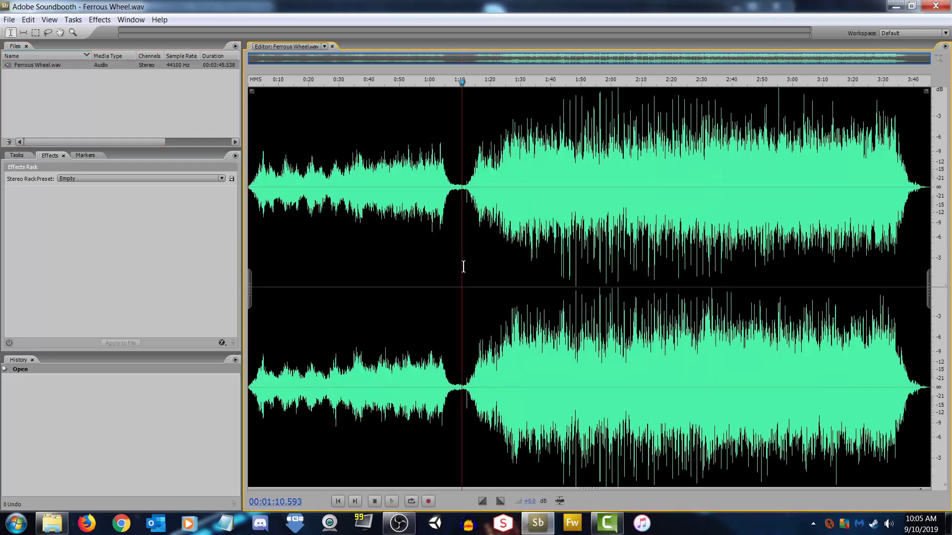
left_click(331, 169)
key("space")
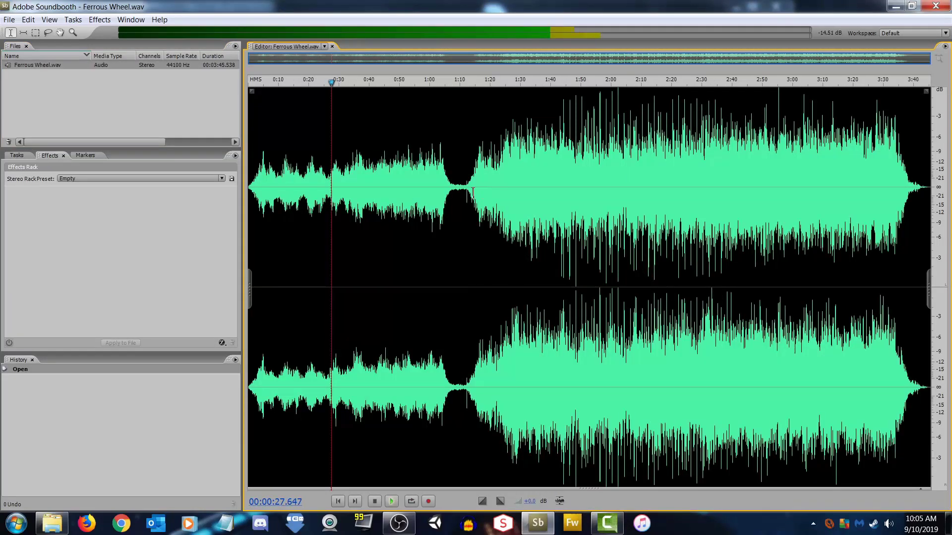
left_click(480, 176)
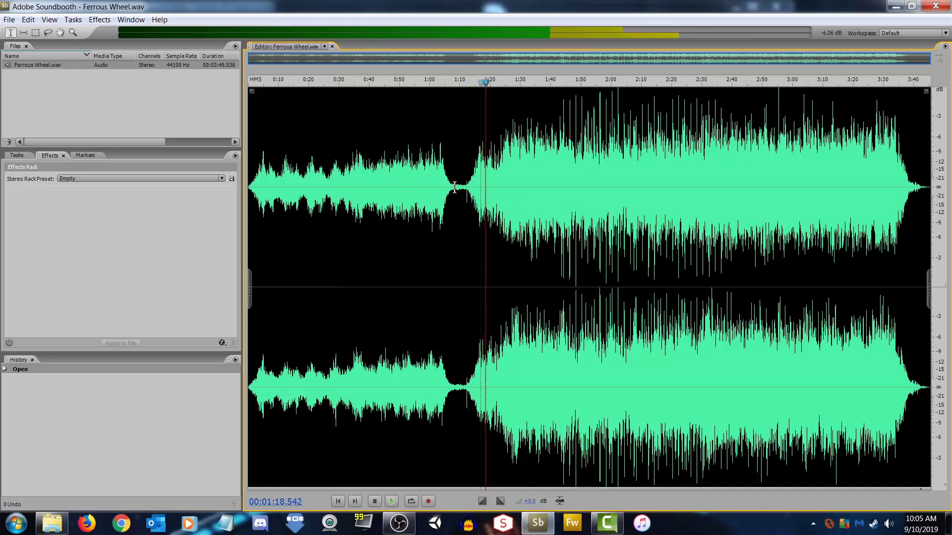
key("space")
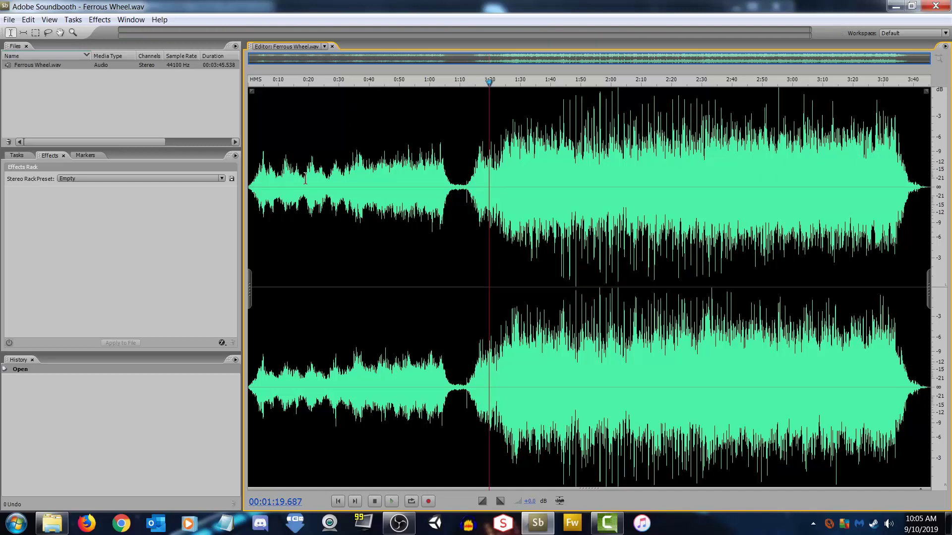
Close Ferrous Wheel.wav without applying an effects preset and minimize Soundbooth to return to the Jet folder
left_click(188, 178)
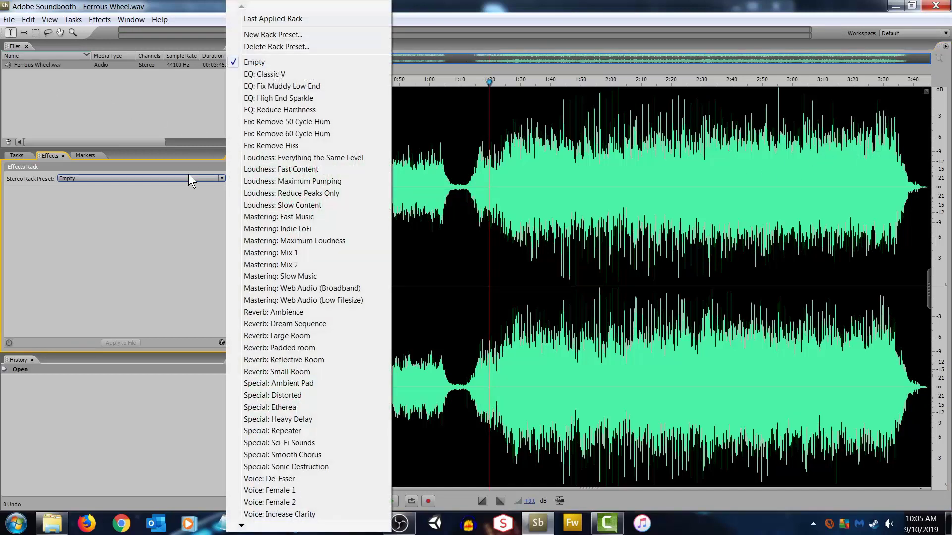
left_click(139, 254)
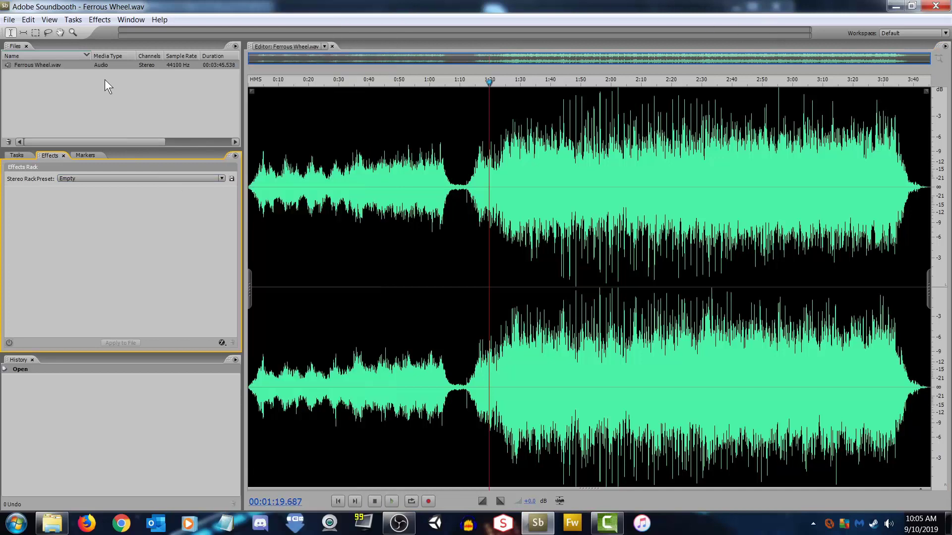
left_click(97, 66)
key("ctrl+w")
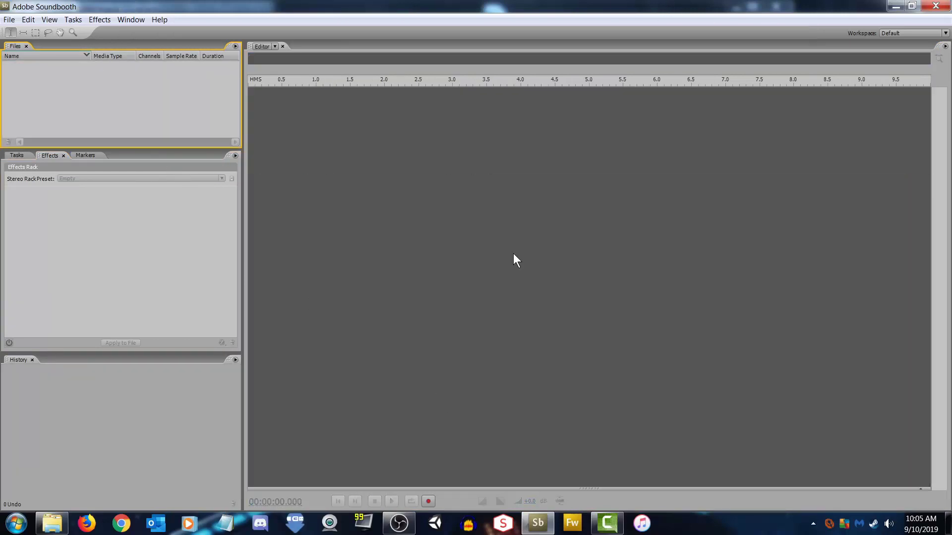
left_click(896, 6)
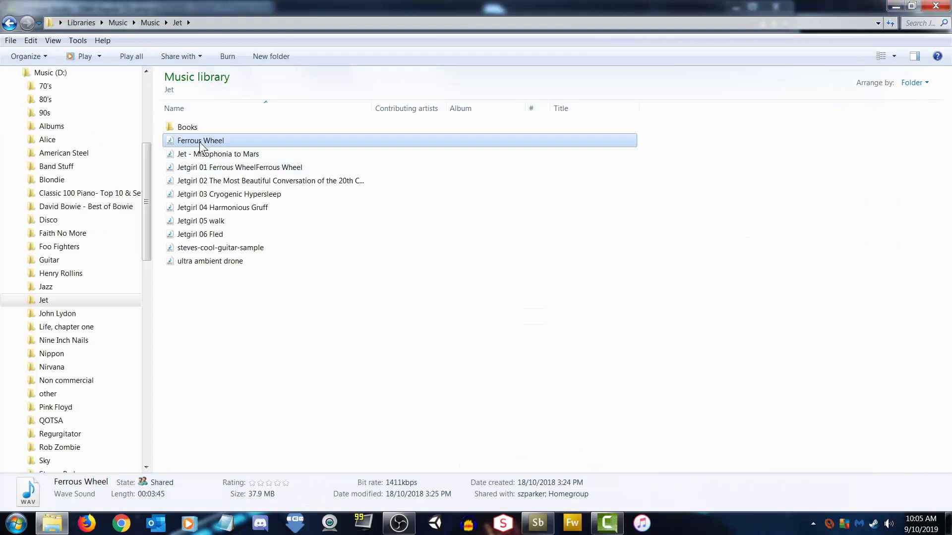
Import Ferrous Wheel from the Jet folder into the Camtasia project and place it on Track 5 starting just before 0:17:52:23
left_click_drag(201, 144, 292, 128)
left_click_drag(167, 115, 324, 300)
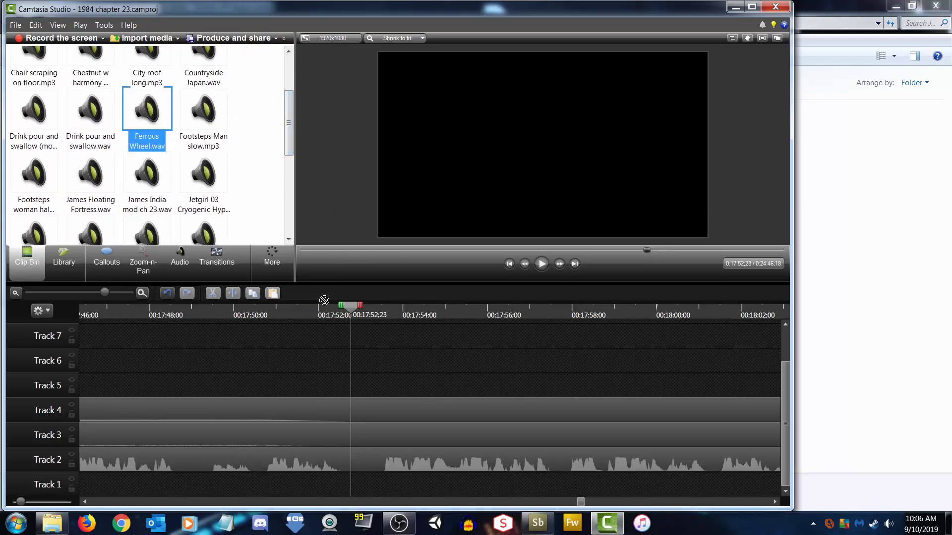
left_click_drag(368, 379, 434, 388)
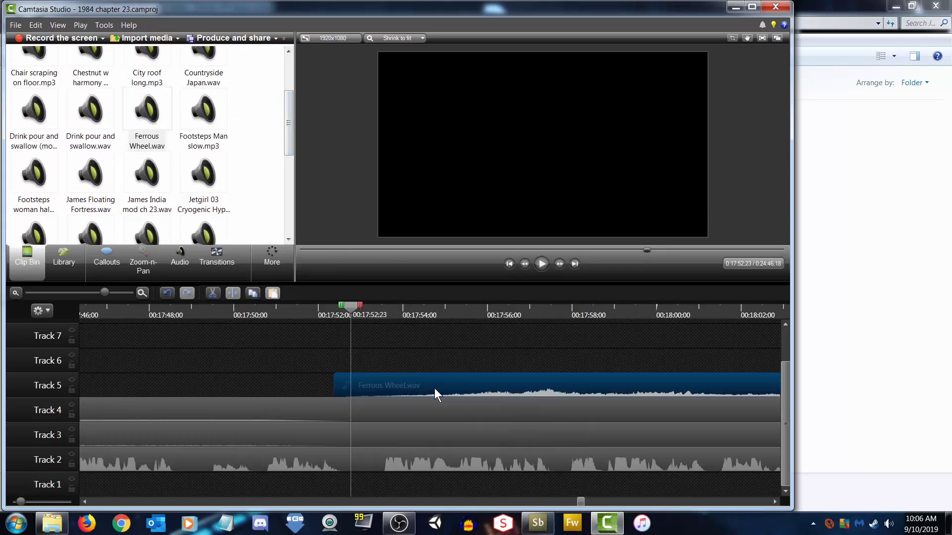
Play the timeline from 0:17:52:23 to review the Ferrous Wheel.wav music on Track 5 under the narration
left_click(541, 263)
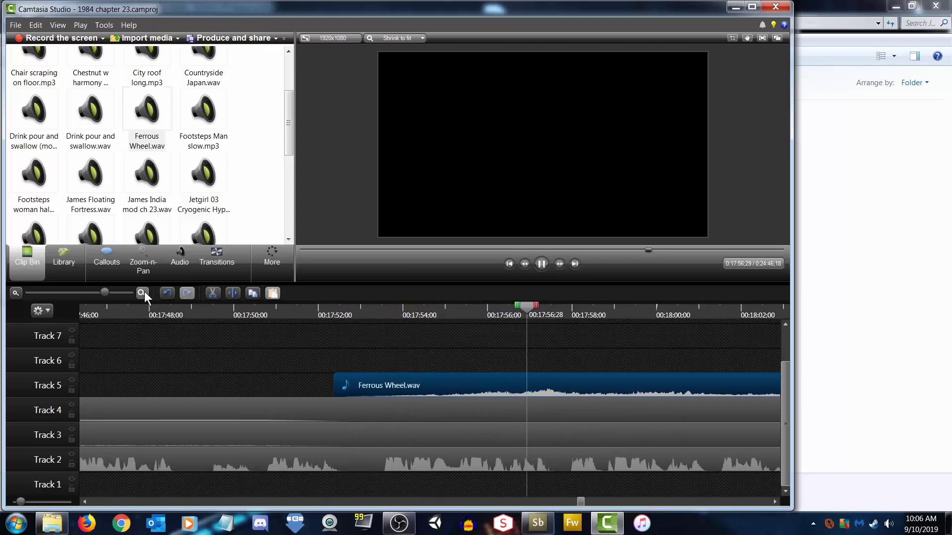
left_click_drag(108, 292, 90, 293)
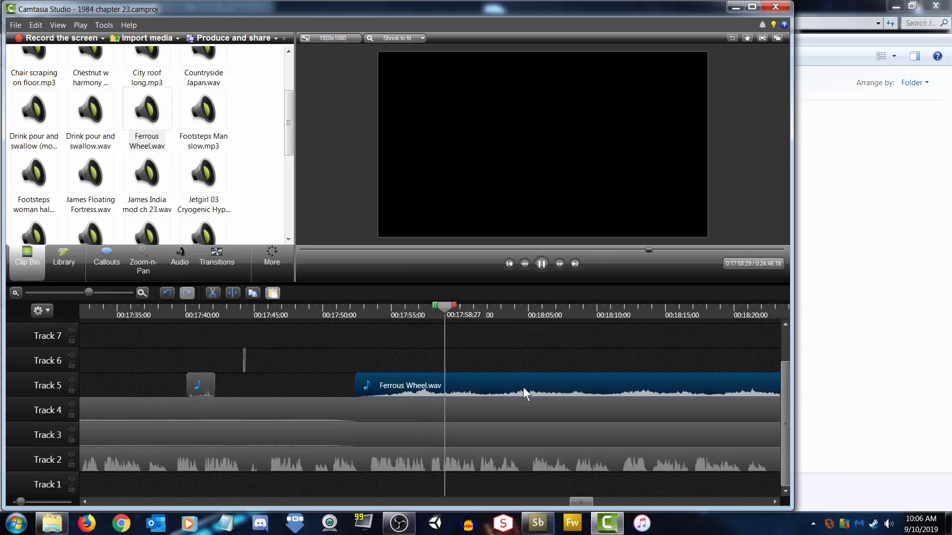
left_click_drag(582, 501, 593, 501)
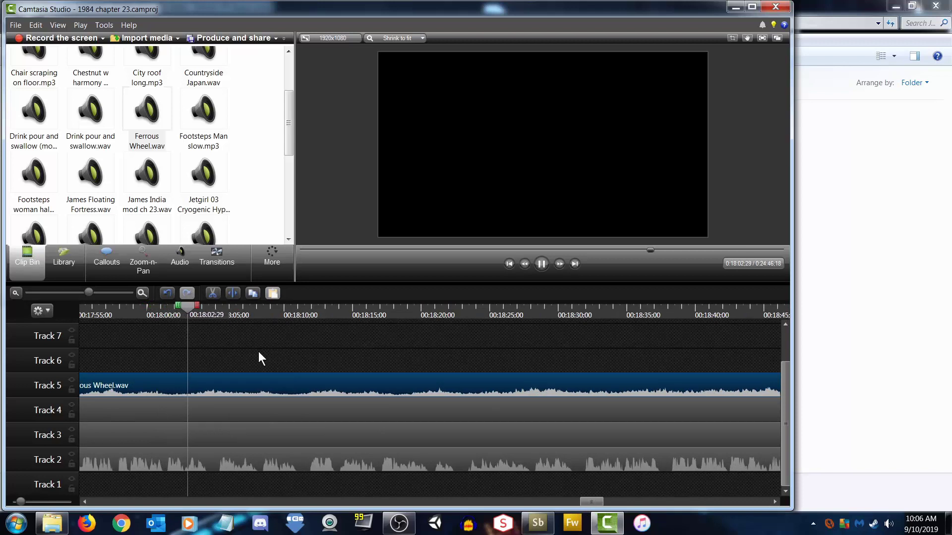
Pause playback, move the timeline playhead back to 0:17:58;25 and briefly check the streaming and recording window
left_click(212, 310)
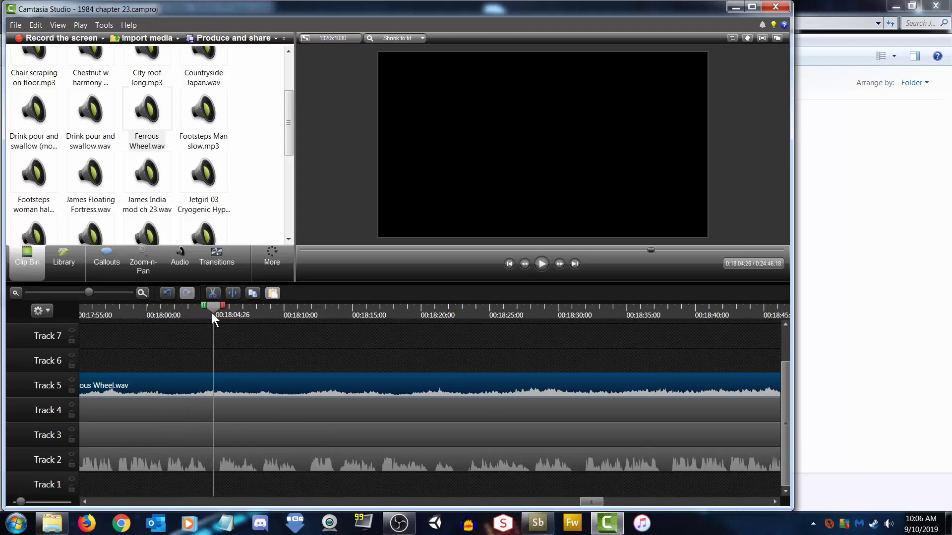
left_click_drag(214, 306, 132, 317)
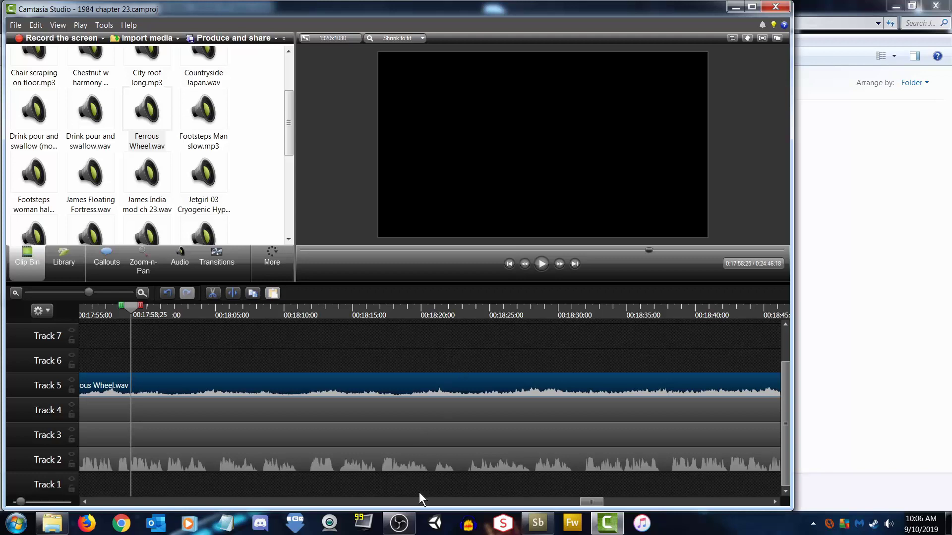
left_click(399, 523)
left_click(613, 527)
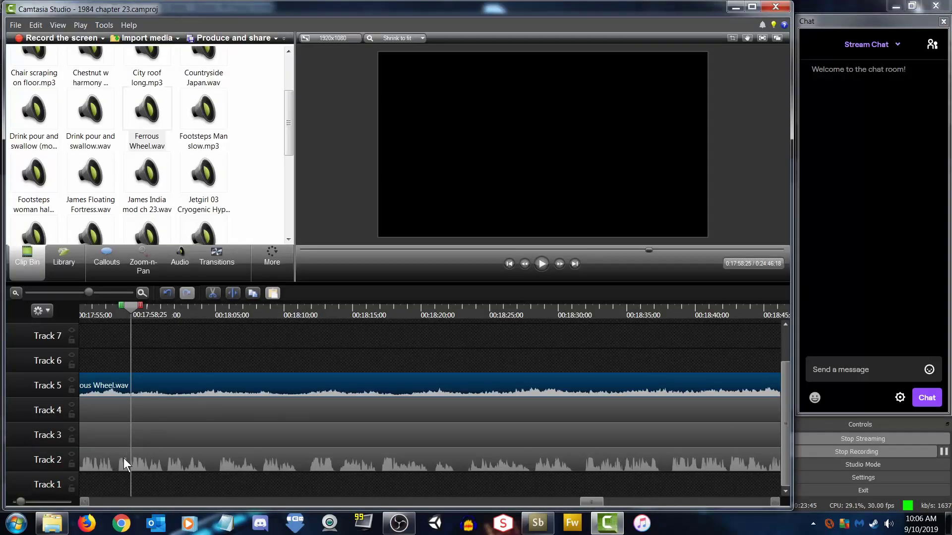
Open YouTube in Firefox and, back in Camtasia Studio, zoom out the timeline around the start of the Ferrous Wheel.wav clip
left_click(93, 527)
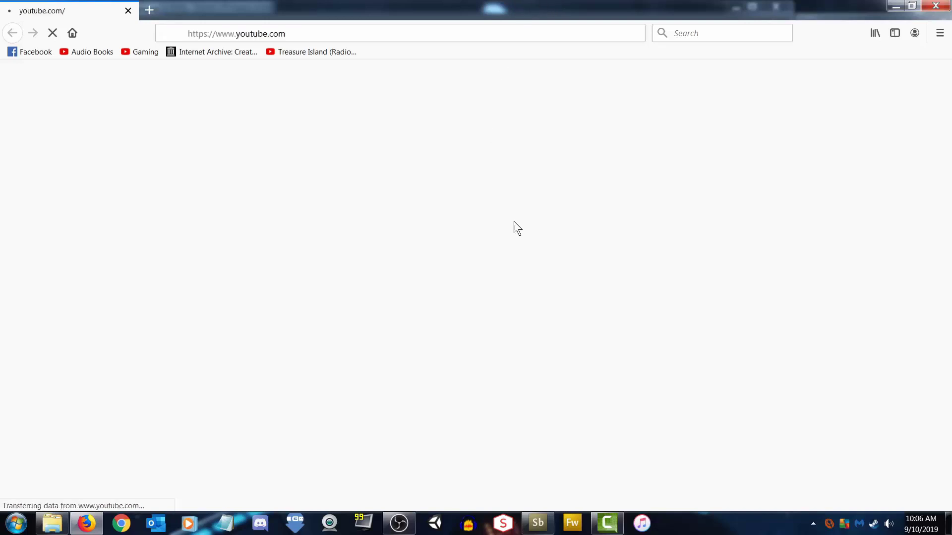
left_click(607, 523)
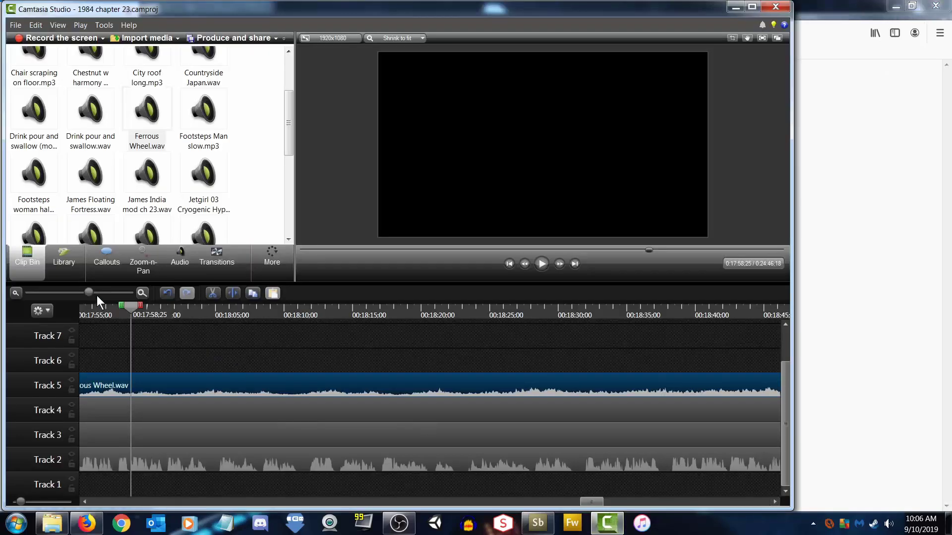
left_click_drag(89, 292, 77, 294)
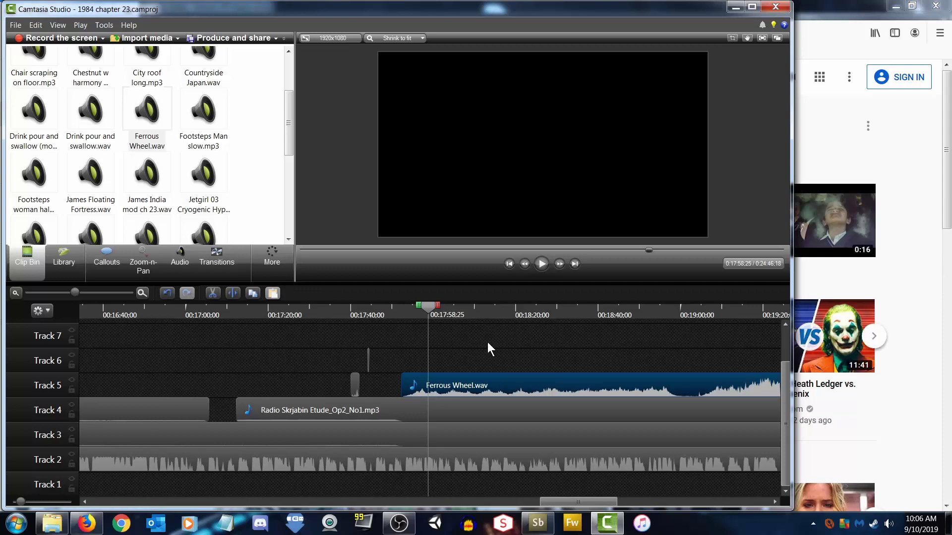
Switch to Firefox and search YouTube for "sfx rolling dice"
left_click(843, 7)
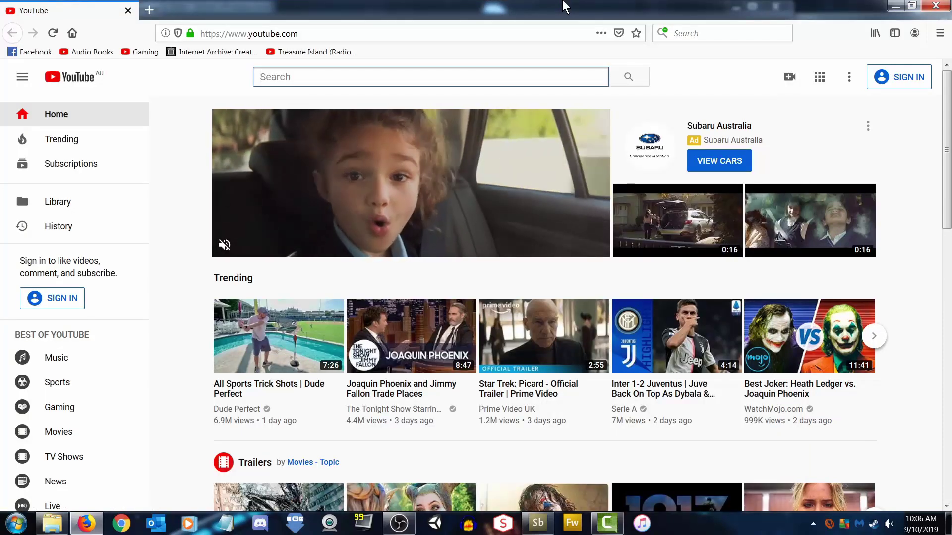
type("rolling dice")
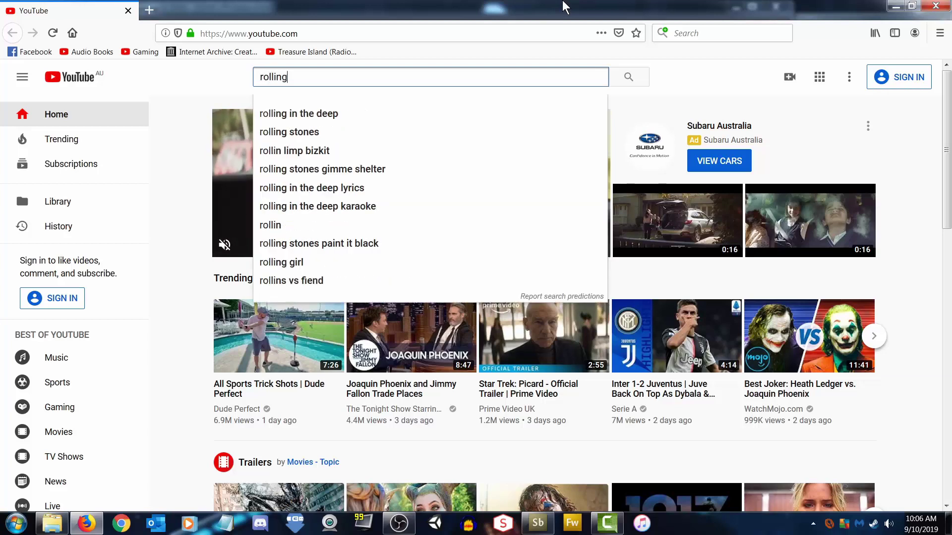
key("Return")
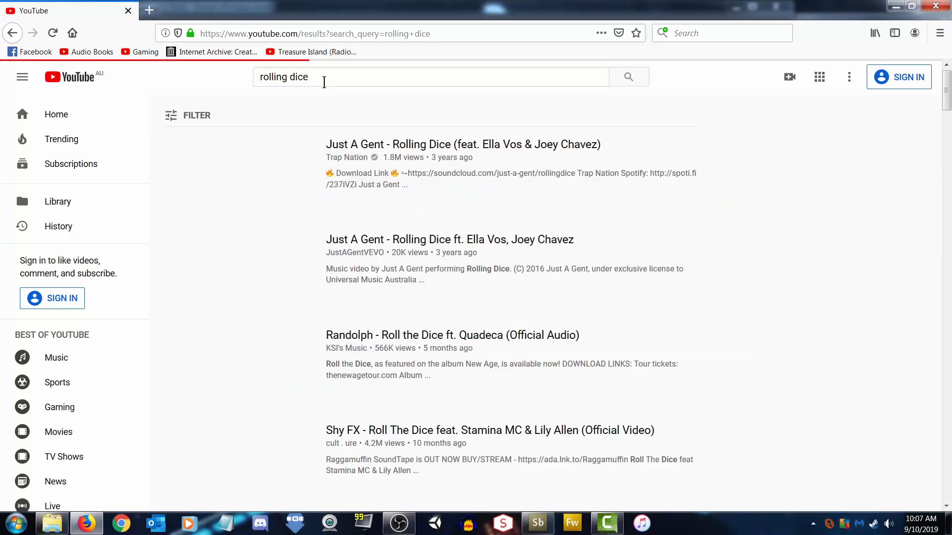
left_click(327, 75)
key("Home")
type("sfx")
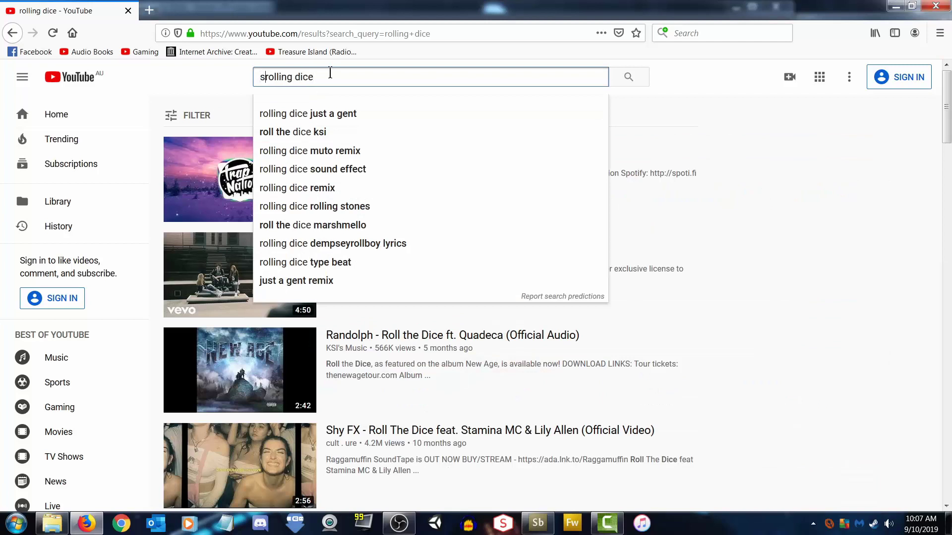
key("Return")
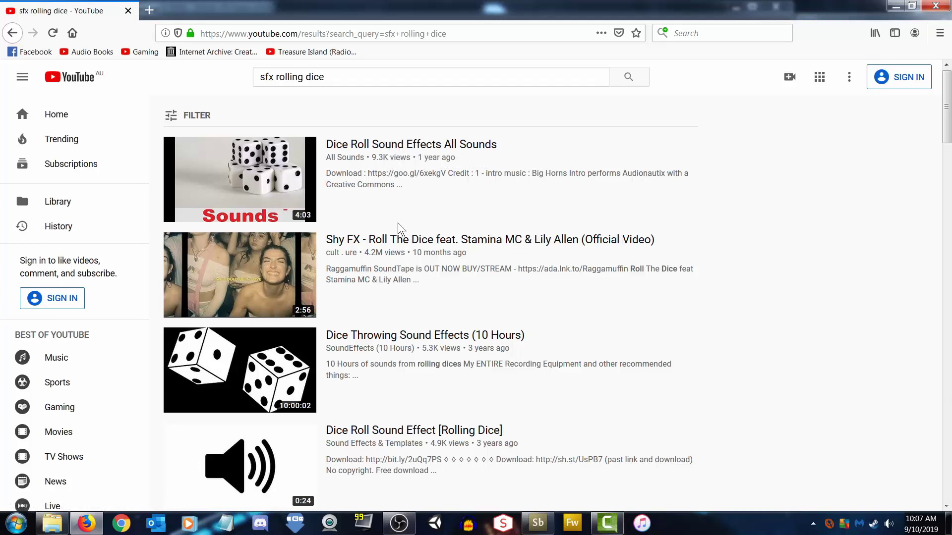
Examine the search results for a suitable dice-rolling sound effect video
scroll(850, 347, "down", 2)
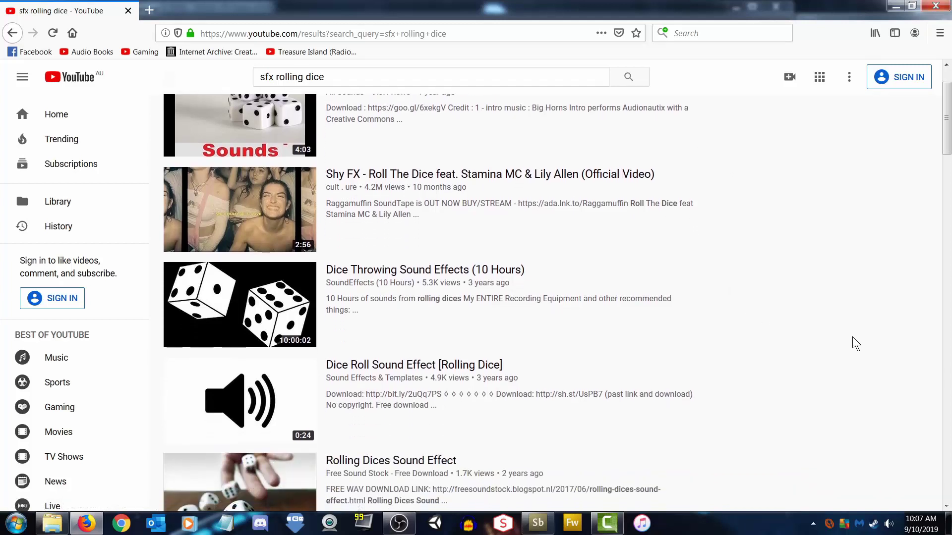
scroll(854, 340, "up", 2)
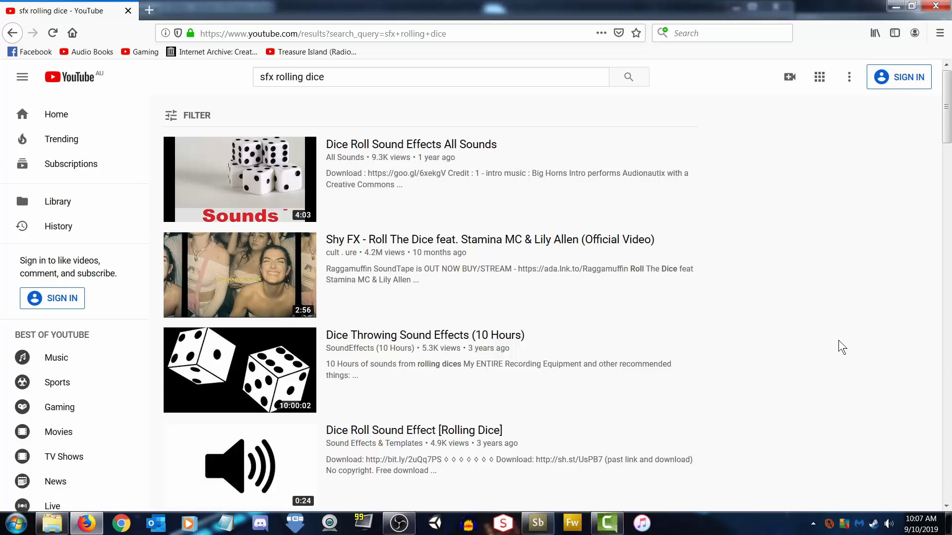
scroll(816, 331, "down", 6)
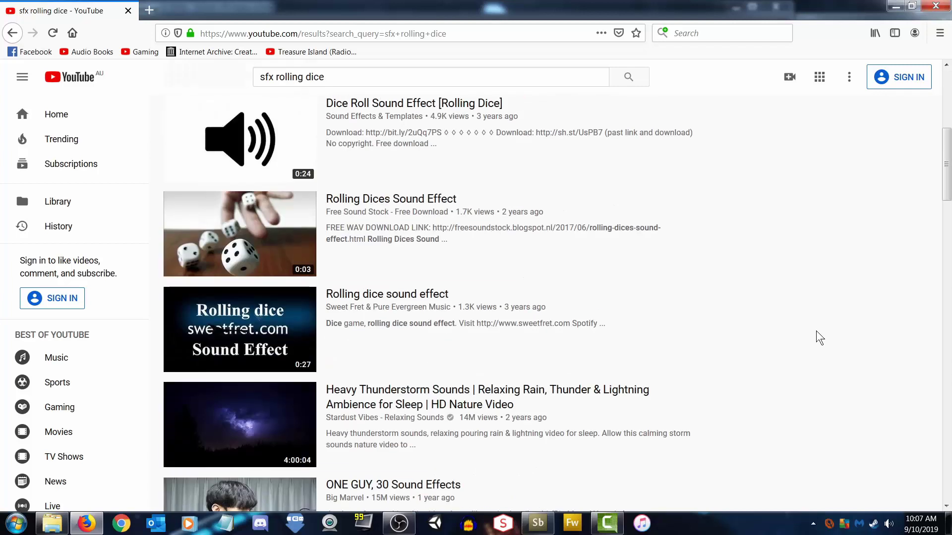
scroll(815, 332, "up", 6)
scroll(816, 331, "down", 4)
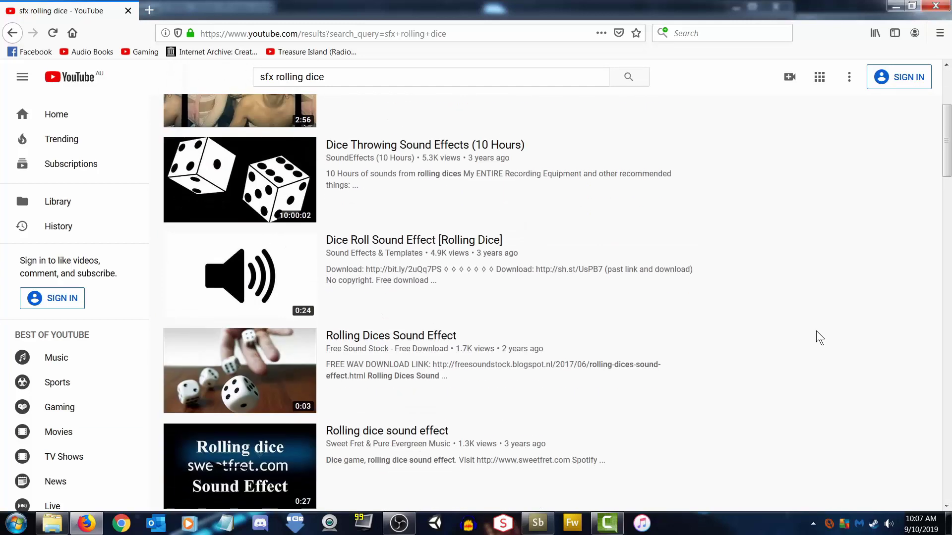
scroll(815, 331, "up", 4)
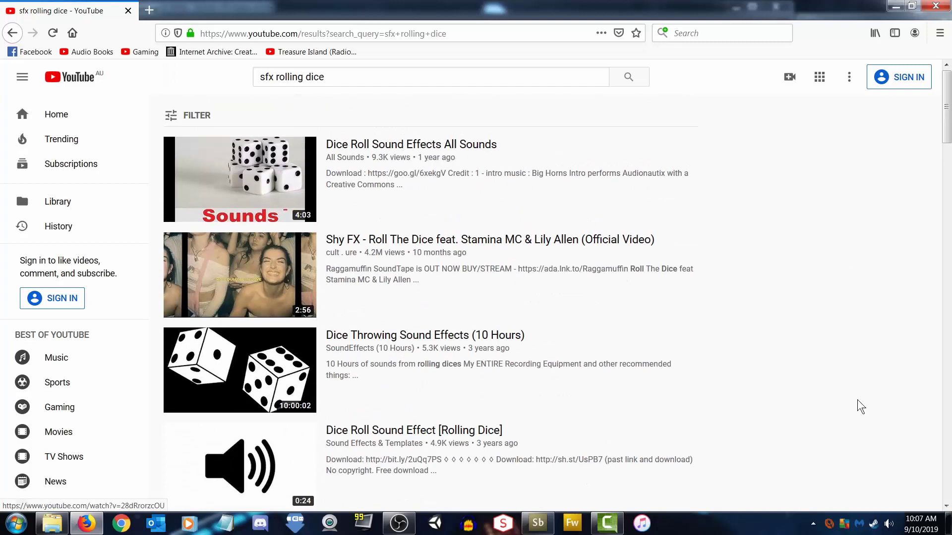
scroll(804, 390, "down", 5)
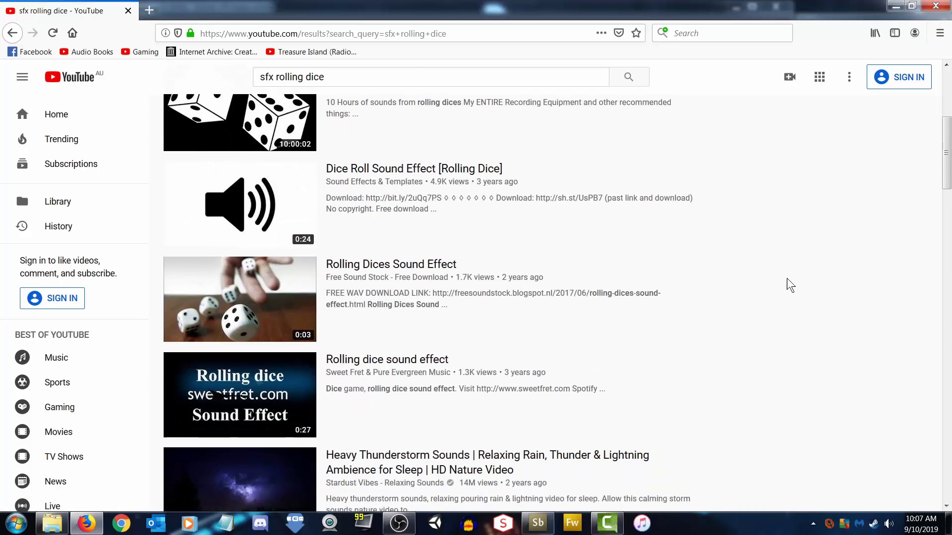
scroll(790, 281, "up", 5)
scroll(790, 278, "down", 6)
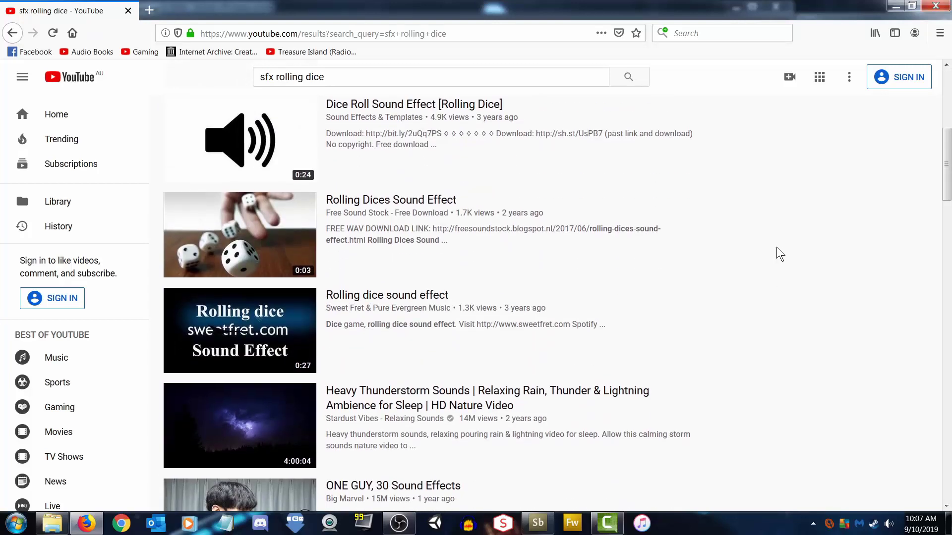
scroll(778, 253, "up", 3)
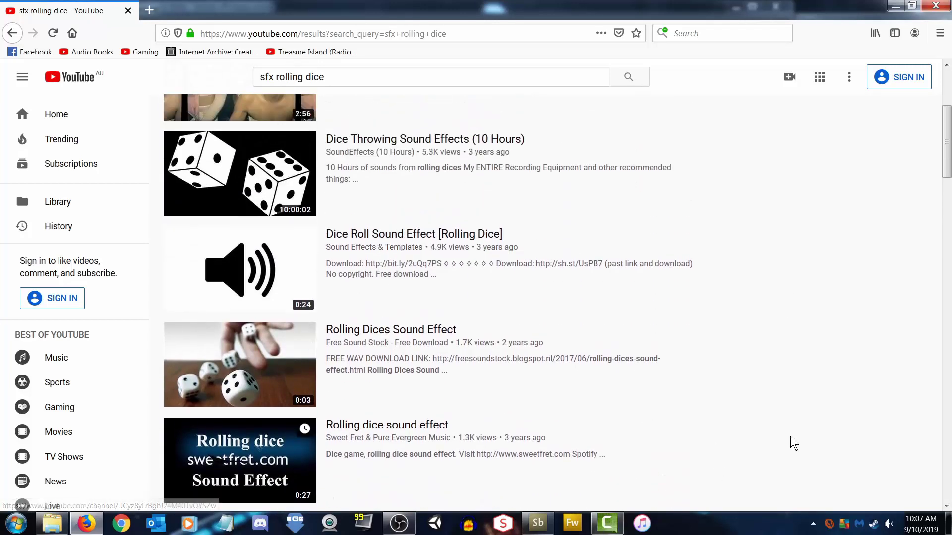
scroll(820, 337, "down", 3)
scroll(819, 334, "up", 6)
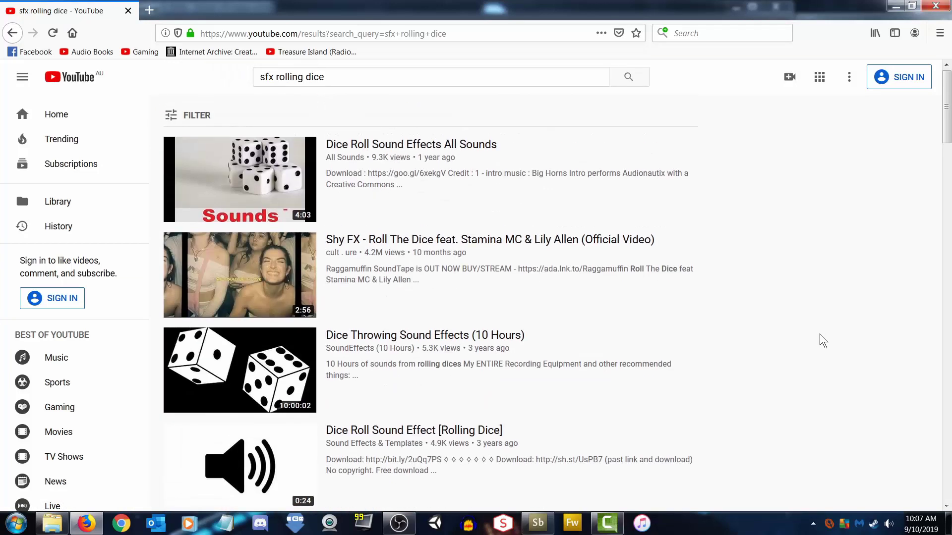
scroll(816, 337, "down", 4)
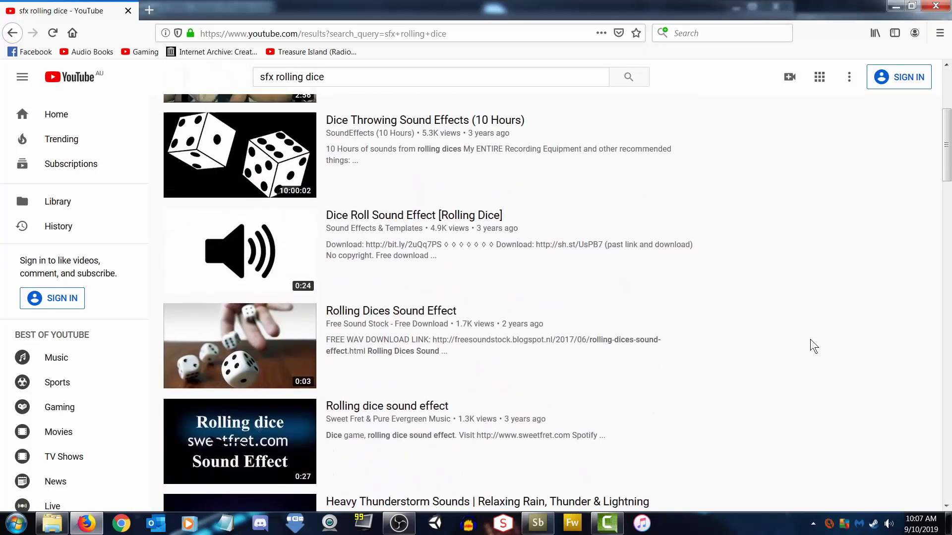
scroll(810, 340, "up", 2)
Open "Dice Roll Sound Effect [Rolling Dice]" and "Rolling Dices Sound Effect" in new tabs, listening to and closing the latter
middle_click(405, 302)
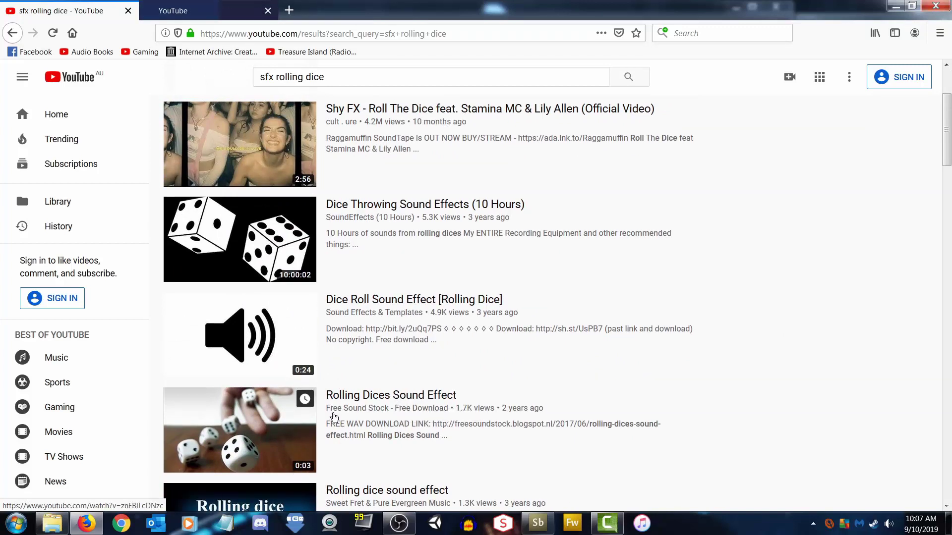
middle_click(387, 396)
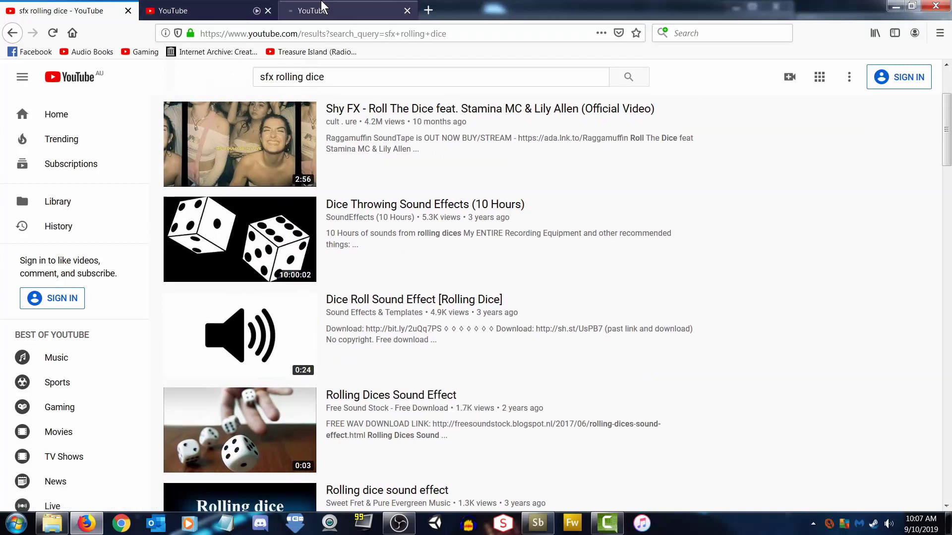
left_click(322, 11)
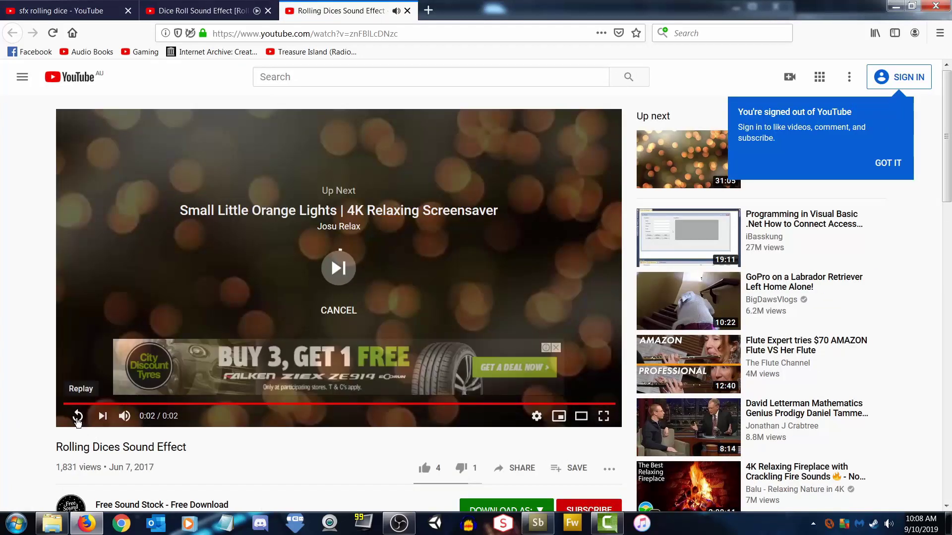
middle_click(349, 14)
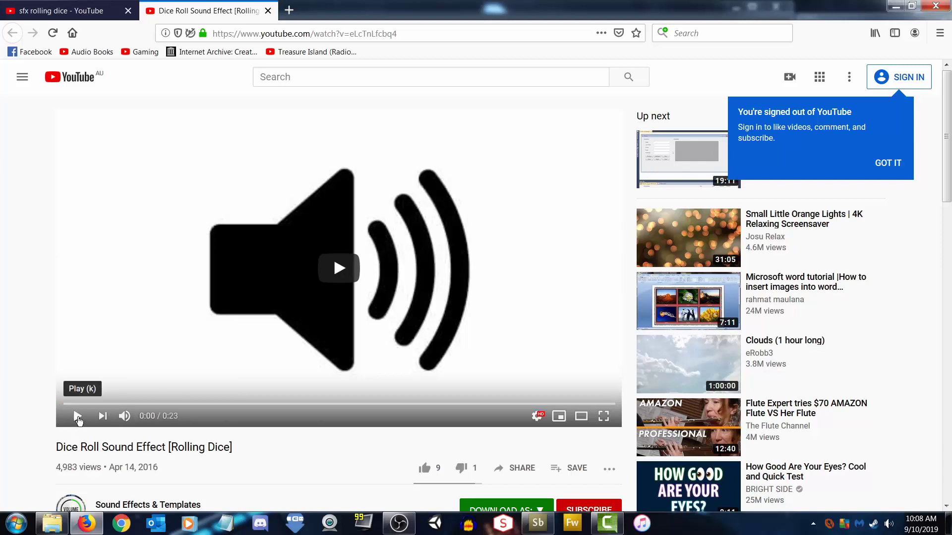
Listen to the "Dice Roll Sound Effect [Rolling Dice]" video, jumping between its sections, and pause it at 0:11
left_click(78, 417)
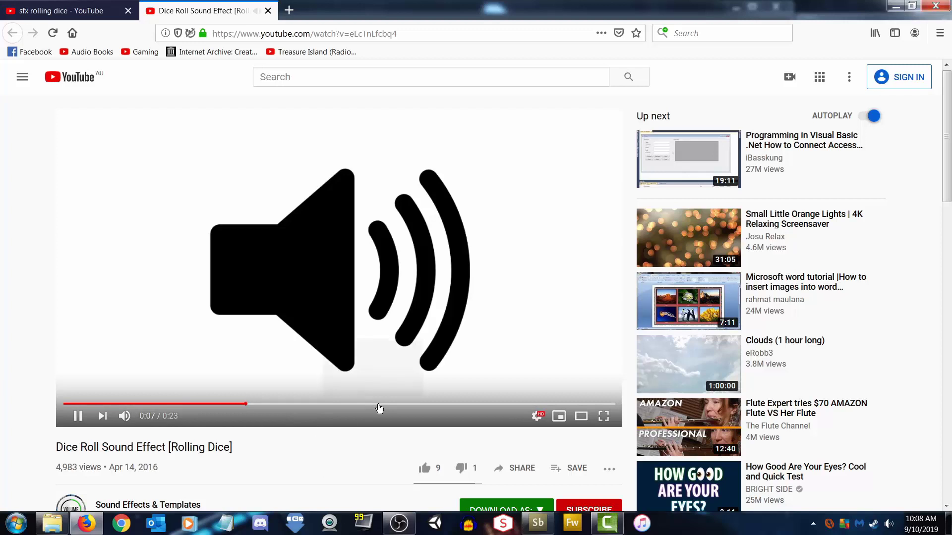
left_click_drag(390, 405, 303, 406)
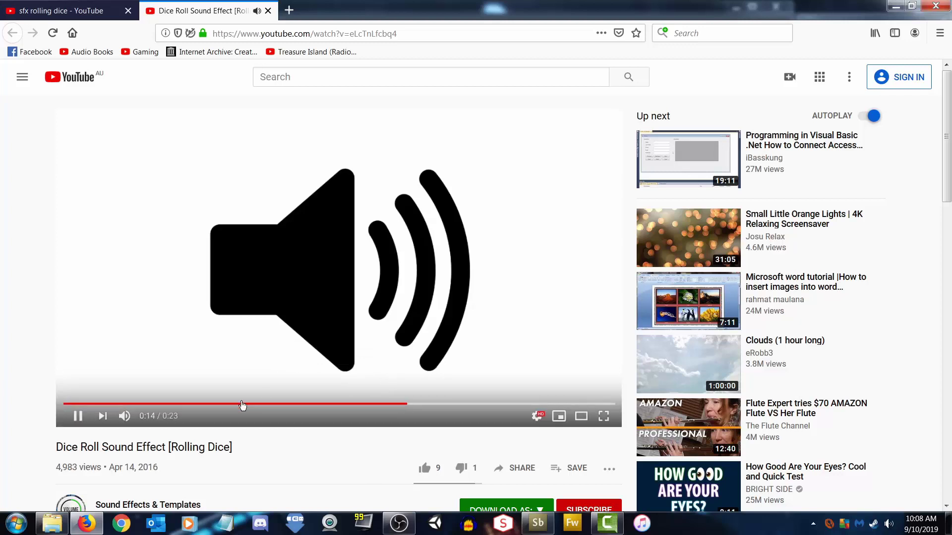
left_click(218, 405)
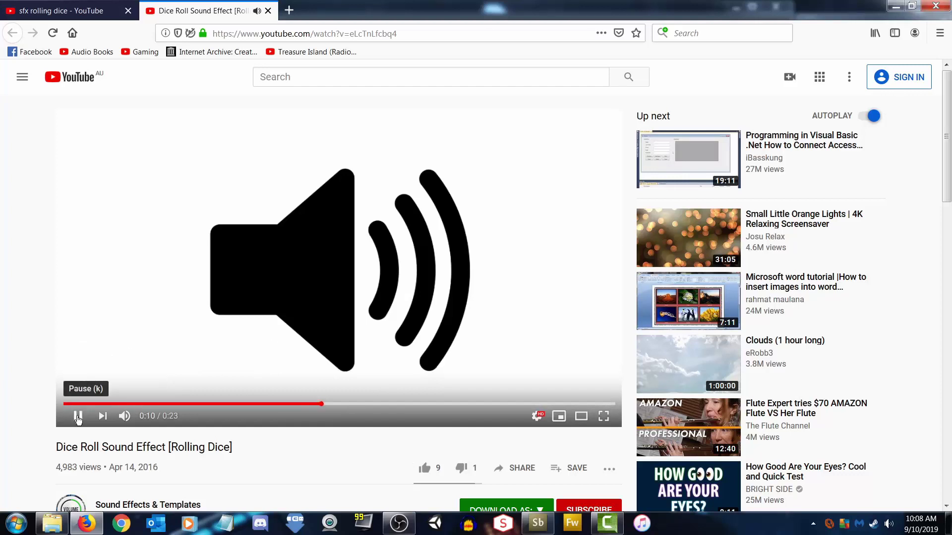
left_click(78, 419)
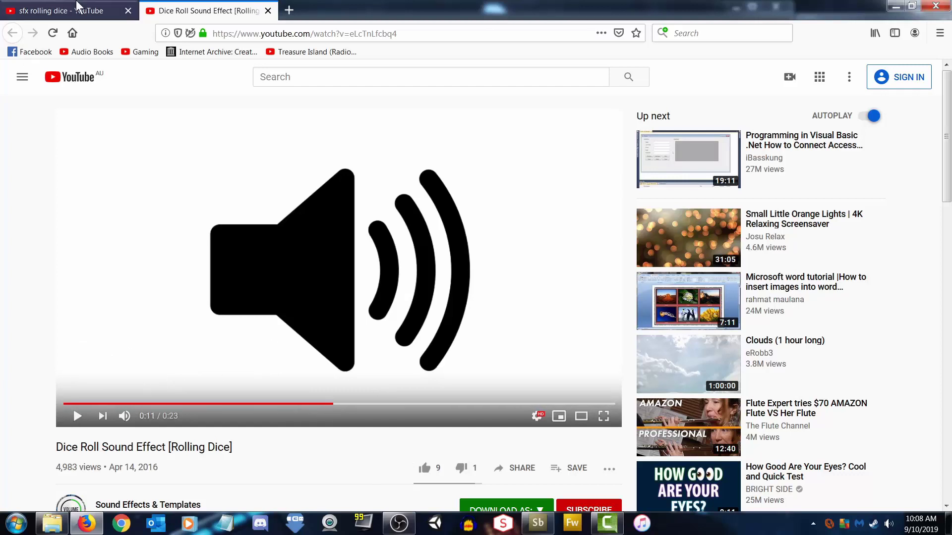
Open the "Rolling dice sound effect" result from the sfx search in a new tab, play it and view its description
left_click(63, 15)
scroll(727, 356, "down", 5)
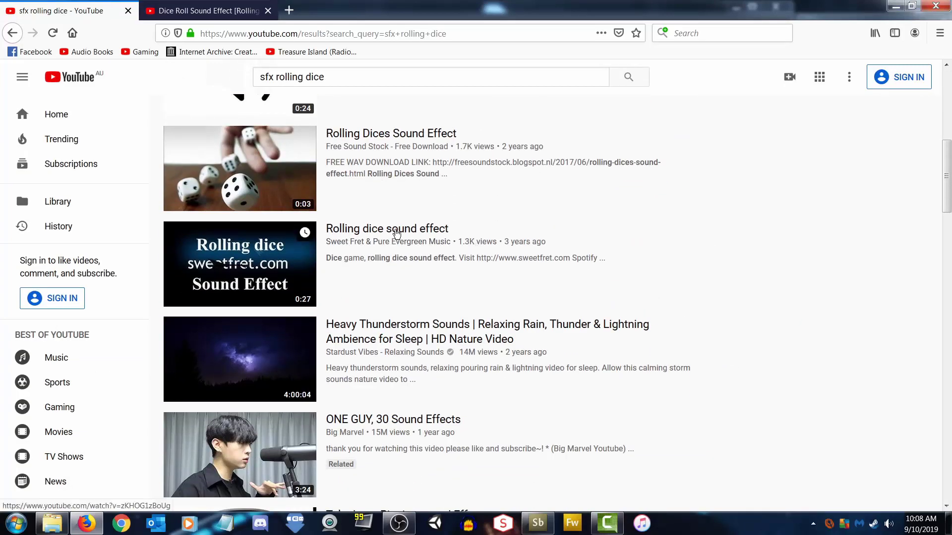
scroll(684, 255, "up", 3)
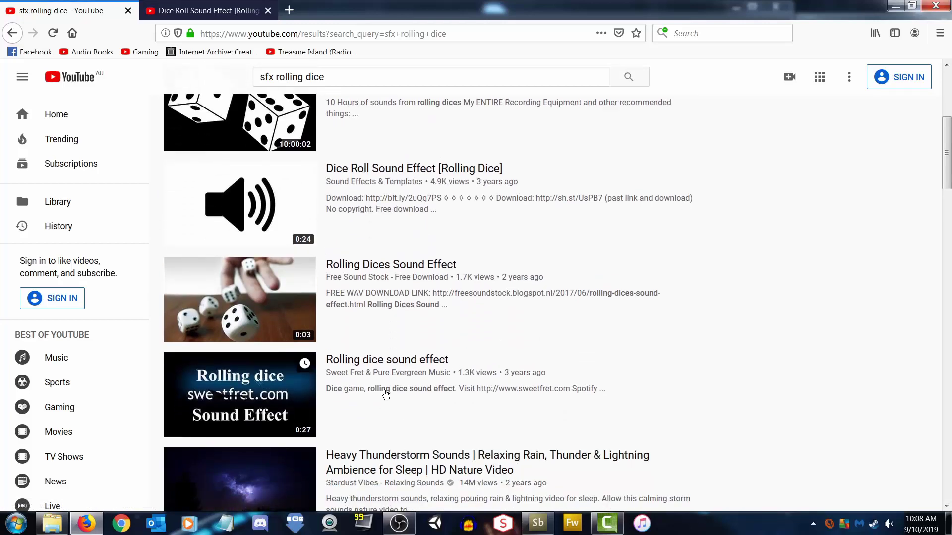
middle_click(389, 358)
left_click(191, 10)
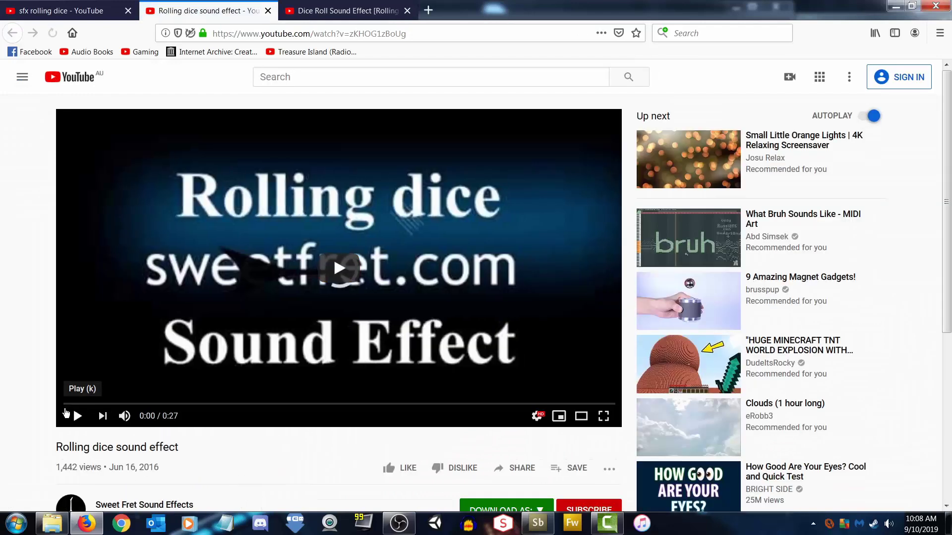
left_click(82, 416)
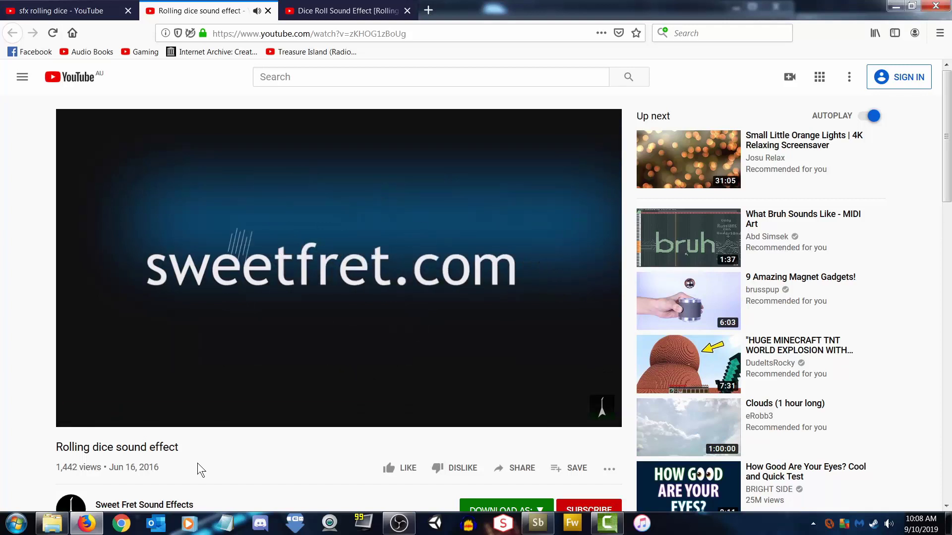
mouse_move(75, 416)
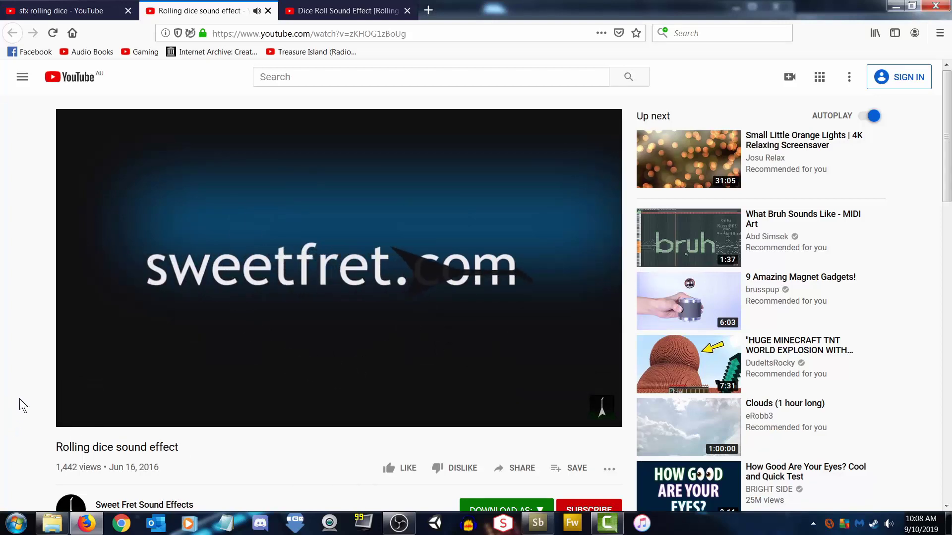
scroll(19, 398, "down", 3)
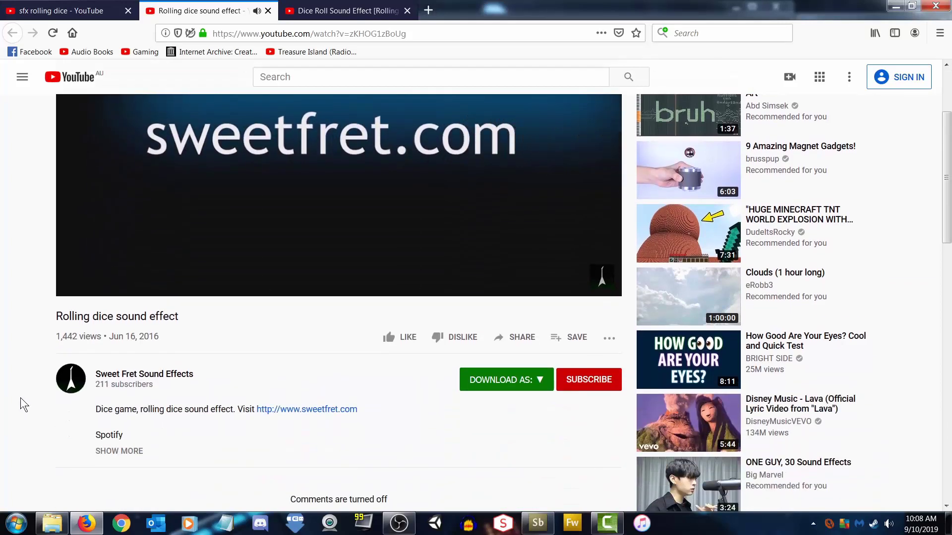
Pause the "Rolling dice sound effect" video and save it as an MP4 in the Downloads folder under its own title
scroll(20, 398, "down", 7)
scroll(19, 398, "up", 9)
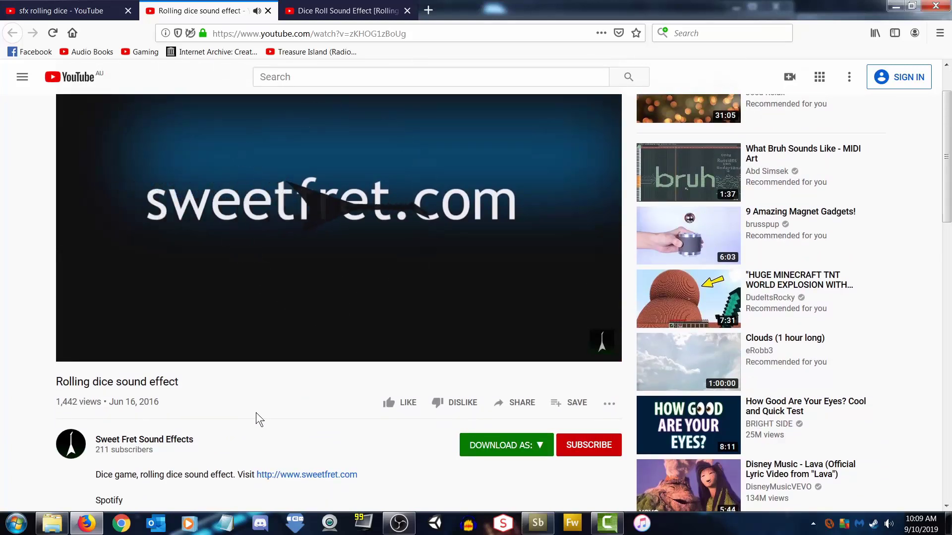
key("space")
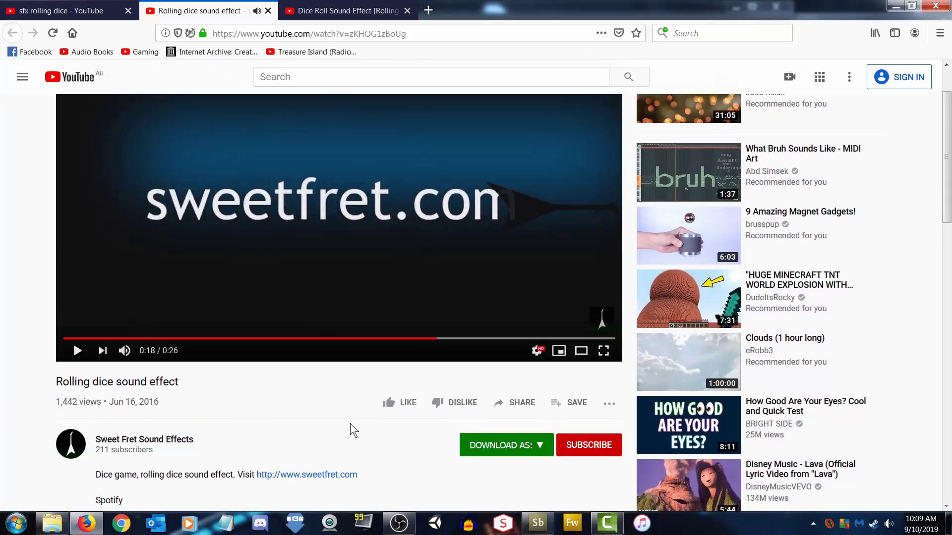
left_click(522, 444)
scroll(396, 426, "down", 2)
scroll(390, 421, "down", 2)
left_click(481, 346)
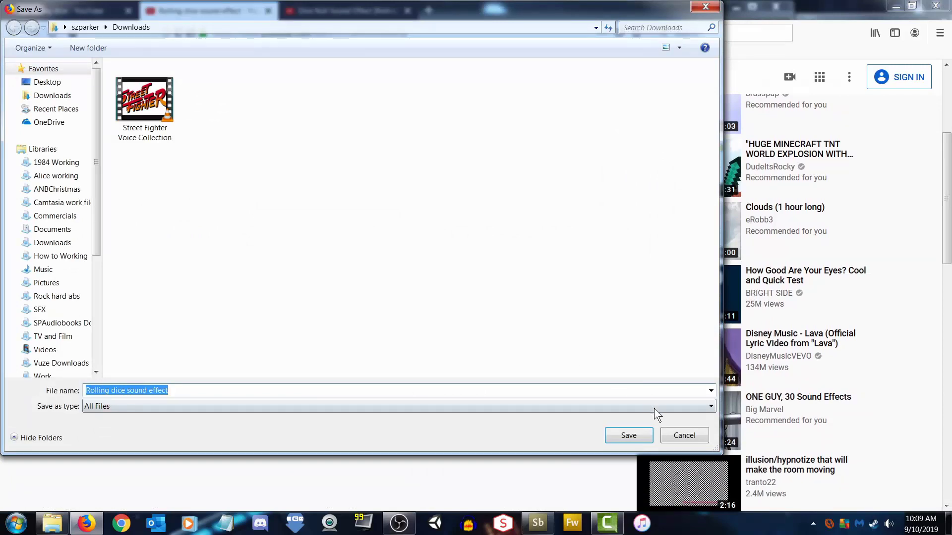
left_click(637, 434)
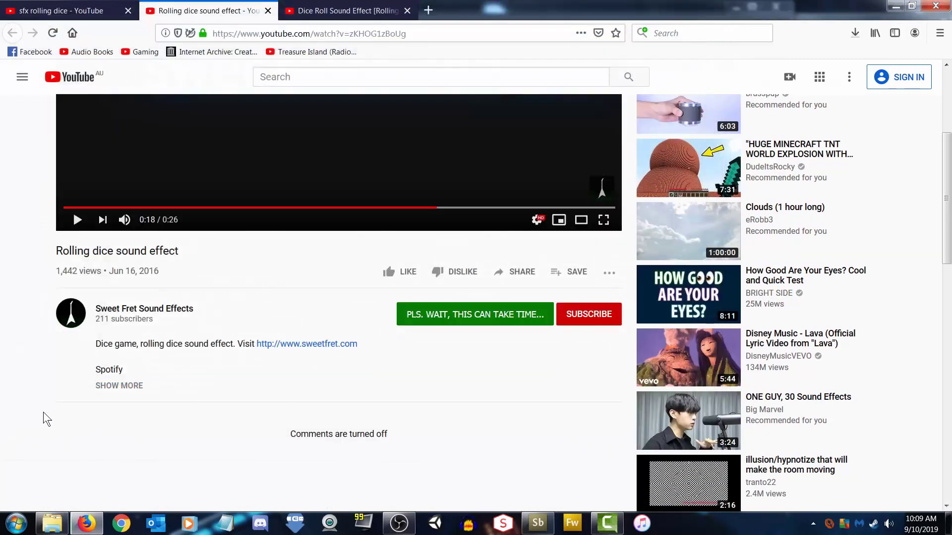
scroll(25, 397, "up", 6)
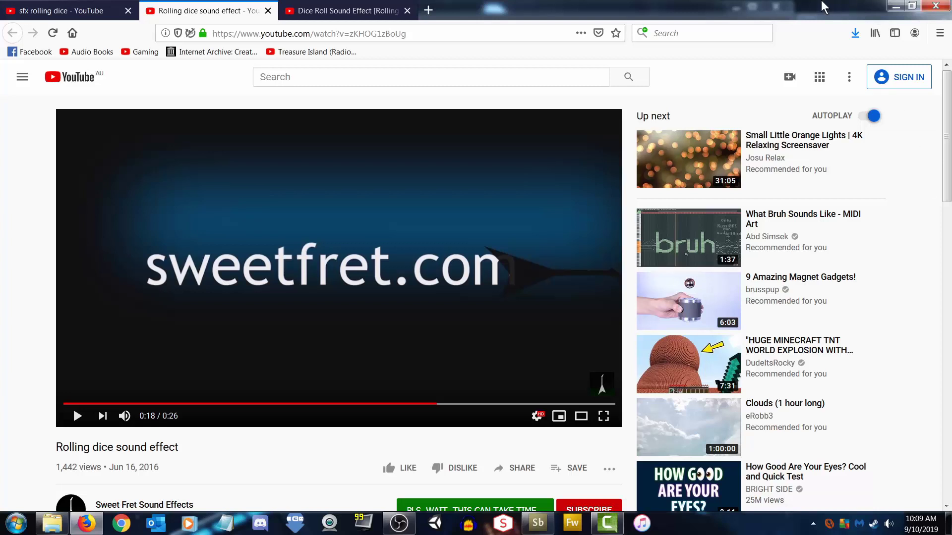
Show the downloaded file in its folder, then switch to Camtasia Studio and create a new project
left_click(855, 33)
left_click(860, 69)
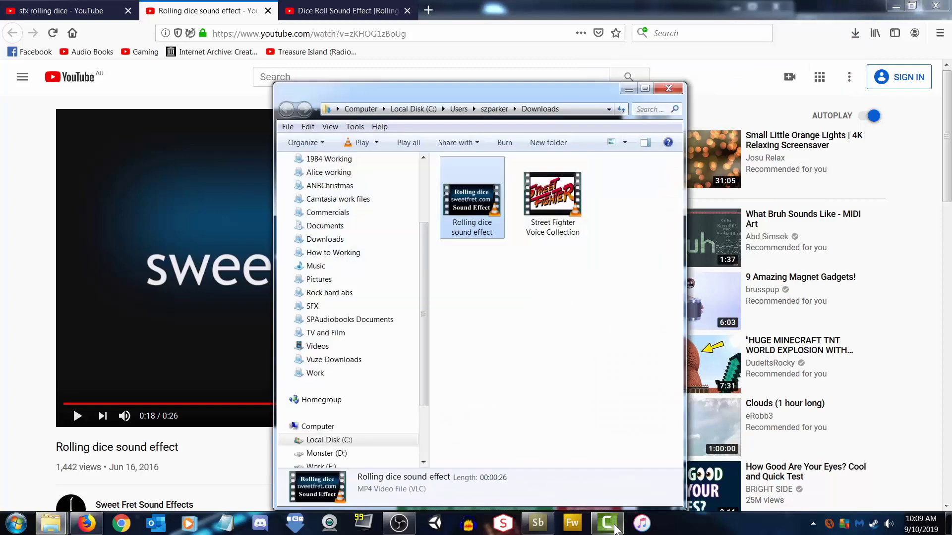
left_click(607, 523)
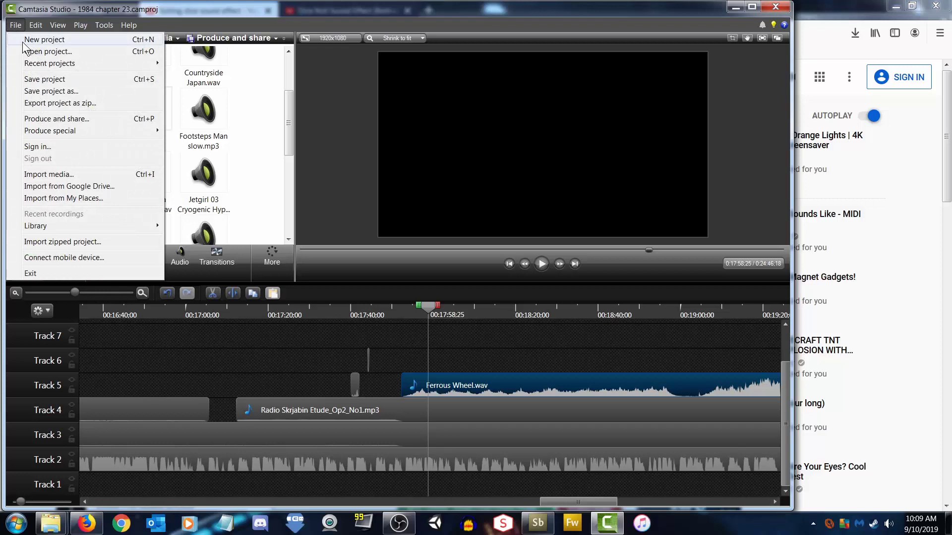
left_click(22, 41)
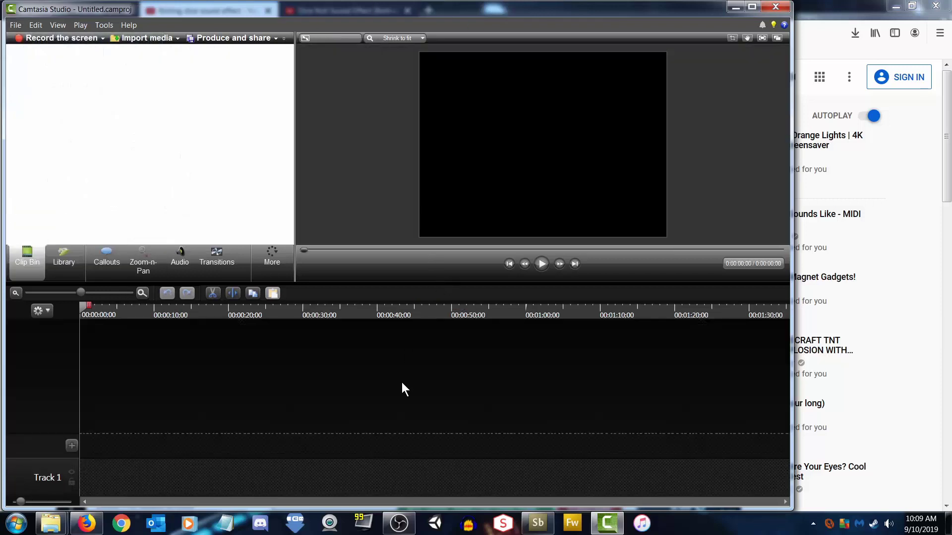
Import the "Rolling dice sound effect" video from the Downloads folder into the new project's clip bin
mouse_move(50, 523)
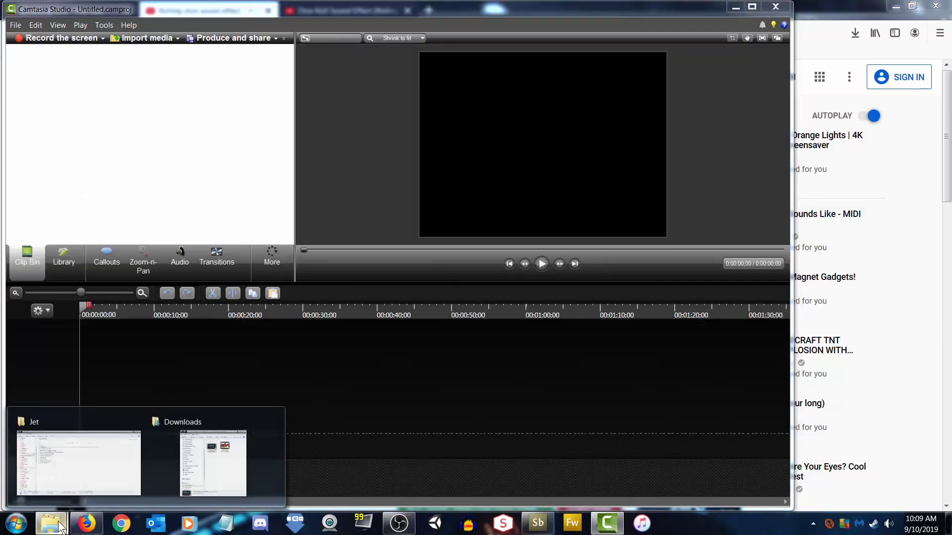
left_click(234, 450)
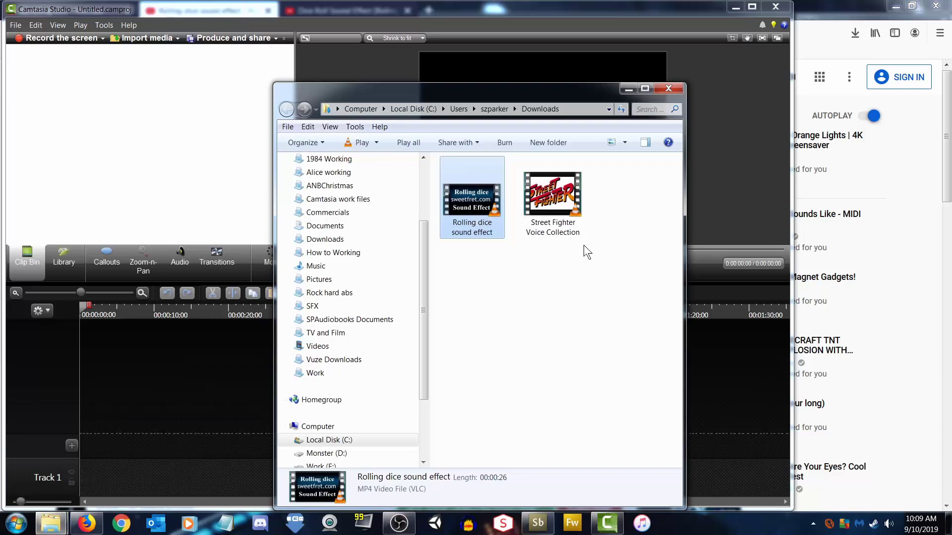
left_click(553, 198)
left_click(467, 183)
left_click_drag(467, 183, 196, 94)
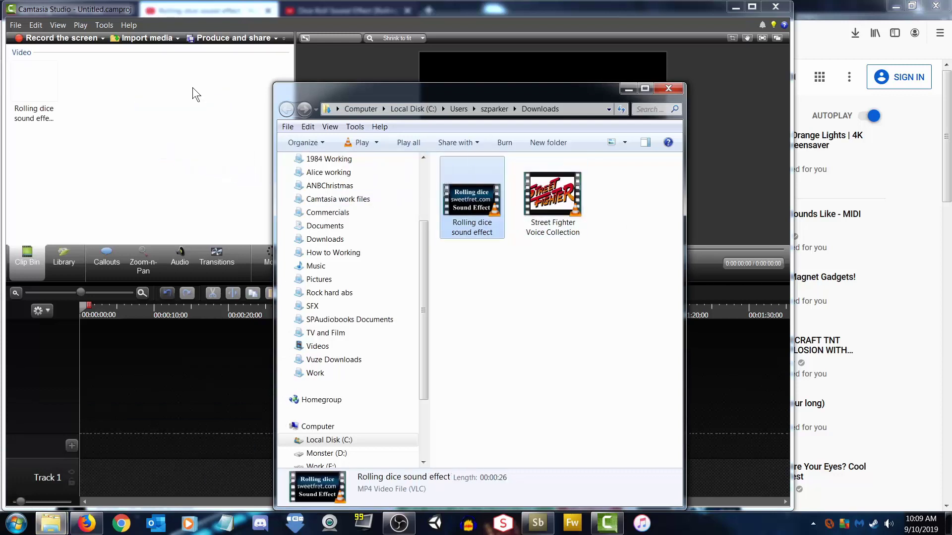
left_click(554, 201)
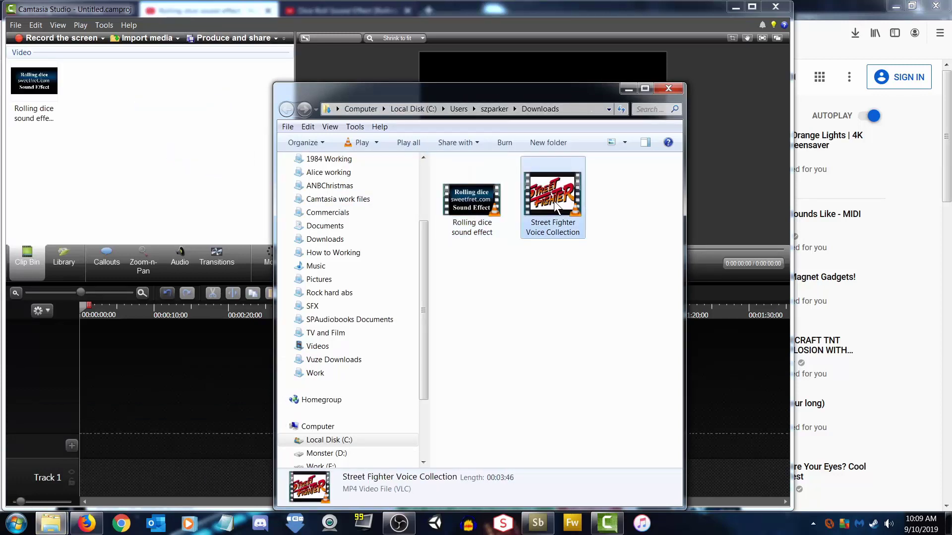
left_click(463, 186)
Place the Rolling dice sound effect.mp4 clip at the start of Track 1 in Camtasia Studio
left_click(392, 26)
left_click(24, 79)
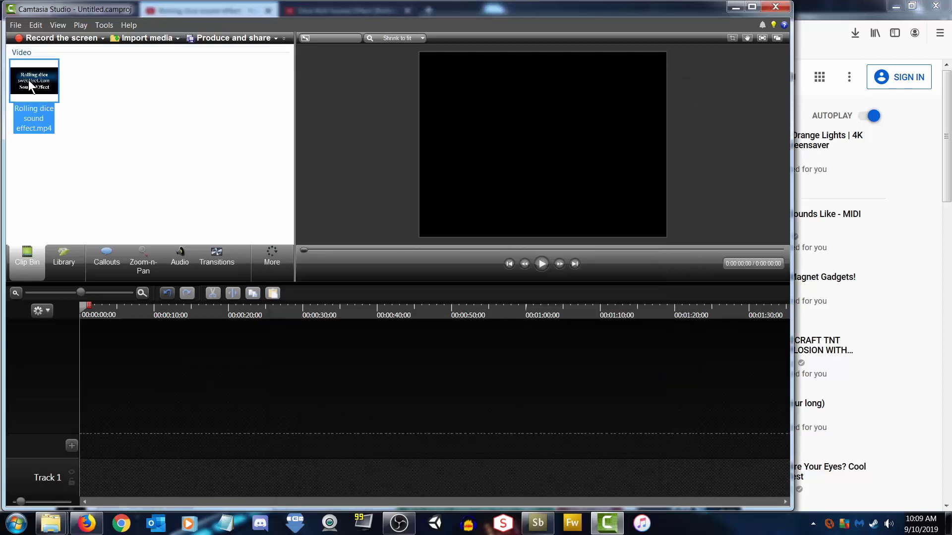
left_click_drag(105, 484, 273, 485)
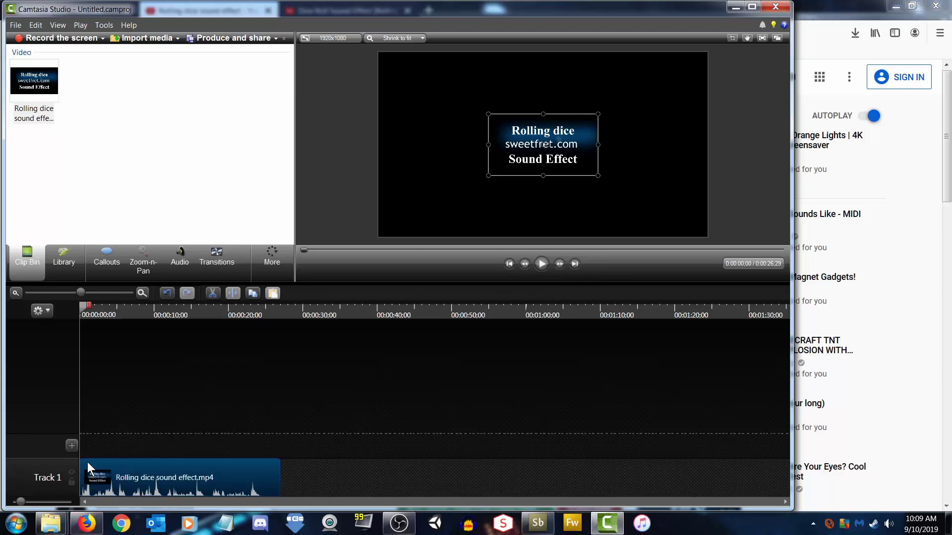
Switch to Firefox, close the "Dice Roll Sound Effect [Rolling Dice]" tab and return to the "sfx rolling dice" search results
left_click(85, 527)
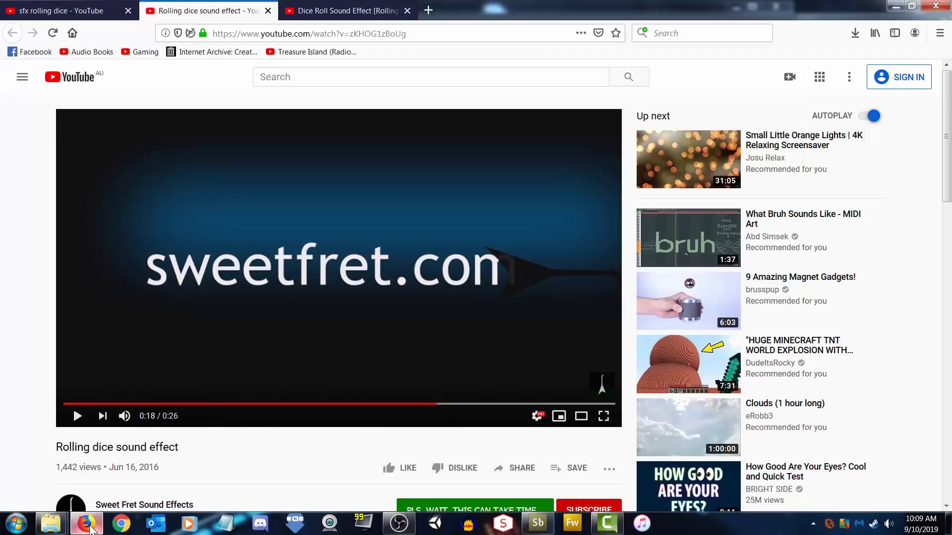
left_click(57, 10)
left_click(305, 12)
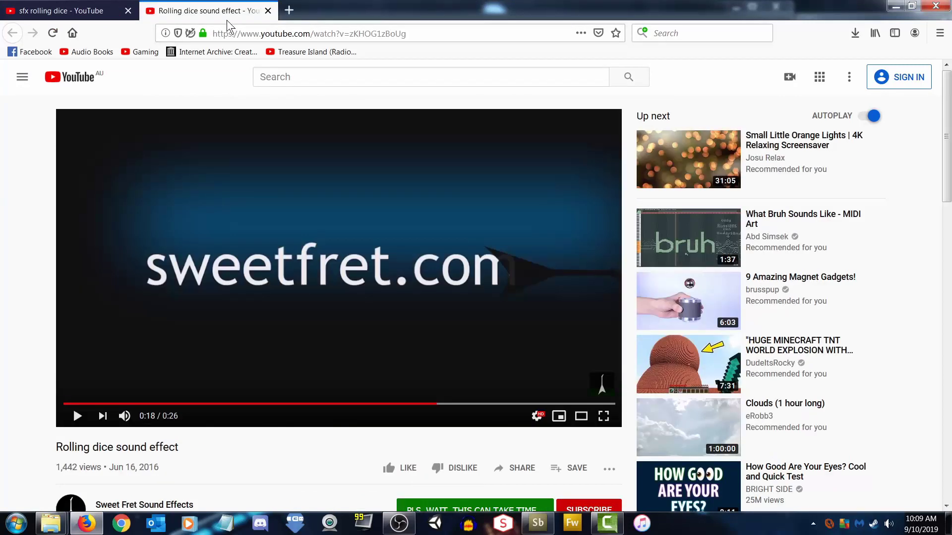
middle_click(330, 15)
left_click(73, 15)
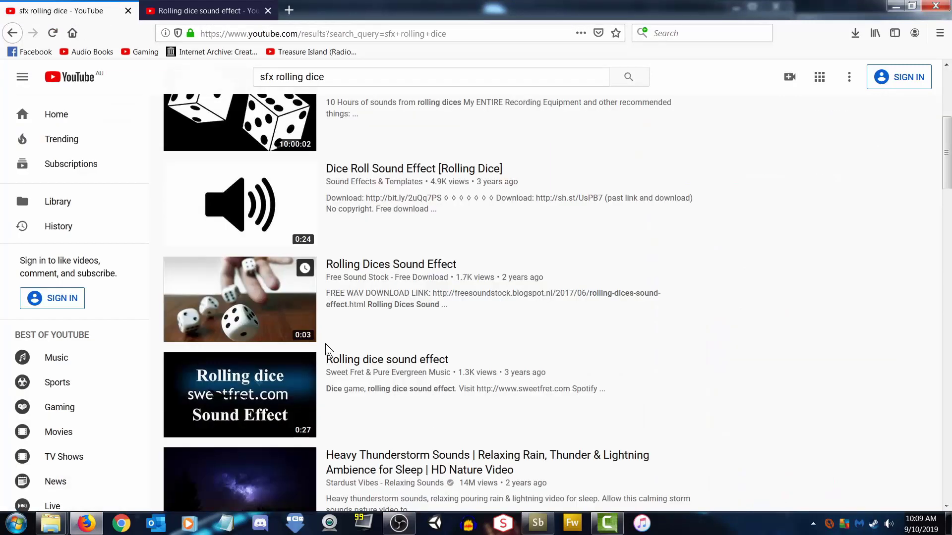
Open "Dice Roll Sound Effects All Sounds" in a new tab, skip its introduction, adjust the volume and listen until 0:25
scroll(789, 370, "up", 5)
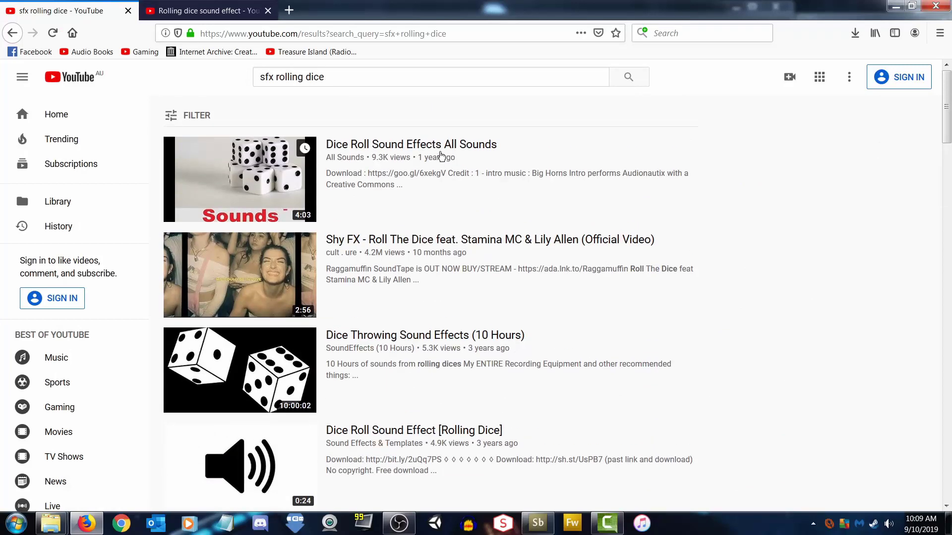
middle_click(414, 147)
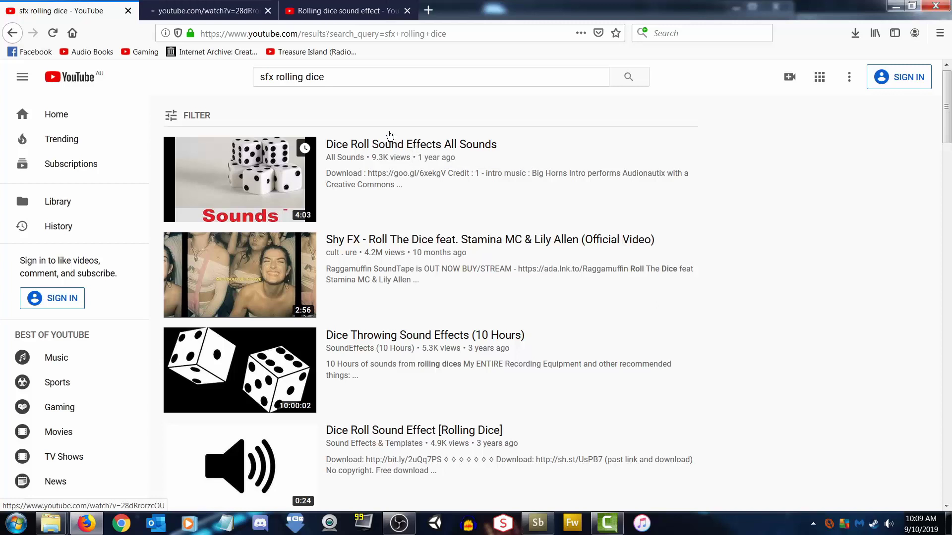
left_click(193, 11)
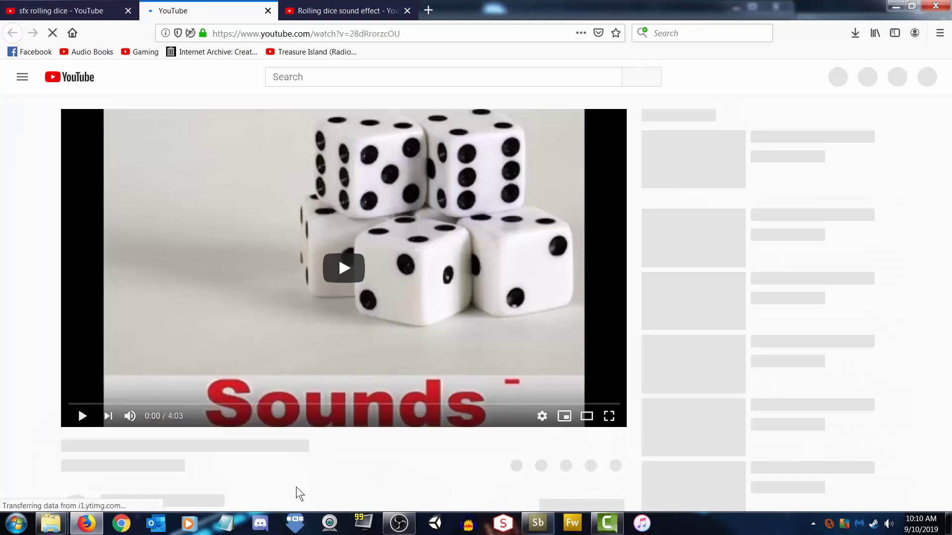
left_click(78, 417)
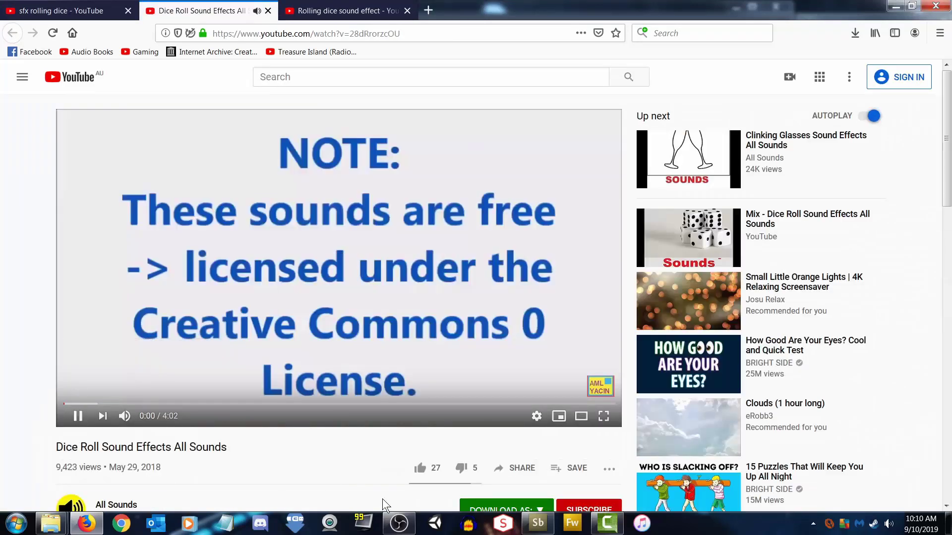
left_click(94, 404)
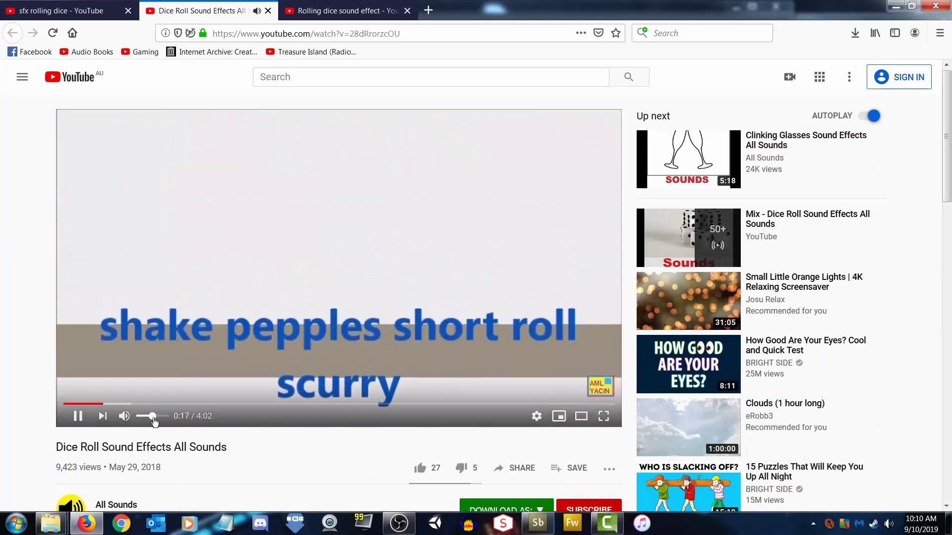
left_click_drag(154, 421, 153, 422)
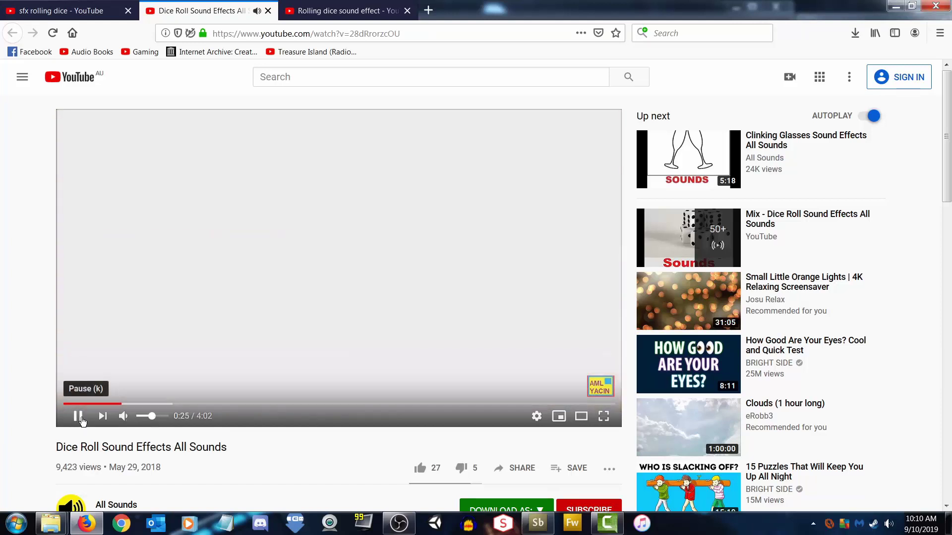
left_click(75, 421)
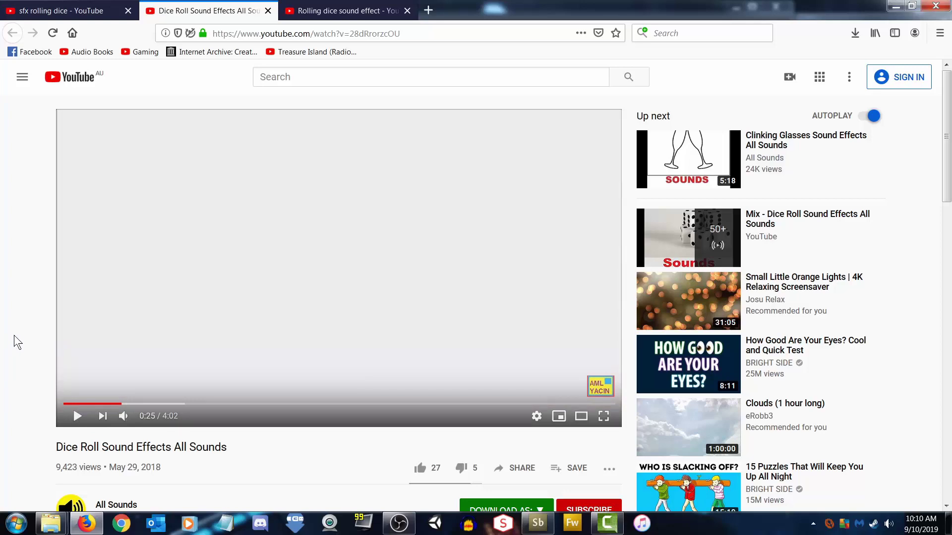
Check the video's description and comments, then resume playback and pause it at 0:30
scroll(15, 336, "down", 8)
scroll(19, 336, "up", 3)
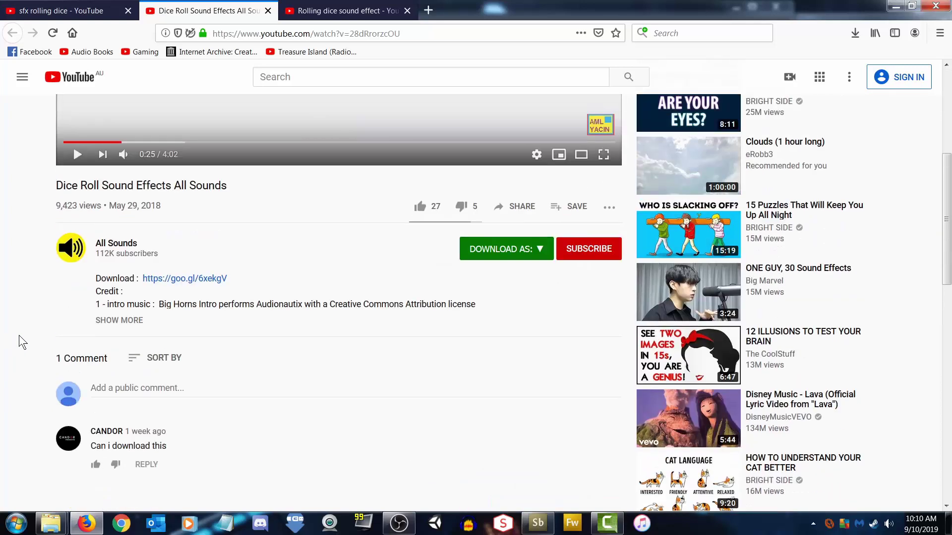
scroll(18, 335, "up", 5)
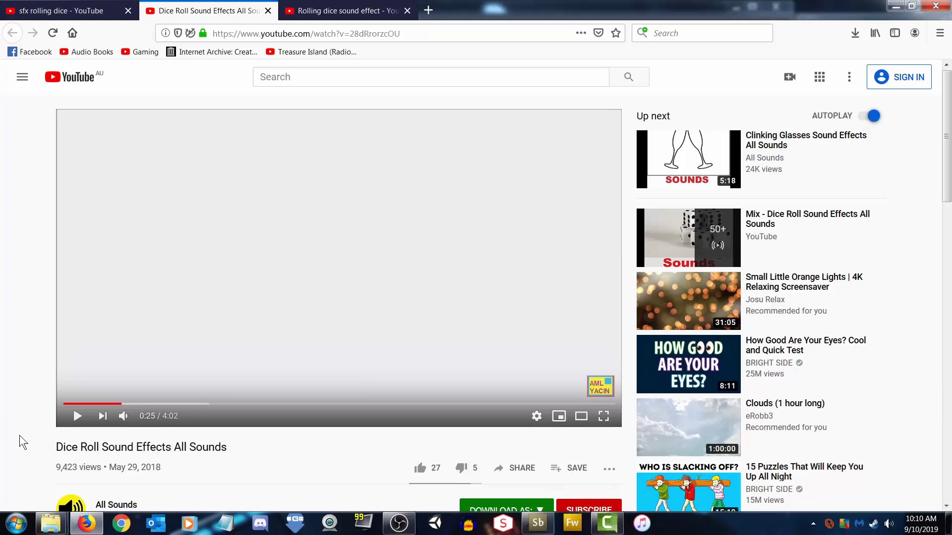
left_click(77, 416)
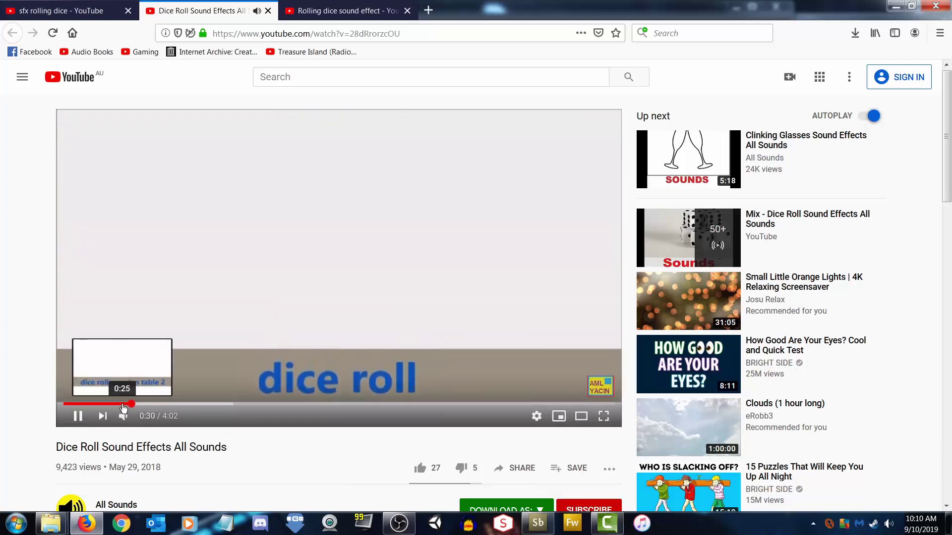
left_click(80, 418)
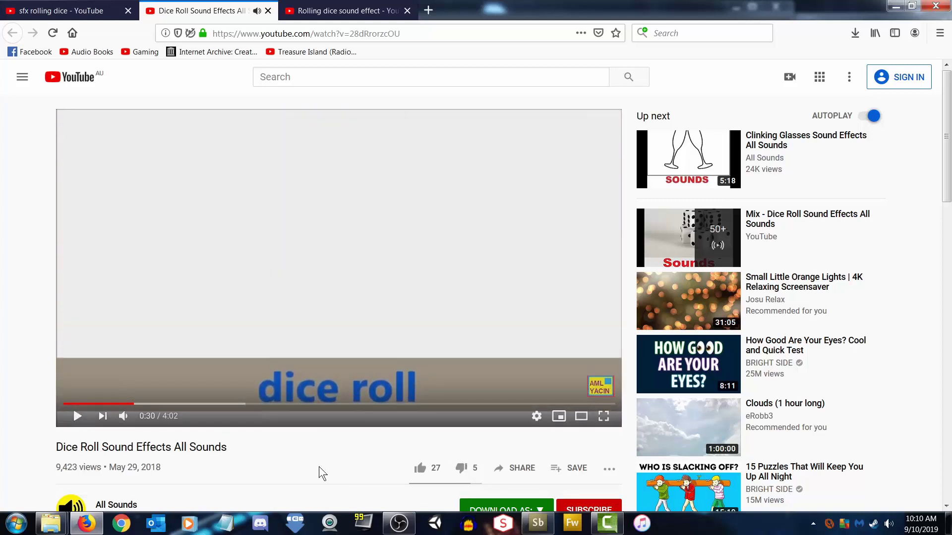
Download "Dice Roll Sound Effects All Sounds" as MP4 360p and save it in the Downloads folder
scroll(318, 471, "down", 3)
left_click(542, 380)
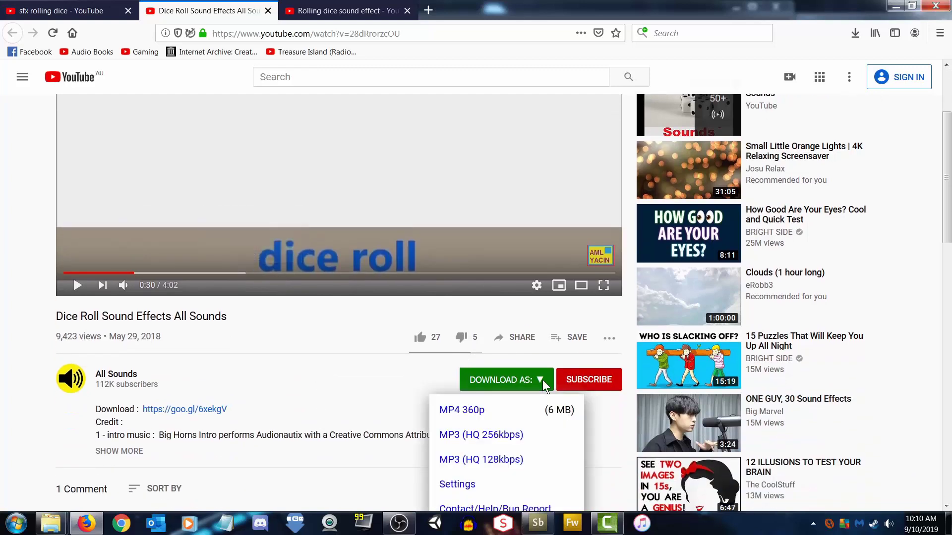
left_click(513, 410)
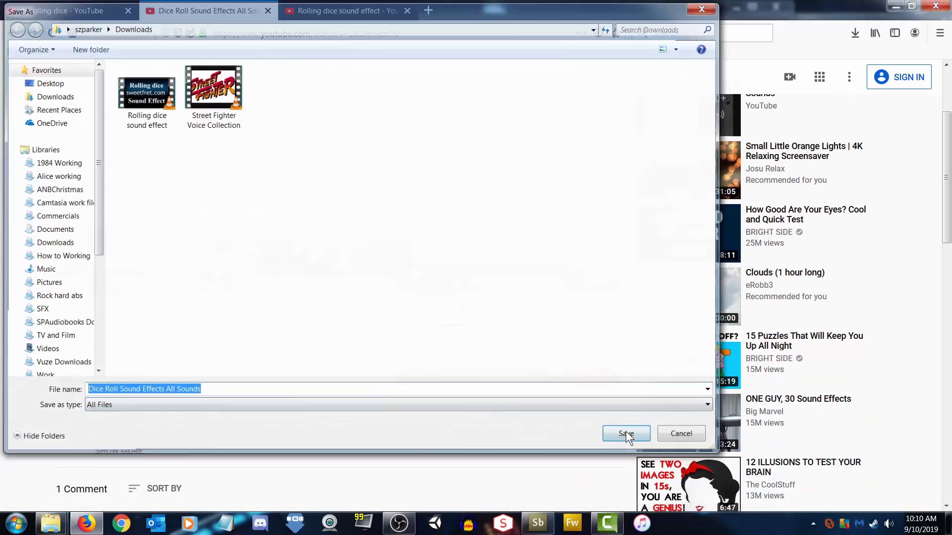
left_click(627, 434)
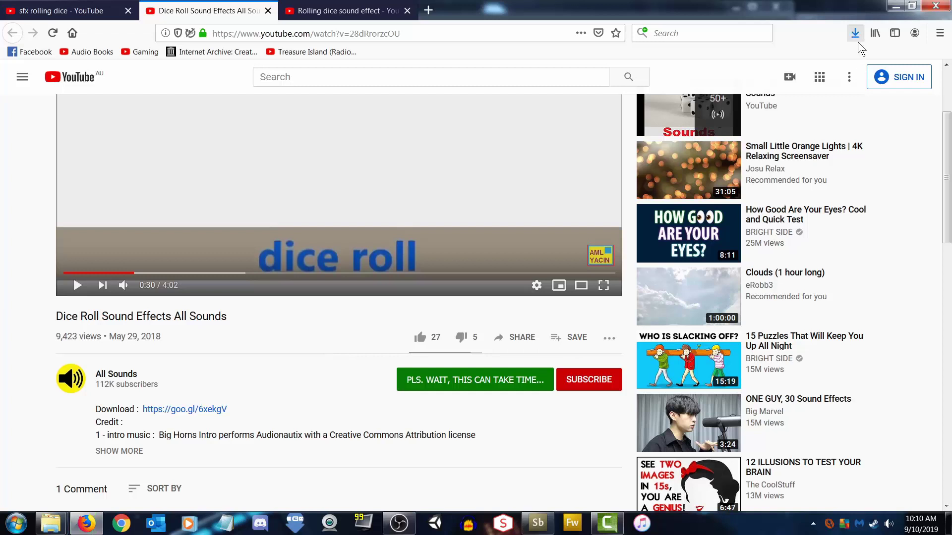
Switch to Camtasia Studio and import "Dice Roll Sound Effects All Sounds" from the Downloads folder into the clip bin
mouse_move(50, 522)
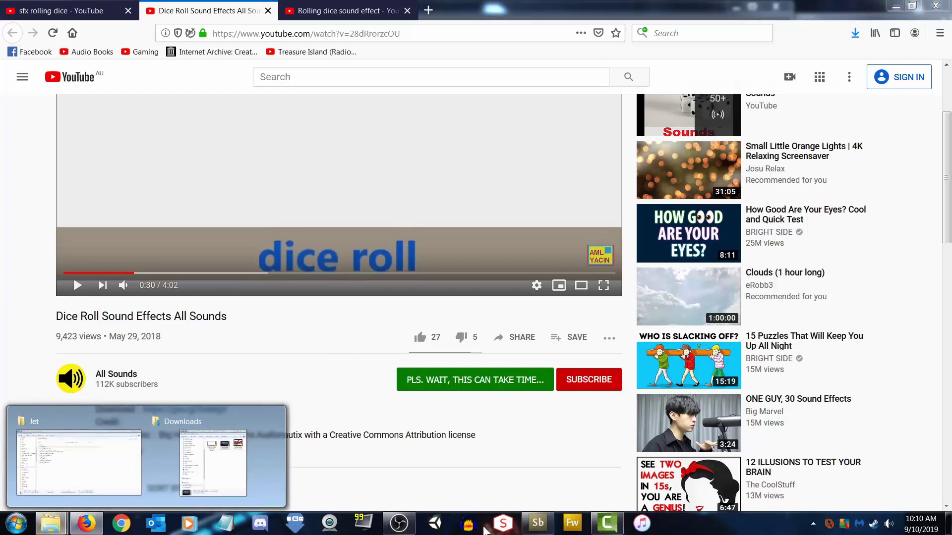
left_click(22, 455)
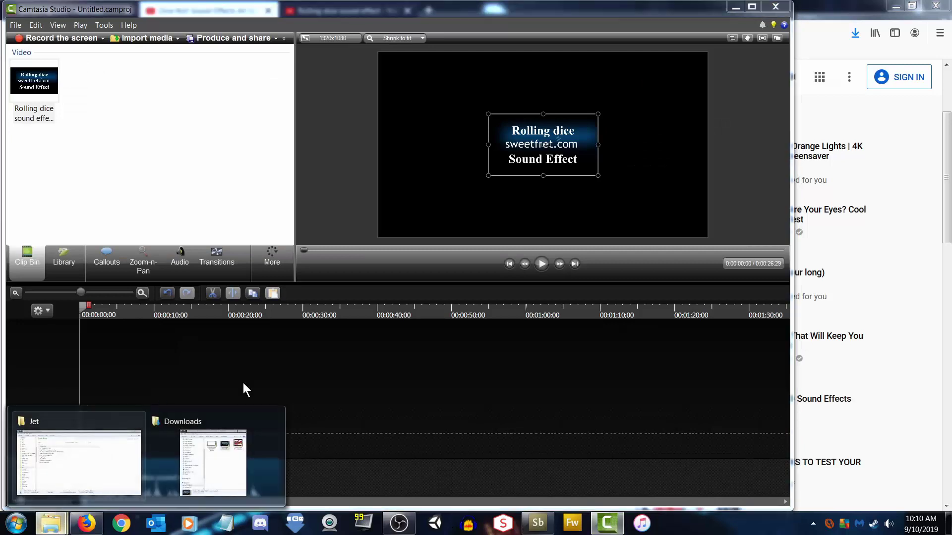
left_click(208, 466)
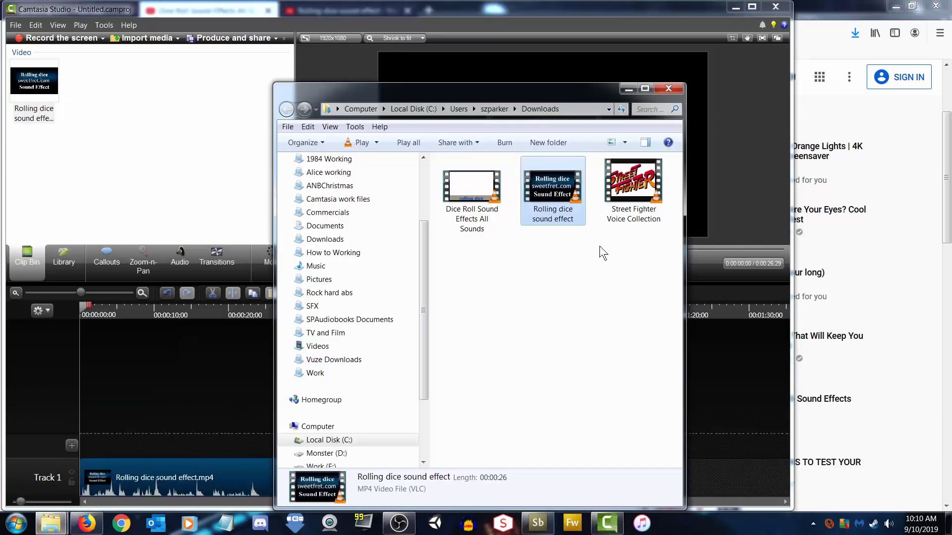
left_click(473, 190)
left_click_drag(475, 190, 124, 119)
left_click(299, 20)
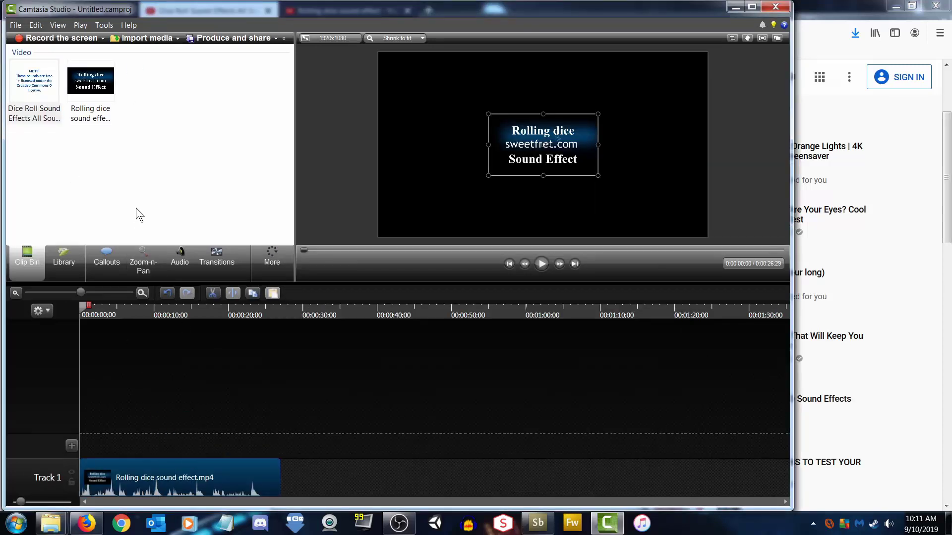
Replace the clip on Track 1 with "Dice Roll Sound Effects All Sounds" and listen to it from about 0:22
key("Delete")
left_click_drag(35, 119, 95, 462)
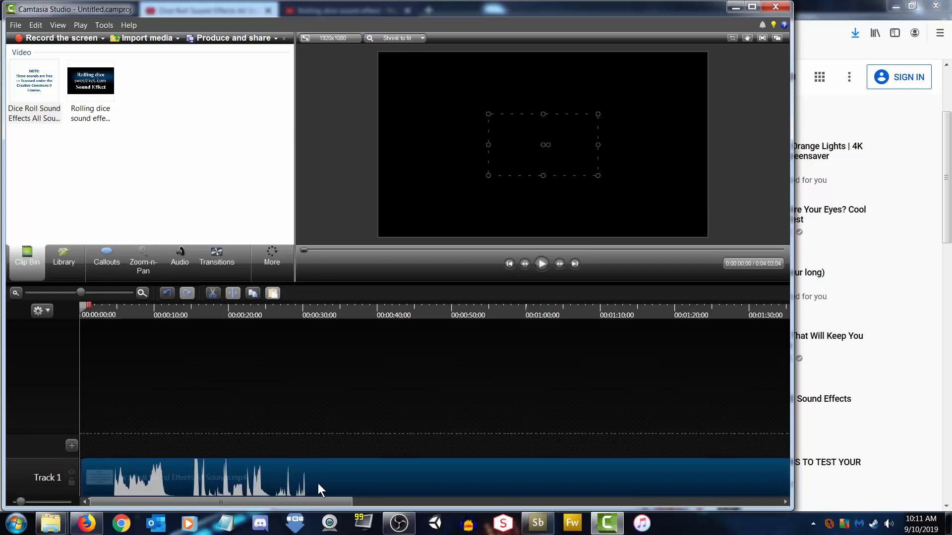
left_click_drag(284, 314, 243, 318)
key("space")
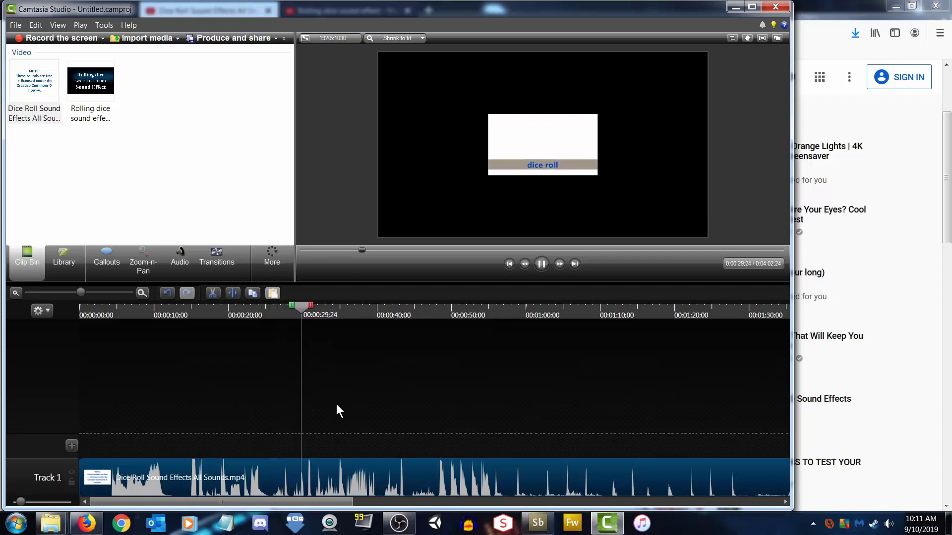
Split the "Dice Roll Sound Effects All Sounds" clip on Track 1 at 0:00:31;14 and at 0:00:25;24
left_click(313, 316)
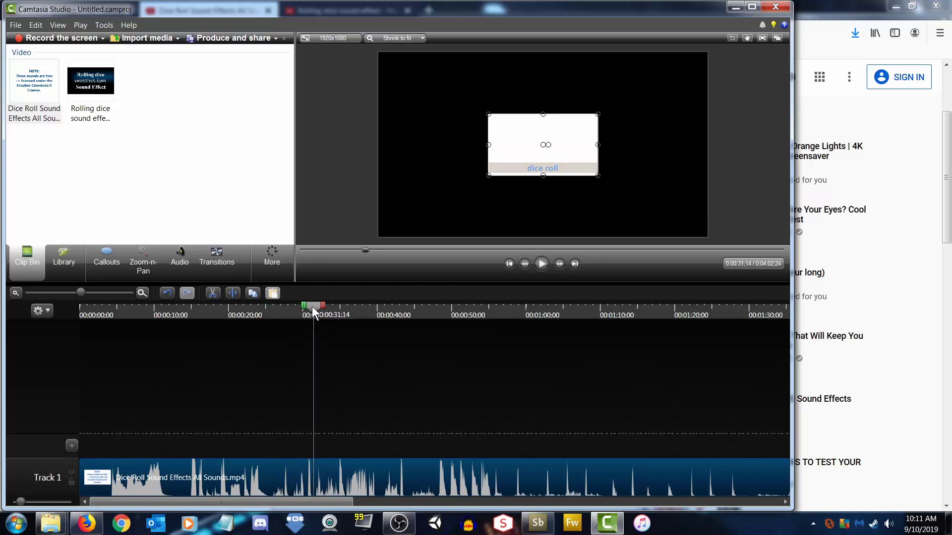
left_click(233, 293)
left_click_drag(313, 305, 272, 314)
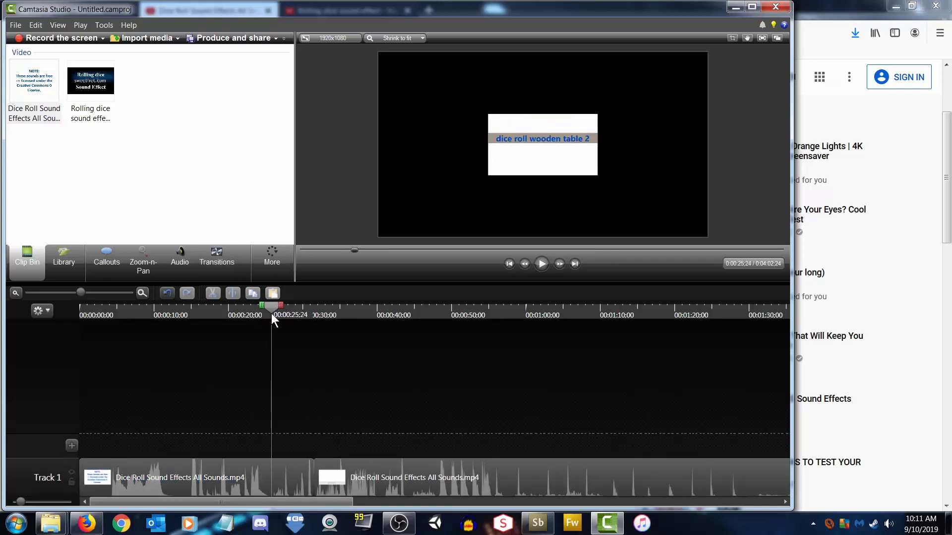
left_click(231, 468)
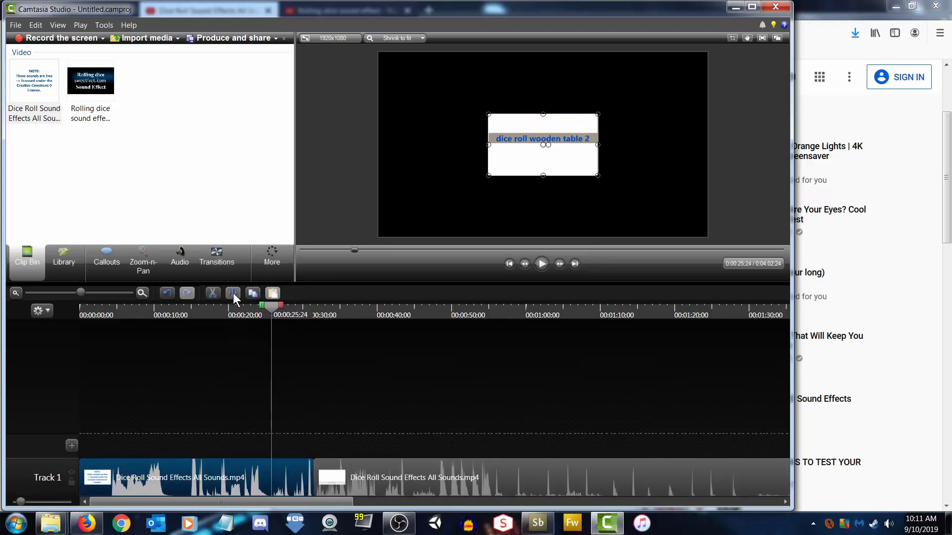
left_click(233, 293)
Delete the pieces before and after the short dice roll segment, and move that segment to the start of Track 1
left_click(249, 474)
key("Delete")
left_click(456, 486)
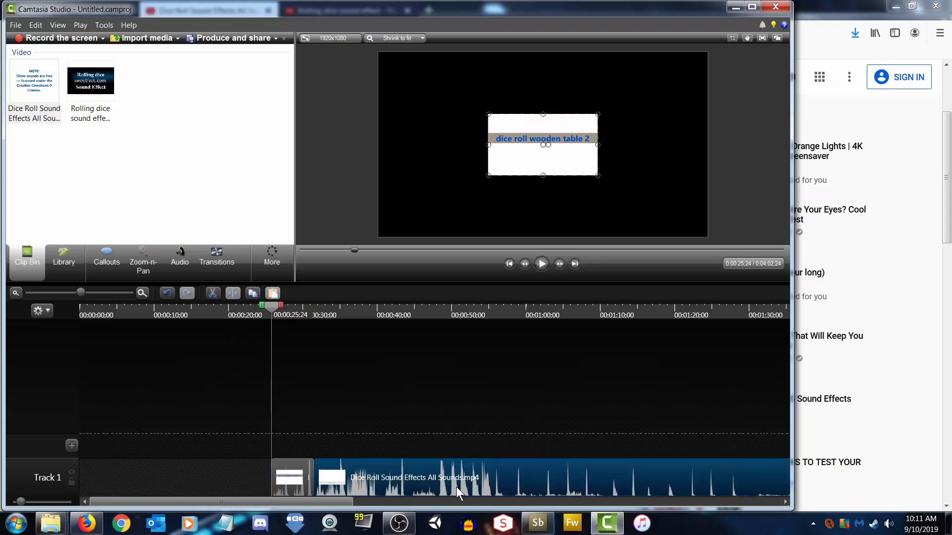
key("Delete")
left_click_drag(294, 477, 30, 477)
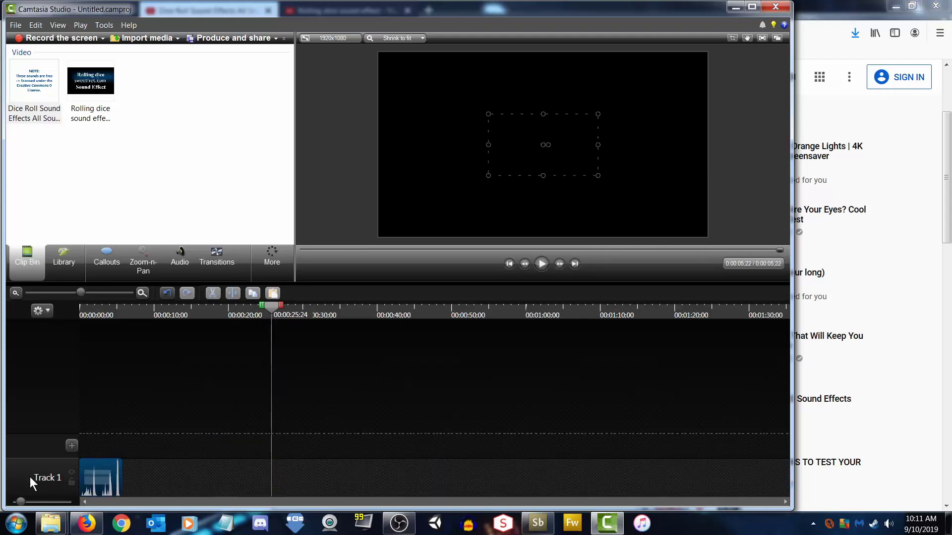
key("ctrl+Home")
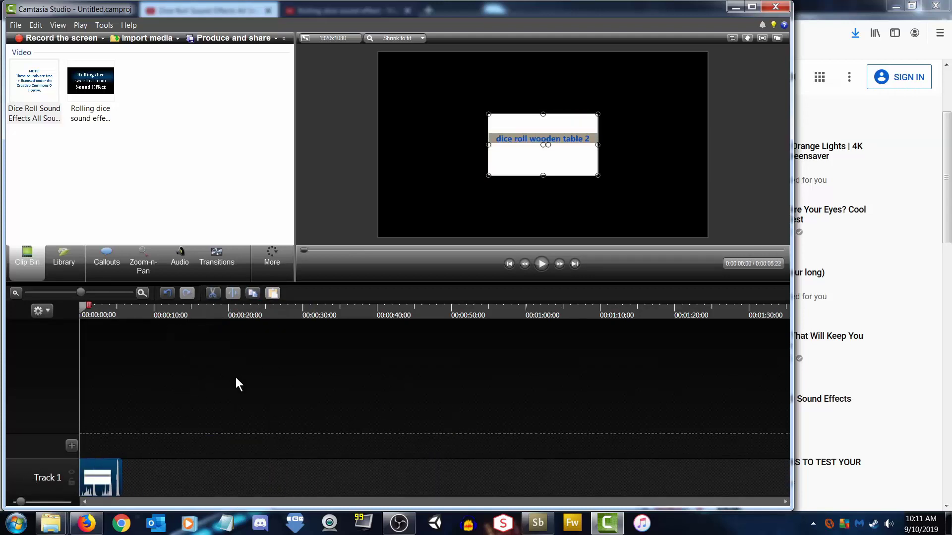
Start exporting the timeline's audio and expand the SFX library among the save locations
left_click(15, 25)
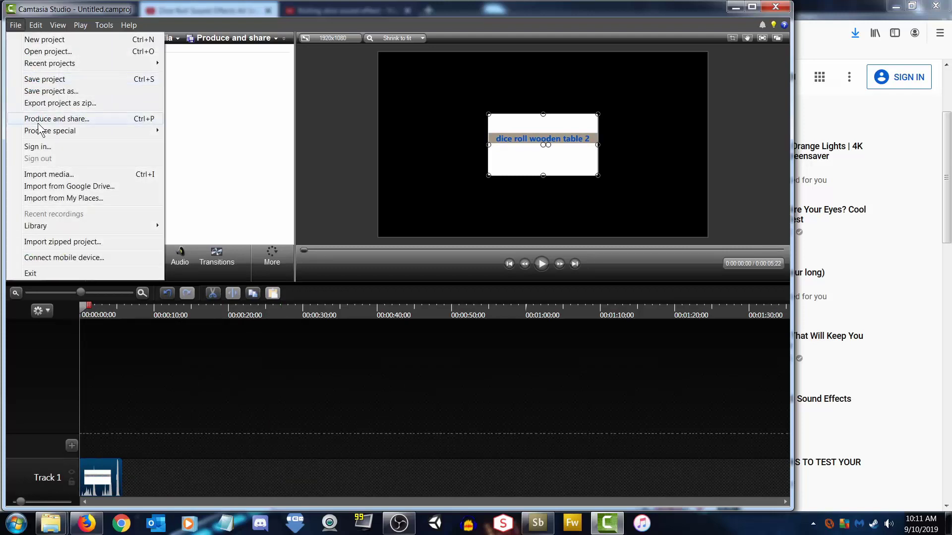
mouse_move(82, 131)
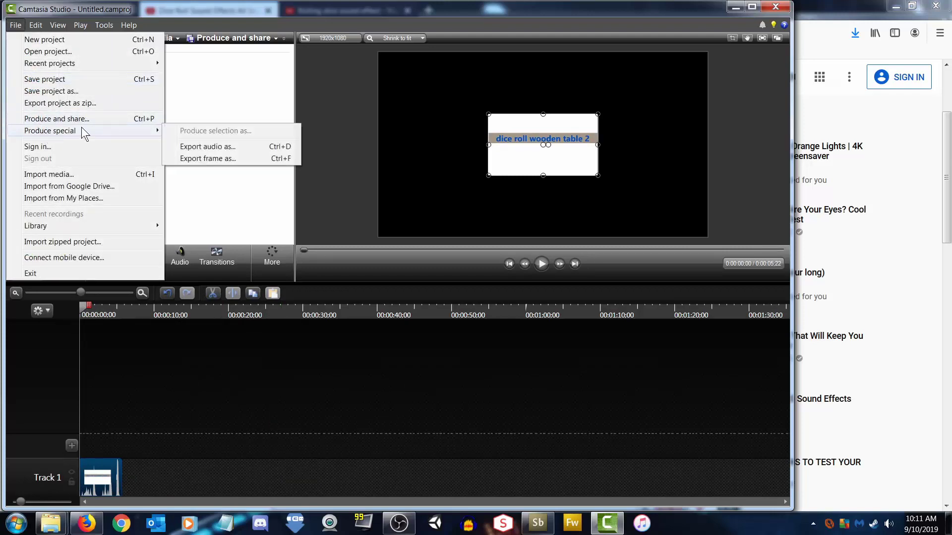
left_click(246, 146)
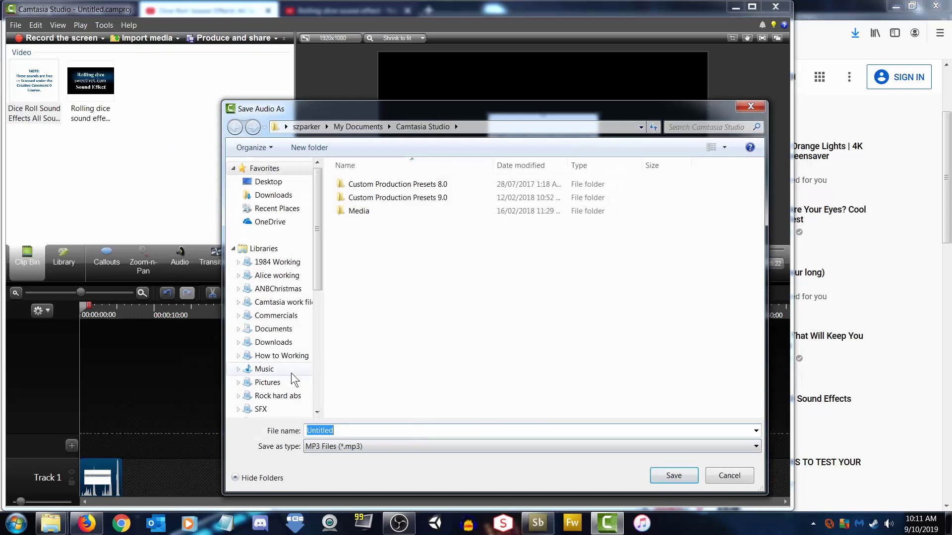
scroll(315, 352, "down", 6)
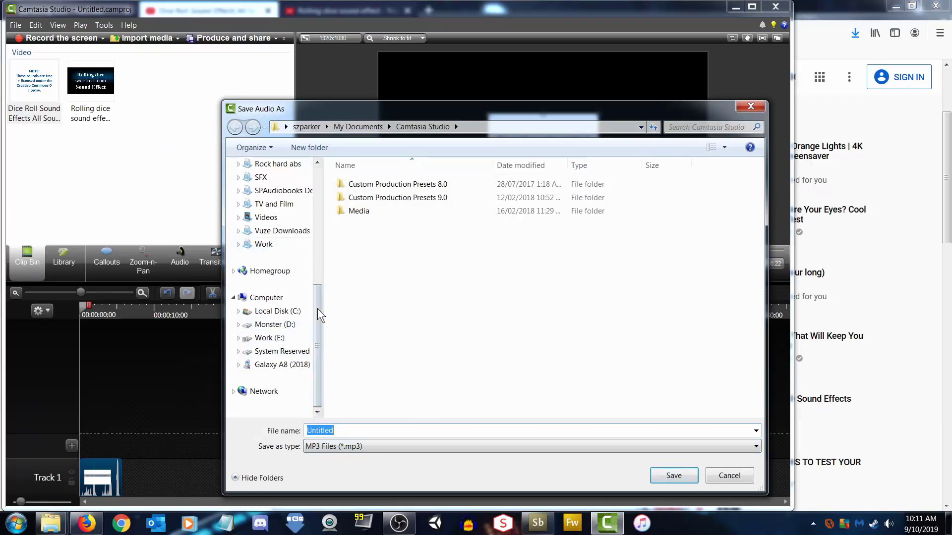
left_click_drag(318, 328, 319, 284)
left_click(238, 244)
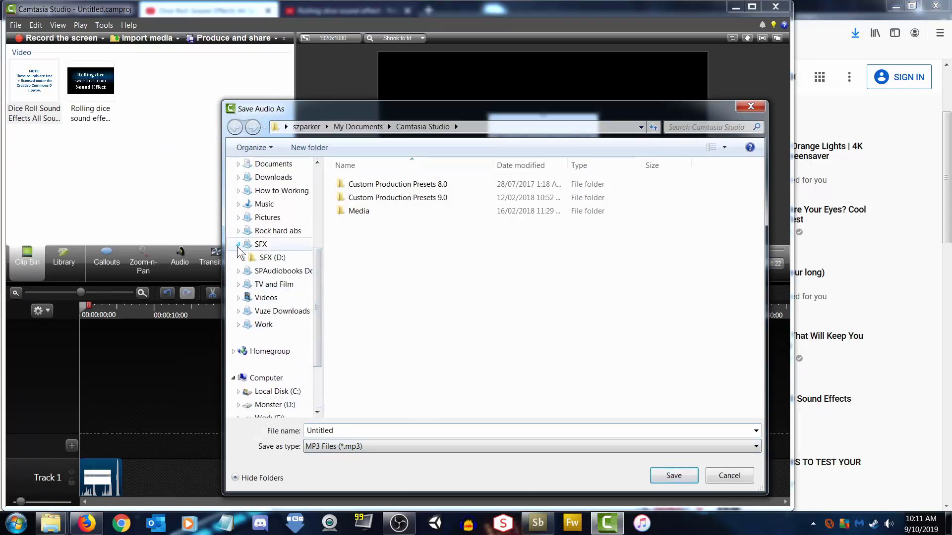
Save the exported audio as the MP3 file "Dice roll" in the SFX library's Things folder
scroll(246, 257, "up", 4)
left_click(270, 261)
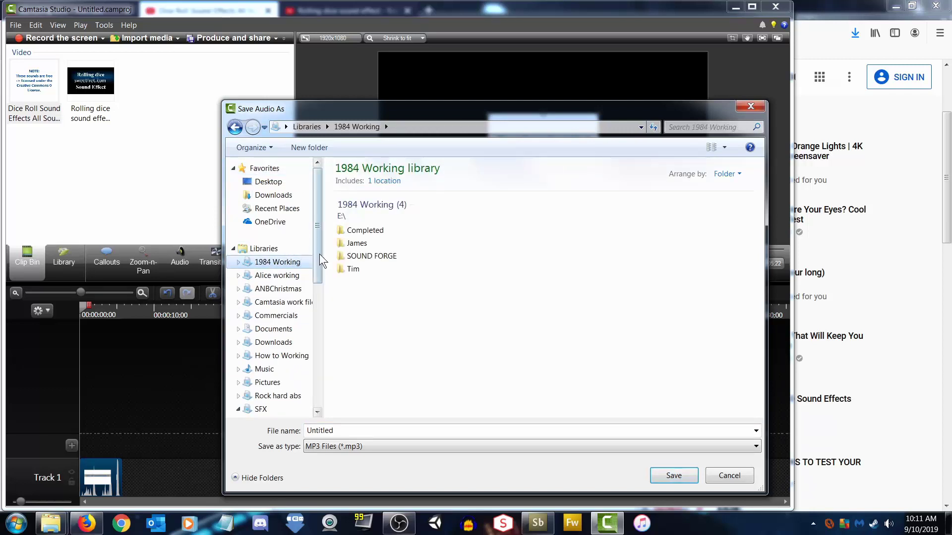
left_click_drag(319, 237, 322, 317)
left_click(243, 273)
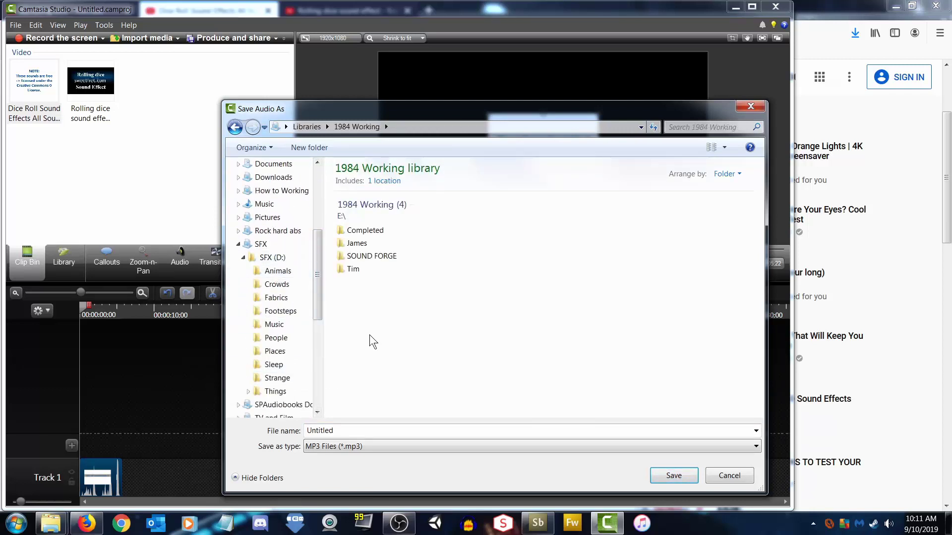
scroll(319, 300, "down", 1)
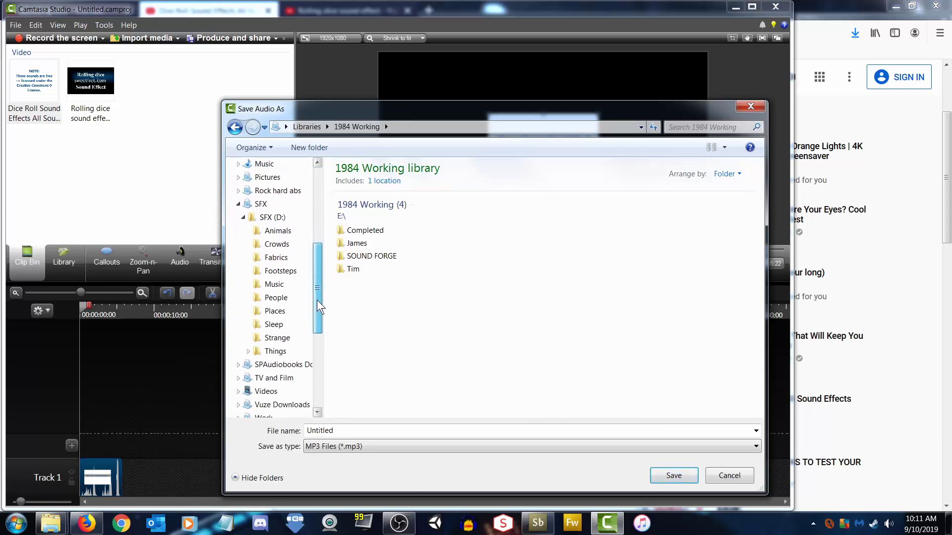
left_click_drag(320, 308, 321, 314)
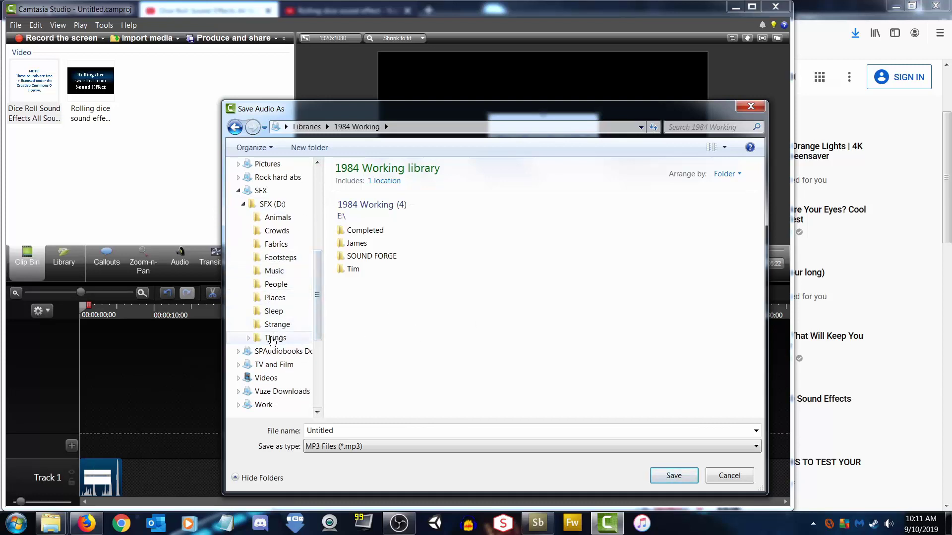
left_click(272, 340)
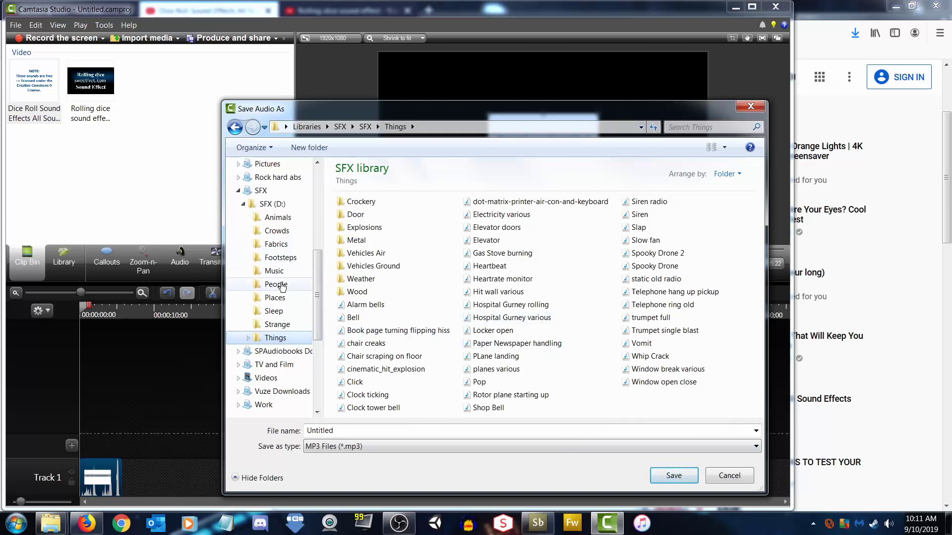
left_click(354, 429)
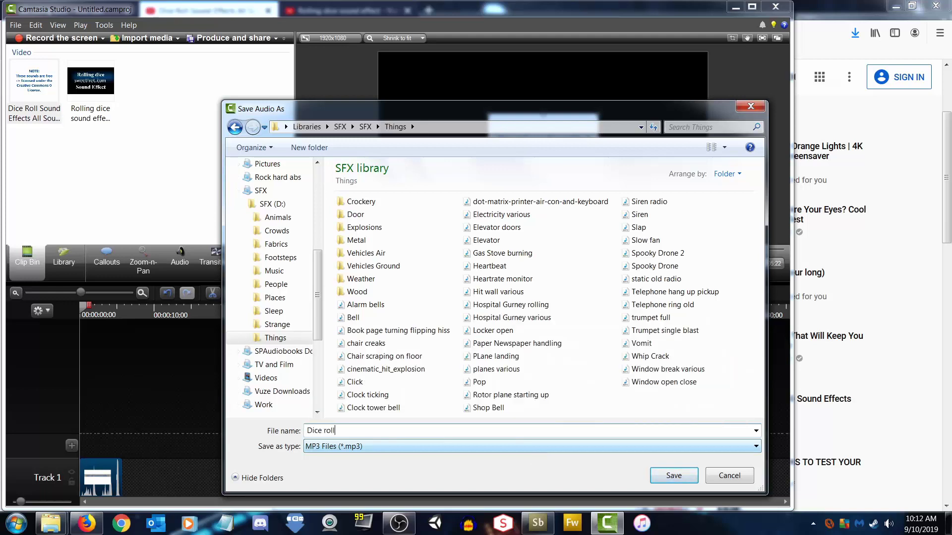
key("Return")
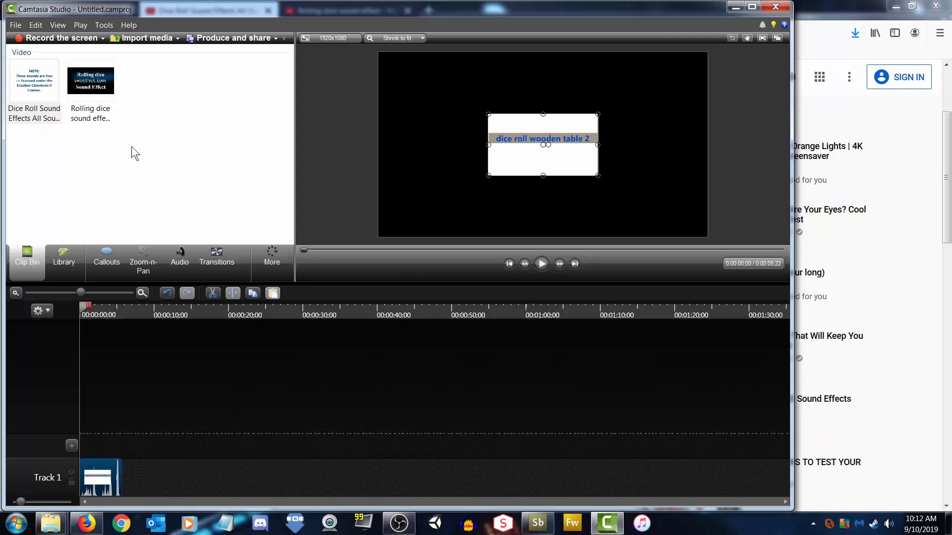
left_click(15, 25)
mouse_move(125, 68)
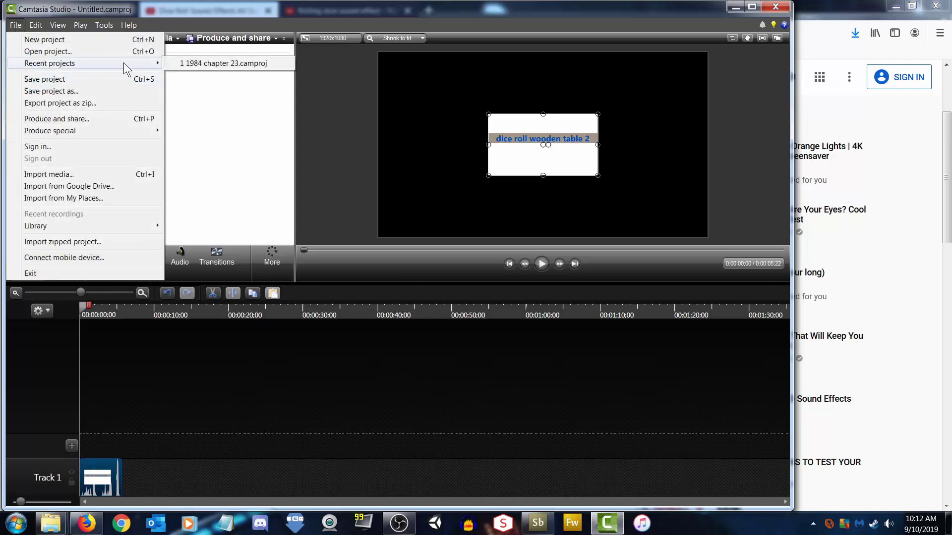
left_click(223, 63)
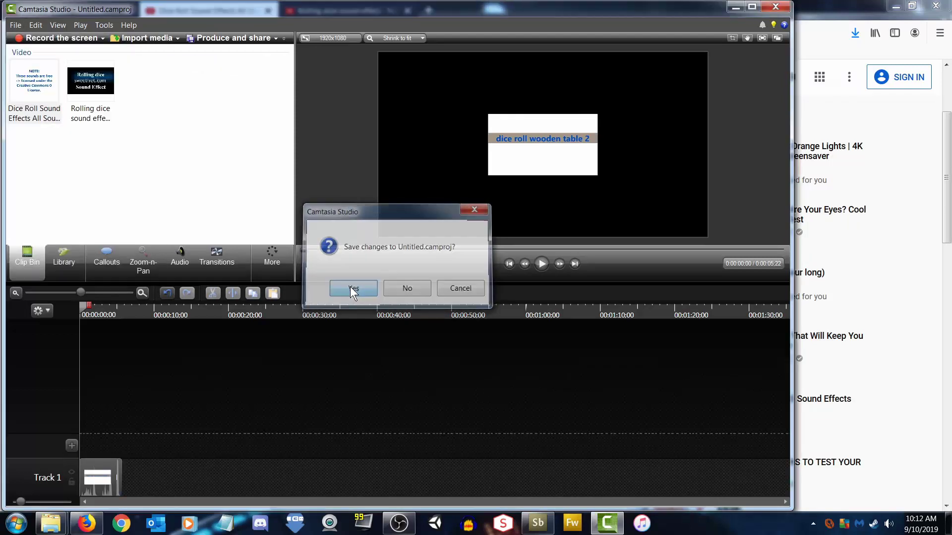
left_click(352, 290)
left_click(729, 473)
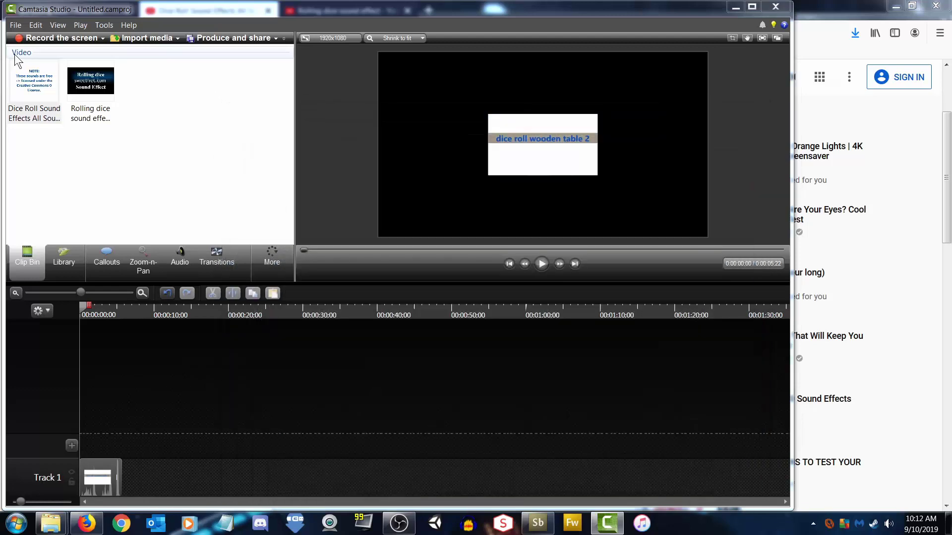
Open the recent project "1984 chapter 23.camproj" without saving the changes to the untitled project
left_click(15, 24)
mouse_move(99, 61)
left_click(223, 63)
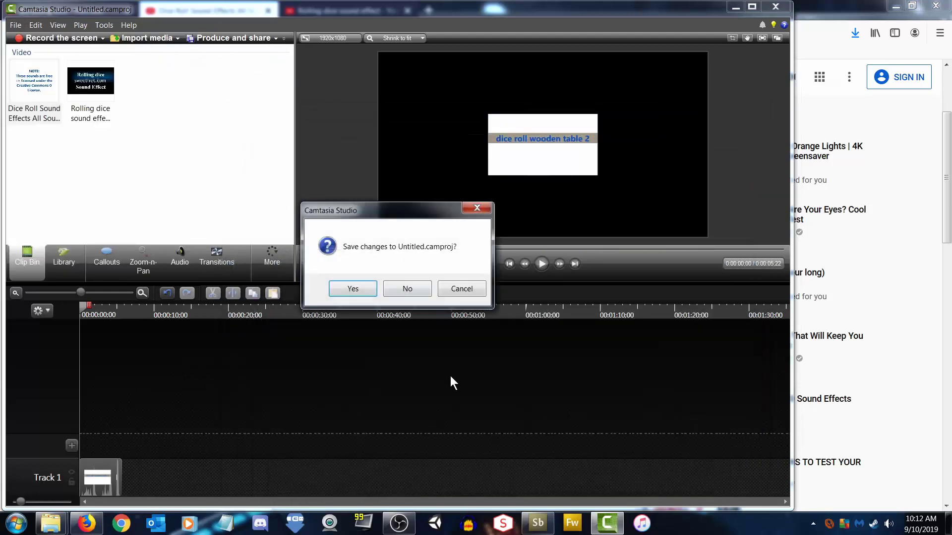
left_click(405, 290)
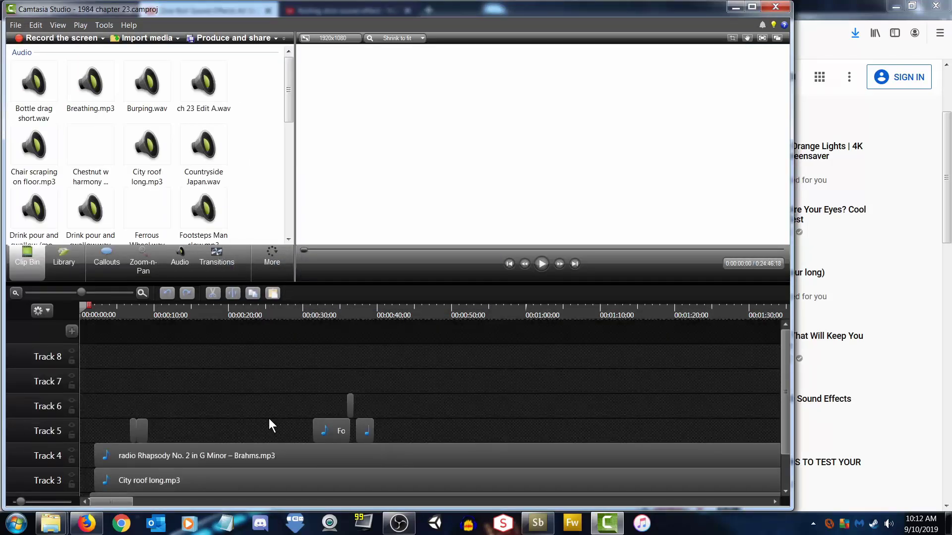
Import "Dice roll" from the SFX library's Things folder into the clip bin of the 1984 chapter 23 project
mouse_move(54, 529)
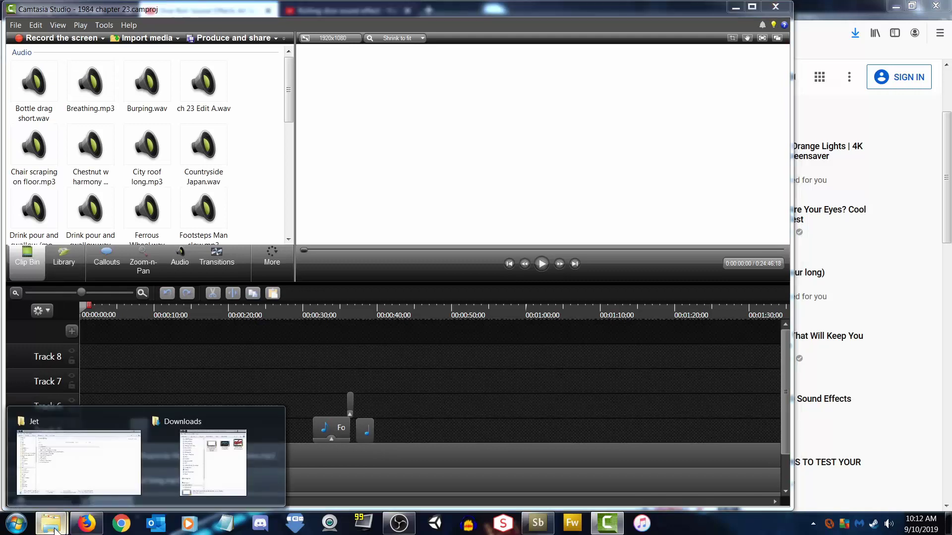
left_click(243, 470)
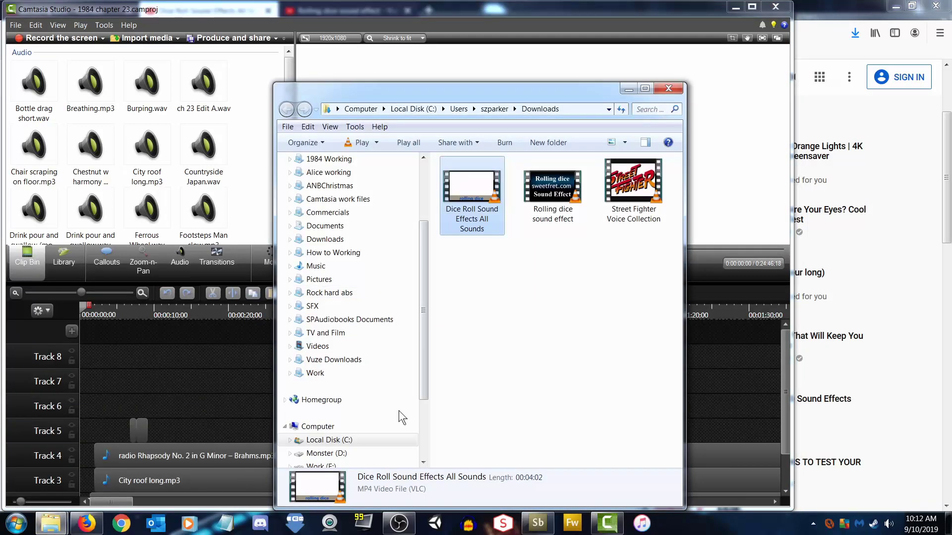
left_click(290, 306)
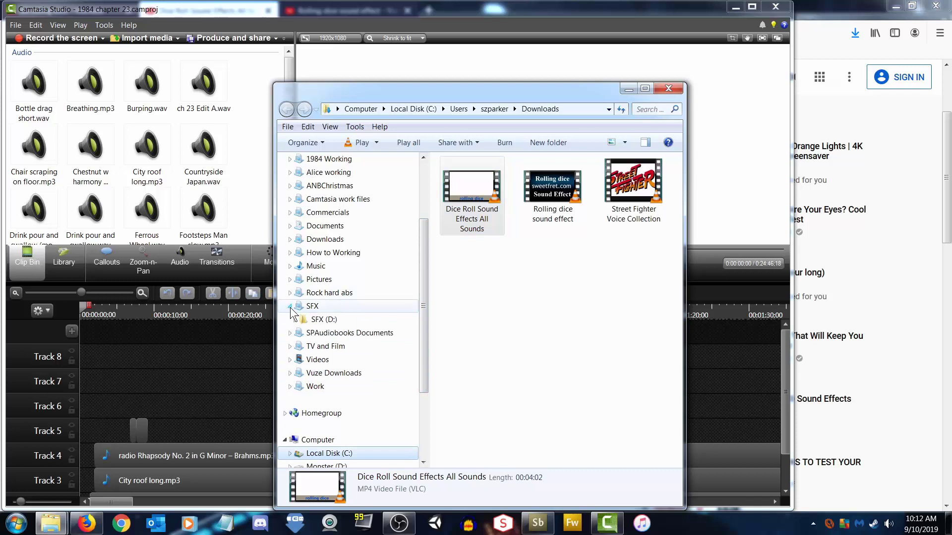
left_click(323, 319)
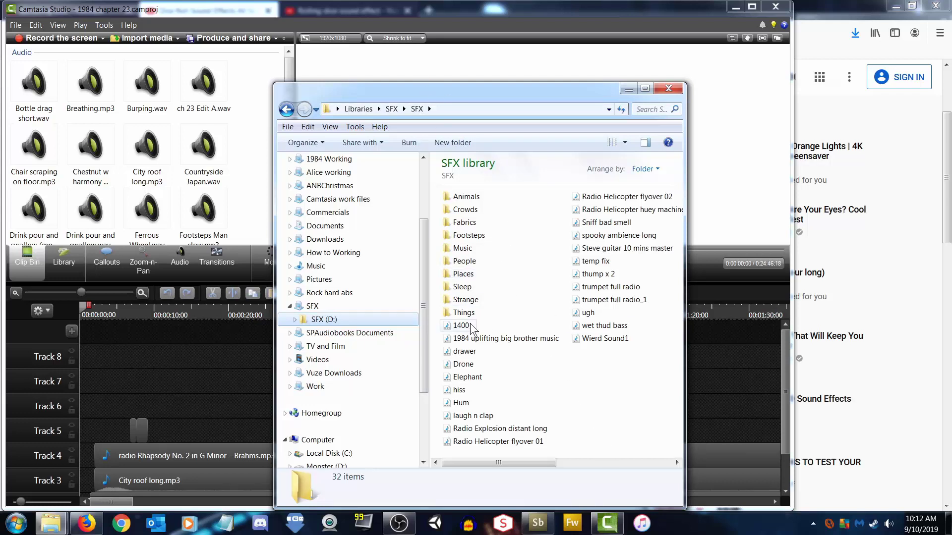
double_click(464, 312)
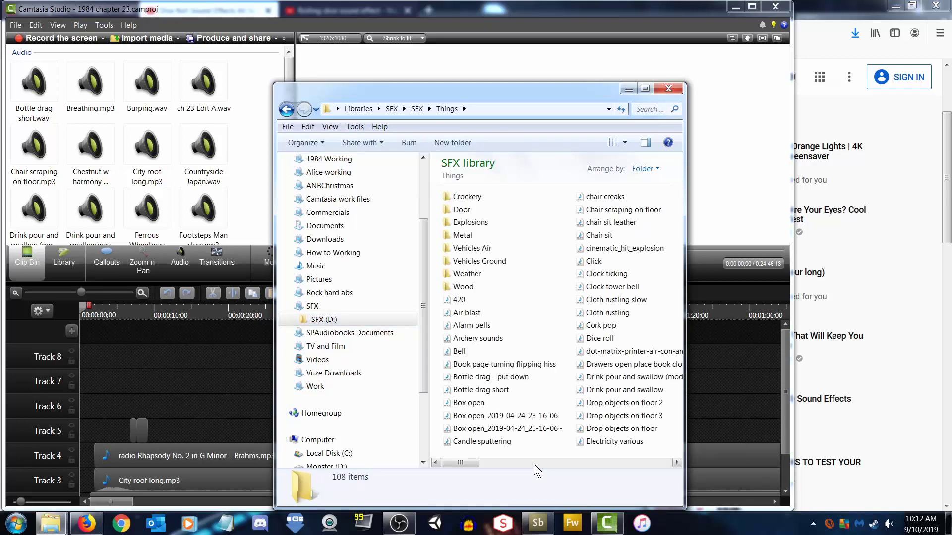
left_click(598, 338)
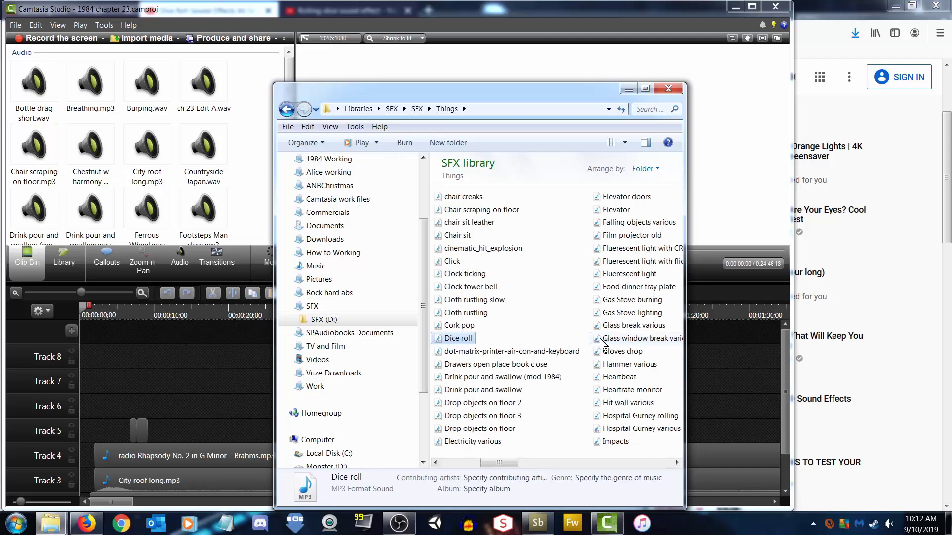
left_click_drag(466, 337, 251, 181)
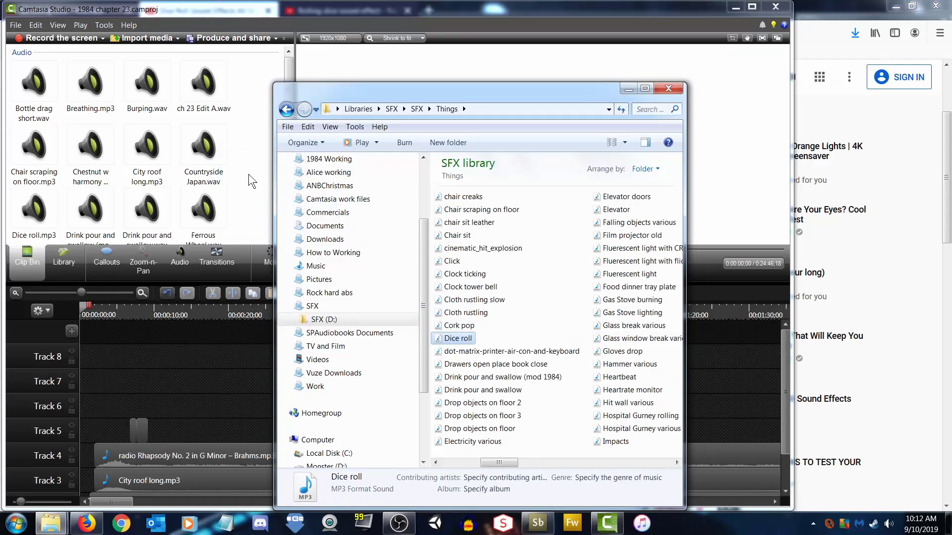
left_click(342, 14)
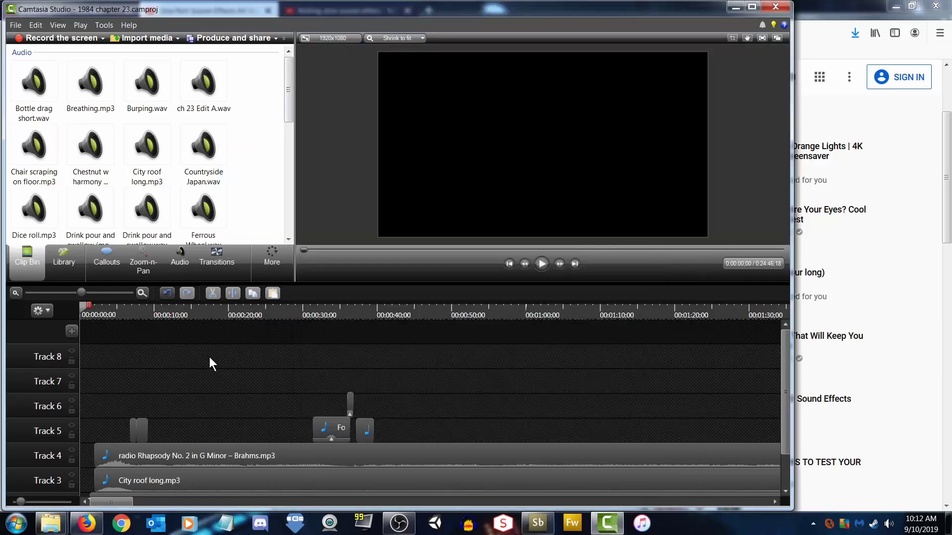
Play from the start of Ferrous Wheel.wav at about 00:17:52 and place Dice roll.mp3 on Track 6 around 00:18:01
left_click(399, 523)
left_click(607, 527)
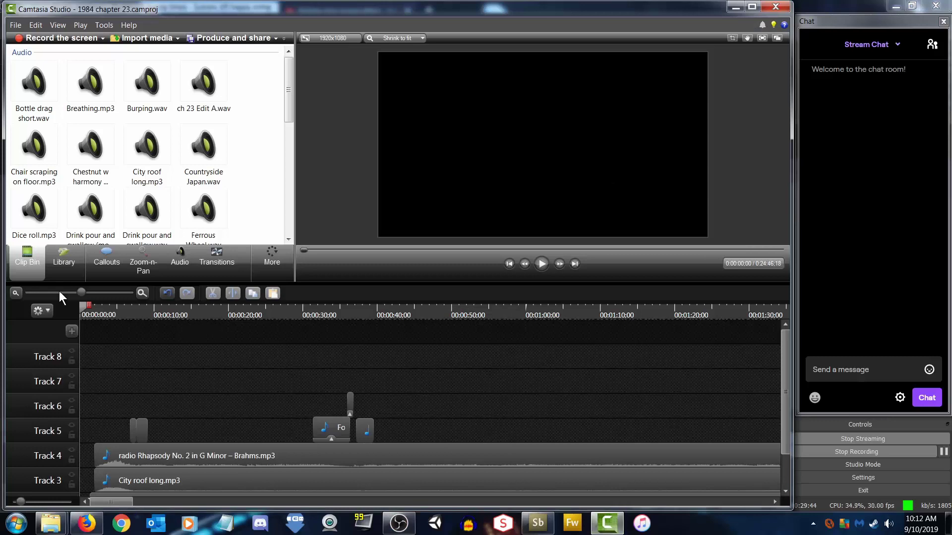
left_click_drag(86, 293, 57, 292)
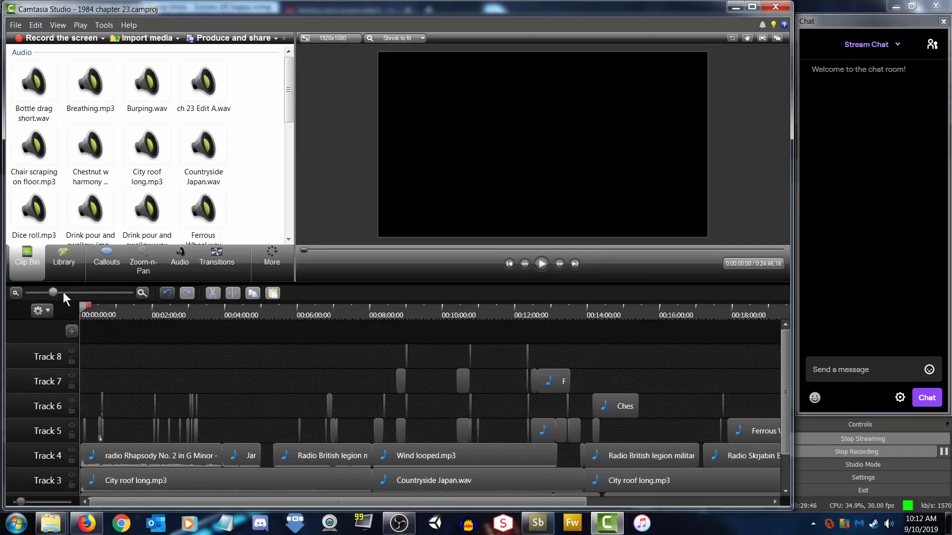
left_click_drag(487, 501, 690, 501)
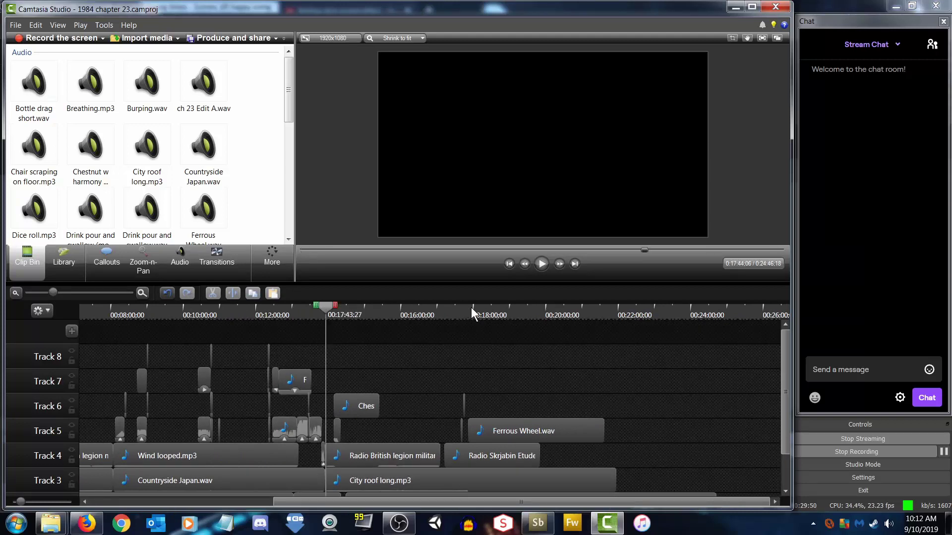
left_click(483, 308)
mouse_move(484, 310)
left_mouse_down()
mouse_move(495, 310)
mouse_move(471, 311)
left_mouse_up()
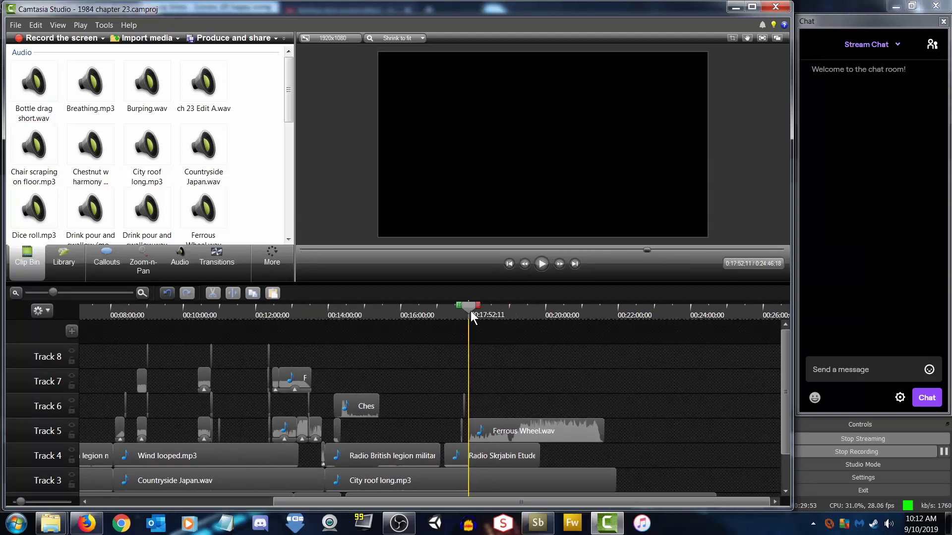
left_click(541, 263)
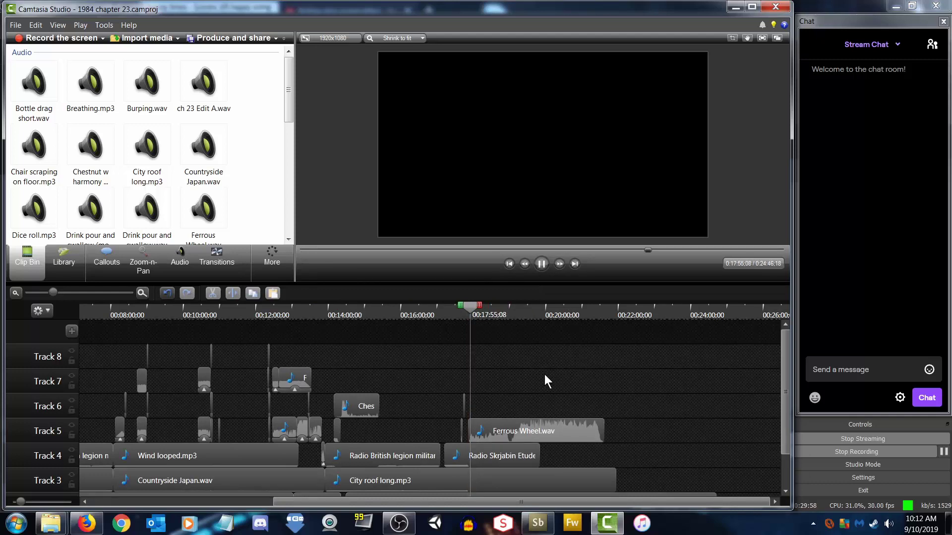
left_click(39, 209)
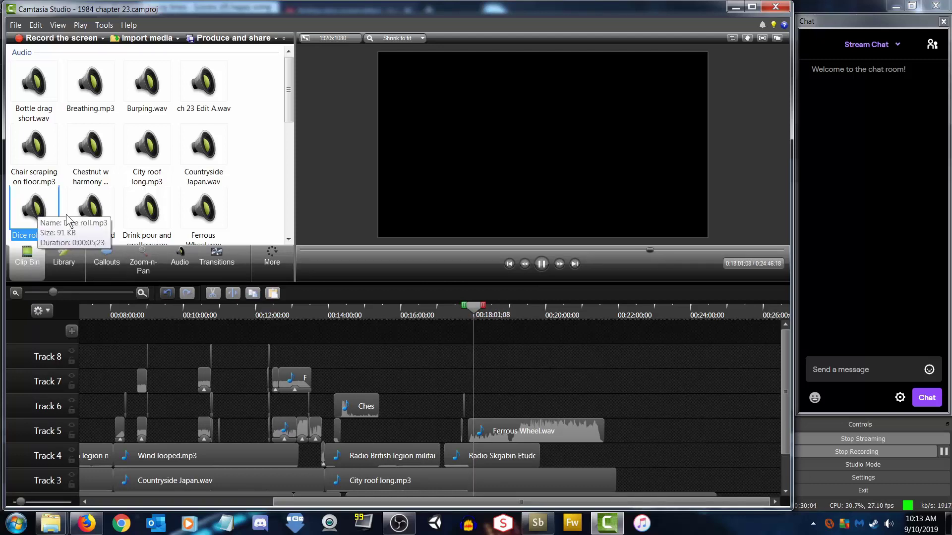
left_click_drag(39, 209, 475, 406)
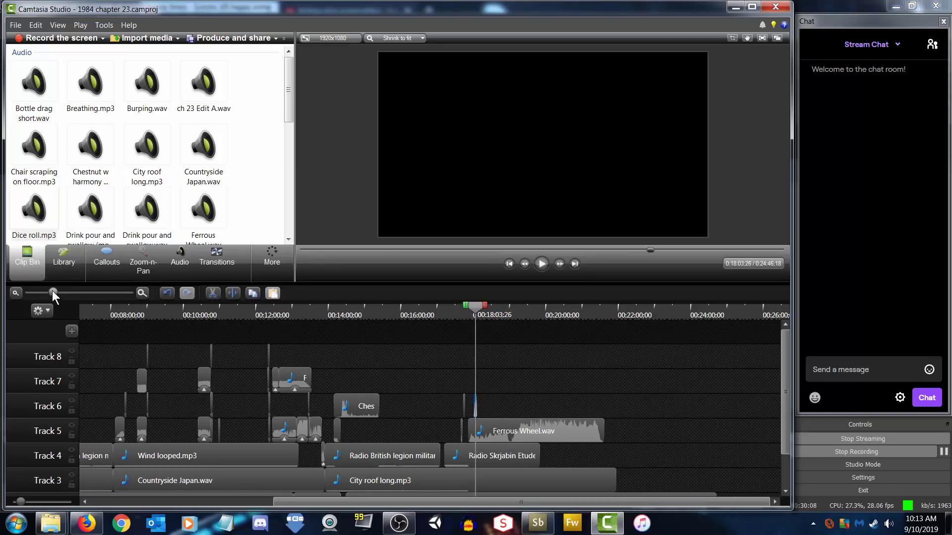
Split the dice roll clip at 00:18:03;26, move the second part to about 00:18:14, and play back the first part
left_click(84, 292)
left_click(87, 291)
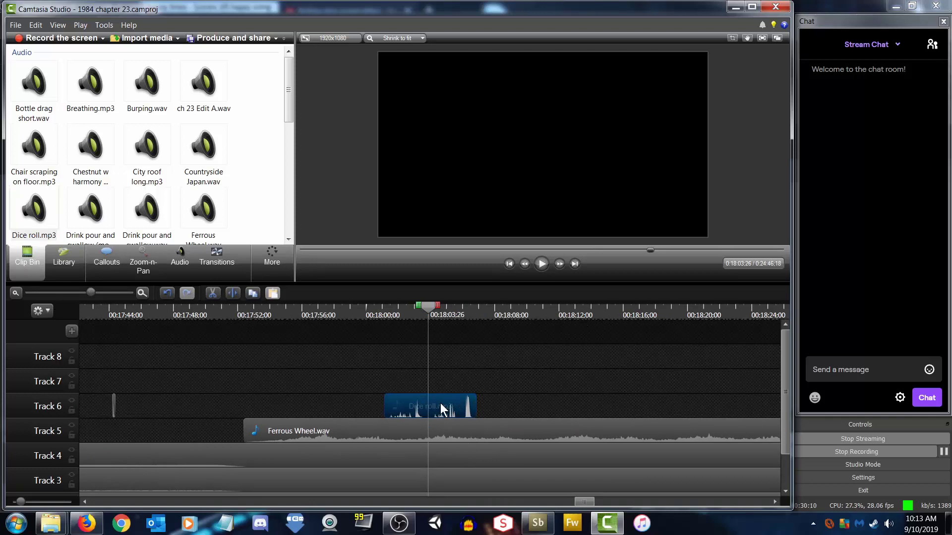
left_click_drag(457, 402, 623, 404)
left_click(232, 293)
left_click(358, 315)
left_click(541, 264)
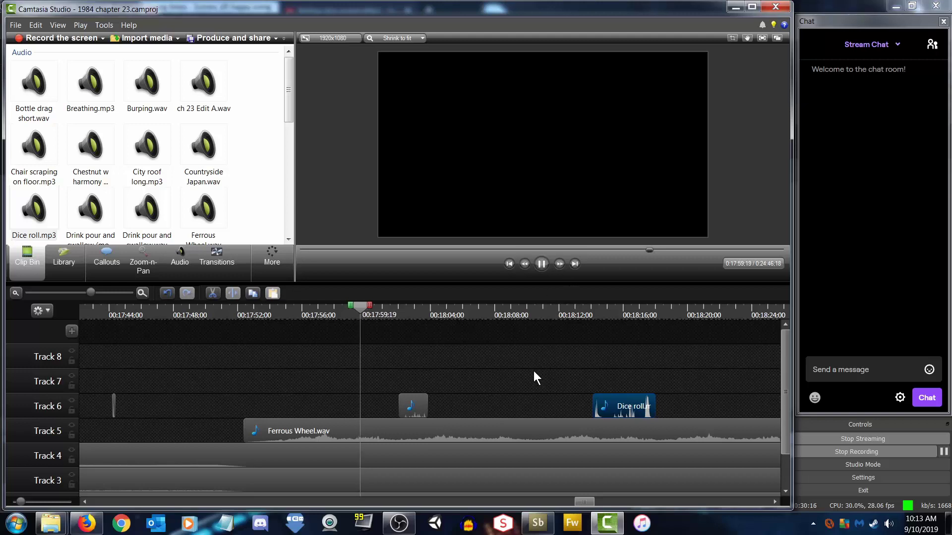
Raise the volume of the first dice roll segment on Track 6 above 100 %
left_click(413, 405)
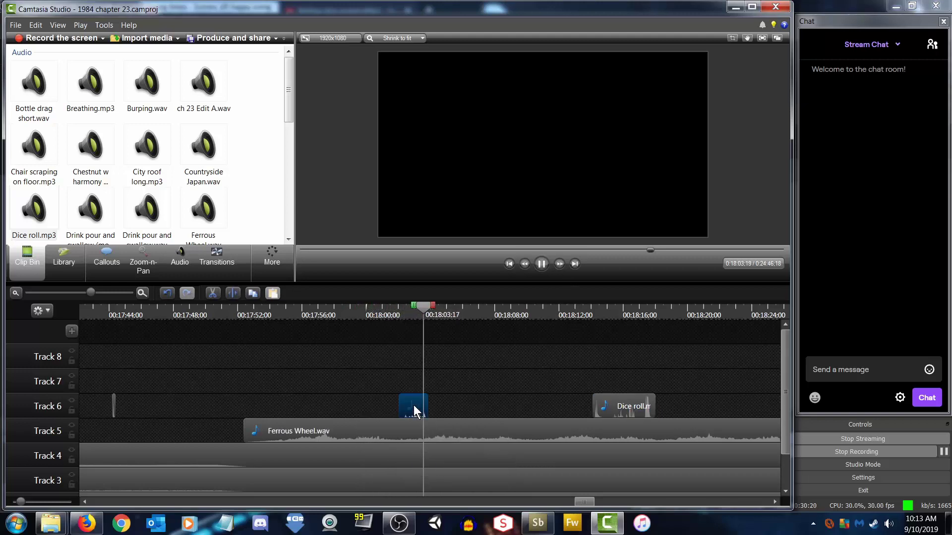
left_click(179, 258)
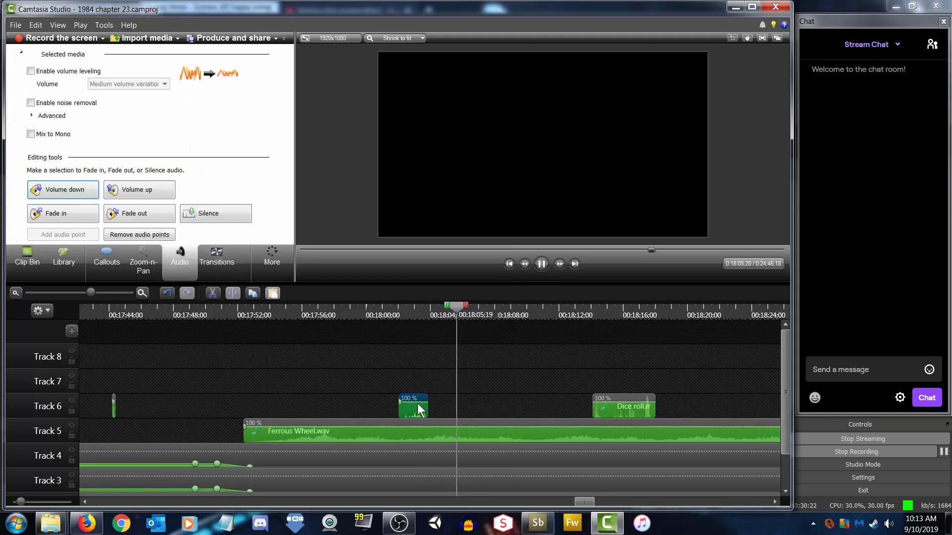
left_click_drag(418, 402, 418, 398)
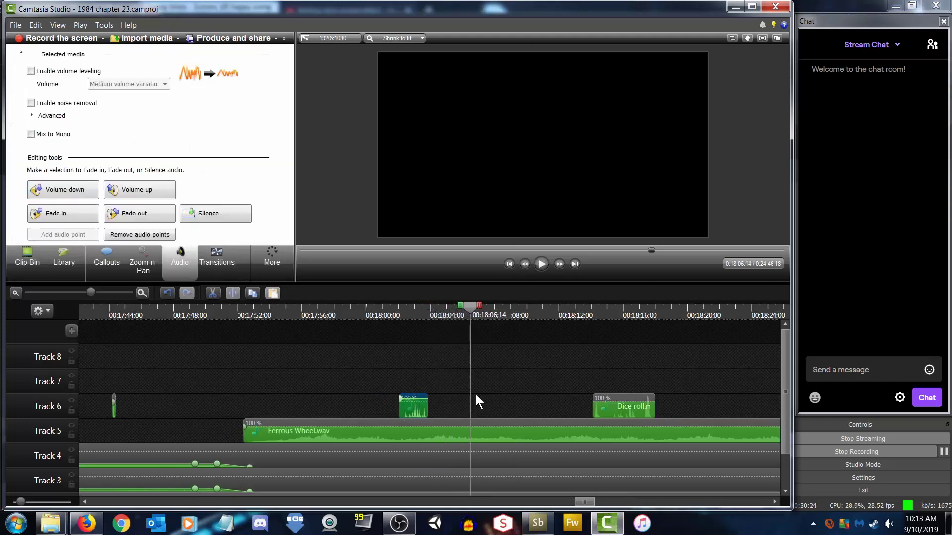
left_click(457, 361)
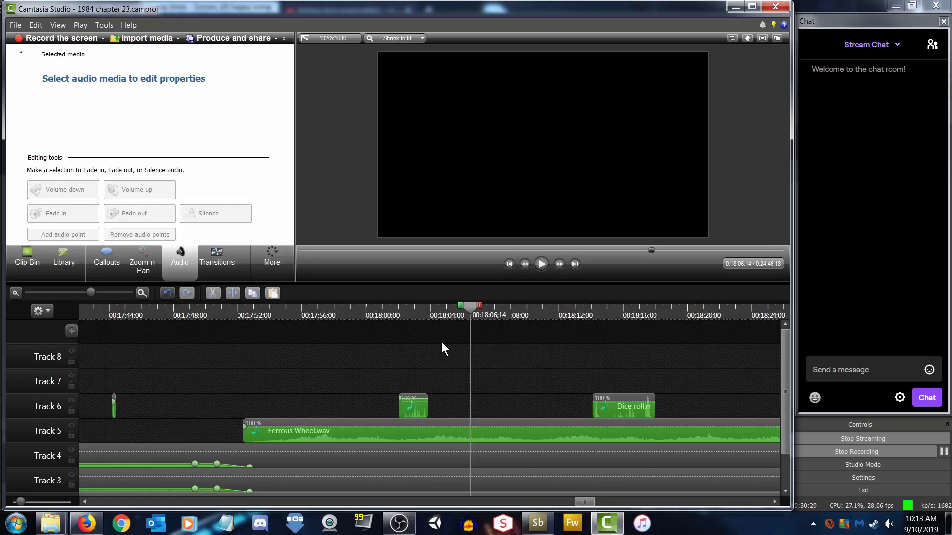
Play the mix with the narration from about 00:18:01 through to 00:18:14
mouse_move(786, 376)
left_mouse_down()
mouse_move(787, 418)
mouse_move(786, 371)
left_mouse_up()
left_click_drag(391, 311, 377, 310)
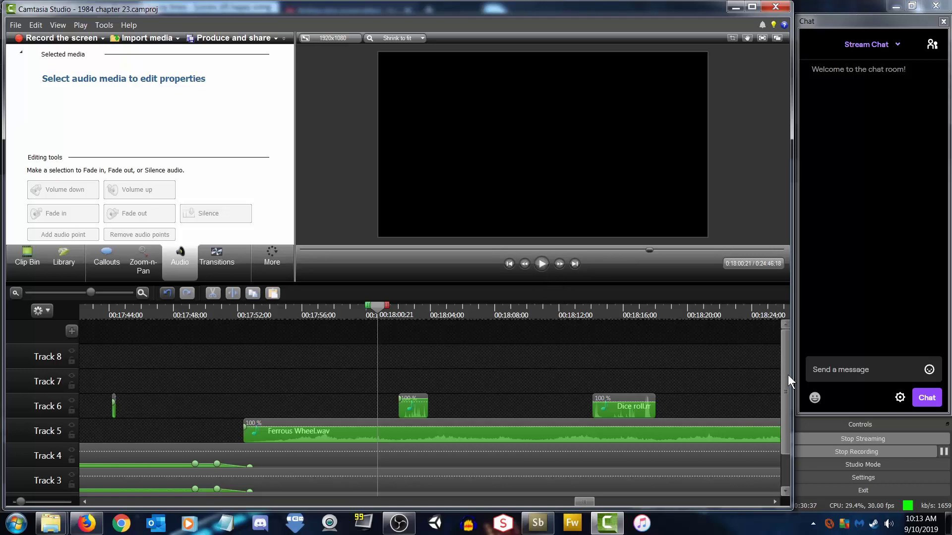
left_click_drag(787, 374, 792, 429)
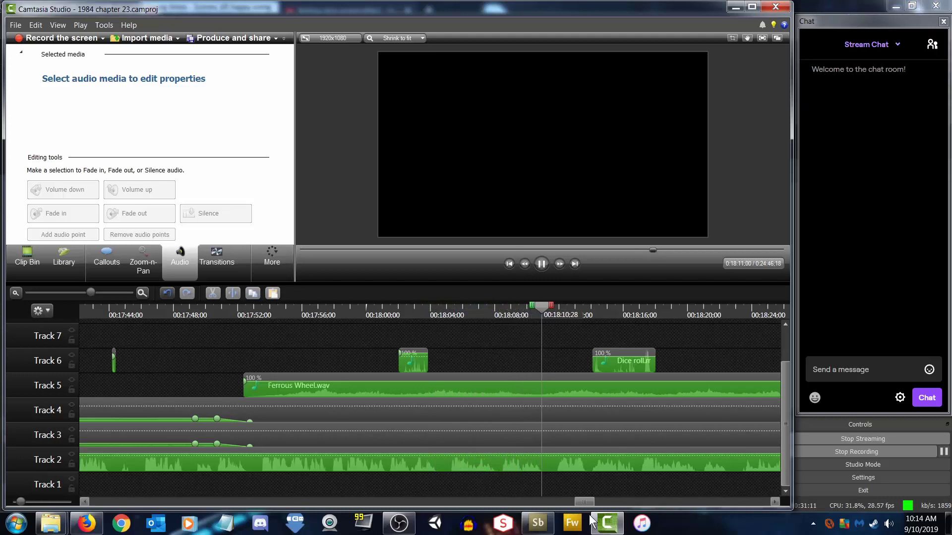
left_click(774, 502)
left_click_drag(773, 501, 773, 501)
key("space")
Cut the spare dice roll segment at 00:18:14 and paste it on Track 6 at about 00:18:21
left_click(492, 361)
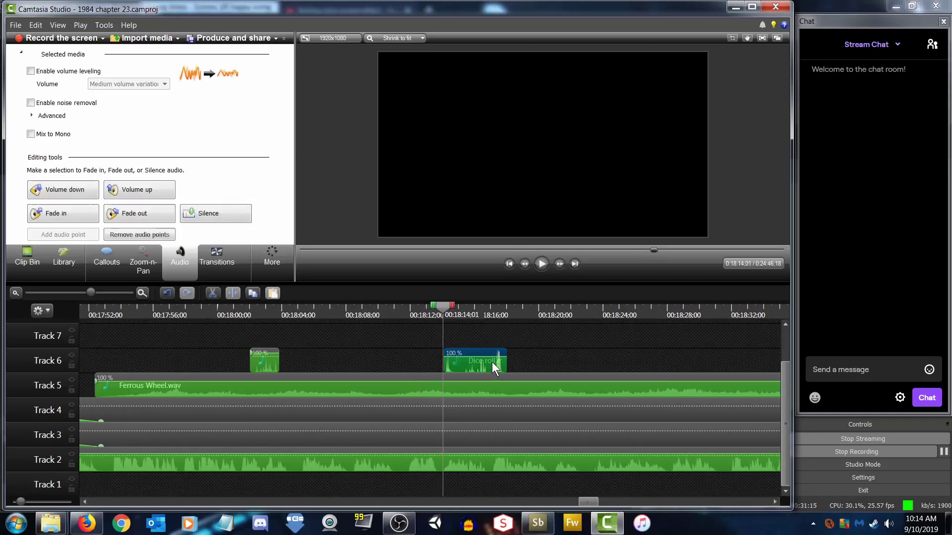
key("Delete")
left_click(541, 263)
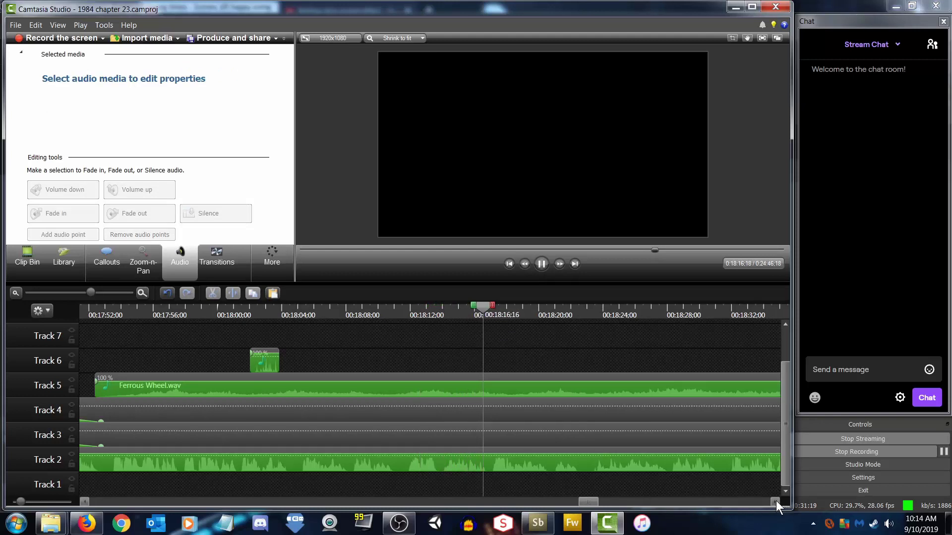
left_click_drag(775, 501, 775, 501)
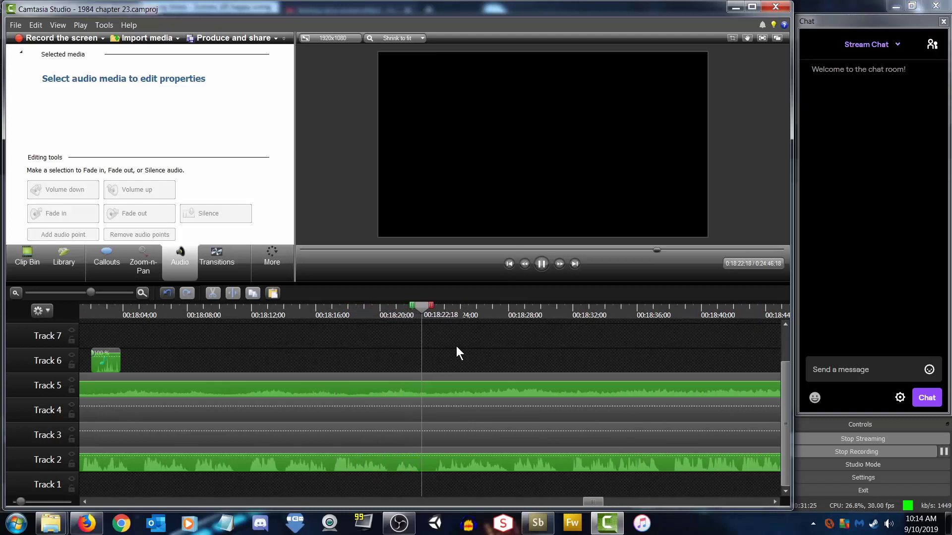
key("ctrl+v")
left_click_drag(451, 363, 417, 366)
Split the pasted dice roll segment at 00:18:21;23, delete the part after the split, and play back the remainder
left_click_drag(420, 311, 408, 310)
left_click(232, 293)
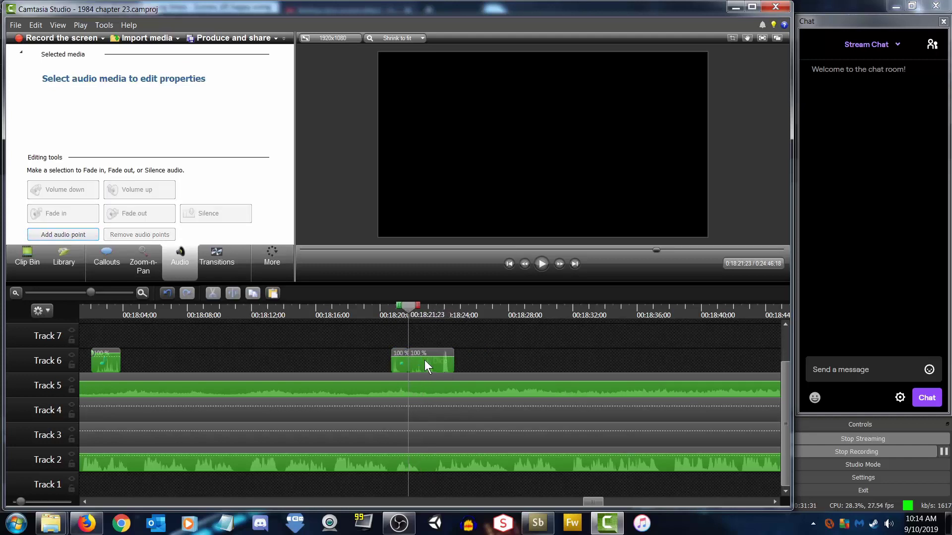
left_click_drag(424, 360, 511, 361)
key("Delete")
left_click_drag(390, 306, 357, 313)
left_click(543, 264)
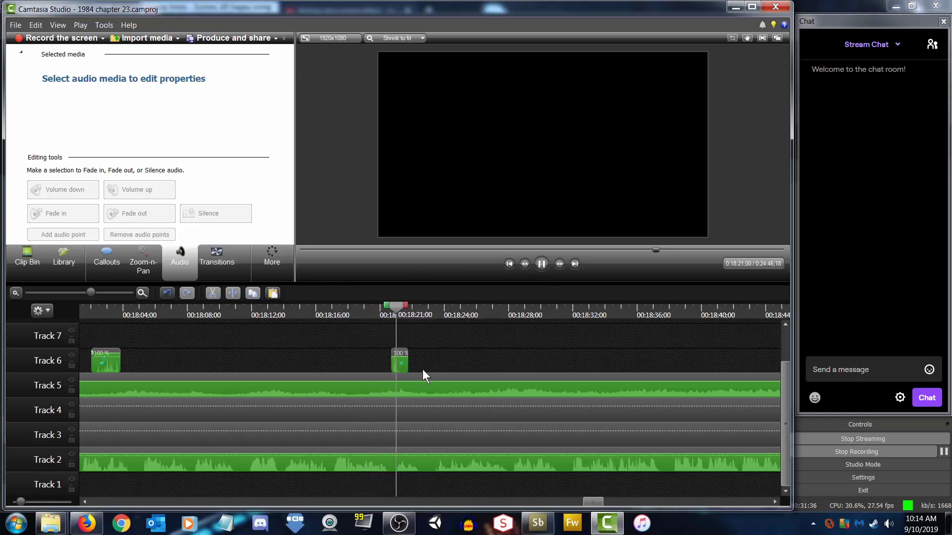
Move the short dice roll segment to about 00:18:05, just after the first one, and play both from 00:18:02
left_click_drag(396, 362, 151, 371)
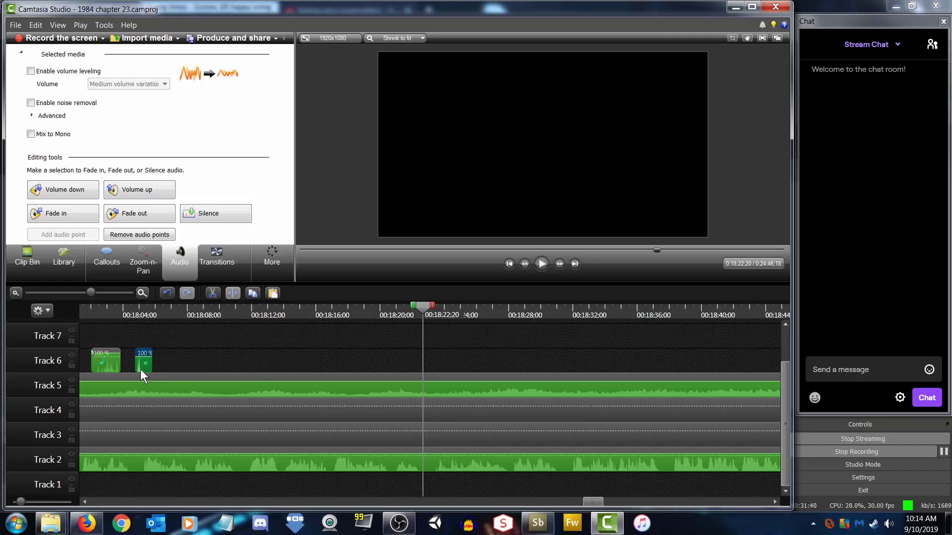
left_click_drag(121, 309, 91, 313)
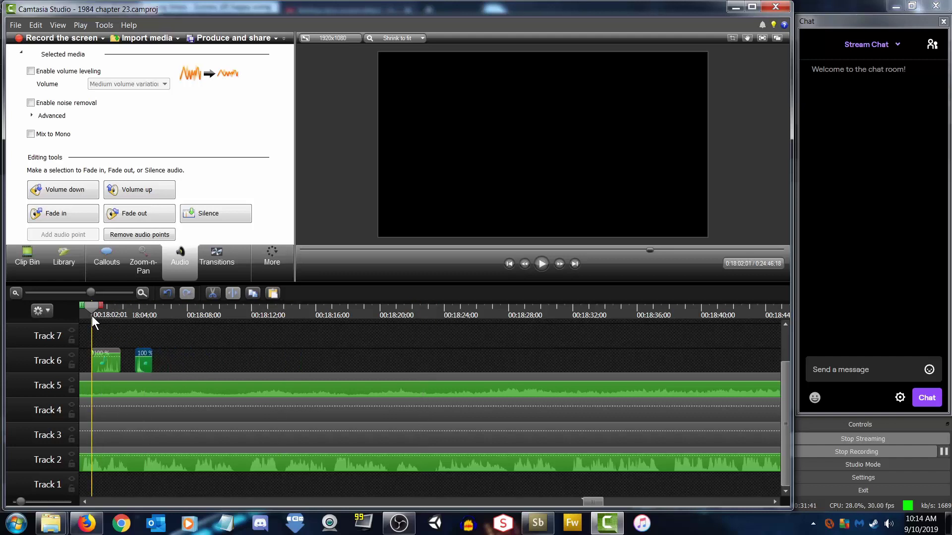
left_click(540, 264)
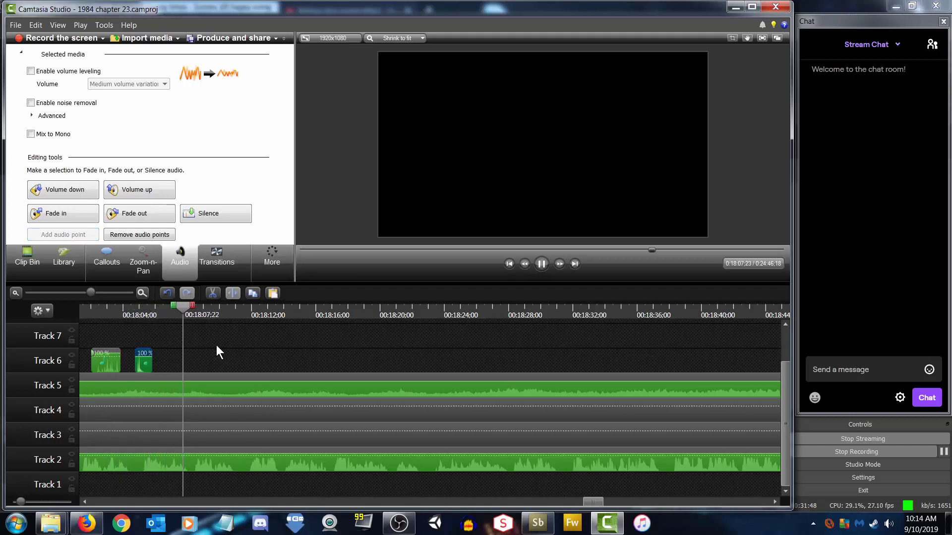
Listen to the narration and ambience from about 00:18:16 onward past 00:18:38
left_click(330, 309)
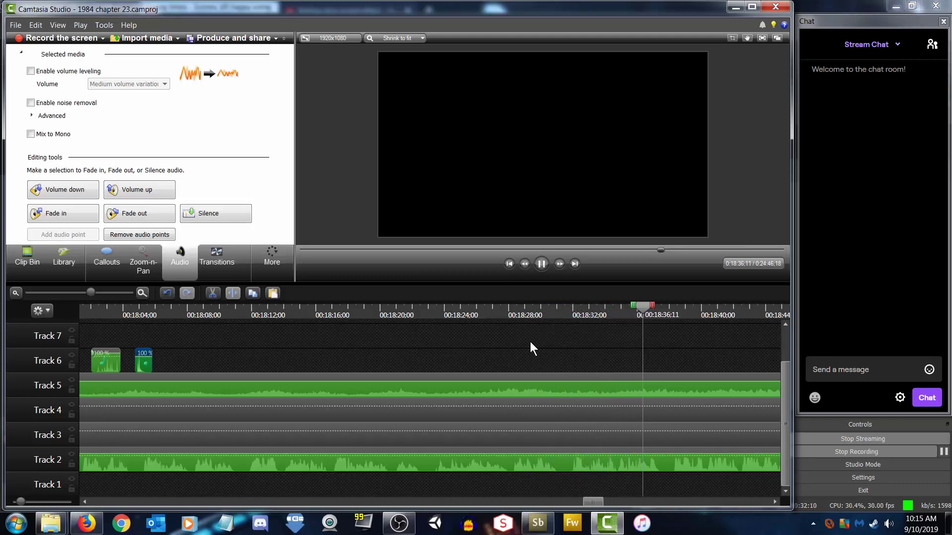
left_click(541, 264)
left_click_drag(591, 503, 602, 504)
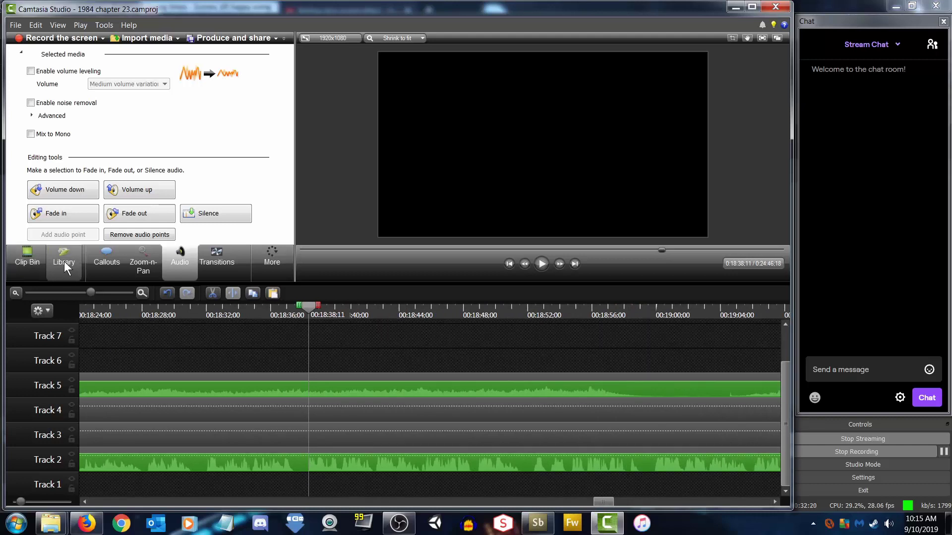
left_click(540, 263)
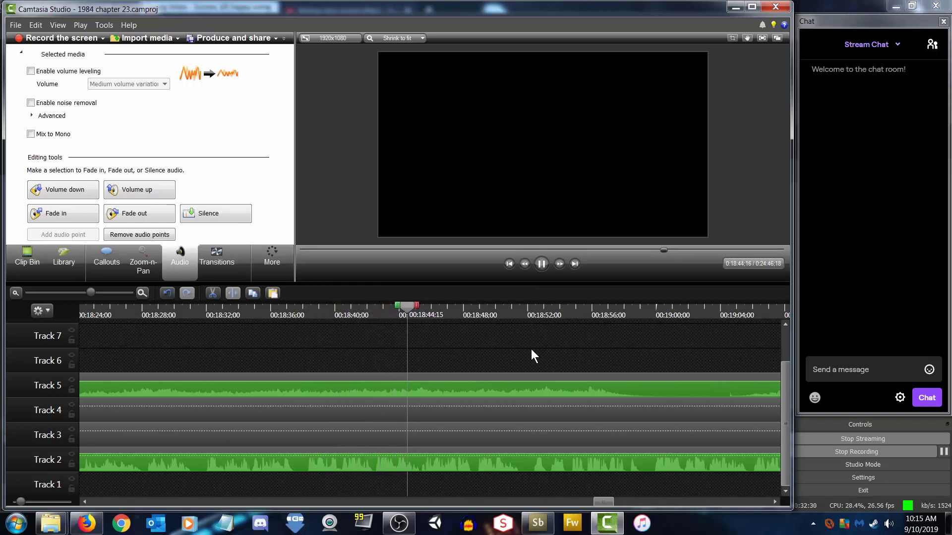
Enable volume leveling on the Ferrous Wheel.wav clip on Track 5 and turn its volume down three times
left_click(529, 382)
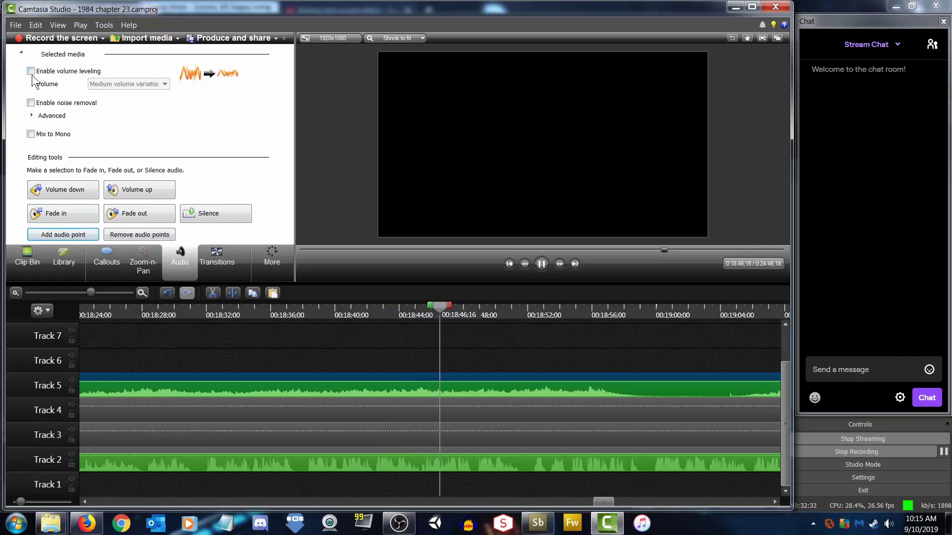
key("space")
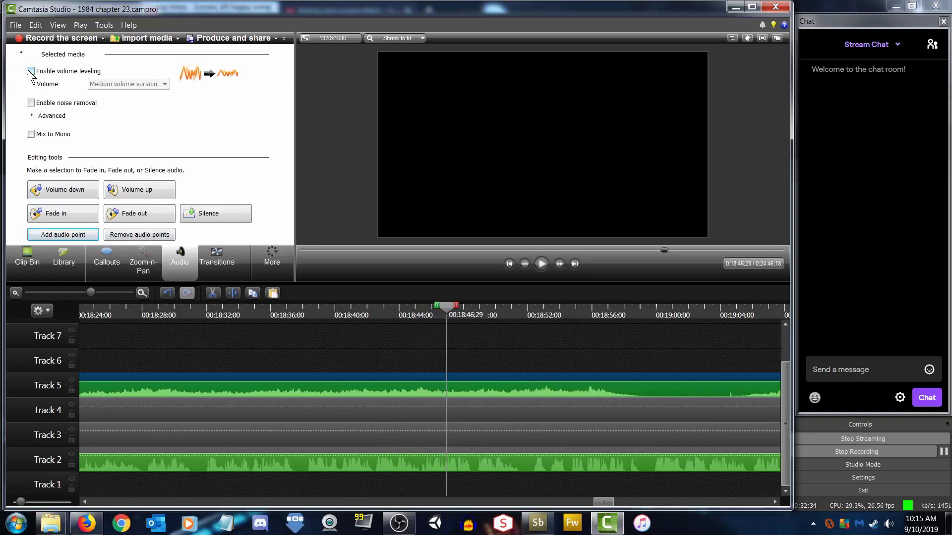
left_click(30, 72)
left_click(59, 190)
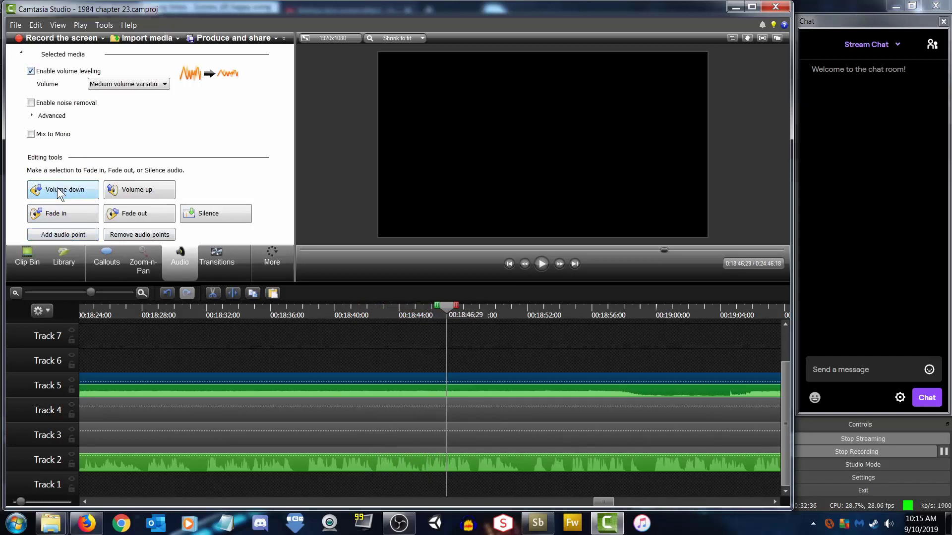
left_click(541, 263)
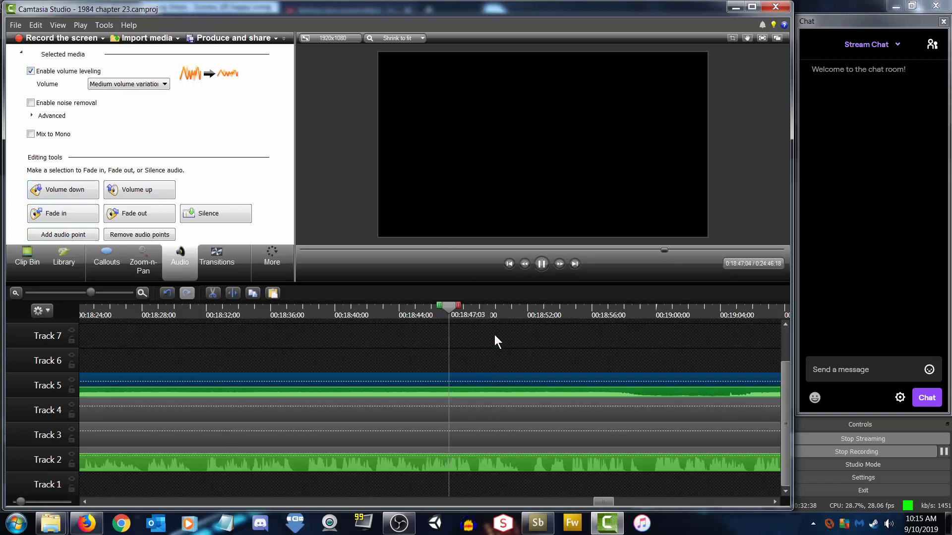
left_click(541, 263)
left_click(59, 190)
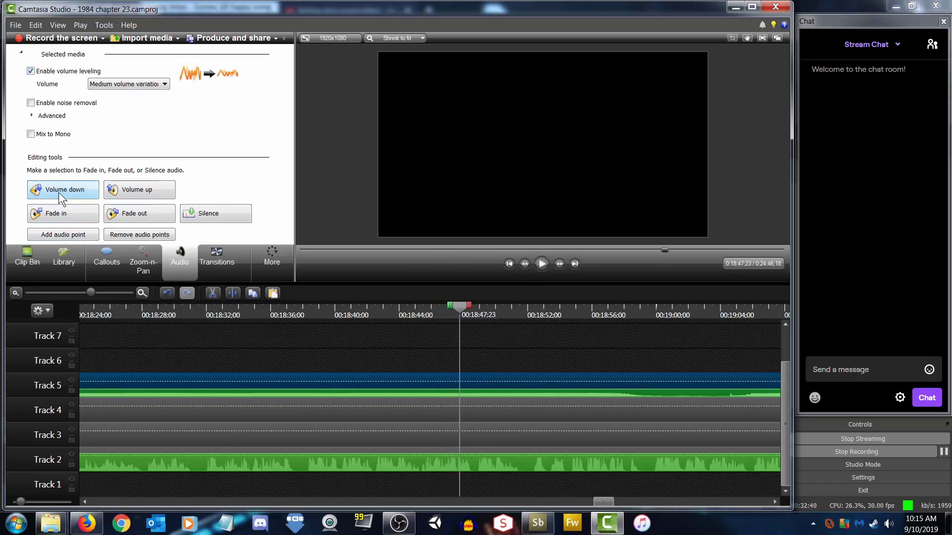
left_click(59, 194)
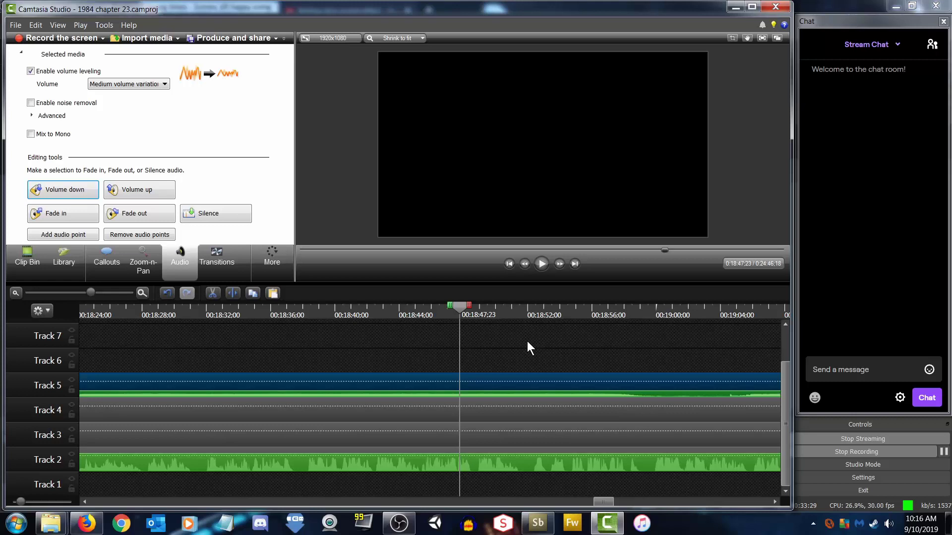
Deselect the clip and play the quieter mix from 00:18:47 onward past 00:19:09
left_click(527, 341)
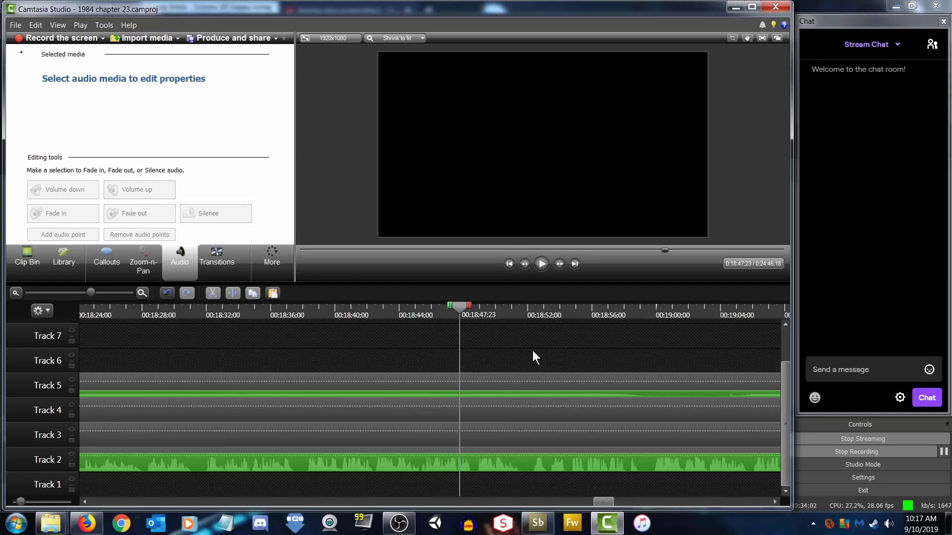
left_click(540, 264)
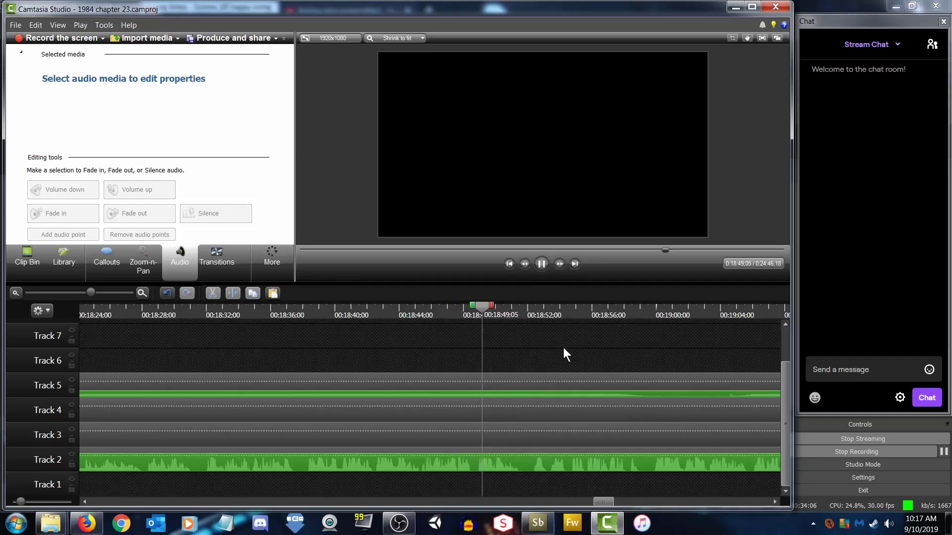
left_click_drag(603, 503, 611, 501)
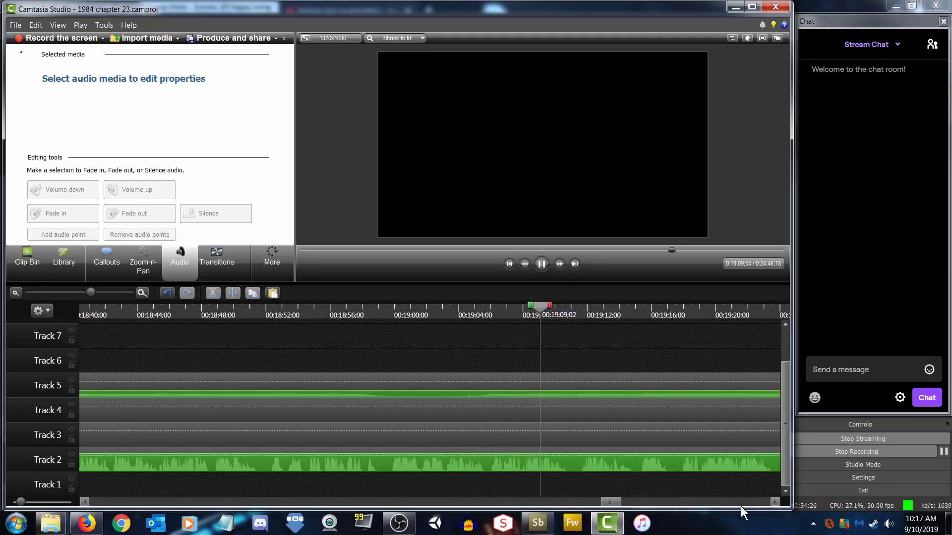
Continue listening to the narration over the quieter ambience from about 00:19:09 onward past 00:19:13
key("space")
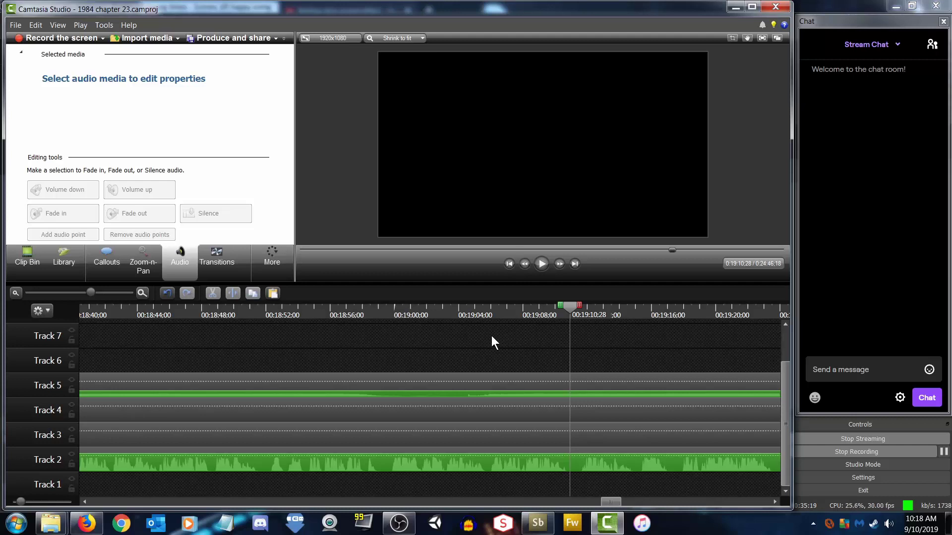
left_click(541, 264)
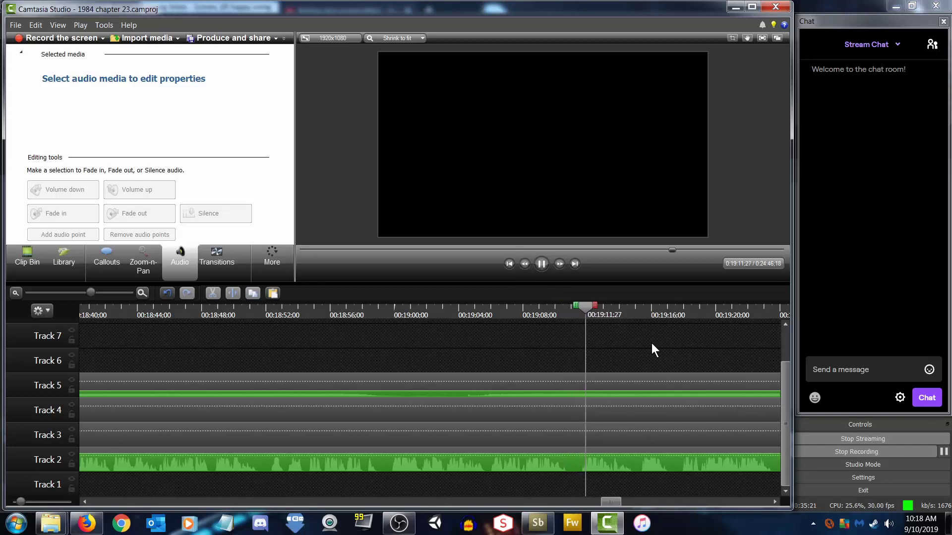
left_click(778, 502)
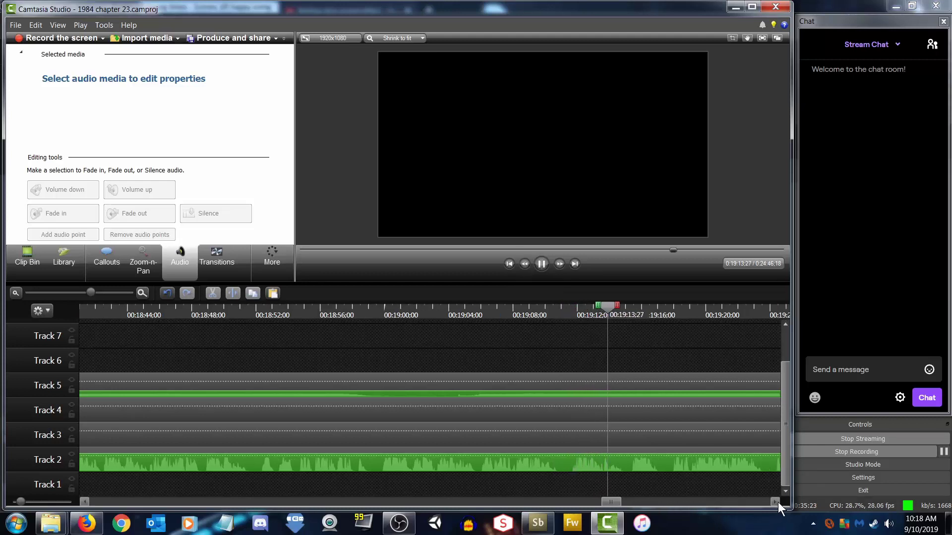
left_click_drag(778, 502, 777, 502)
Split the Ferrous Wheel.wav clip on Track 5 at 00:19:02;22
left_click_drag(434, 306, 226, 311)
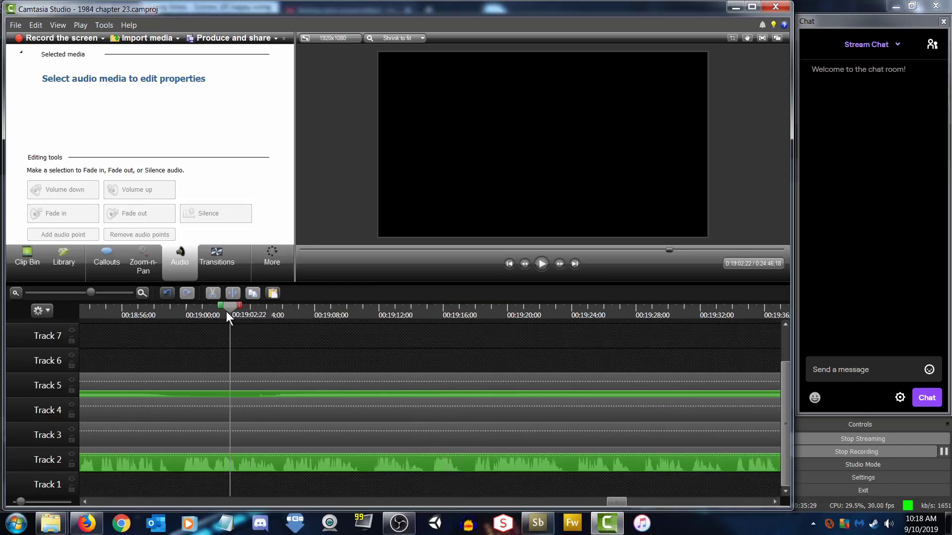
left_click(257, 380)
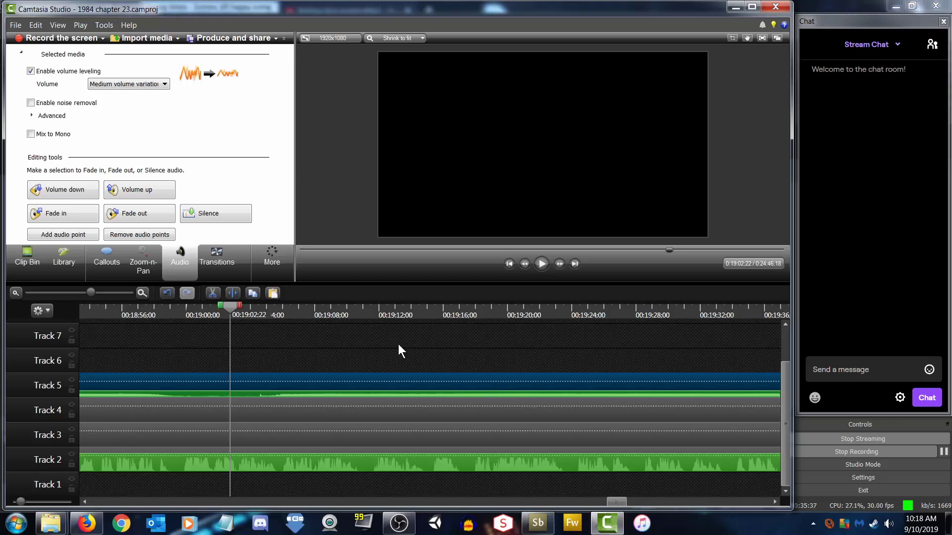
left_click(233, 293)
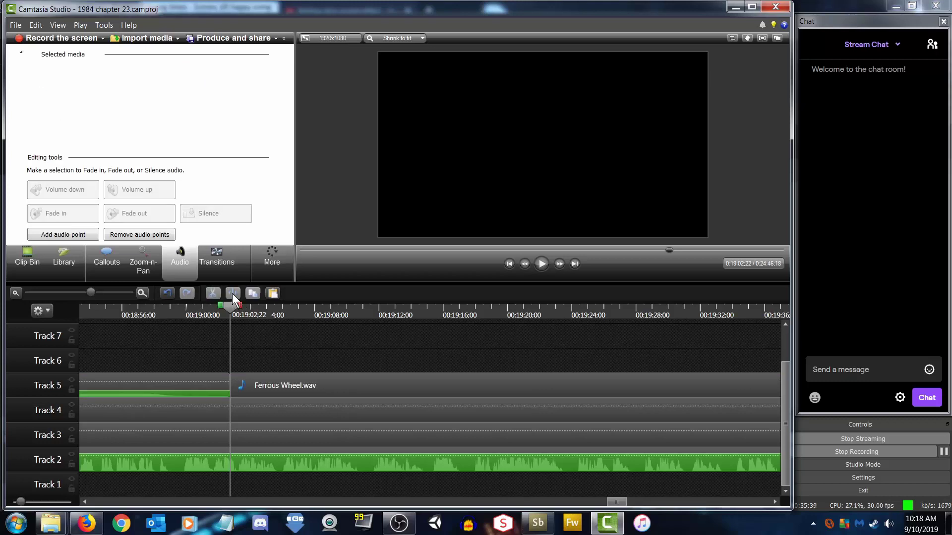
left_click(300, 376)
key("Delete")
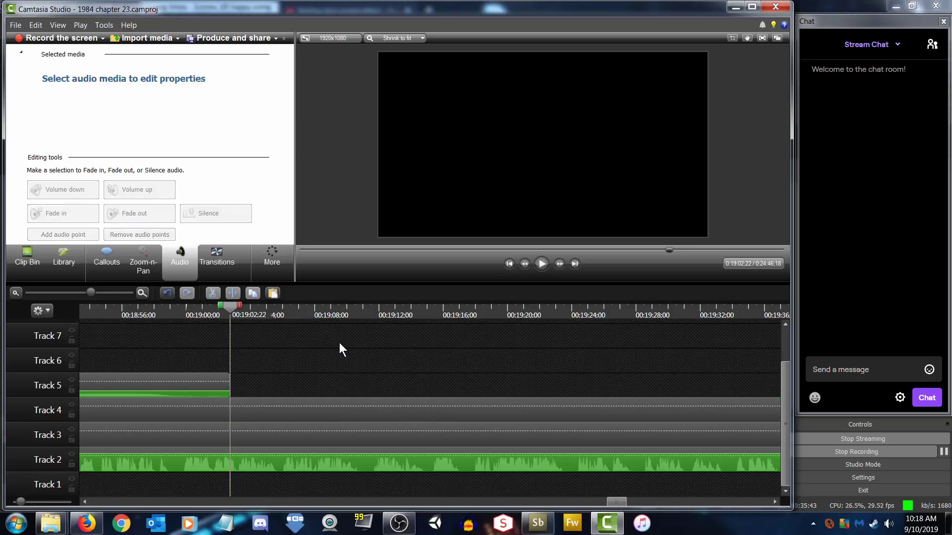
left_click(169, 382)
key("ctrl+z")
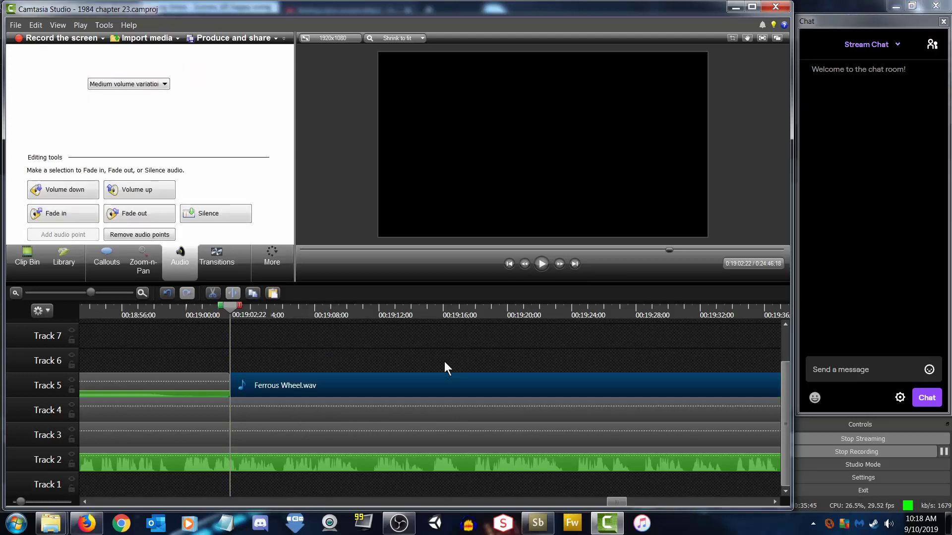
Crossfade the two Ferrous Wheel.wav pieces: move the second to Track 6 with about four seconds of overlap, fading it in and the first out
left_click_drag(299, 377, 250, 365)
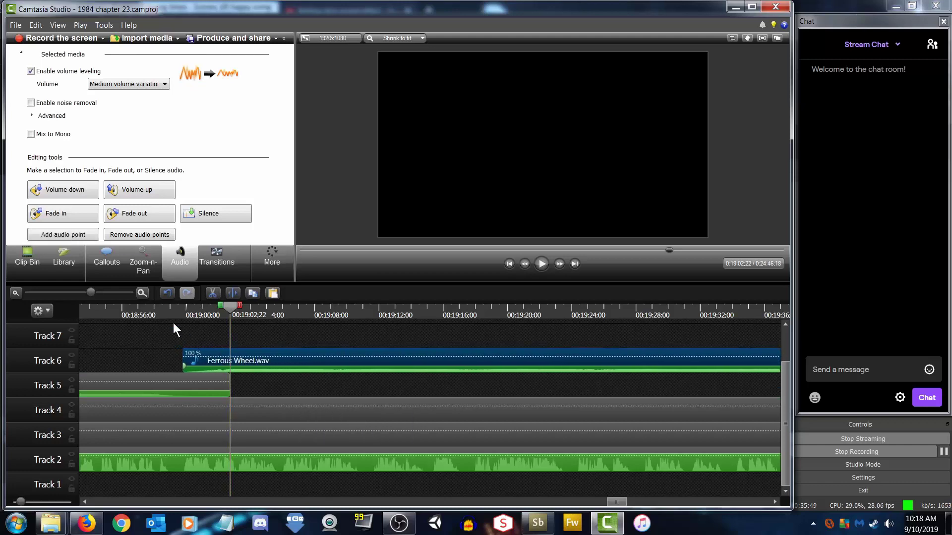
left_click(64, 214)
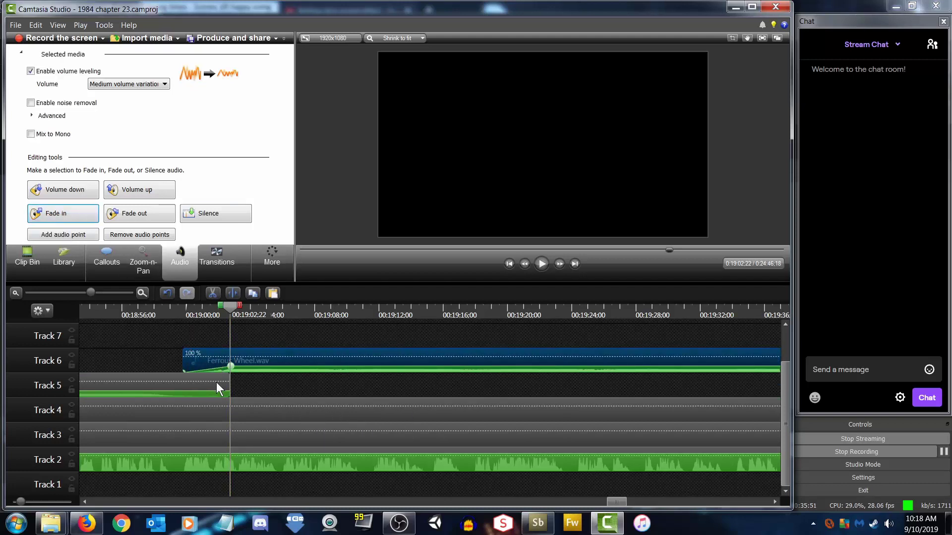
left_click(217, 382)
left_click(141, 208)
left_click(297, 360)
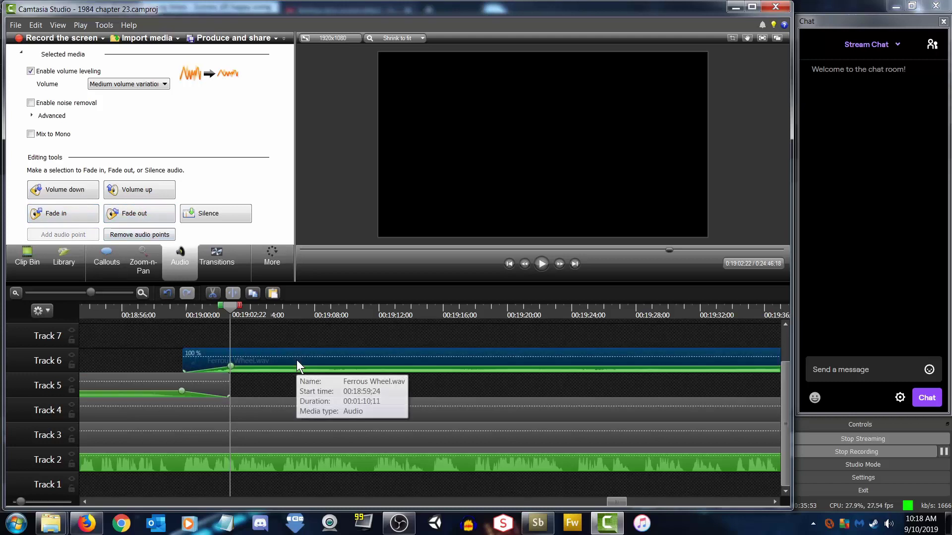
left_click_drag(296, 359, 273, 361)
Play the crossfade from about 00:18:56, skip to about 00:19:15 and listen on to about 00:19:20
left_click(121, 305)
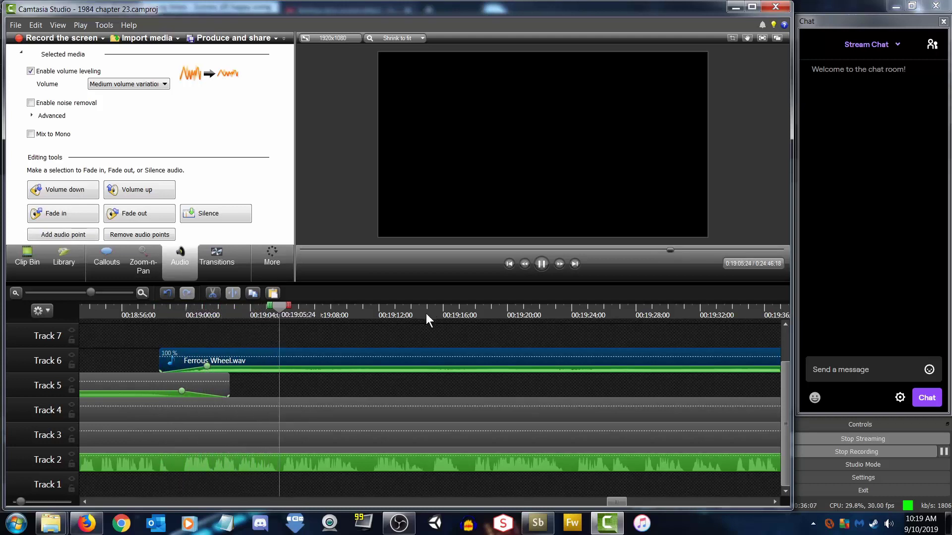
mouse_move(427, 313)
left_mouse_down()
mouse_move(451, 313)
mouse_move(436, 313)
left_mouse_up()
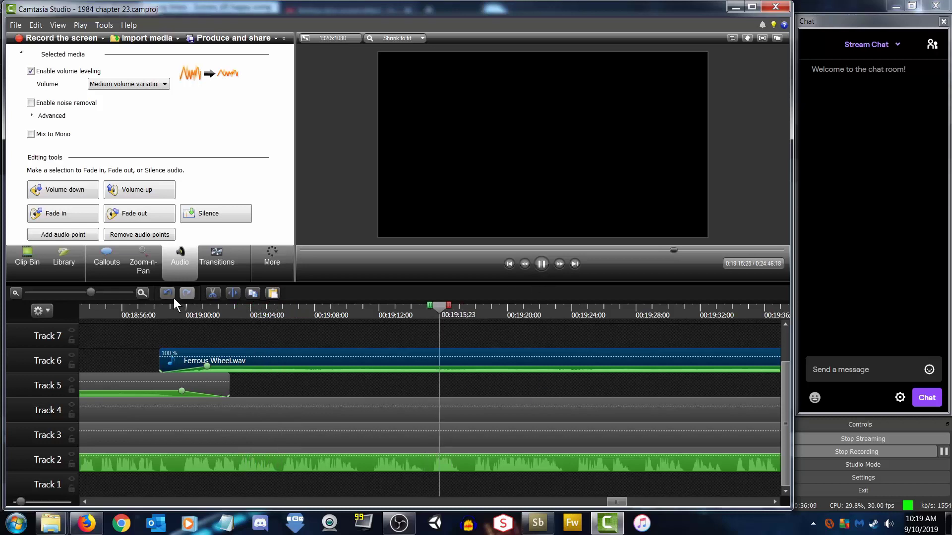
left_click_drag(91, 292, 78, 292)
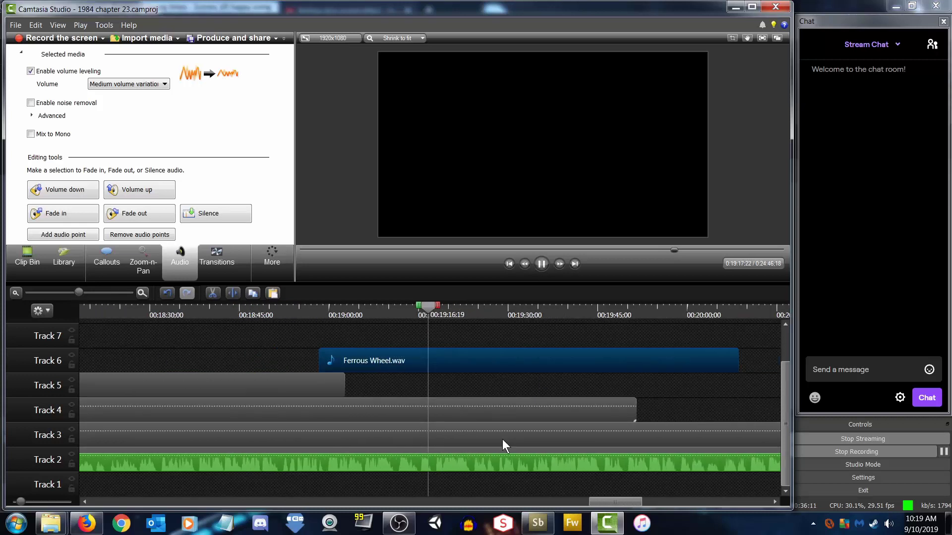
left_click_drag(608, 503, 617, 503)
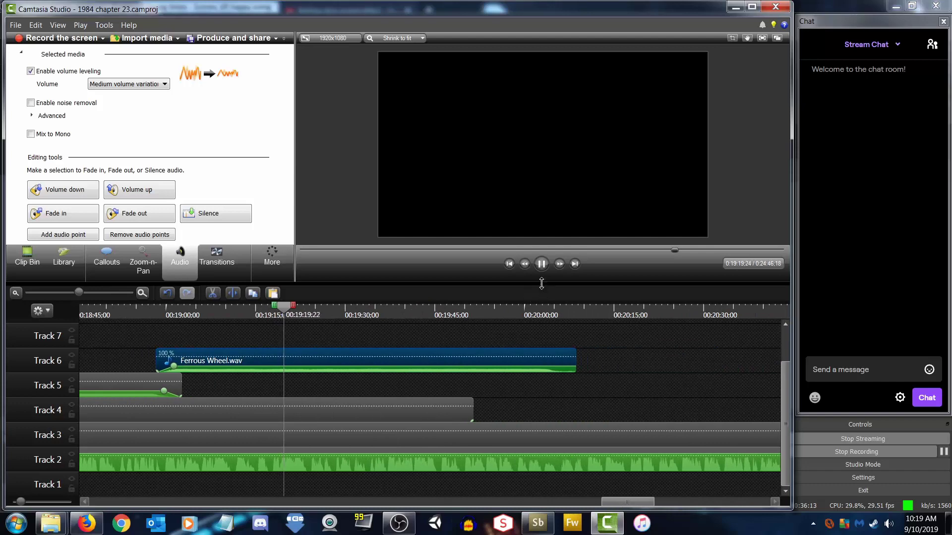
left_click(542, 264)
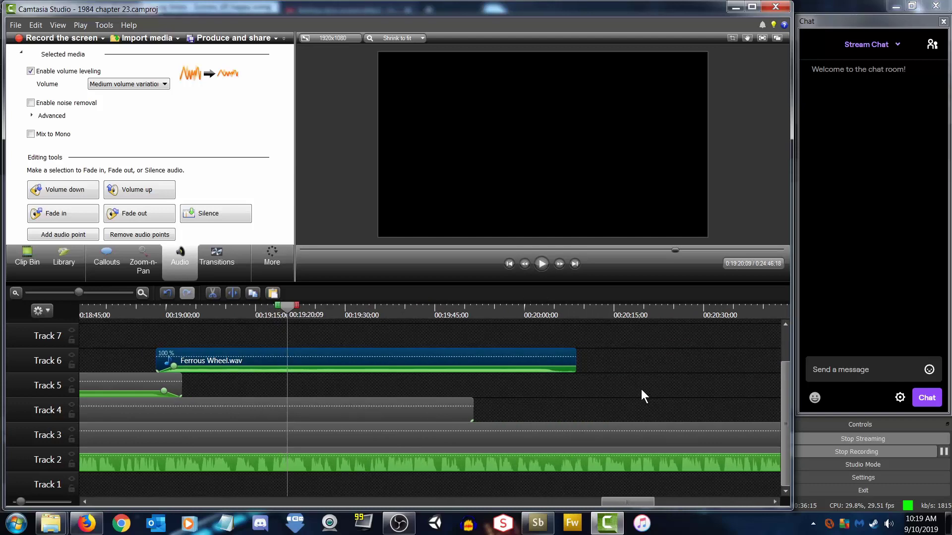
Listen to the narration from about 00:19:20 and stop playback at 00:19:36;24
left_click_drag(79, 292, 61, 295)
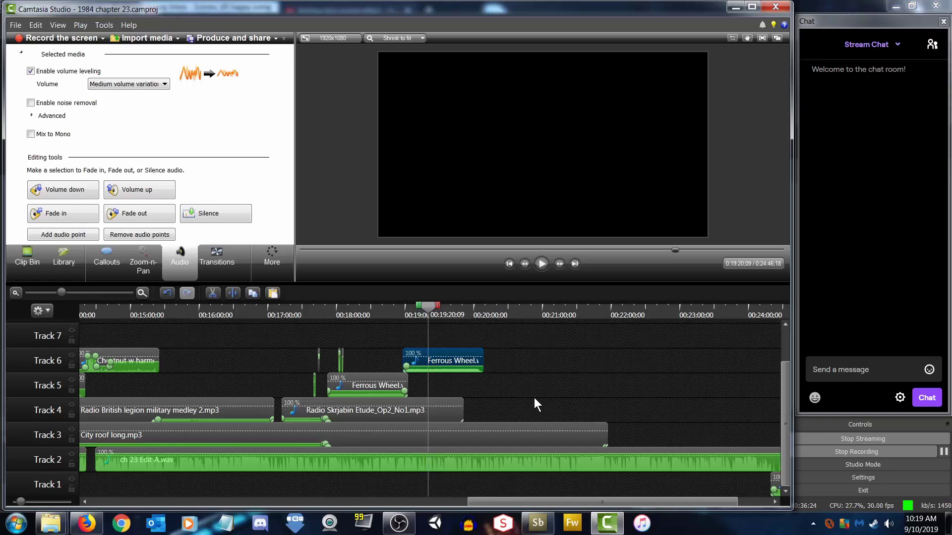
left_click(543, 264)
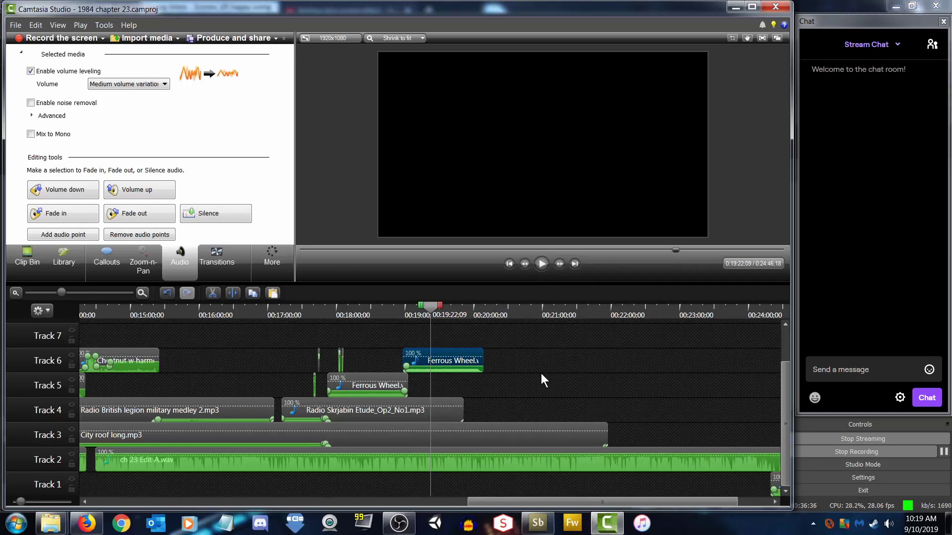
left_click(541, 263)
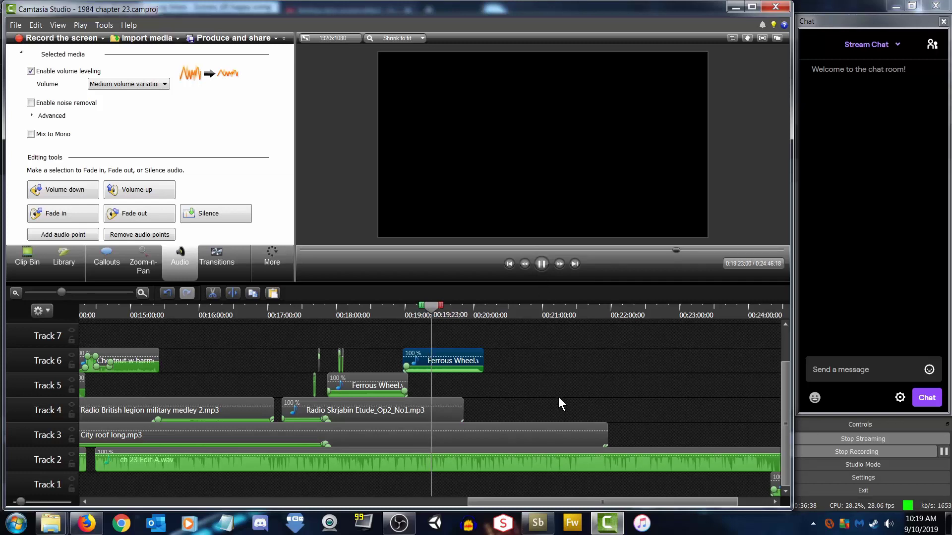
left_click(545, 266)
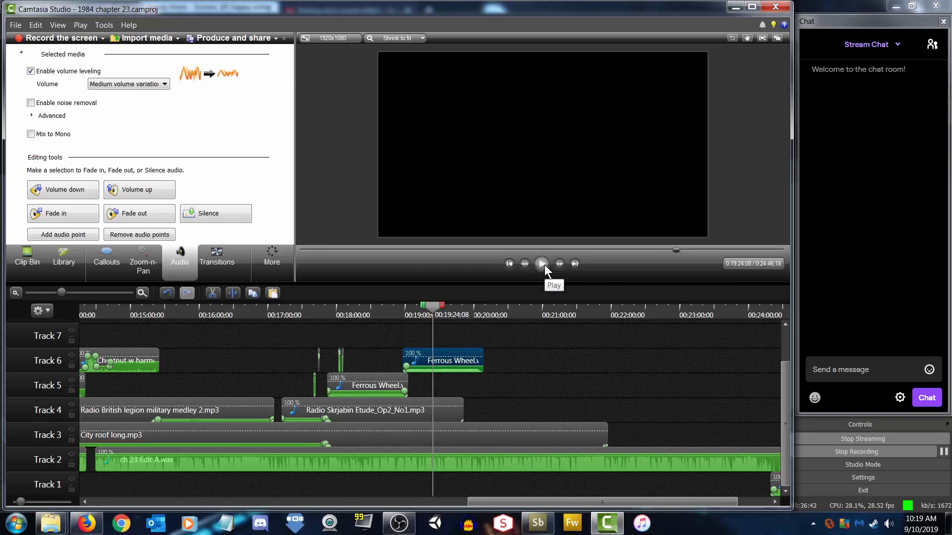
left_click(544, 264)
left_click_drag(554, 501, 574, 503)
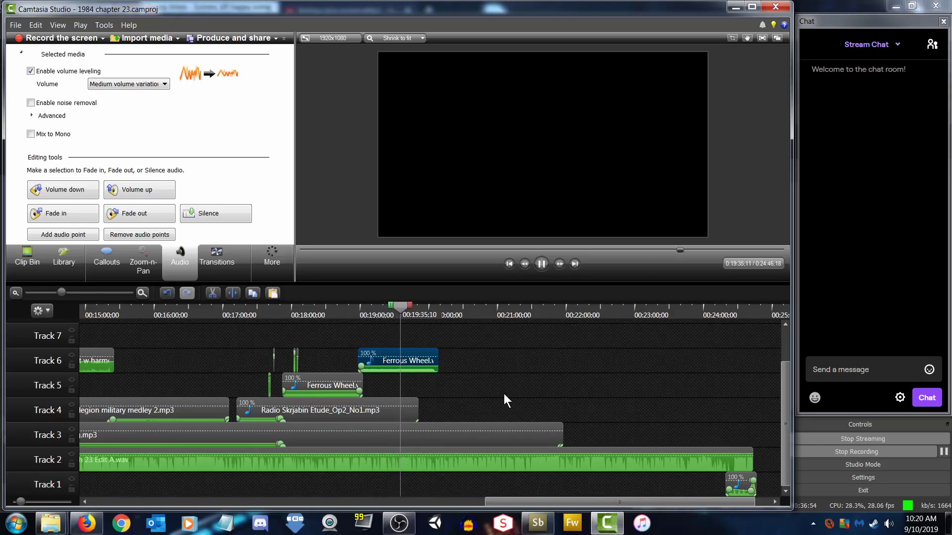
key("space")
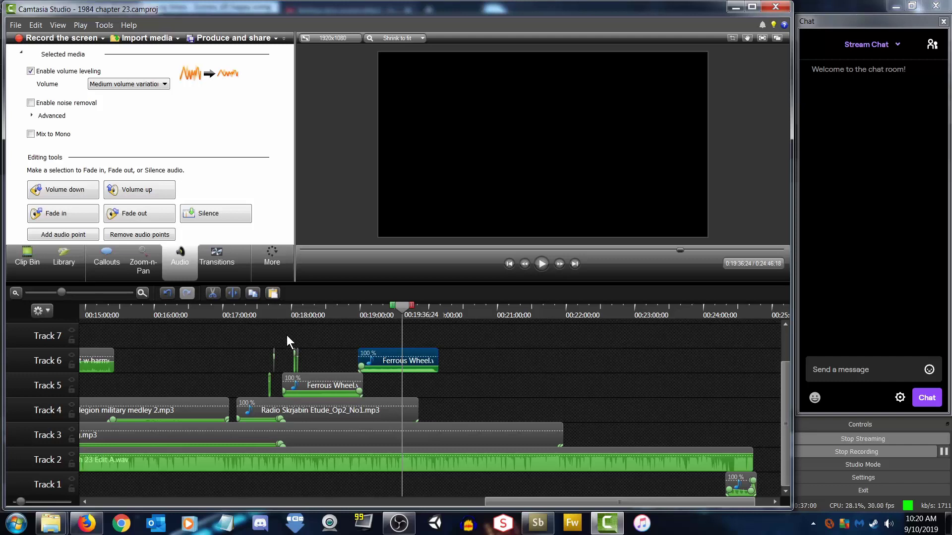
Copy the two short dice roll segments to Track 5 at 00:19:36;24 and delete the first copy
left_click(300, 356)
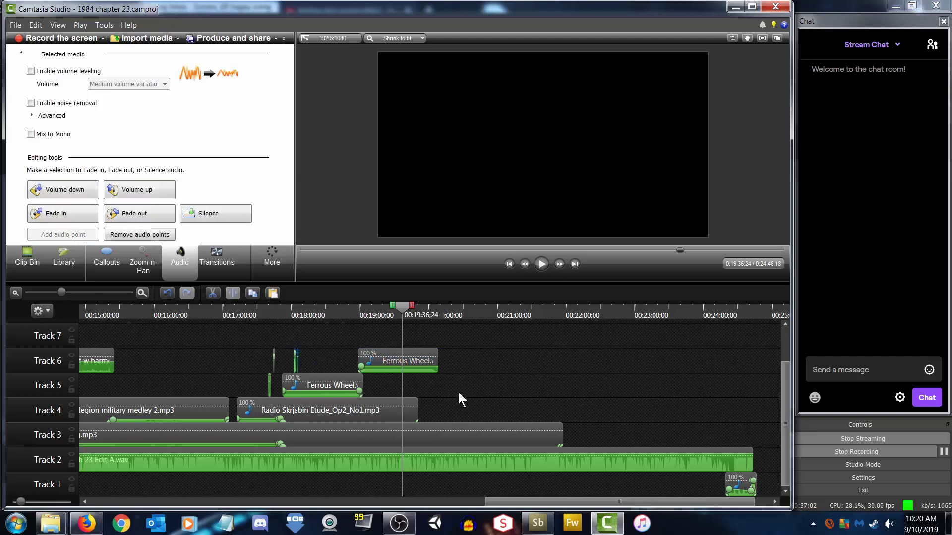
left_click_drag(59, 290, 102, 296)
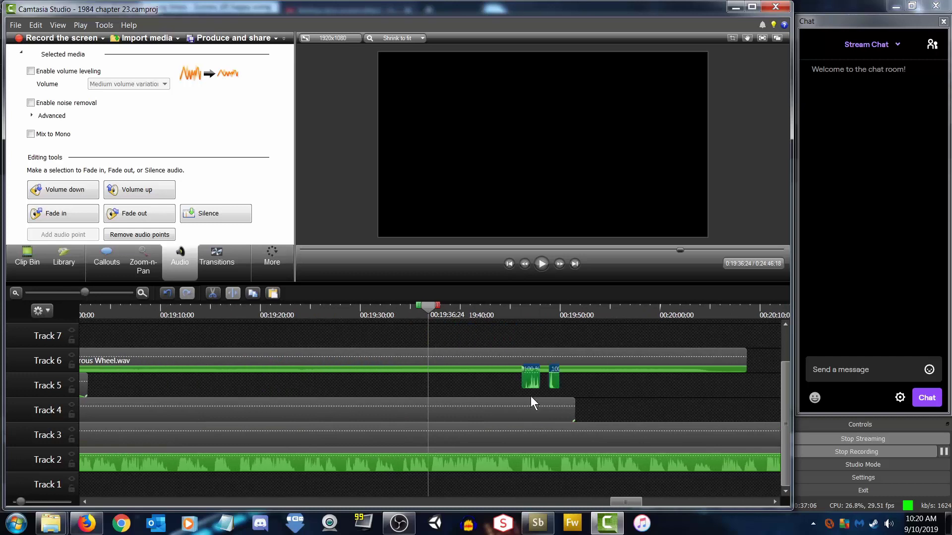
left_click_drag(530, 397, 429, 396)
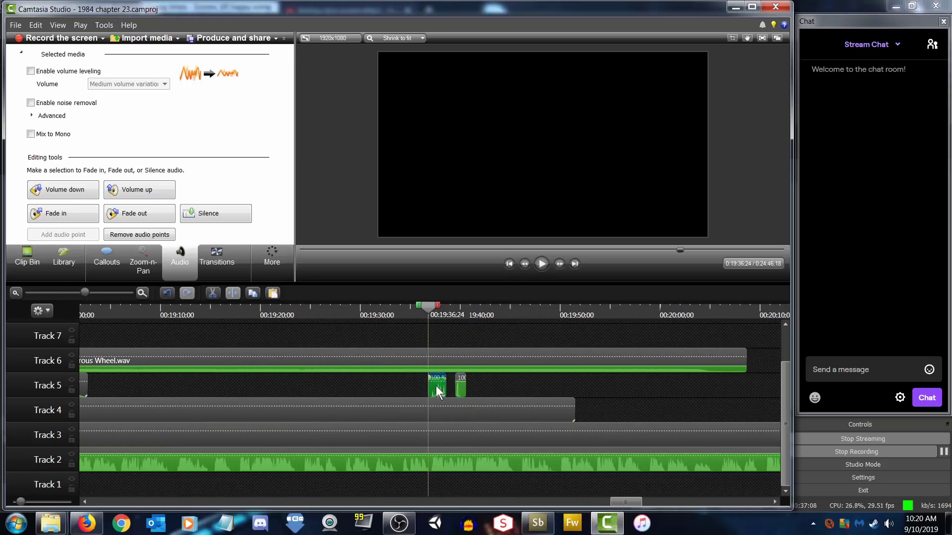
key("Delete")
Extend the remaining dice roll copy on Track 5 to about three seconds and, playing from 00:19:27, move its start to about 00:19:34
left_click_drag(465, 387, 561, 385)
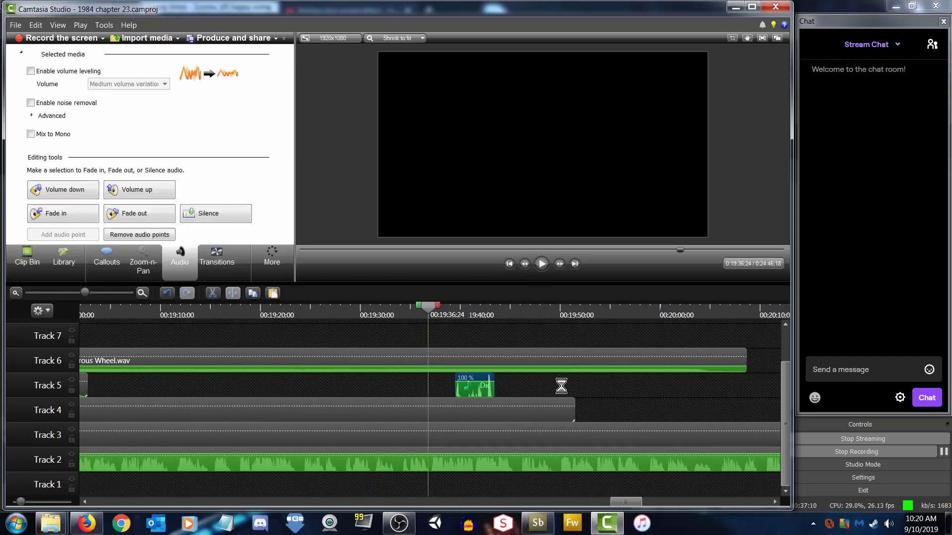
mouse_move(455, 390)
left_mouse_down()
mouse_move(465, 390)
mouse_move(442, 391)
left_mouse_up()
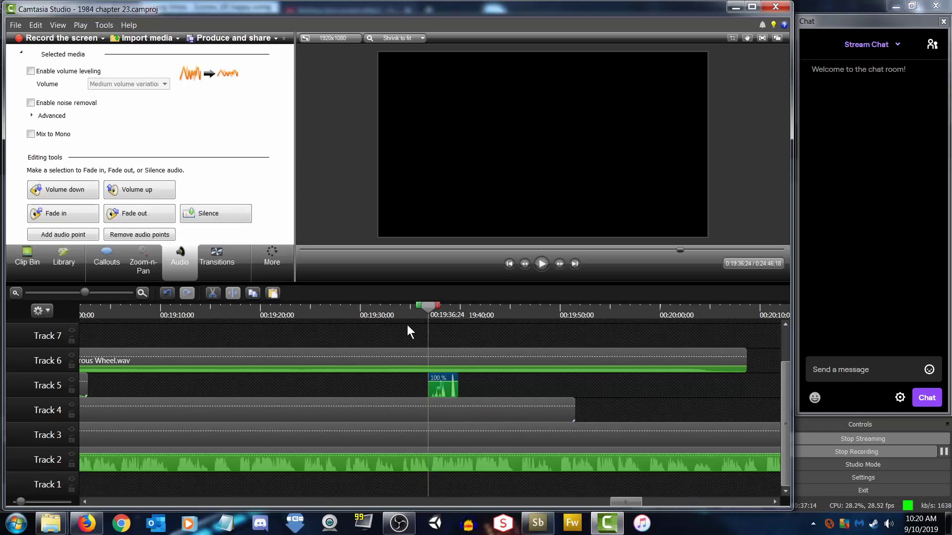
left_click(332, 313)
left_click(540, 264)
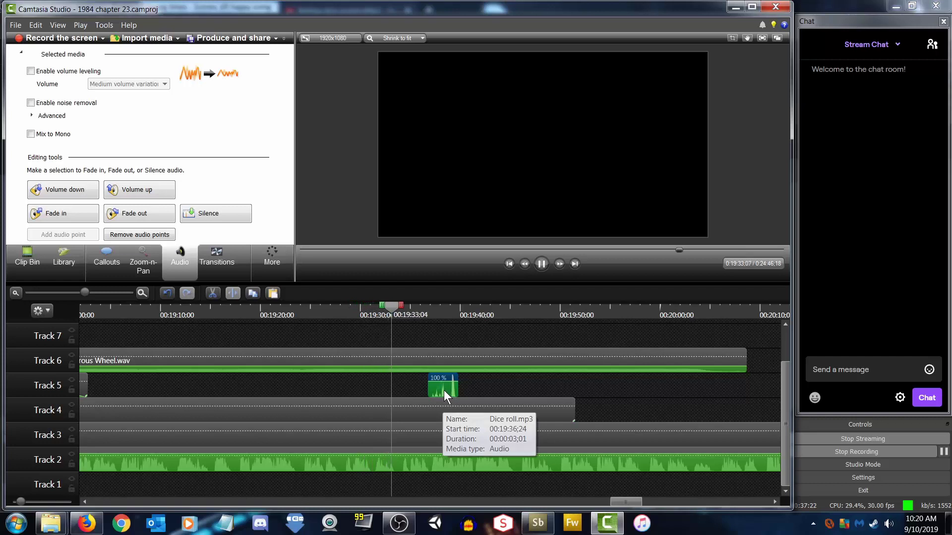
left_click_drag(444, 390, 413, 387)
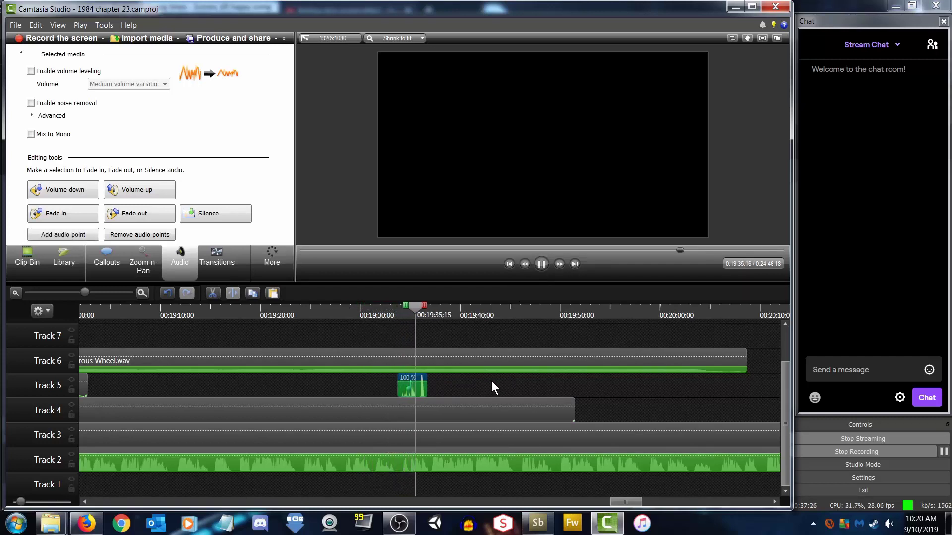
Split the dice roll clip on Track 5 at 00:19:35;22 and lower the volume of its second part
left_click_drag(423, 307, 414, 315)
left_click(233, 293)
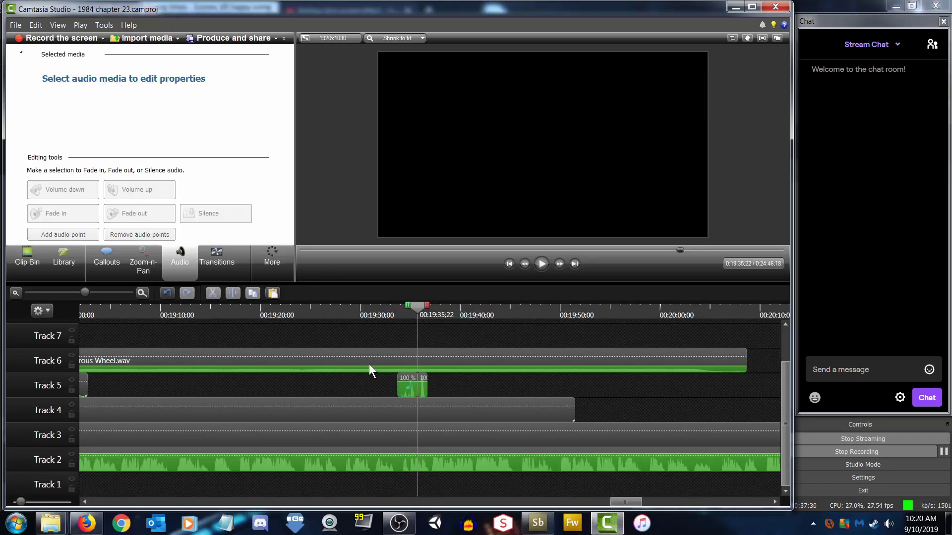
left_click_drag(424, 381, 426, 389)
Play the adjusted dice roll from 00:19:31;28 and keep listening past 00:19:52
left_click(381, 311)
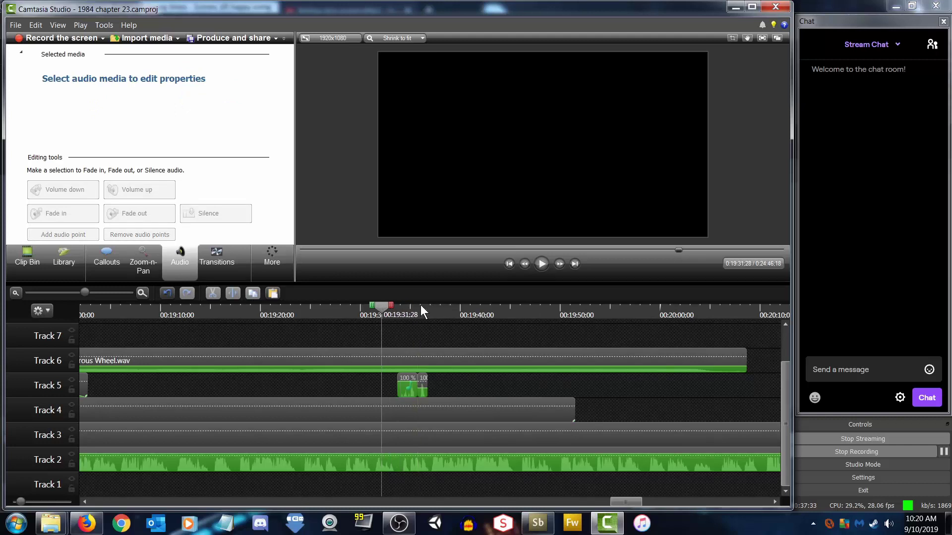
left_click(540, 264)
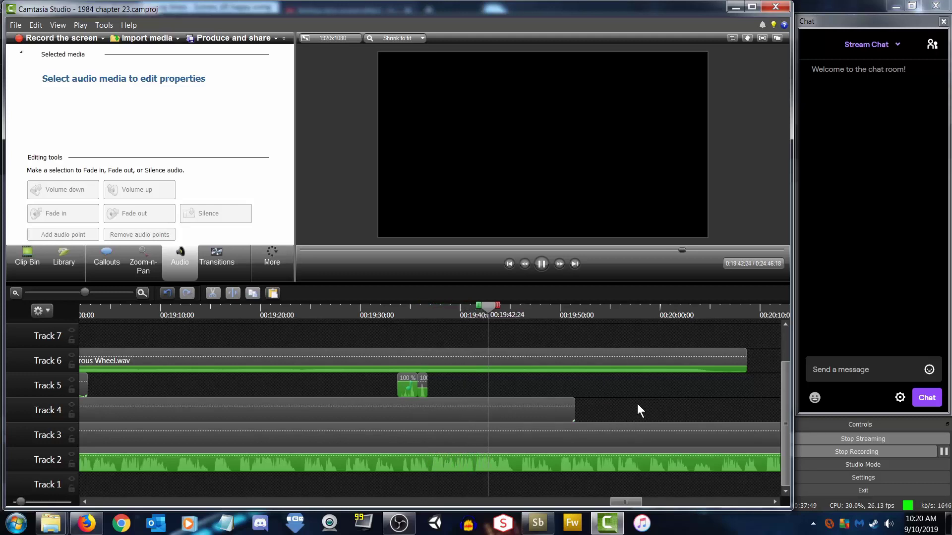
left_click_drag(627, 504, 636, 505)
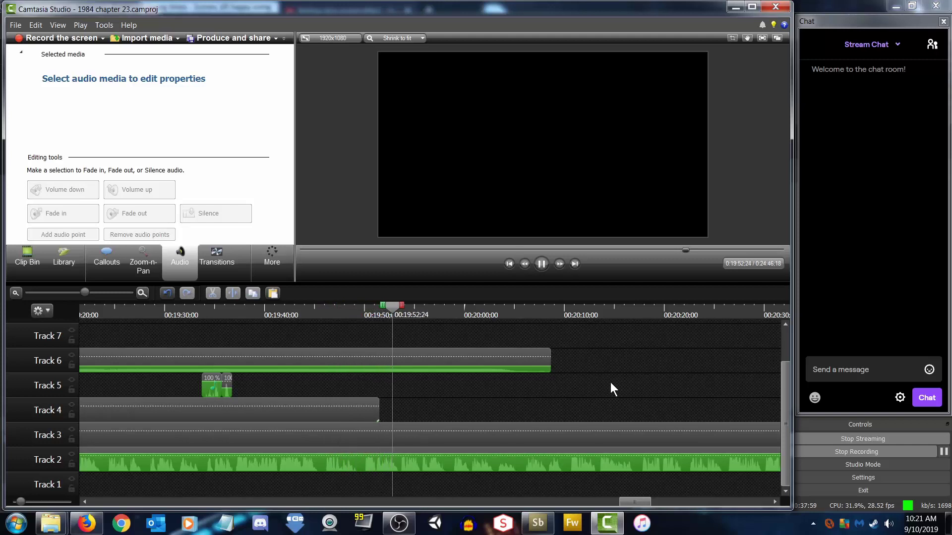
Add a fade-out to the end of the Ferrous Wheel.wav clip on Track 6
left_click_drag(84, 294, 79, 293)
left_click(449, 356)
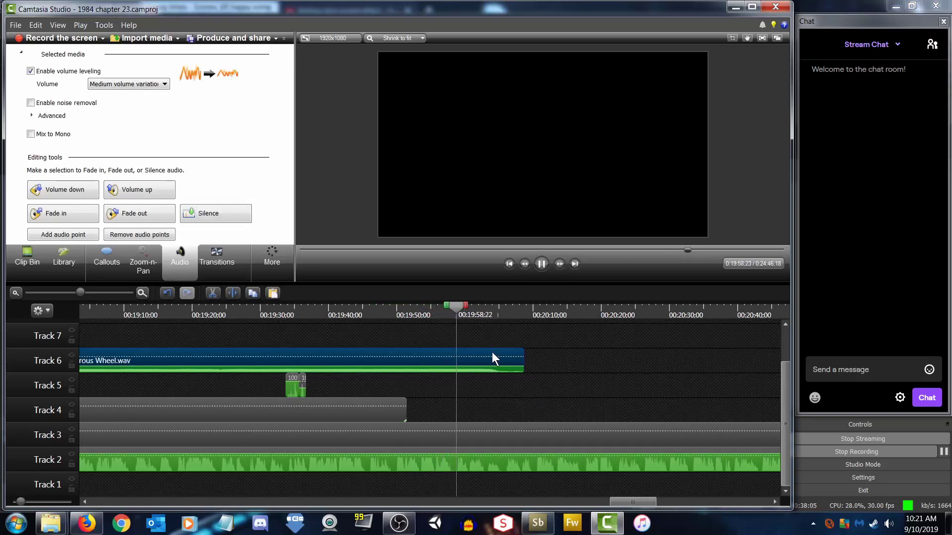
left_click(132, 213)
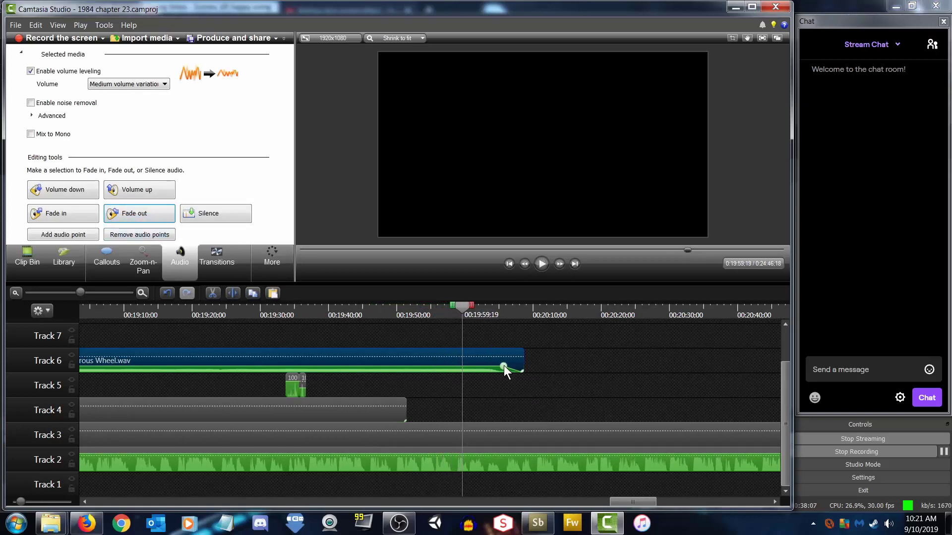
Start the fade-out of the Ferrous Wheel.wav clip on Track 6 slightly earlier
left_click_drag(499, 365, 497, 365)
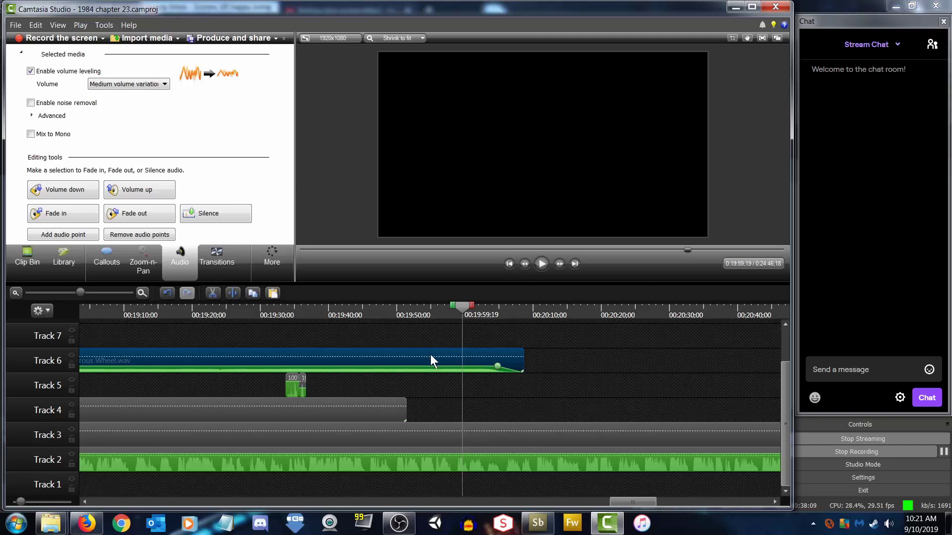
key("ctrl+v")
left_click_drag(499, 355, 520, 385)
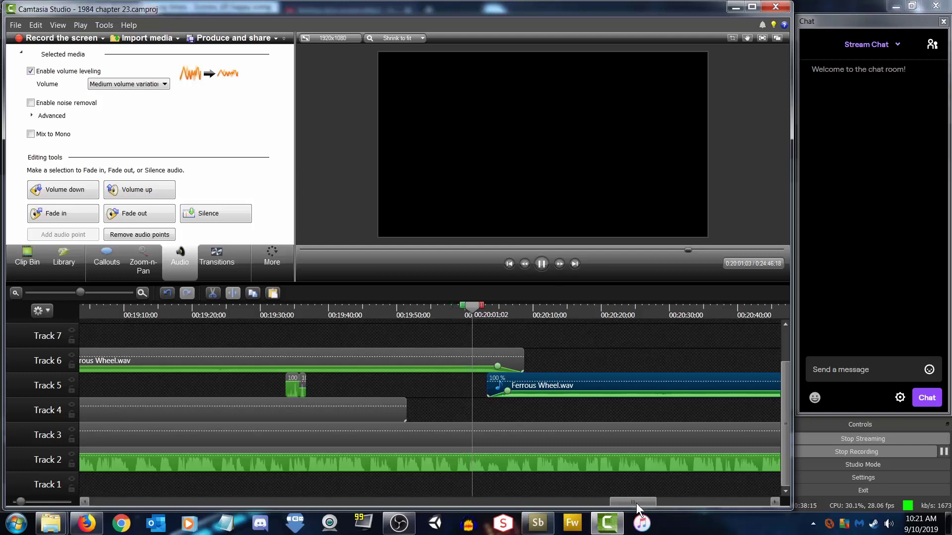
left_click_drag(636, 504, 646, 504)
left_click(511, 348)
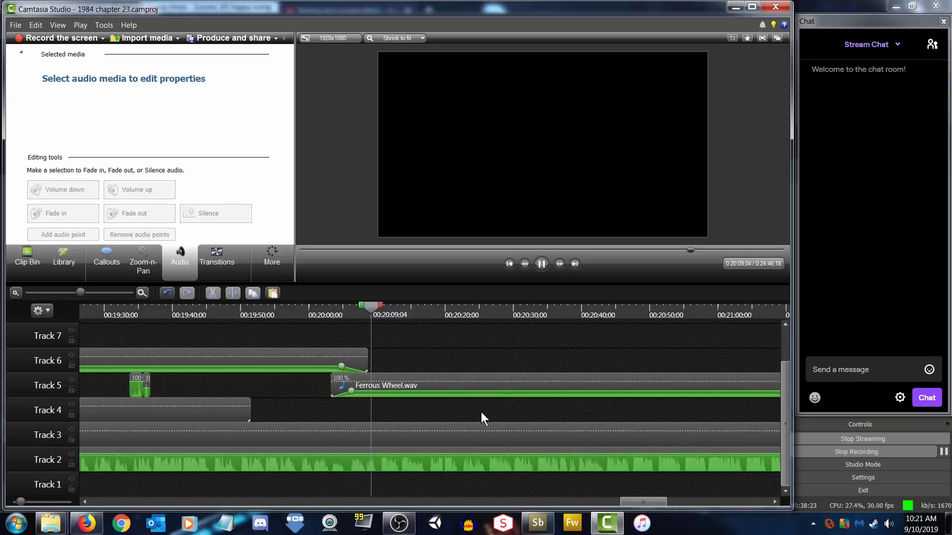
left_click(431, 387)
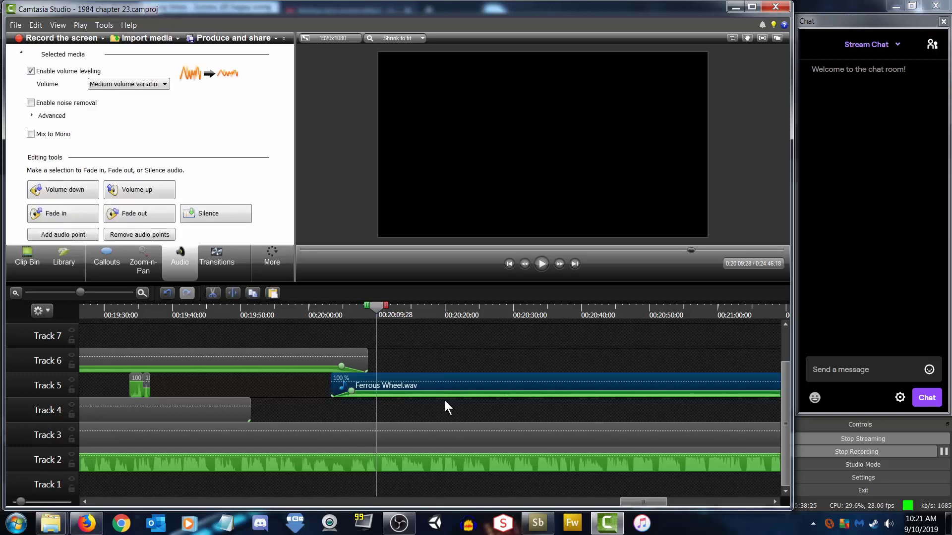
key("Delete")
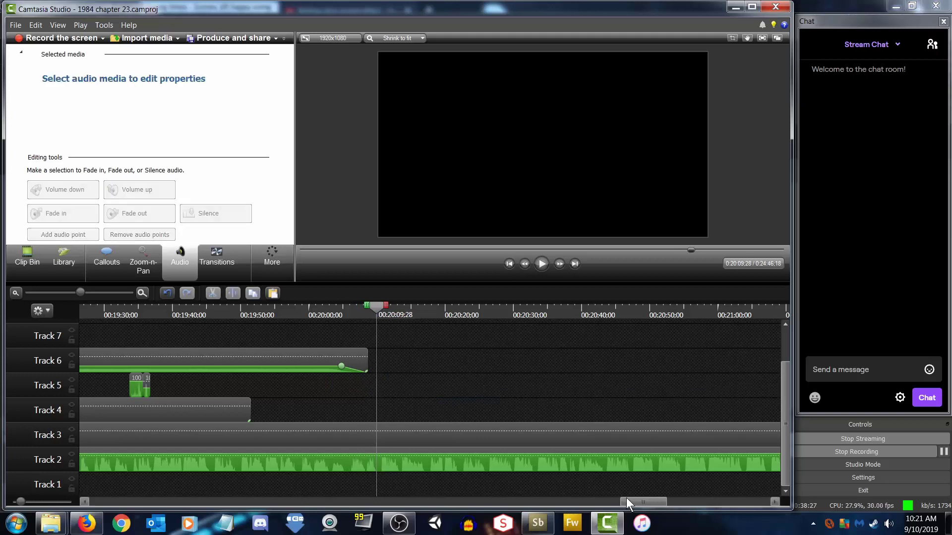
Split the Radio Skrjabin Etude clip on Track 4 and the City roof long clip on Track 3 at 00:17:53;01
left_click_drag(644, 502, 584, 503)
left_click_drag(429, 318, 354, 320)
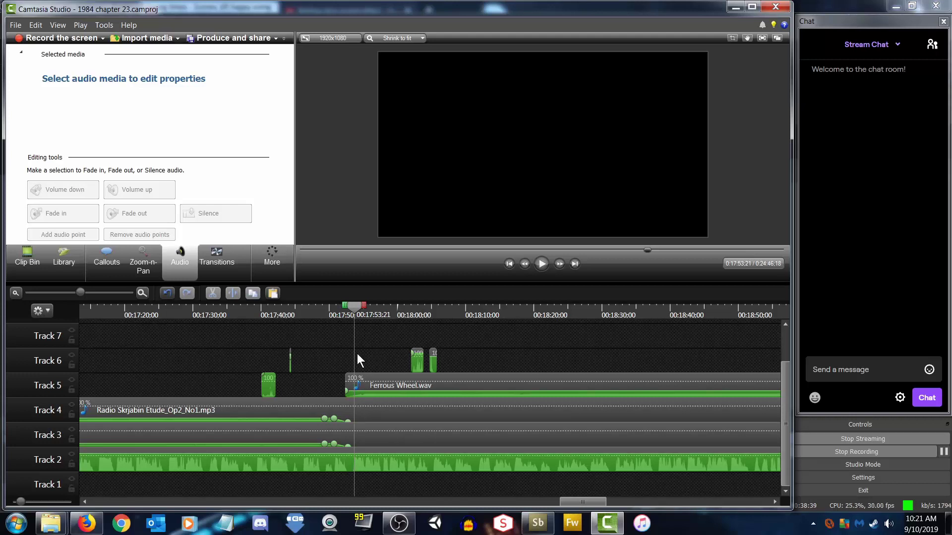
left_click_drag(353, 303, 352, 308)
left_click(526, 264)
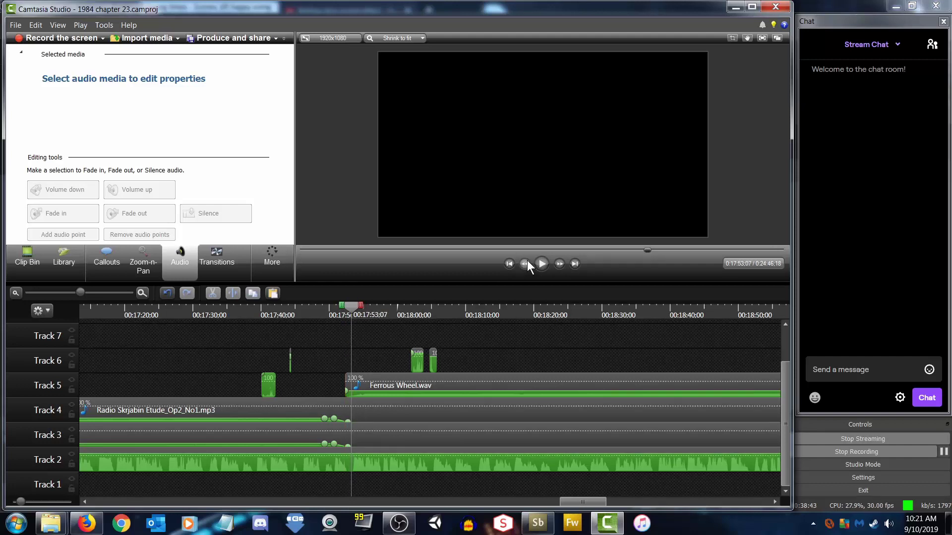
left_click(525, 264)
left_click(525, 264)
left_click(527, 262)
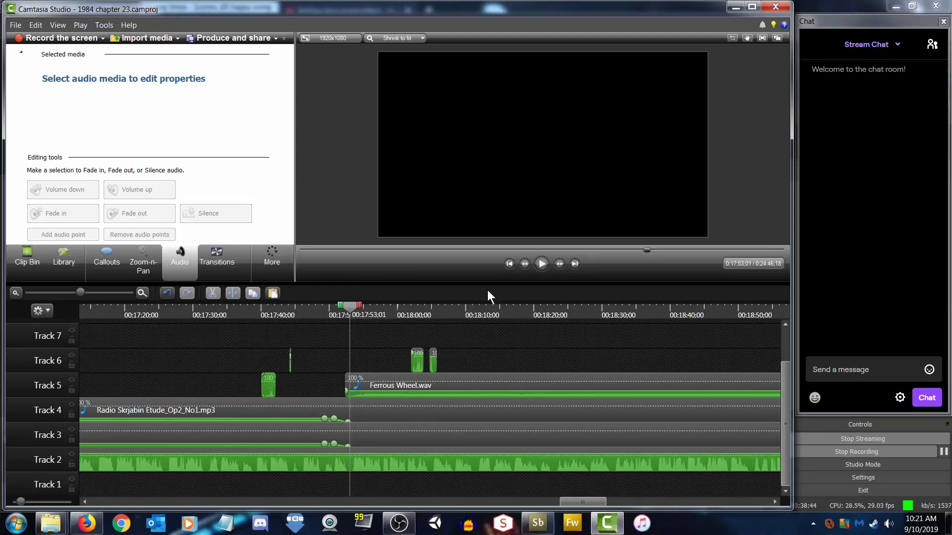
left_click(369, 409)
left_click(367, 433, "ctrl")
left_click(231, 292)
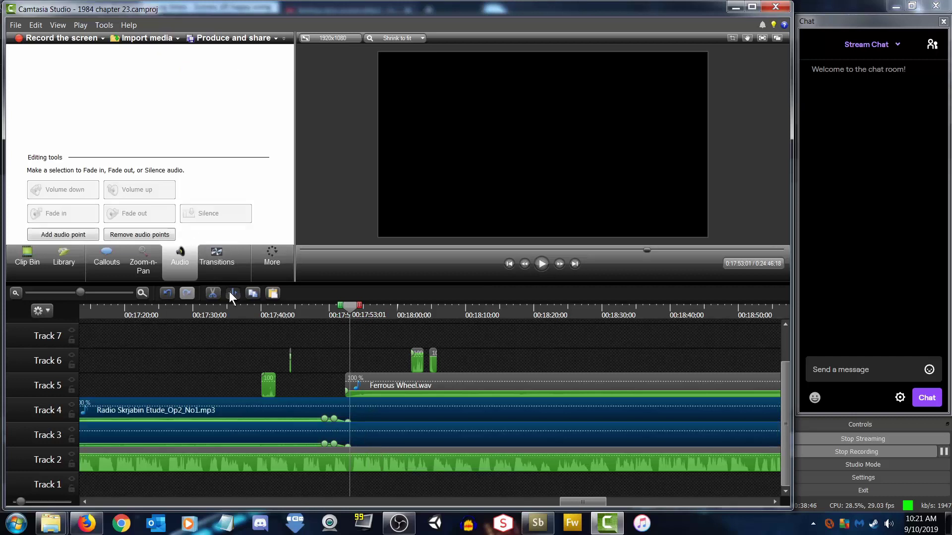
Move the split-off second parts on Tracks 4 and 3 together so they start at about 00:20:03;18
left_click(424, 411)
left_click(425, 435, "ctrl")
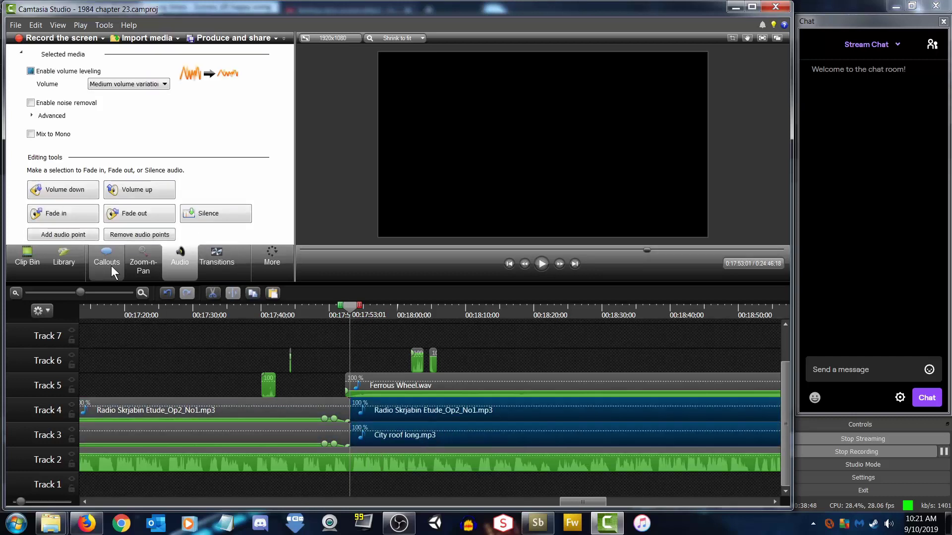
left_click_drag(80, 292, 58, 293)
left_click_drag(441, 411, 563, 441)
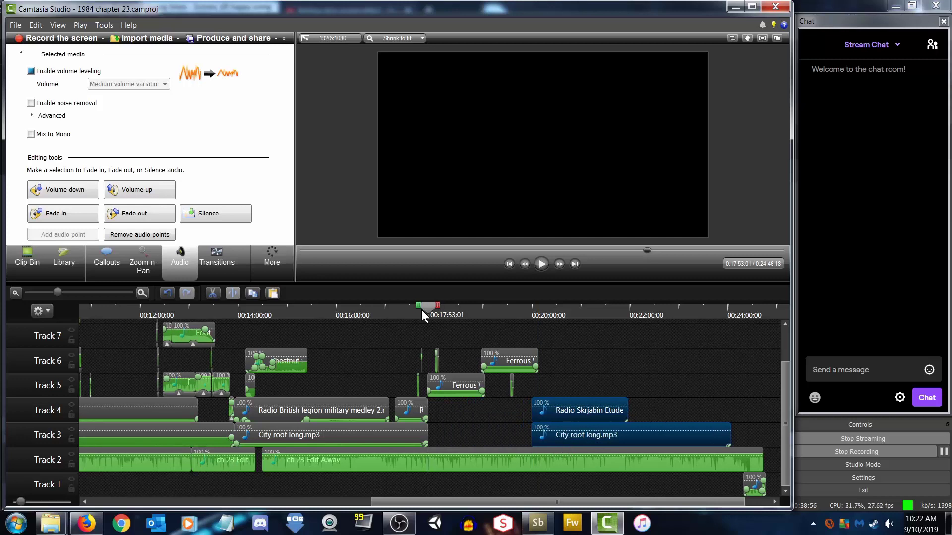
left_click_drag(422, 309, 534, 308)
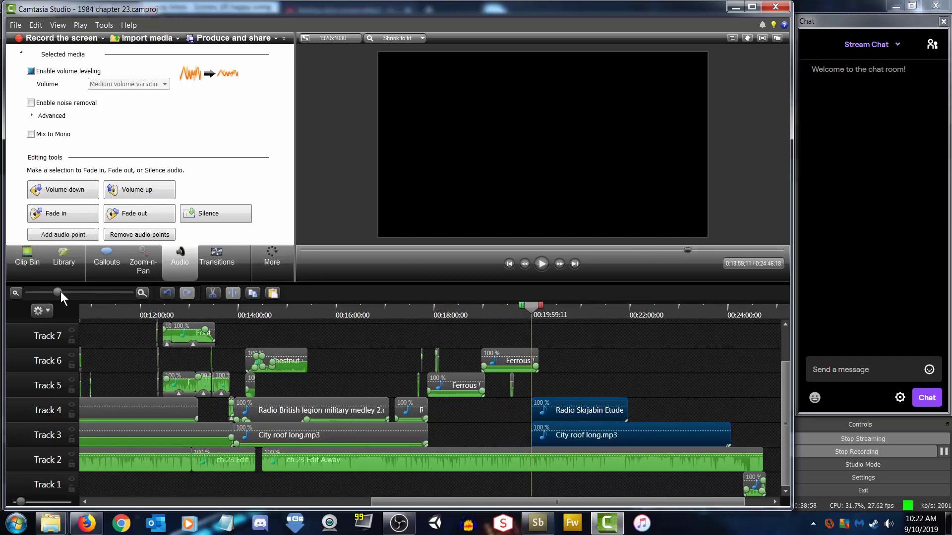
left_click_drag(58, 292, 103, 291)
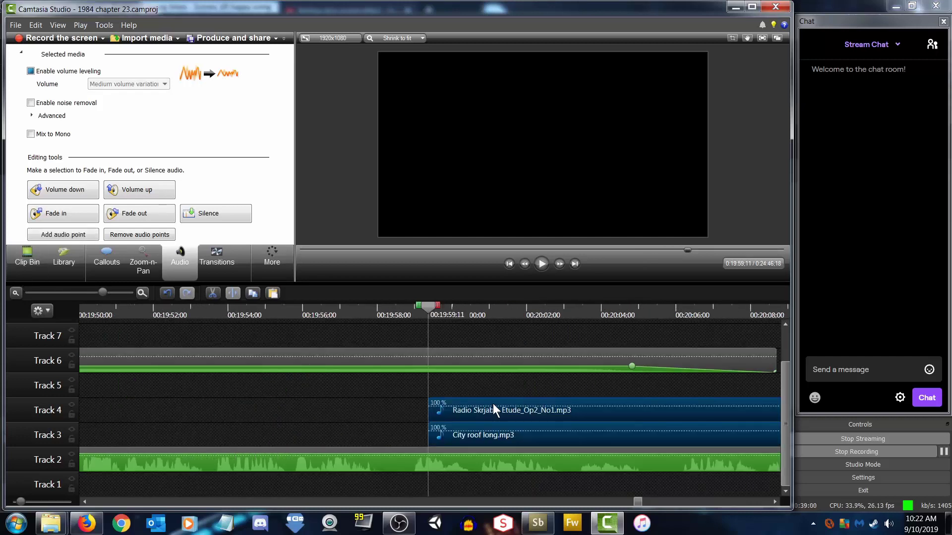
left_click_drag(492, 404, 629, 407)
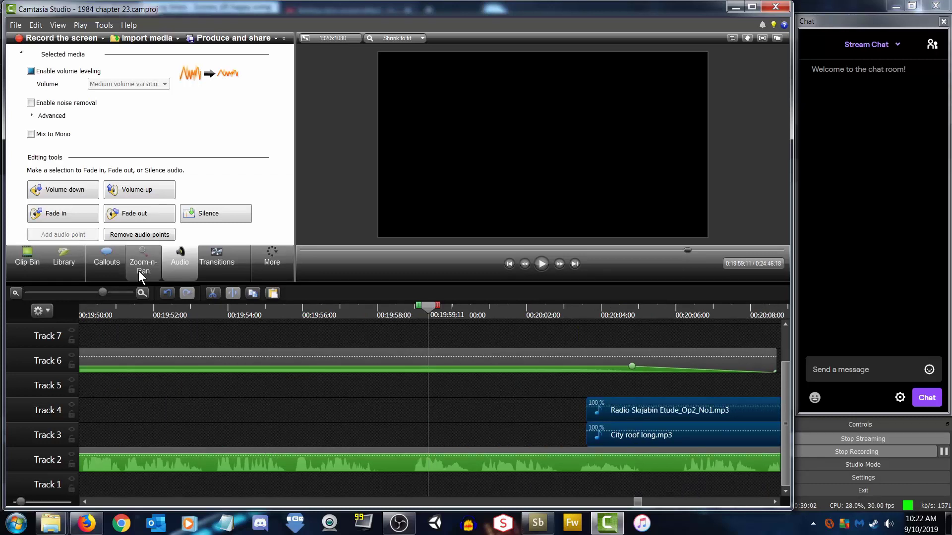
Raise the volume of both moved clips, add a fade-in to each, and nudge them slightly earlier
left_click(143, 190)
left_click(148, 189)
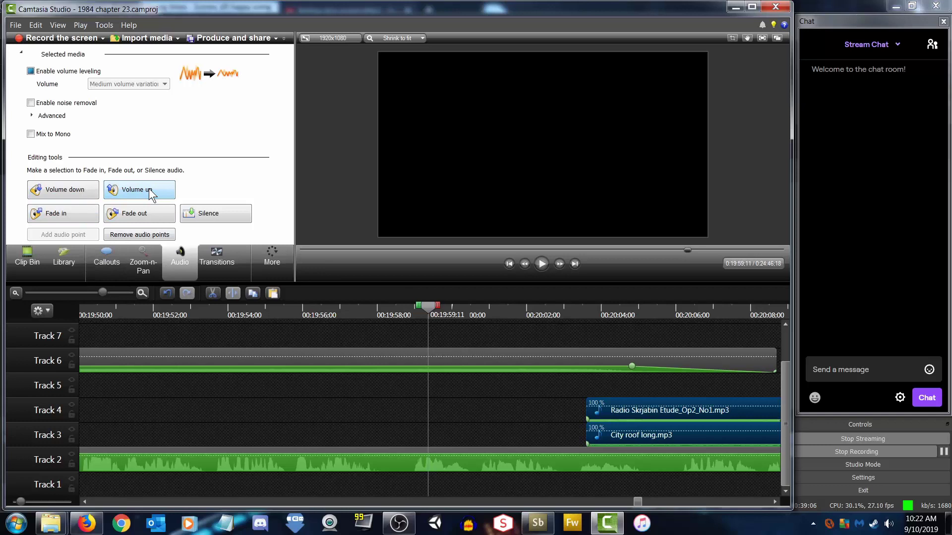
left_click(149, 189)
left_click(63, 214)
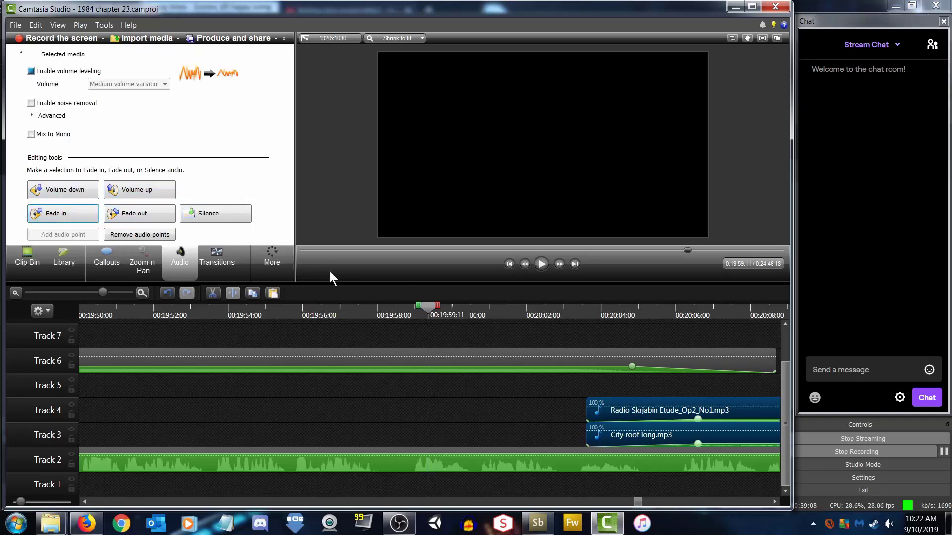
left_click_drag(603, 412, 602, 407)
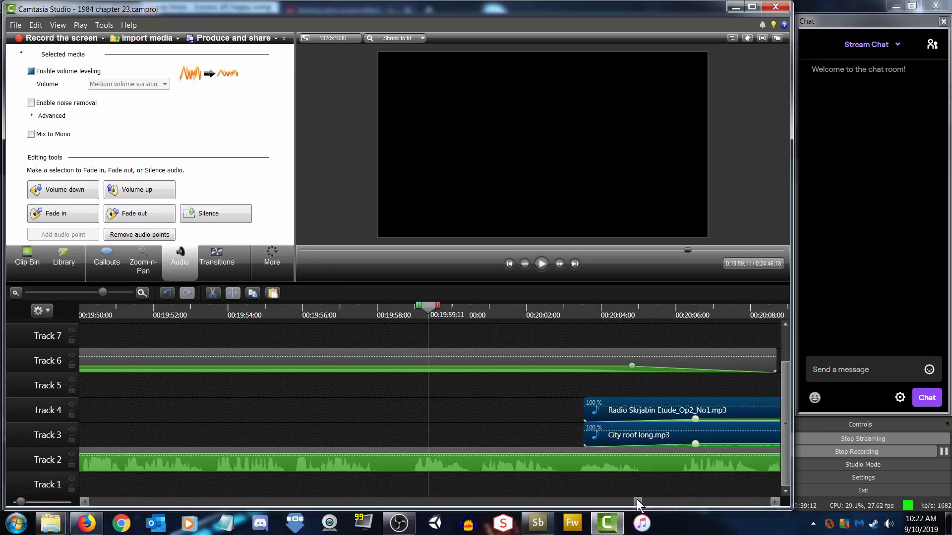
Play the crossover between the Ferrous Wheel clip and the returning background clips from 00:19:59;11 to 00:20:06;07
left_click_drag(637, 500, 641, 500)
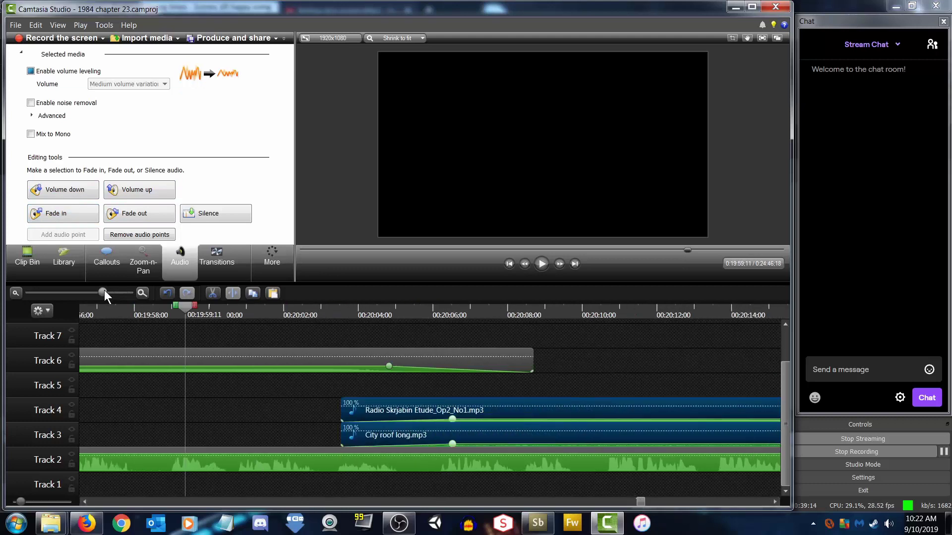
left_click_drag(103, 292, 93, 294)
left_click(708, 377)
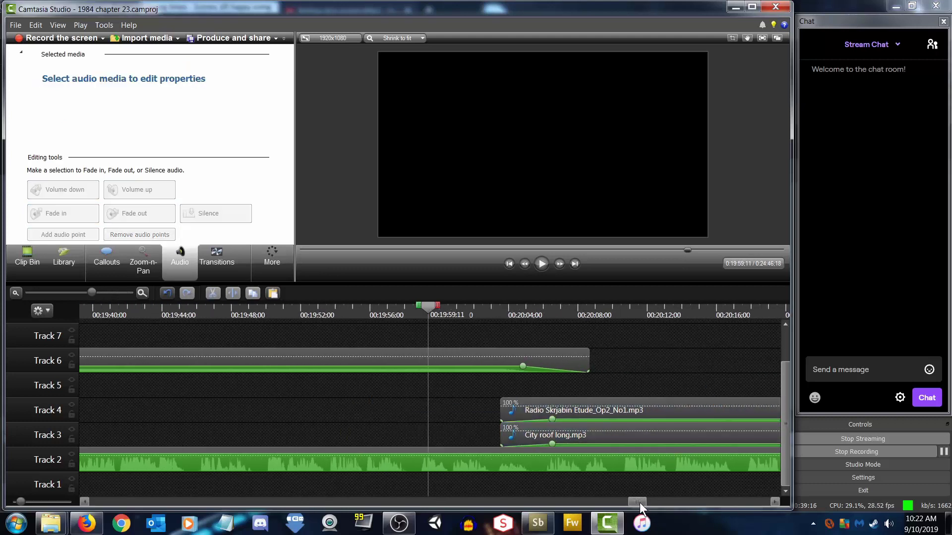
left_click_drag(639, 502, 644, 503)
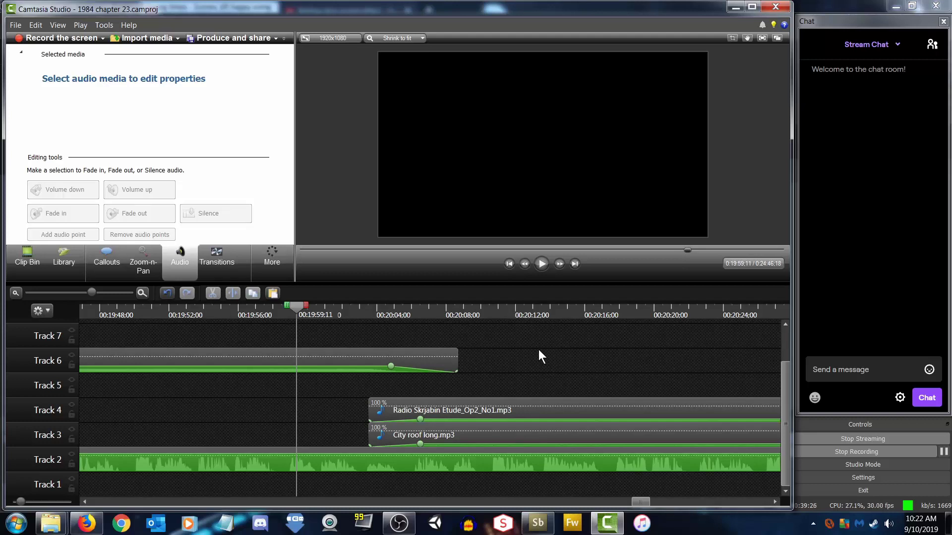
left_click(541, 263)
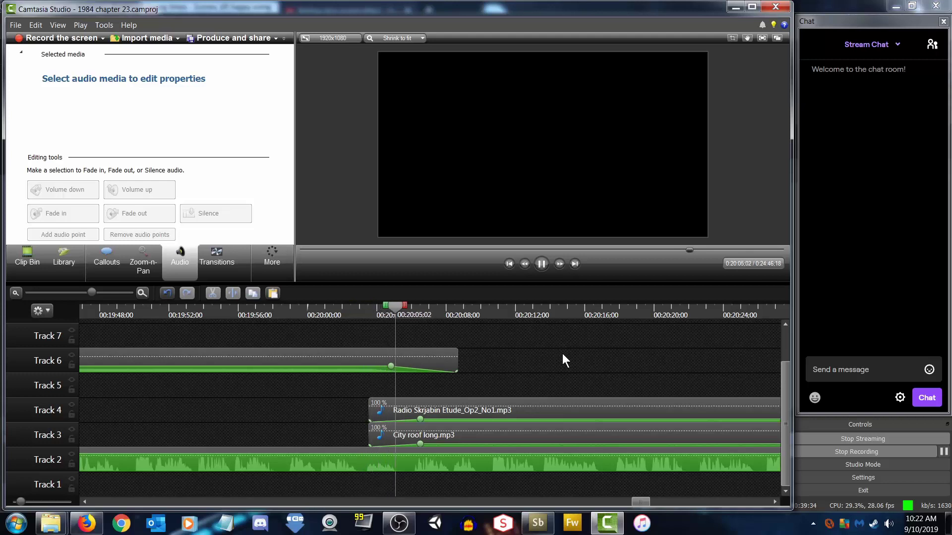
key("space")
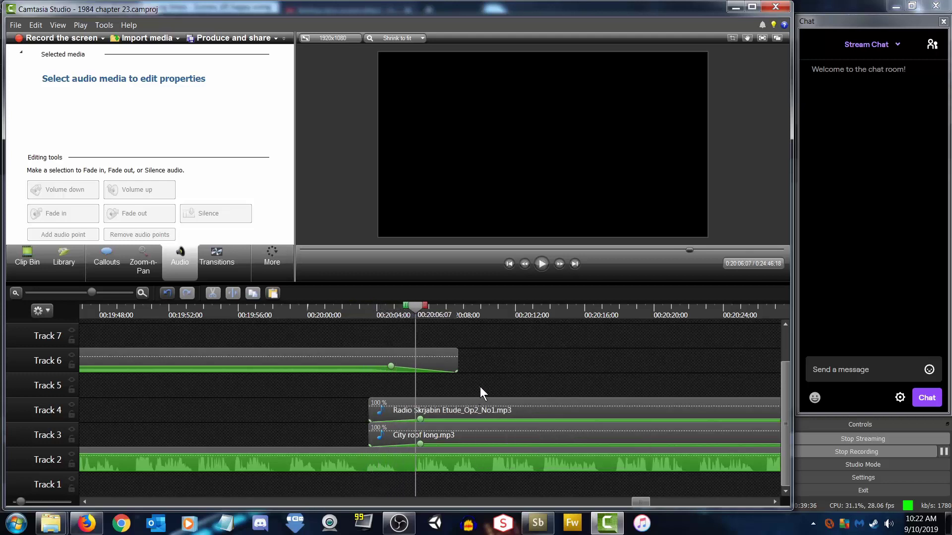
Move both background clips about two seconds later, to about 00:20:05;18, and listen through to 00:20:16;01
left_click_drag(479, 388, 504, 432)
left_click_drag(516, 432, 508, 432)
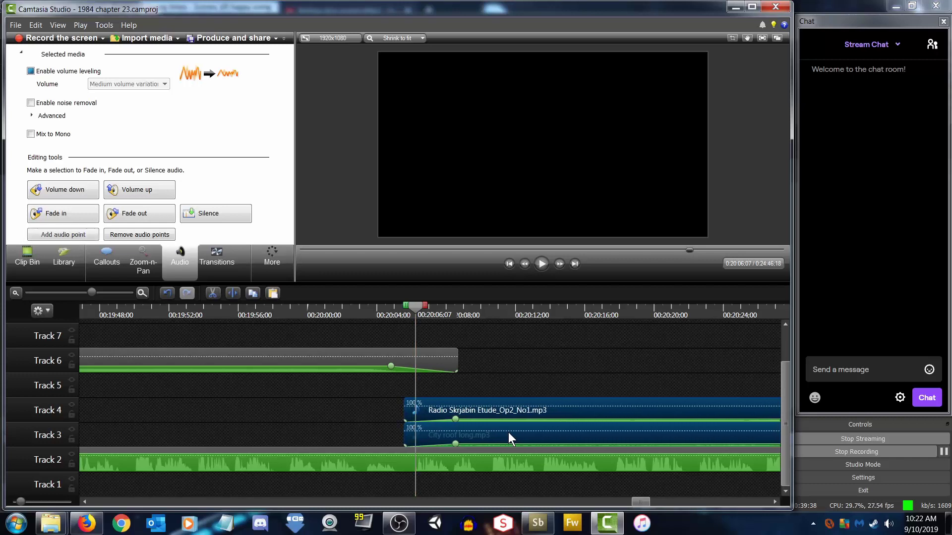
mouse_move(552, 436)
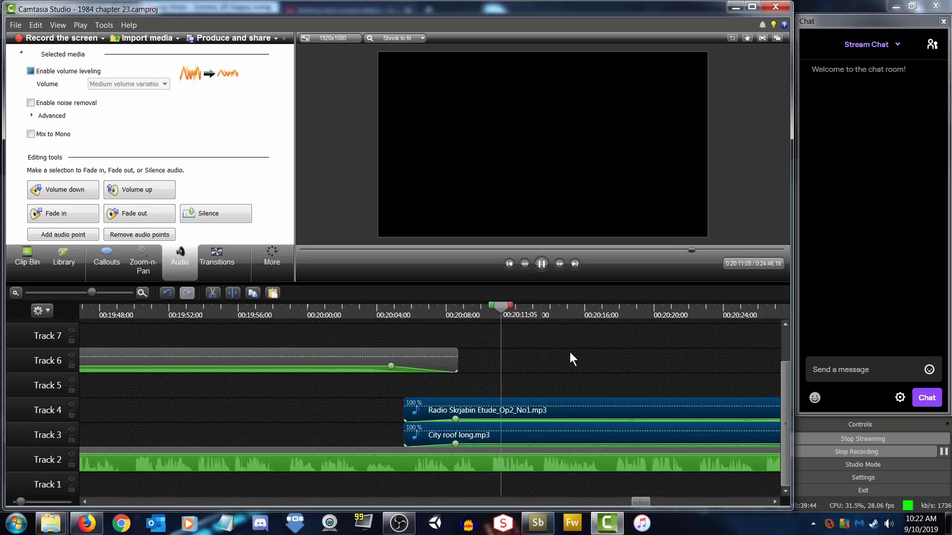
left_click_drag(90, 290, 88, 291)
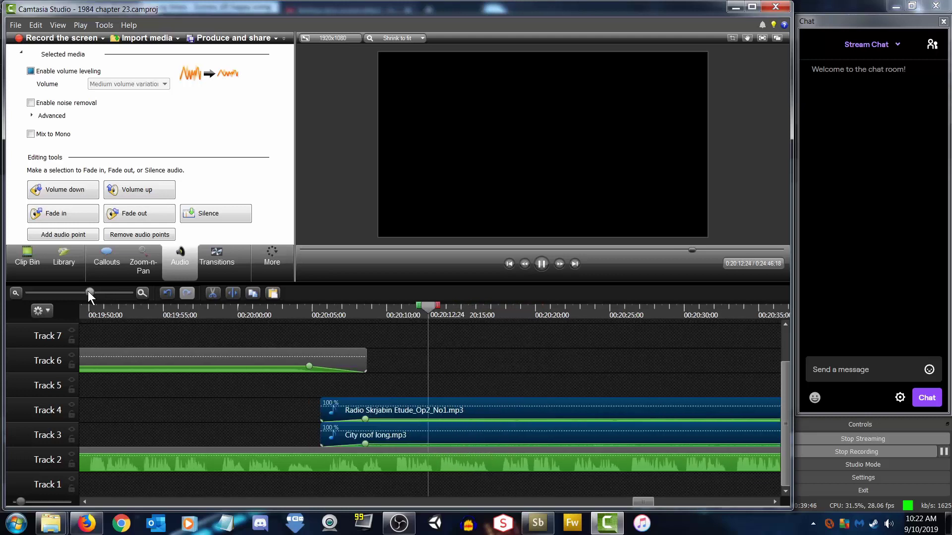
left_click_drag(643, 499, 647, 501)
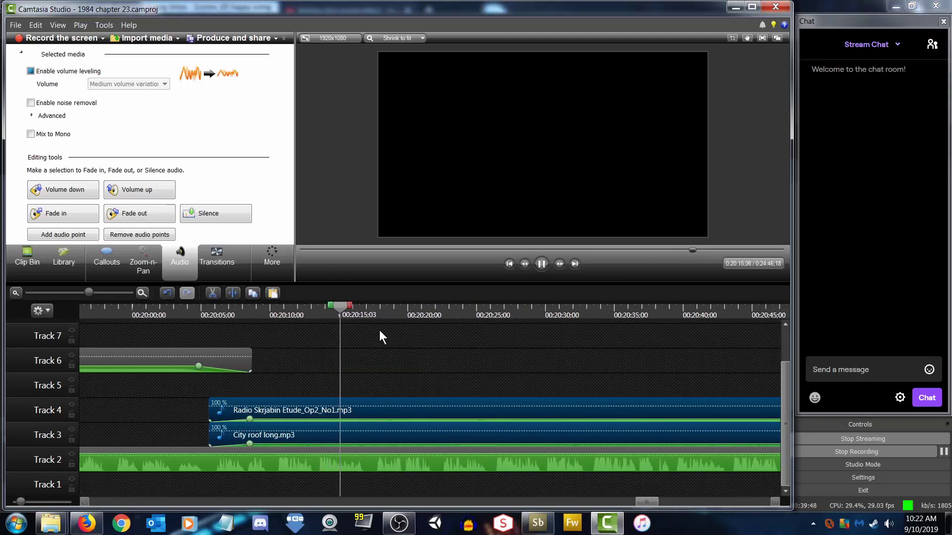
key("space")
Look through the audio in the Clip Bin for a crockery sound effect
left_click(31, 262)
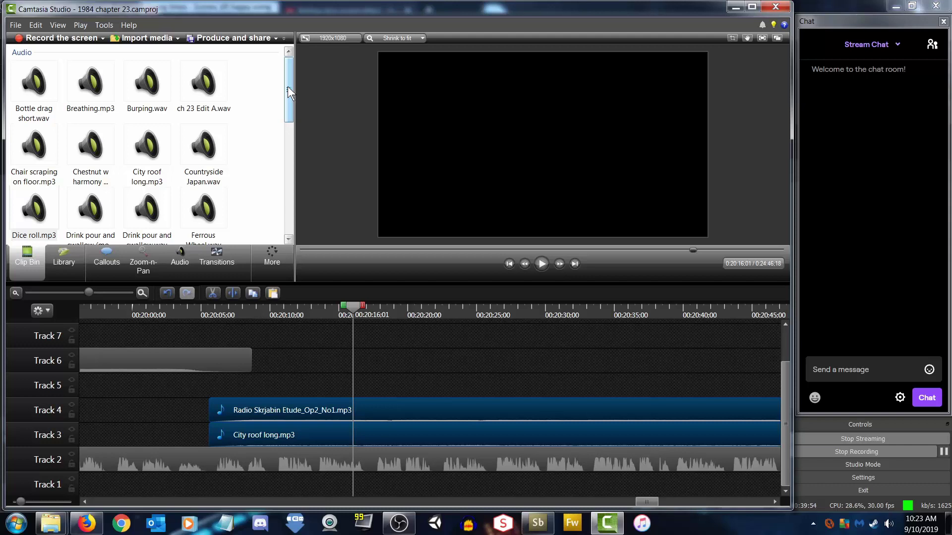
left_click_drag(288, 86, 275, 172)
left_click(13, 142)
Switch to Windows Explorer, close the Jet folder window and open the Crockery folder within the SFX library's Things folder
left_click(49, 525)
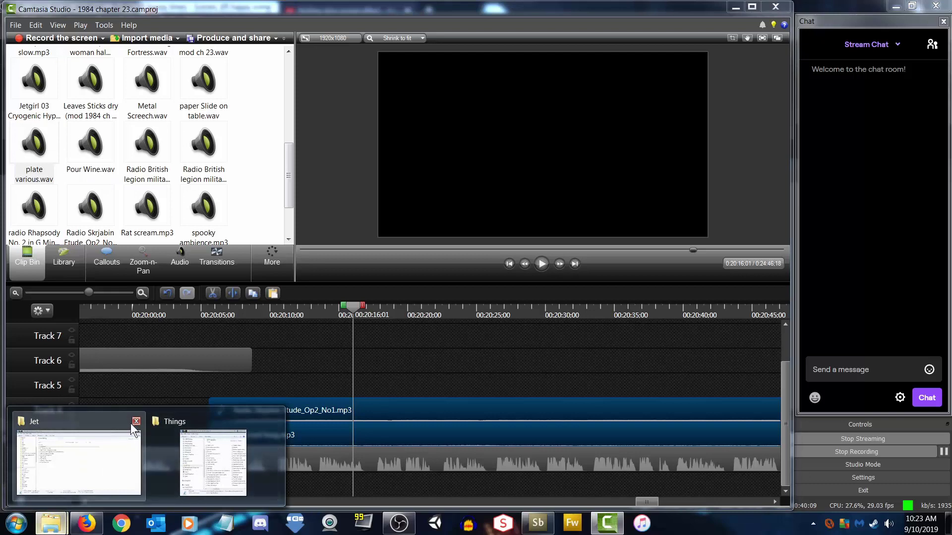
left_click(130, 423)
mouse_move(51, 523)
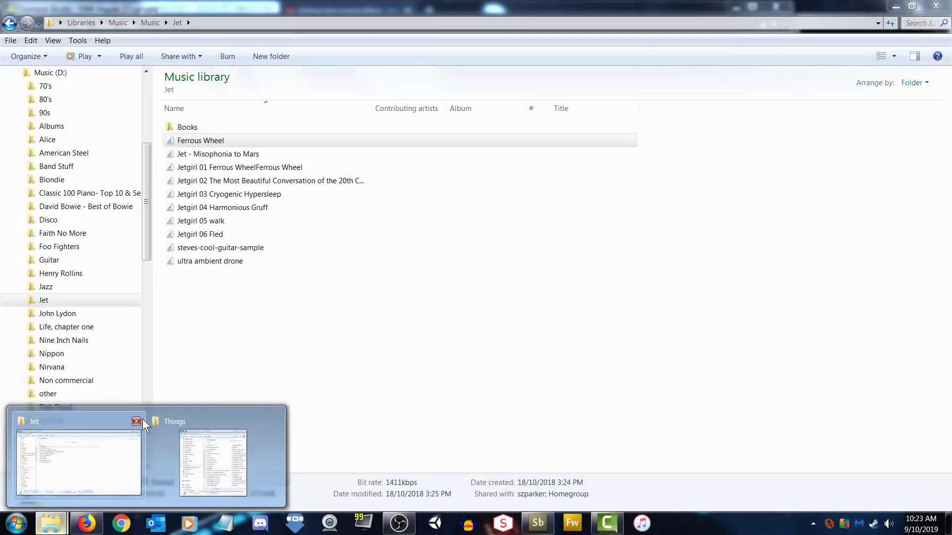
left_click(136, 422)
left_click(91, 461)
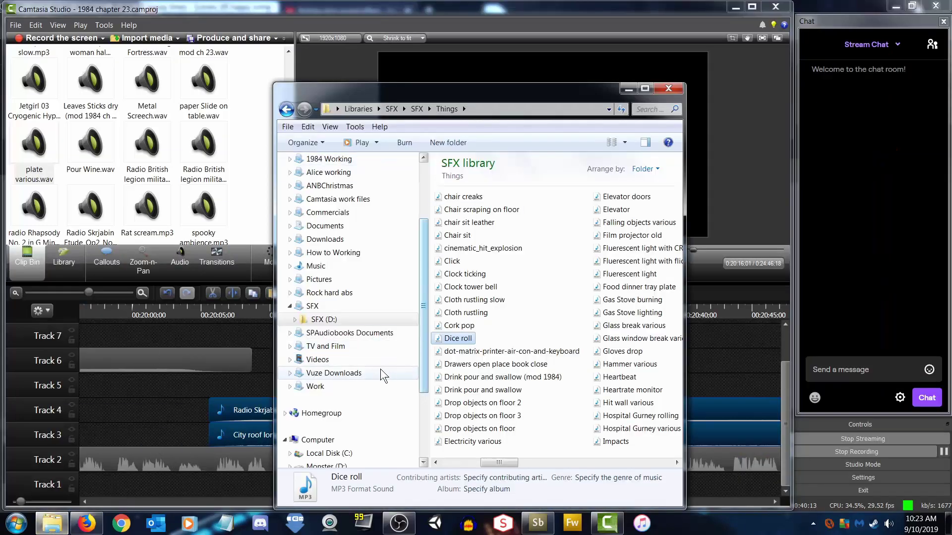
left_click(295, 319)
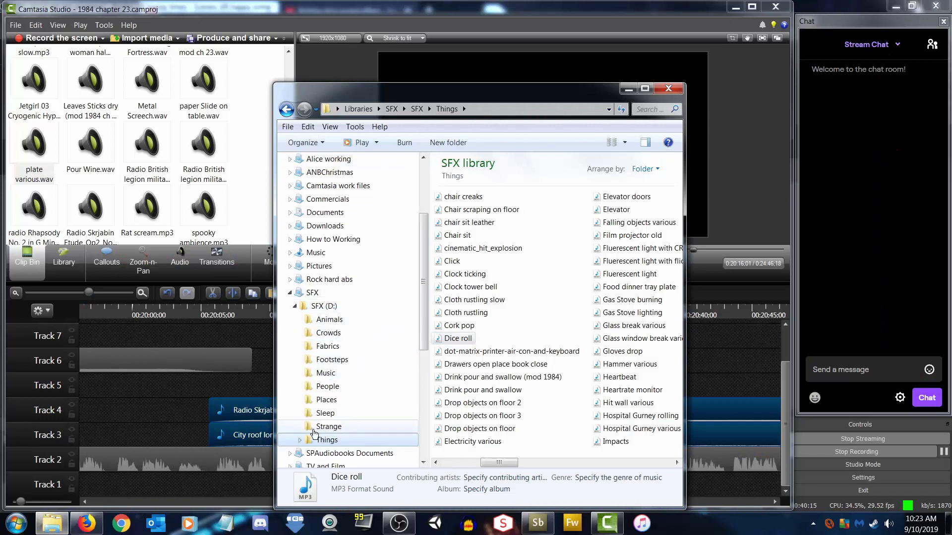
left_click(299, 440)
left_click(335, 453)
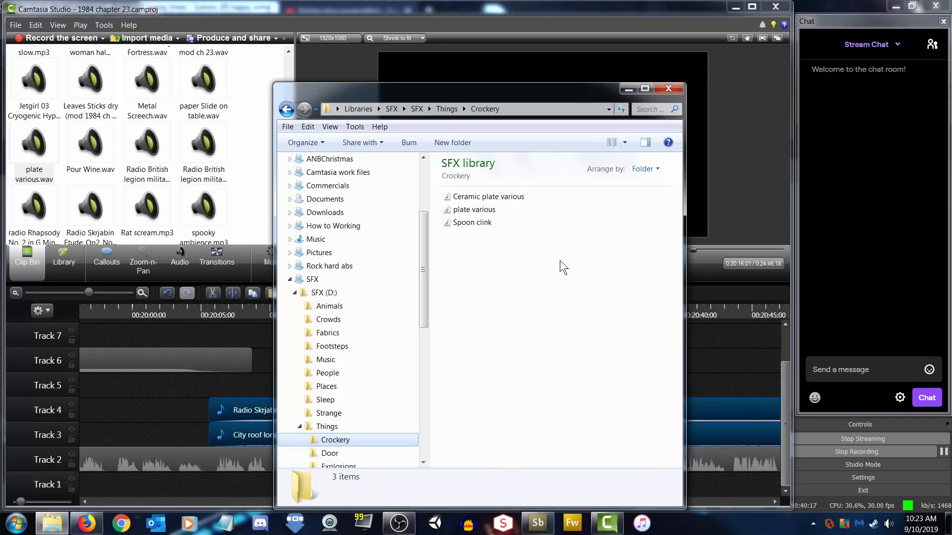
Import the Spoon clink sound from the Crockery folder into the Camtasia project's Clip Bin and locate it there
left_click(474, 222)
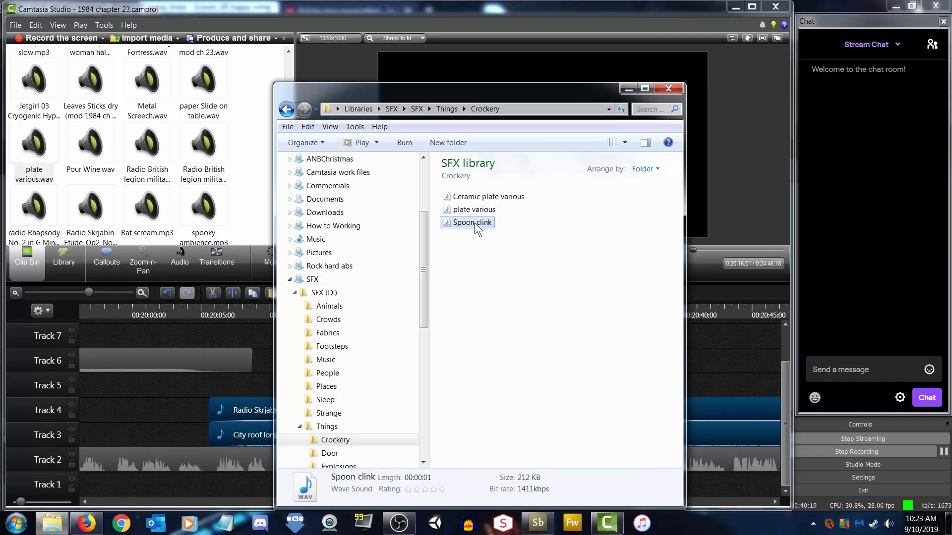
left_click_drag(474, 222, 244, 175)
left_click(335, 4)
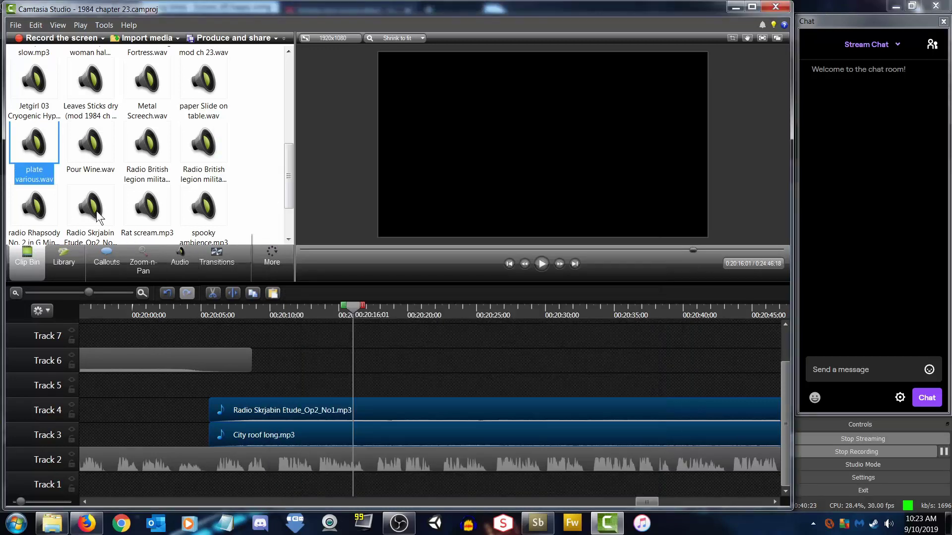
left_click_drag(288, 176, 288, 201)
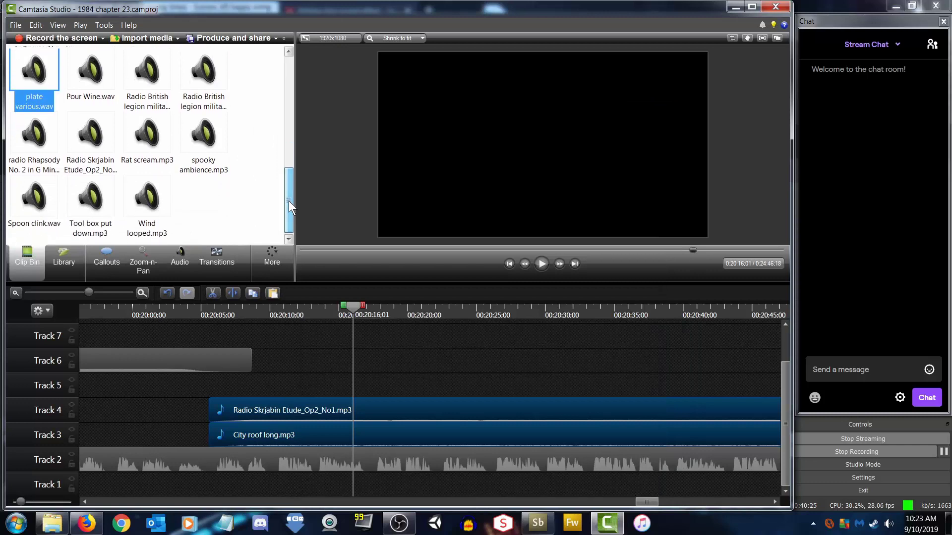
Place Spoon clink.wav on Track 5 at about 00:20:08;21, directly after the Track 6 clip ends, and play it back
left_click(227, 208)
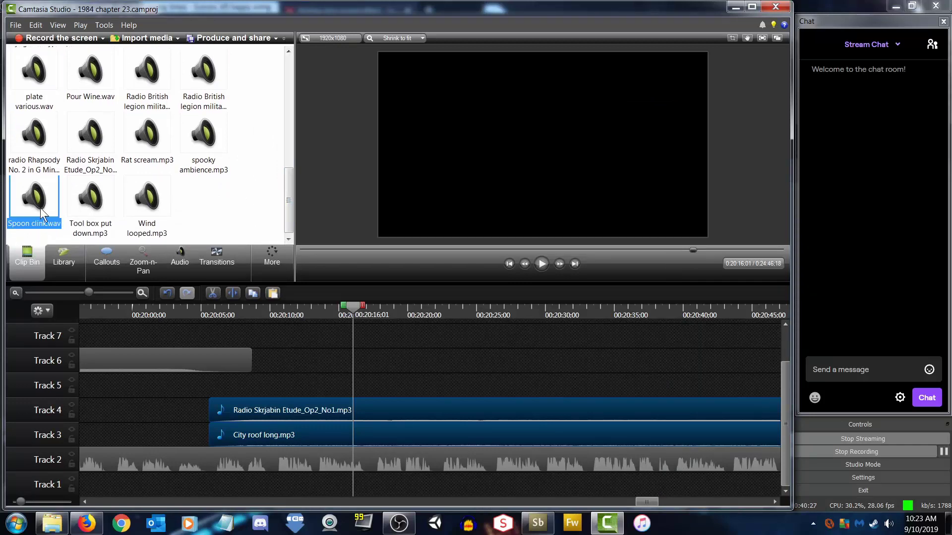
left_click_drag(41, 207, 374, 392)
left_click(283, 313)
key("space")
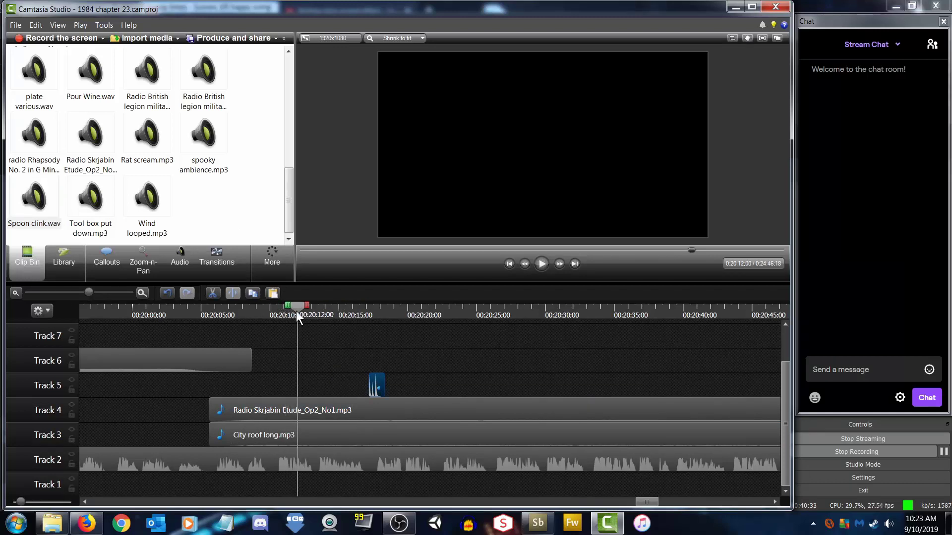
left_click_drag(295, 311, 258, 319)
left_click_drag(376, 387, 259, 388)
left_click(541, 263)
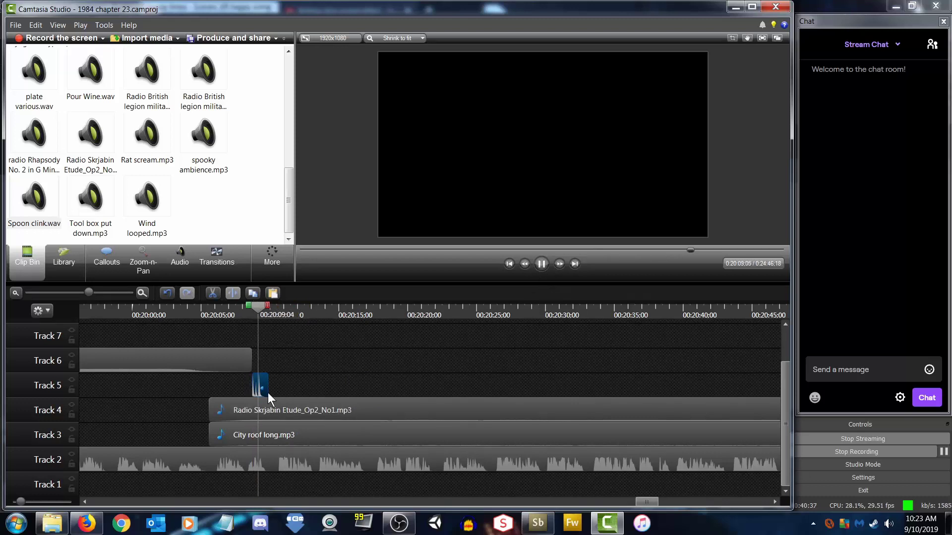
key("space")
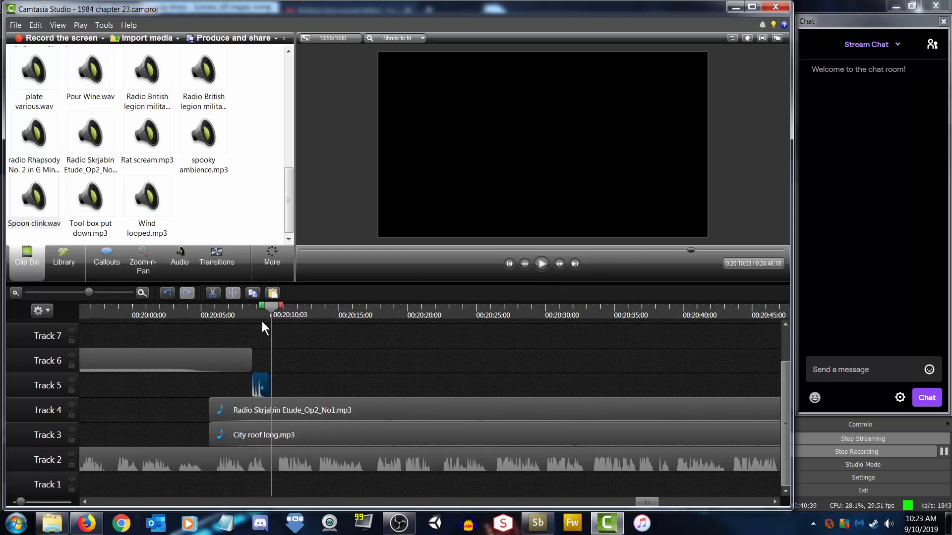
Trim the Spoon clink clip to the single clink between 00:20:08;29 and 00:20:09;05 and move it to about 00:20:08;07 on Track 5
left_click_drag(276, 308, 251, 314)
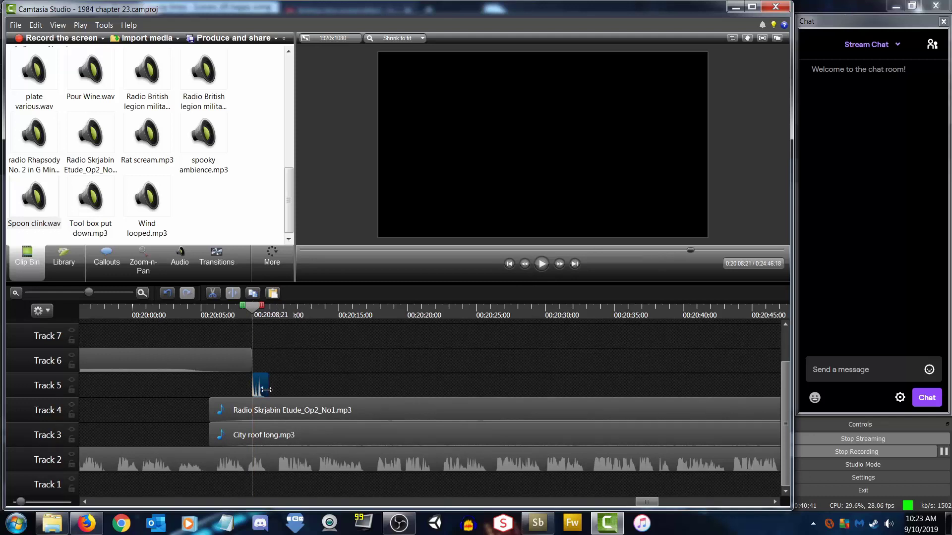
left_click_drag(99, 292, 110, 292)
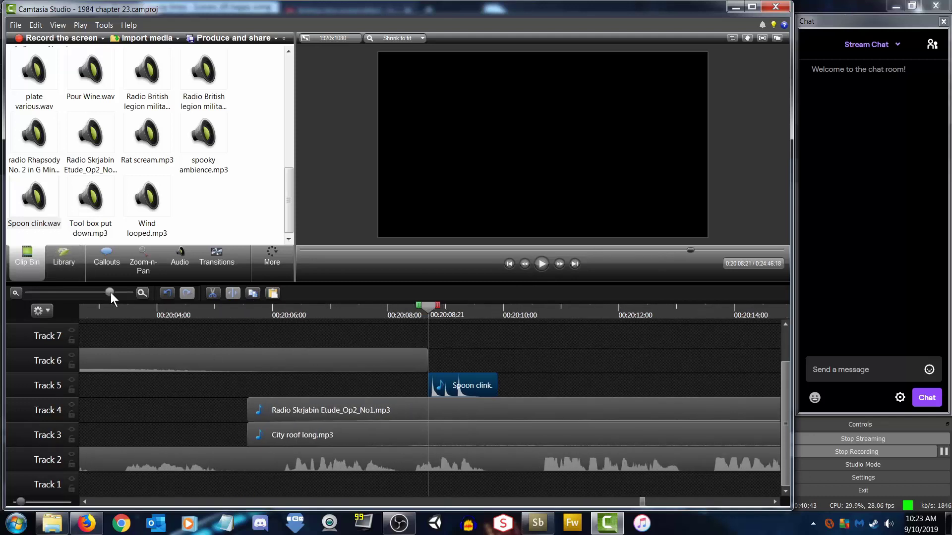
left_click_drag(432, 307, 446, 310)
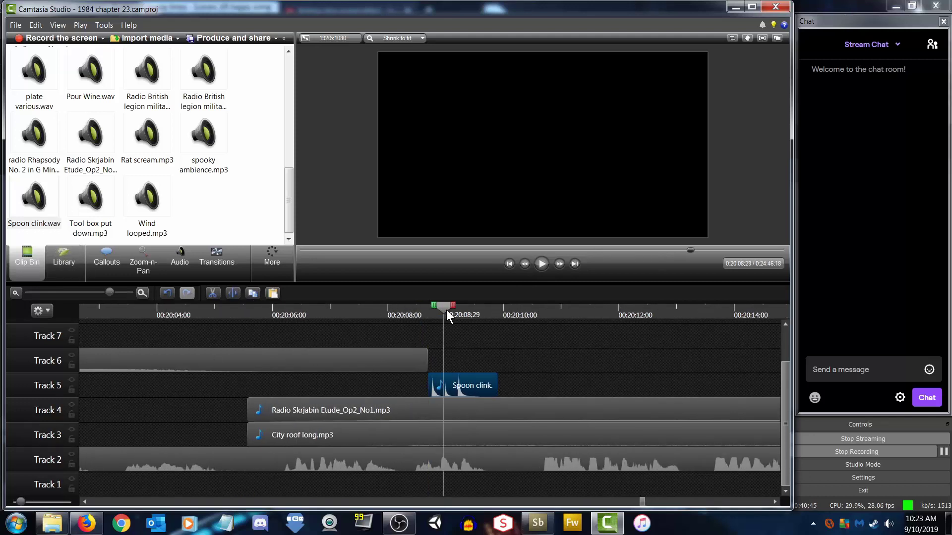
left_click(426, 400)
left_click_drag(429, 394, 445, 400)
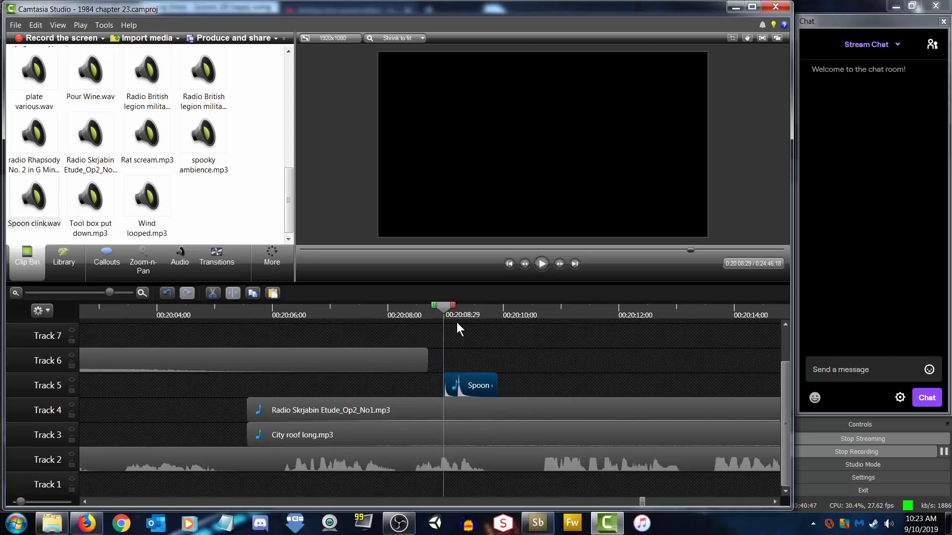
left_click_drag(447, 311, 456, 310)
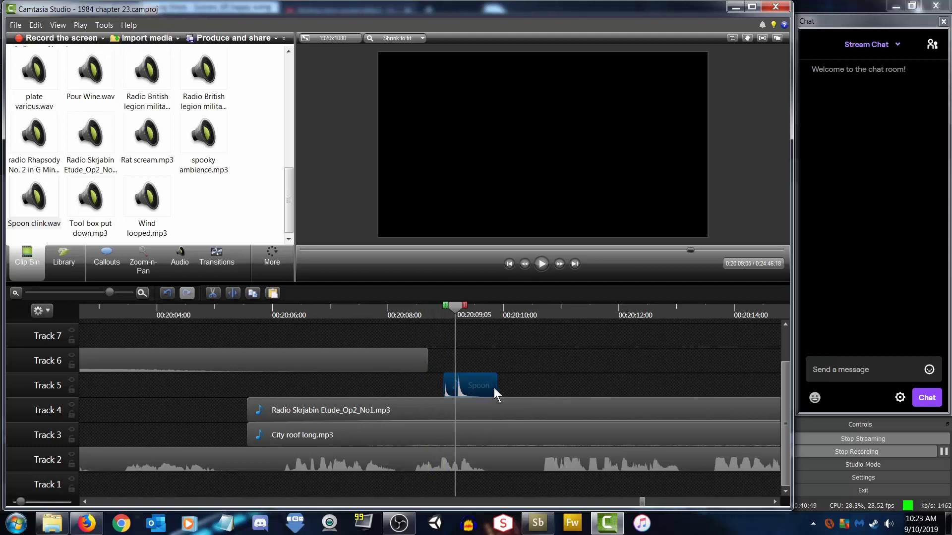
left_click_drag(497, 386, 406, 392)
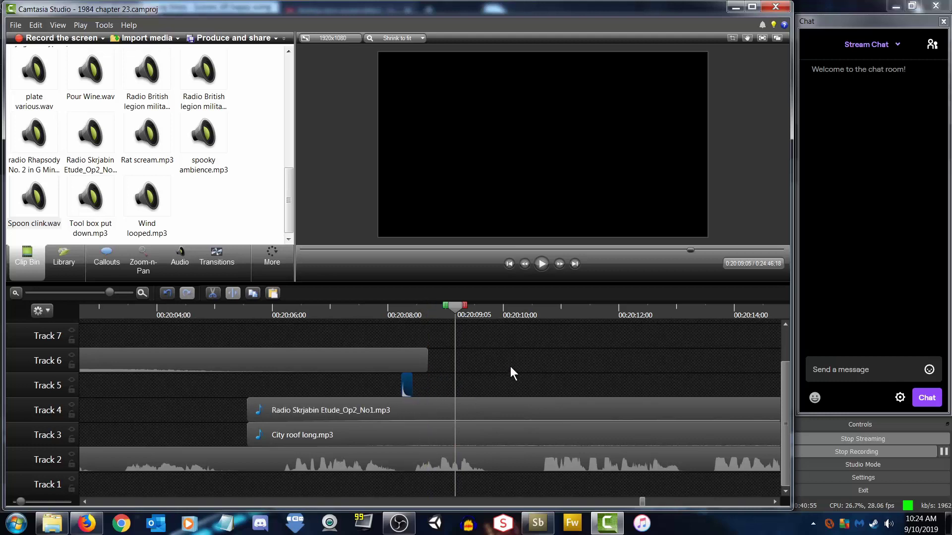
Add plate various.wav to Track 5 after the spoon clink, at the Track 6 clip's end, and listen to it with Track 2 turned off
mouse_move(289, 213)
left_mouse_down()
mouse_move(283, 105)
mouse_move(288, 210)
left_mouse_up()
left_click(44, 88)
left_click_drag(44, 88, 513, 382)
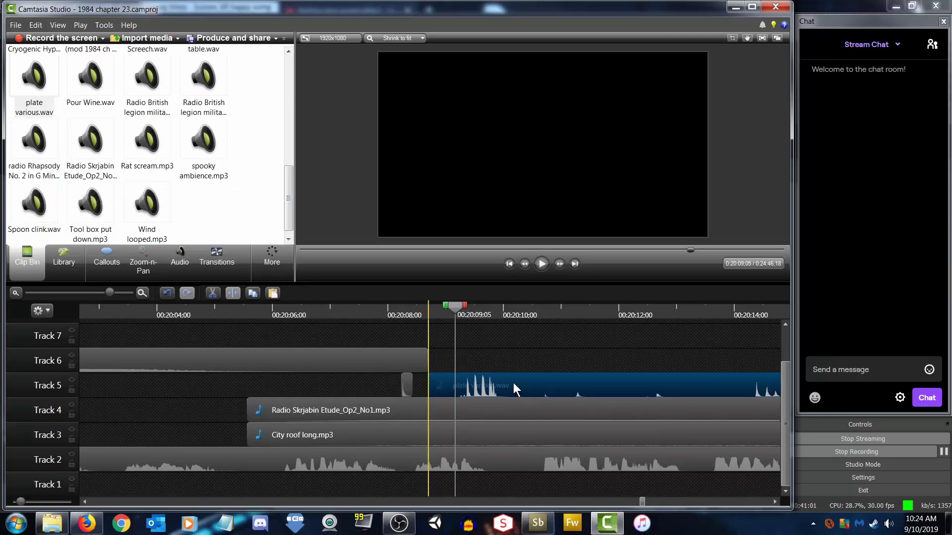
left_click(541, 263)
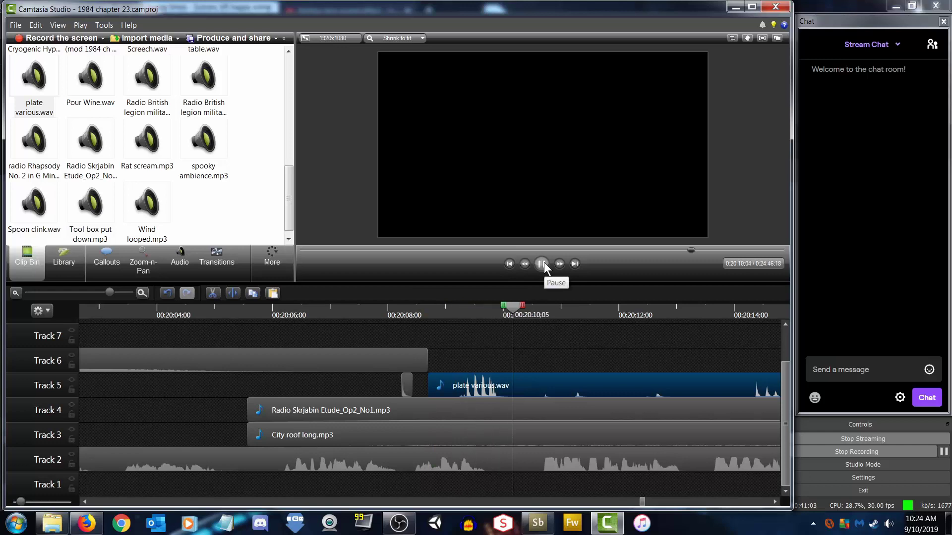
left_click_drag(111, 293, 102, 292)
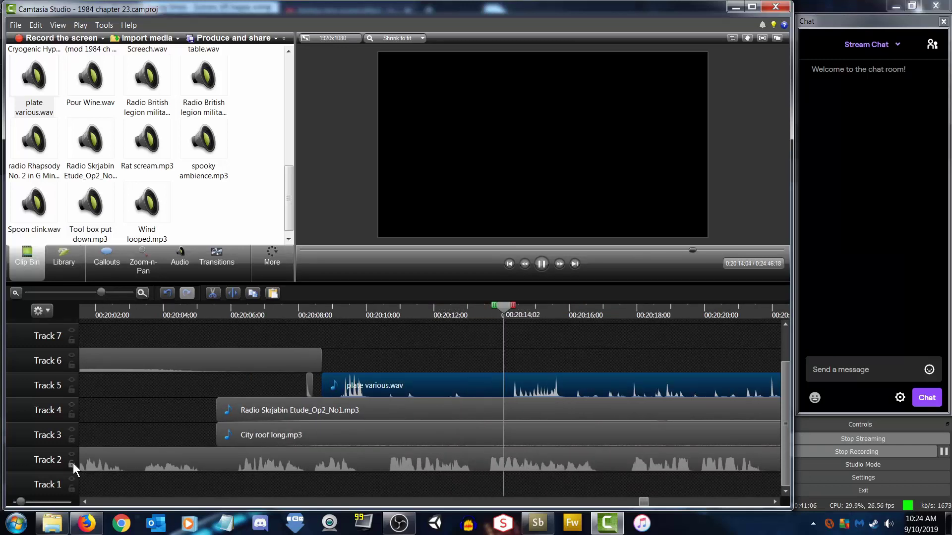
key("space")
left_click(542, 263)
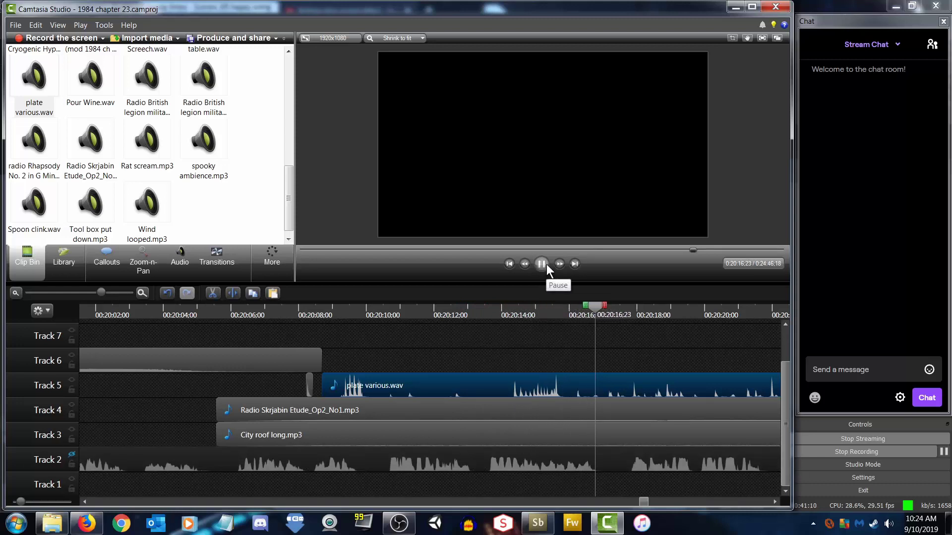
left_click(545, 263)
Split the plate various clip at 00:20:17;00 and 00:20:16;01 and delete the pieces before and after that section
left_click(604, 308)
left_click(602, 309)
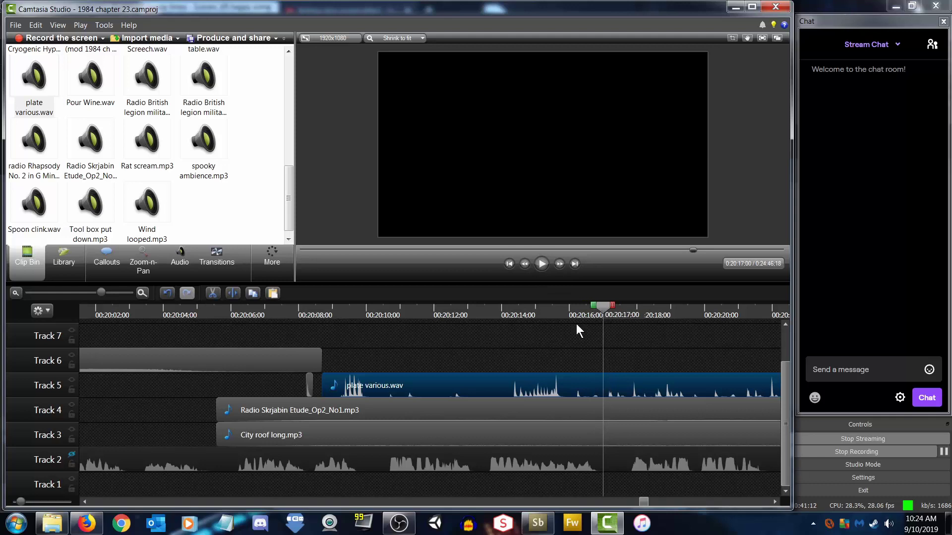
left_click(232, 293)
left_click_drag(601, 310, 572, 312)
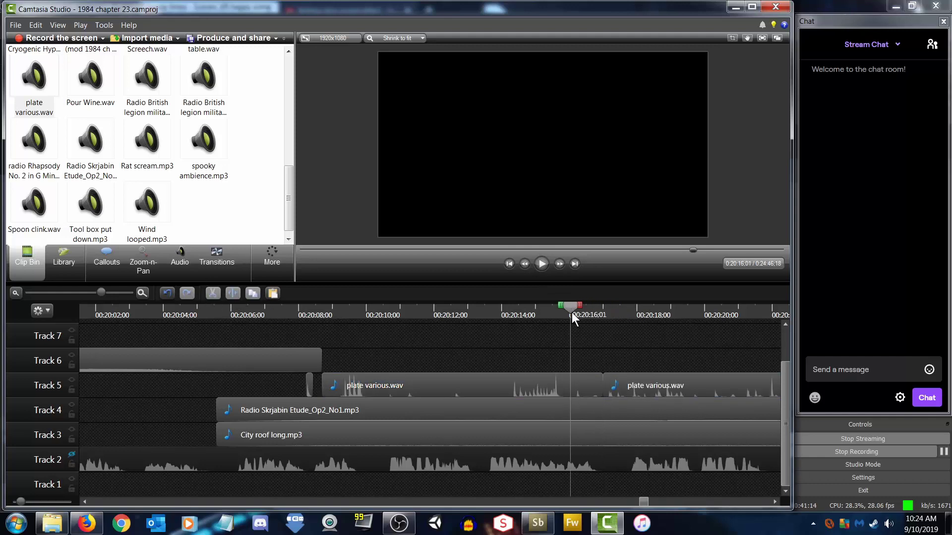
left_click(540, 388)
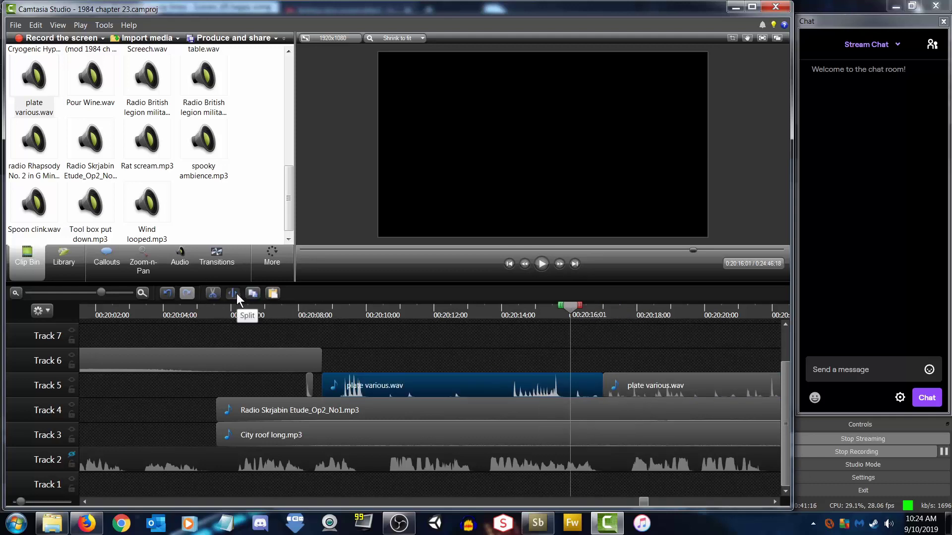
left_click(233, 293)
left_click(486, 386)
key("Delete")
left_click(688, 380)
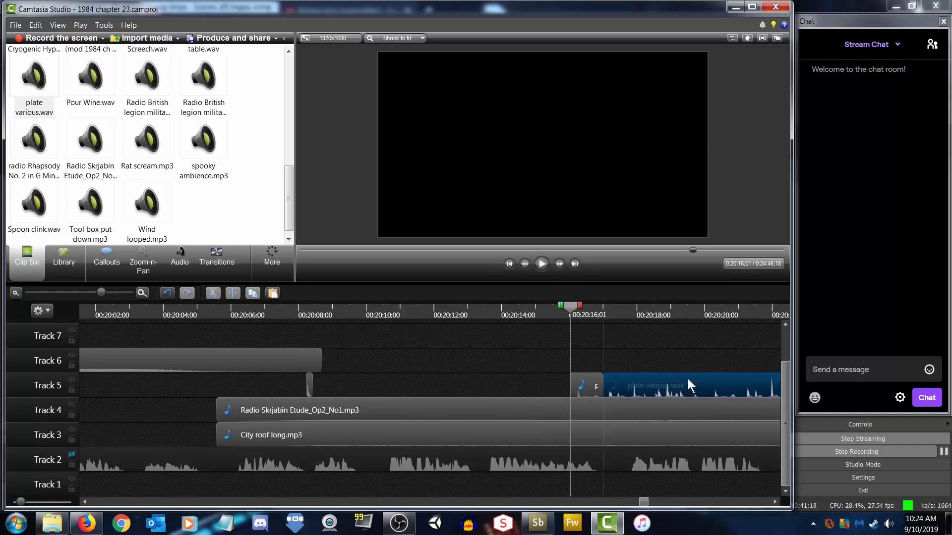
key("Delete")
Move the remaining plate clip to about 00:20:08;25 on Track 5, turn Track 2 back on and play it with the narration
left_click_drag(587, 387, 367, 387)
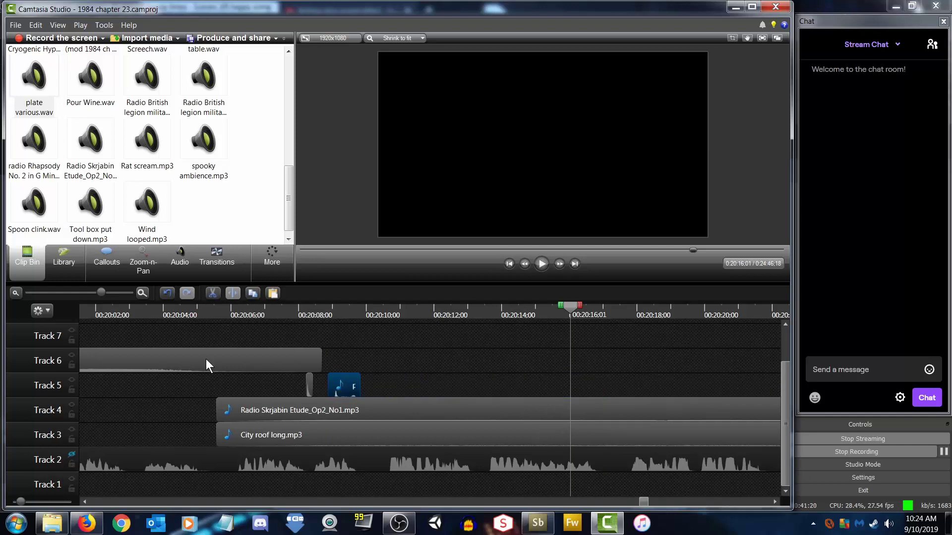
left_click(72, 454)
left_click(285, 316)
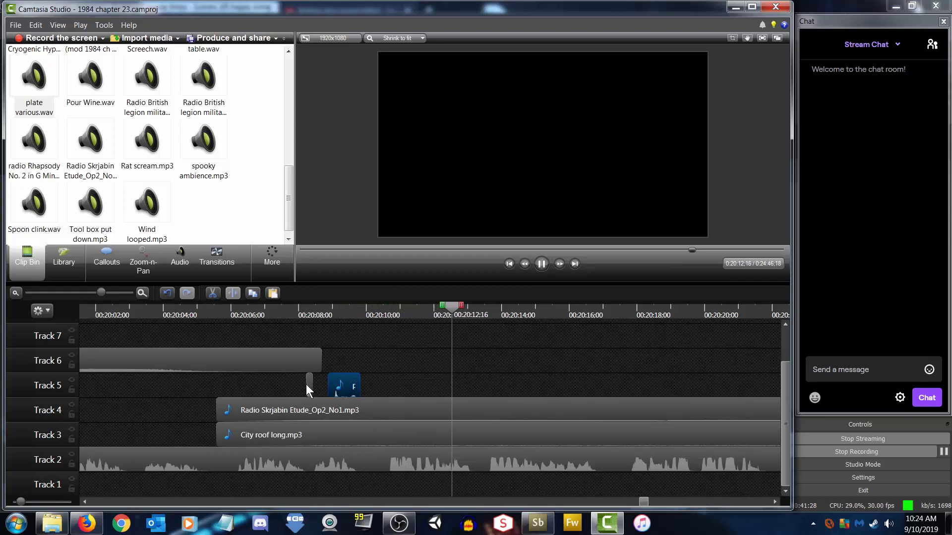
Reposition the plate clip by ear on Track 5, ending just before the spoon clink at about 00:20:06;26, and play it back
left_click_drag(344, 386, 365, 386)
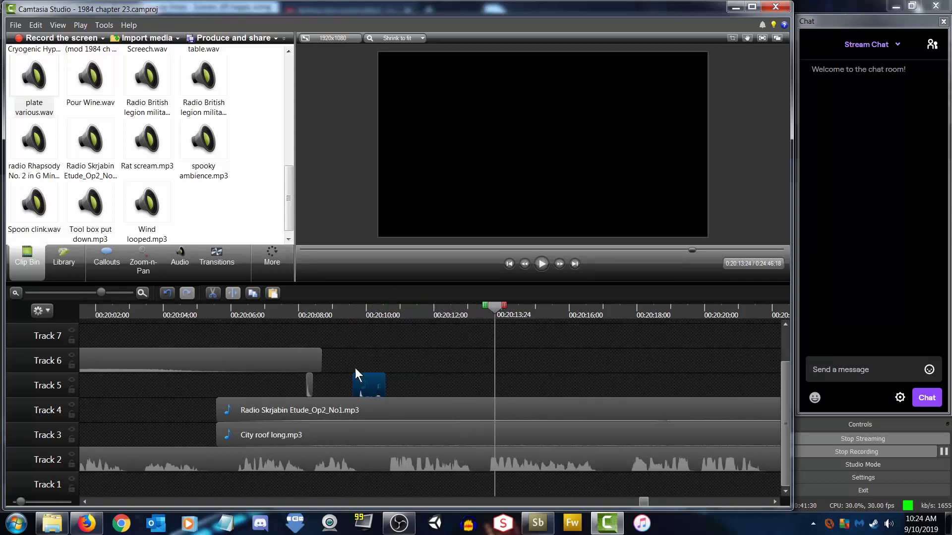
left_click(184, 258)
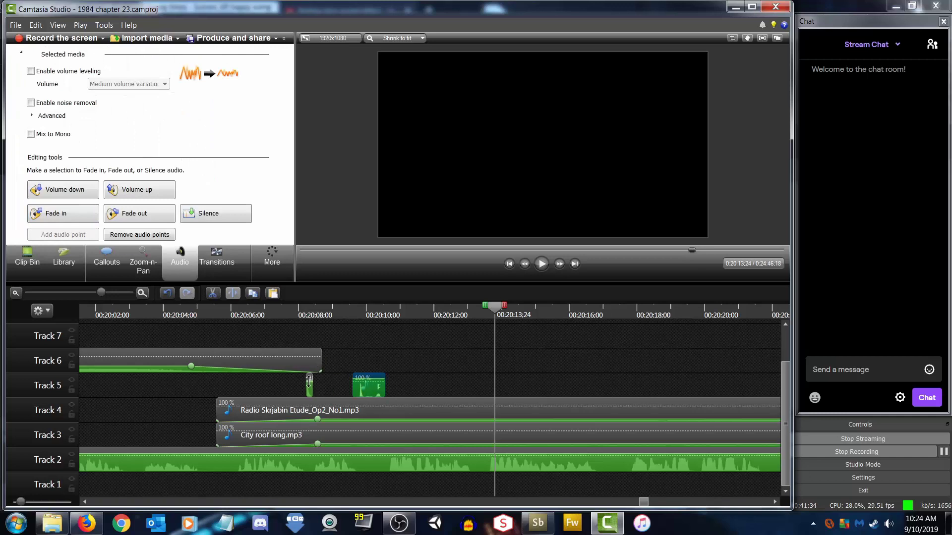
left_click(260, 314)
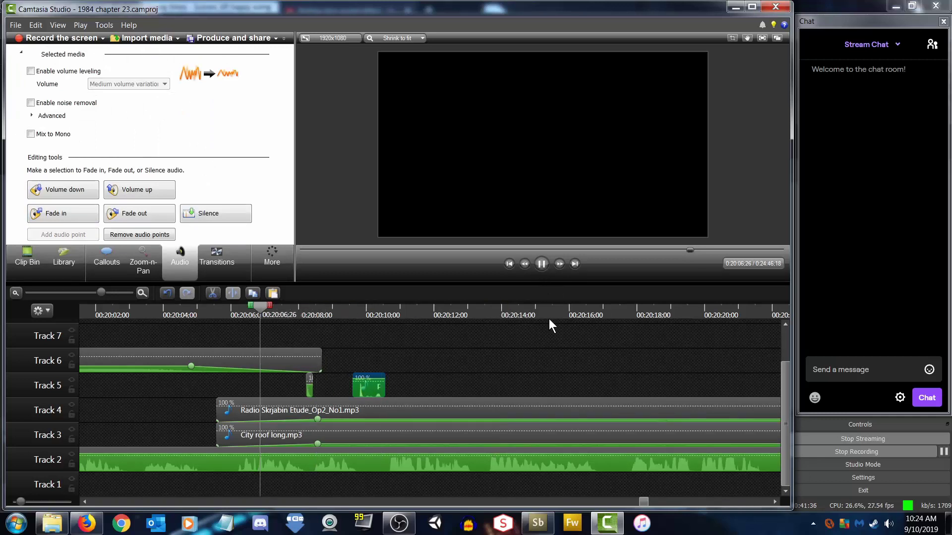
key("space")
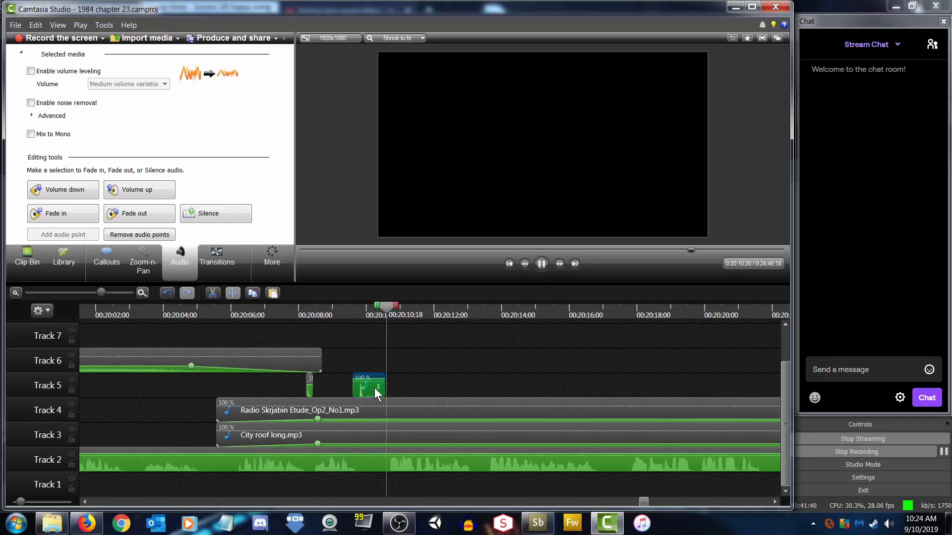
left_click_drag(373, 387, 354, 389)
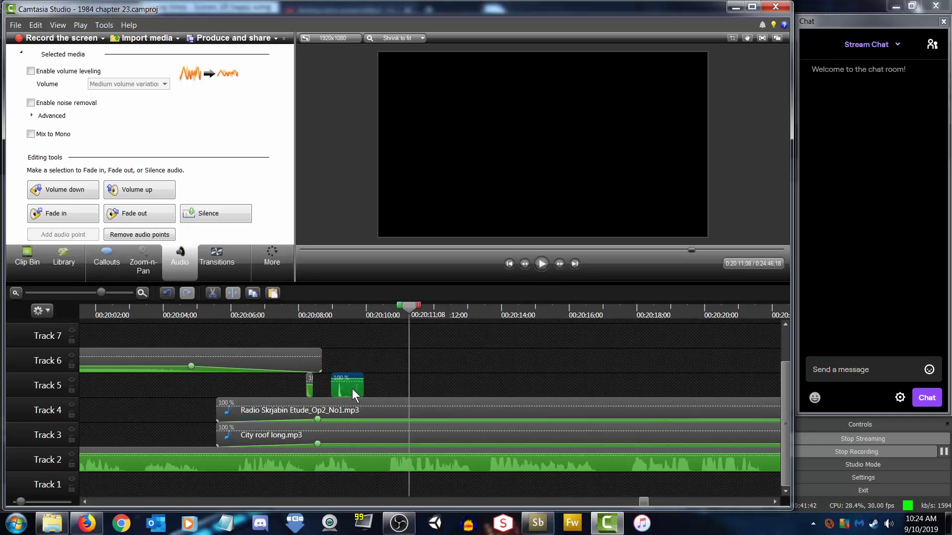
left_click_drag(281, 391, 278, 391)
left_click(236, 305)
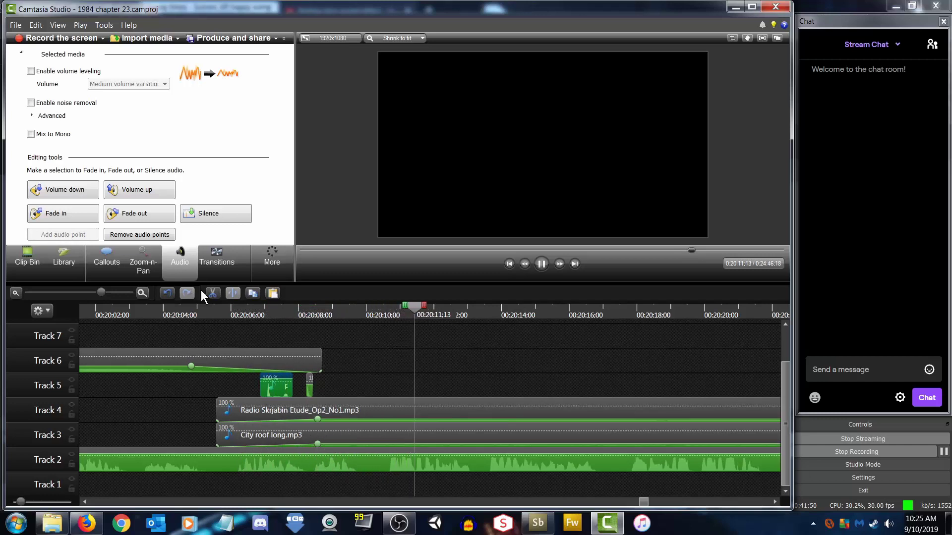
Listen through the narration and background from about 00:20:11 to 00:20:29 for the next sound effect cue
left_click_drag(101, 293, 93, 293)
left_click(340, 331)
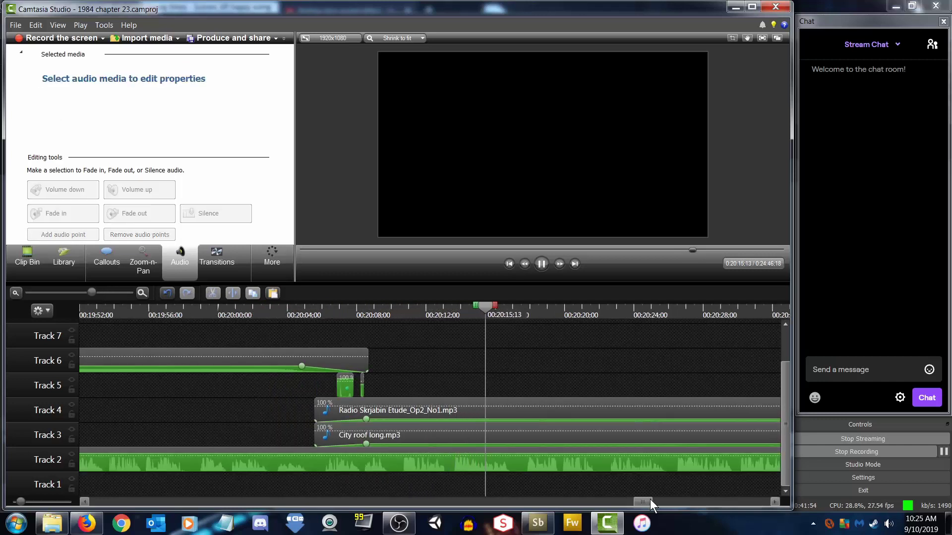
left_click_drag(644, 502, 650, 502)
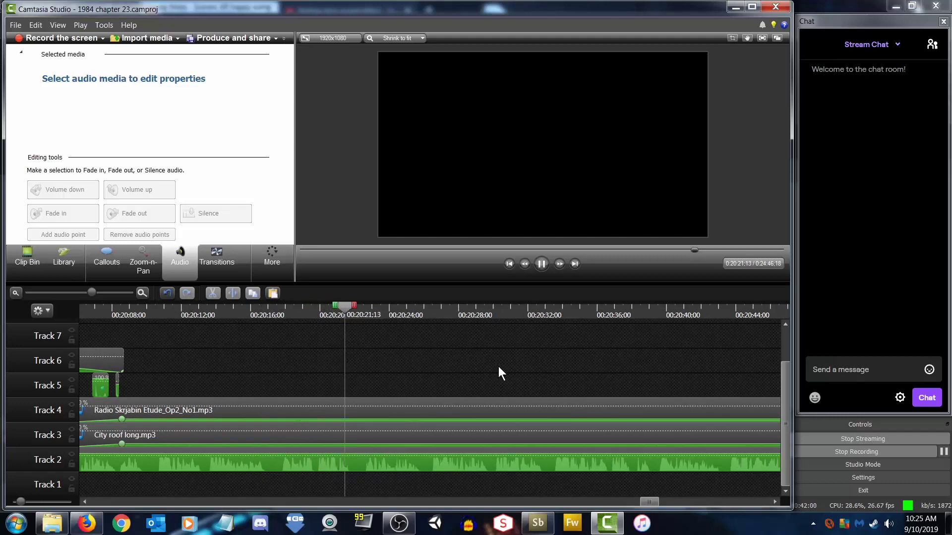
left_click(27, 262)
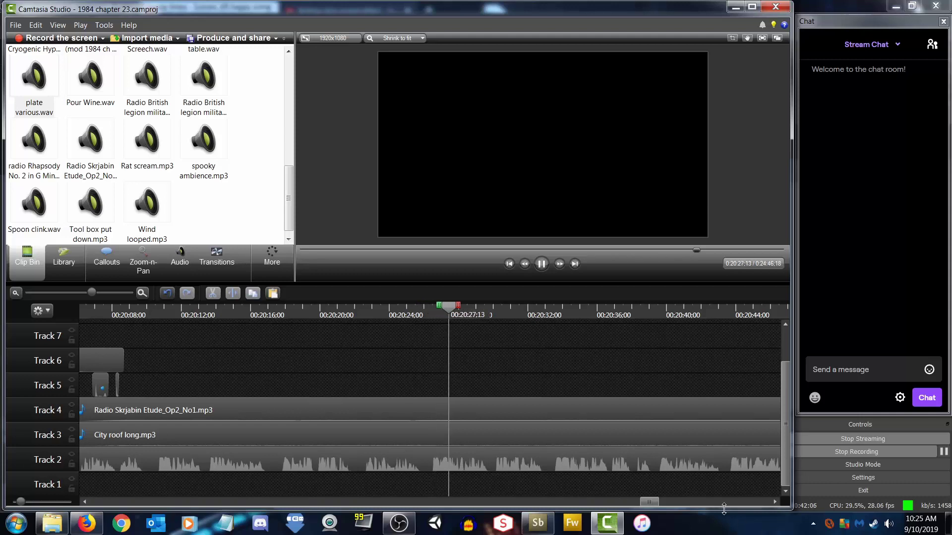
left_click(775, 501)
left_click(775, 502)
left_click(774, 502)
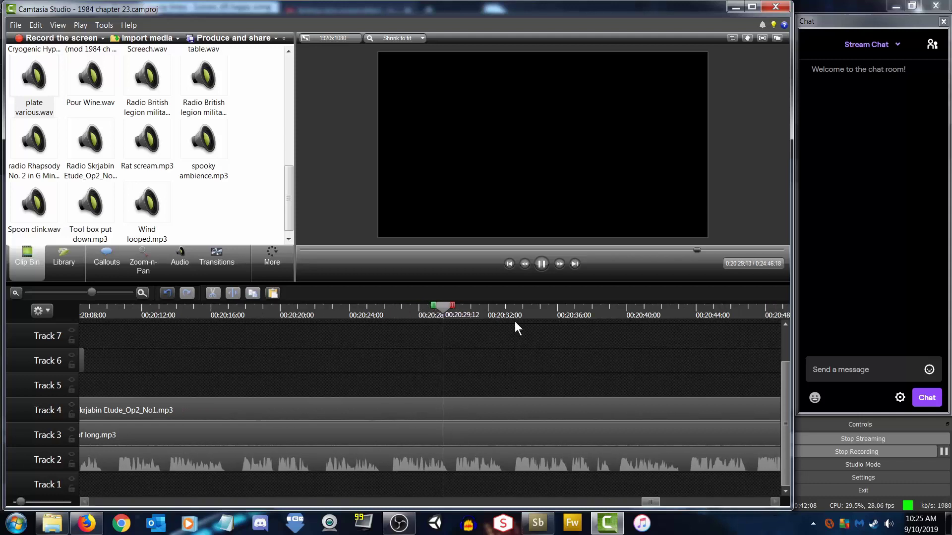
Stop playback and place Bottle drag short.wav from the Clip Bin on Track 5 at 00:20:26;14
left_click(540, 263)
left_click_drag(452, 308, 393, 313)
left_click_drag(290, 216, 291, 102)
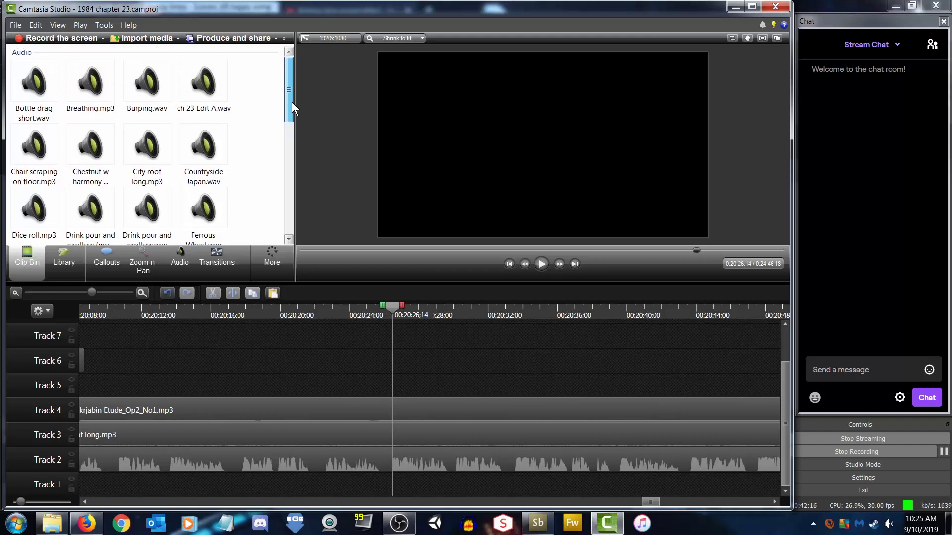
left_click_drag(23, 89, 391, 377)
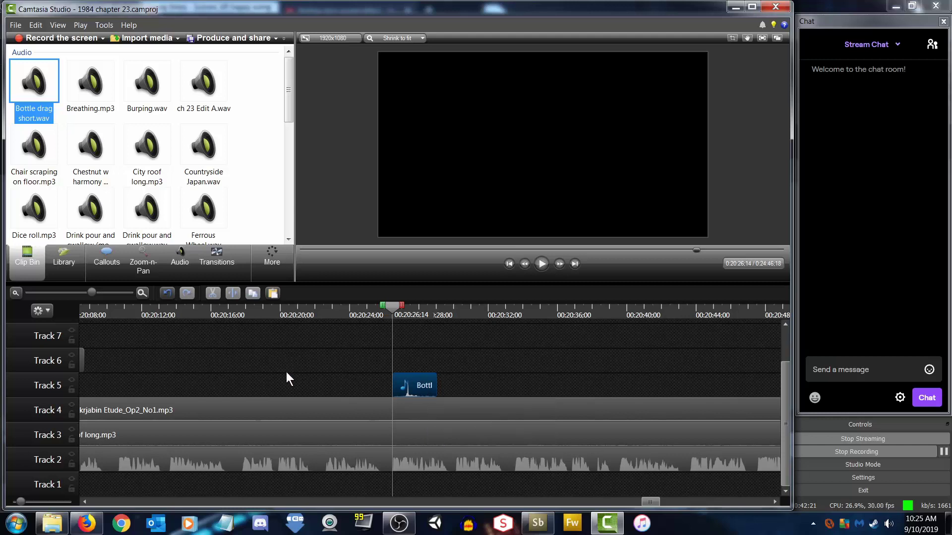
Add Tool box put down.mp3 from the Clip Bin to Track 6 at about 00:20:29, where the bottle drag clip ends
left_click_drag(285, 109, 292, 131)
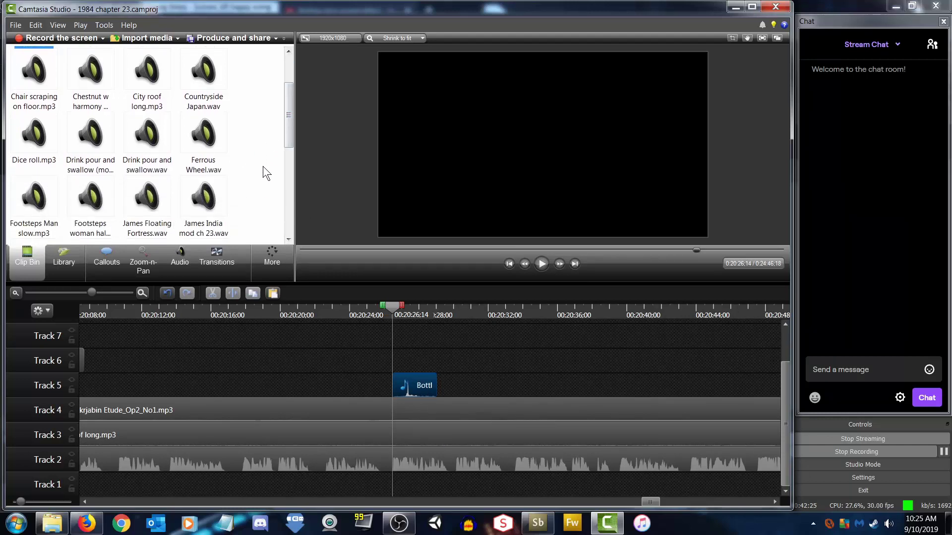
left_click_drag(292, 119, 294, 210)
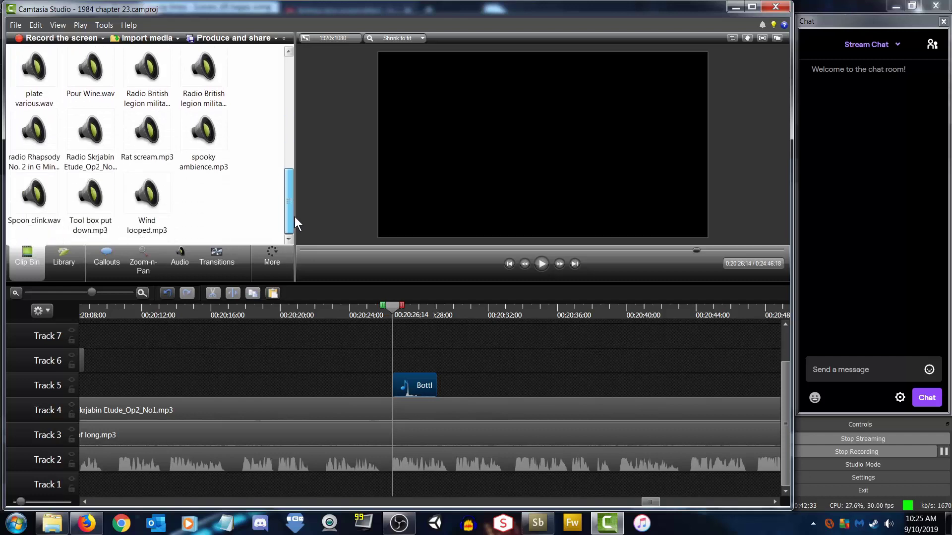
left_click_drag(87, 198, 449, 363)
left_click_drag(93, 291, 115, 295)
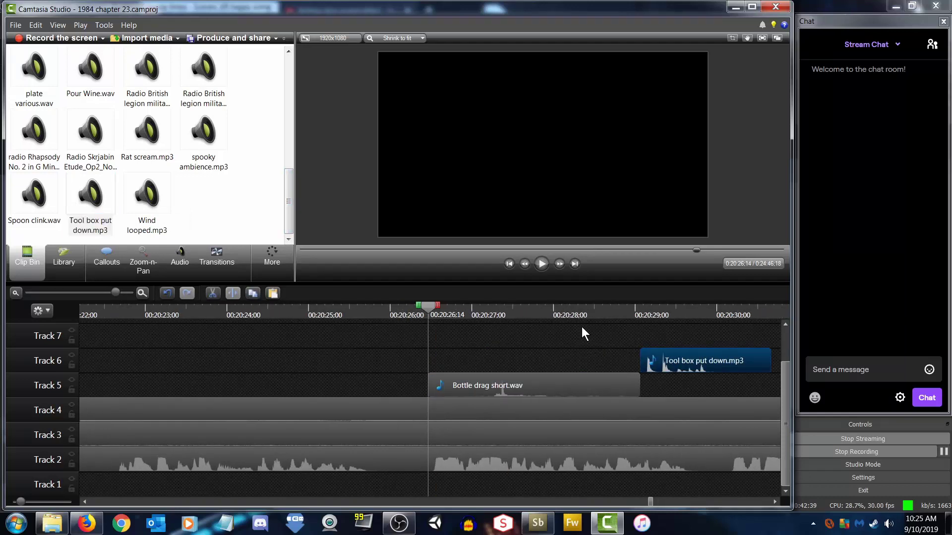
Reposition the Bottle drag short.wav clip by ear on Track 5, moving it earlier to start at 00:20:25;00
left_click(541, 263)
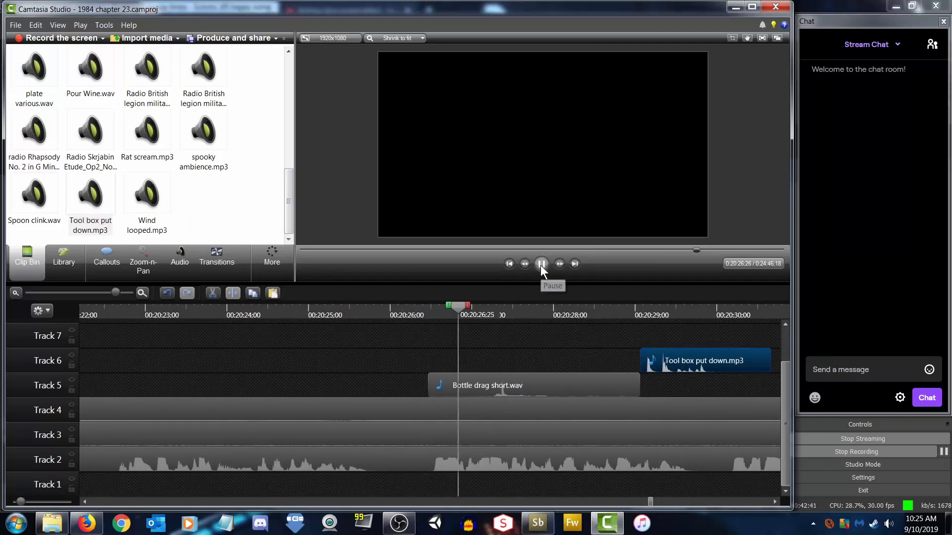
left_click_drag(493, 386, 261, 386)
left_click(184, 312)
left_click(145, 317)
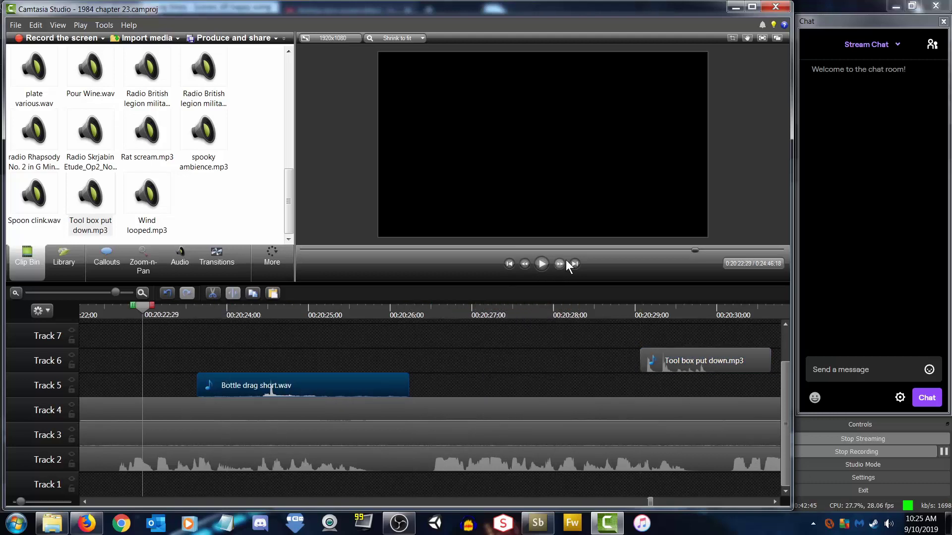
left_click(541, 263)
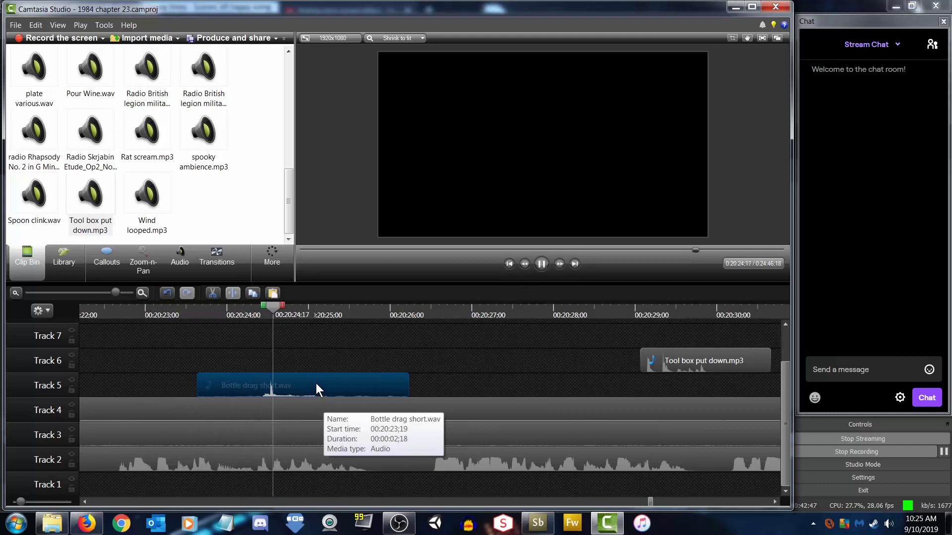
left_click_drag(288, 388, 392, 387)
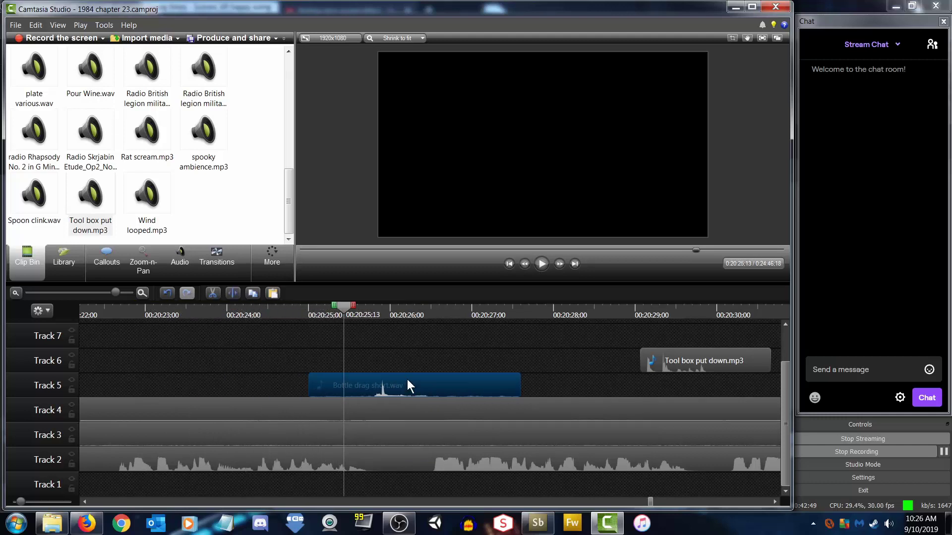
Set the clip speed of Bottle drag short.wav to 126% and nudge the clip slightly later on Track 5
right_click(403, 384)
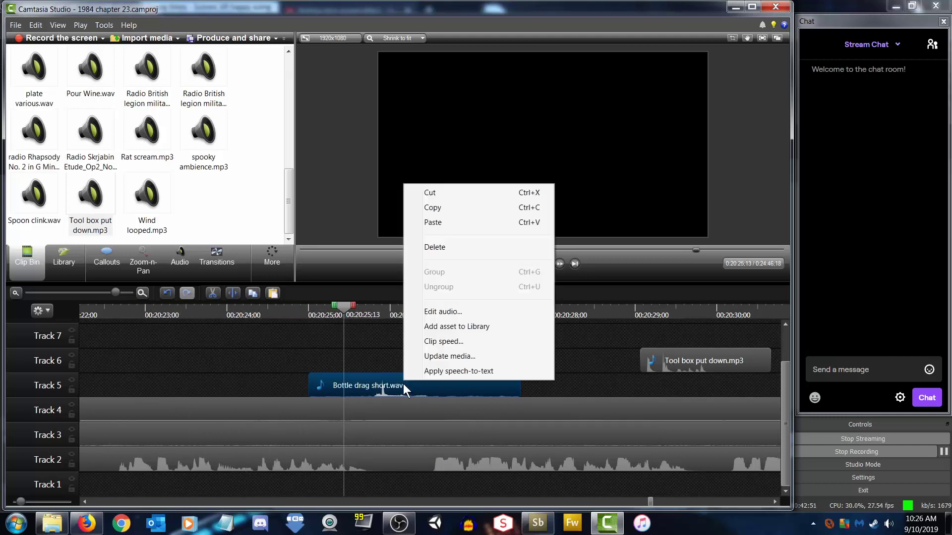
left_click(446, 342)
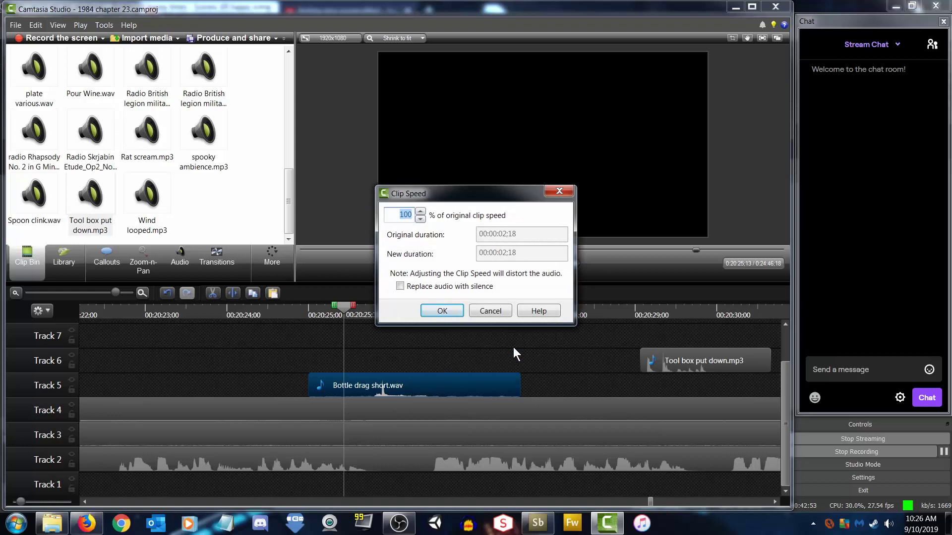
type("125")
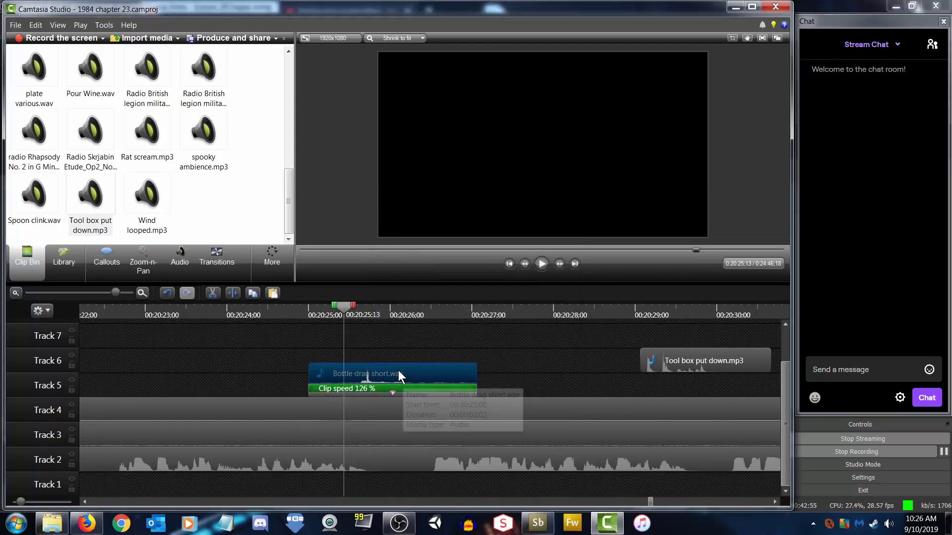
left_click_drag(397, 370, 405, 370)
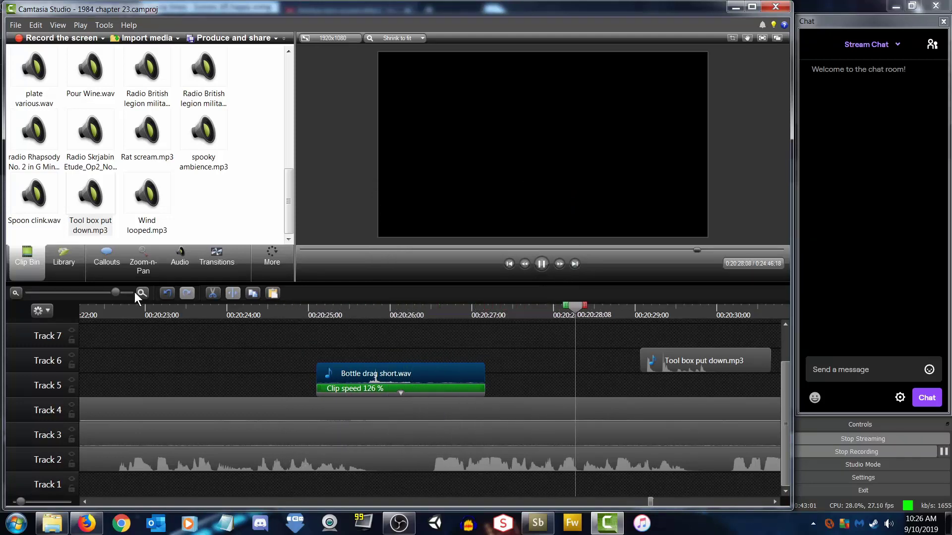
Trim both ends of Tool box put down.mp3 on Track 6, move it to end at about 00:20:30;09, and play it back
left_click_drag(116, 293, 109, 292)
key("space")
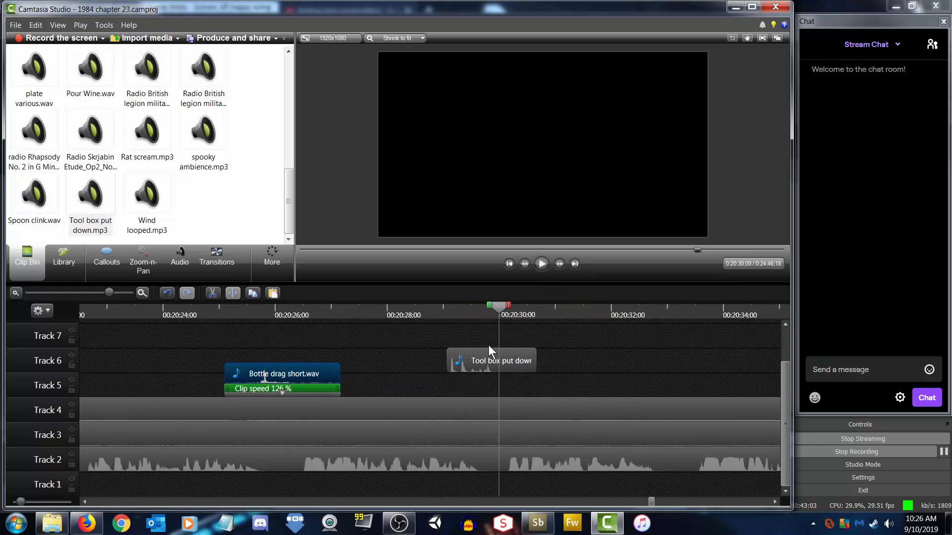
left_click_drag(499, 304, 468, 311)
key("space")
key("space")
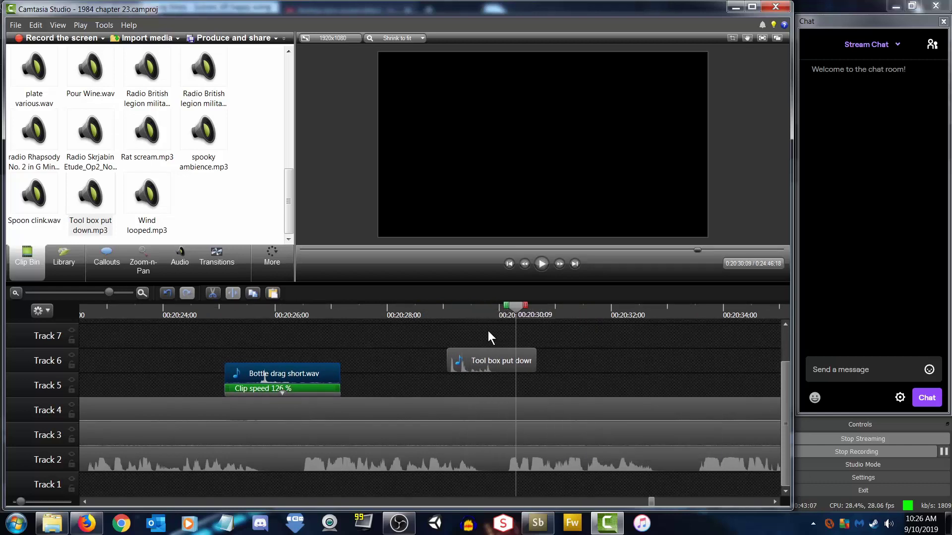
left_click_drag(448, 362, 458, 362)
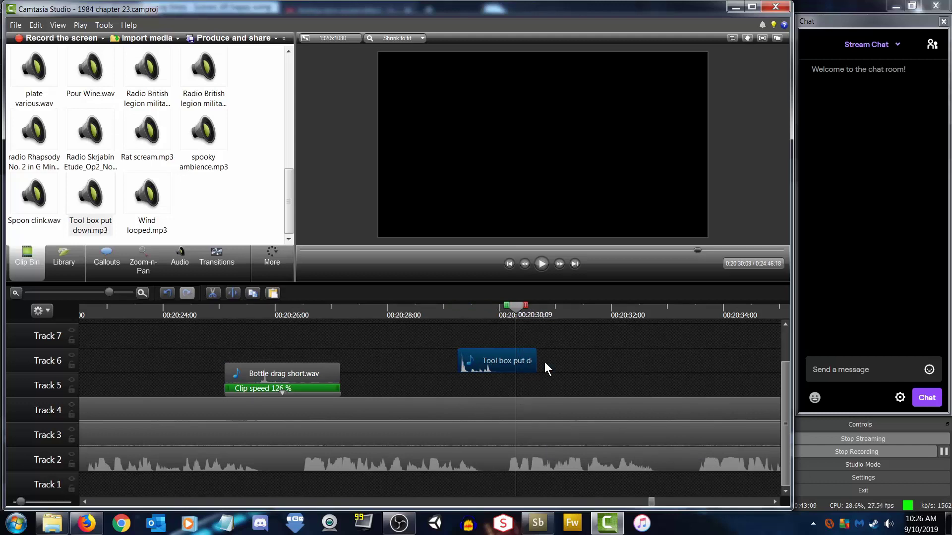
left_click_drag(536, 359, 487, 361)
left_click(436, 314)
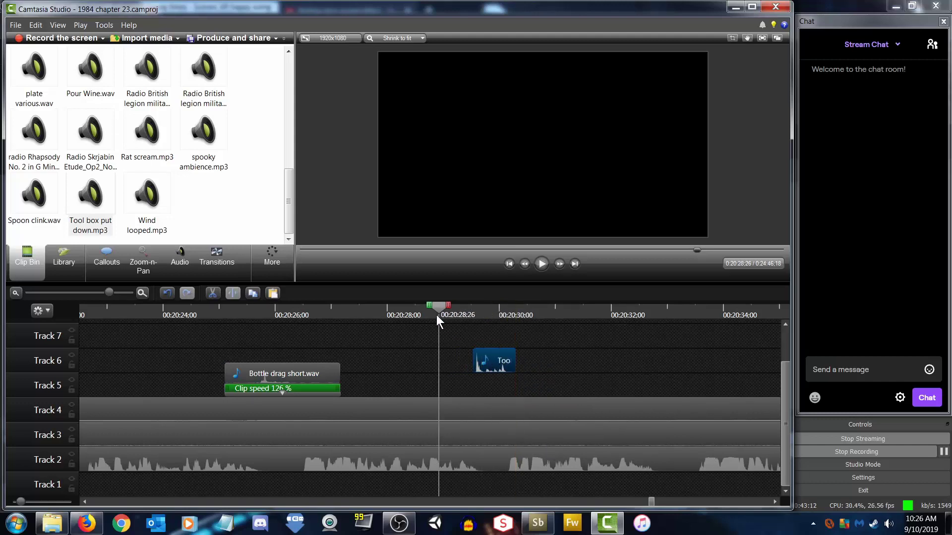
left_click(540, 262)
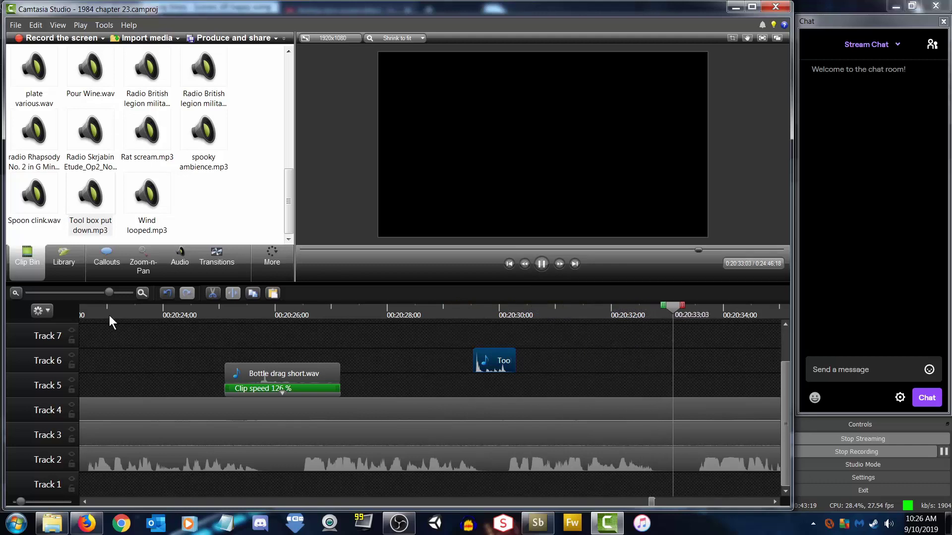
Listen through the narration up to about 00:20:36 for the next cue and park the playhead at 00:20:33;03
left_click_drag(108, 293, 89, 294)
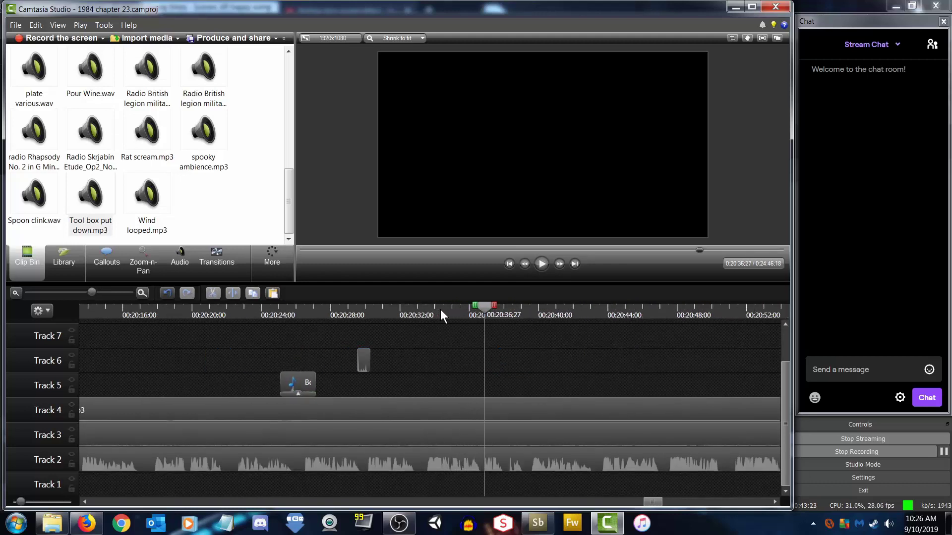
left_click_drag(440, 310, 384, 310)
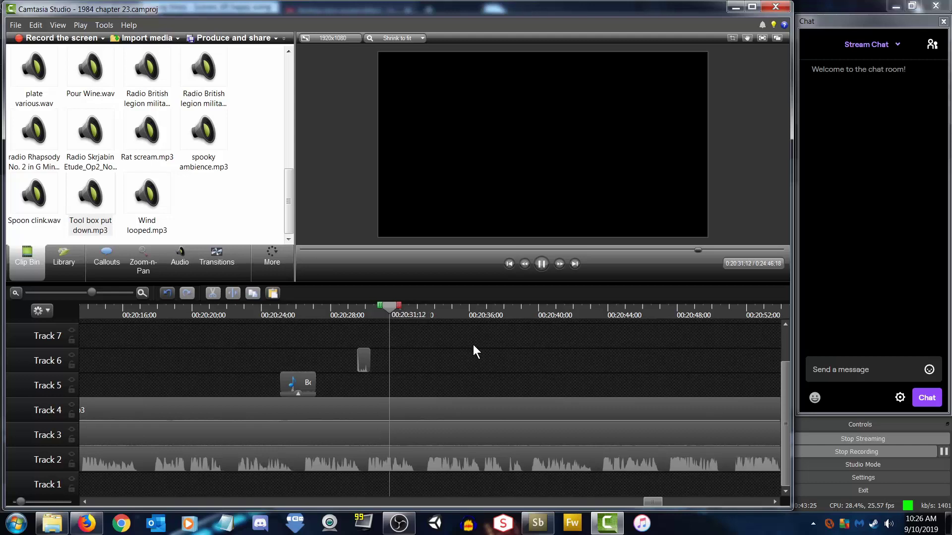
key("space")
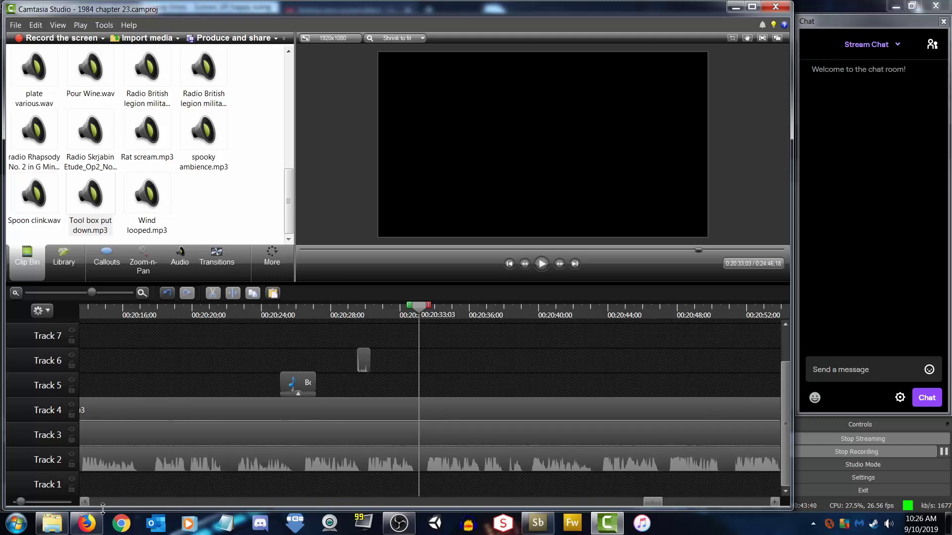
Switch to Windows Explorer, open the SFX library's Music folder, preview Fanfare short and look through the remaining music files
key("alt+Tab")
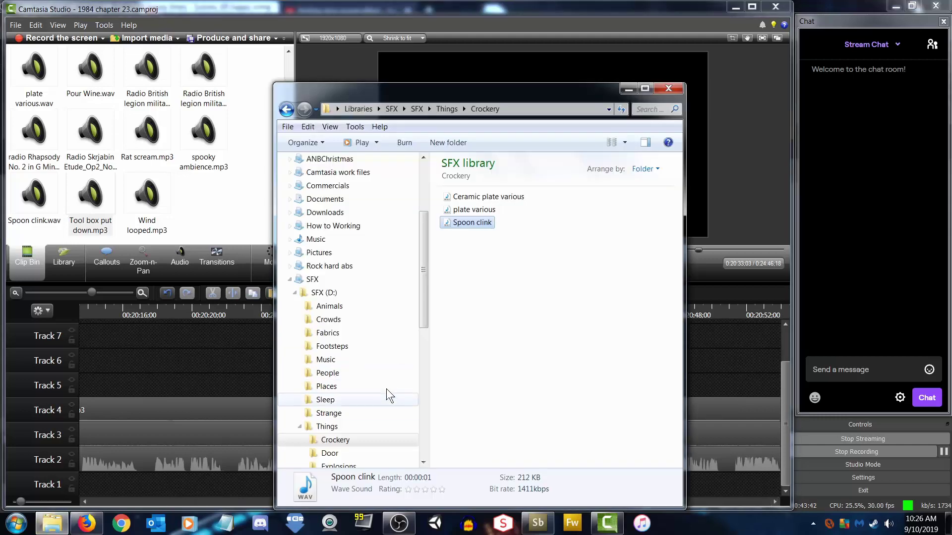
left_click(299, 427)
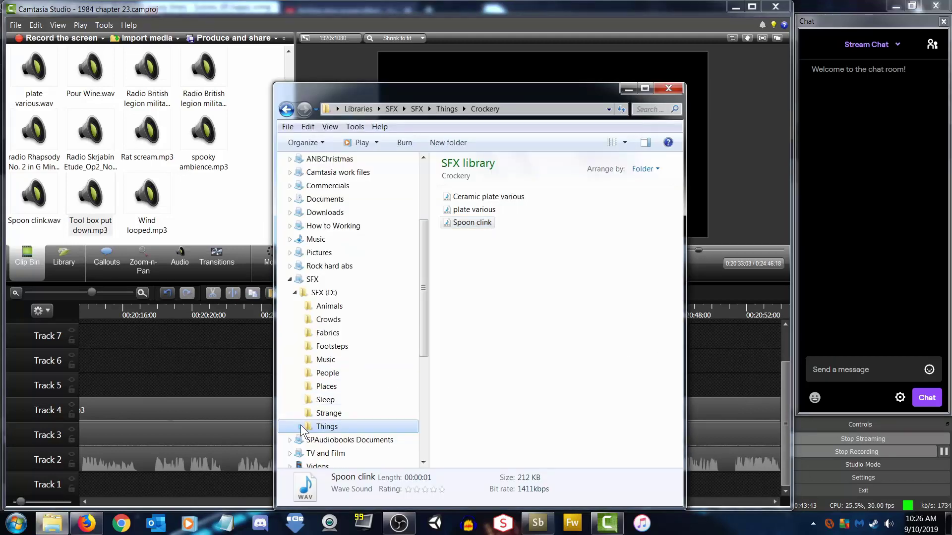
left_click(320, 360)
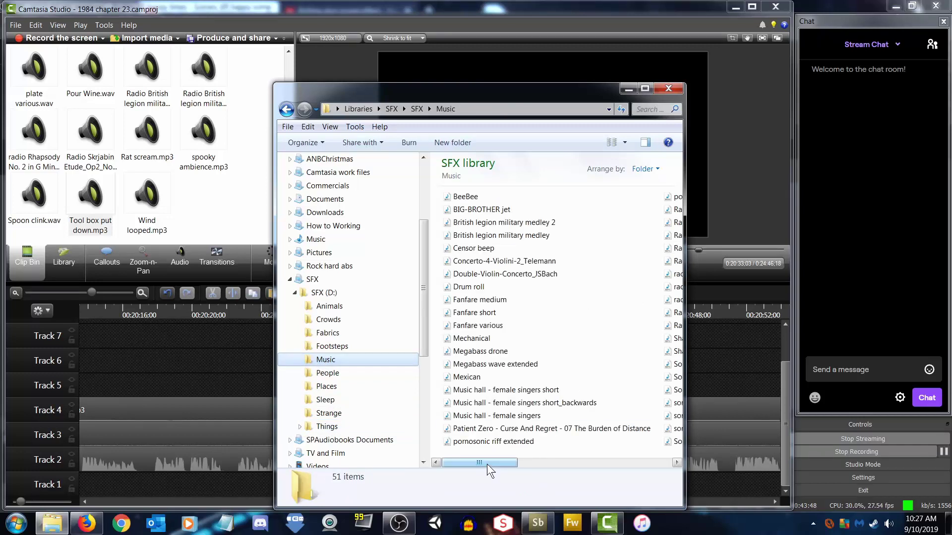
left_click(481, 316)
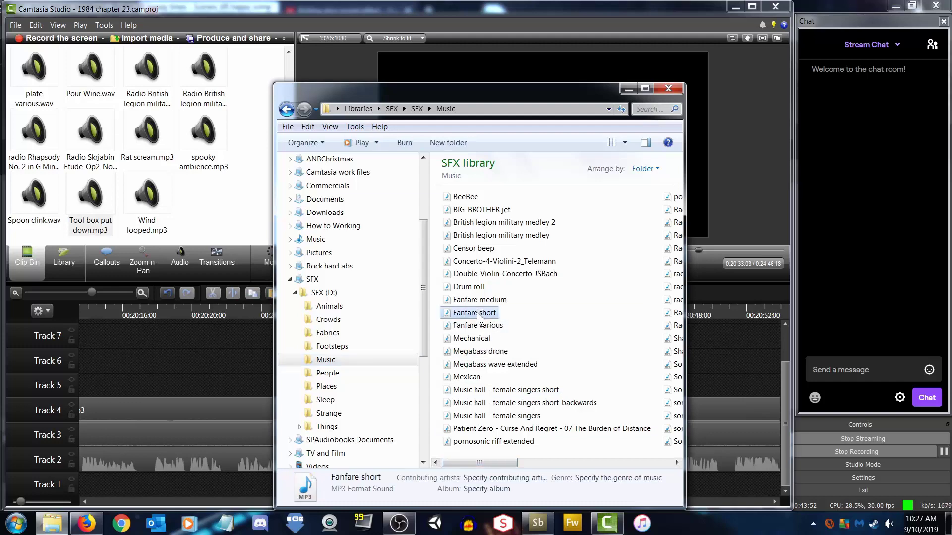
double_click(484, 316)
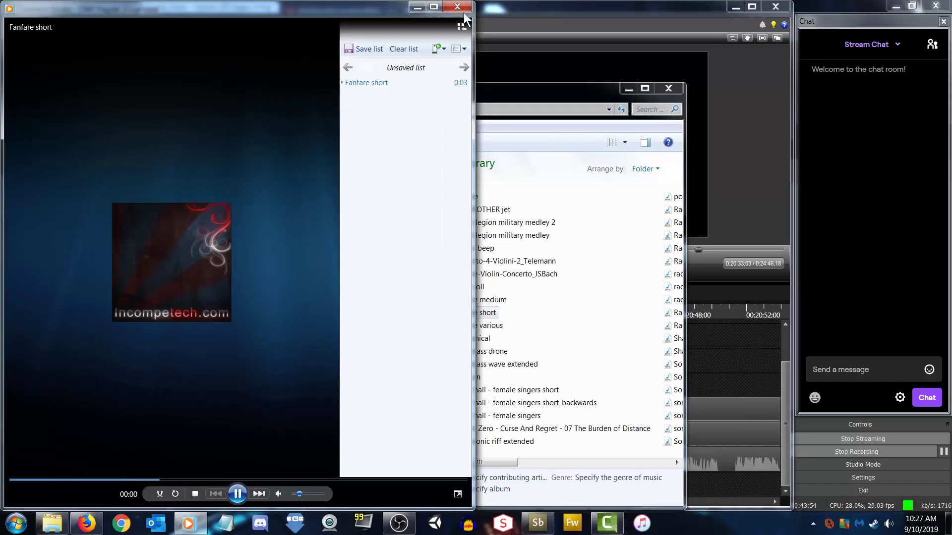
left_click(464, 14)
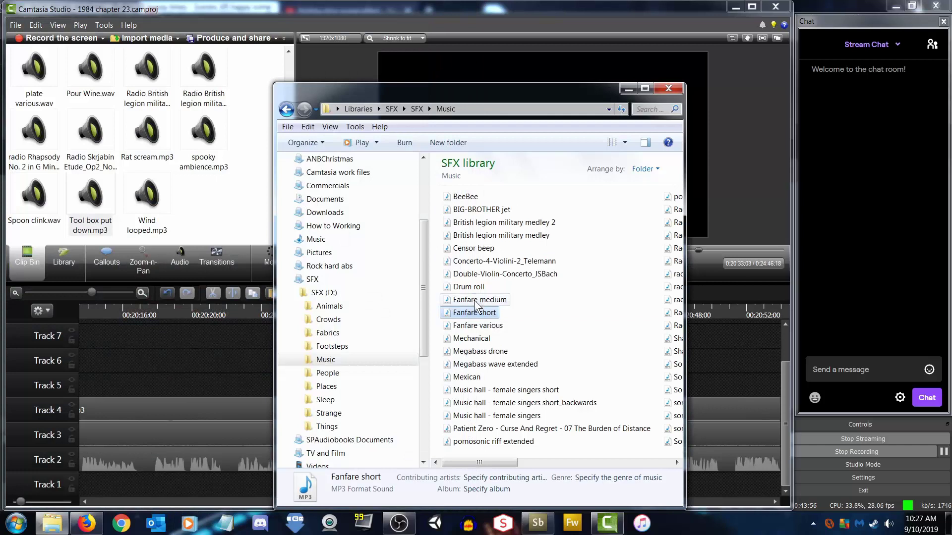
left_click(605, 463)
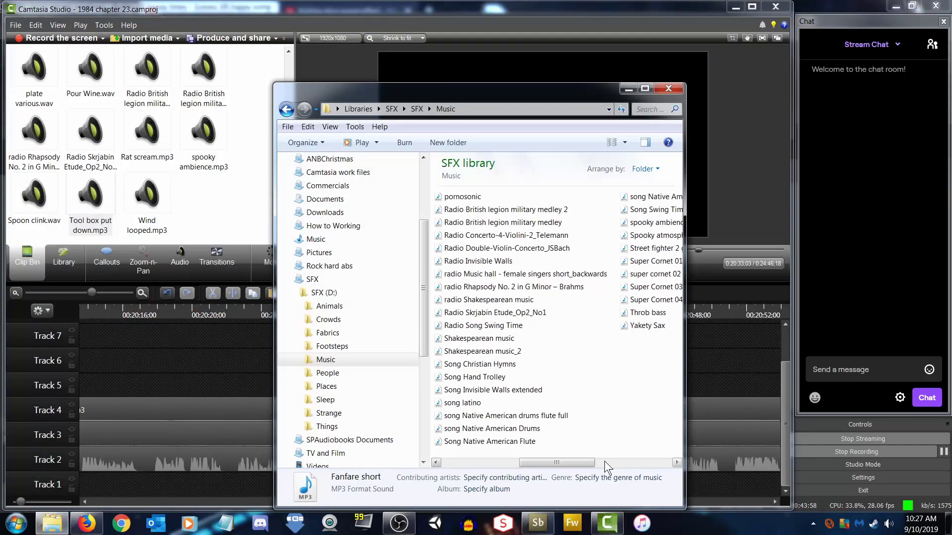
left_click(619, 462)
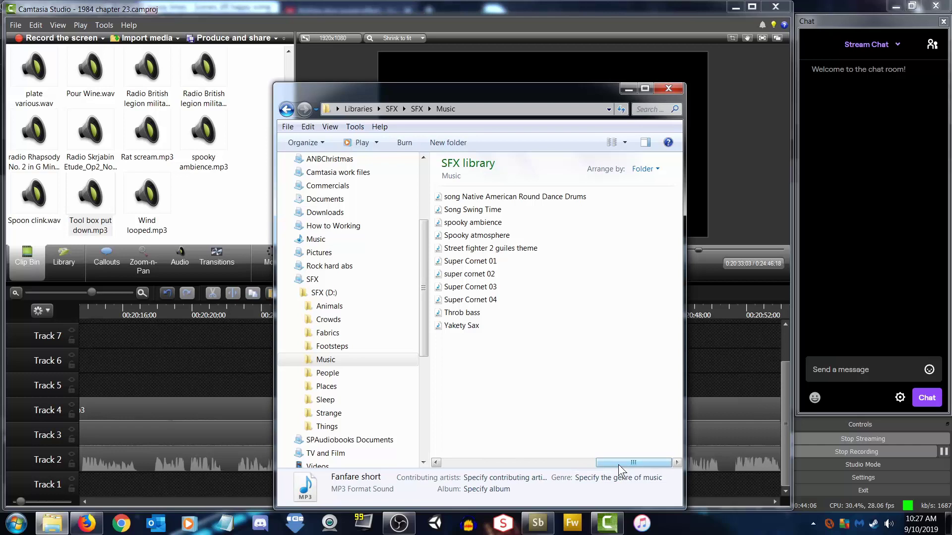
left_click_drag(618, 465, 442, 470)
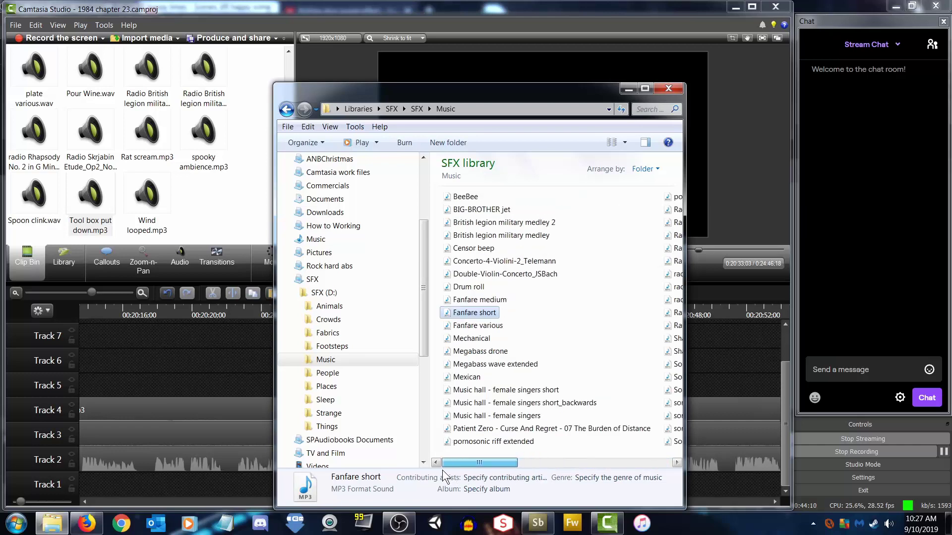
Preview Fanfare medium and Fanfare various, and import Fanfare various into the Camtasia Clip Bin
double_click(478, 302)
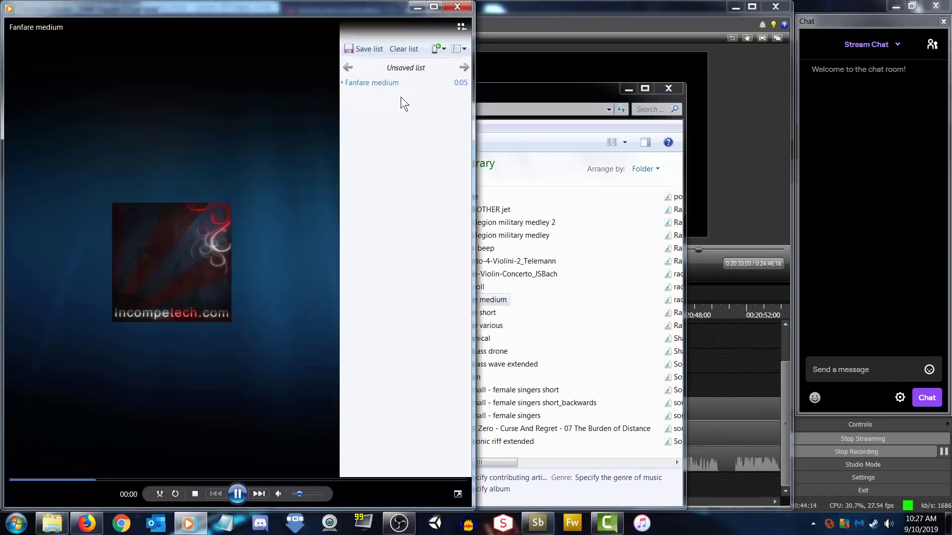
left_click(456, 7)
double_click(491, 325)
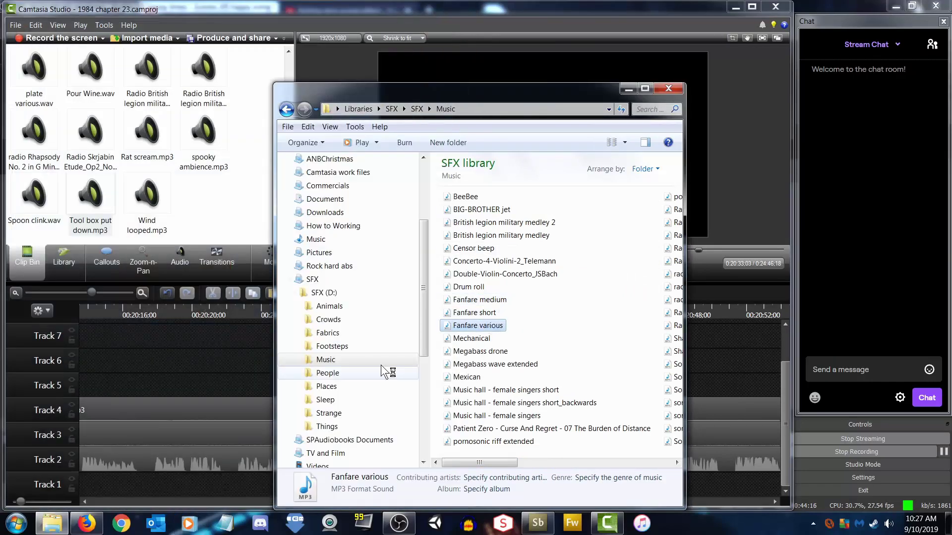
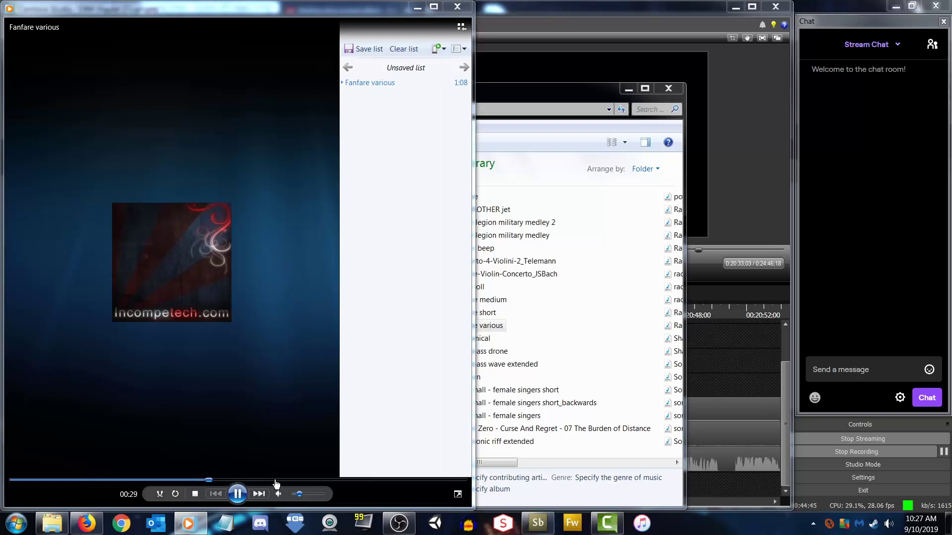
left_click(345, 481)
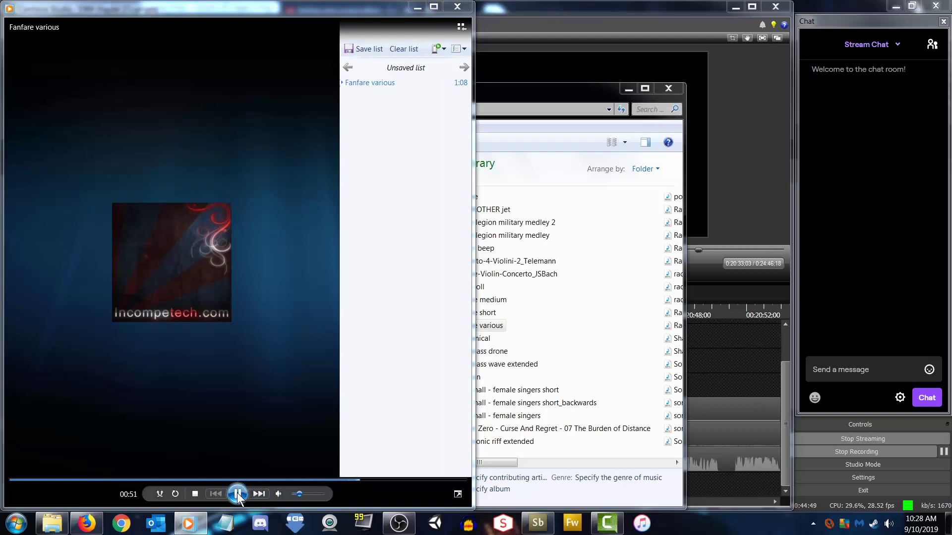
left_click(457, 6)
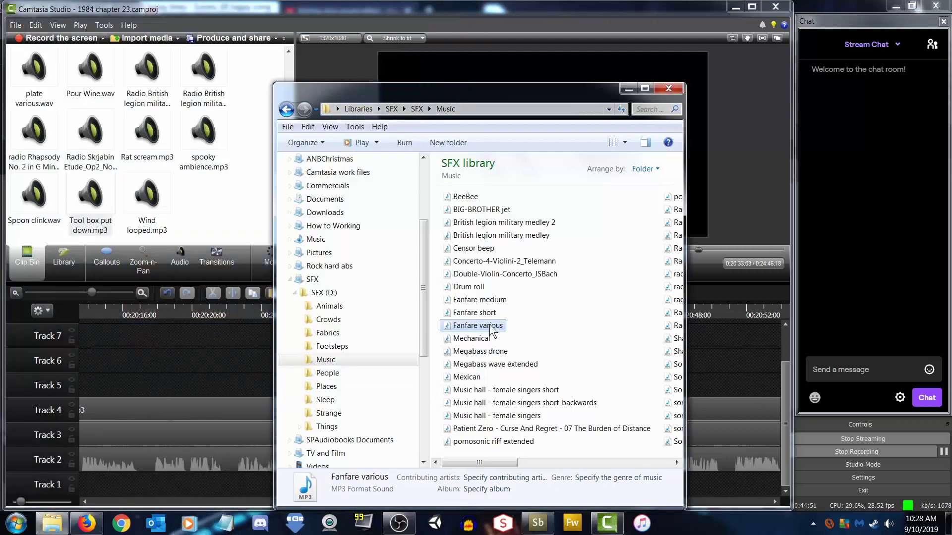
left_click_drag(491, 332, 242, 171)
left_click(338, 4)
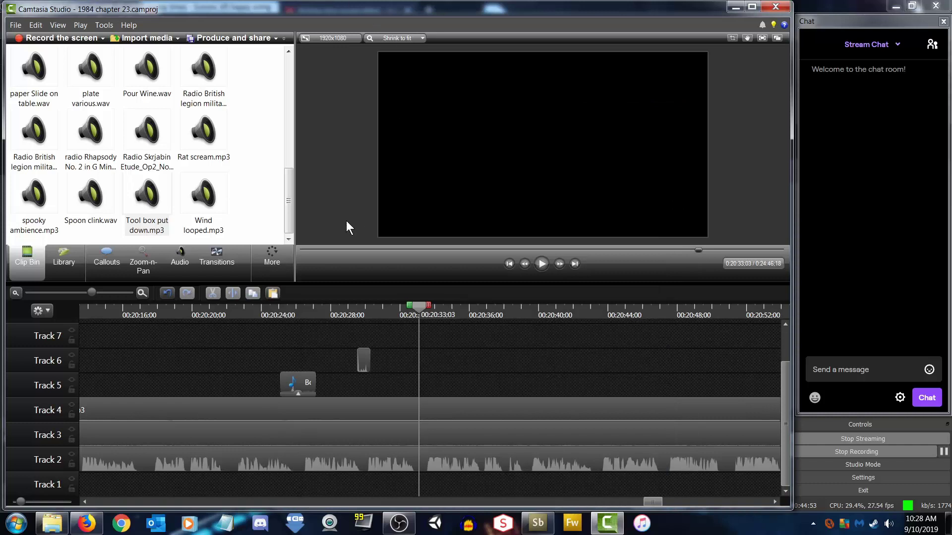
left_click(52, 523)
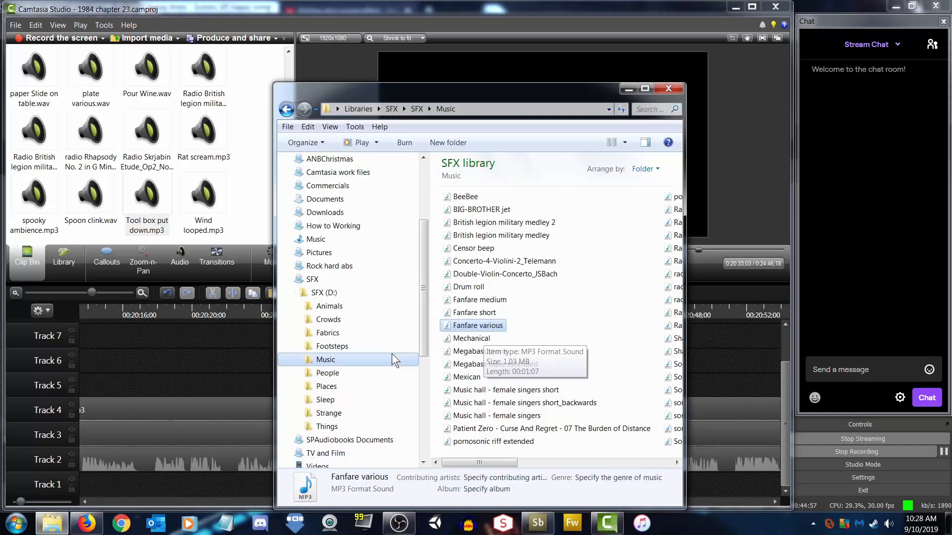
left_click(87, 522)
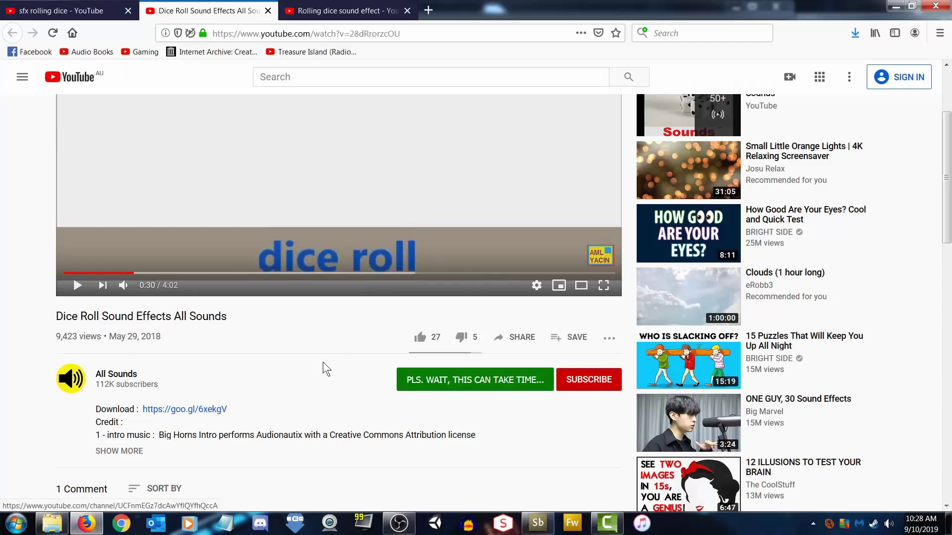
left_click(399, 523)
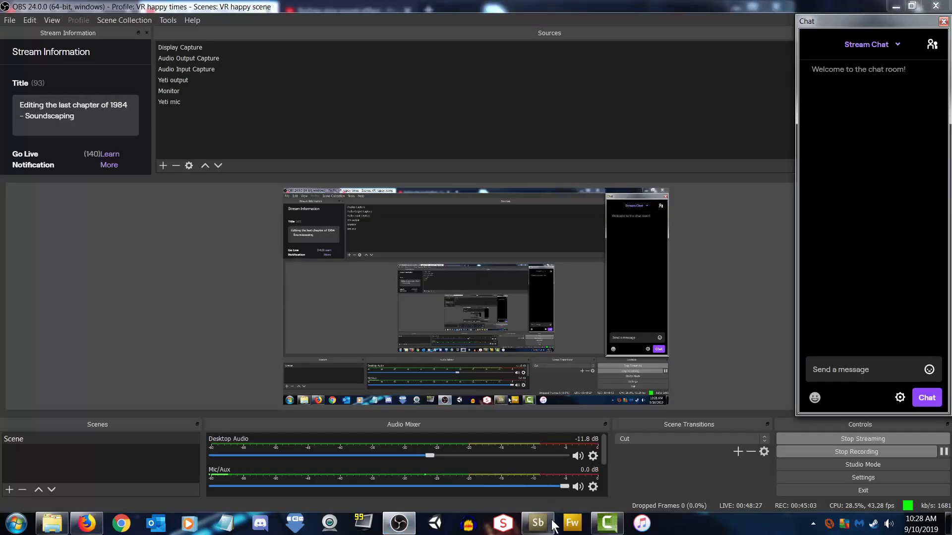
left_click(612, 526)
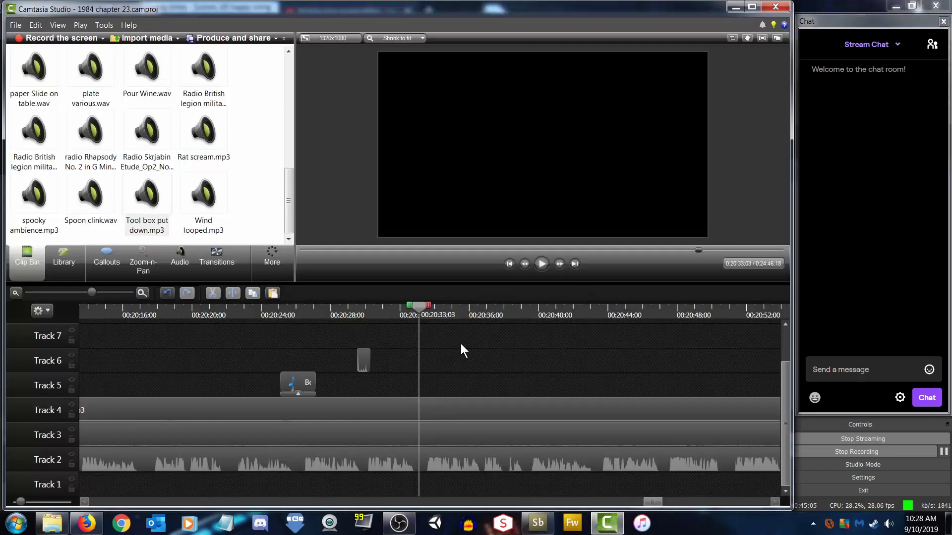
Place Fanfare various.mp3 from the Clip Bin on Track 5, starting at about 00:20:42
left_click(49, 523)
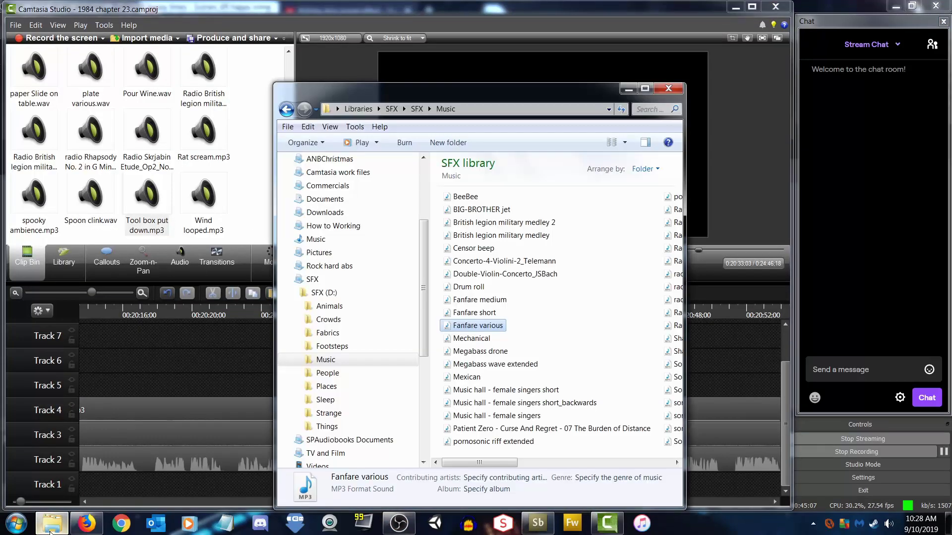
left_click(49, 529)
left_click_drag(289, 212, 184, 129)
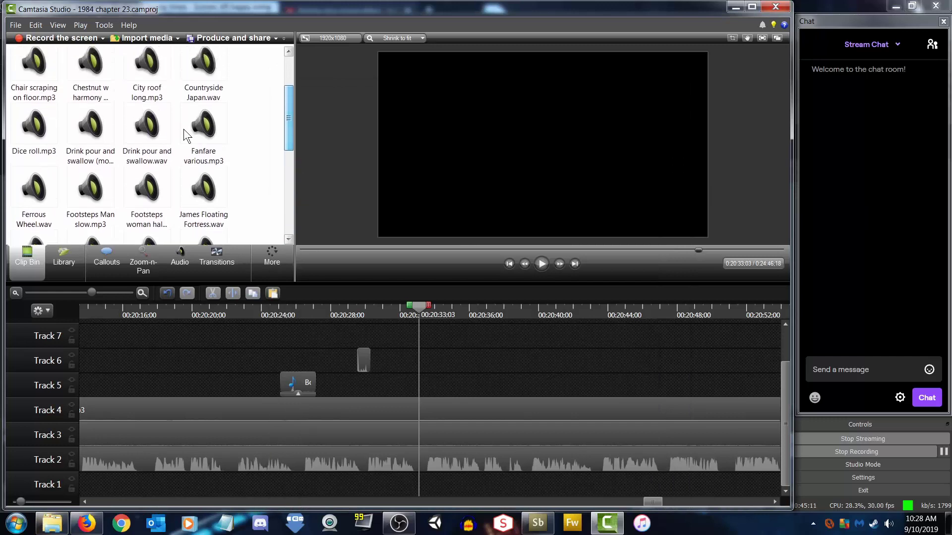
left_click(198, 123)
left_click_drag(437, 376, 581, 383)
Split Fanfare various.mp3 at 00:20:50;24, delete the part after the cut, and move the first part to start at about 00:20:32
left_click_drag(694, 306, 725, 306)
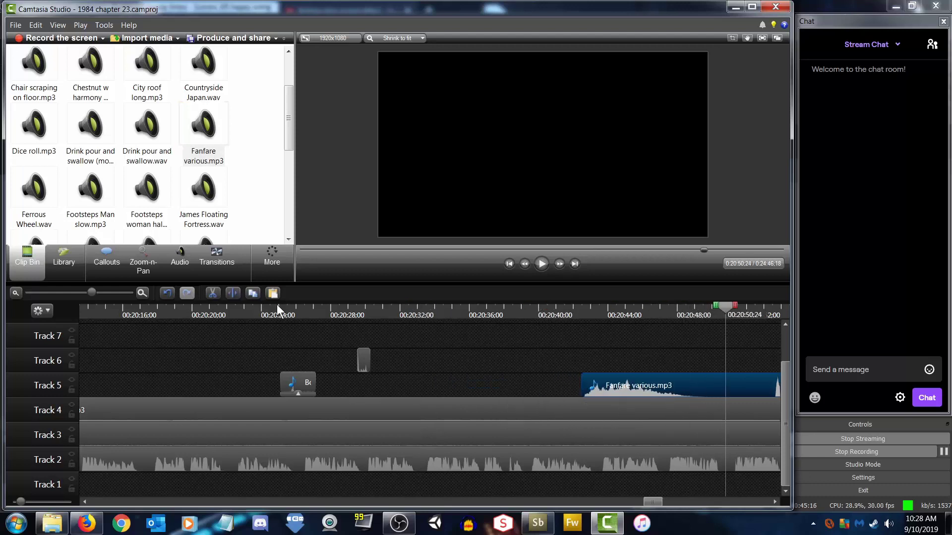
left_click(233, 293)
right_click(750, 389)
left_click(773, 428)
left_click_drag(644, 384, 463, 383)
Lower the fanfare clip's volume, move it to start at about 00:20:34, and play it back with the narration to about 00:20:52
left_click(180, 258)
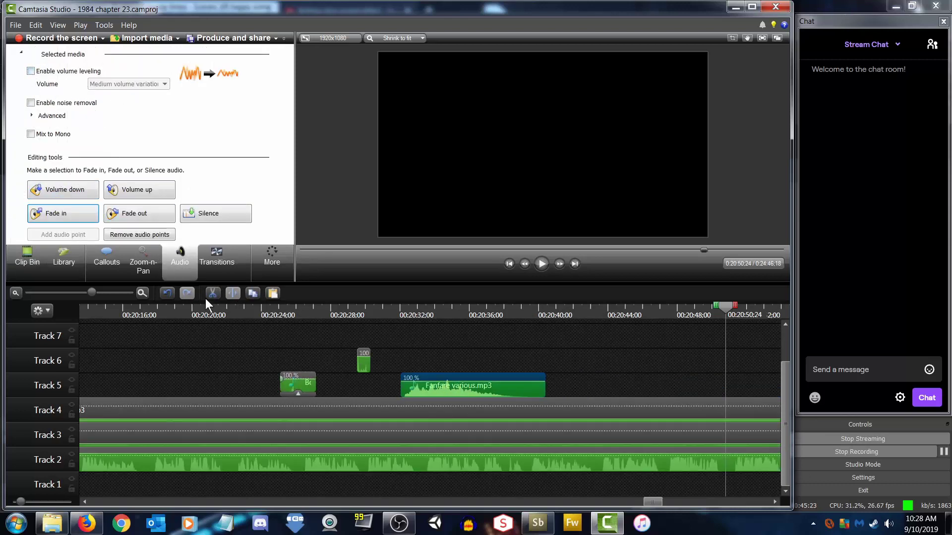
left_click_drag(521, 383, 560, 379)
left_click(263, 308)
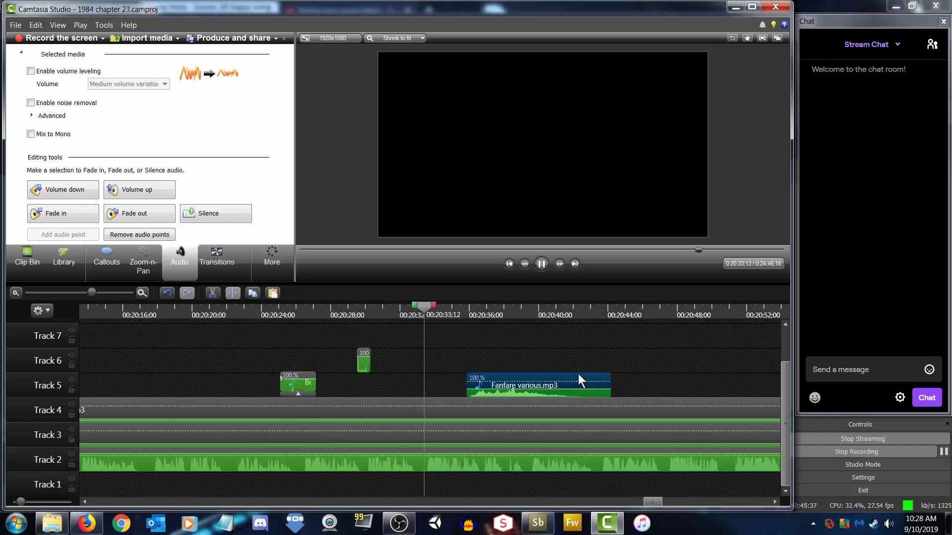
left_click_drag(546, 378, 505, 375)
left_click(541, 263)
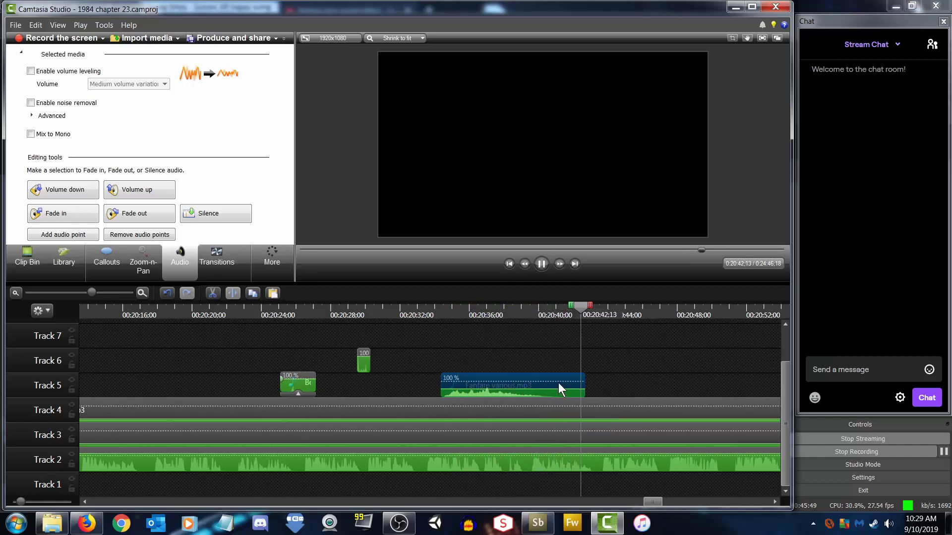
left_click(628, 388)
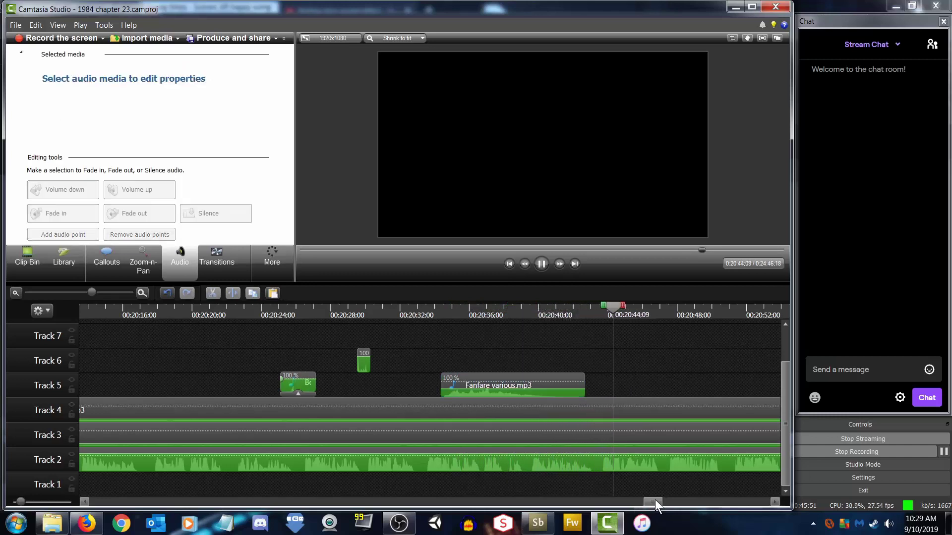
left_click_drag(655, 501, 667, 501)
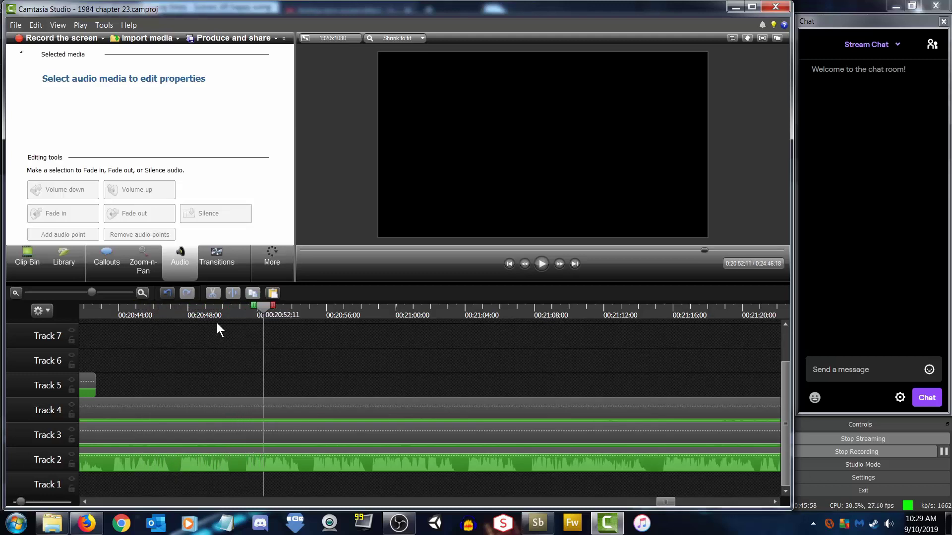
Add an audio point to the Track 4 clip at 00:20:39;23
left_click_drag(216, 308, 275, 337)
left_click(285, 413)
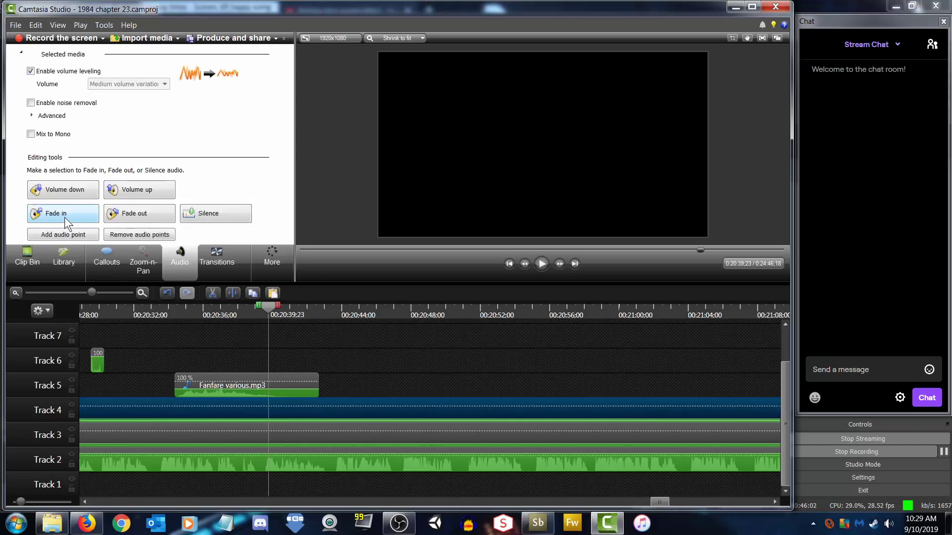
left_click(56, 233)
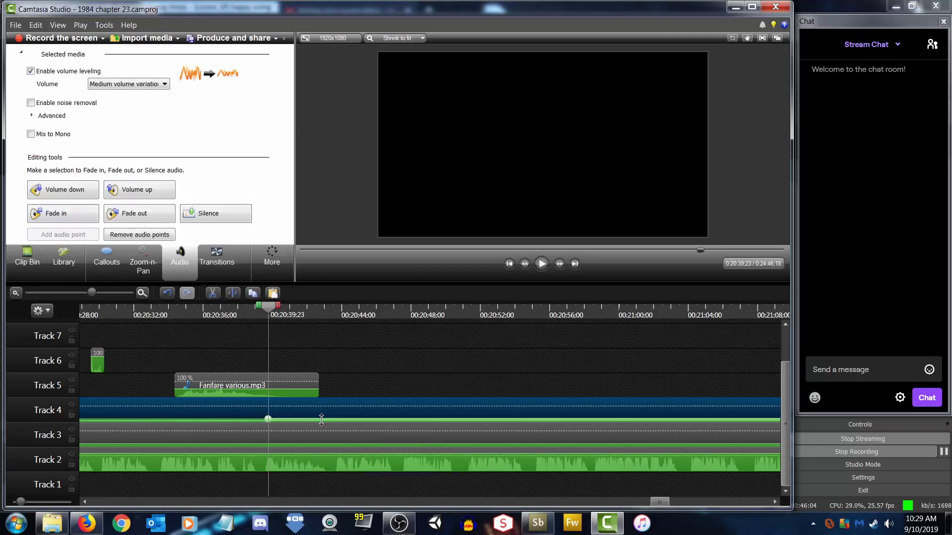
Fade out the Radio Skrjabin Etude music on Track 4 with an added audio point at 0:20:35:20, silencing it from 0:20:39:23
left_click_drag(320, 418, 314, 451)
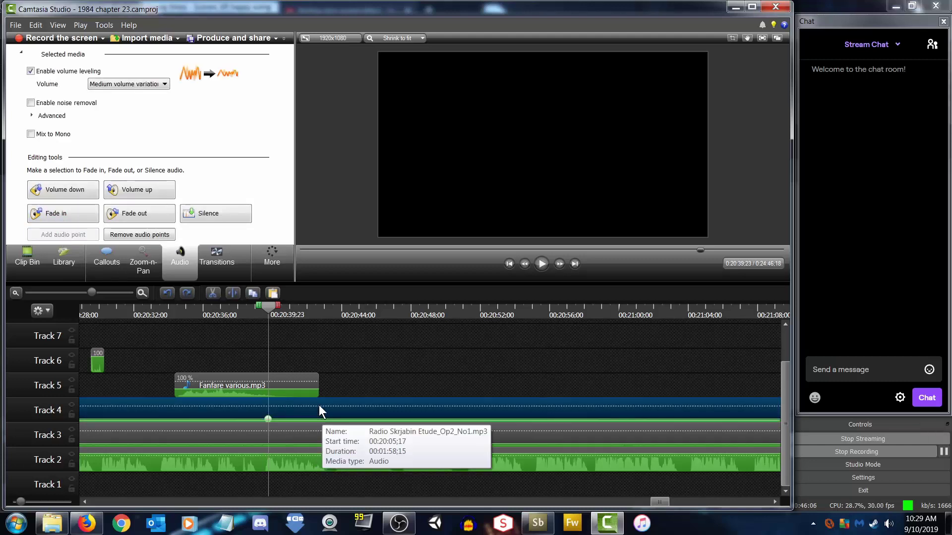
left_click_drag(267, 306, 196, 318)
left_click(58, 236)
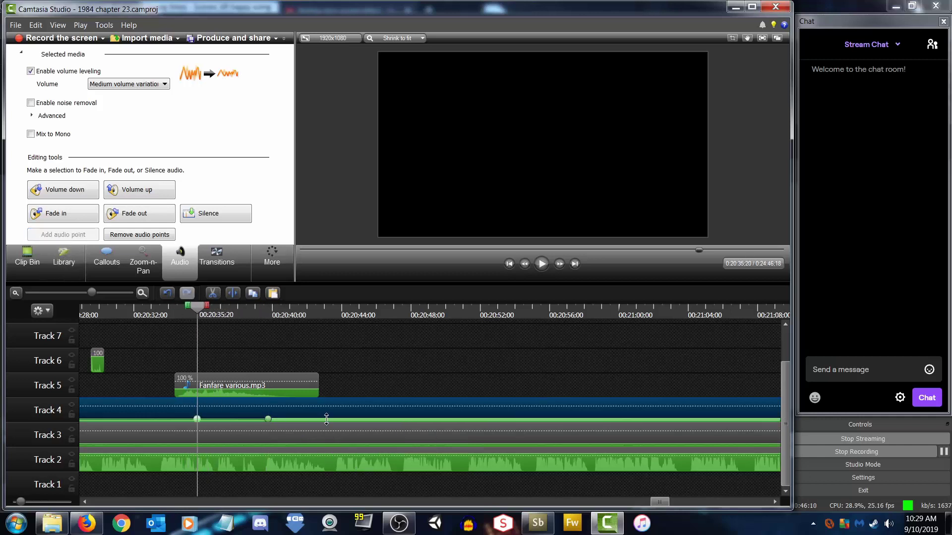
left_click_drag(325, 419, 312, 449)
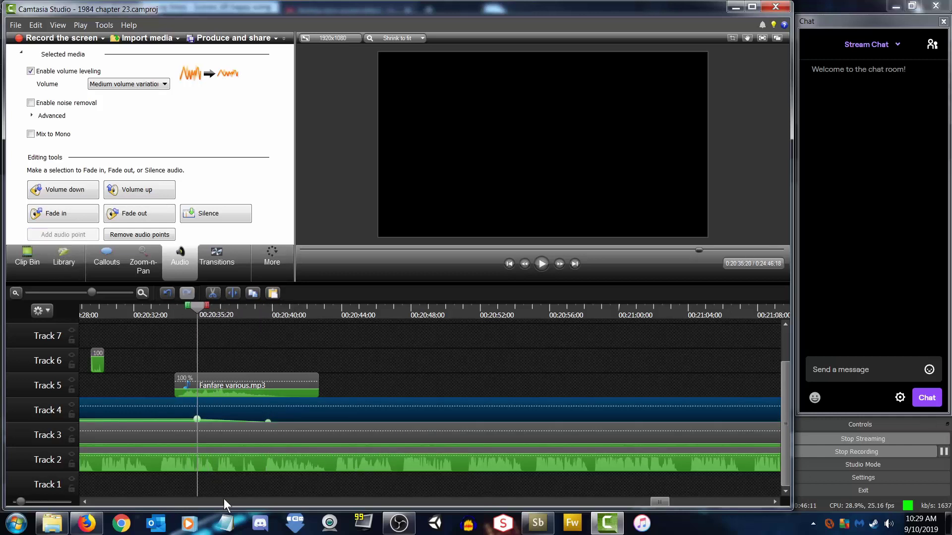
Play back the Track 4 music fade and shift its end point to about 0:20:37:20 and its start point to about 0:20:35:00
left_click(85, 501)
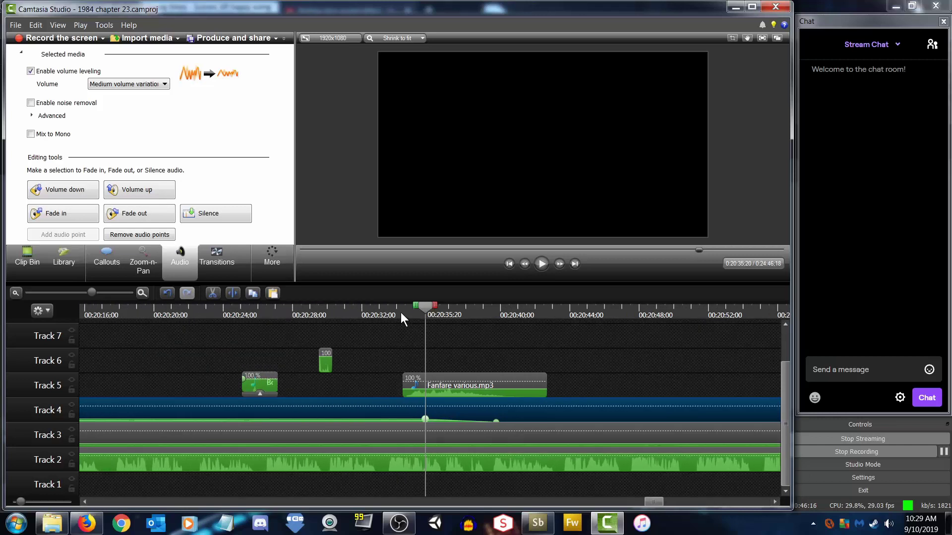
left_click(376, 310)
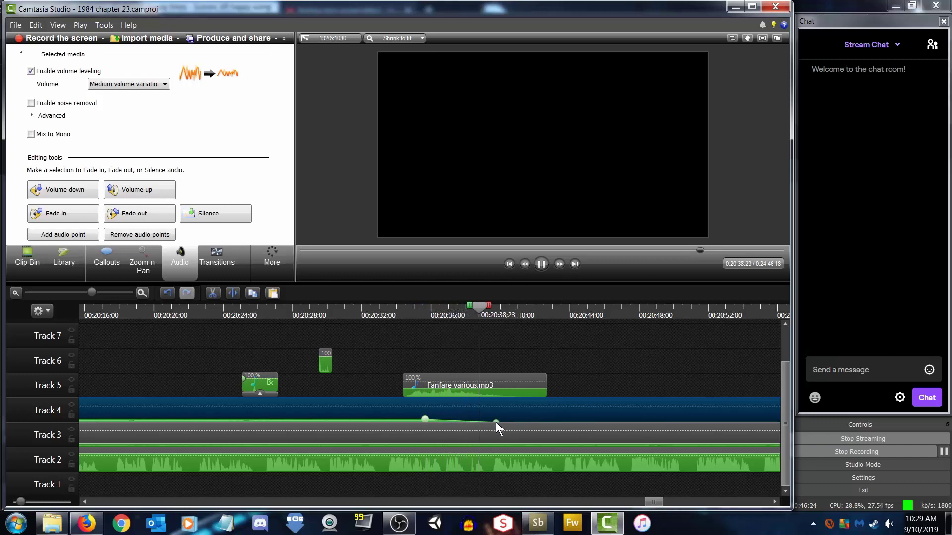
left_click_drag(496, 421, 460, 421)
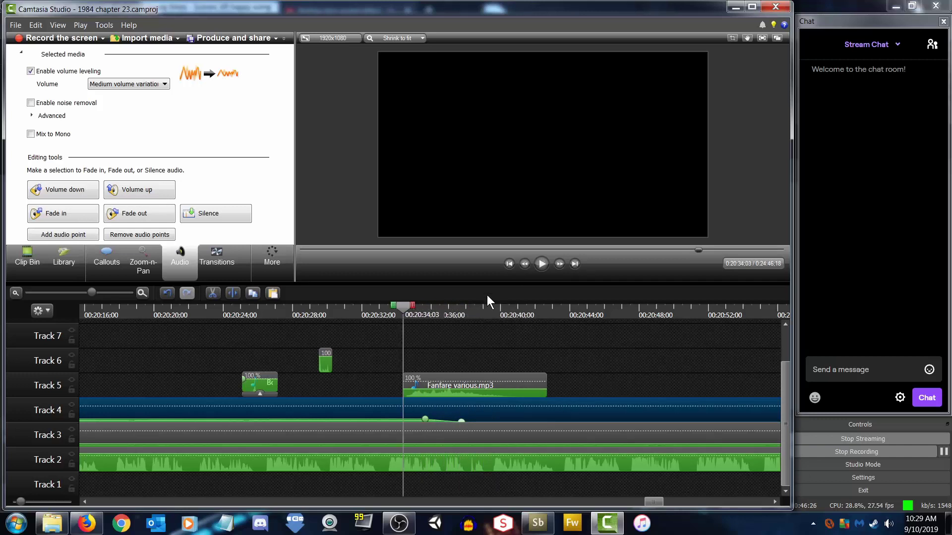
left_click(424, 419)
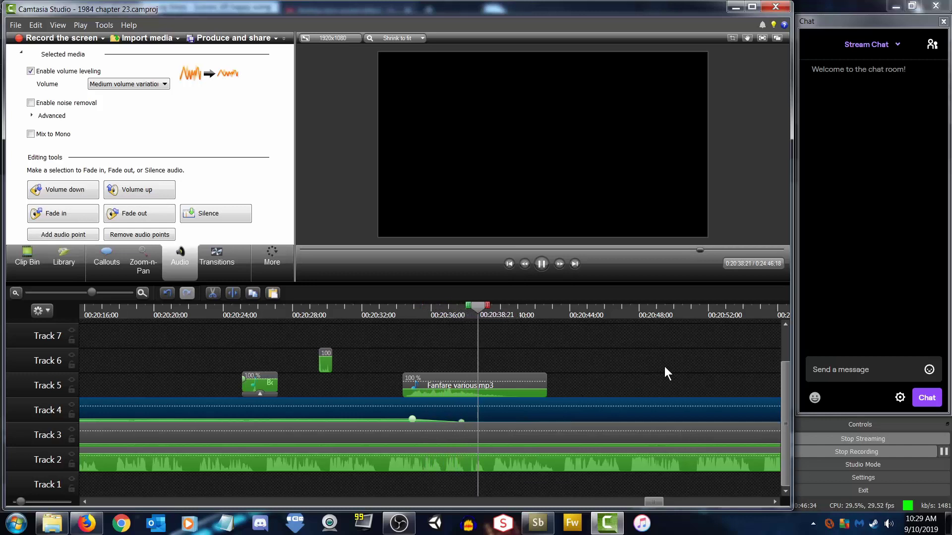
Review the playback after the Fanfare various.mp3 clip and pause at 0:21:03:13
left_click(775, 501)
left_click_drag(774, 501, 774, 501)
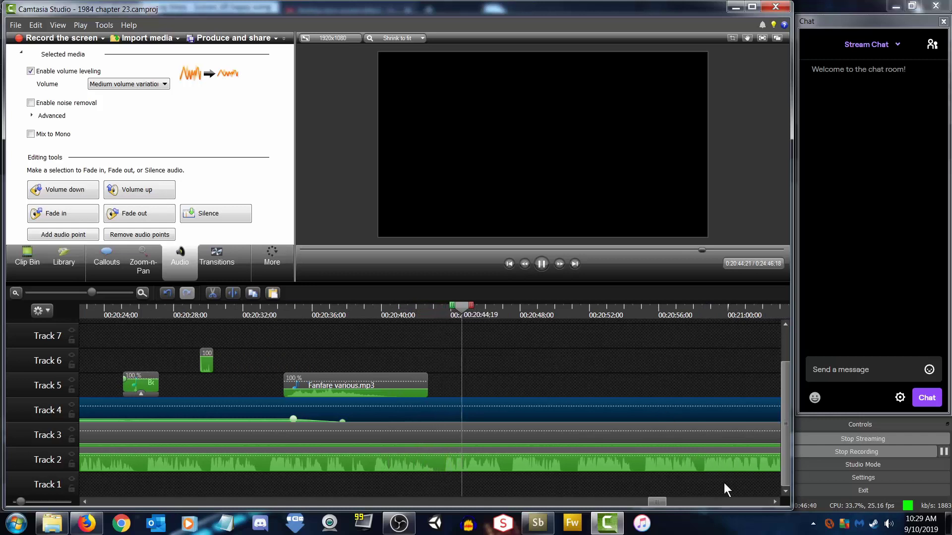
left_click_drag(774, 501, 775, 501)
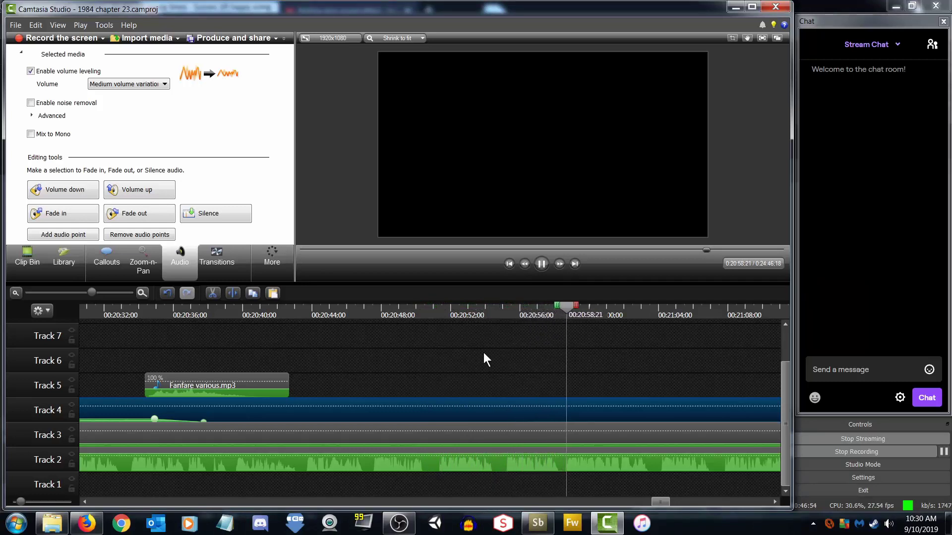
left_click(775, 499)
left_click(775, 499)
left_click(775, 498)
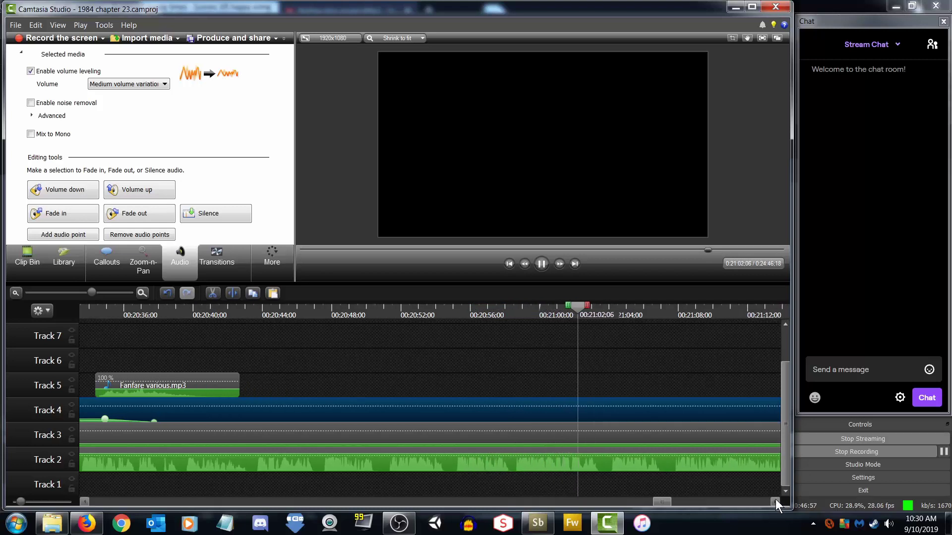
left_click(538, 264)
Show the project's Clip Bin and switch to Windows Explorer with the SFX library's People folder open
left_click(28, 262)
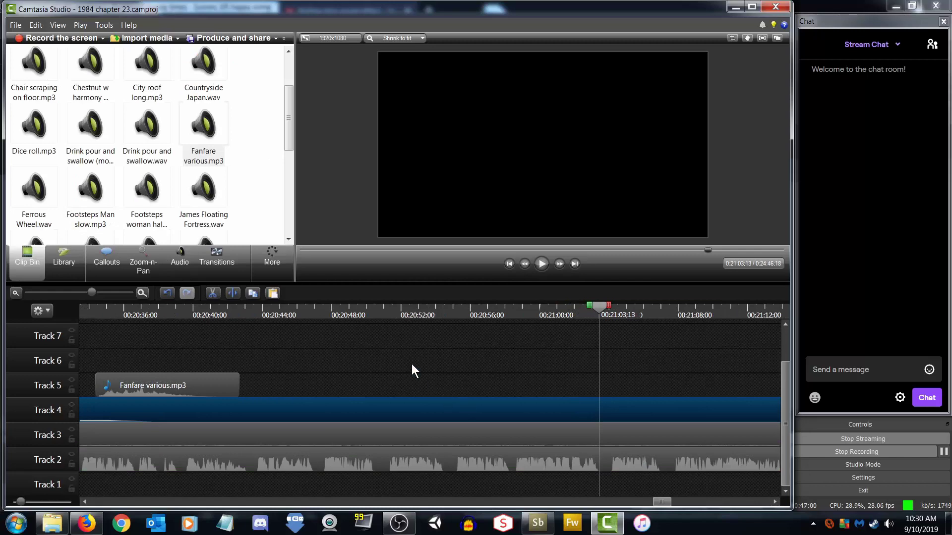
left_click(52, 523)
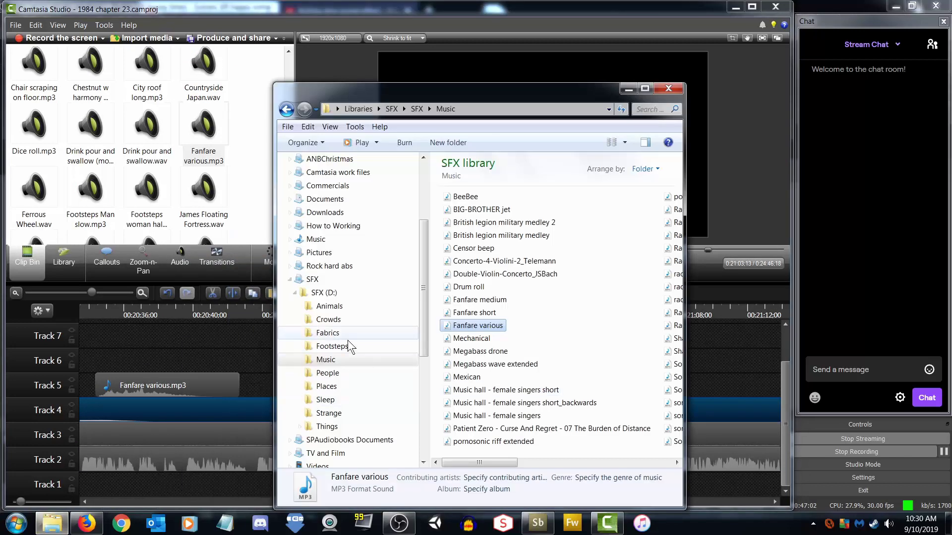
left_click(328, 374)
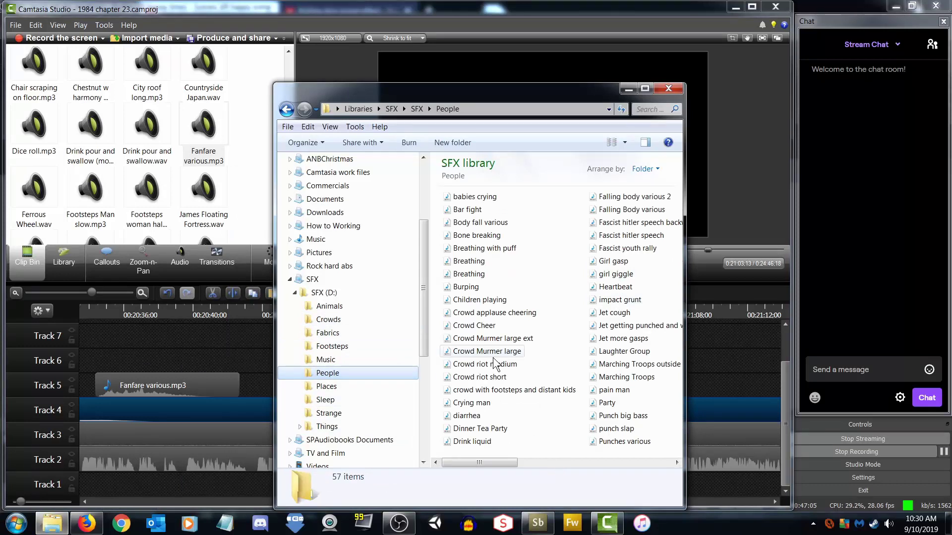
Load Crowd applause cheering and Crowd Cheer into the media player and listen to Crowd applause cheering at a comfortable volume
left_click(527, 314)
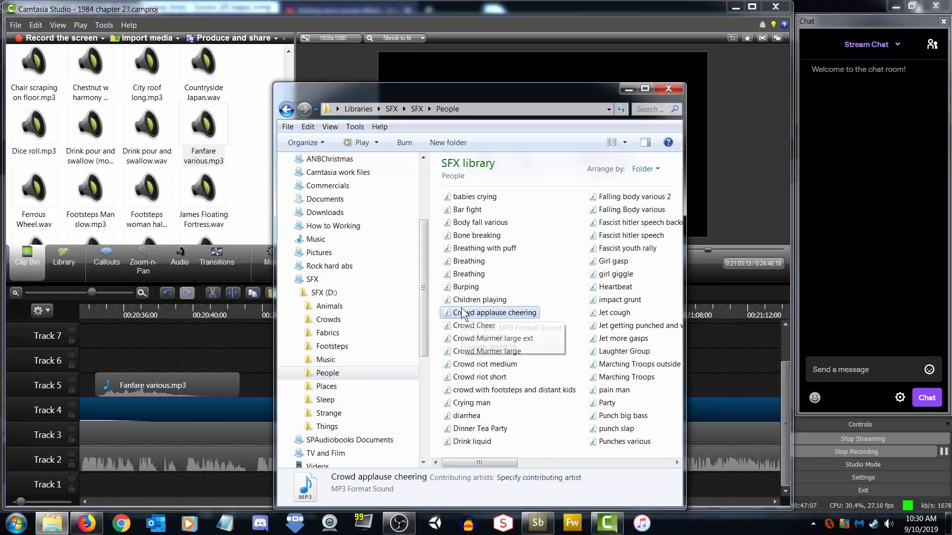
left_click_drag(434, 311, 490, 331)
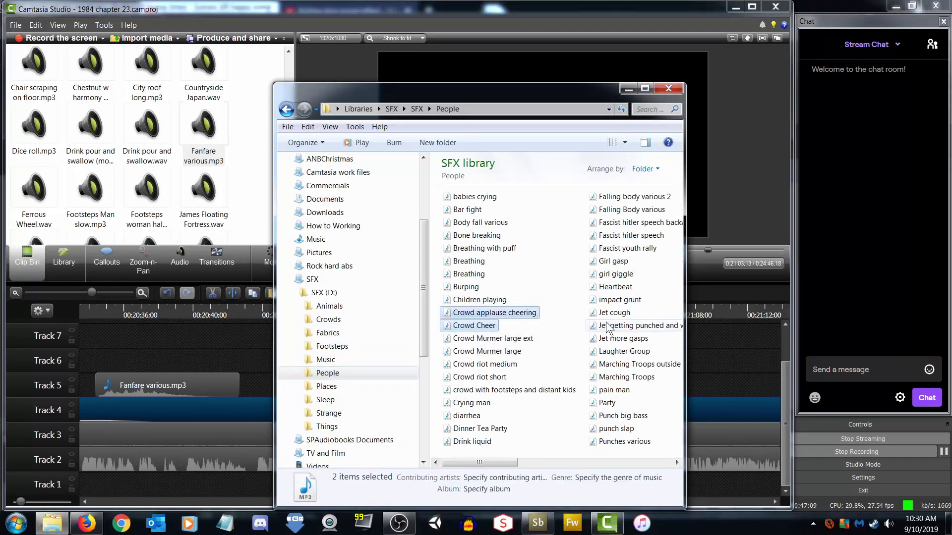
left_click(357, 142)
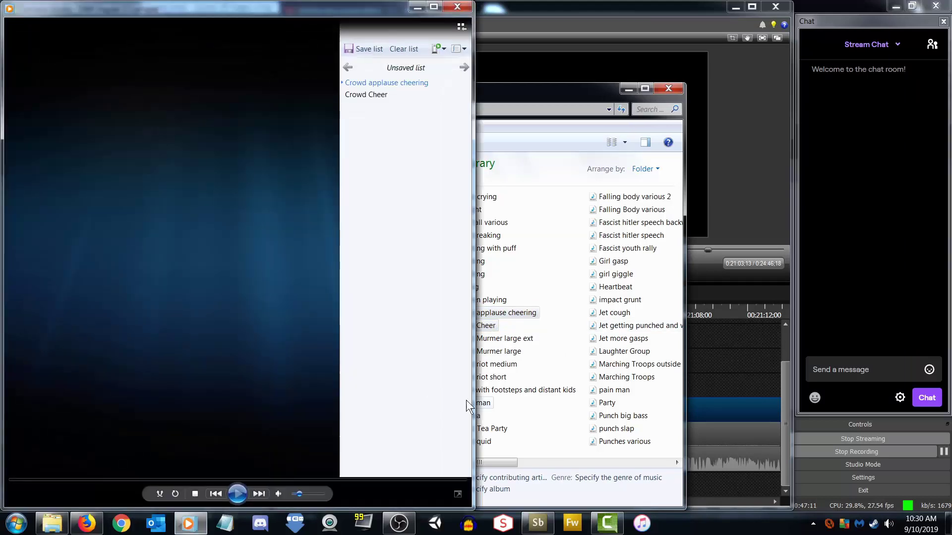
left_click(304, 494)
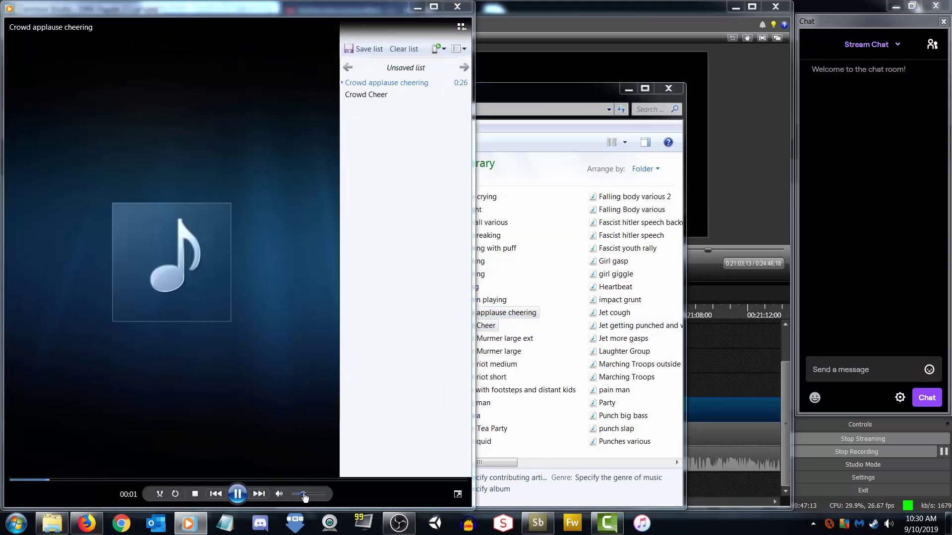
left_click(240, 494)
left_click(237, 493)
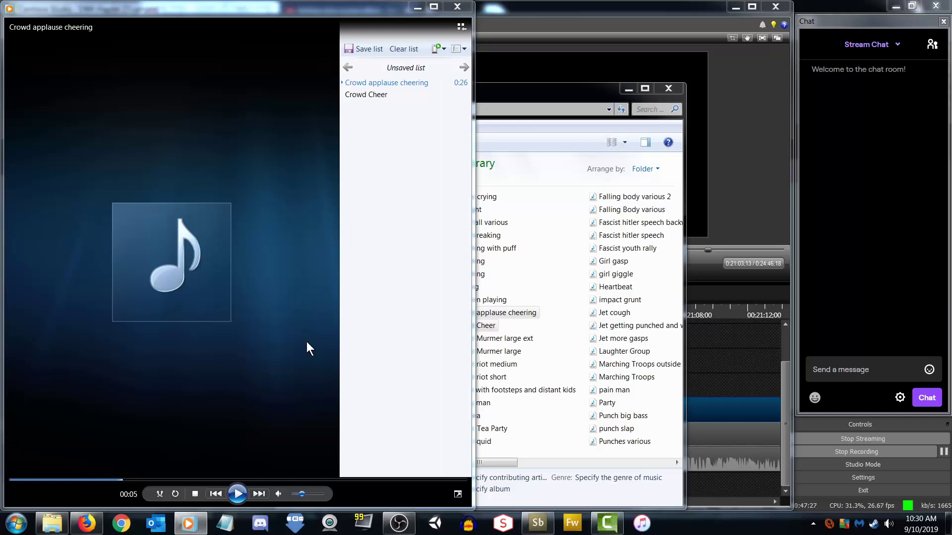
left_click(237, 495)
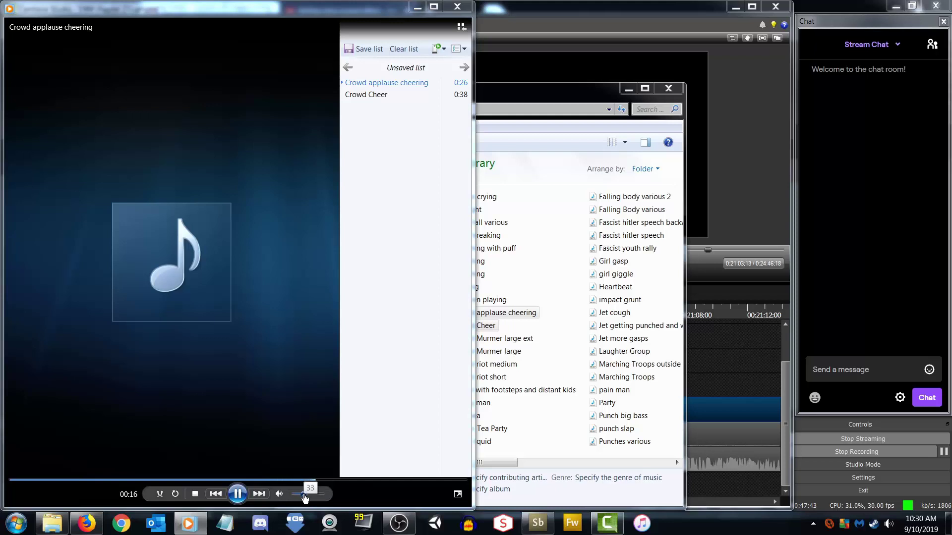
left_click(237, 494)
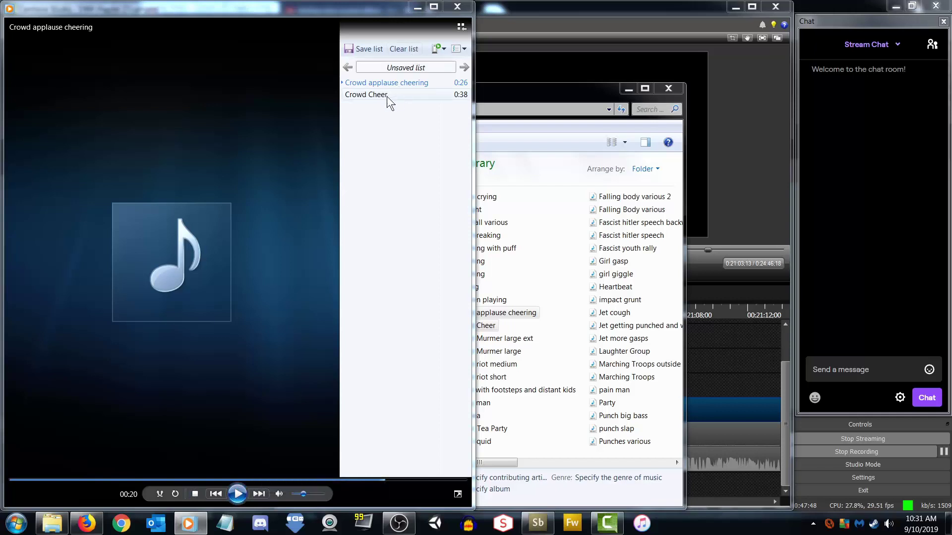
Skip to Crowd Cheer in the playlist and listen to its opening seconds
left_click(258, 494)
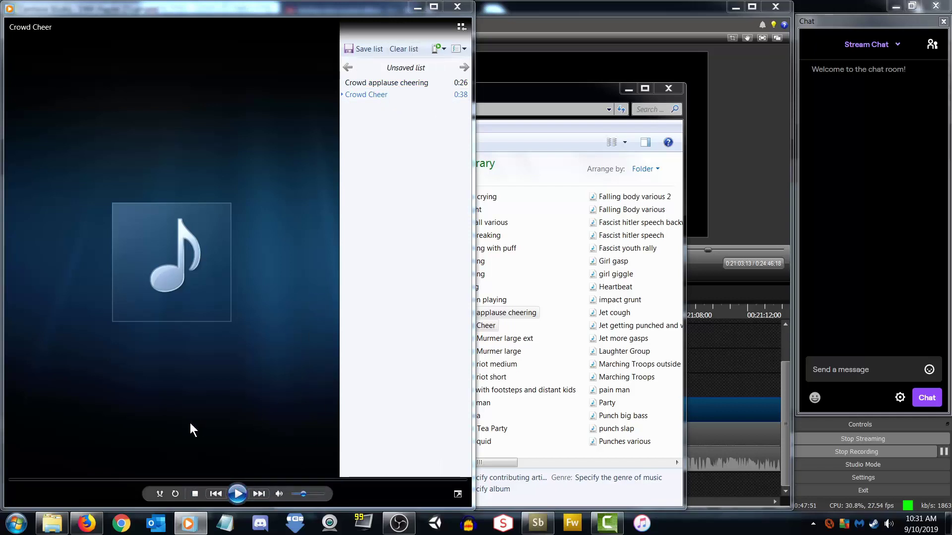
left_click(237, 494)
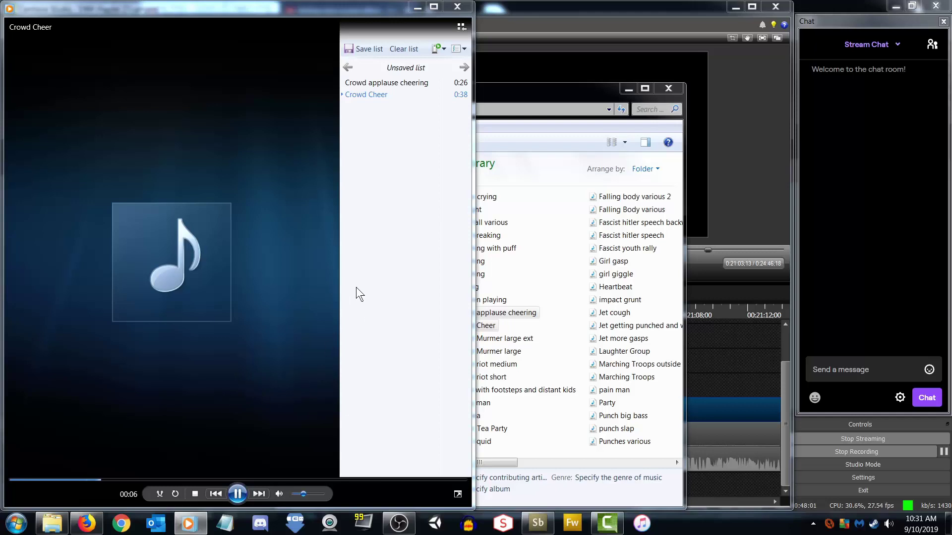
left_click(238, 494)
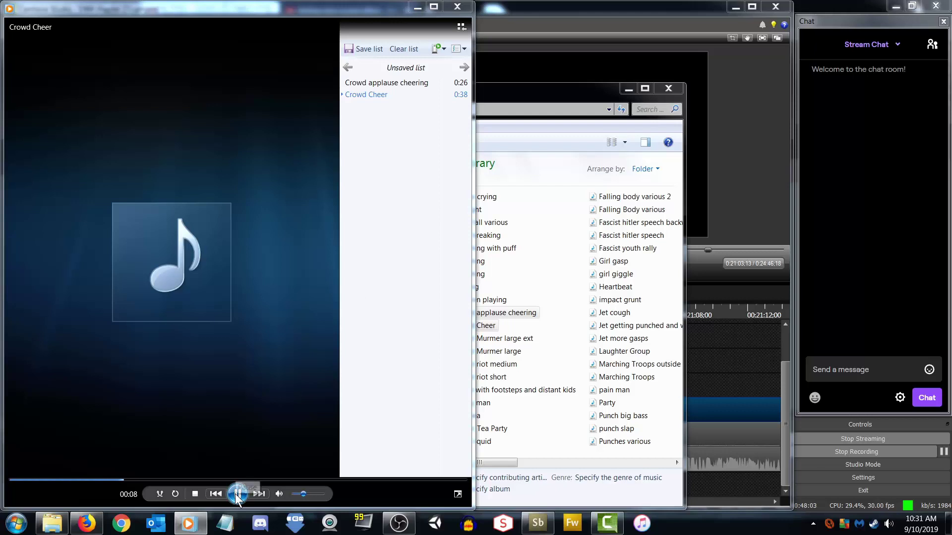
Look through the sounds in the People folder, including the three Jet recordings, for other usable effects
left_click(531, 87)
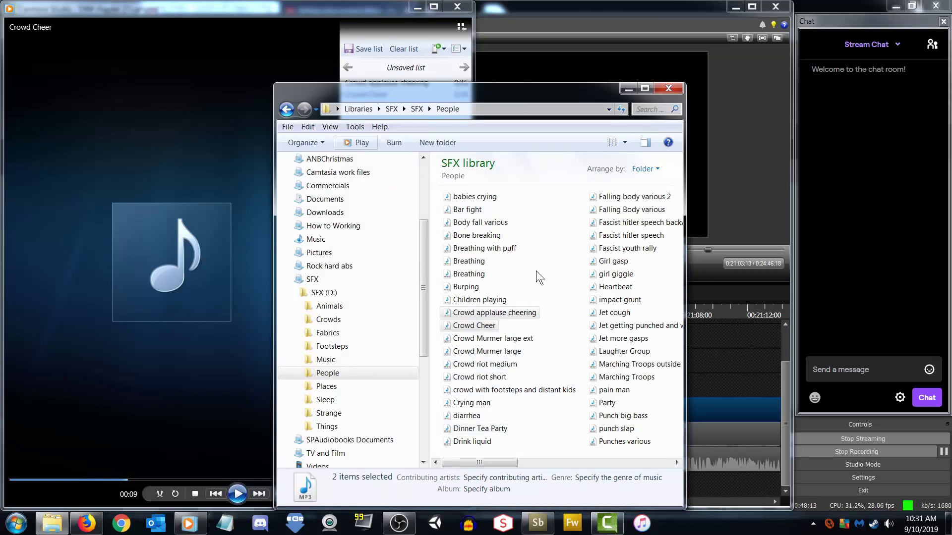
left_click(538, 242)
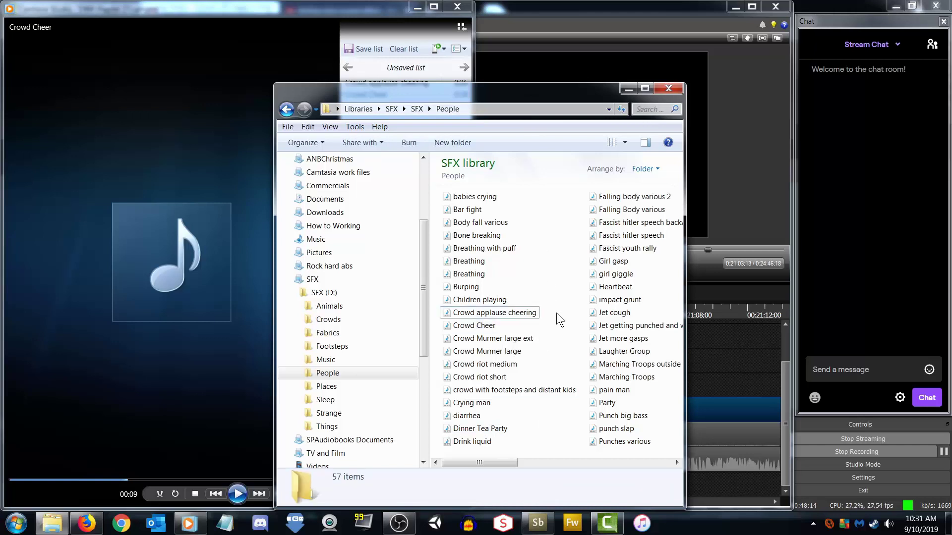
left_click_drag(501, 463, 507, 461)
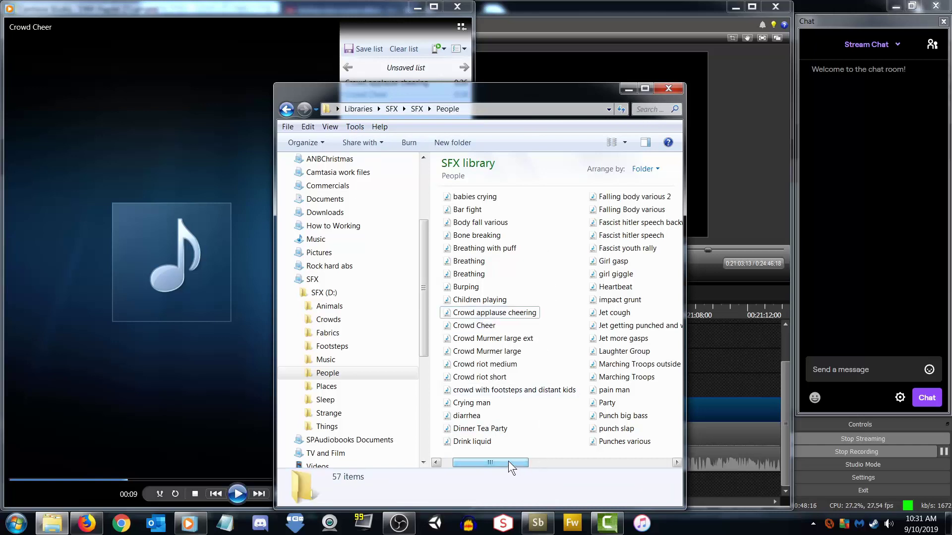
left_click(614, 313)
left_click(637, 326, "ctrl")
left_click(622, 338, "ctrl")
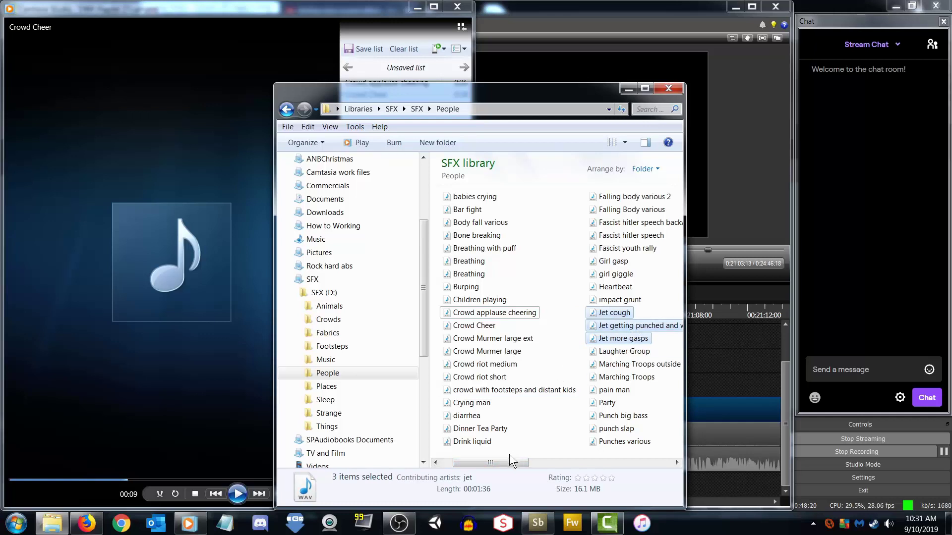
mouse_move(525, 464)
left_mouse_down()
mouse_move(564, 464)
mouse_move(507, 465)
left_mouse_up()
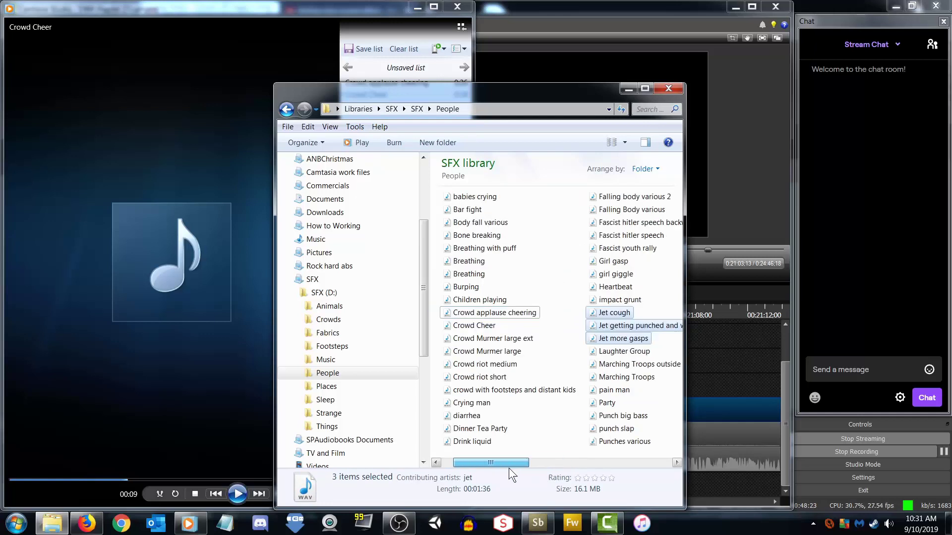
left_click(567, 333)
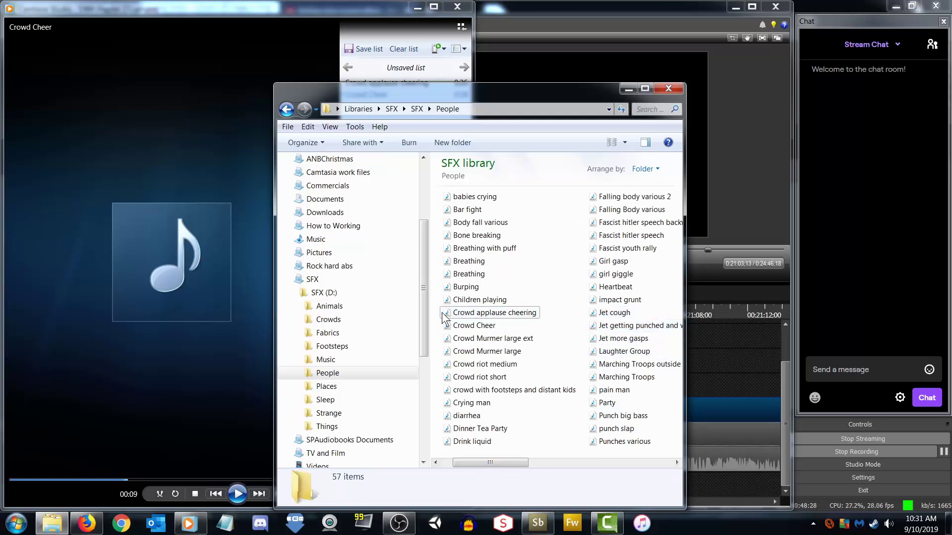
Compare Crowd applause cheering with Crowd Cheer again, sampling the middle of Crowd Cheer, and close the media player
left_click(172, 422)
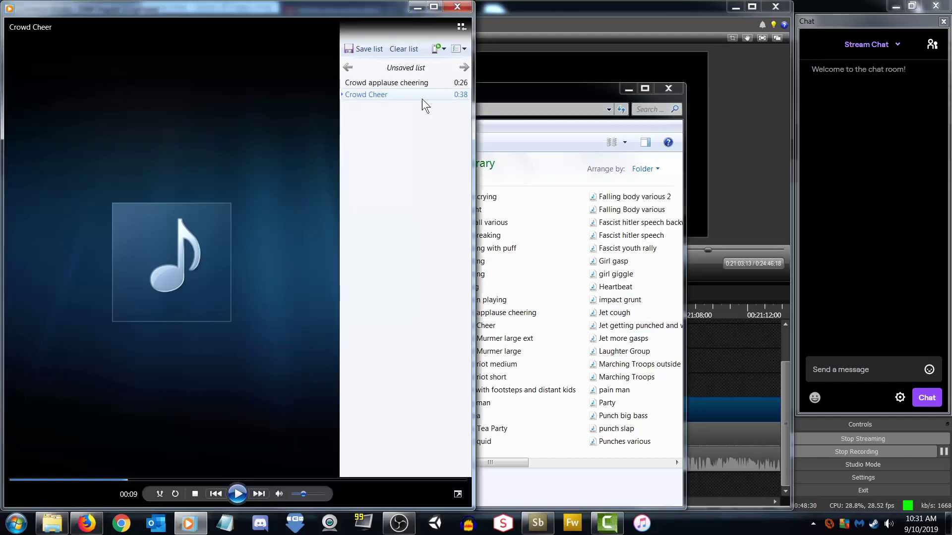
double_click(390, 83)
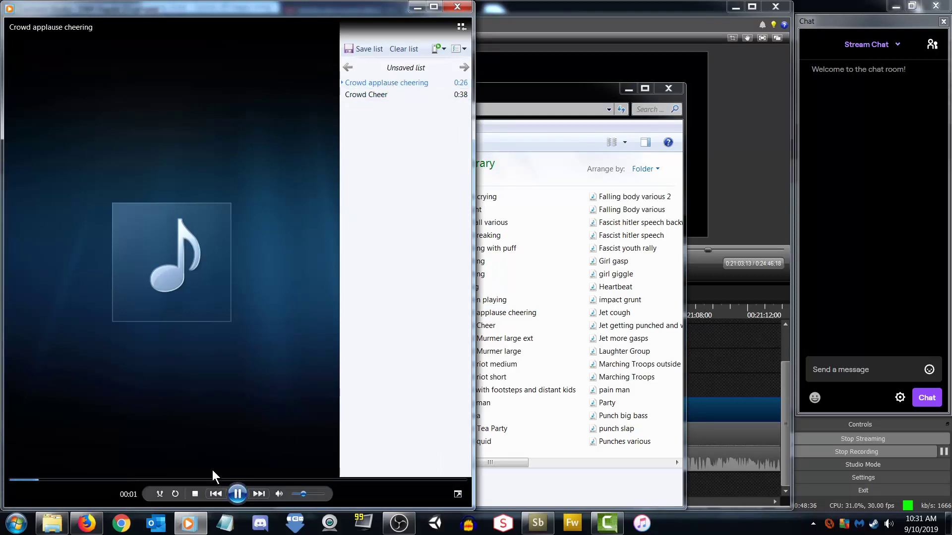
left_click(259, 494)
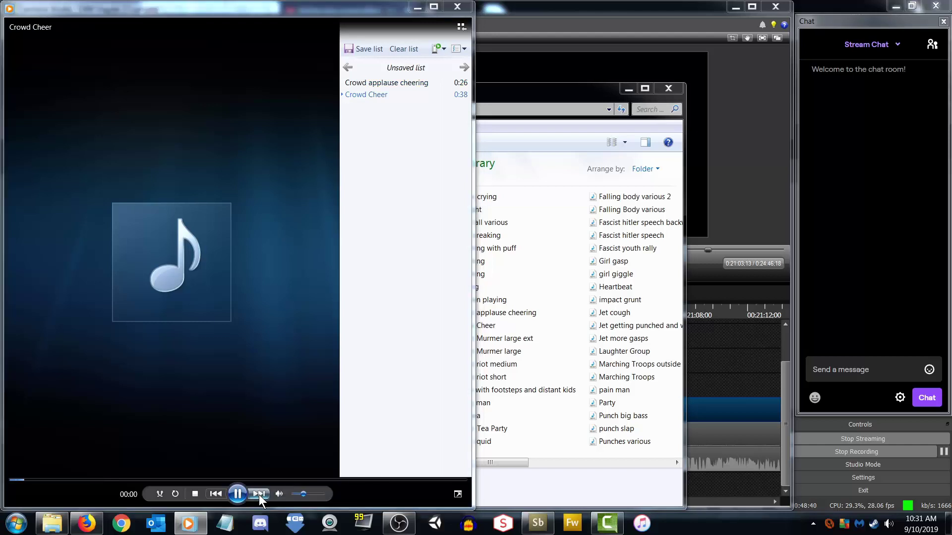
left_click(194, 481)
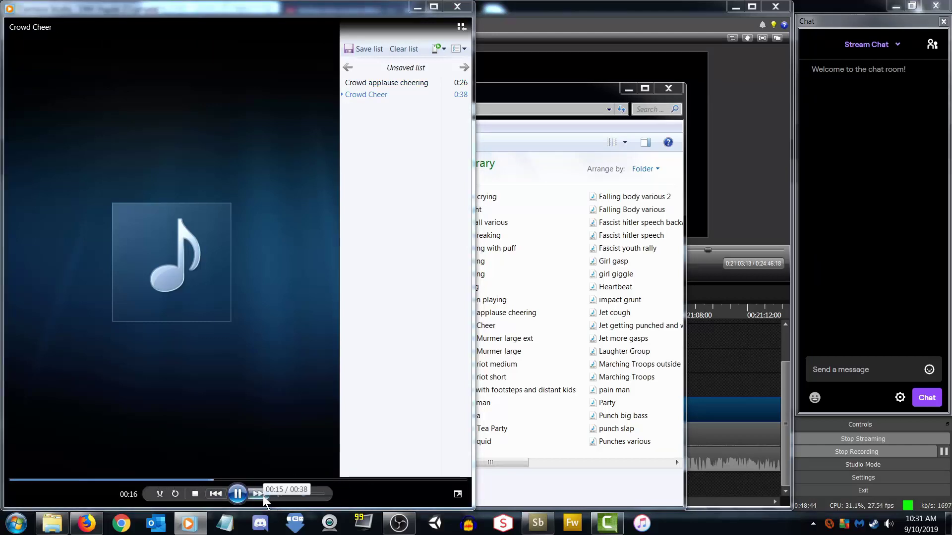
left_click(457, 9)
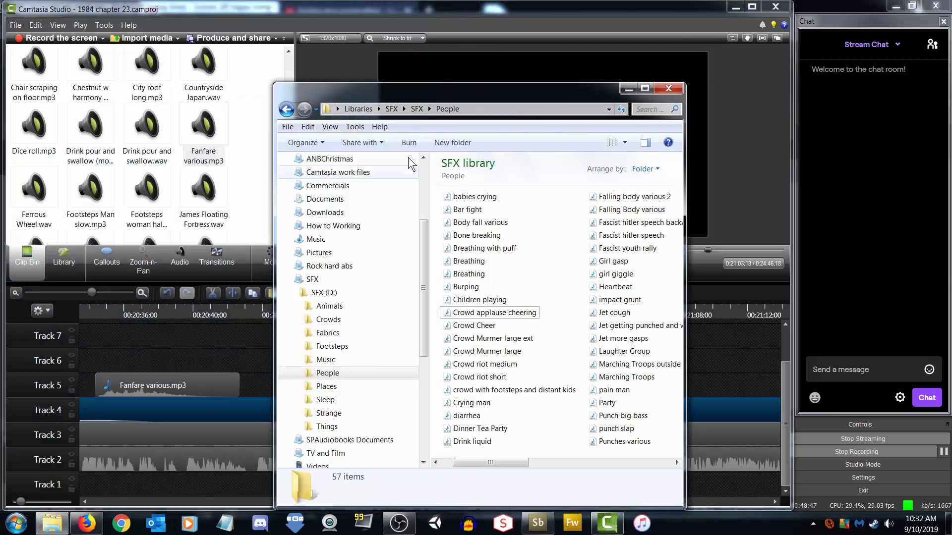
Import the Crowd Cheer sound from the People folder into the Camtasia Clip Bin
left_click(477, 327)
left_click_drag(480, 329, 256, 174)
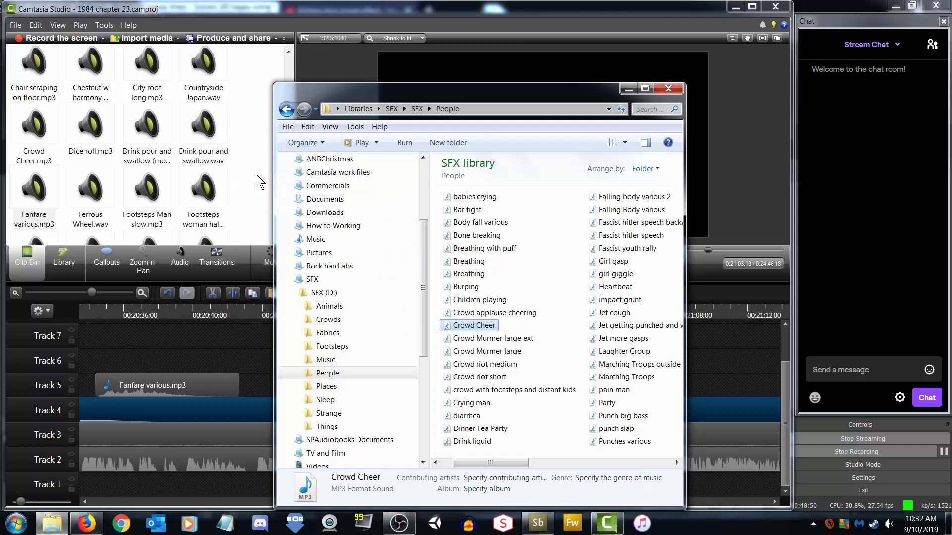
Return to Camtasia and place Crowd Cheer.mp3 from the Clip Bin on Track 5, starting at about 00:21:02
left_click(366, 7)
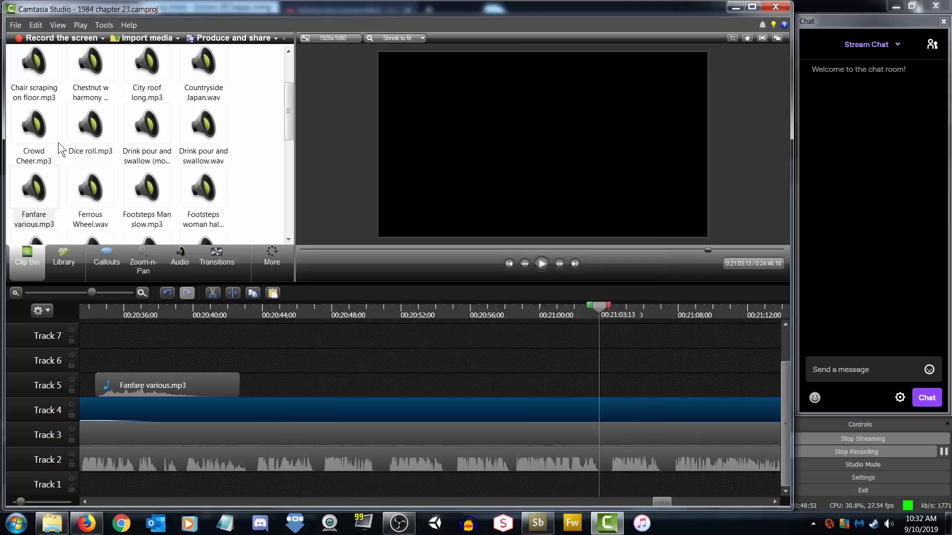
left_click_drag(58, 141, 361, 356)
left_click_drag(580, 375, 582, 383)
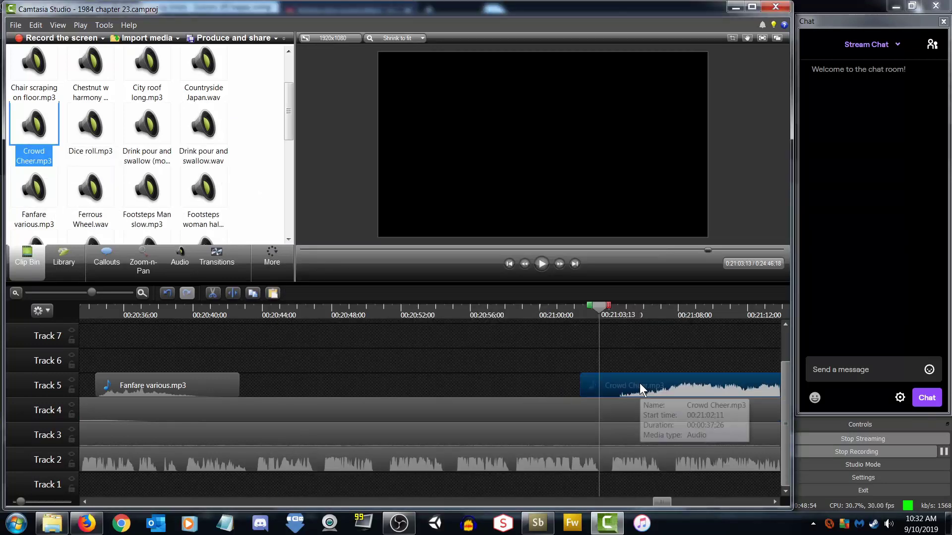
Trim about 10 seconds off the start of the Crowd Cheer clip and move it to start at 00:20:59;14
left_click(540, 263)
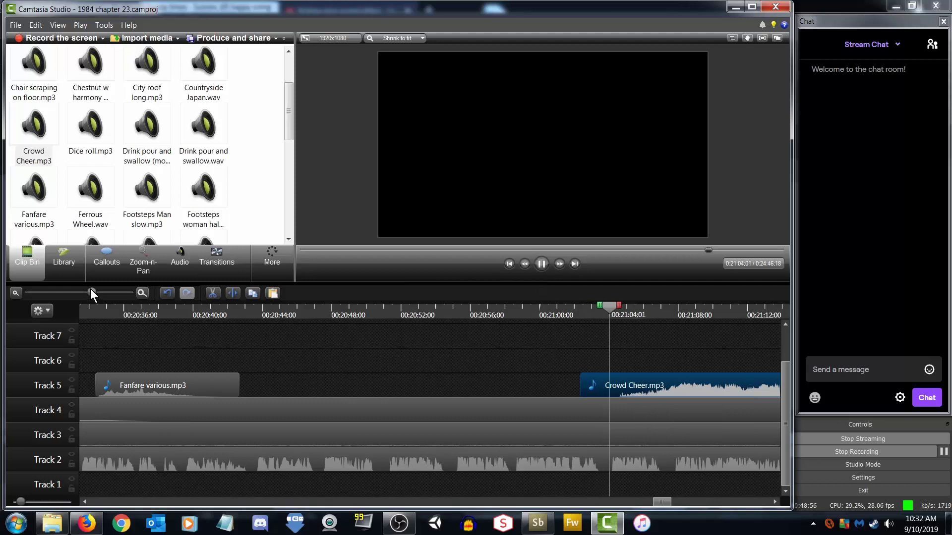
left_click_drag(91, 292, 82, 292)
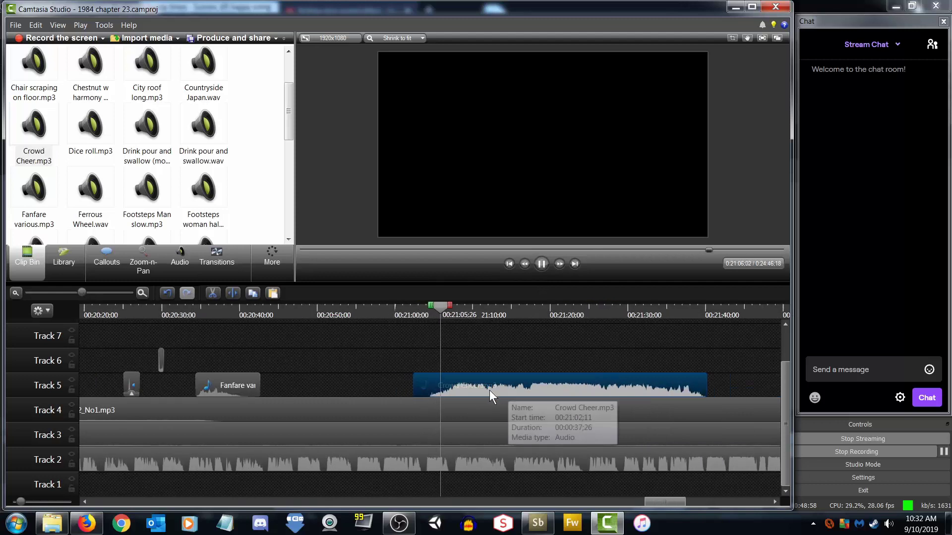
left_click(412, 313)
left_click_drag(405, 315, 362, 314)
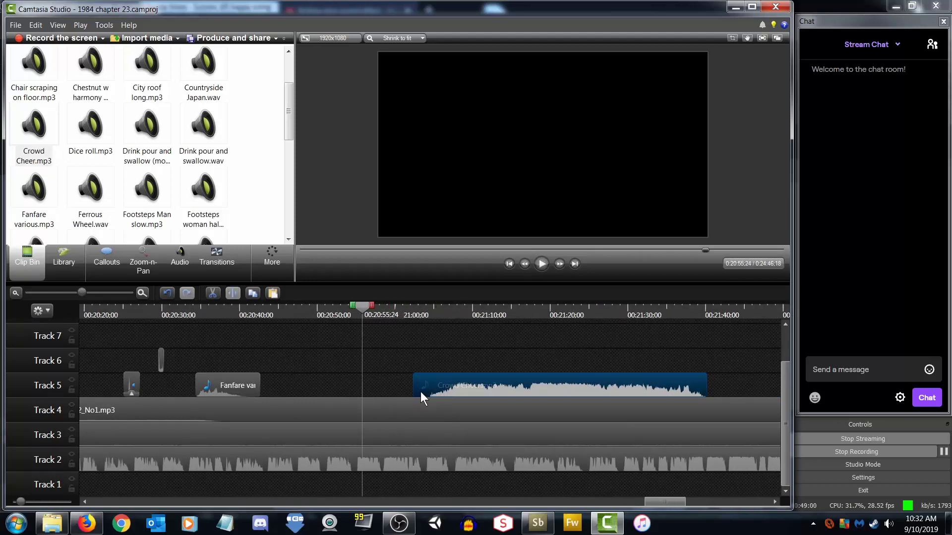
left_click_drag(414, 383, 494, 384)
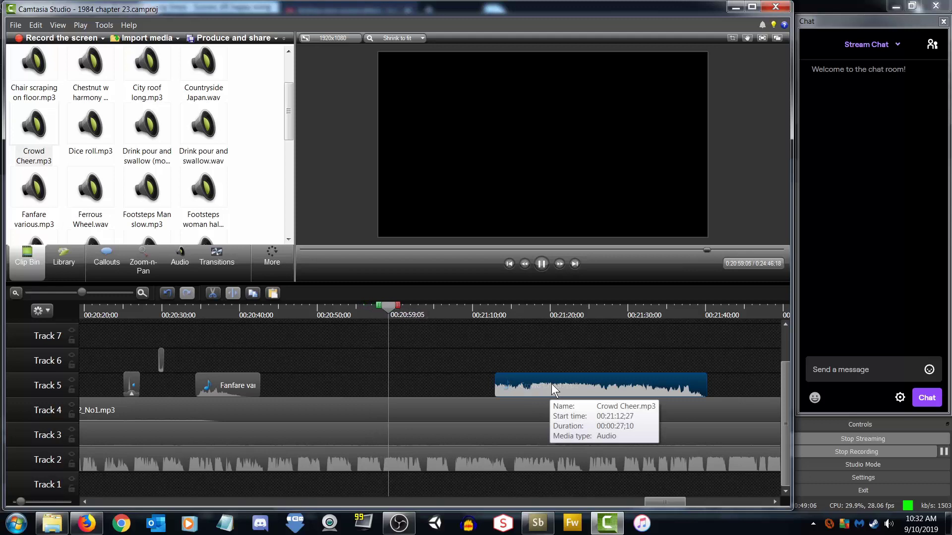
left_click_drag(552, 383, 451, 385)
Fade in the Crowd Cheer clip and lower its overall volume to a faint background level, checking the balance in playback
left_click(179, 258)
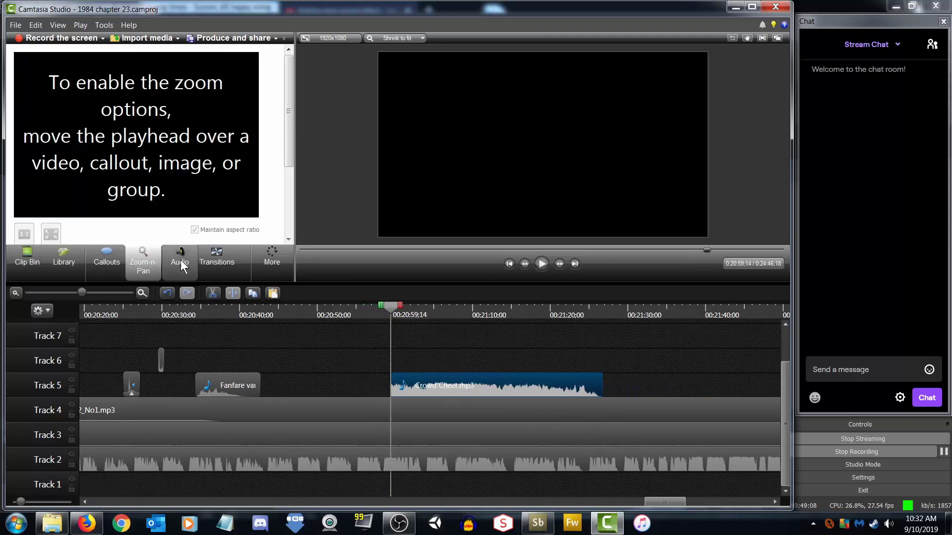
left_click(62, 213)
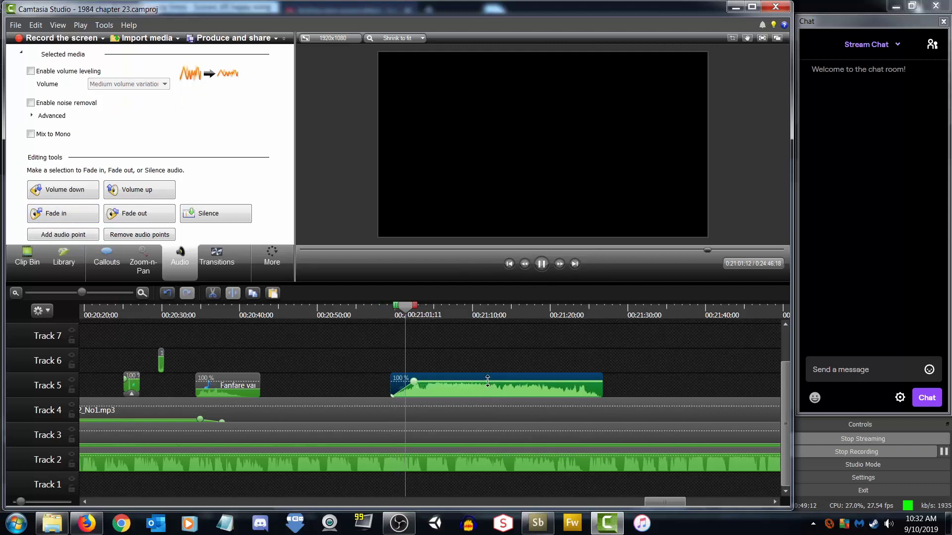
key("space")
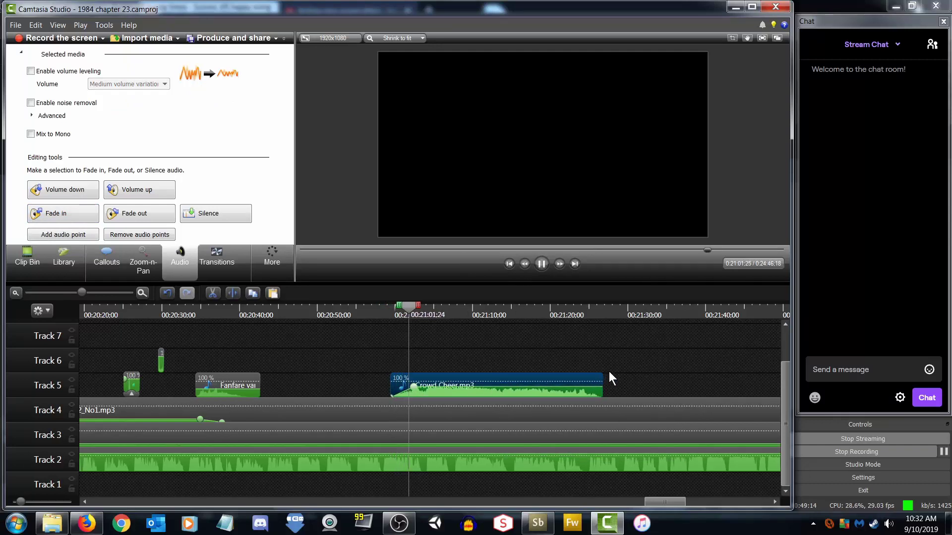
key("space")
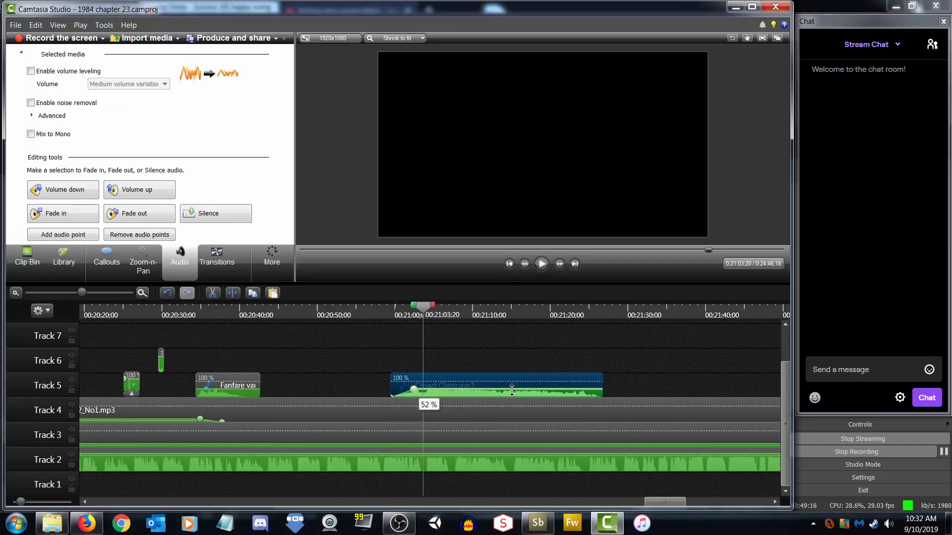
left_click(539, 261)
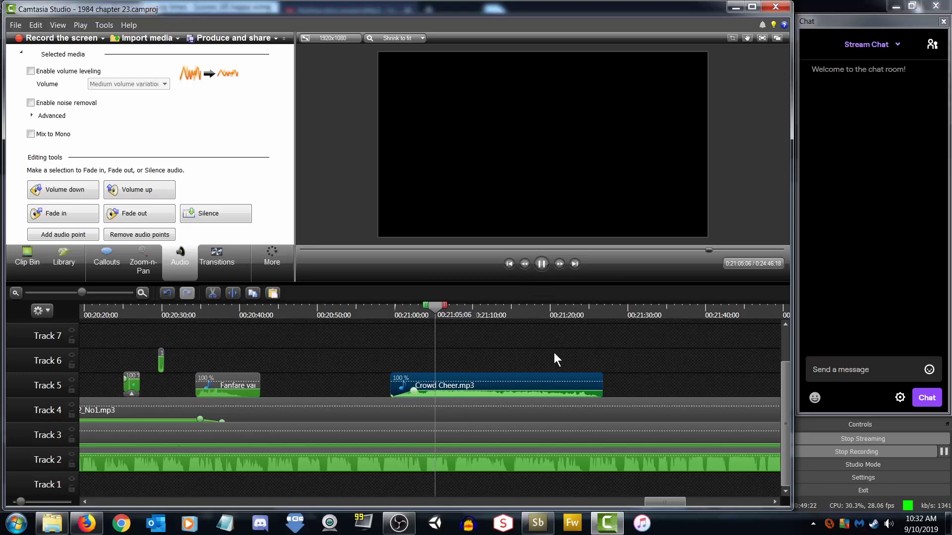
left_click_drag(513, 381, 510, 392)
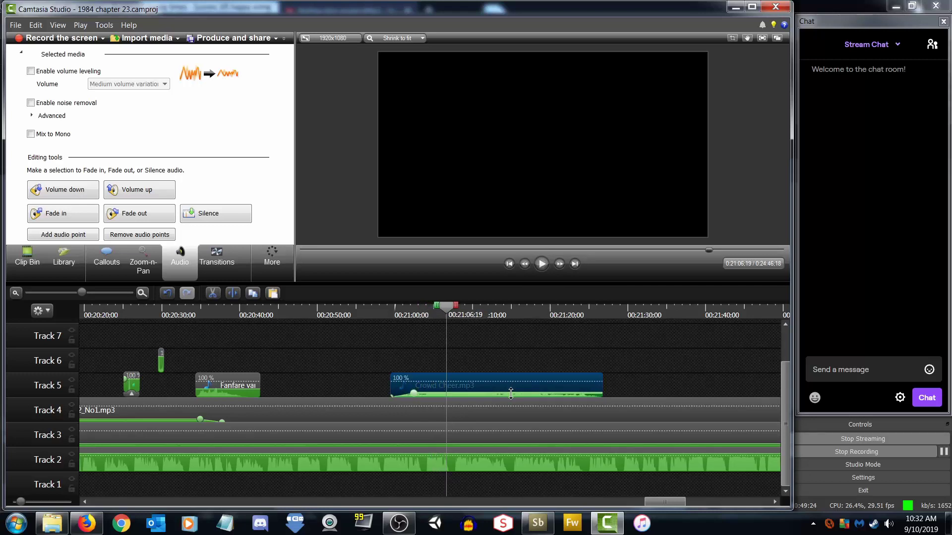
left_click(541, 263)
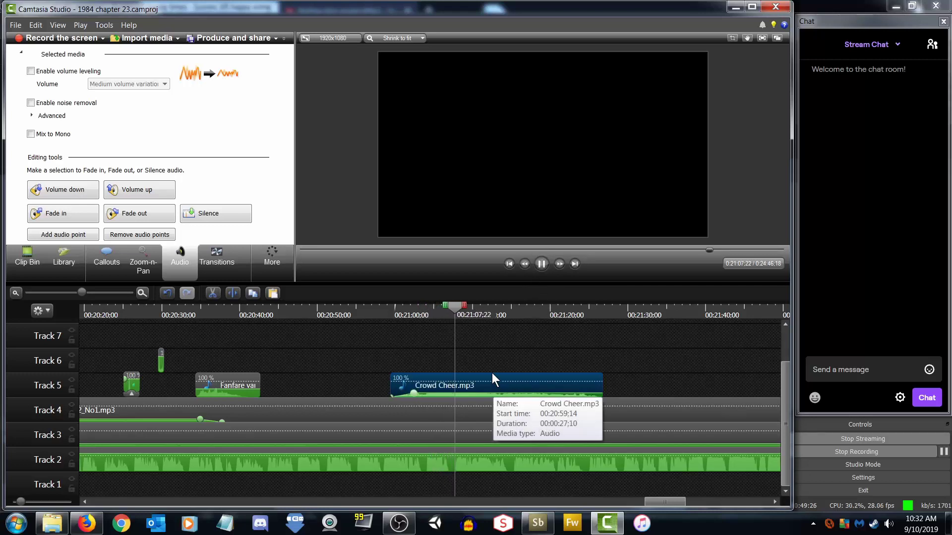
key("space")
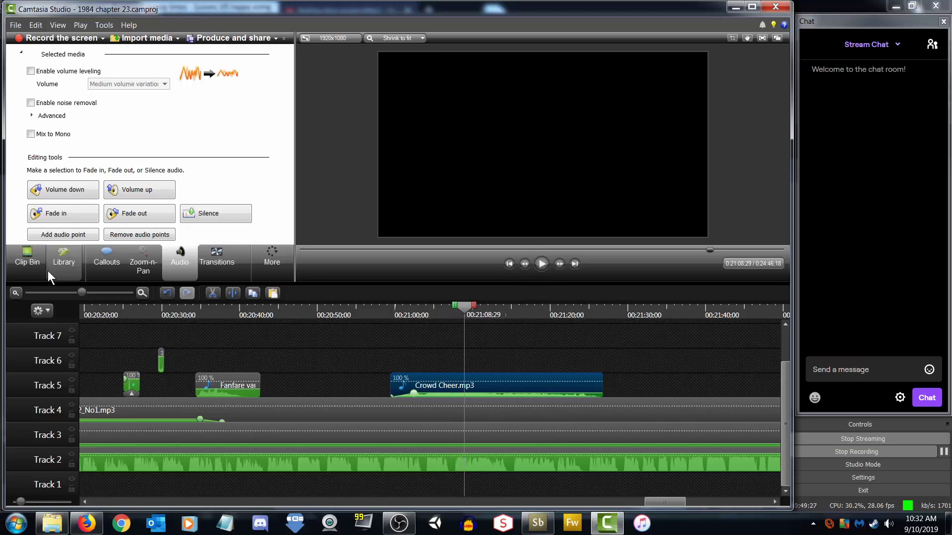
Add an audio point to Crowd Cheer at 00:21:08;29 and lower the volume from there to the clip's end
left_click(64, 238)
left_click_drag(527, 393, 527, 394)
left_click(539, 270)
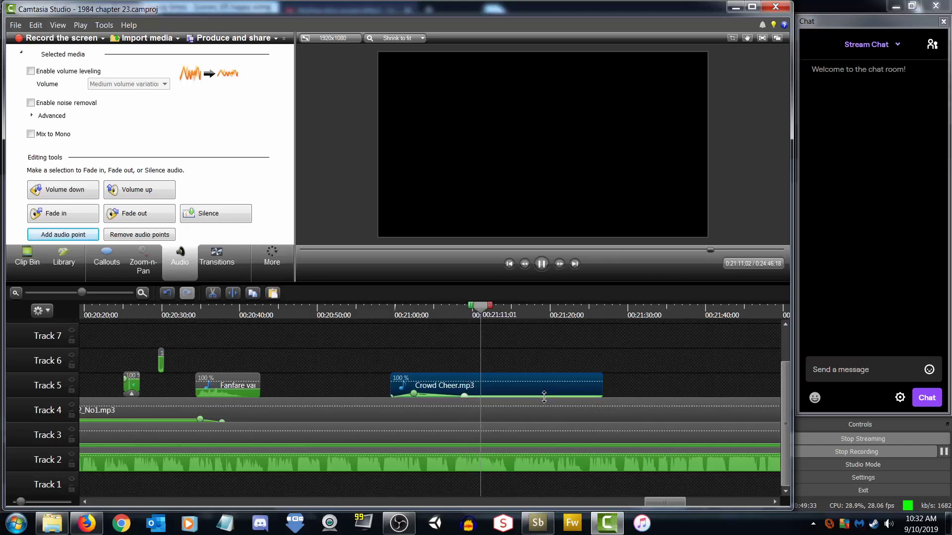
key("space")
left_click(540, 263)
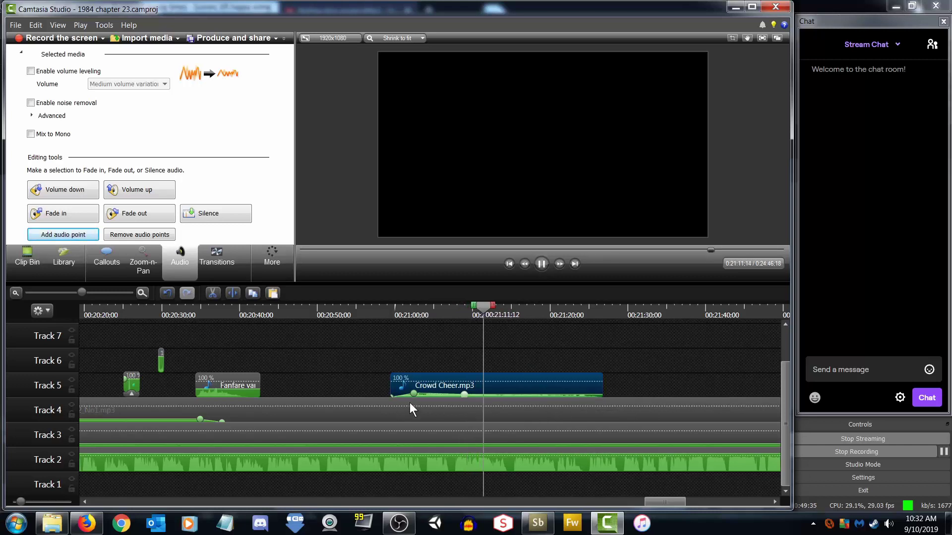
Raise the volume at the end of Crowd Cheer's fade-in slightly and listen to the clip from 00:20:58;16
left_click_drag(415, 393, 414, 390)
left_click(388, 313)
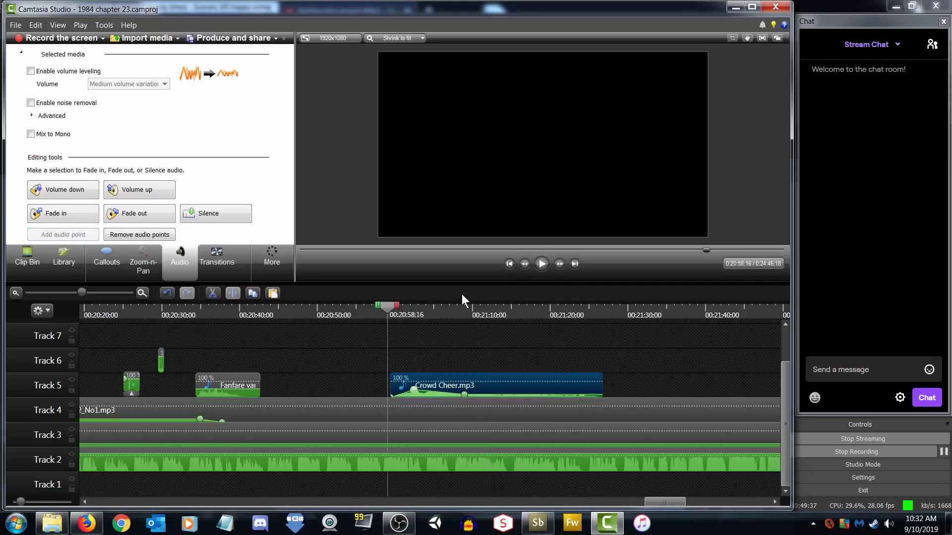
left_click(542, 263)
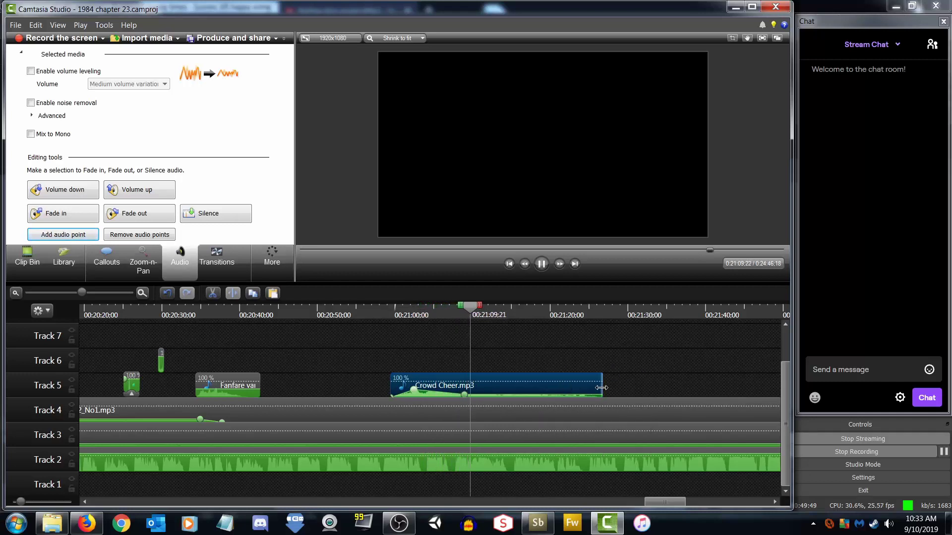
key("space")
left_click(541, 263)
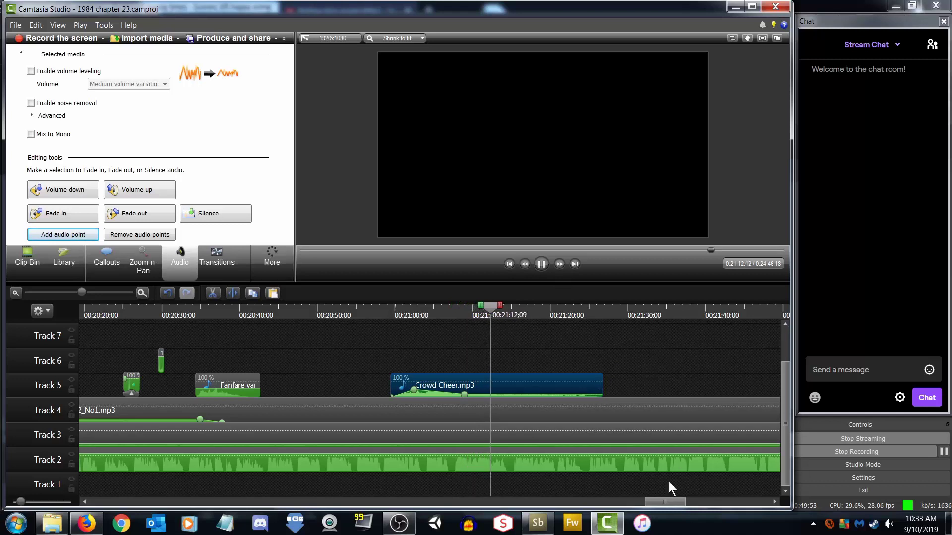
Add a fade-out to the end of Crowd Cheer and lengthen it by starting the fade at about 00:21:19
left_click_drag(668, 501, 680, 501)
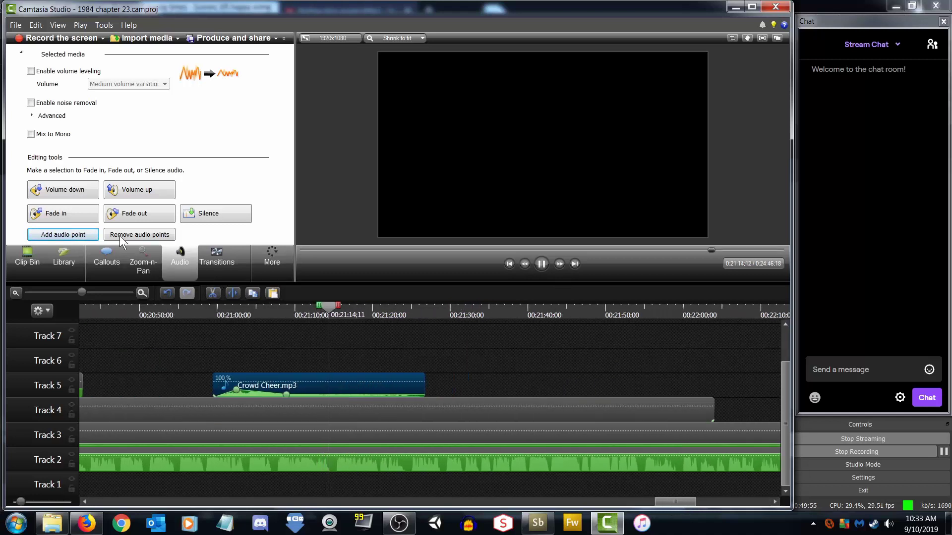
left_click(145, 213)
left_click(144, 213)
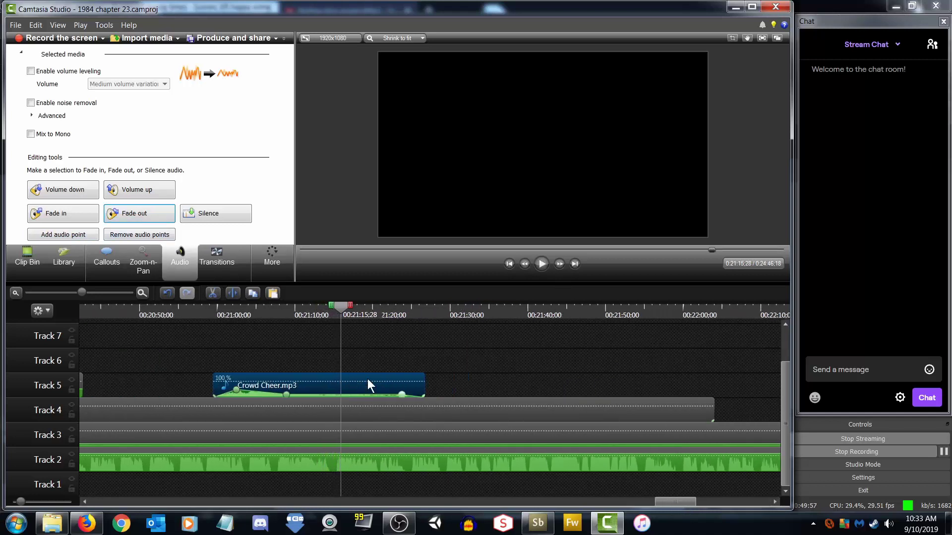
left_click_drag(392, 395, 375, 391)
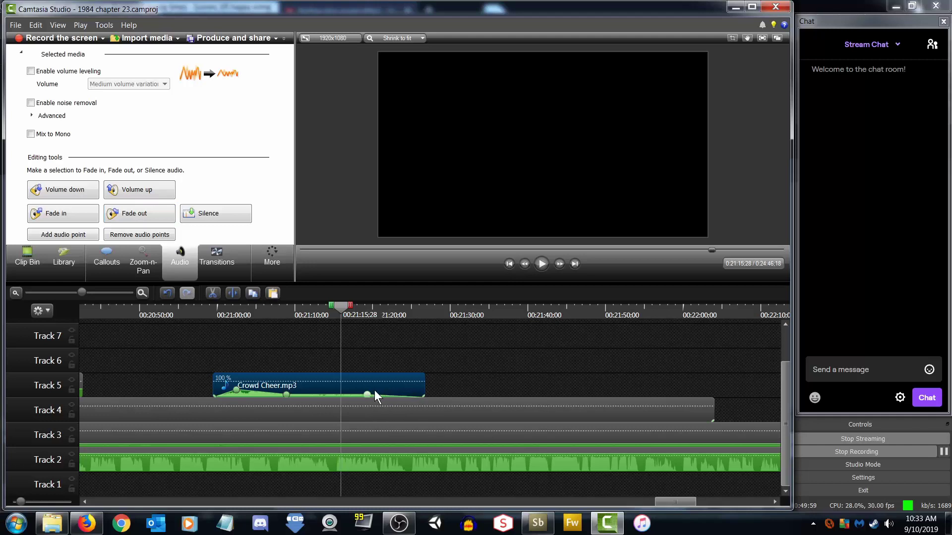
Listen to the fade-out and trim the end of the Radio Skrjabin Etude clip on Track 4 to 00:21:20;26
left_click(543, 264)
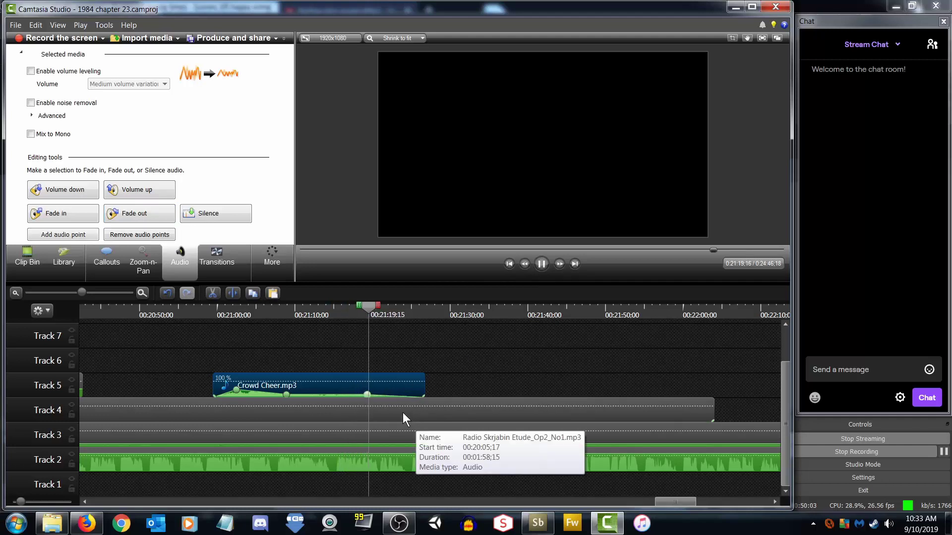
key("space")
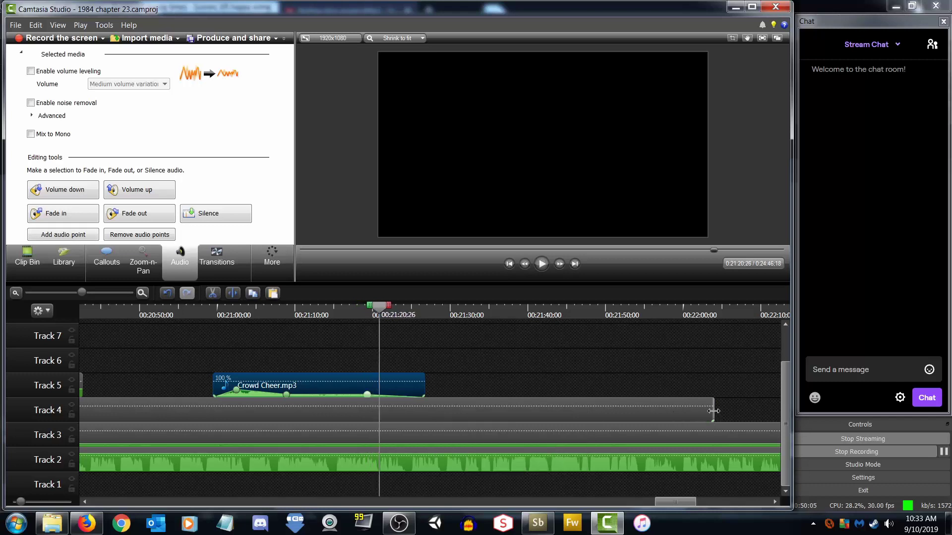
left_click_drag(713, 411, 379, 411)
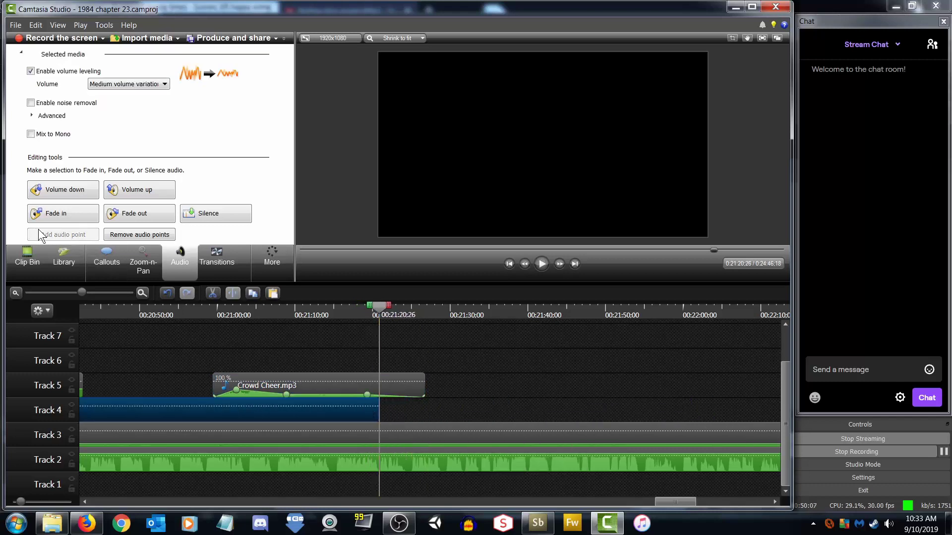
Add Radio British legion military medley.mp3 to Track 4 just after the Skrjabin Etude clip, starting at about 00:21:23
left_click(29, 262)
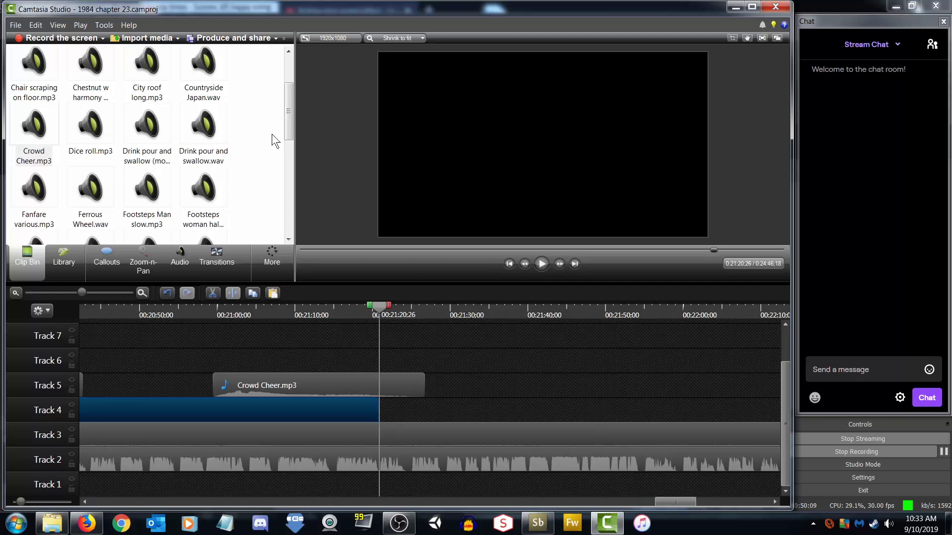
left_click_drag(288, 122, 296, 202)
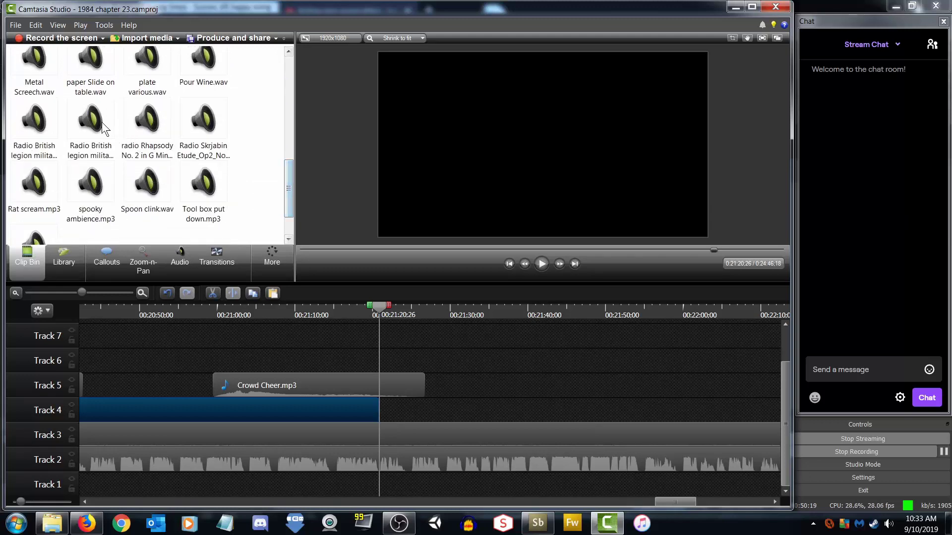
left_click(22, 120)
left_click_drag(90, 121, 372, 309)
left_click_drag(459, 358, 461, 361)
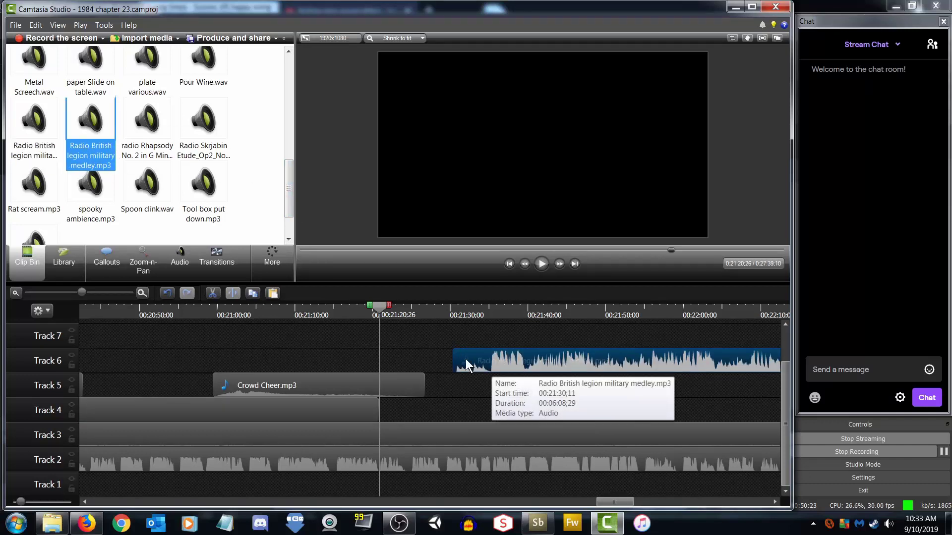
mouse_move(82, 292)
left_mouse_down()
mouse_move(72, 293)
mouse_move(90, 294)
left_mouse_up()
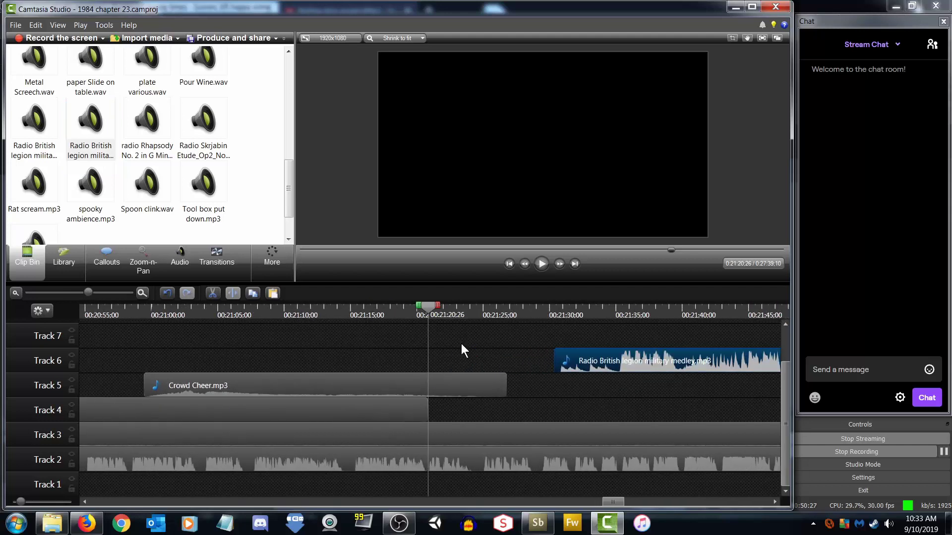
left_click_drag(617, 361, 517, 419)
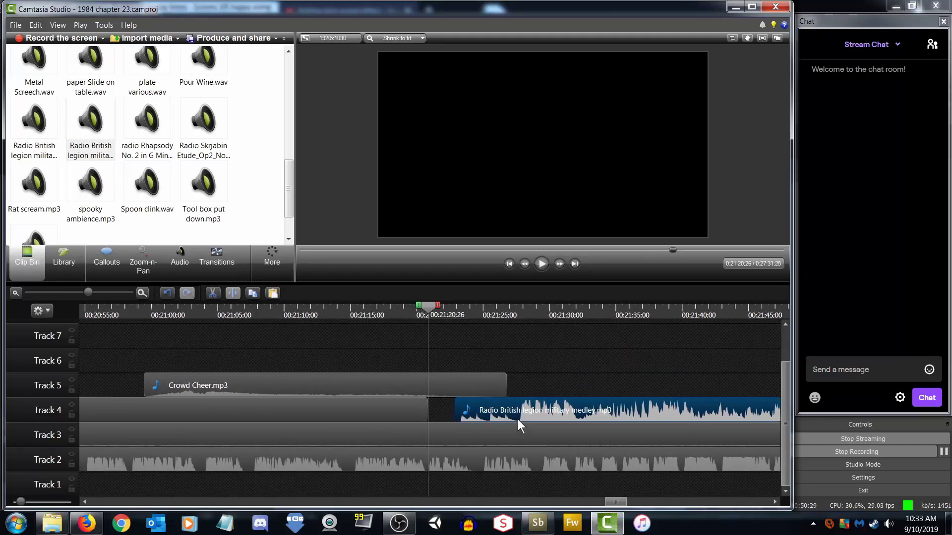
Enable volume leveling for the British legion military medley clip, add a fade-in, and start playback
left_click(179, 256)
left_click(30, 71)
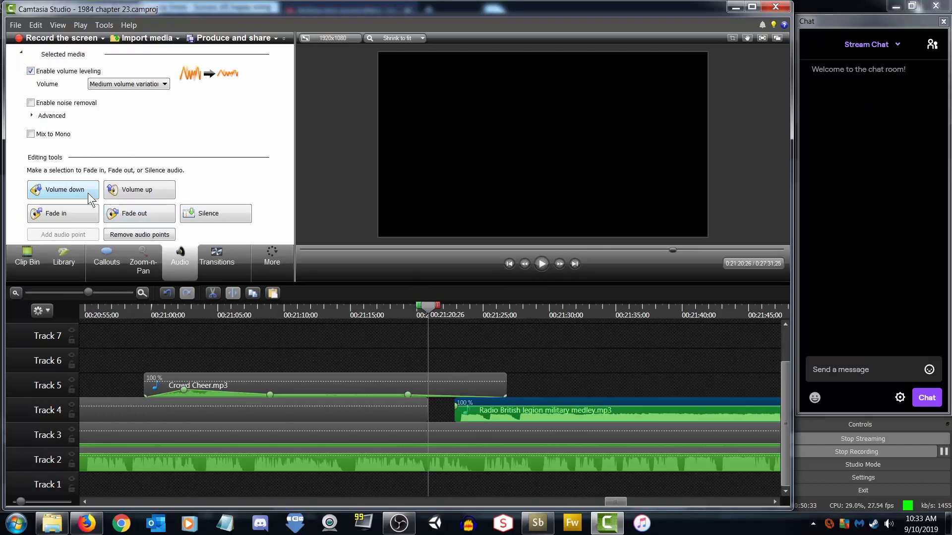
left_click(61, 212)
left_click(542, 264)
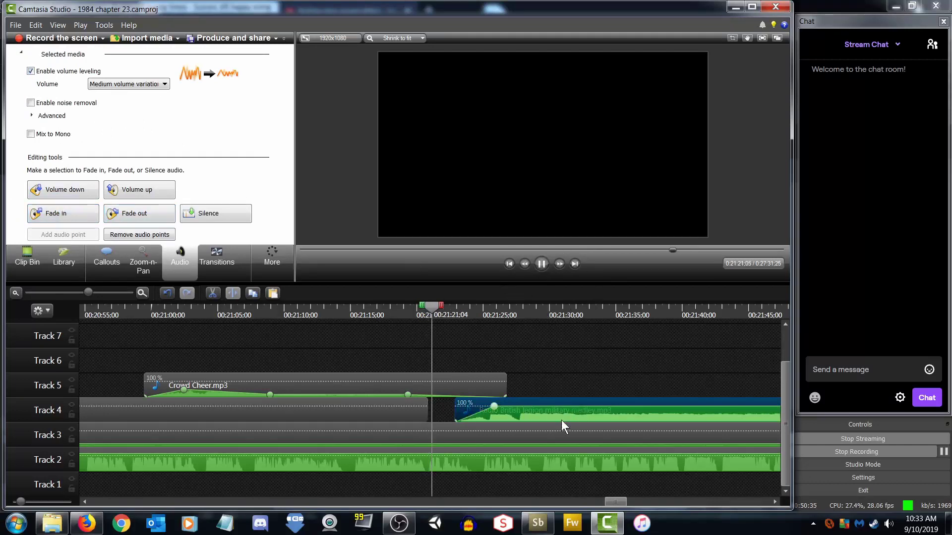
Lower the British legion military medley's volume to a very quiet background level and continue listening
left_click_drag(561, 406, 578, 420)
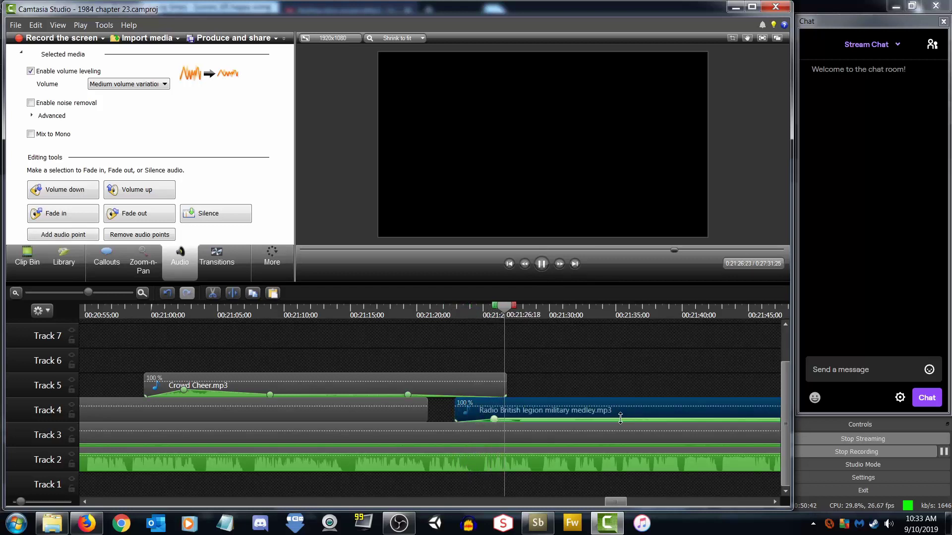
left_click_drag(620, 419, 624, 421)
left_click(541, 263)
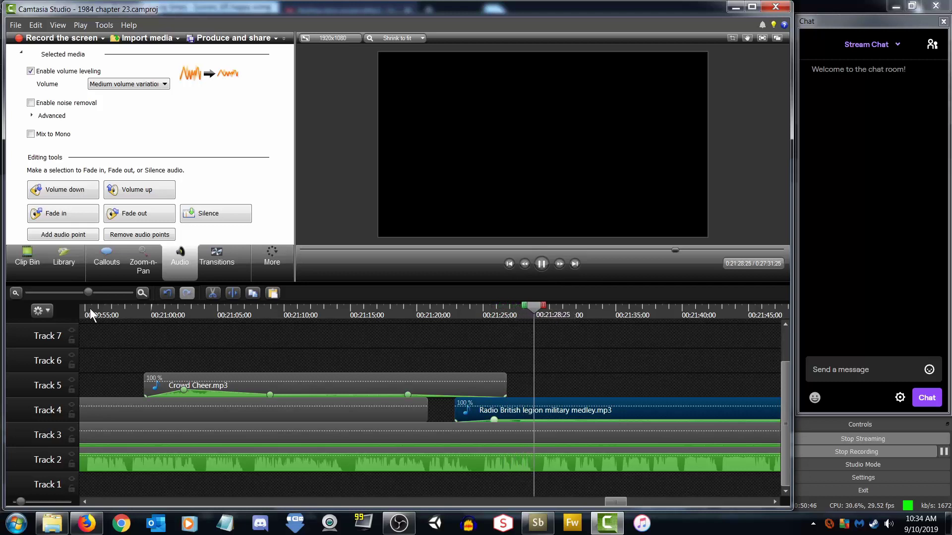
left_click_drag(89, 290, 73, 291)
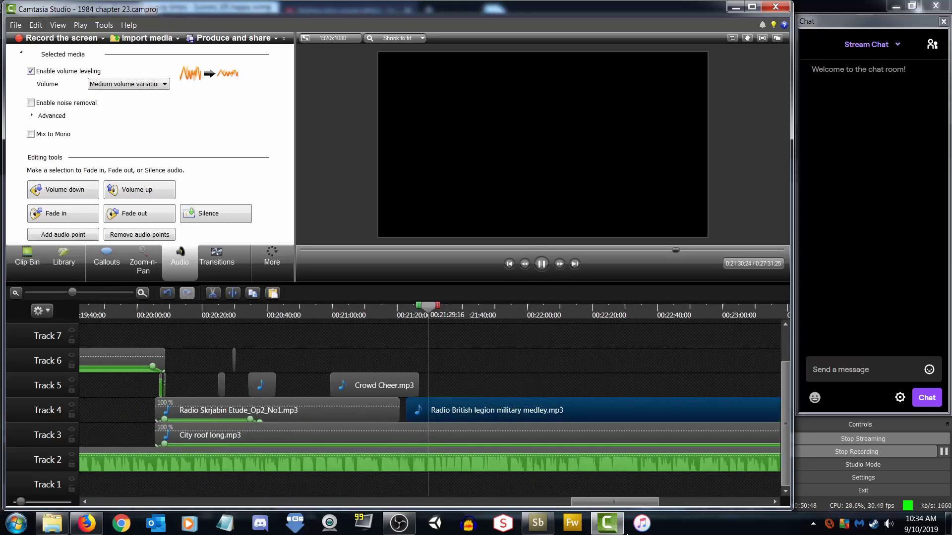
Raise the volume of the British legion military medley clip on Track 4 and listen to it around 00:22:10 and 00:22:16
left_click(541, 264)
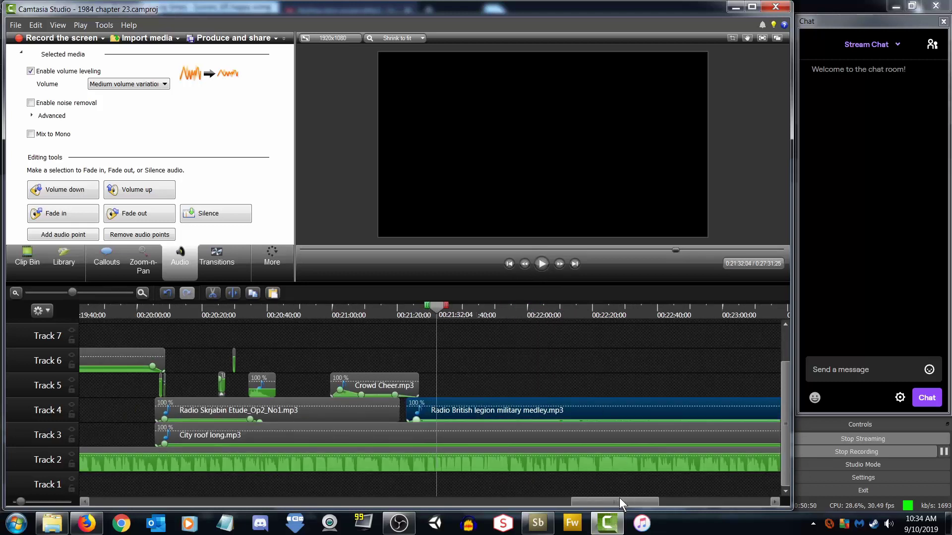
left_click_drag(620, 497, 658, 494)
left_click_drag(541, 419, 543, 405)
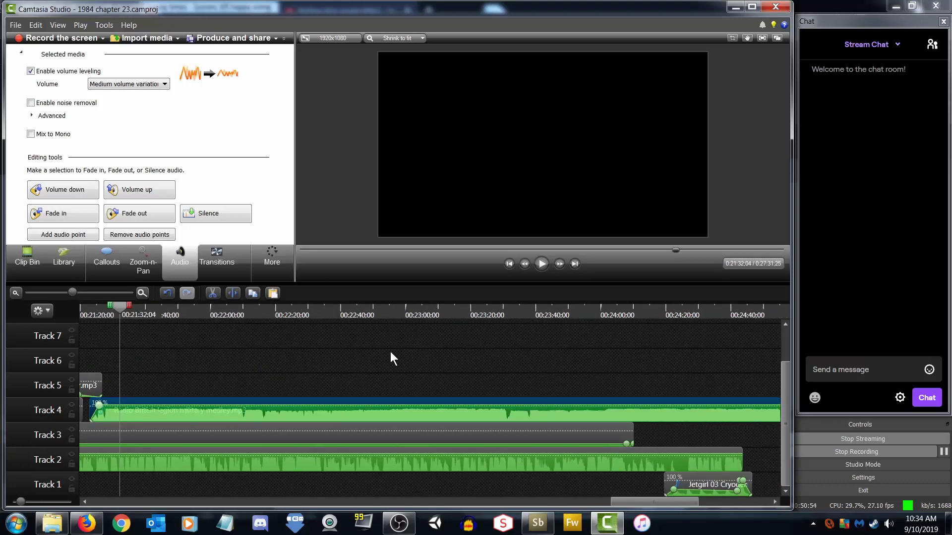
left_click_drag(238, 309, 245, 310)
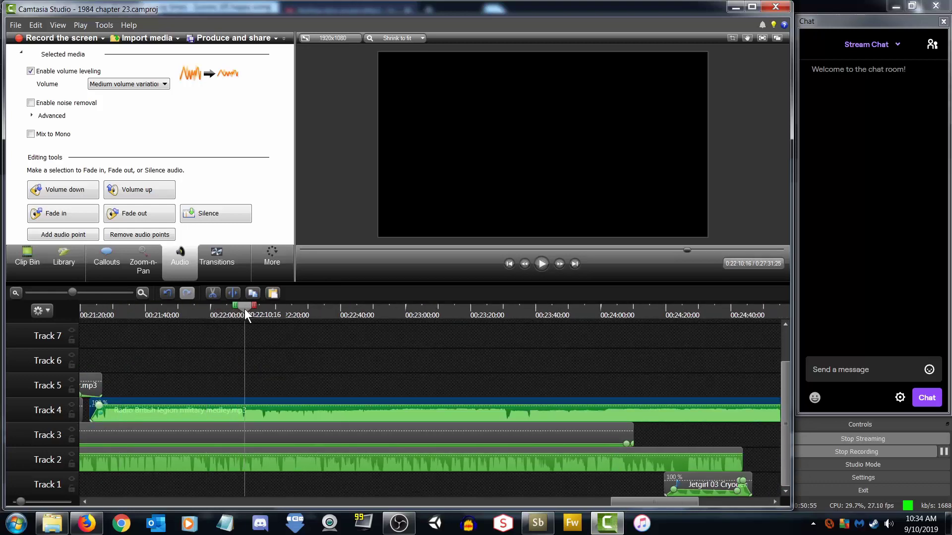
left_click(542, 268)
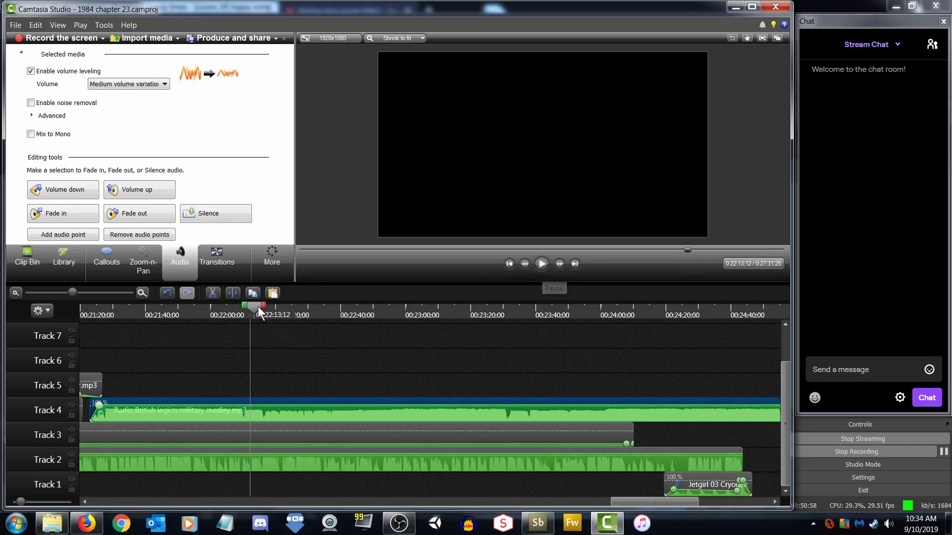
left_click_drag(257, 306, 269, 306)
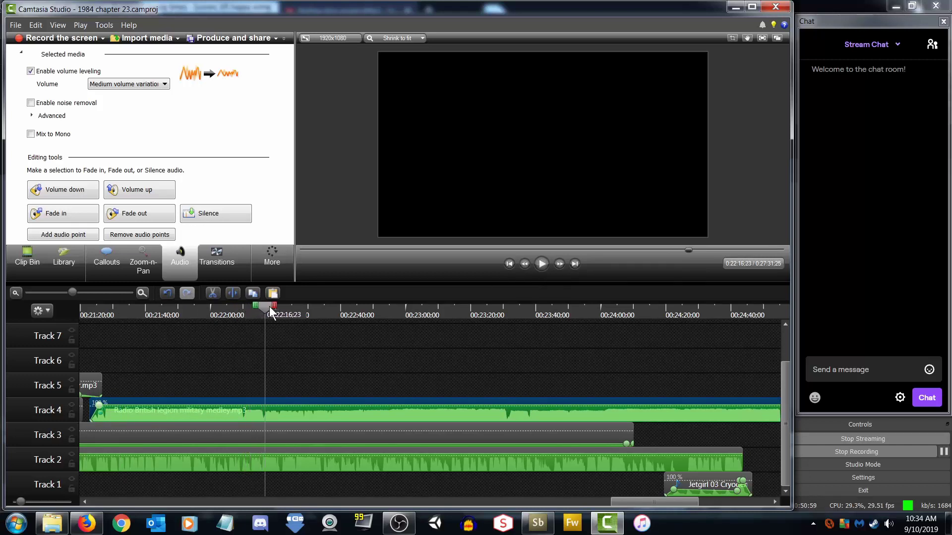
left_click(540, 264)
Listen to further passages of the British legion military medley around 00:23:33, 00:23:38 and 00:26:00 to judge their suitability
left_click_drag(439, 310, 507, 311)
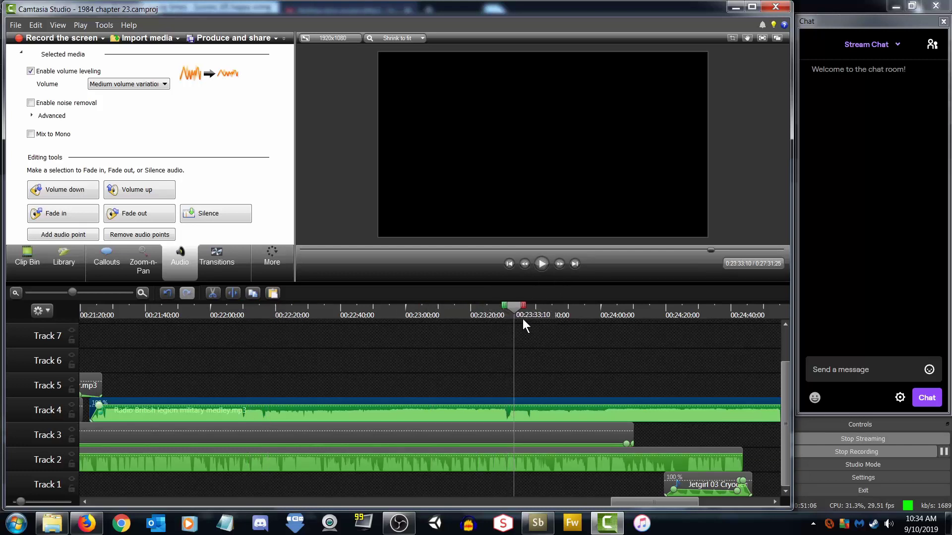
left_click_drag(522, 310, 531, 311)
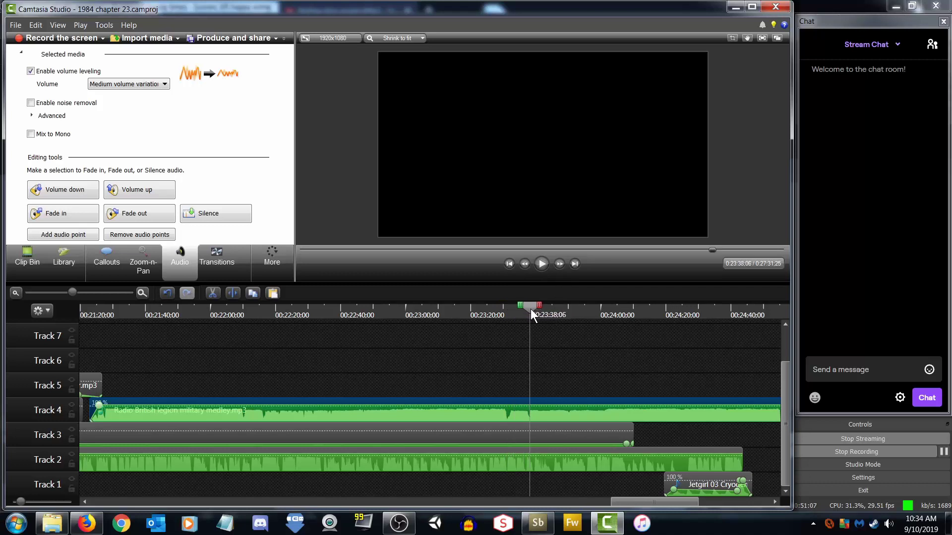
left_click(545, 263)
left_click(545, 262)
left_click_drag(74, 290, 72, 289)
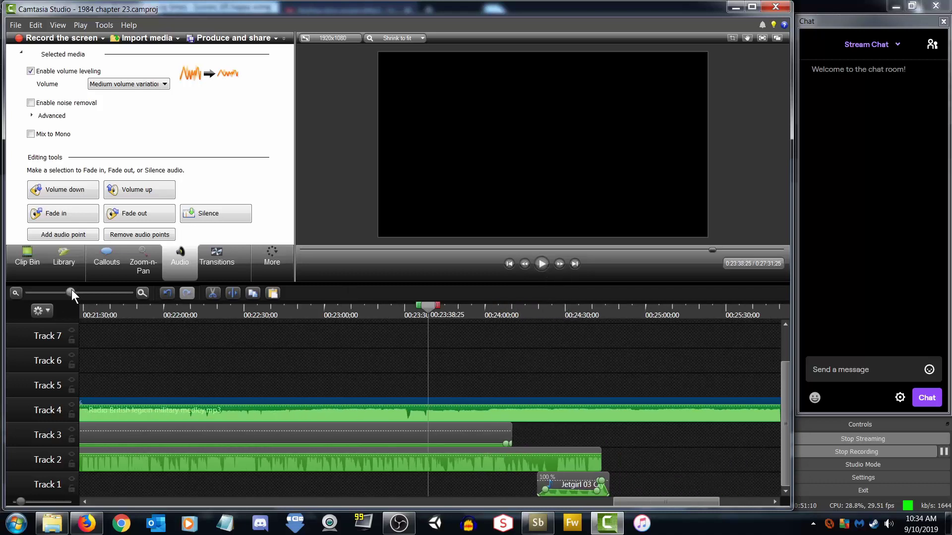
left_click_drag(609, 328, 365, 329)
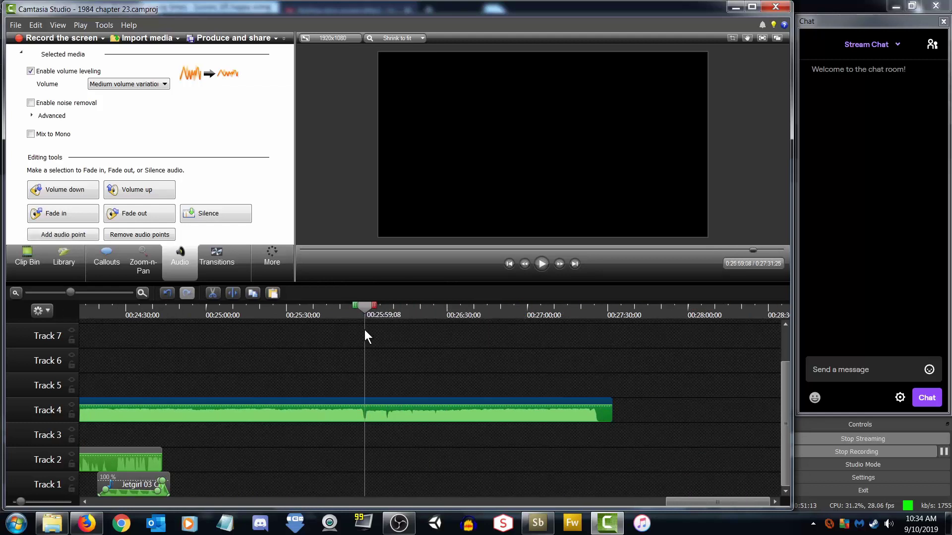
left_click(538, 264)
left_click_drag(368, 305, 386, 304)
left_click(544, 268)
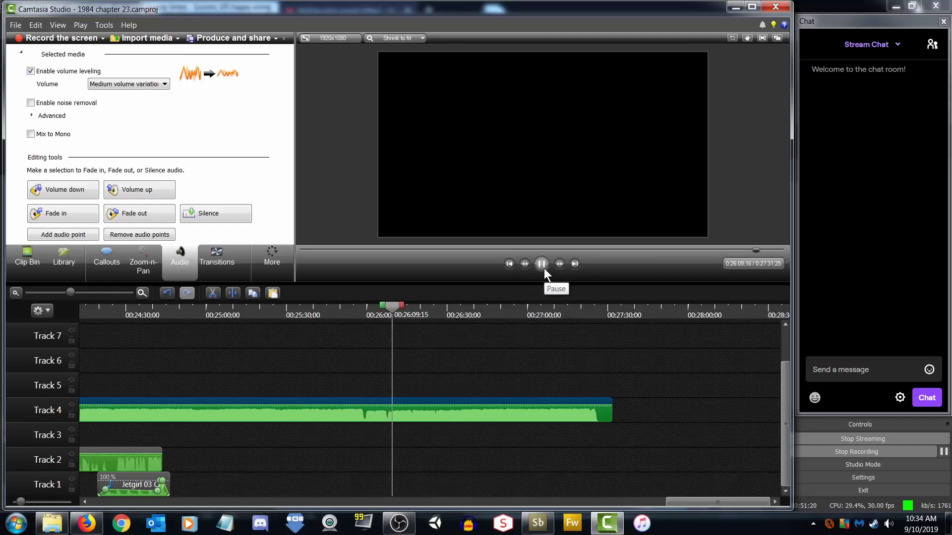
left_click(543, 268)
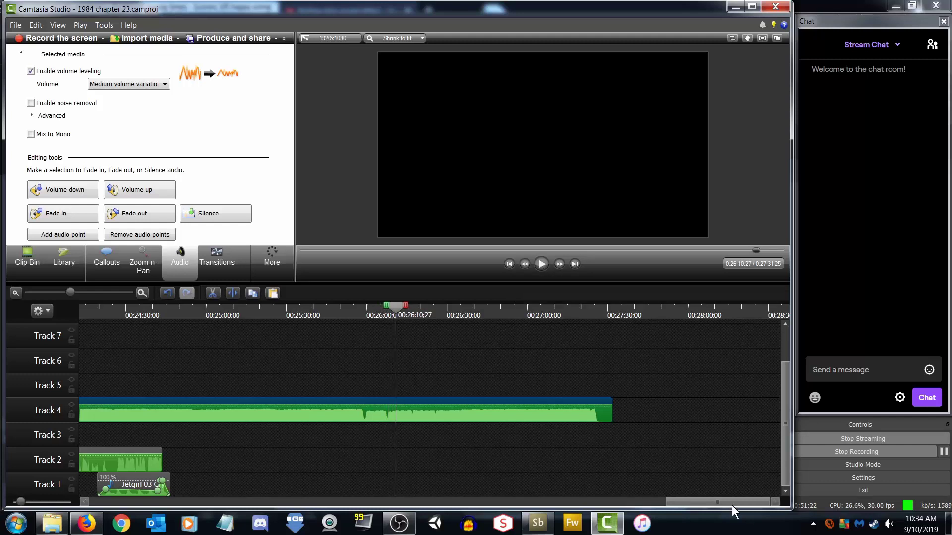
left_click_drag(731, 504, 652, 510)
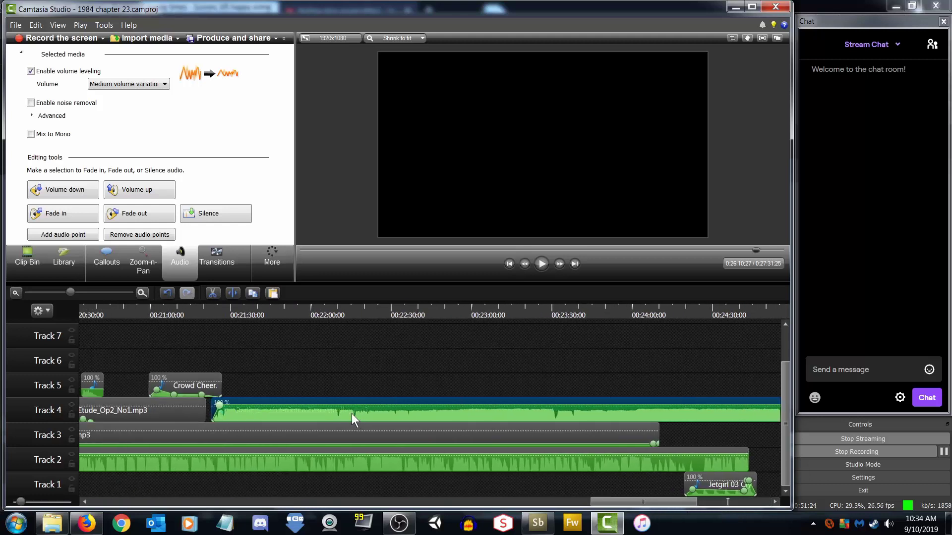
Replace the medley on Track 4 with Radio British legion military medley 2.mp3 on Track 5, starting at 00:21:33;07
left_click(27, 258)
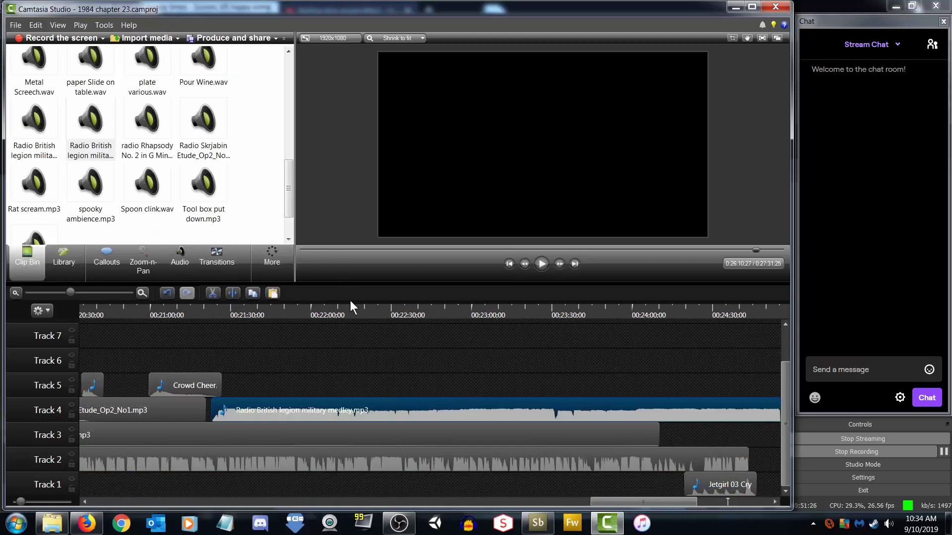
key("Delete")
left_click(30, 122)
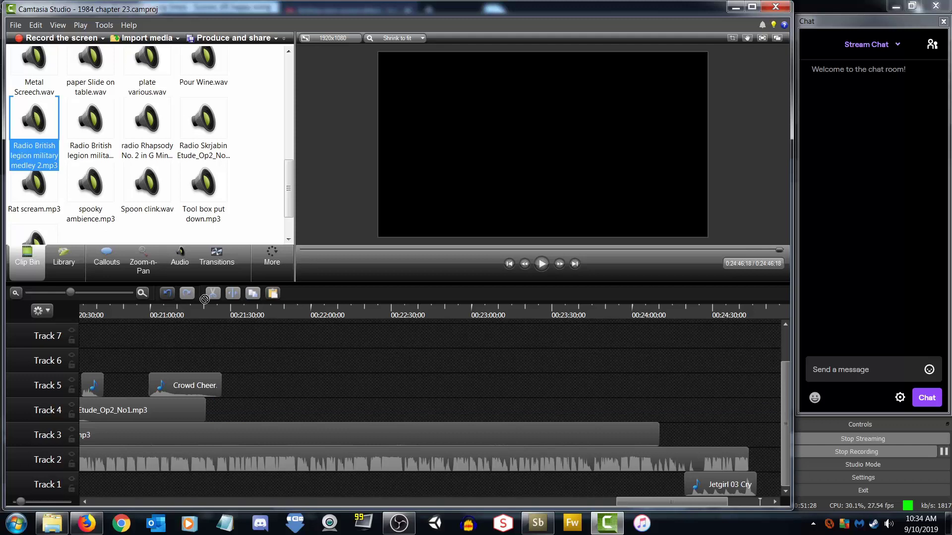
left_click_drag(204, 299, 240, 384)
Listen to passages of the military medley 2 clip from about 00:23:25 through its quiet stretch near 00:26:30
left_click(544, 314)
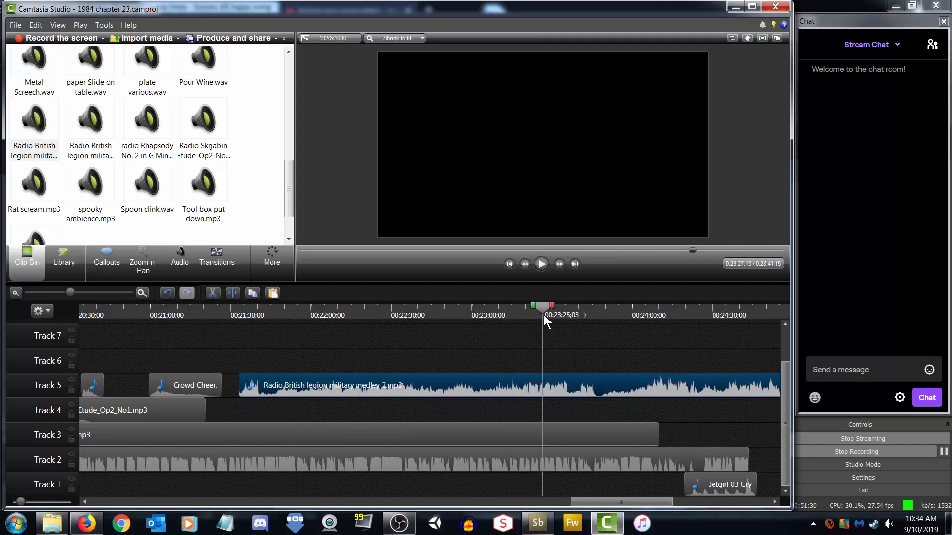
left_click_drag(543, 315, 598, 313)
left_click(538, 263)
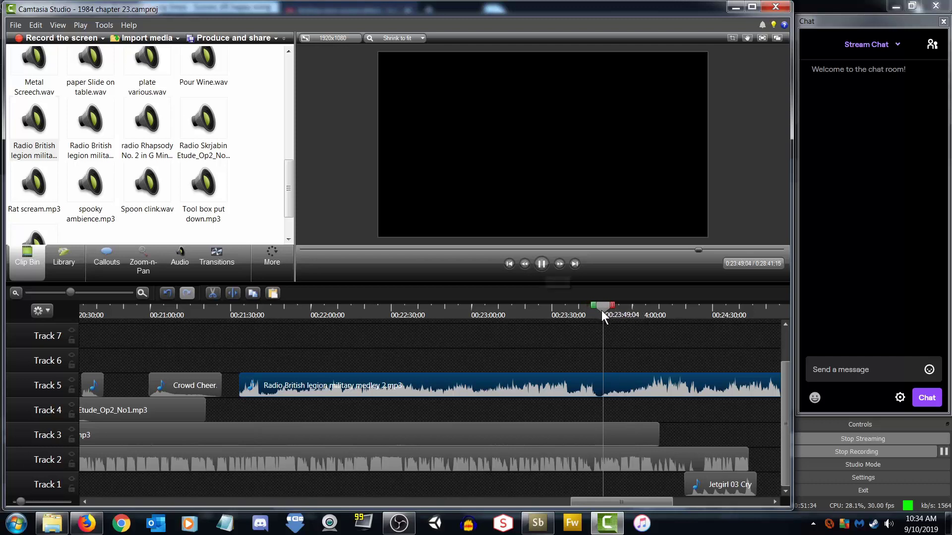
left_click_drag(608, 308, 626, 306)
left_click_drag(608, 502, 678, 502)
left_click(395, 311)
left_click_drag(461, 315, 565, 309)
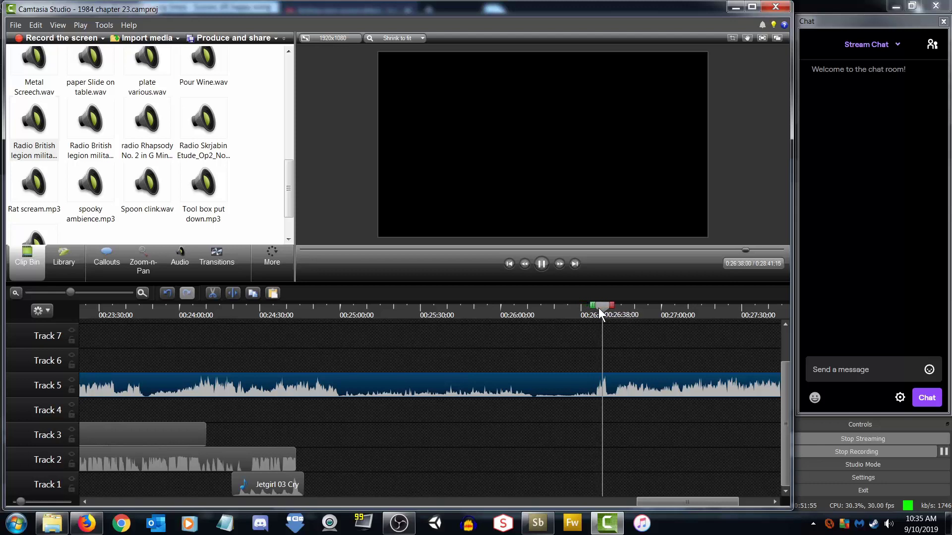
Listen to the quiet passage between about 00:26:12 and 00:26:27 to find where the next tune begins
key("space")
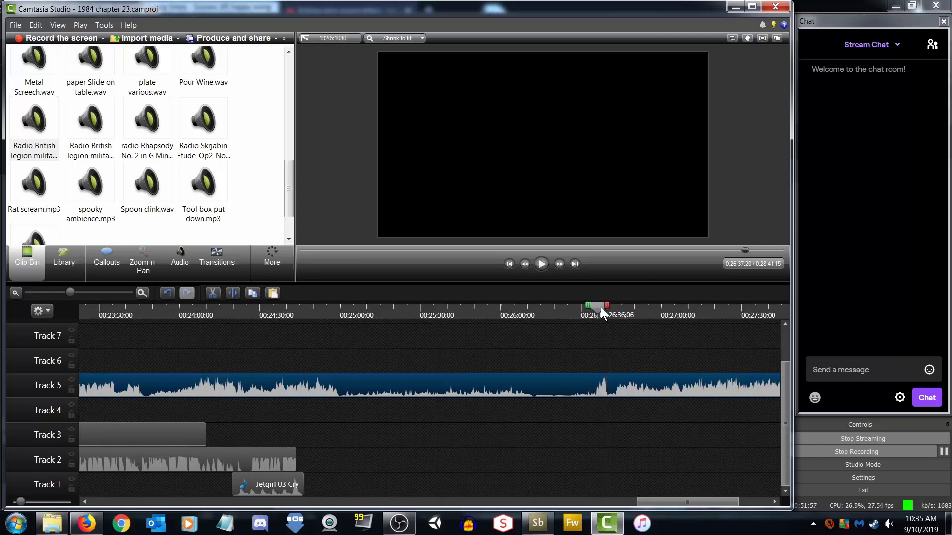
left_click_drag(600, 308, 535, 321)
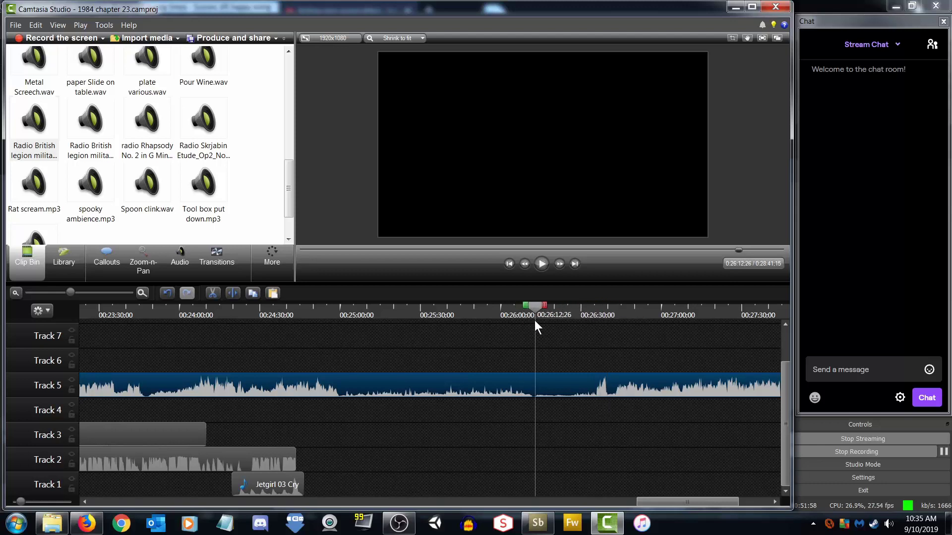
left_click(542, 263)
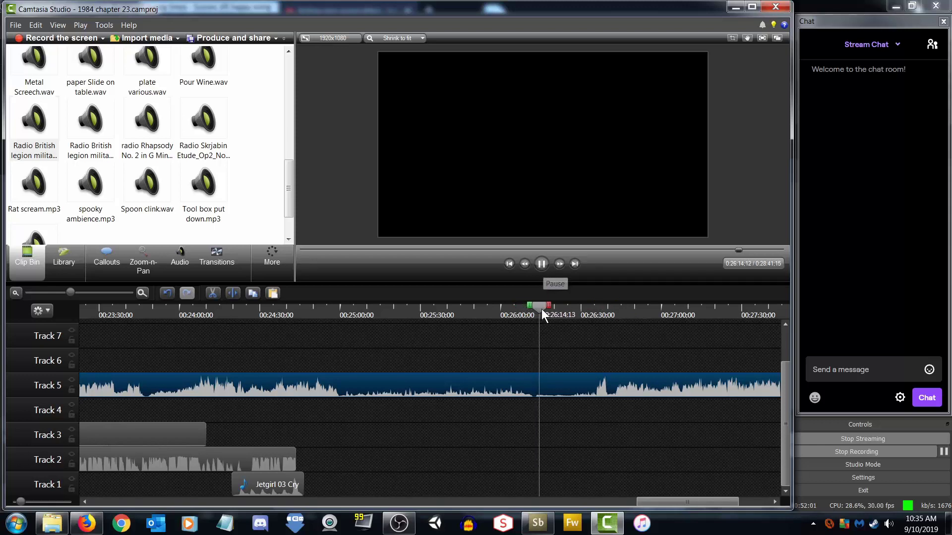
left_click_drag(541, 309, 566, 305)
left_click(541, 263)
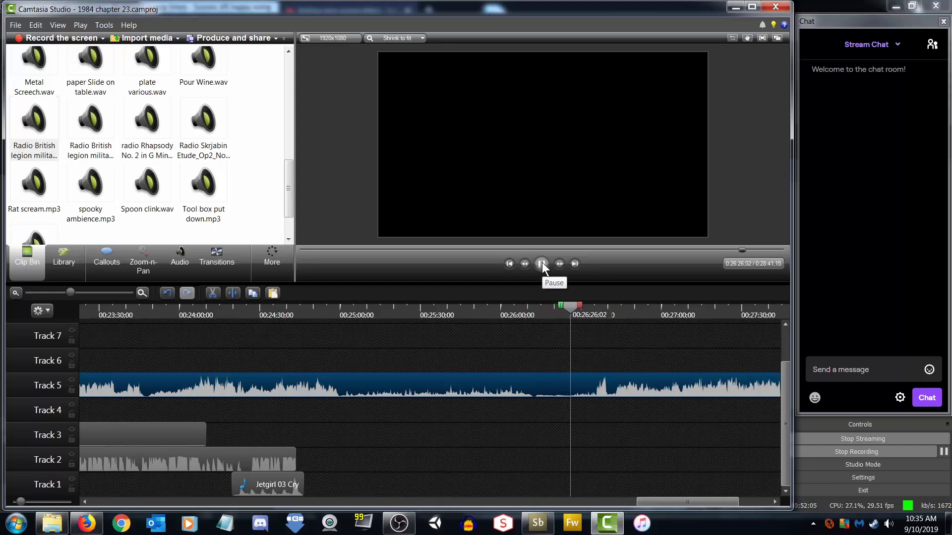
left_click(541, 263)
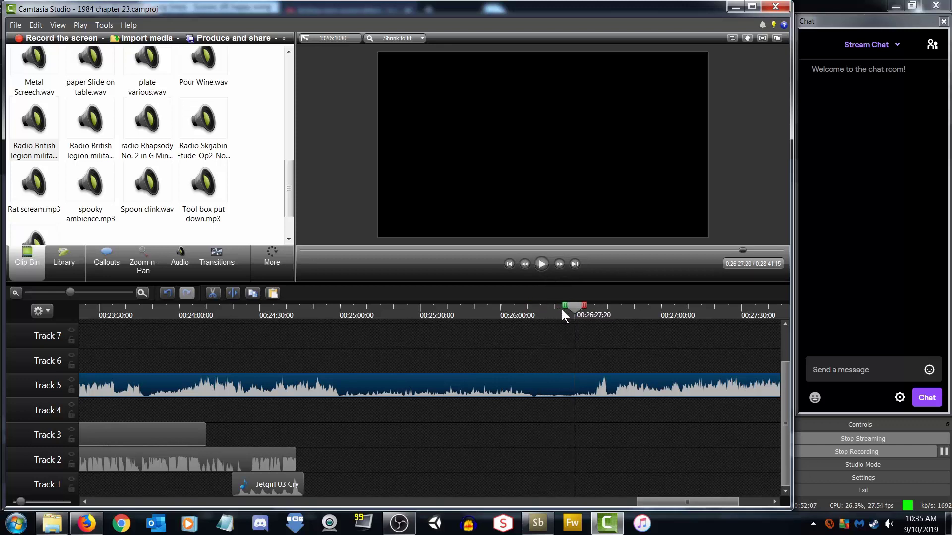
Split the military medley 2 clip at 00:26:25;19 and delete the part before the split
left_click_drag(573, 308, 568, 308)
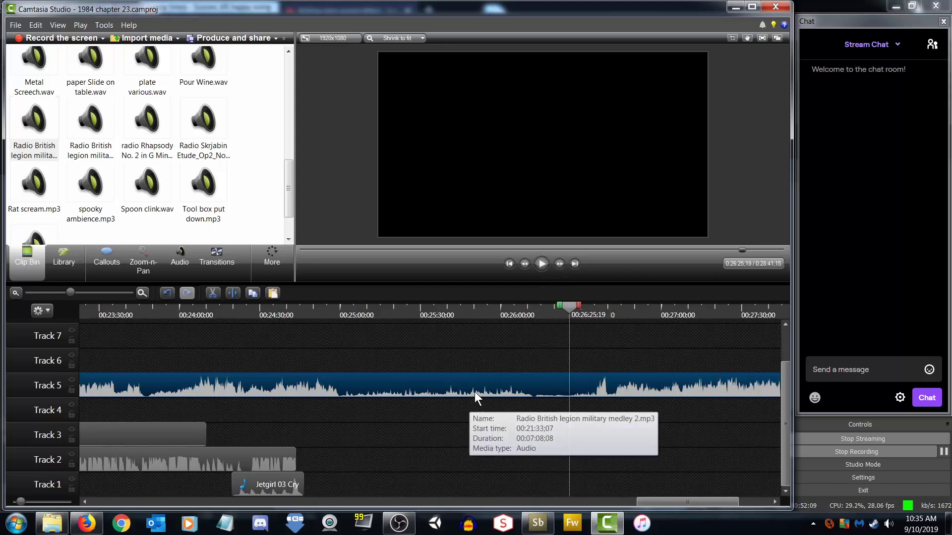
left_click(234, 292)
left_click(523, 384)
key("Delete")
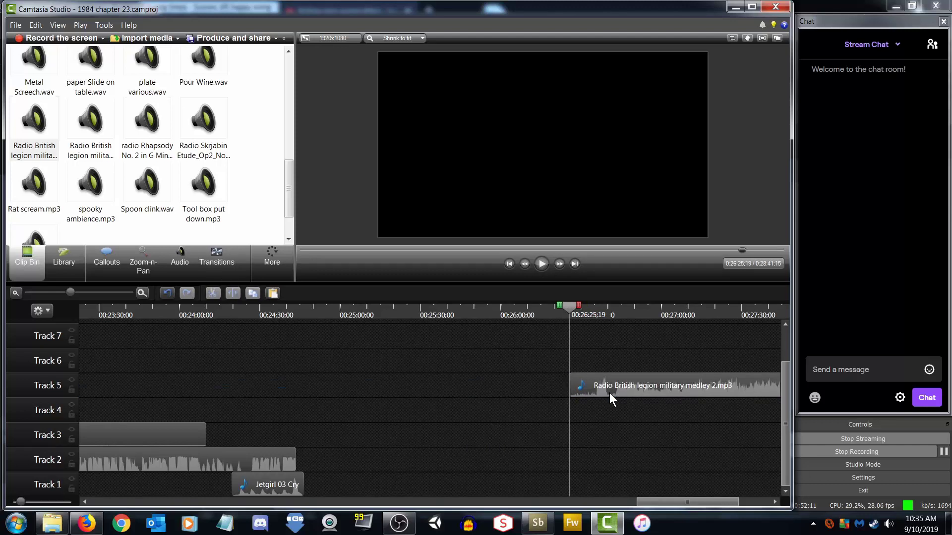
Add a fade-in to the remaining military medley 2 clip and shorten it
left_click(611, 394)
left_click(179, 257)
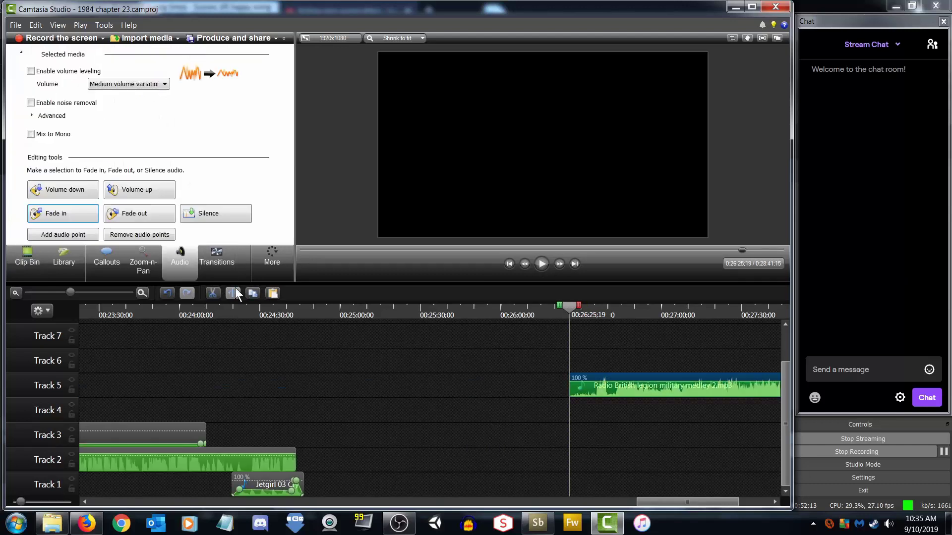
left_click(67, 234)
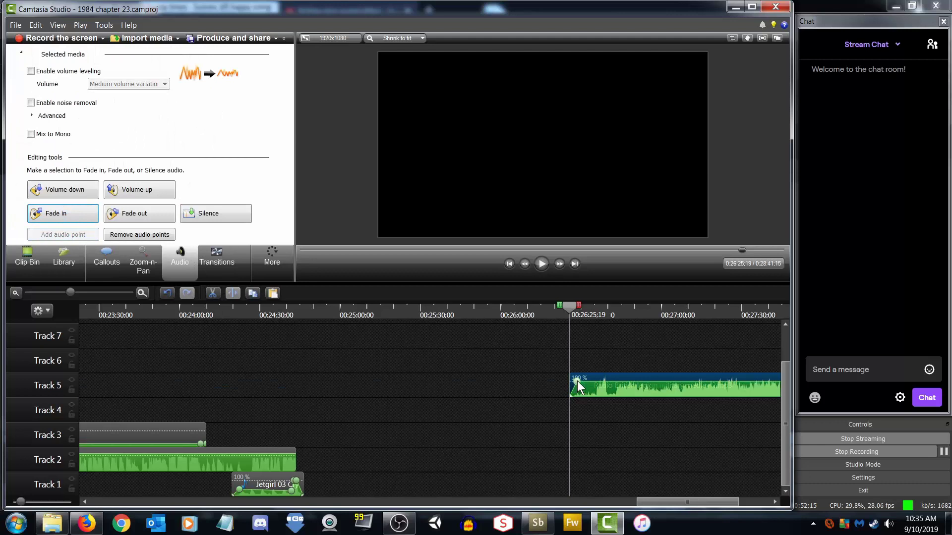
left_click_drag(572, 381, 570, 382)
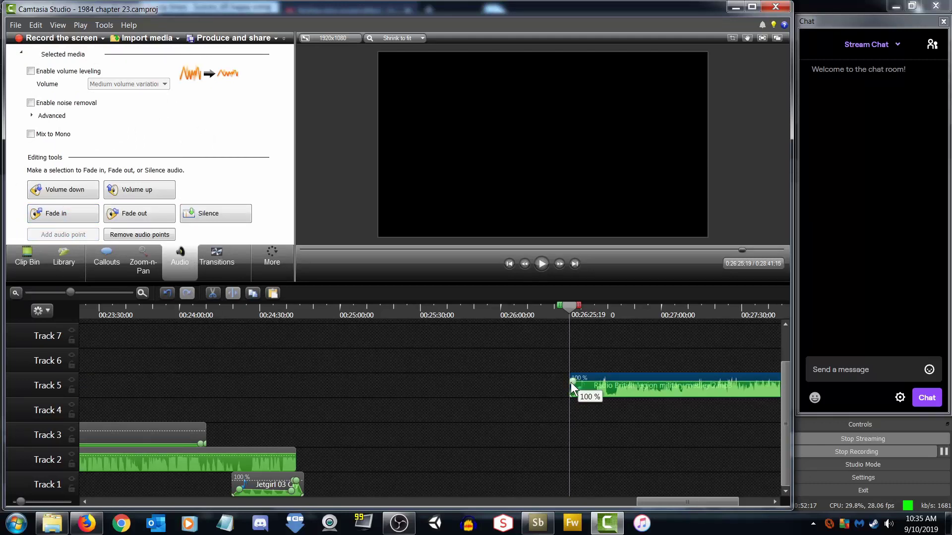
Move the military medley 2 clip to Track 4 behind the Skrjabin Etude, starting where the Crowd Cheer clip ends
left_click_drag(632, 374, 329, 396)
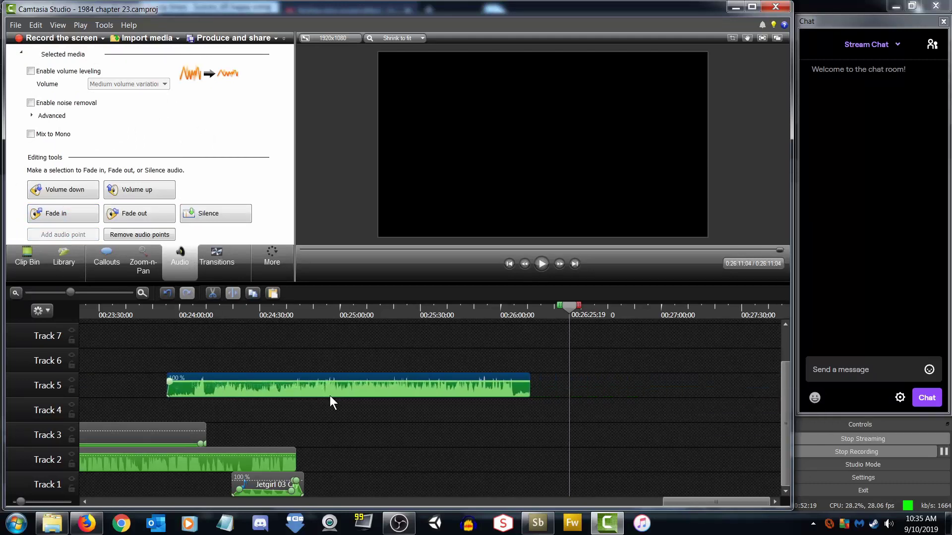
scroll(713, 498, "left", 5)
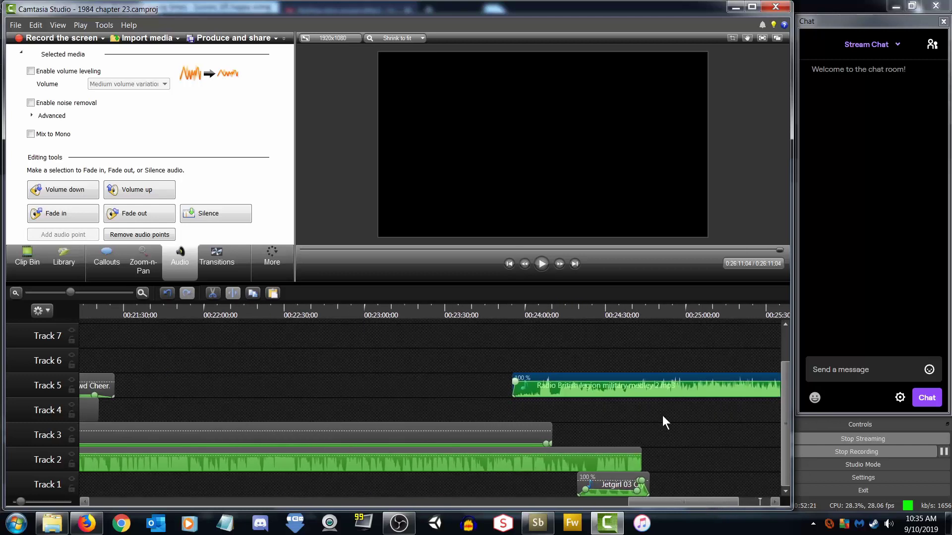
left_click_drag(673, 392, 276, 413)
left_click_drag(683, 504, 654, 506)
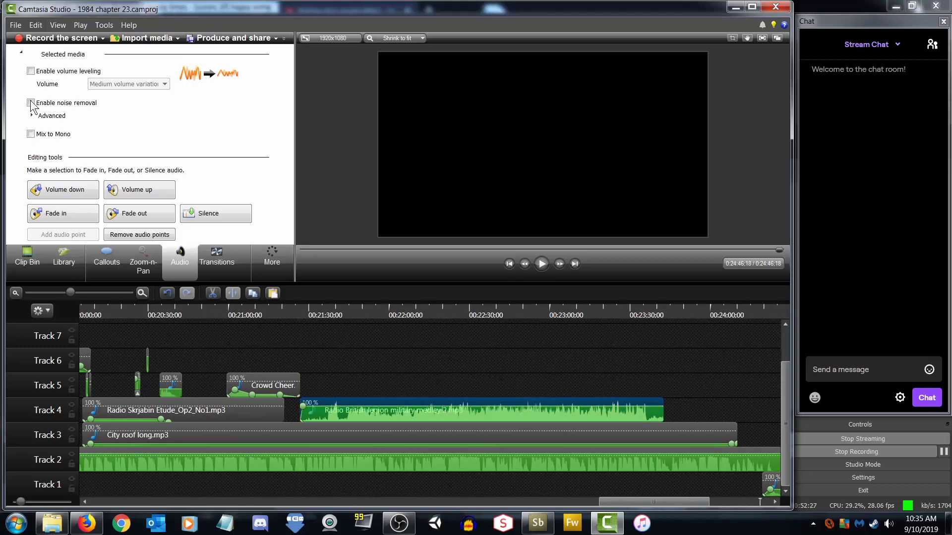
Enable volume leveling for the military medley 2 clip and lower its volume to a very quiet background level
left_click(30, 70)
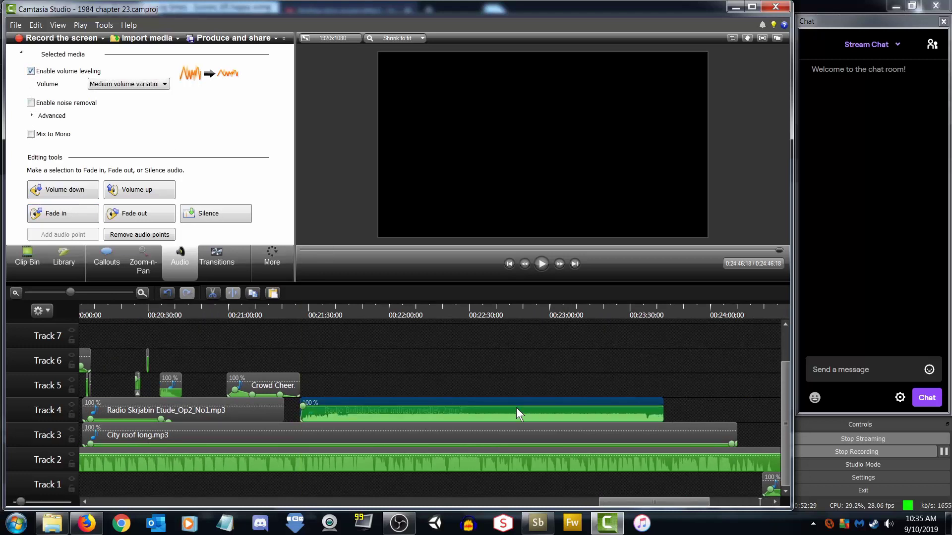
mouse_move(516, 408)
left_mouse_down()
mouse_move(517, 416)
mouse_move(515, 406)
left_mouse_up()
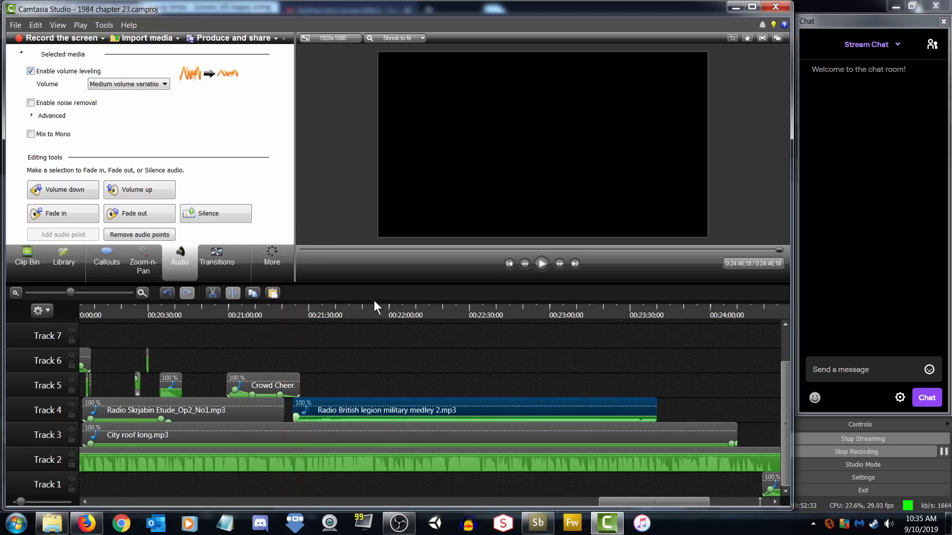
Play from about 00:21:18 and shift the military medley 2 clip closer to the Skrjabin Etude, starting at about 00:21:22
left_click(278, 314)
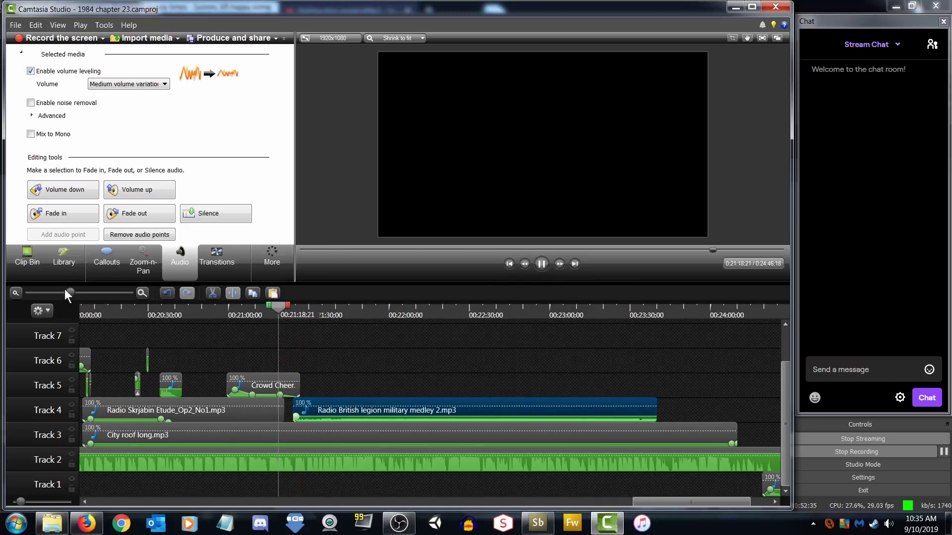
left_click_drag(73, 290, 90, 289)
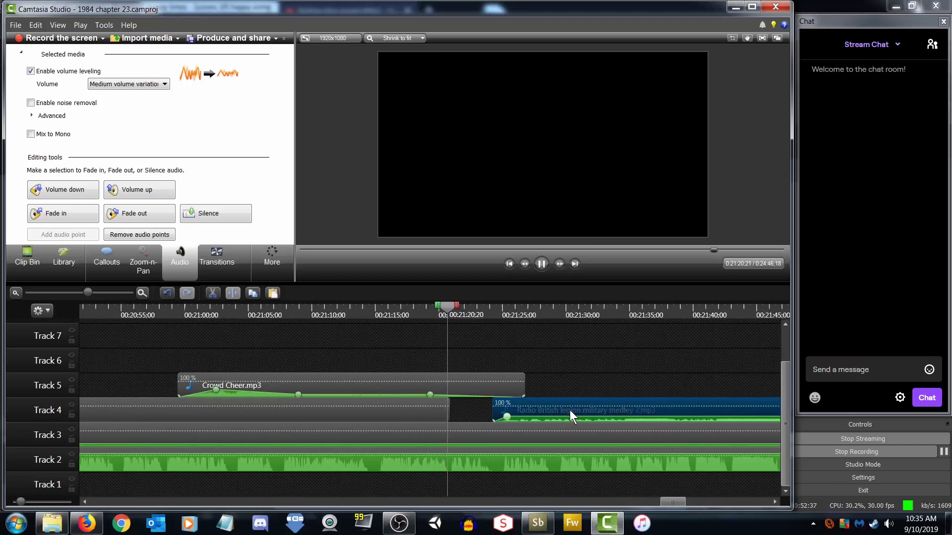
left_click_drag(566, 409, 541, 408)
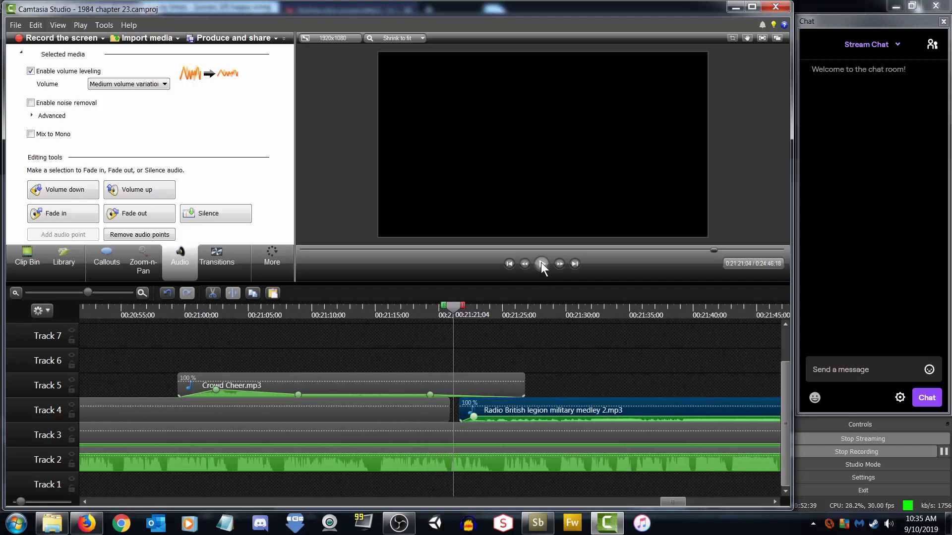
Play the transition at about 00:21:21 and trim the beginning of the military medley 2 clip to about 00:21:23
left_click(541, 263)
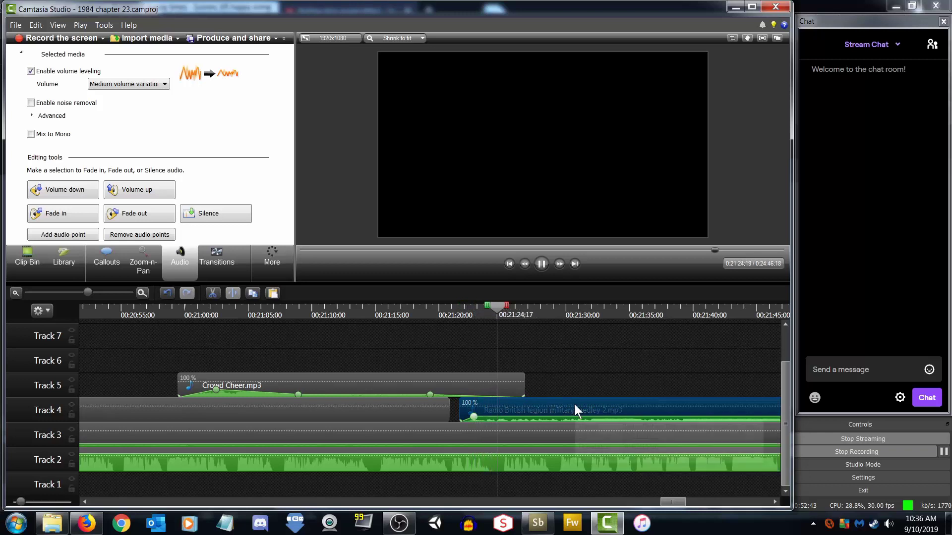
key("space")
left_click_drag(505, 314, 475, 312)
left_click_drag(460, 408, 475, 407)
left_click(542, 268)
left_click(541, 268)
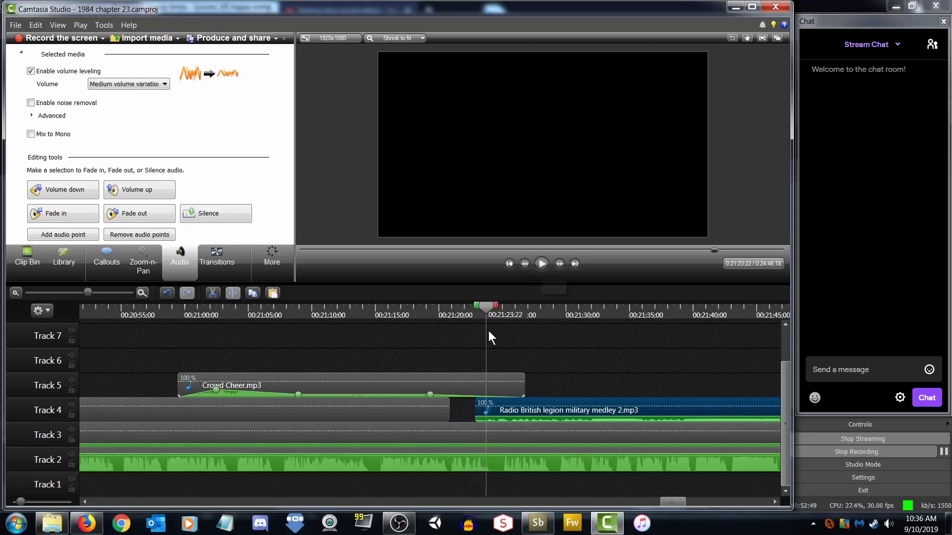
Add a fade-in point near the trimmed beginning of the military medley 2 clip and play the transition
left_click_drag(476, 408, 496, 417)
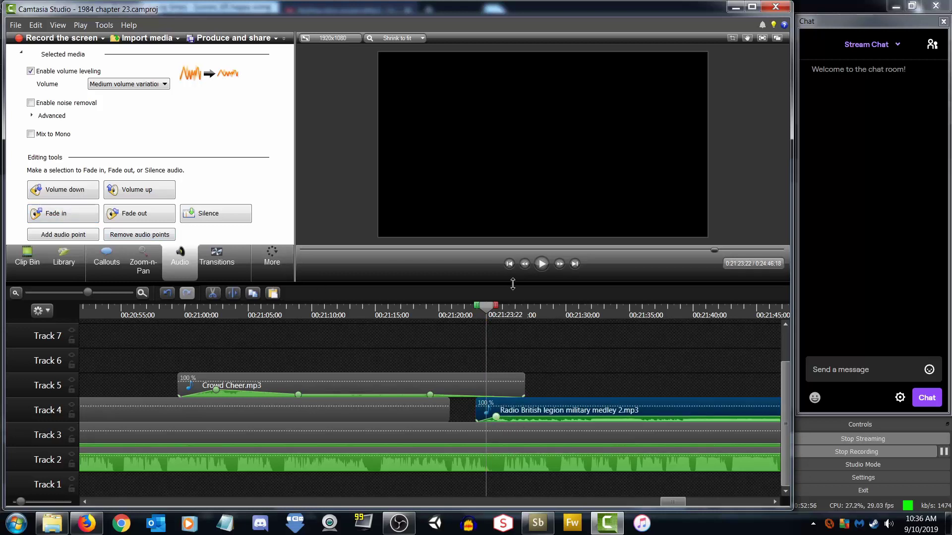
left_click(540, 264)
left_click(425, 311)
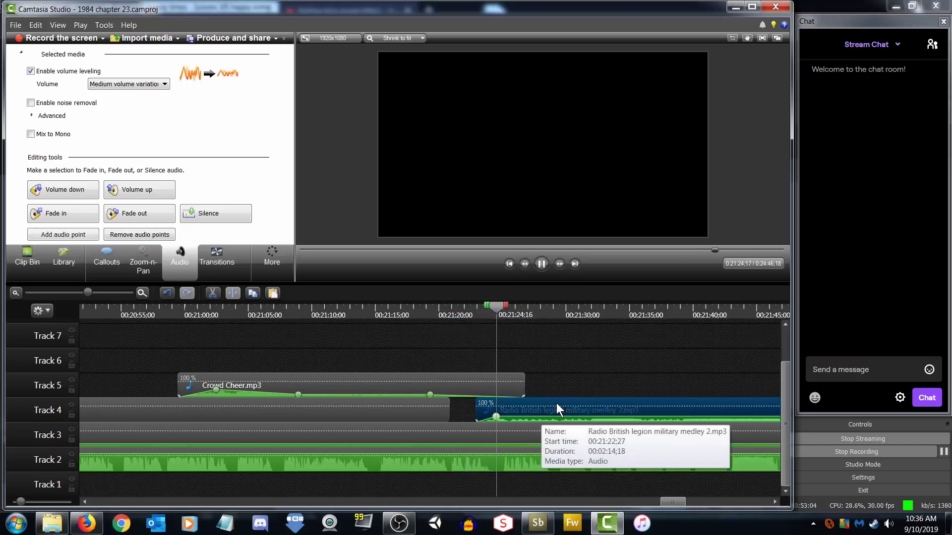
Lengthen the military medley 2 fade-in to about 4 seconds and place the clip directly behind the Skrjabin Etude on Track 4
left_click(498, 415)
left_click_drag(561, 402, 510, 407)
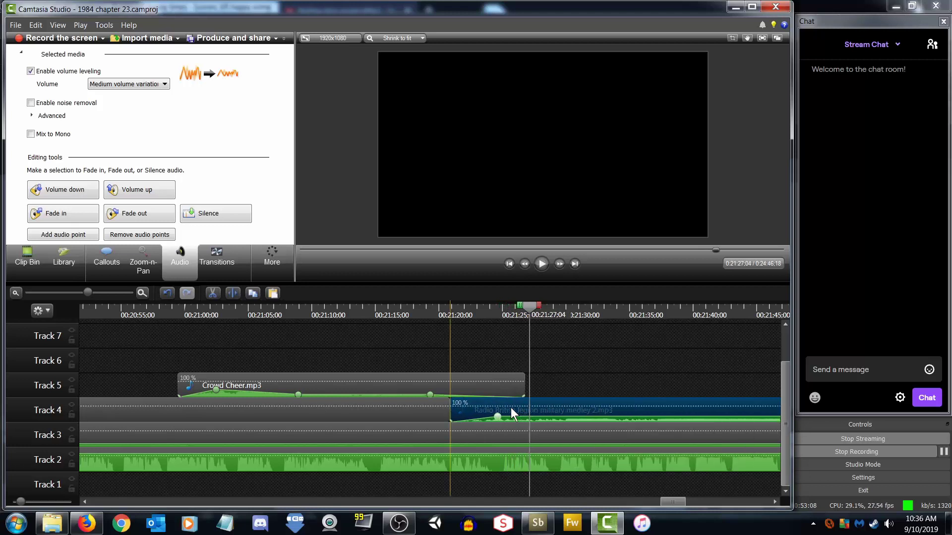
left_click(419, 308)
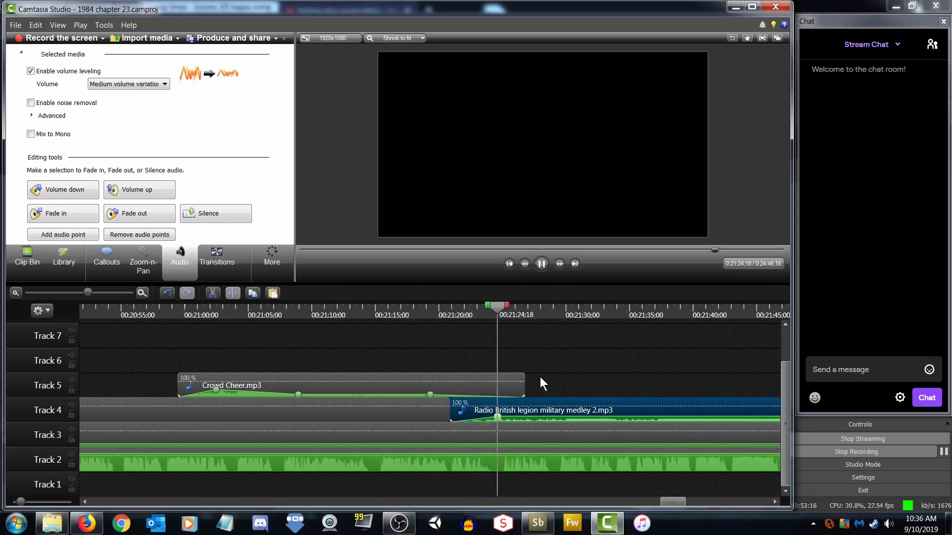
Trim the Etude's end to about 00:21:14, move military medley 2 to start at about 00:21:16, and play the transition
left_click_drag(448, 410, 357, 410)
left_click_drag(590, 407, 536, 408)
left_click_drag(453, 309, 367, 311)
left_click(535, 265)
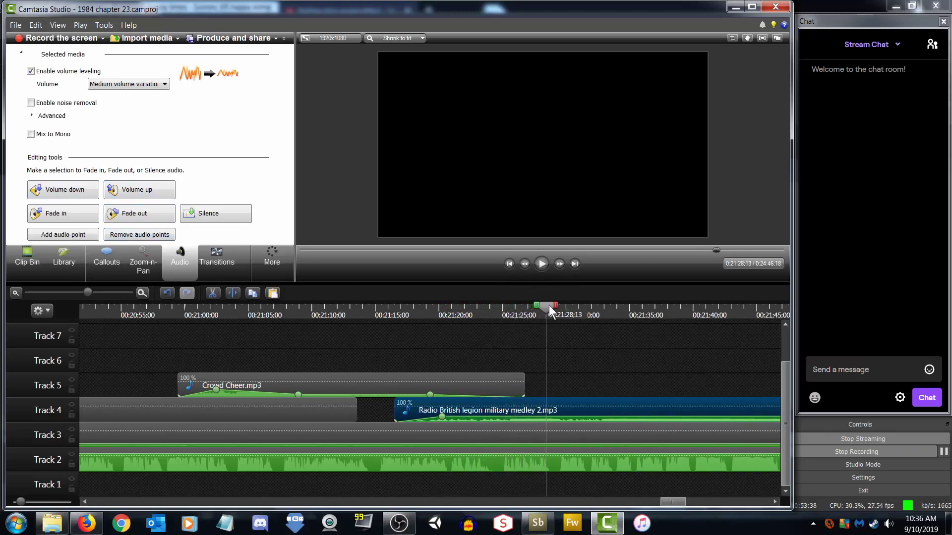
Add audio points to military medley 2 at 00:21:28;13 and 00:21:31;07, lower the volume after the second, and play the change
left_click(78, 235)
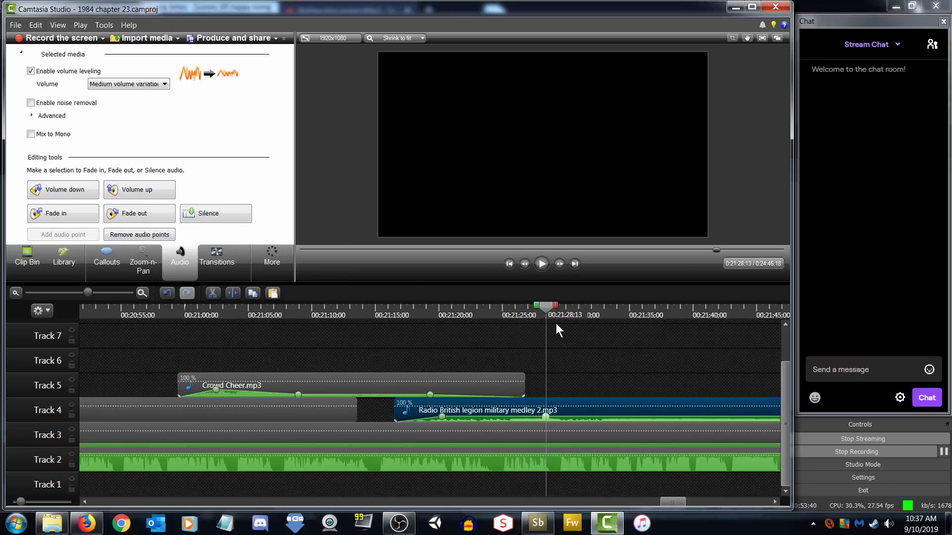
left_click_drag(545, 311, 581, 313)
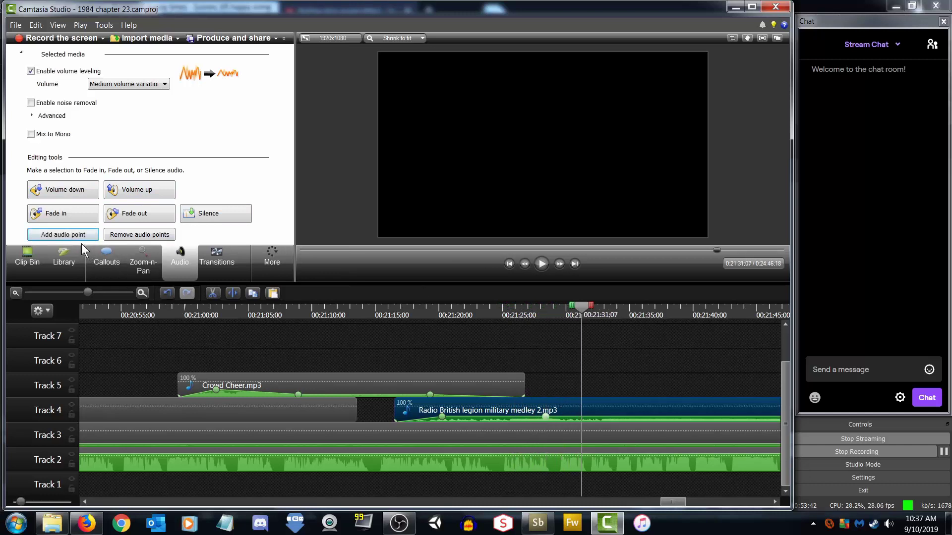
left_click_drag(632, 417, 632, 419)
left_click_drag(584, 320, 503, 307)
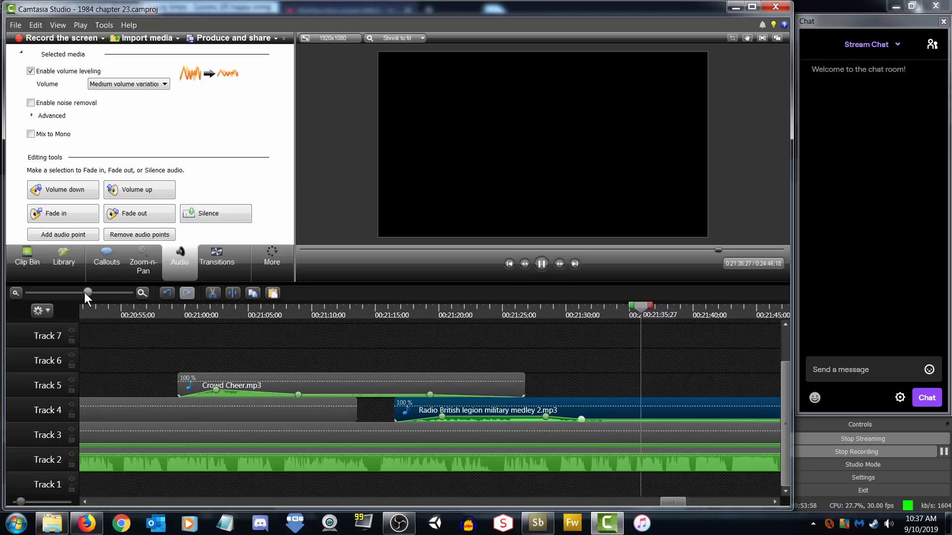
Play the narration over the quieter military medley 2 music between about 00:21:29 and 00:21:55 to check the mix
left_click_drag(86, 292, 80, 293)
left_click_drag(680, 501, 692, 501)
left_click(486, 355)
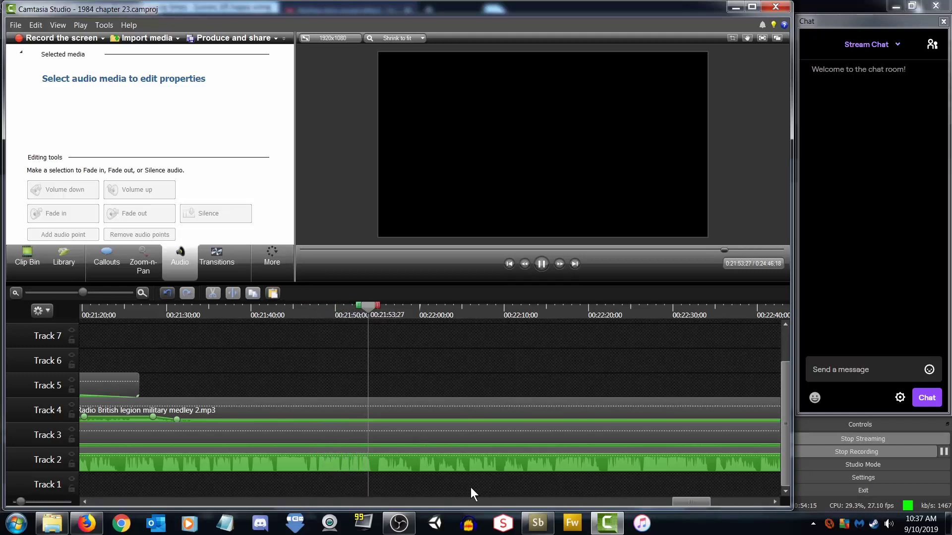
left_click(541, 263)
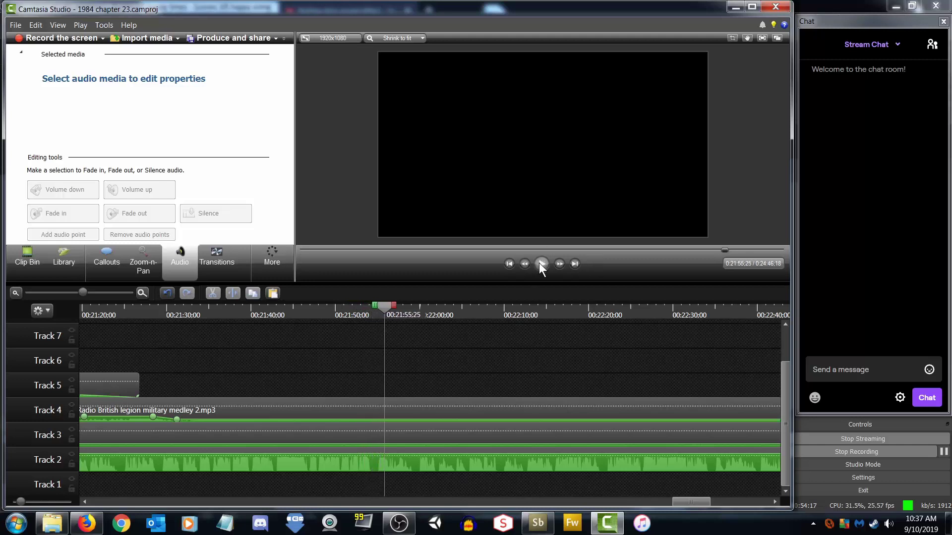
left_click_drag(347, 312, 252, 315)
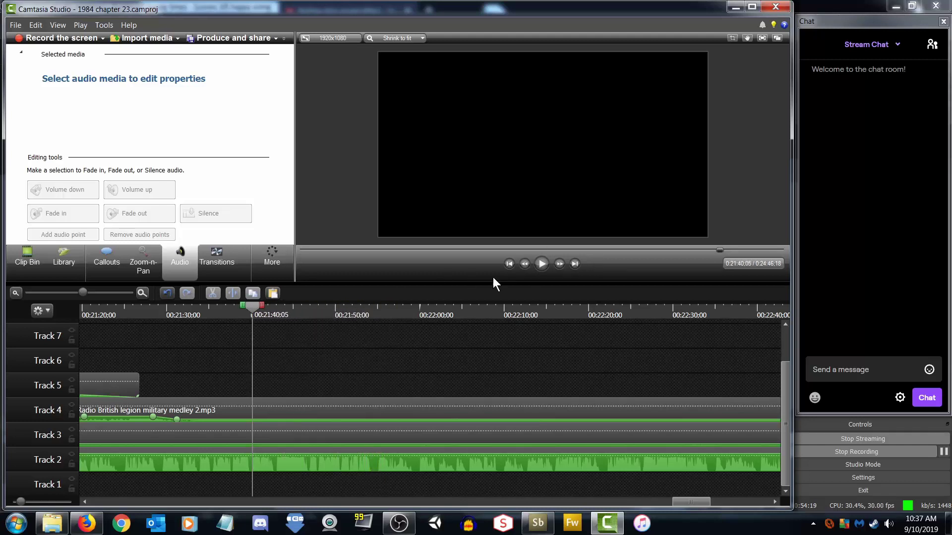
left_click(543, 262)
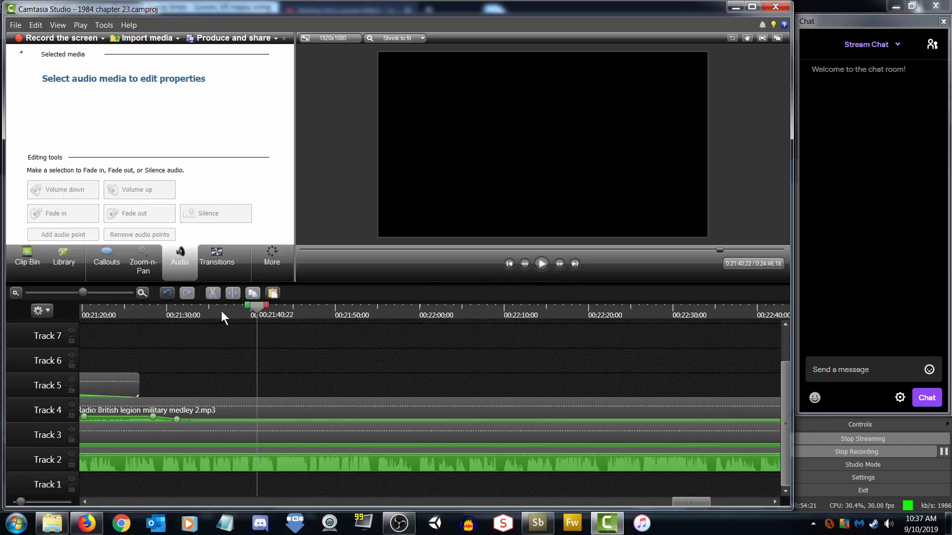
left_click(191, 311)
left_click_drag(191, 311, 182, 312)
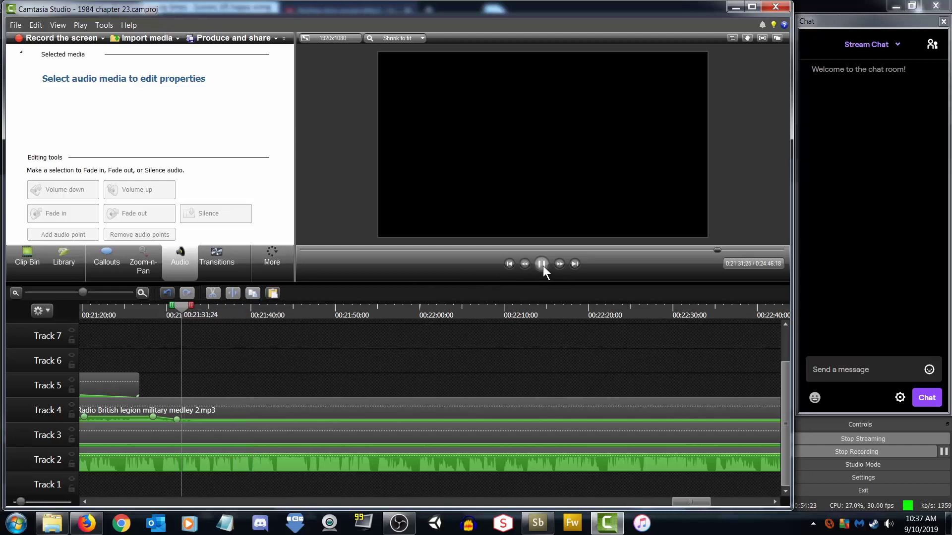
left_click(542, 266)
left_click(164, 307)
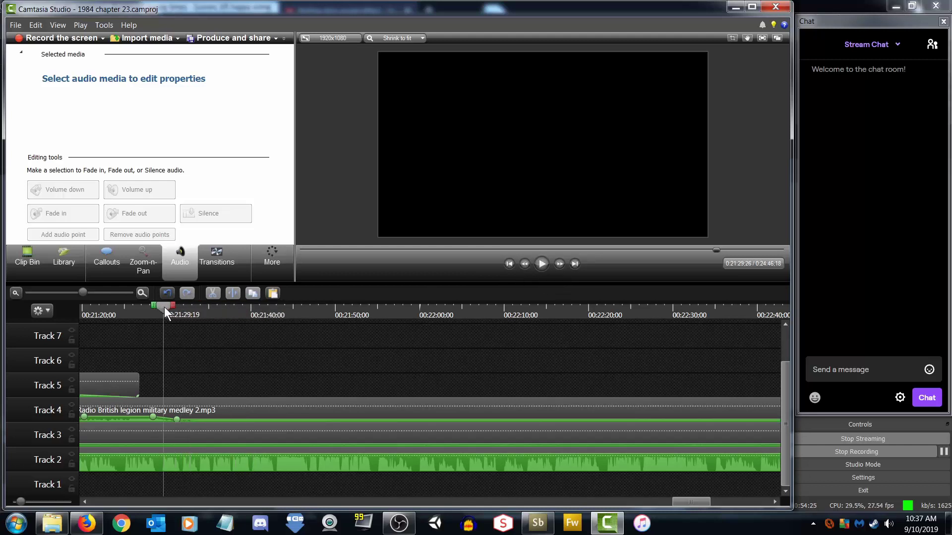
left_click_drag(155, 309, 160, 308)
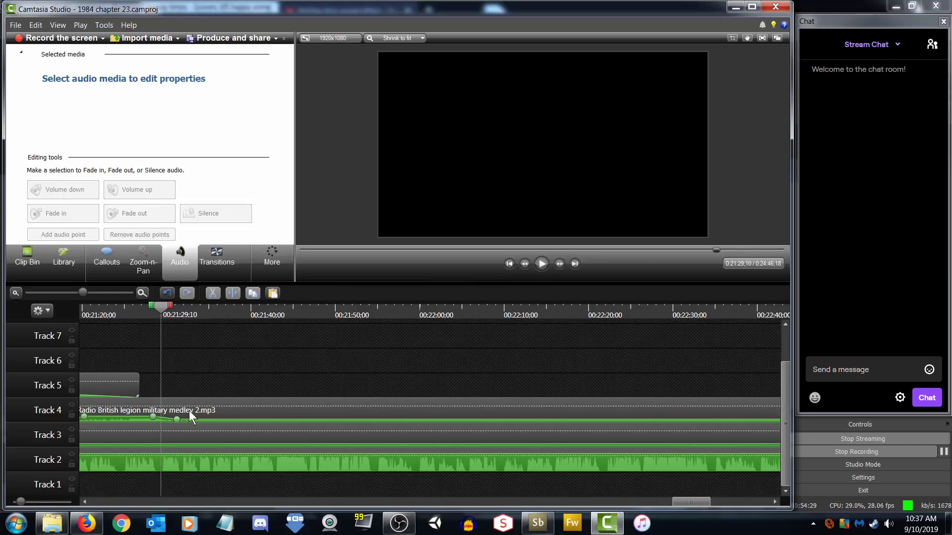
Locate the ch 23 Edit A recording in the 1984 Working library and start a new empty Camtasia Studio project
left_click(52, 522)
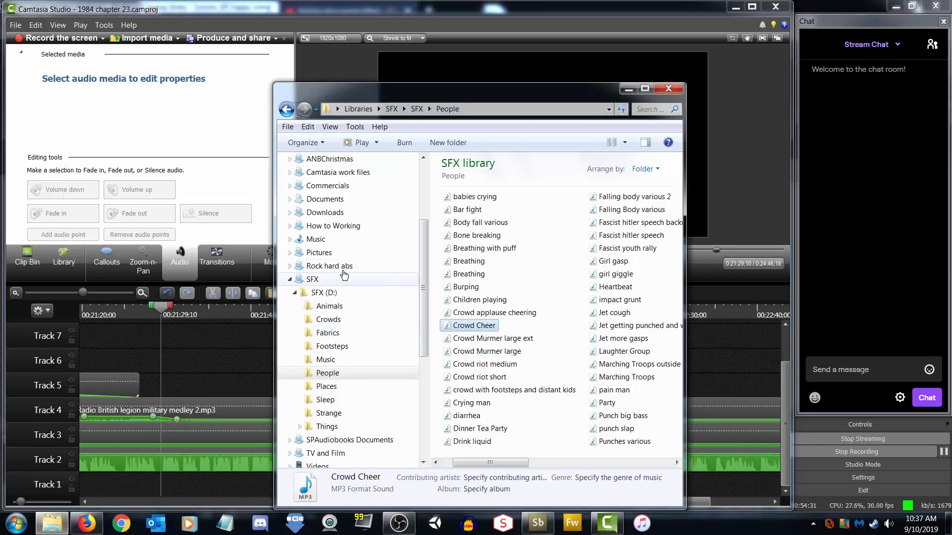
scroll(329, 259, "up", 3)
left_click(329, 257)
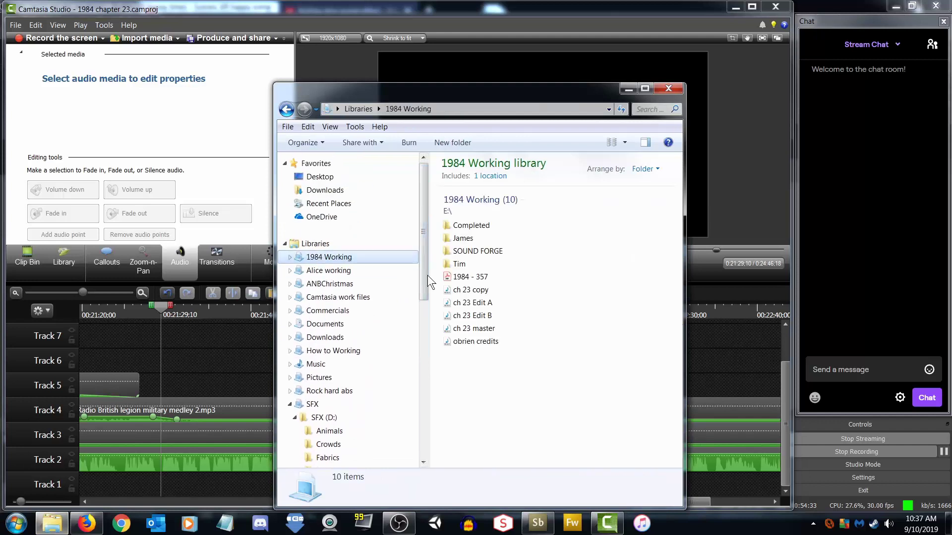
left_click(473, 304)
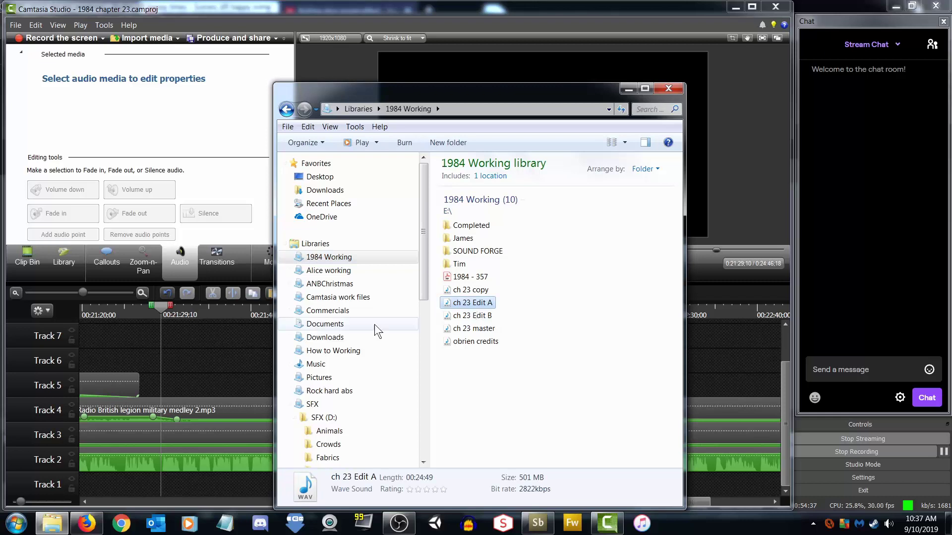
left_click(16, 25)
left_click(27, 40)
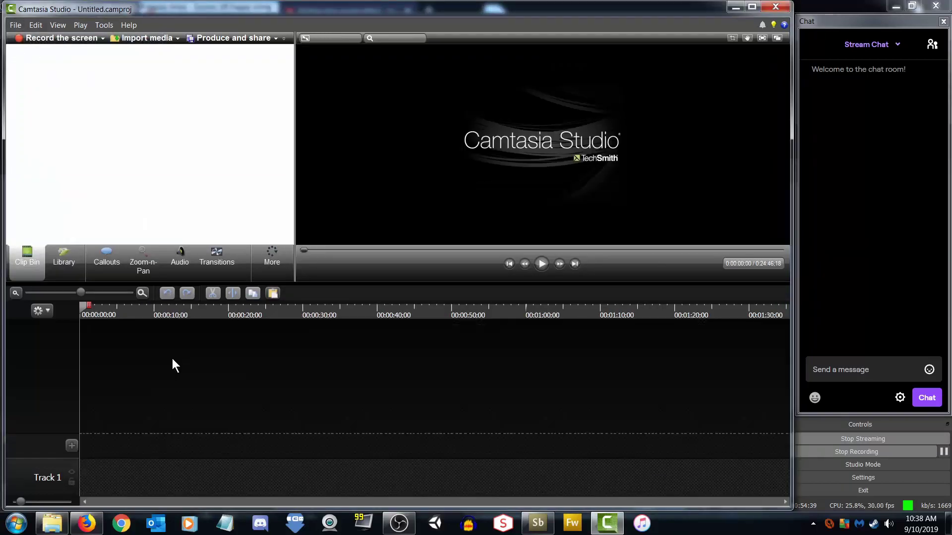
Open the ch 23 Edit A recording from the 1984 Working library in Adobe Soundbooth
left_click(52, 523)
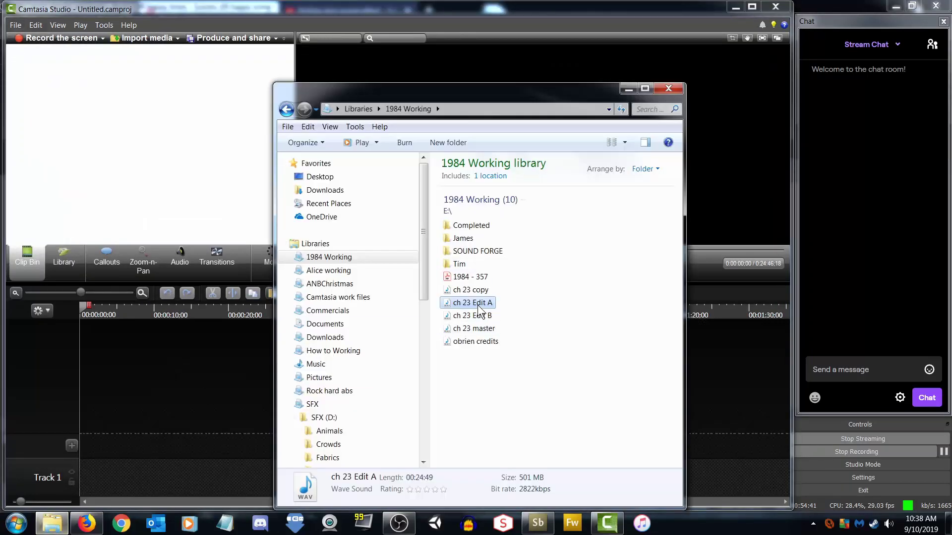
right_click(478, 308)
left_click(519, 216)
left_click(578, 333)
left_click_drag(470, 302, 415, 273)
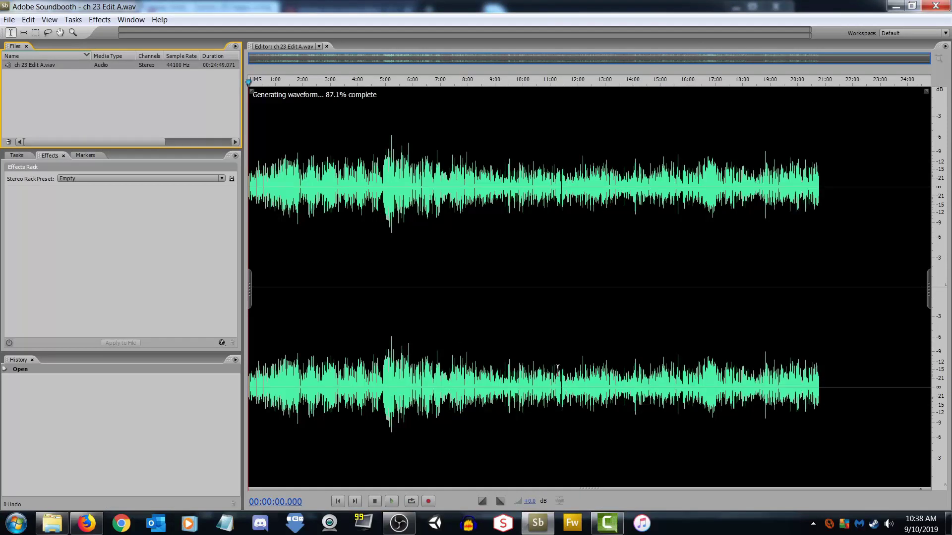
left_click(617, 527)
left_click(619, 529)
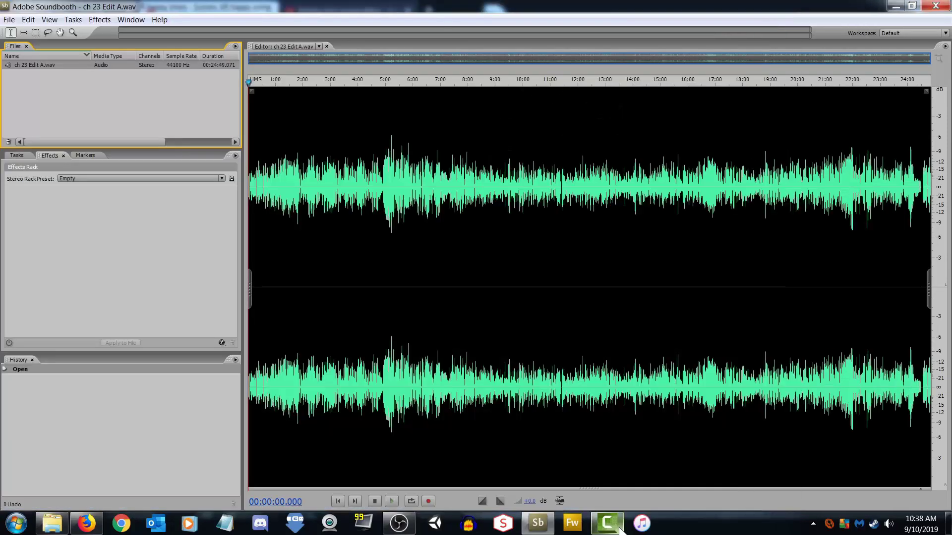
Find the beginning of the wanted passage by listening, and delete all audio before about 00:21:34 in ch 23 Edit A
left_click_drag(776, 81, 823, 83)
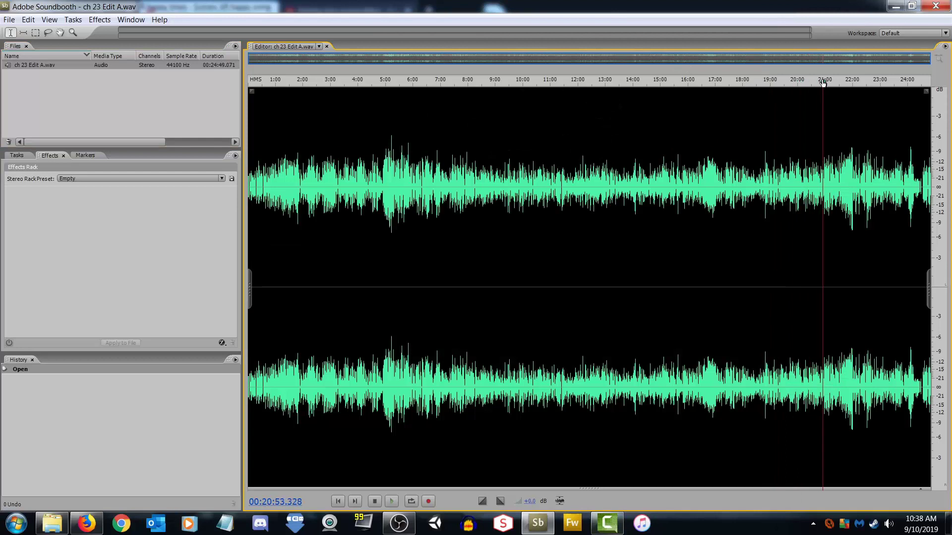
key("space")
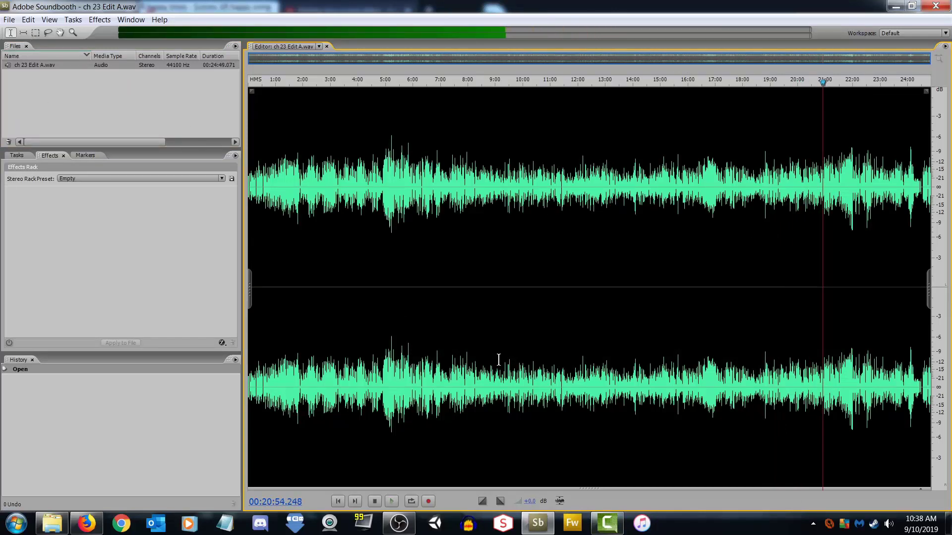
left_click(796, 302)
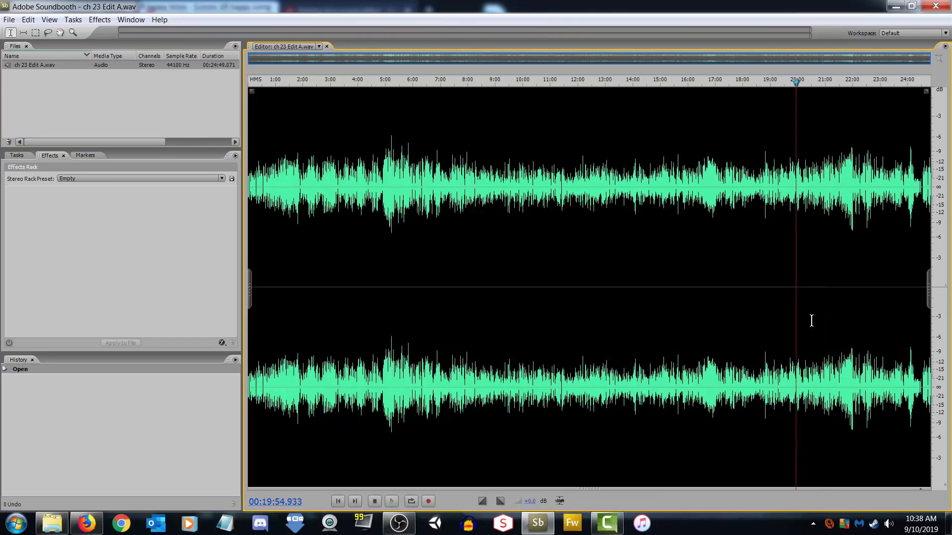
key("space")
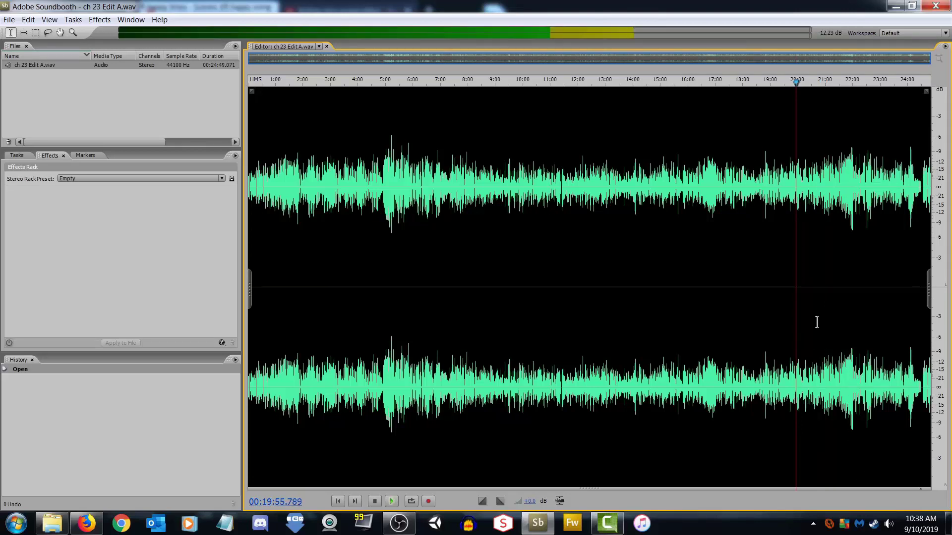
left_click(826, 129)
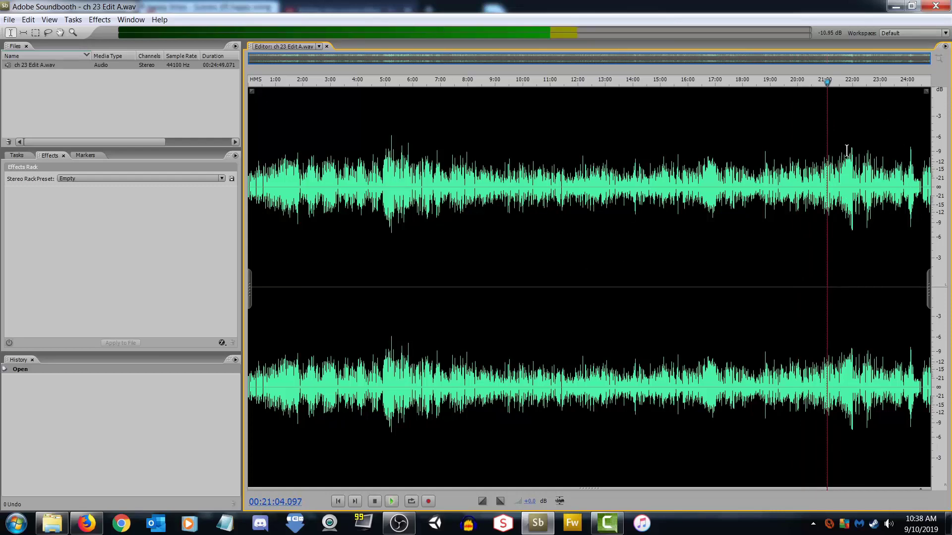
scroll(847, 151, "up", 4)
scroll(811, 174, "up", 3)
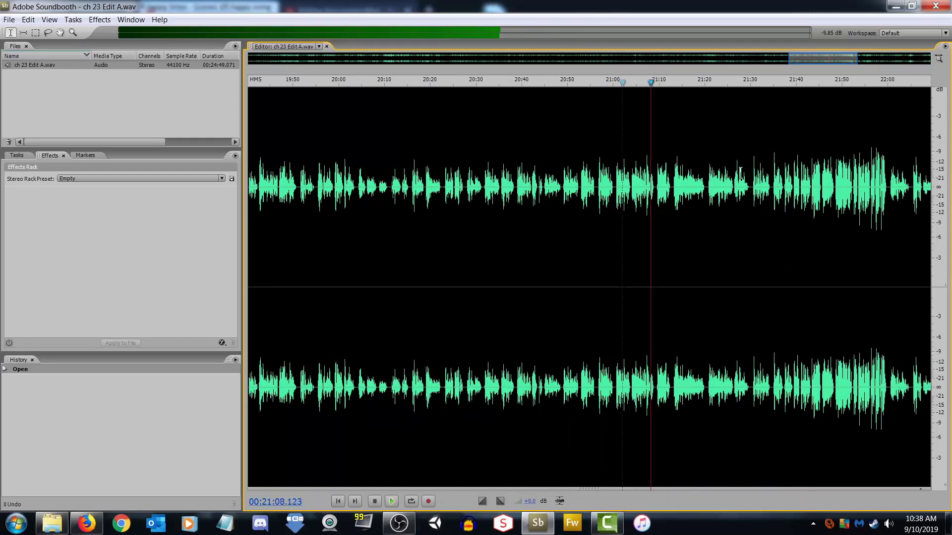
left_click(756, 171)
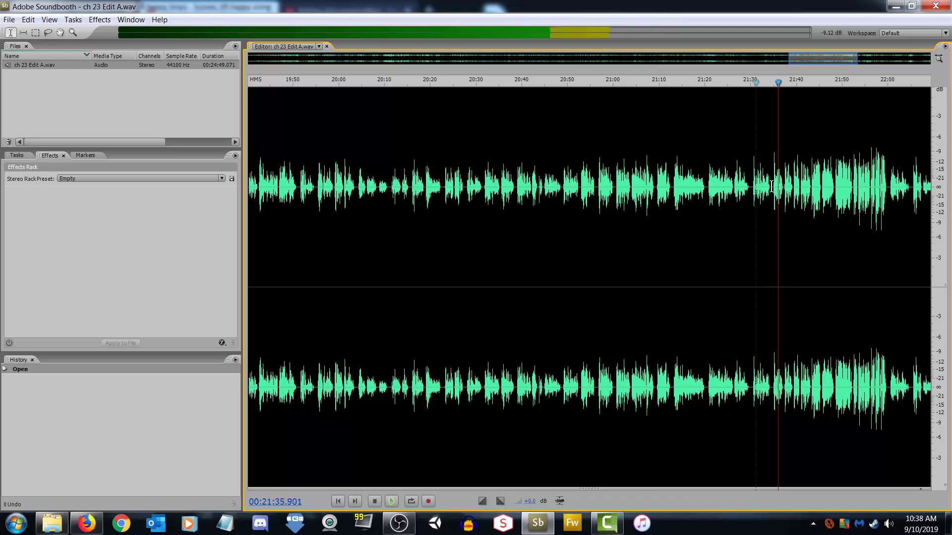
left_click_drag(772, 186, 249, 288)
key("Delete")
scroll(644, 268, "up", 3)
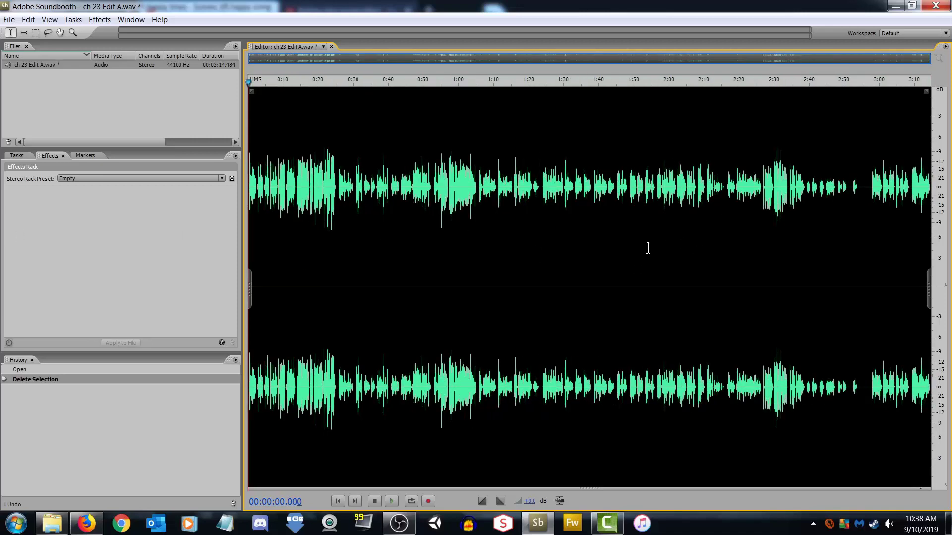
Listen from about 0:22 for the end of the passage and delete all audio after about 0:25
scroll(421, 234, "down", 3)
left_click(326, 173)
key("space")
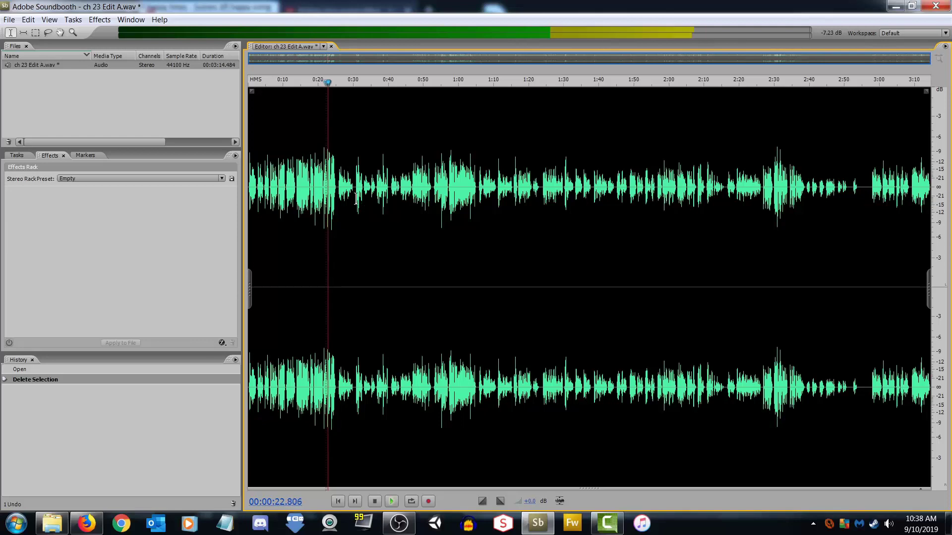
key("space")
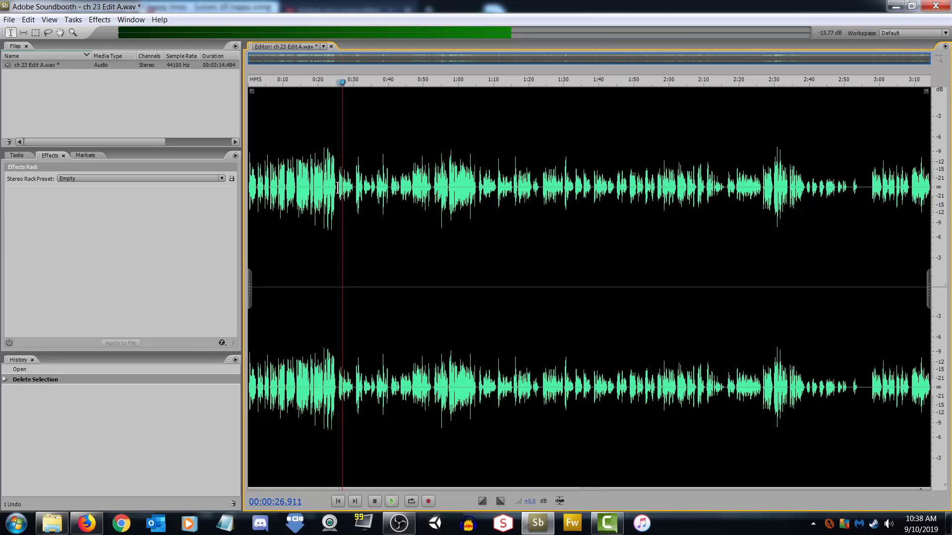
left_click_drag(337, 192, 949, 187)
key("Delete")
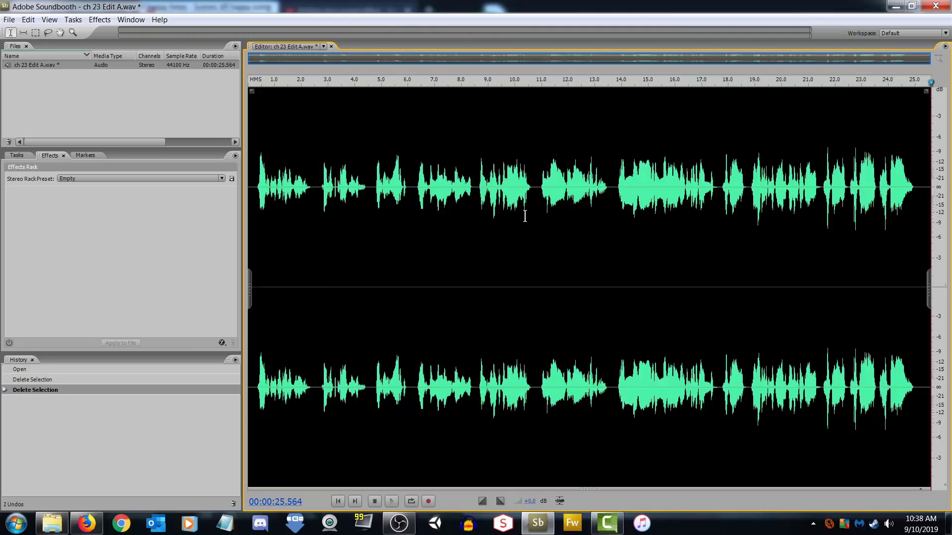
Save the trimmed passage as an uncompressed 44100 Hz, 32 Bit Float stereo WAV in Ch 7, named "ch 23 radio" plus the speaker's first name
left_click(10, 20)
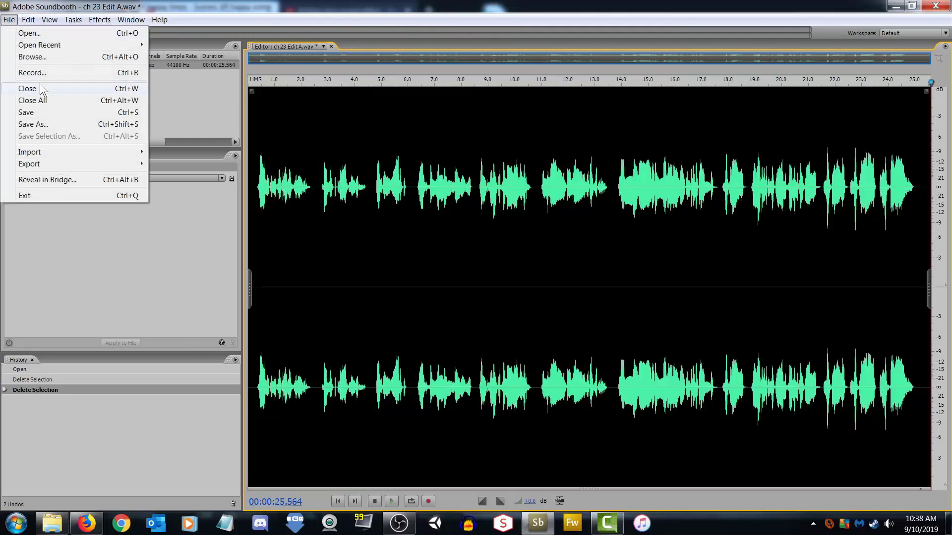
left_click(41, 120)
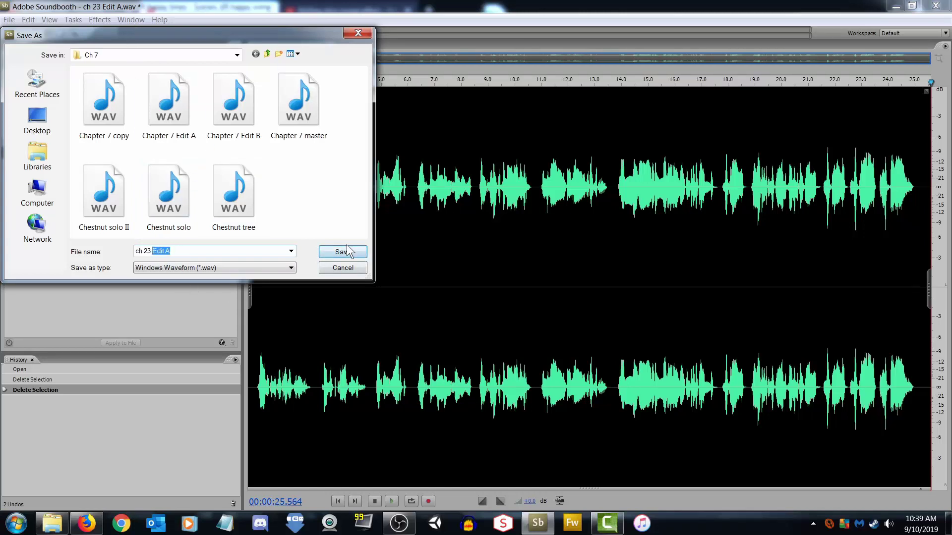
key("Return")
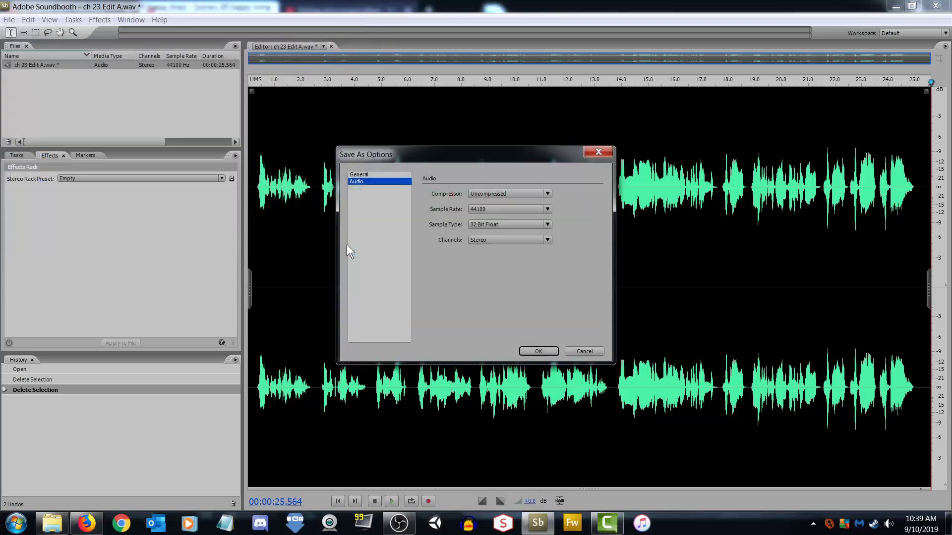
left_click(548, 350)
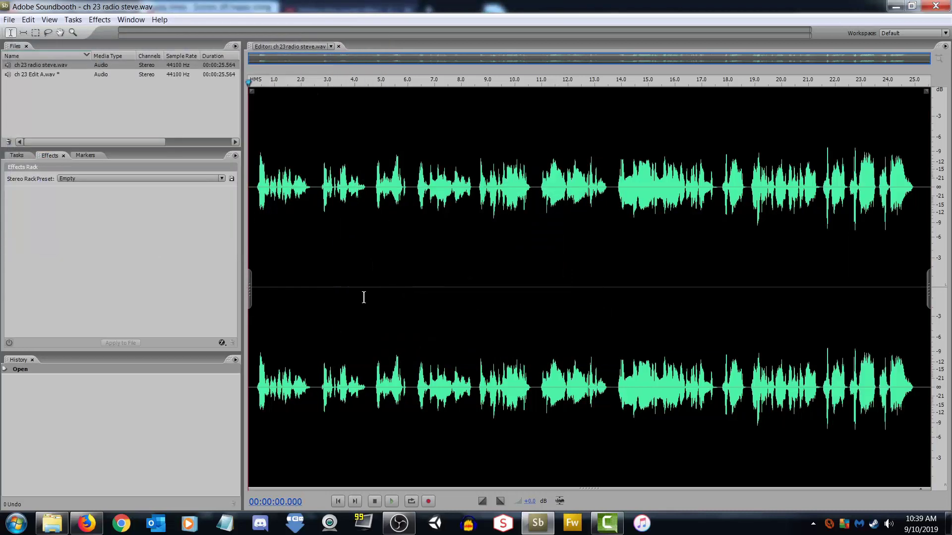
Apply the Voice: Old Time Radio rack preset to the entire radio clip, save the file and listen from about 5 seconds
left_click(382, 294)
double_click(384, 294)
left_click(164, 179)
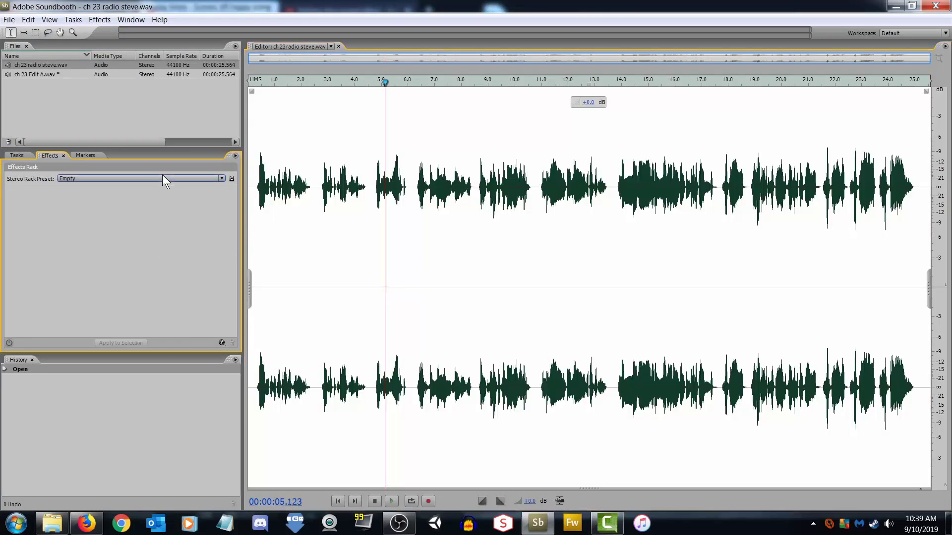
mouse_move(261, 526)
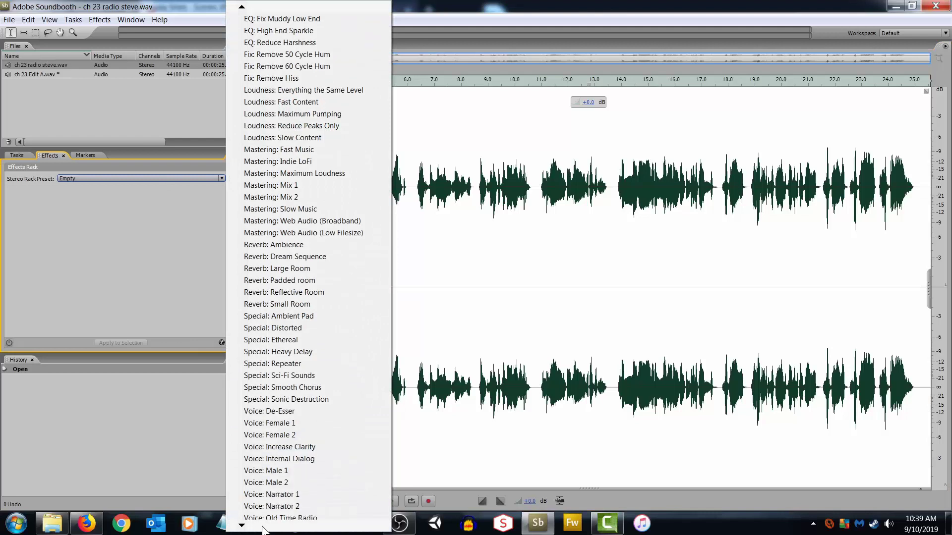
left_click(270, 477)
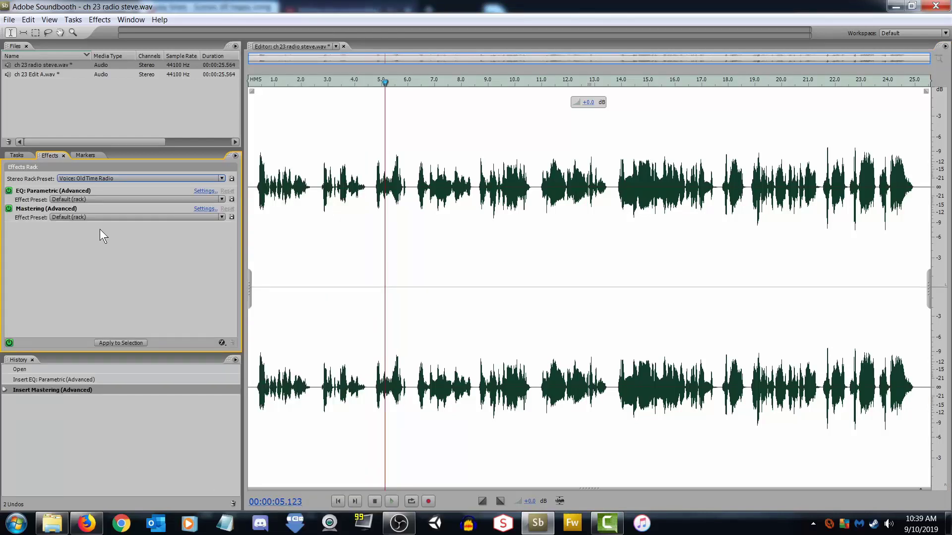
left_click(117, 342)
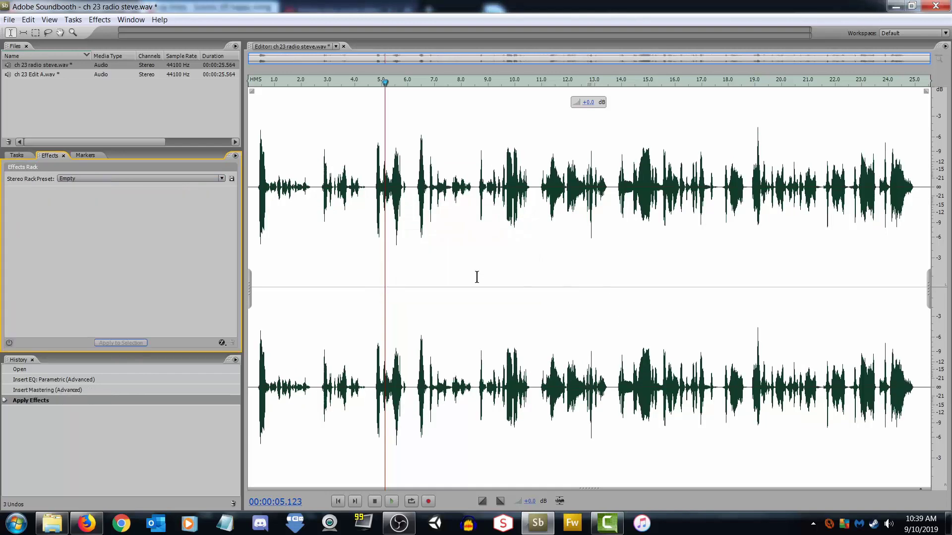
key("ctrl+s")
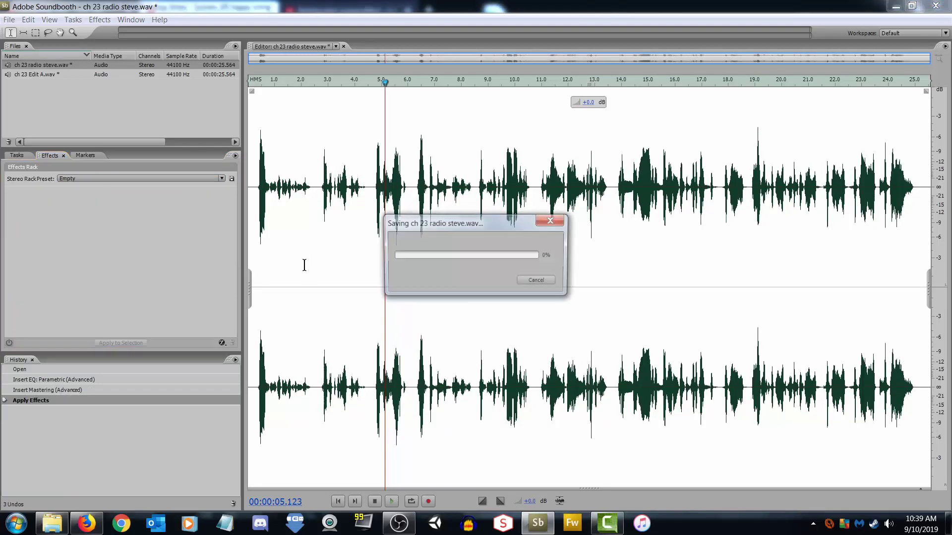
left_click(390, 501)
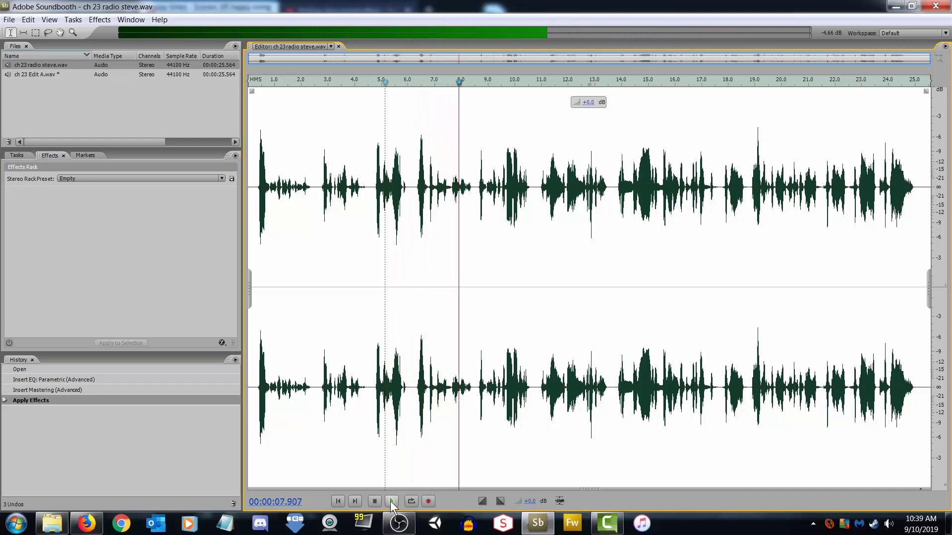
left_click(374, 501)
Switch to Camtasia Studio and open the recent project 1984 chapter 23
key("super+d")
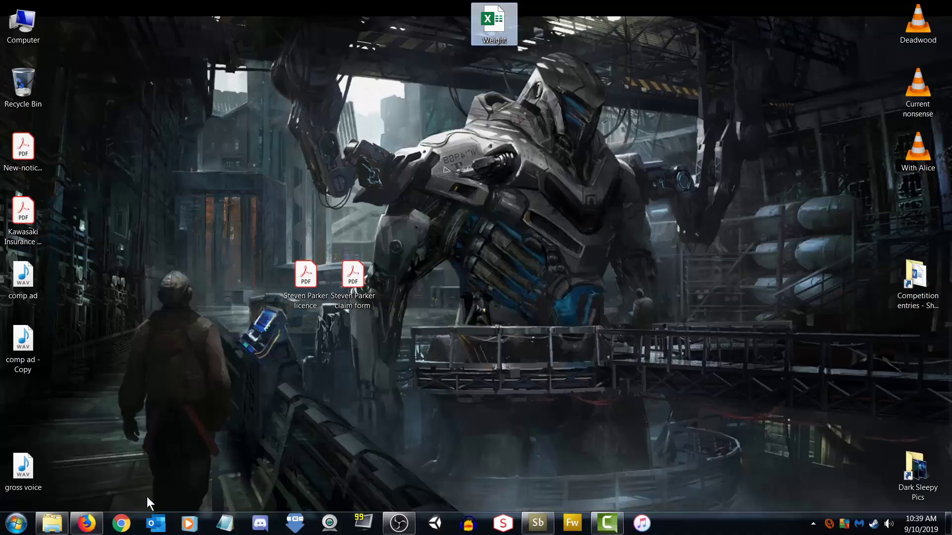
left_click(52, 523)
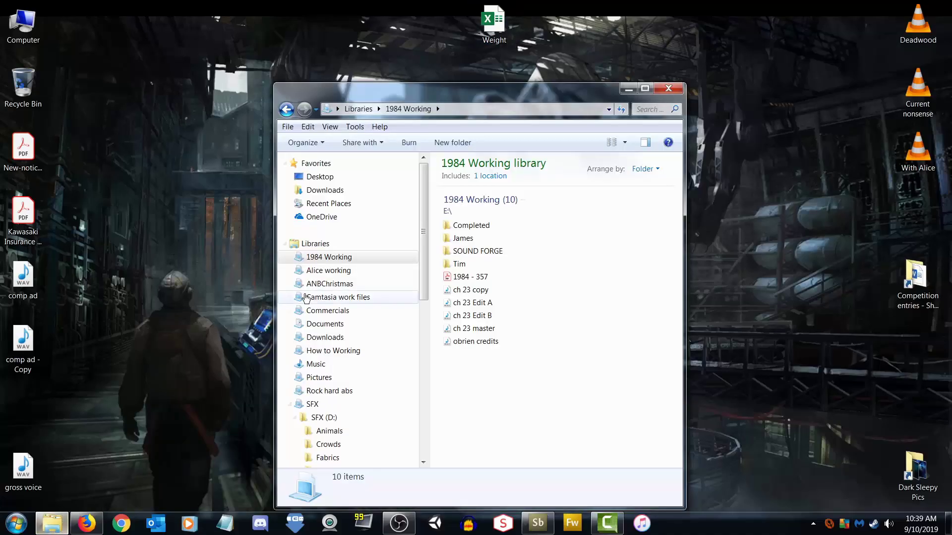
left_click(607, 523)
left_click(19, 26)
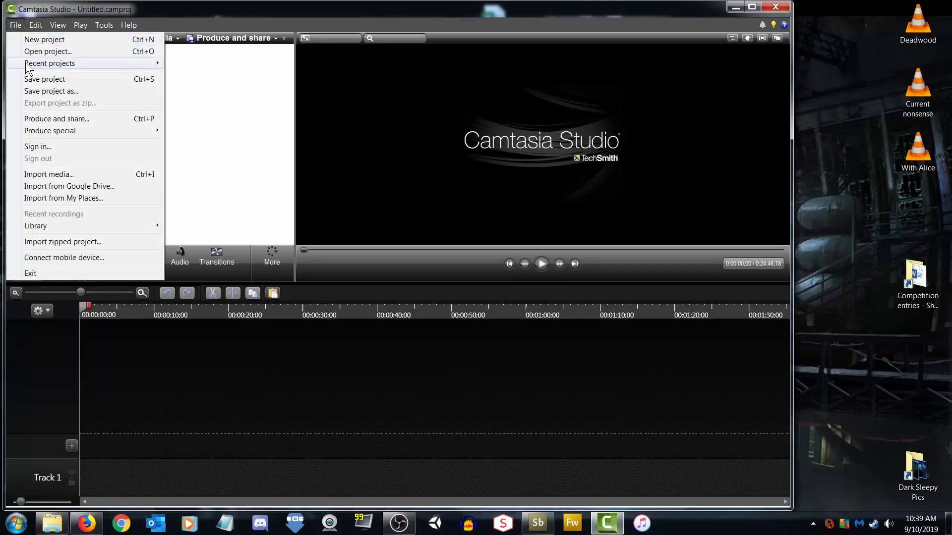
mouse_move(35, 60)
left_click(208, 63)
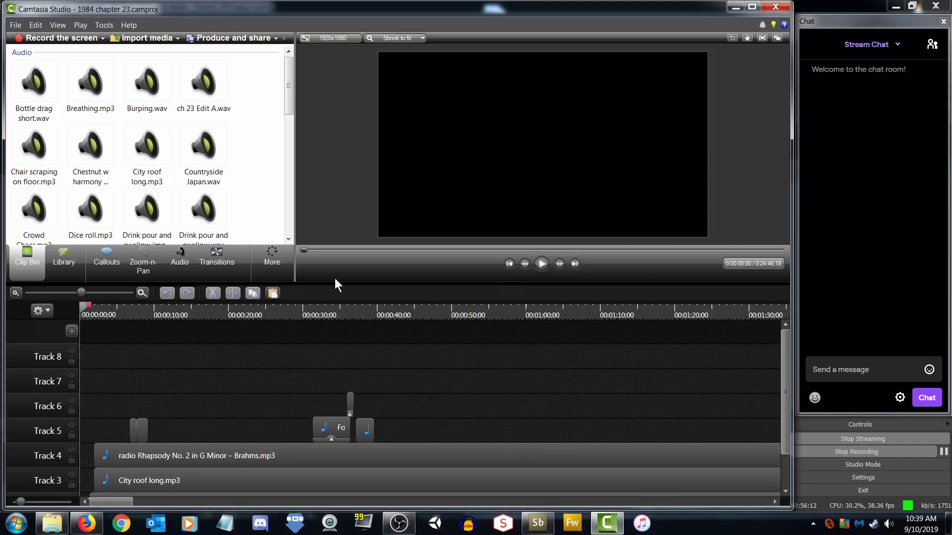
Find the start of the passage in the Track 2 narration and park the playhead at 0:21:29;03
left_click_drag(303, 248, 704, 260)
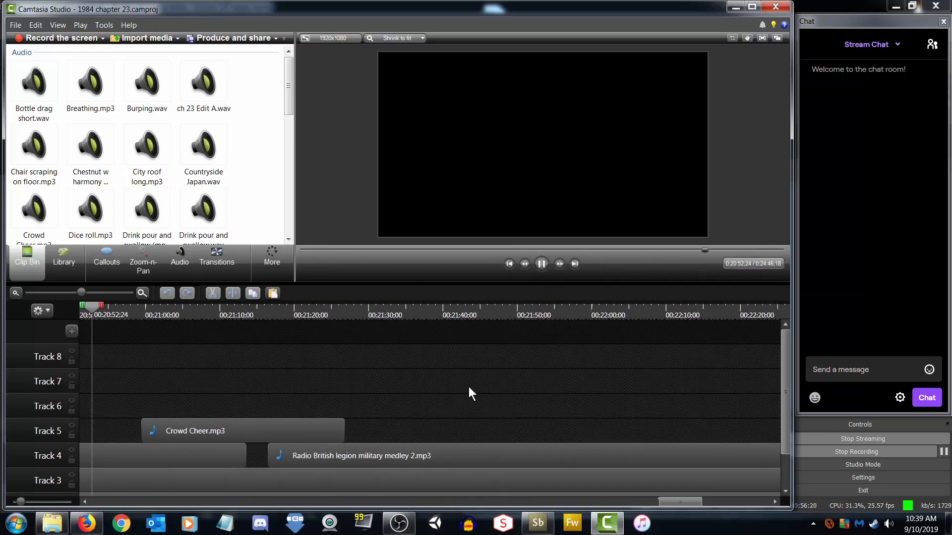
left_click_drag(358, 313, 417, 314)
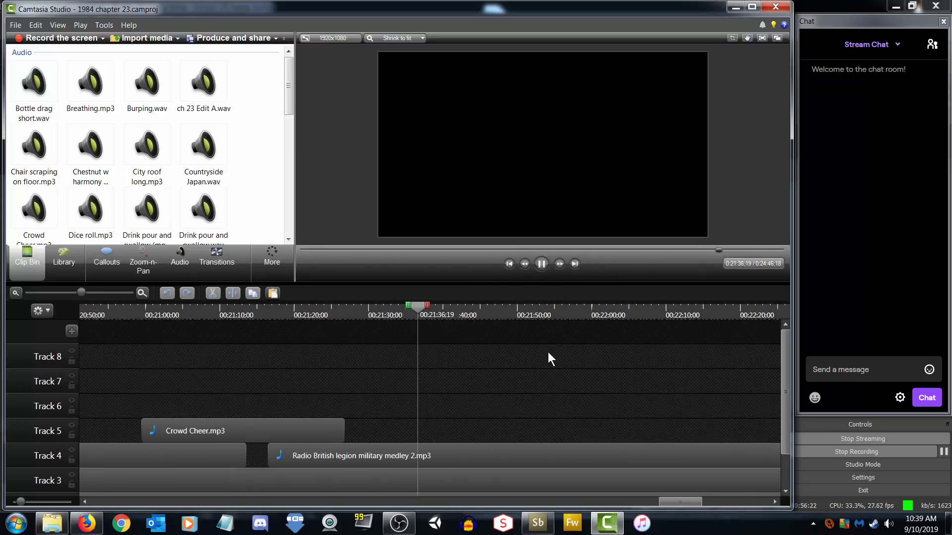
left_click_drag(781, 374, 781, 437)
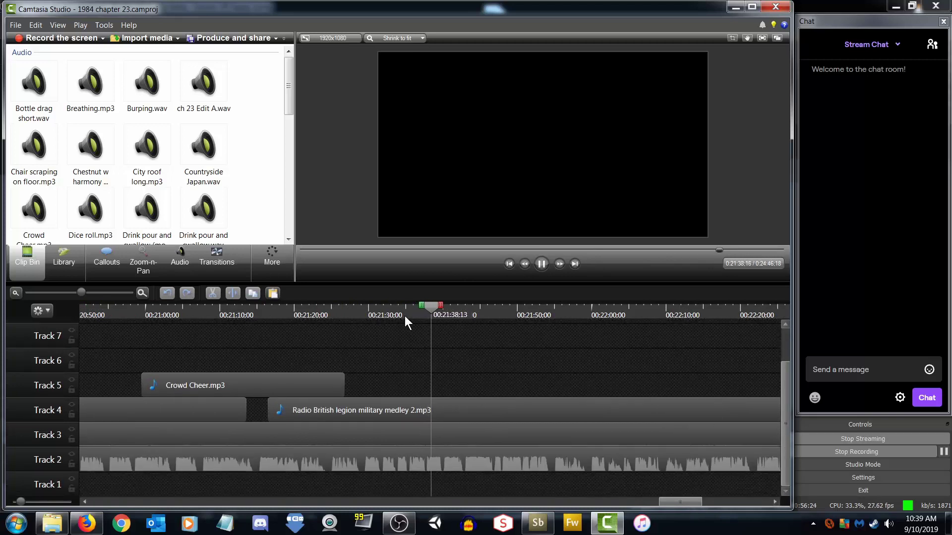
left_click_drag(404, 316, 348, 313)
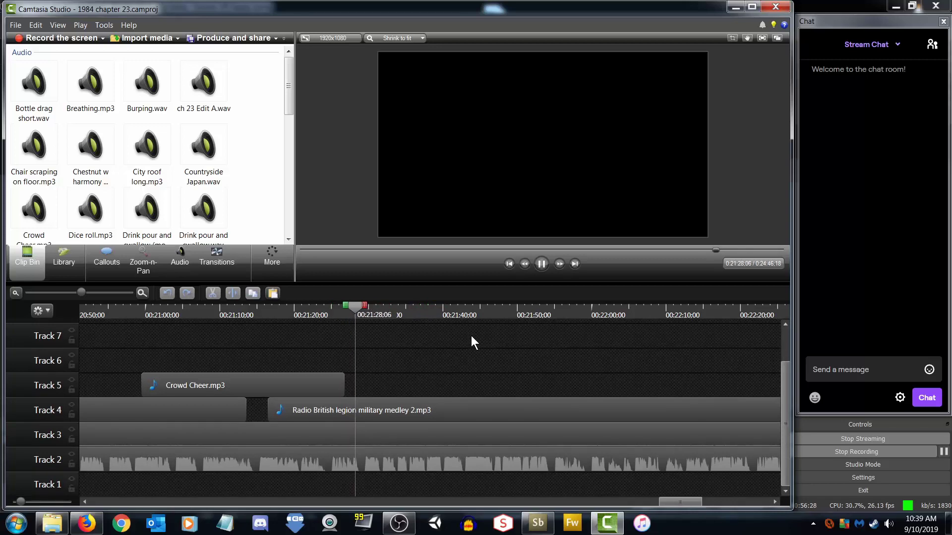
key("space")
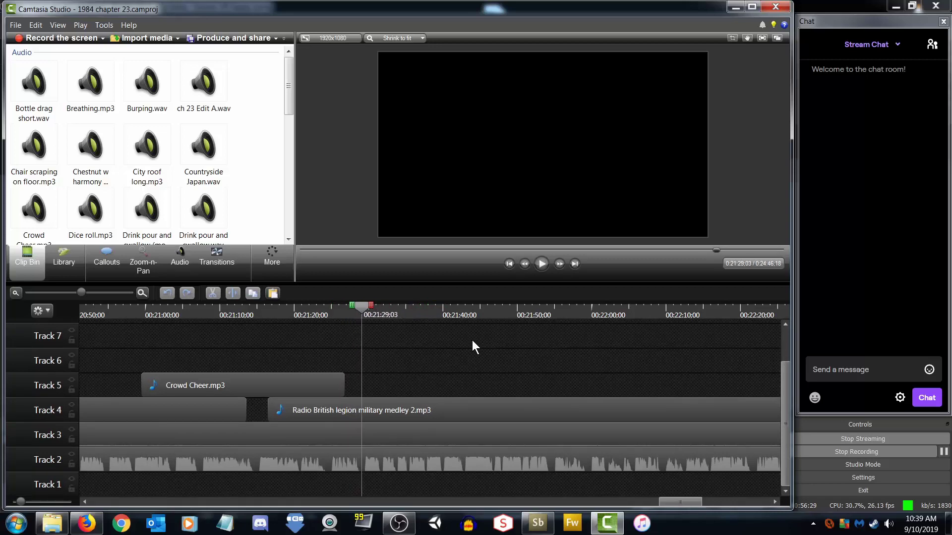
Check in Adobe Soundbooth which folder the ch 23 radio clip was saved in
left_click(42, 529)
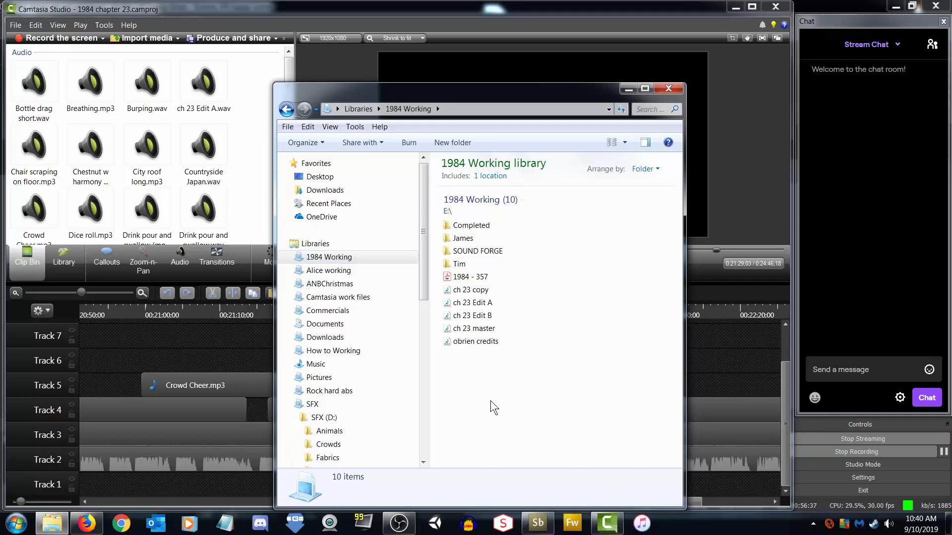
left_click(541, 528)
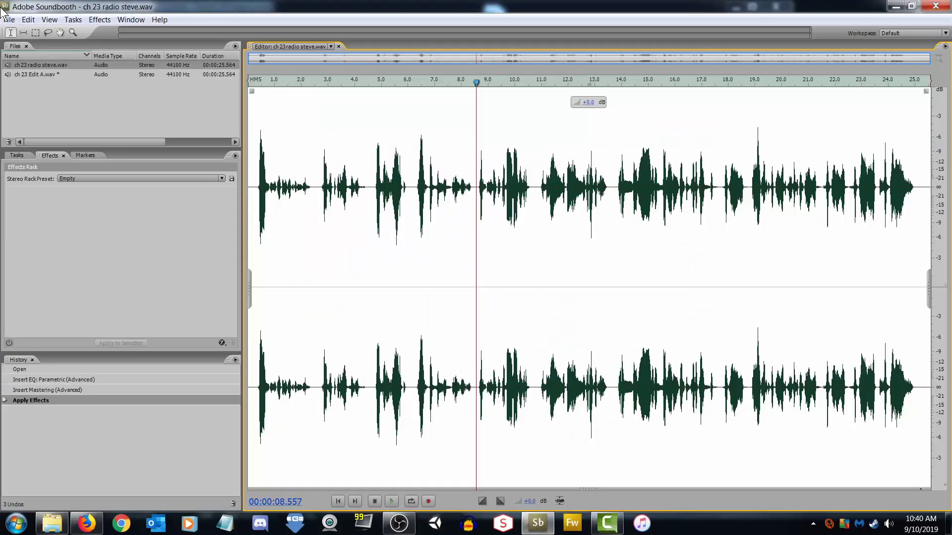
left_click(9, 19)
left_click(33, 124)
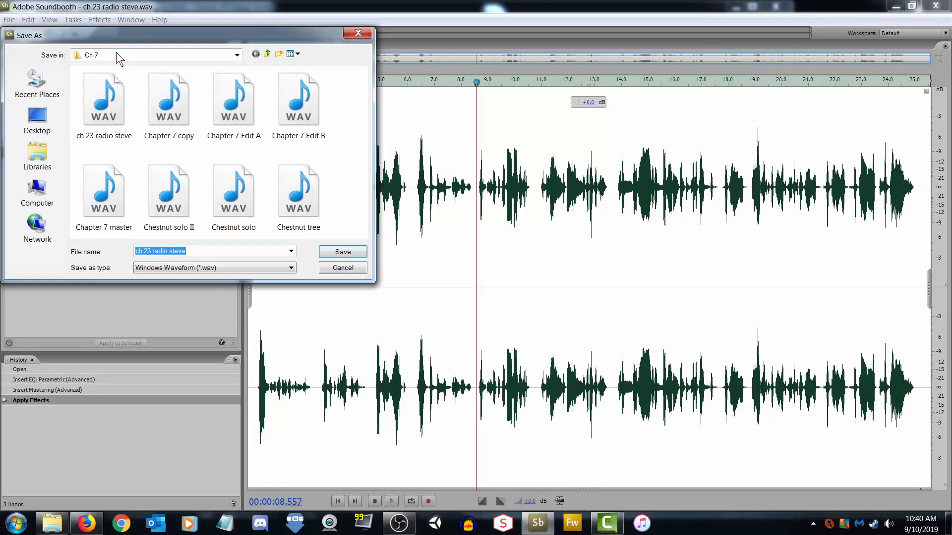
left_click(356, 33)
Transfer the ch 23 radio clip from the Completed > Ch 7 folder into the 1984 Working library
left_click(52, 523)
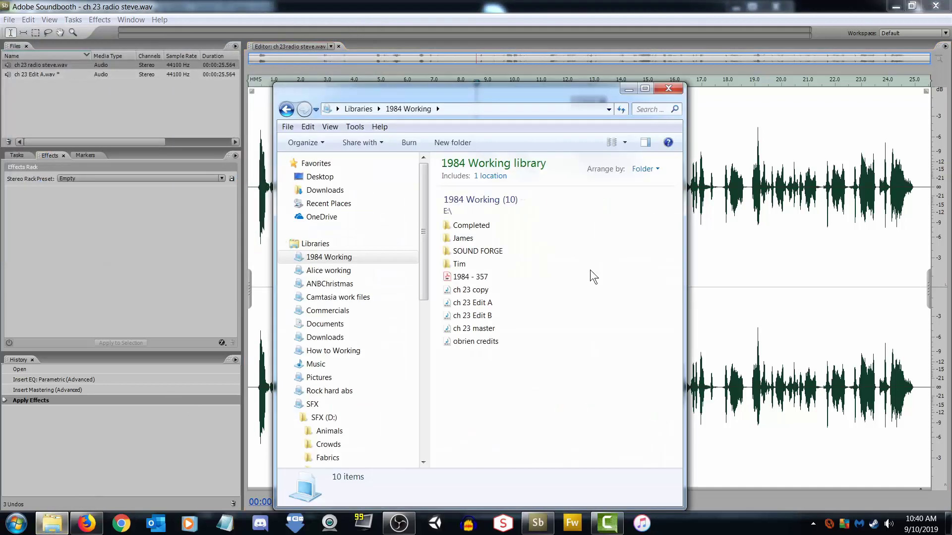
double_click(468, 226)
double_click(459, 270)
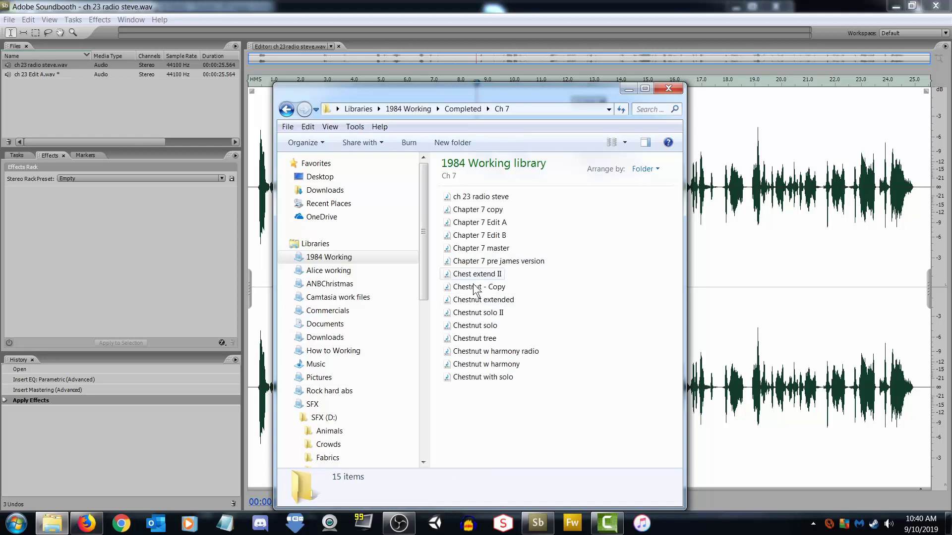
left_click(481, 197)
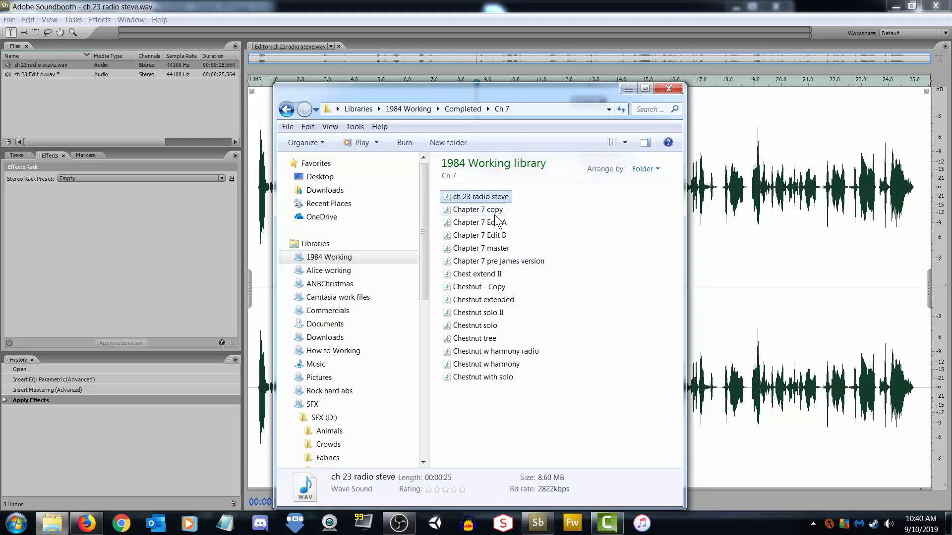
left_click(287, 109)
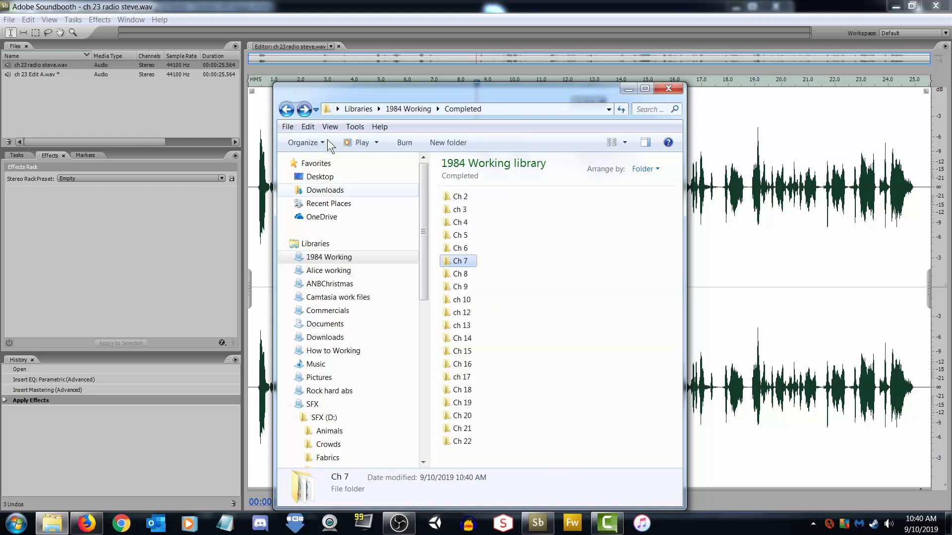
left_click(287, 110)
key("ctrl+v")
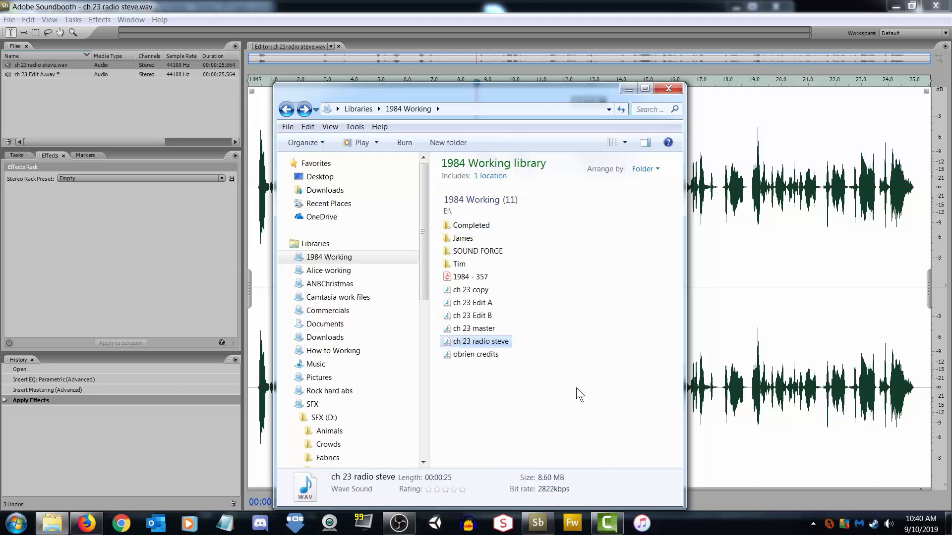
Import the ch 23 radio clip from the 1984 Working library into the Camtasia Studio project's Clip Bin
left_click_drag(478, 340, 259, 154)
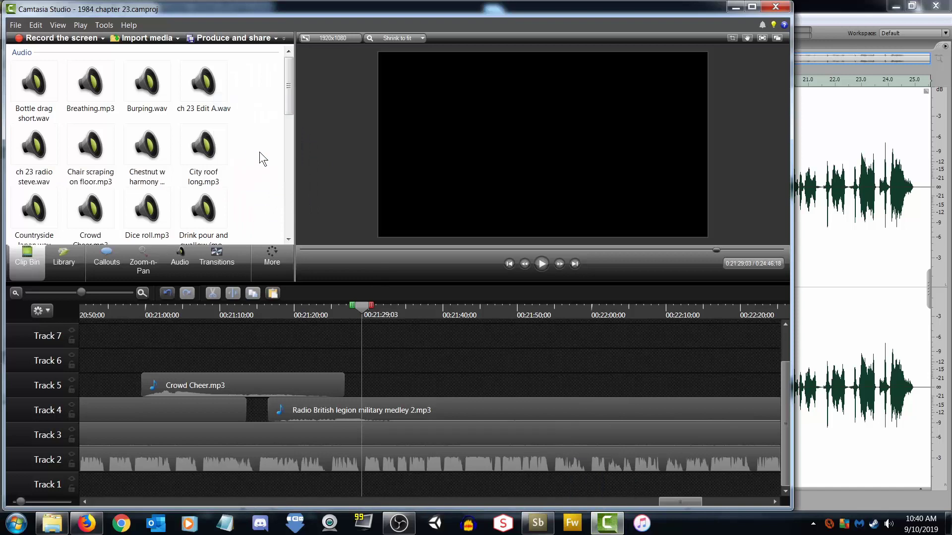
left_click_drag(291, 88, 293, 189)
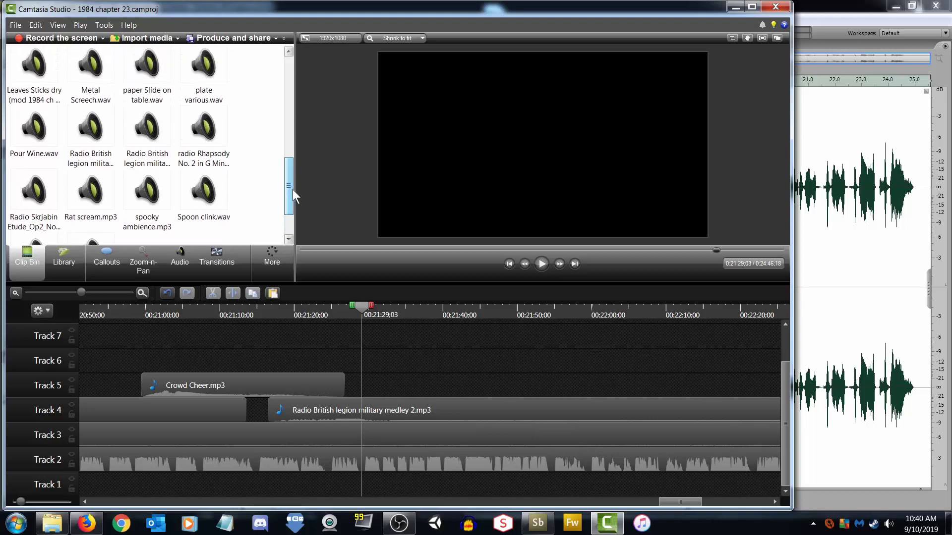
left_click(52, 524)
left_click(51, 525)
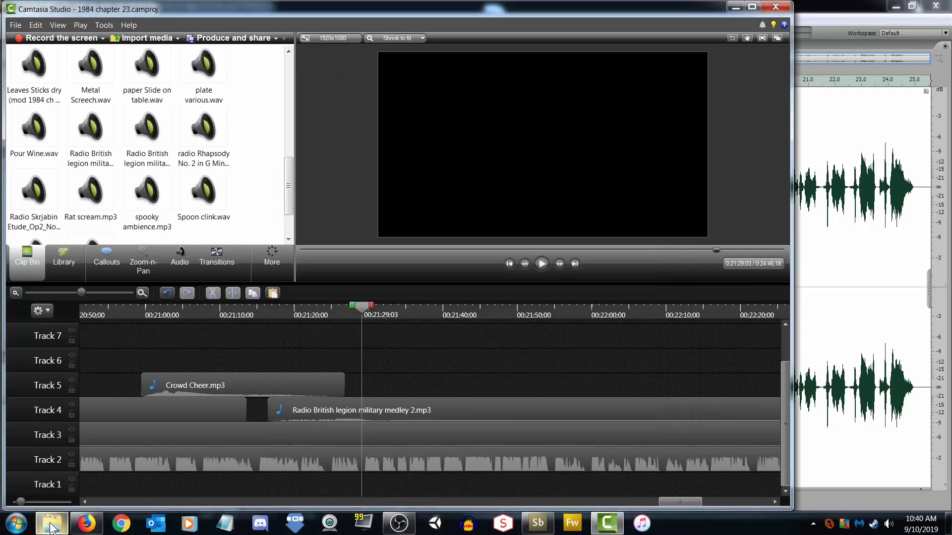
left_click_drag(291, 185, 294, 73)
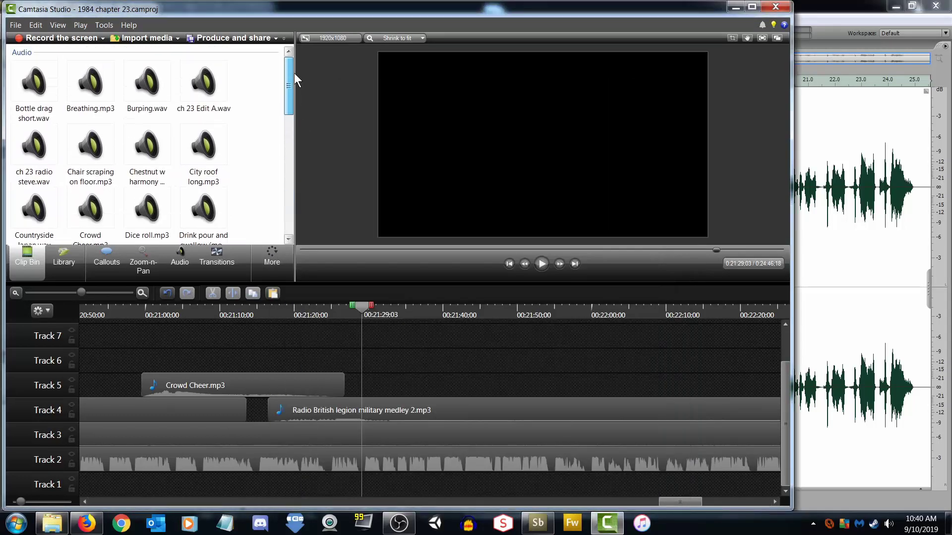
Place the ch 23 radio clip on Track 5 after Crowd Cheer.mp3, with its start aligned to the playhead at 0:21:29;03
left_click(36, 157)
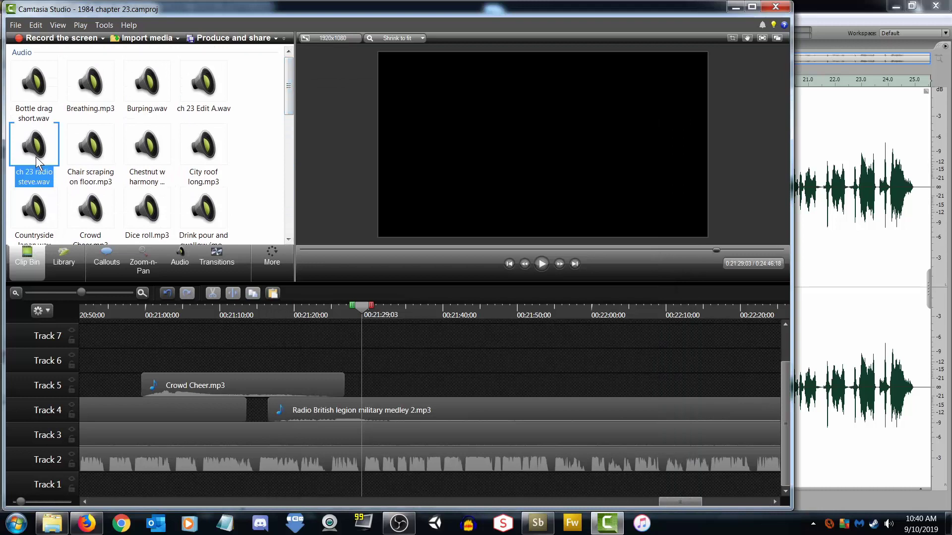
left_click_drag(379, 382, 427, 386)
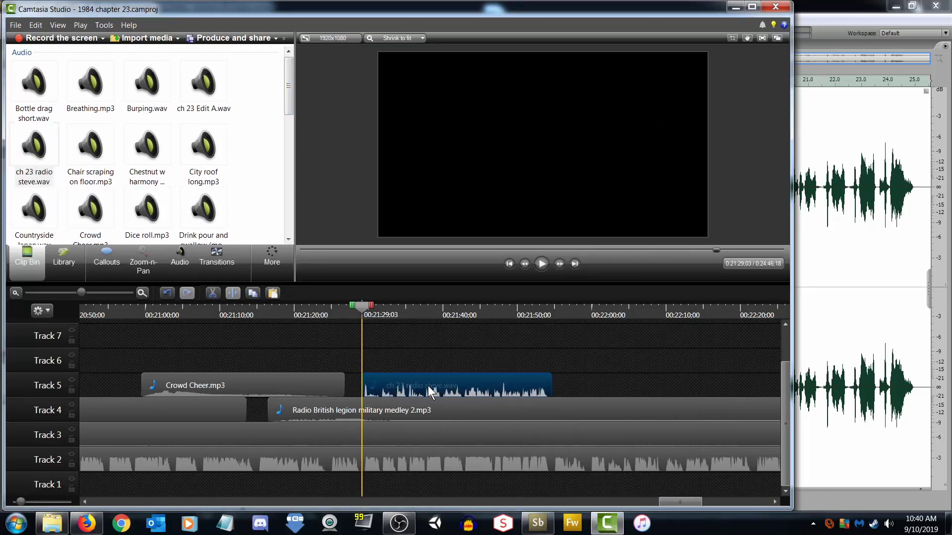
left_click_drag(82, 291, 103, 293)
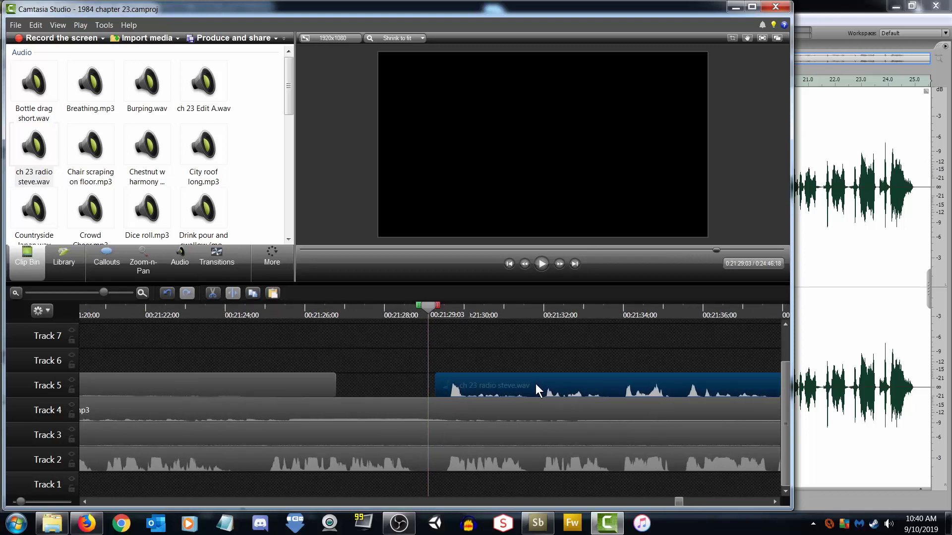
left_click_drag(535, 383, 534, 384)
Split the ch 23 Edit A.wav narration on Track 2 at 0:21:29;03 and at the radio clip's end, 0:21:54;20
left_click(477, 455)
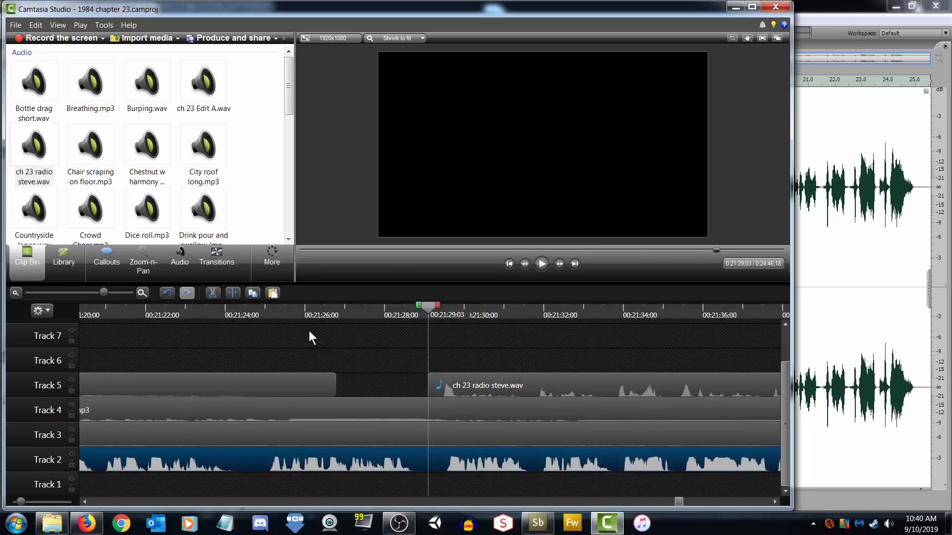
left_click(232, 293)
left_click_drag(112, 293, 93, 290)
left_click_drag(679, 502, 690, 502)
left_click(456, 308)
left_click_drag(460, 307, 472, 308)
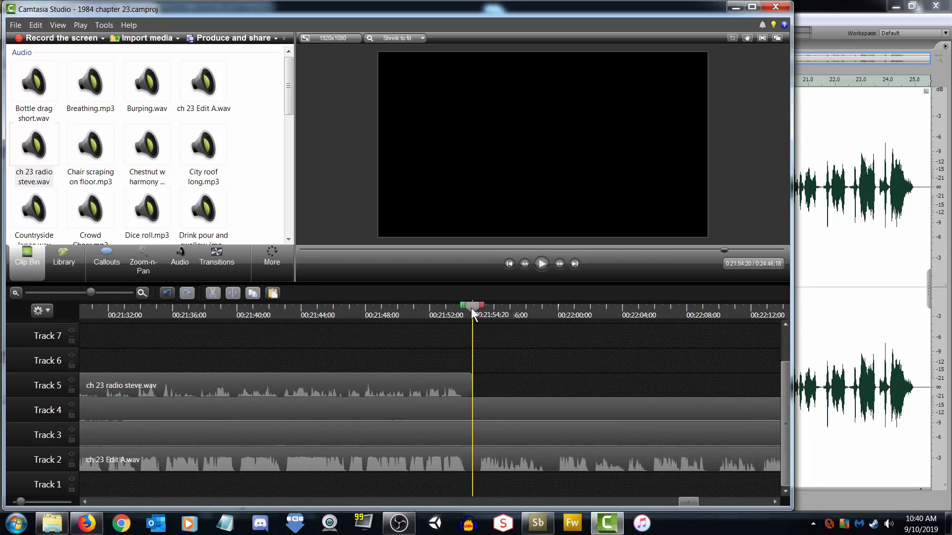
left_click(445, 454)
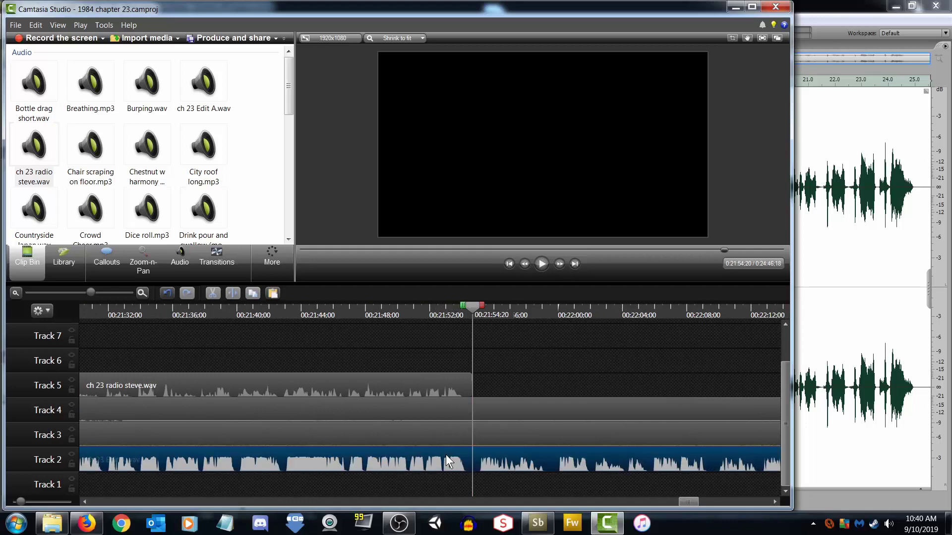
left_click(231, 295)
Enable volume leveling with medium variation on the Track 5 radio clip and raise its volume one increment
left_click(180, 258)
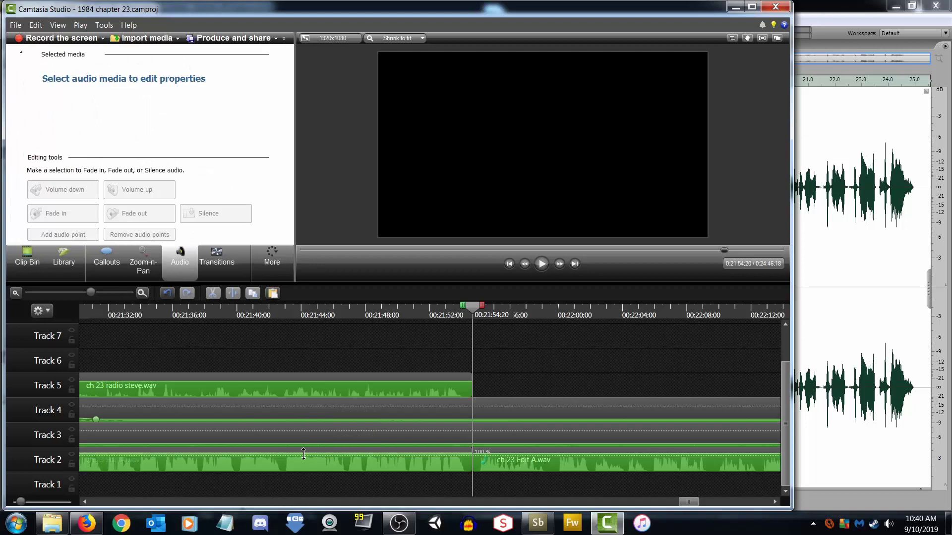
left_click(314, 391)
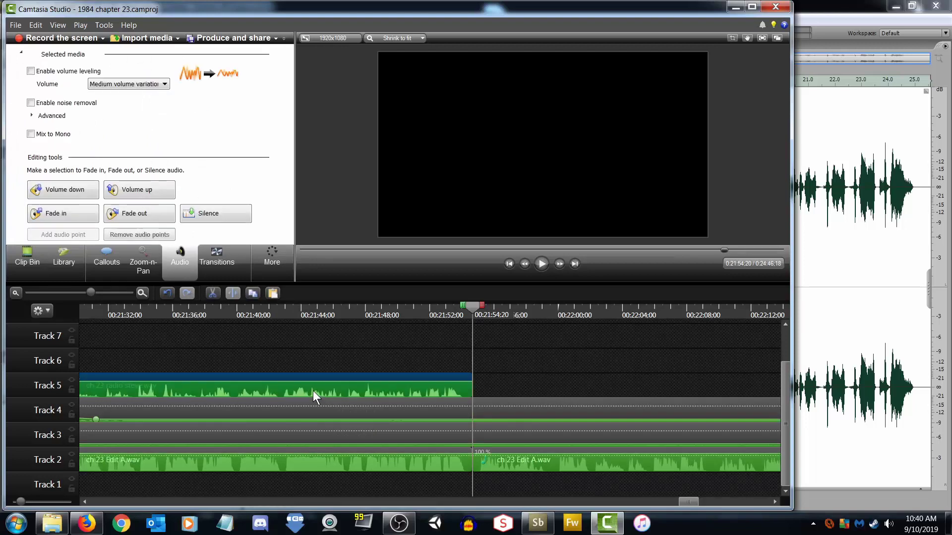
left_click(31, 71)
left_click(156, 191)
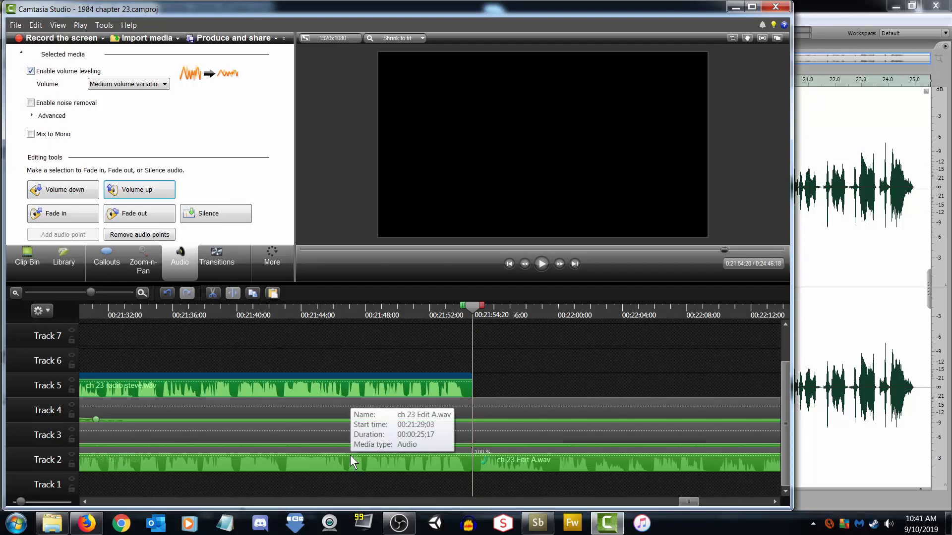
Mute the Track 2 narration segment beneath the radio clip and play back the transition into the radio voice
left_click_drag(350, 455, 350, 475)
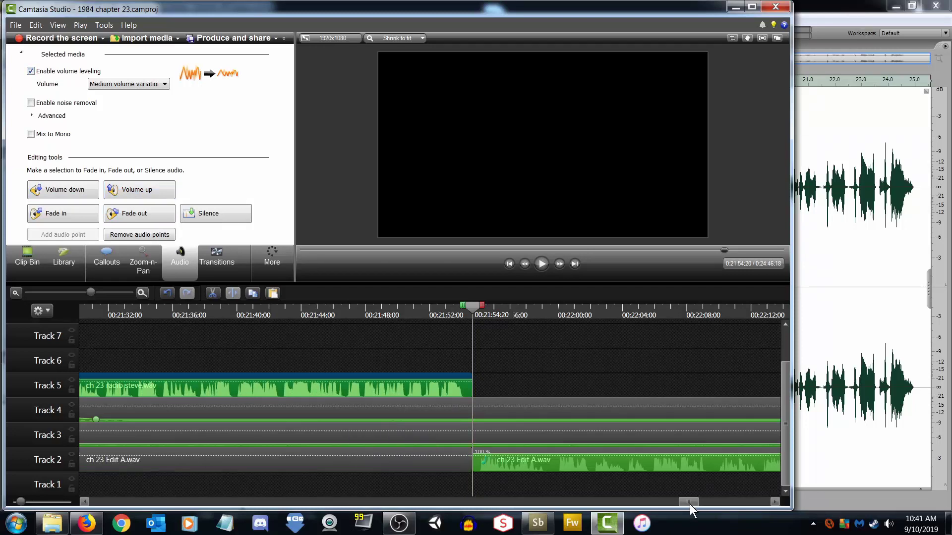
left_click_drag(689, 504, 682, 506)
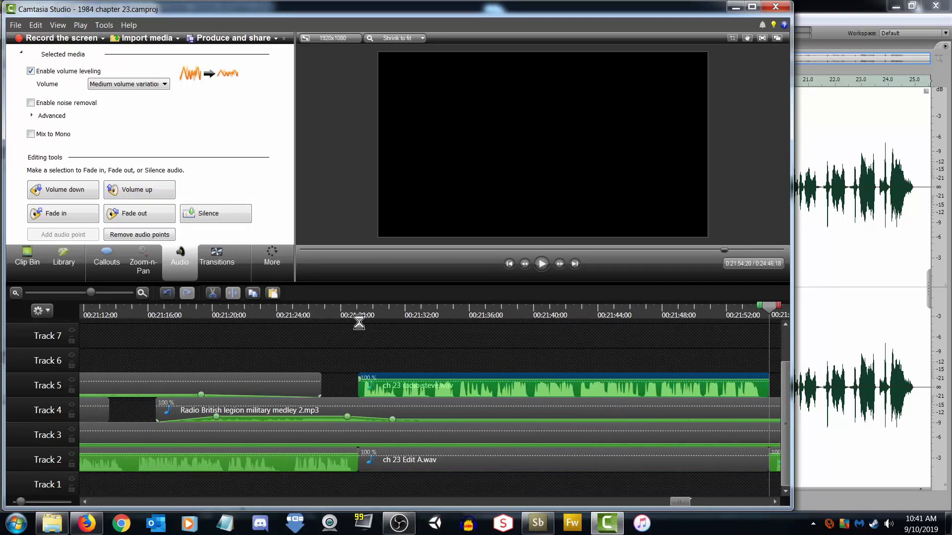
left_click(318, 309)
left_click(544, 264)
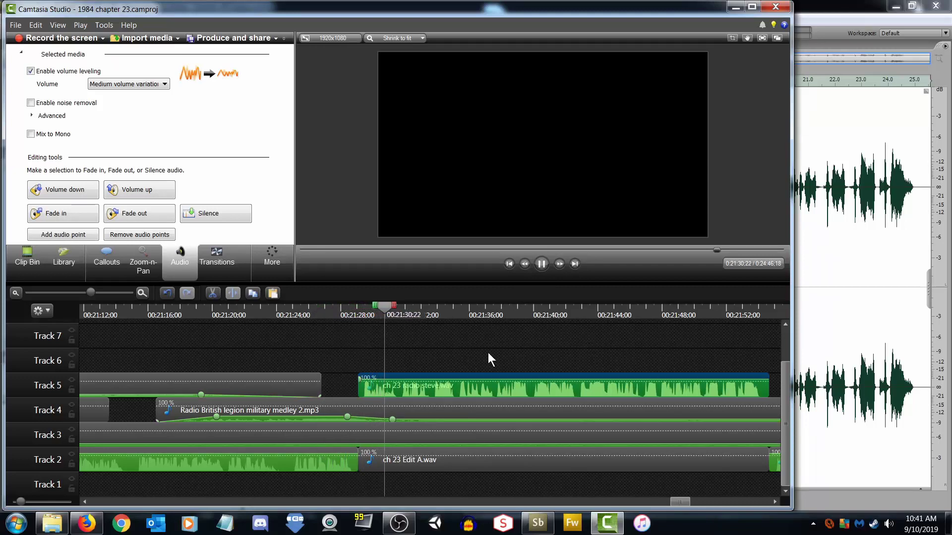
key("space")
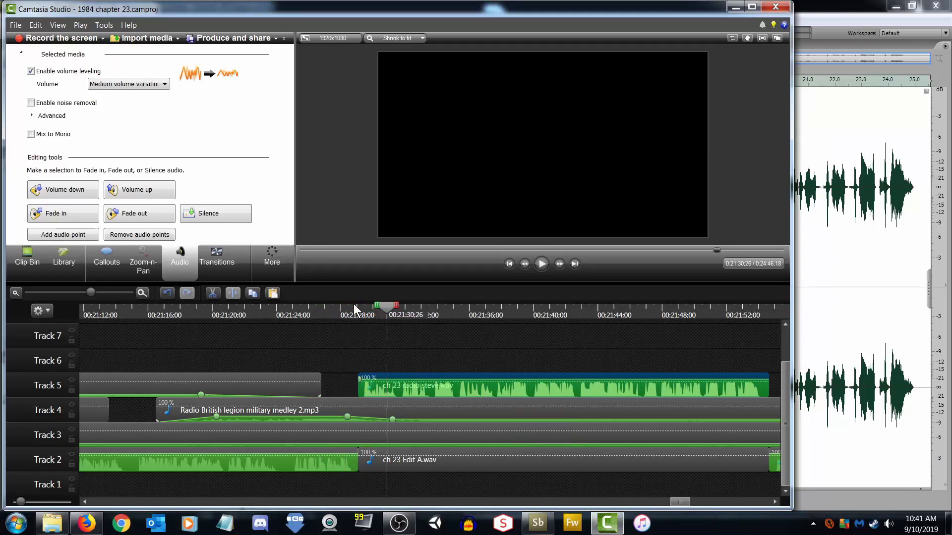
left_click(340, 307)
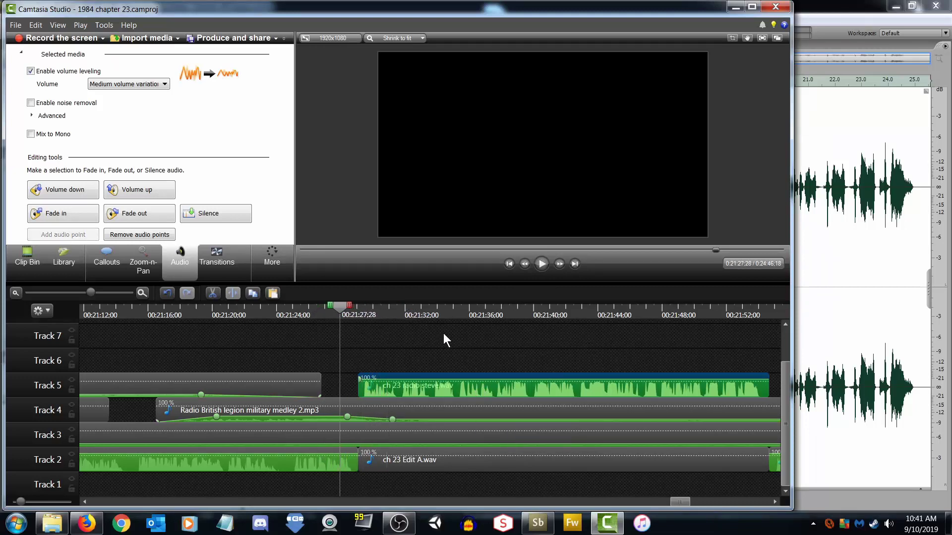
left_click(542, 264)
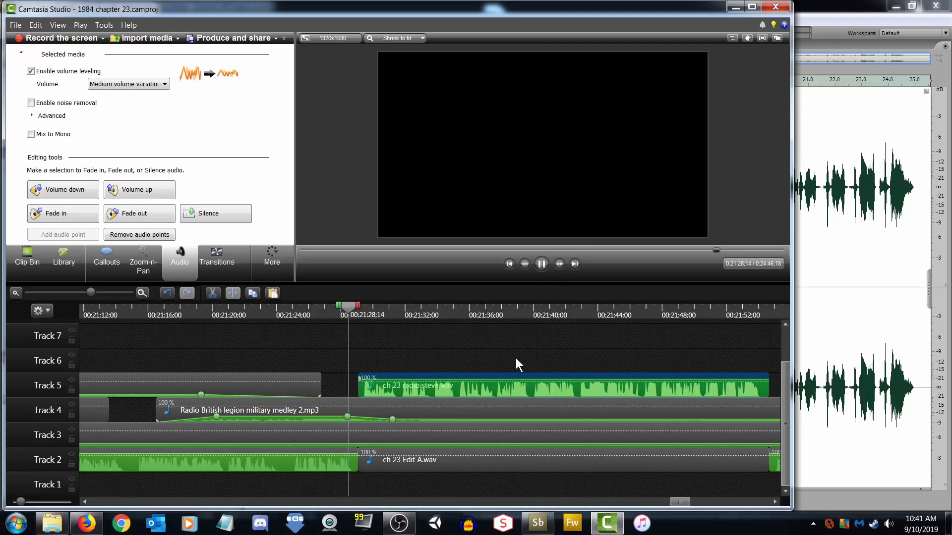
key("space")
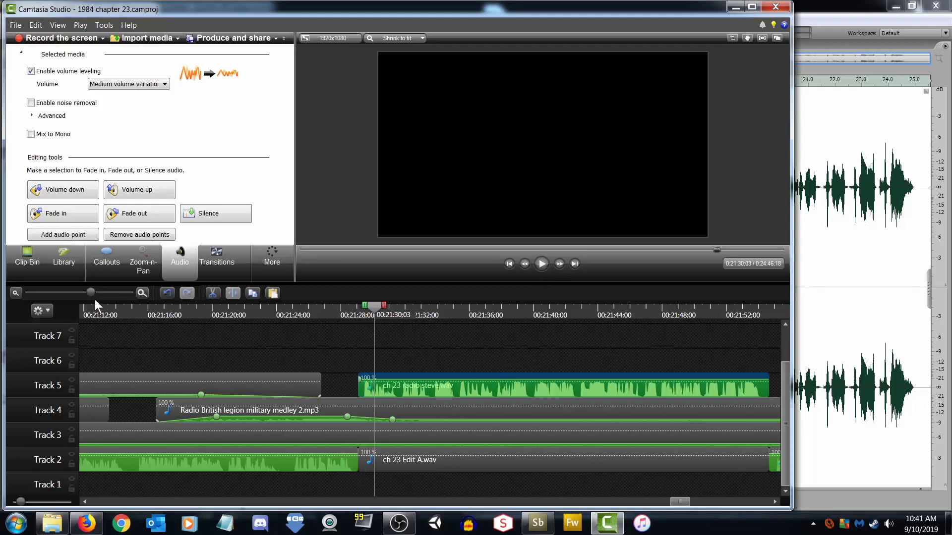
Shift the Track 5 radio clip about half a second earlier and play back its opening
left_click_drag(90, 293, 107, 293)
left_click_drag(450, 388, 424, 389)
left_click(309, 308)
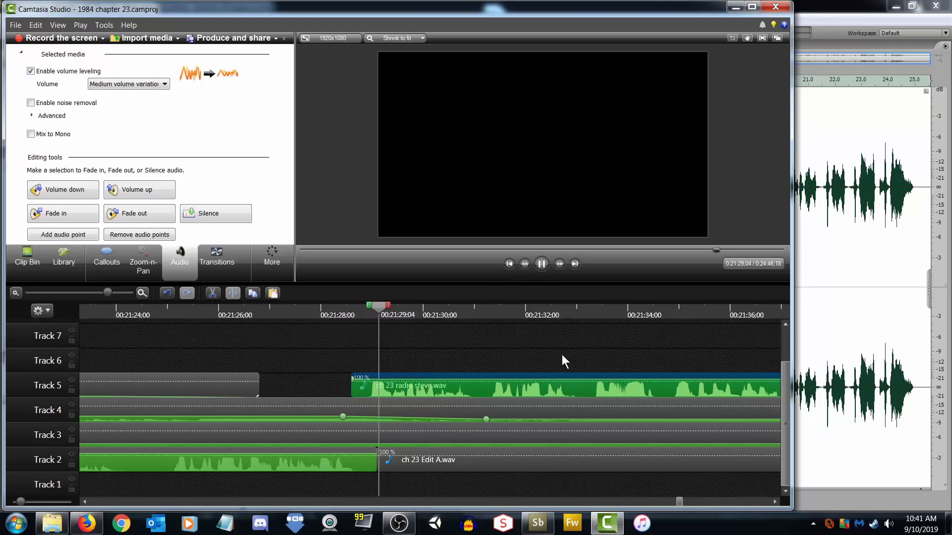
left_click_drag(107, 293, 93, 292)
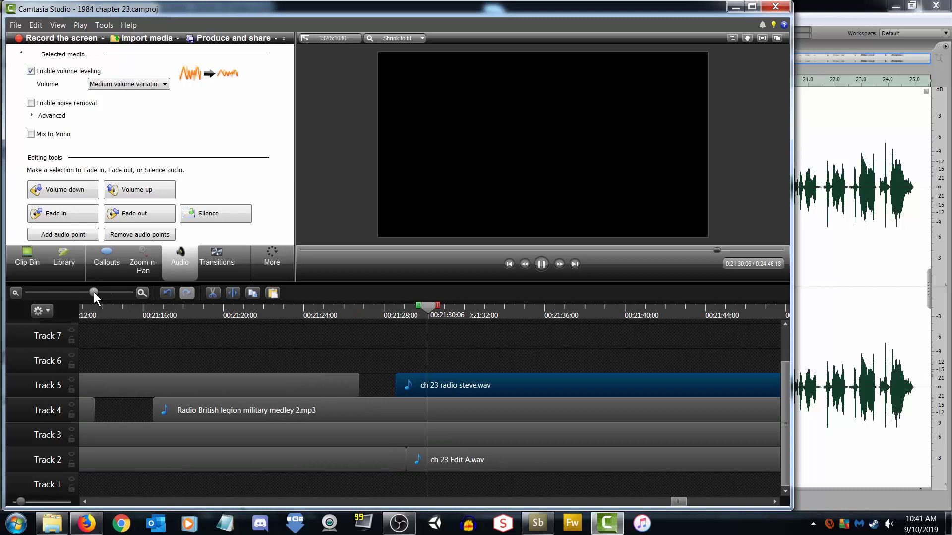
left_click(570, 361)
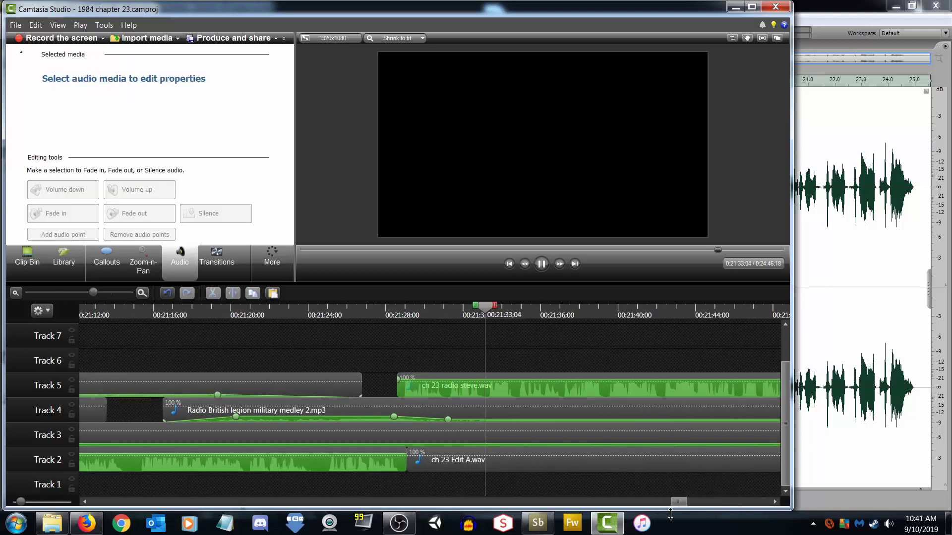
left_click_drag(681, 503, 686, 503)
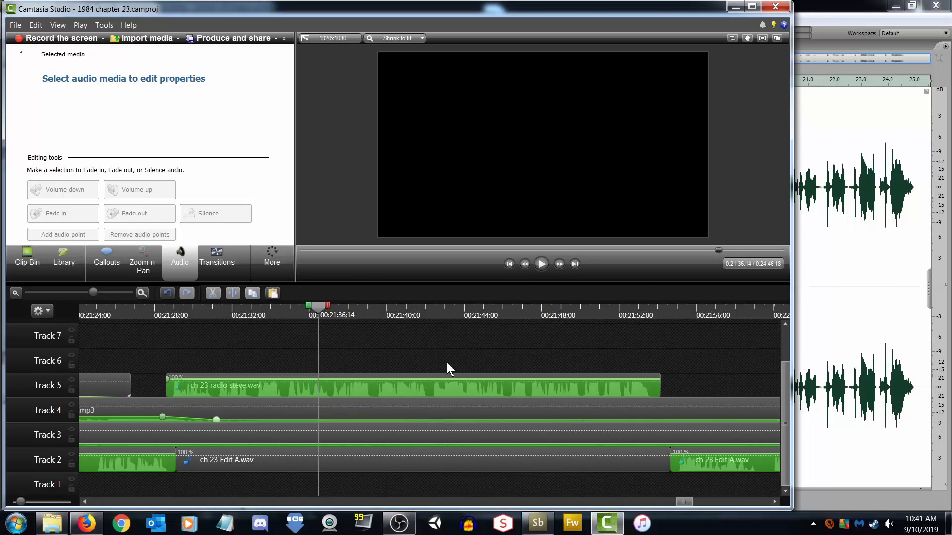
left_click(541, 264)
left_click(541, 264)
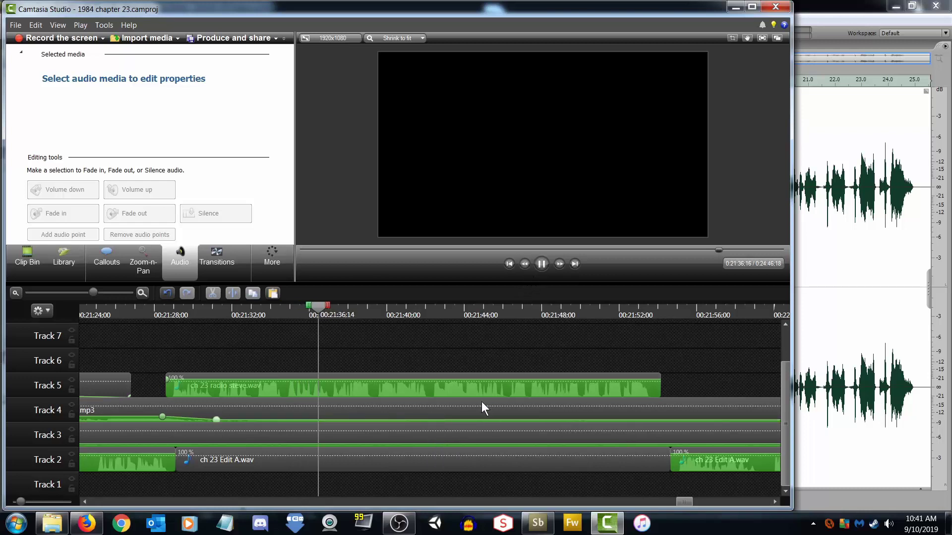
Raise the radio clip's volume one more increment and listen through to its closing part
left_click(457, 394)
left_click(132, 191)
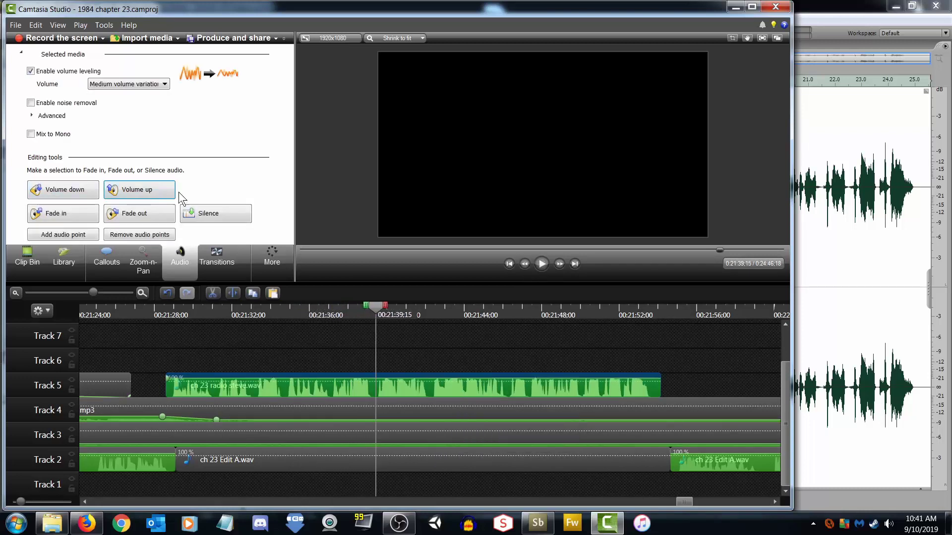
left_click(555, 343)
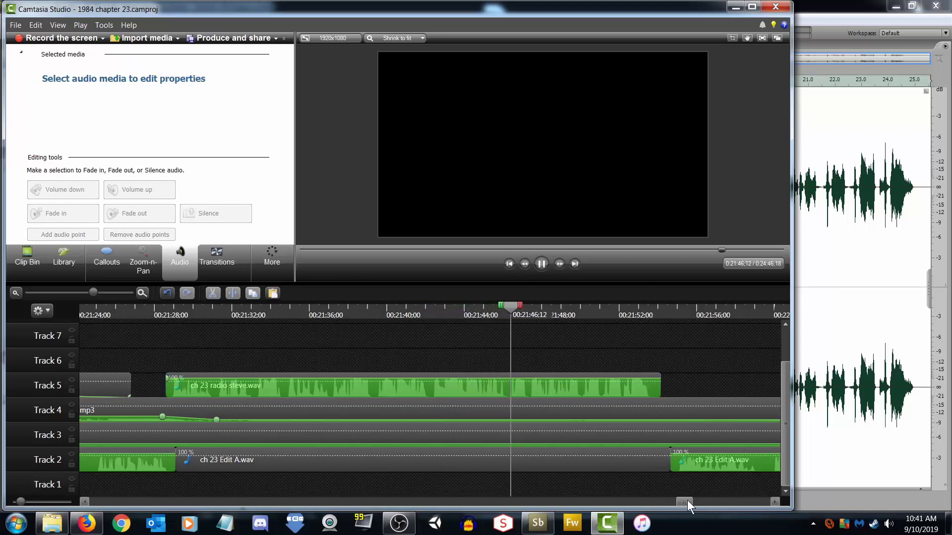
left_click_drag(687, 501, 691, 500)
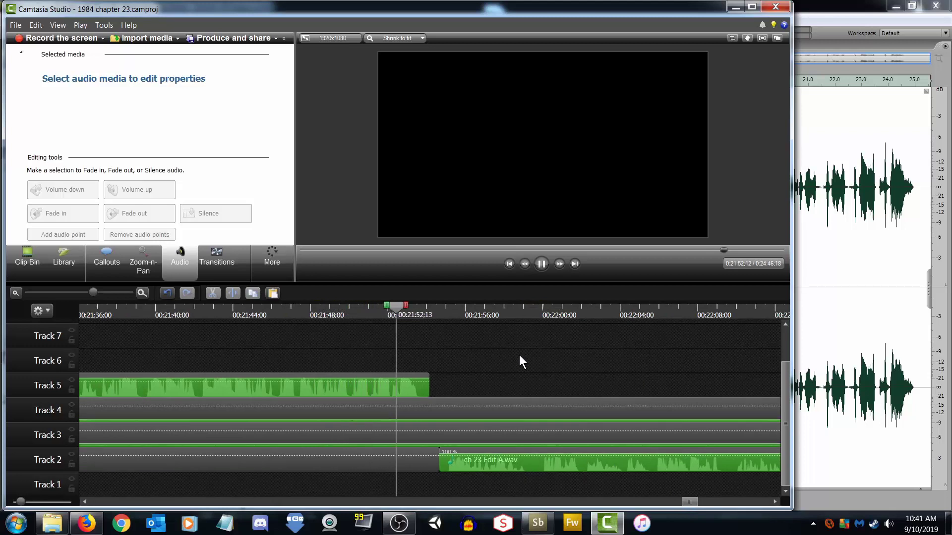
Trim the muted narration segment's end to 0:21:53;25, move the following narration up against it, and play back the join
key("space")
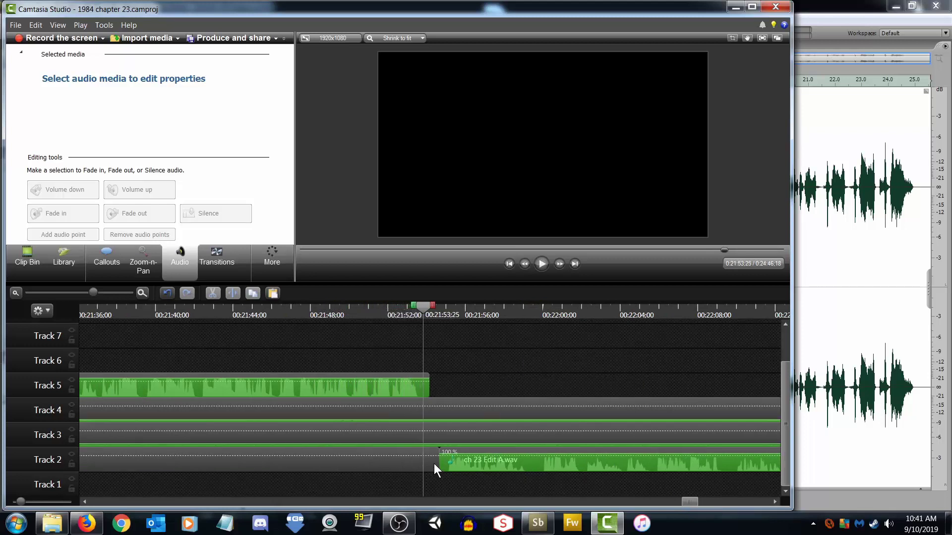
left_click_drag(438, 463, 424, 465)
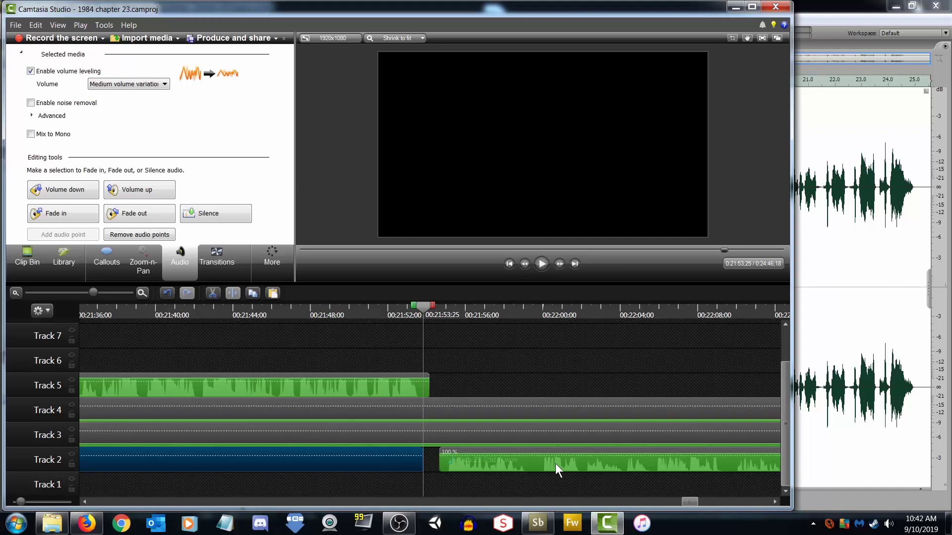
left_click_drag(555, 463, 540, 463)
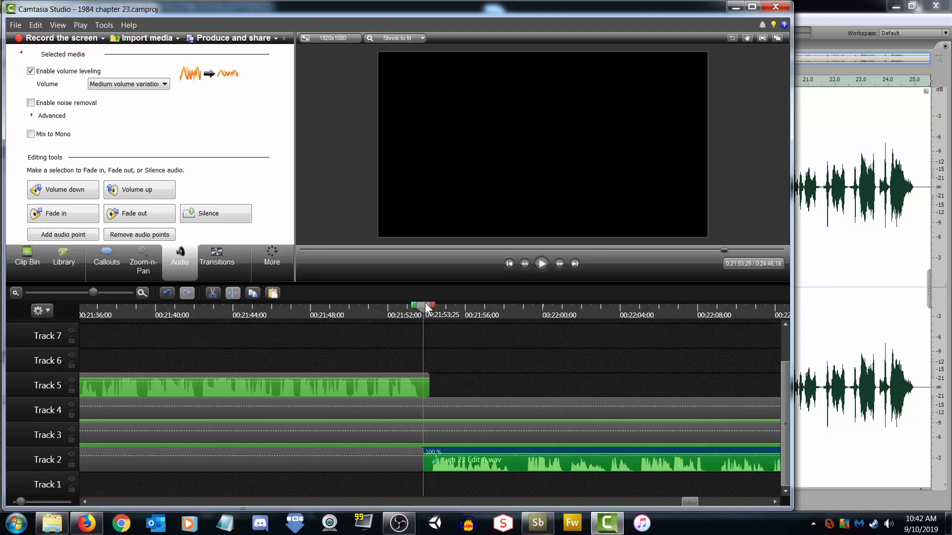
left_click_drag(425, 303, 360, 313)
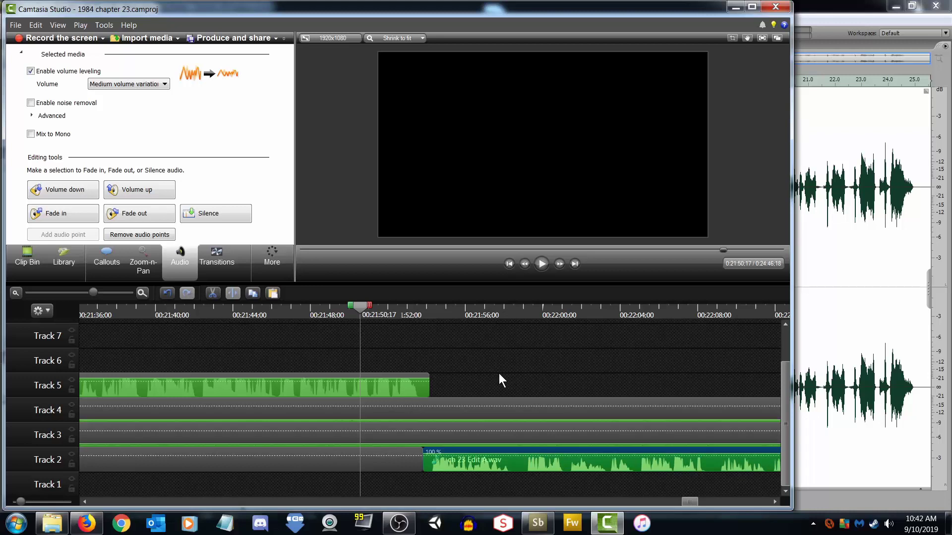
left_click(540, 264)
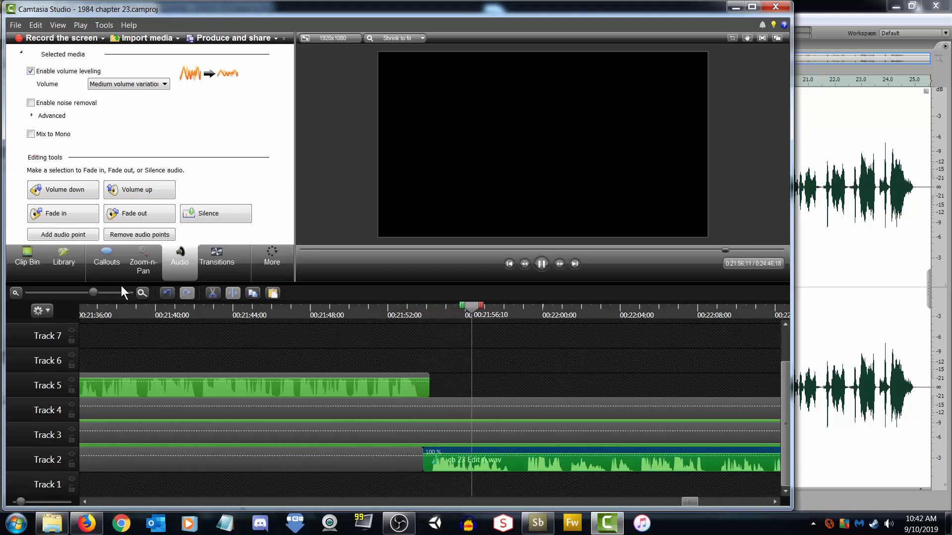
Listen on through the narration after the radio passage, checking its balance against the Radio British legion military medley 2.mp3 background
left_click_drag(91, 292, 88, 294)
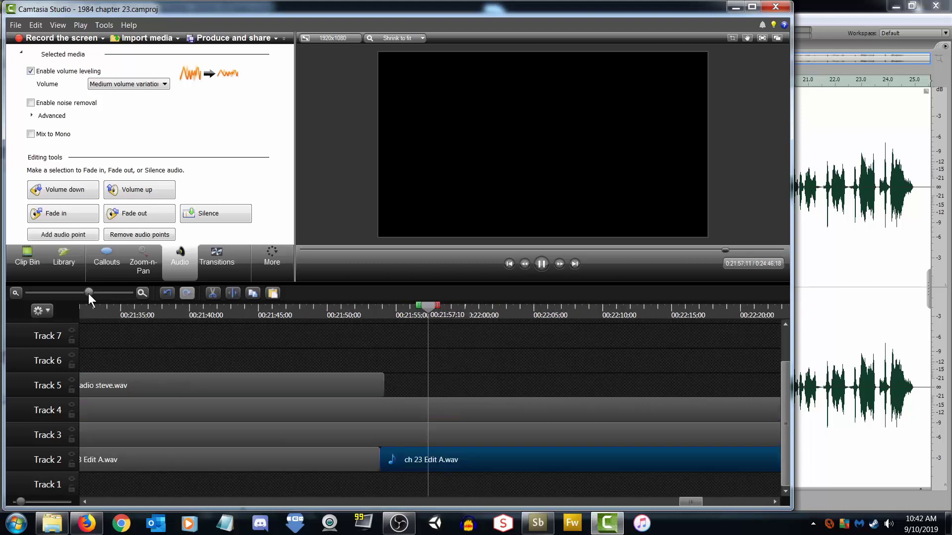
left_click(515, 357)
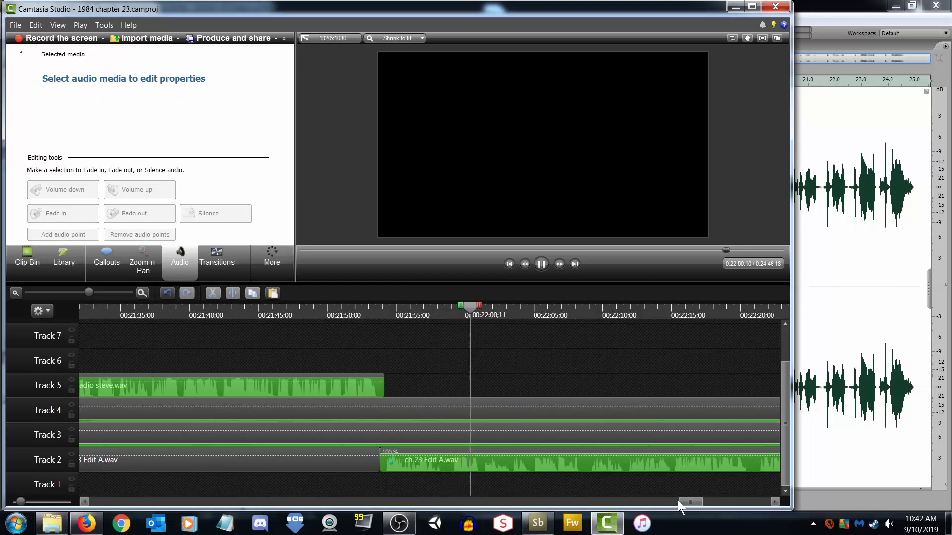
left_click_drag(691, 502, 697, 502)
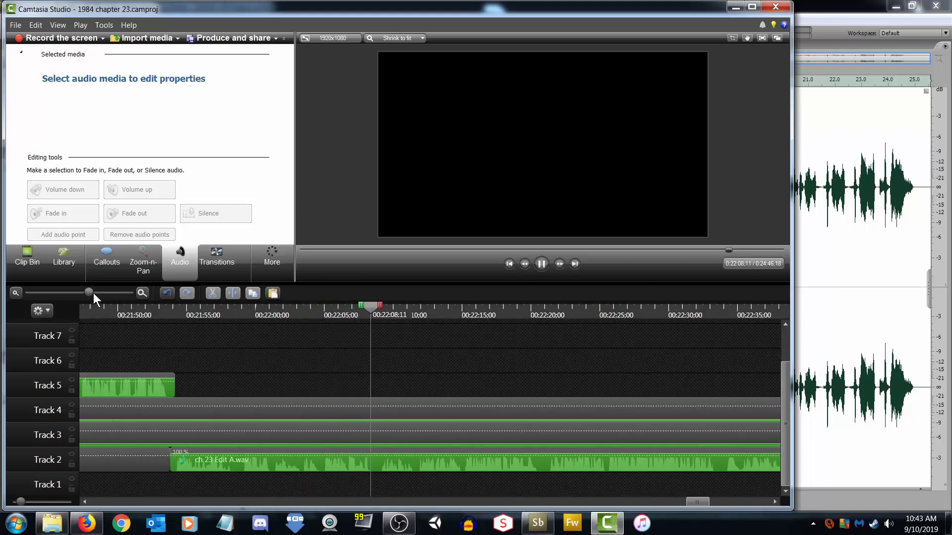
left_click_drag(93, 293, 82, 294)
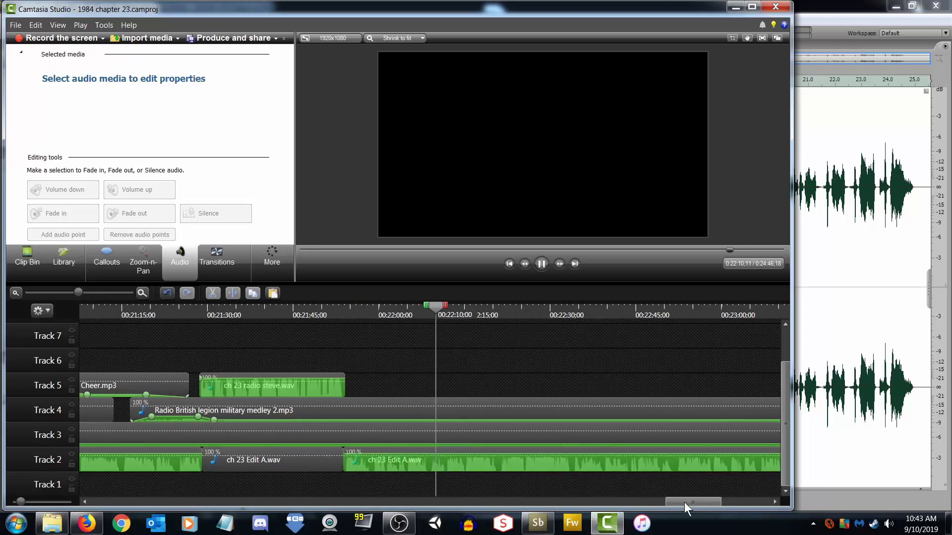
left_click_drag(699, 500, 715, 499)
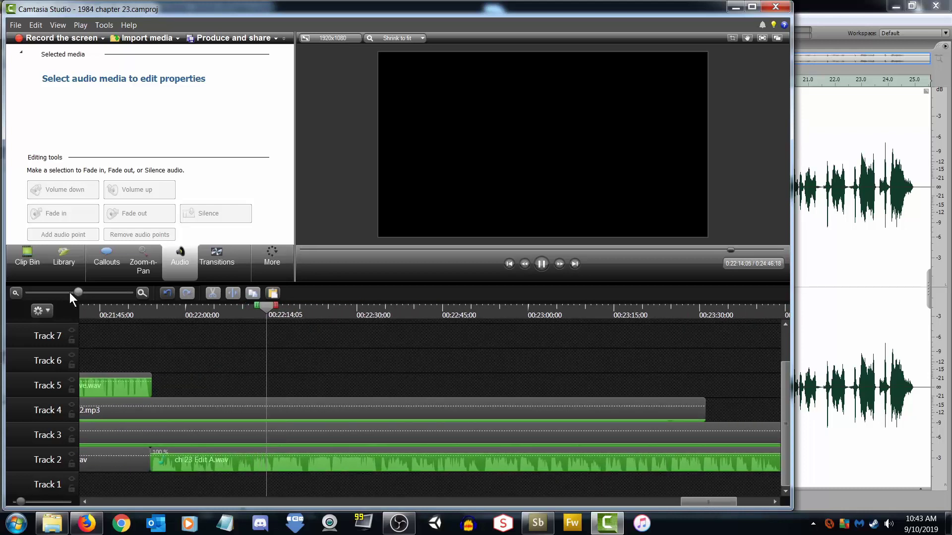
left_click_drag(77, 293, 66, 293)
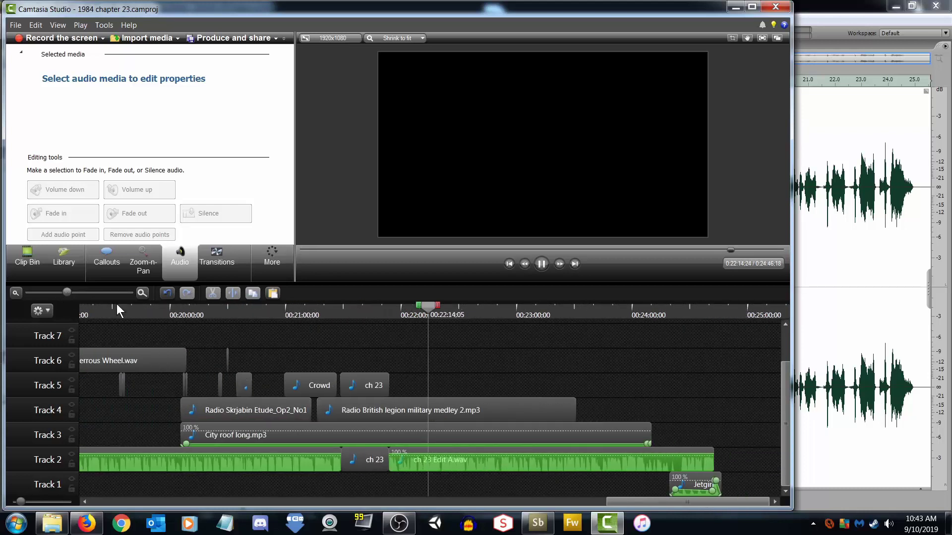
left_click(570, 411)
left_click(542, 263)
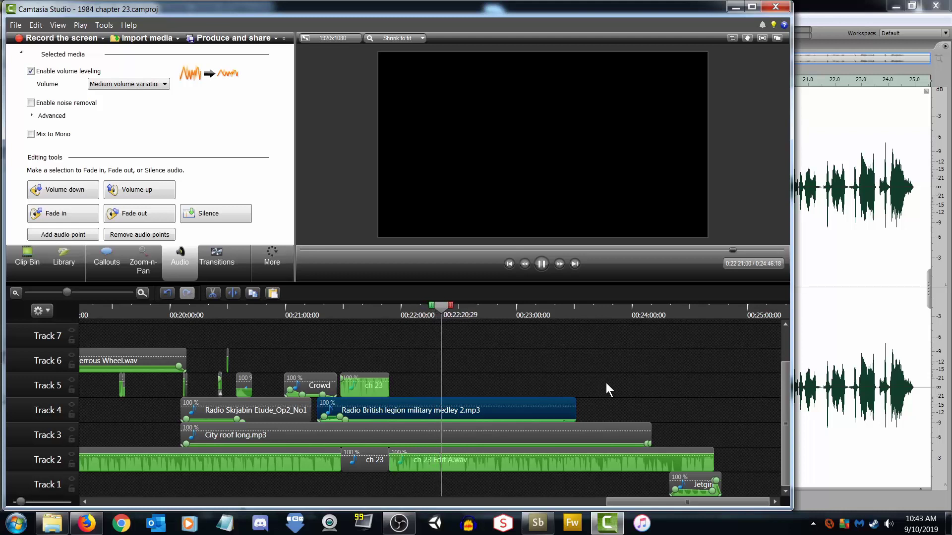
Switch to OBS to check the stream and recording status, and return to Camtasia Studio
left_click(404, 527)
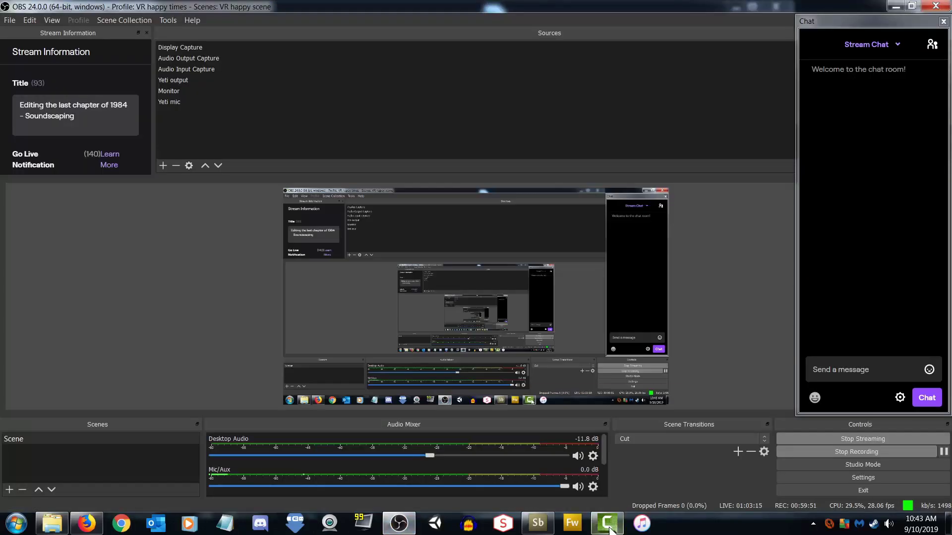
left_click(607, 523)
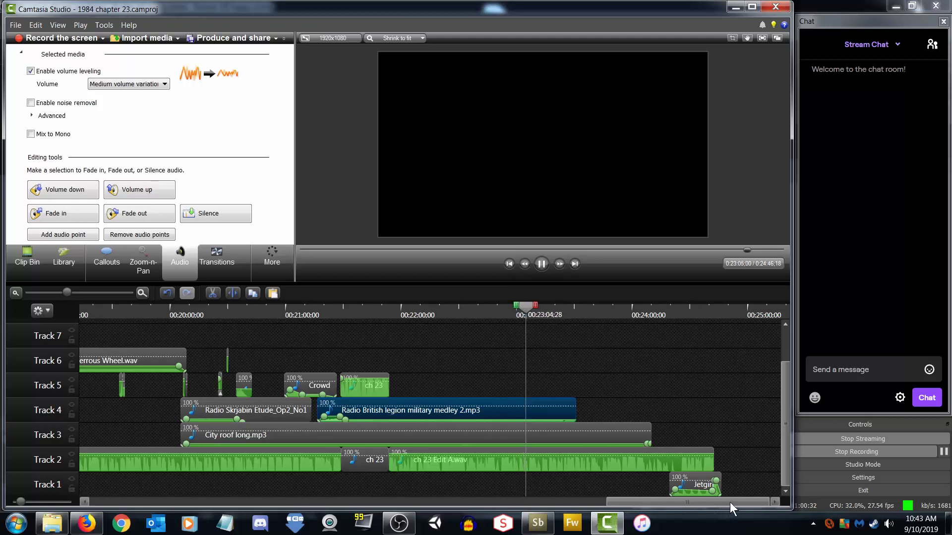
left_click_drag(731, 503, 750, 503)
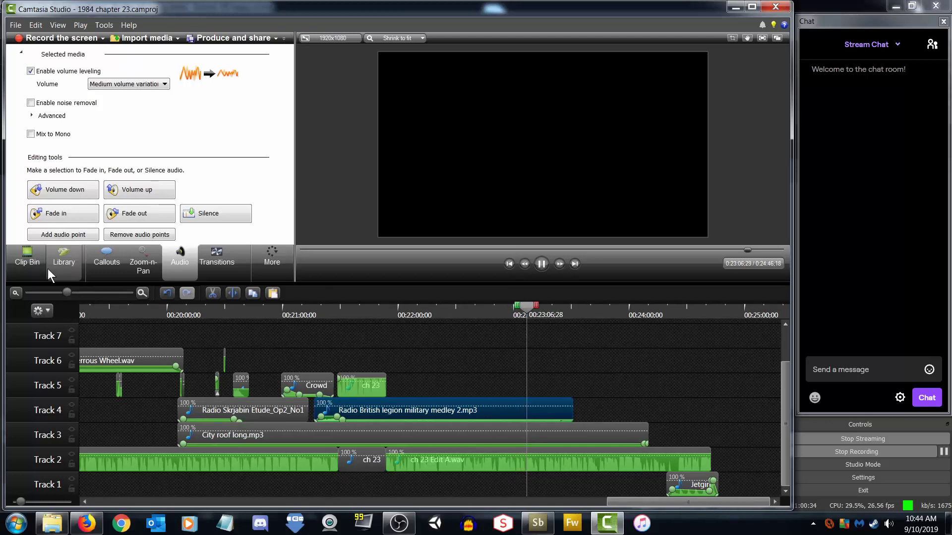
left_click(31, 262)
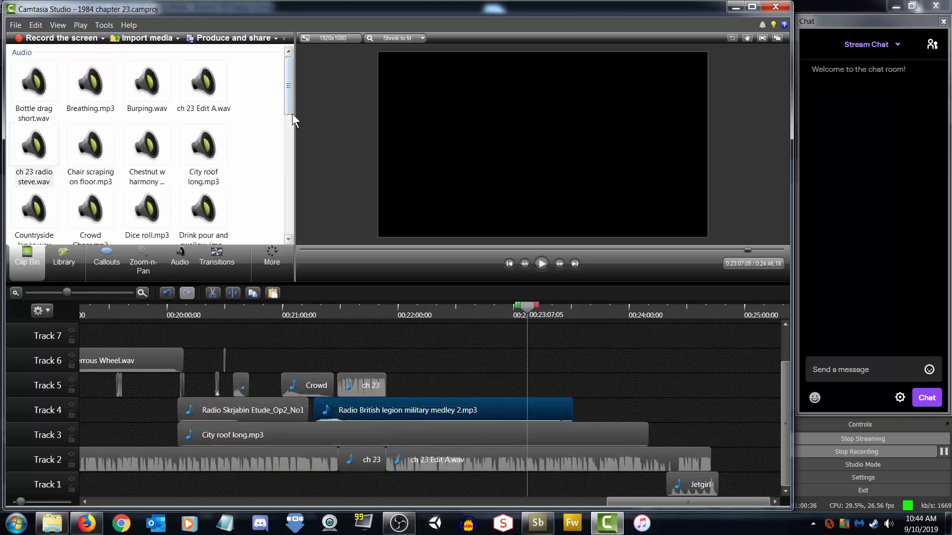
left_click_drag(285, 87, 289, 138)
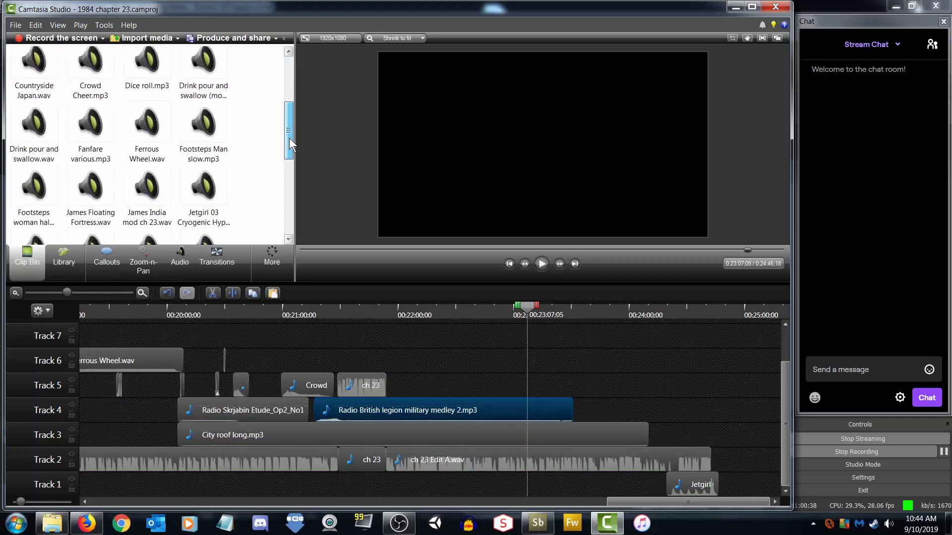
left_click(204, 124)
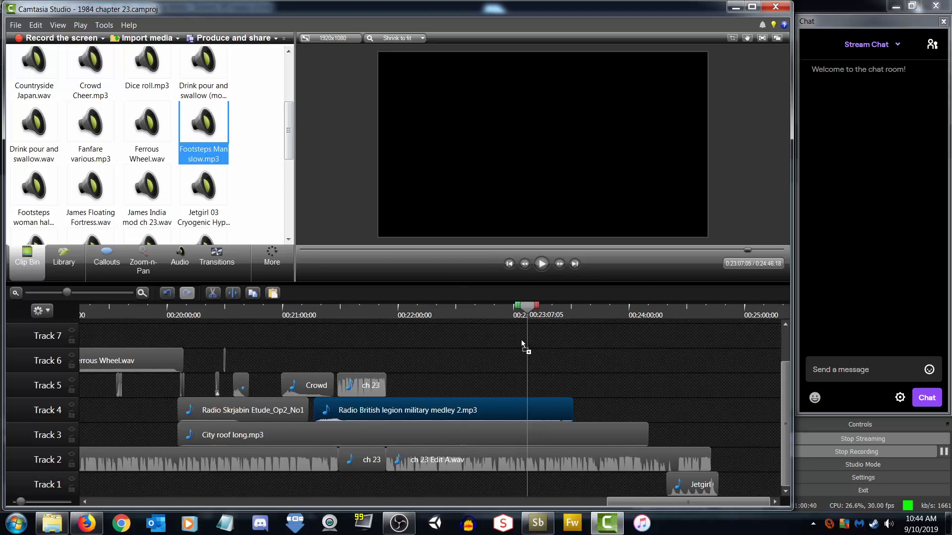
left_click_drag(514, 377, 515, 377)
right_click(549, 384)
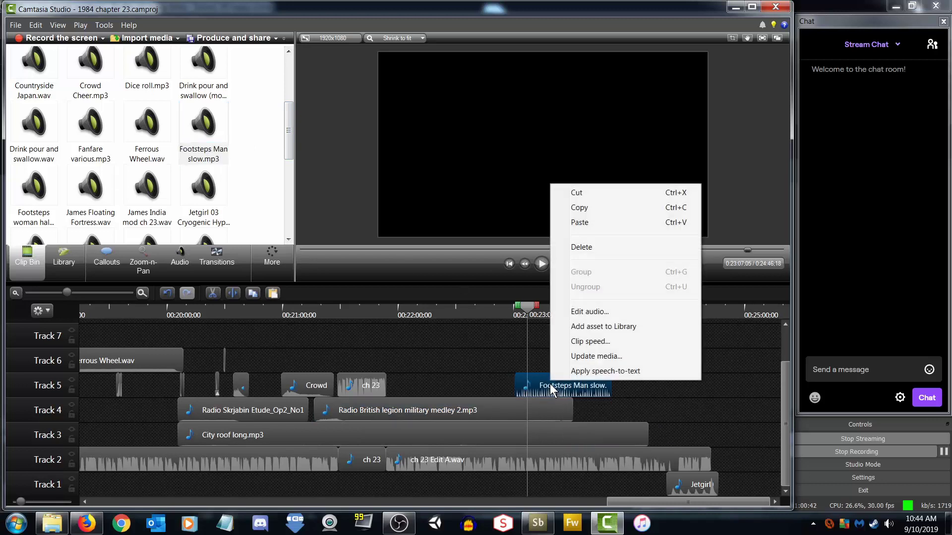
left_click(543, 385)
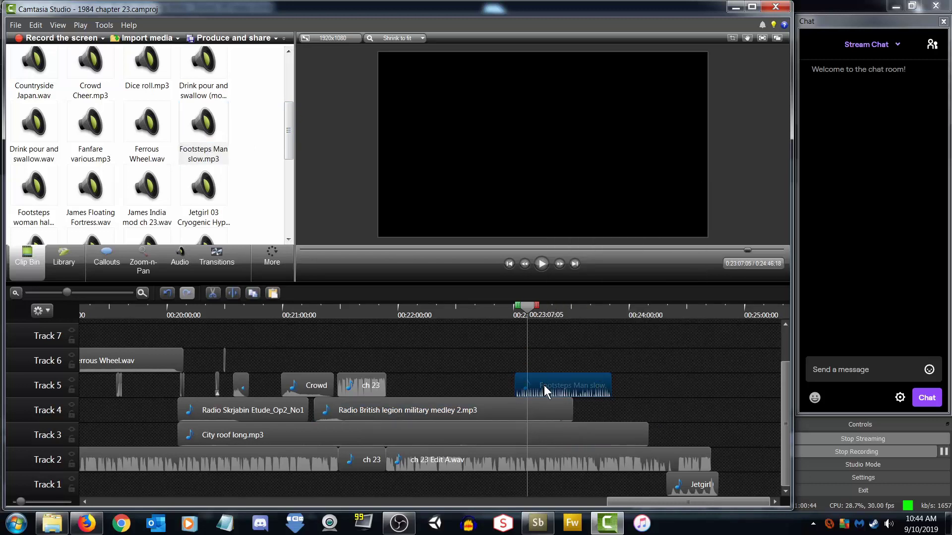
Find the earlier footsteps and wine-pouring effects between about 0:00:30 and 0:00:38 on Tracks 5 and 6, and copy them as a group
left_click_drag(645, 502, 328, 524)
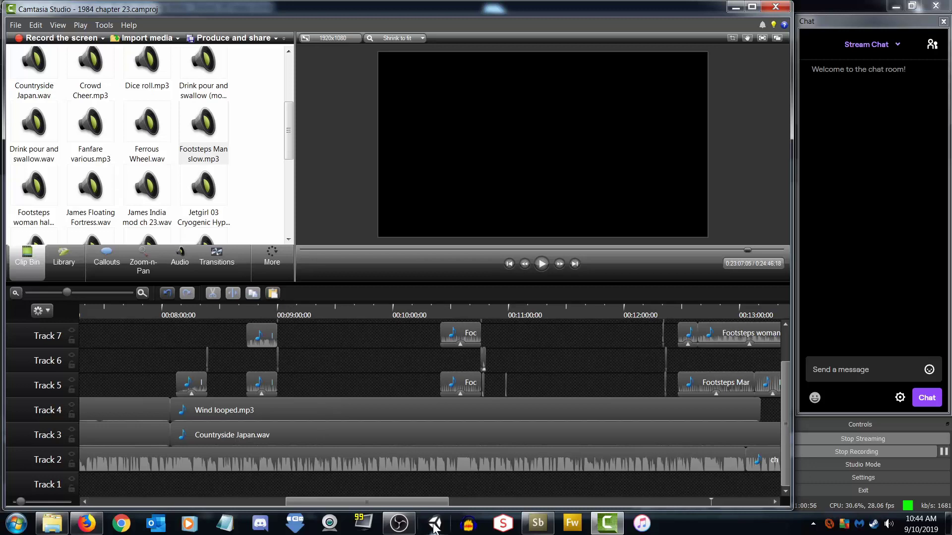
left_click_drag(424, 505, 375, 505)
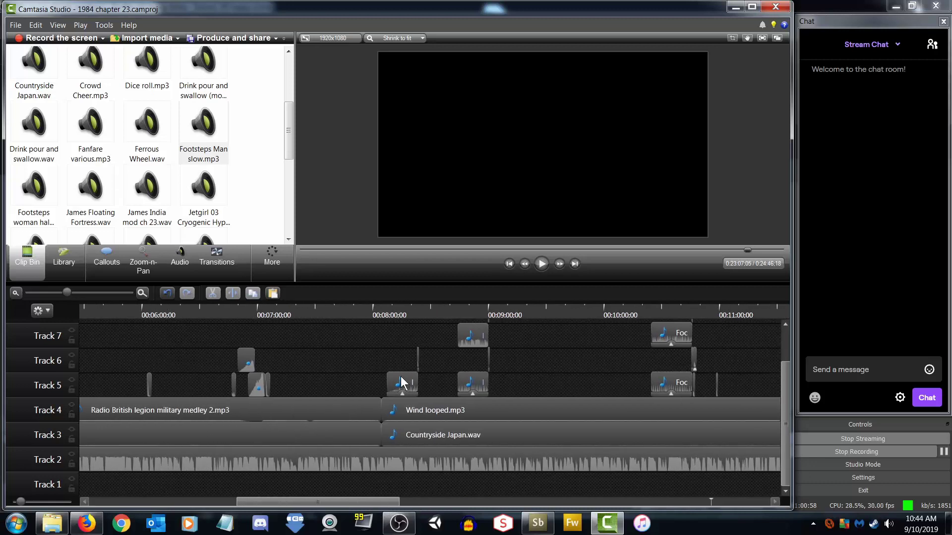
left_click(411, 311)
left_click_drag(67, 292, 105, 295)
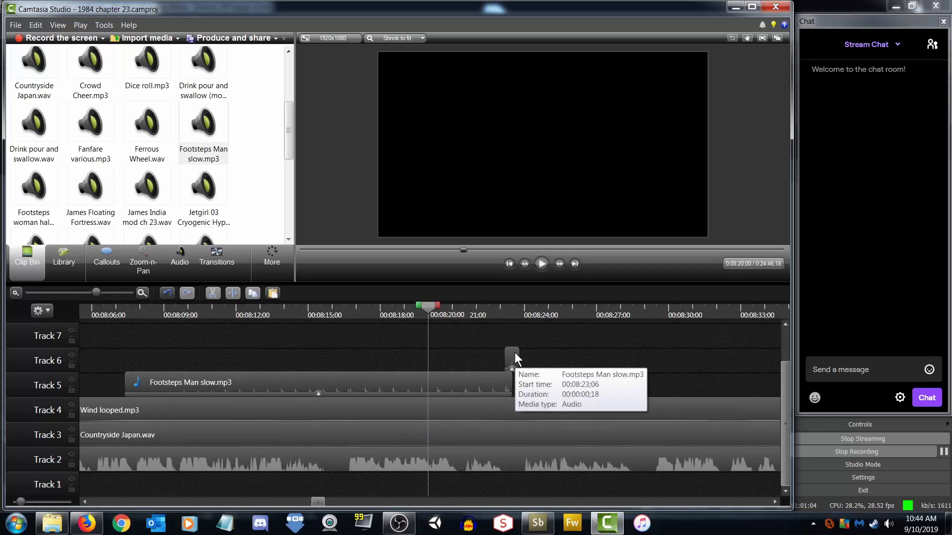
left_click_drag(97, 293, 83, 292)
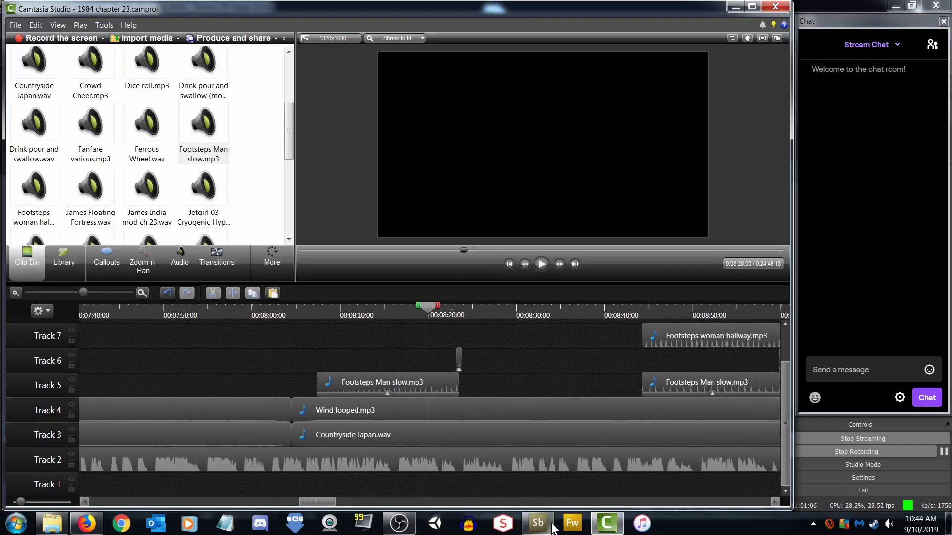
left_click_drag(302, 501, 172, 496)
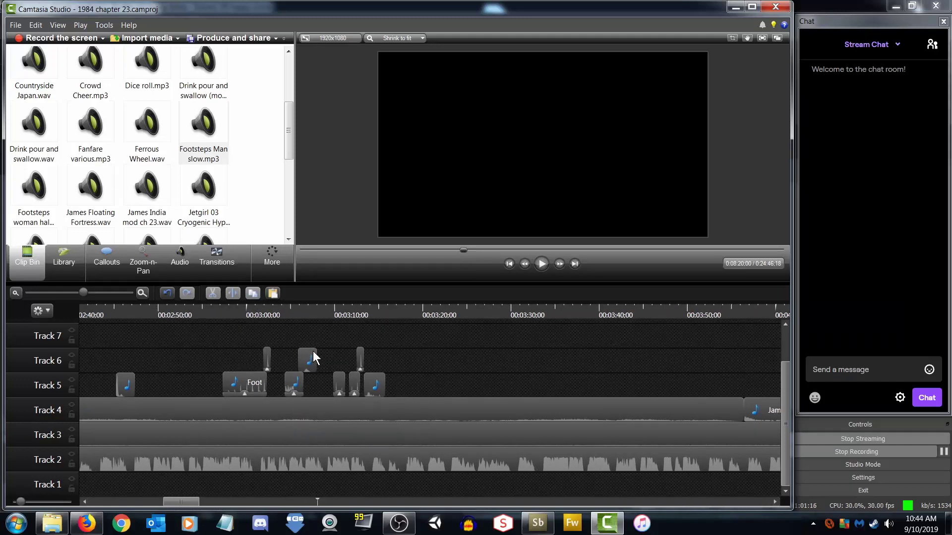
mouse_move(313, 353)
left_click_drag(186, 501, 158, 504)
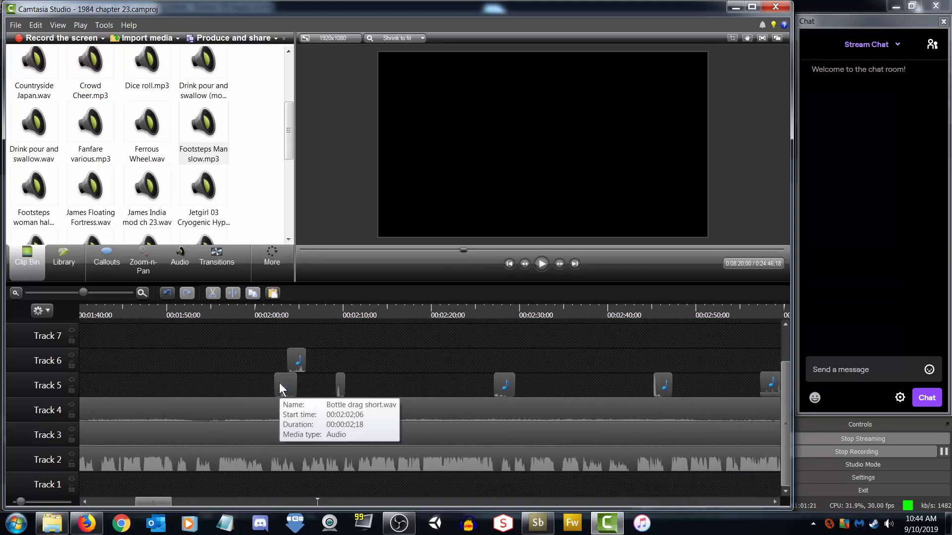
left_click_drag(156, 504, 113, 503)
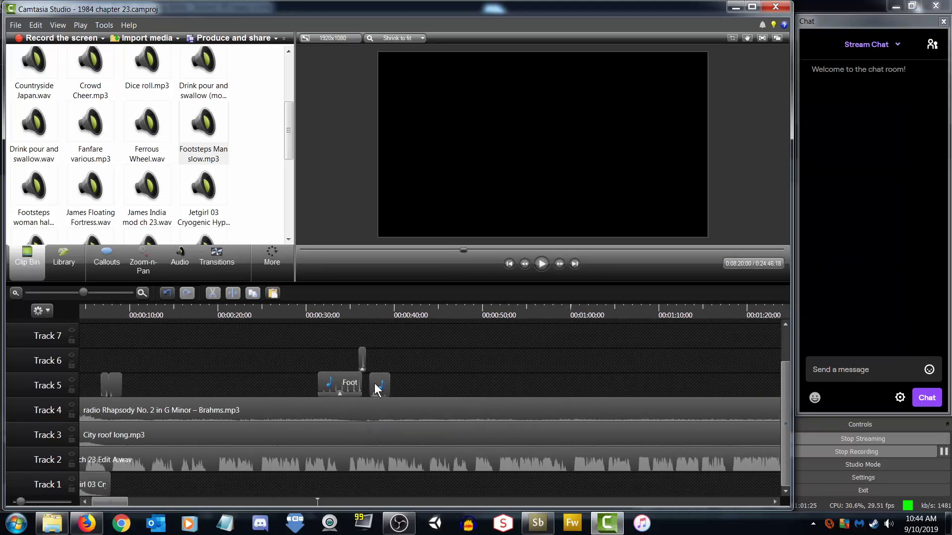
left_click_drag(307, 333, 392, 381)
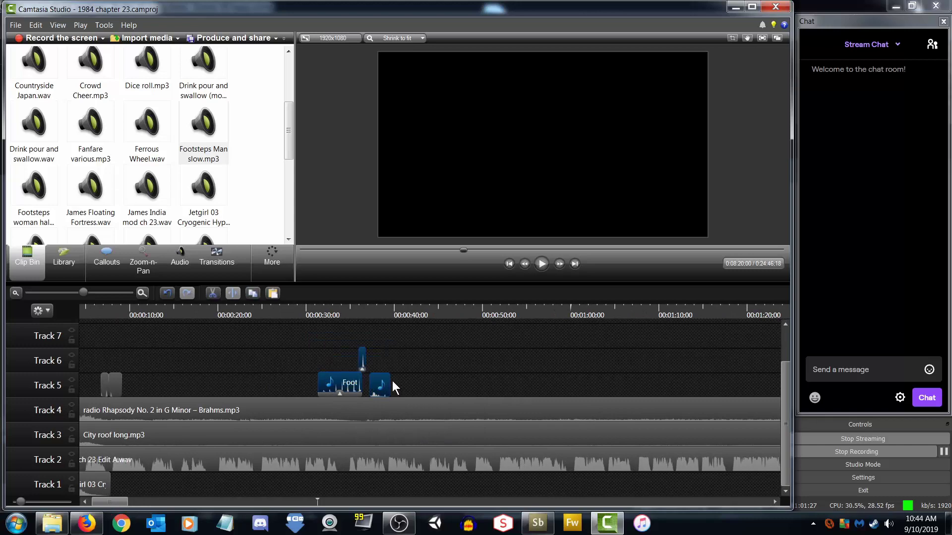
Play through the narration from about 0:22:02 to 0:23:07 to find where the footsteps and pouring effects belong
left_click_drag(465, 249, 728, 251)
left_click_drag(83, 293, 76, 293)
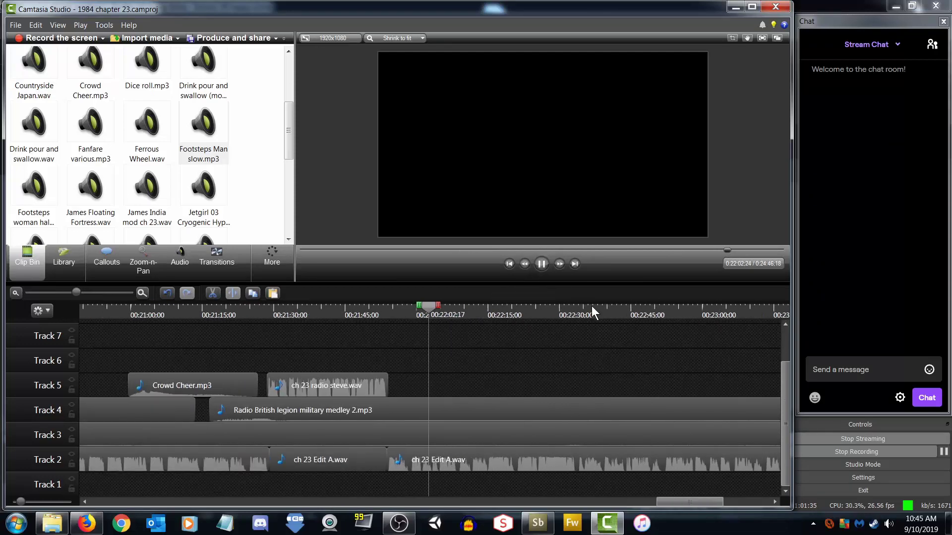
left_click_drag(495, 313, 540, 313)
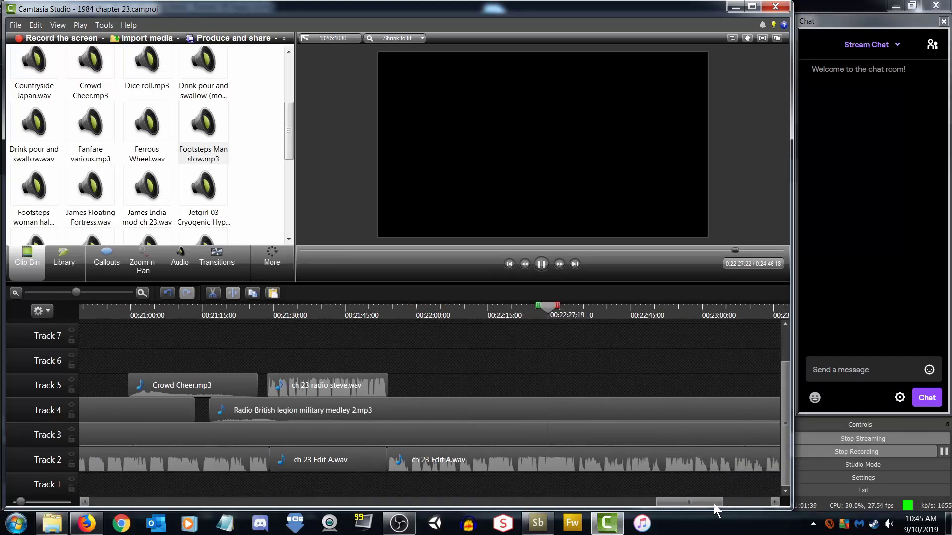
left_click_drag(703, 501, 713, 501)
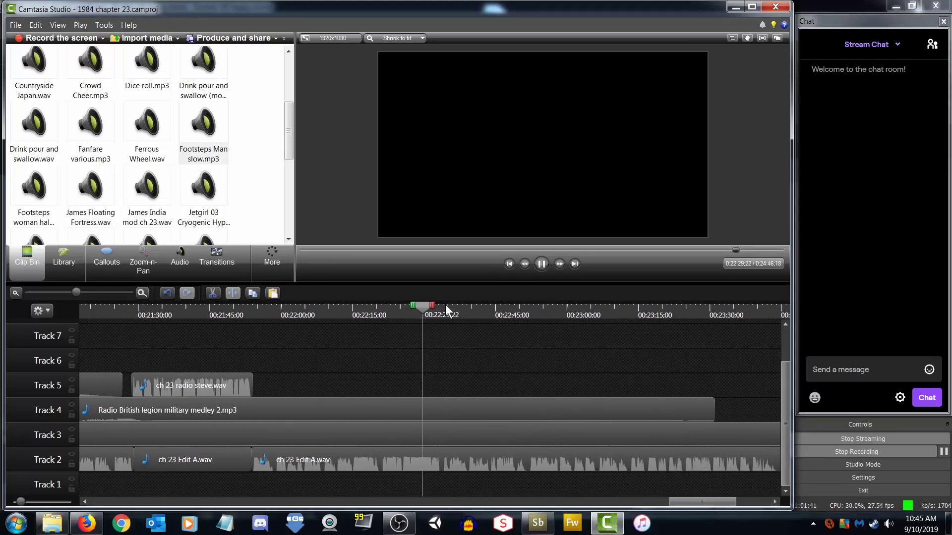
left_click(462, 306)
left_click(541, 263)
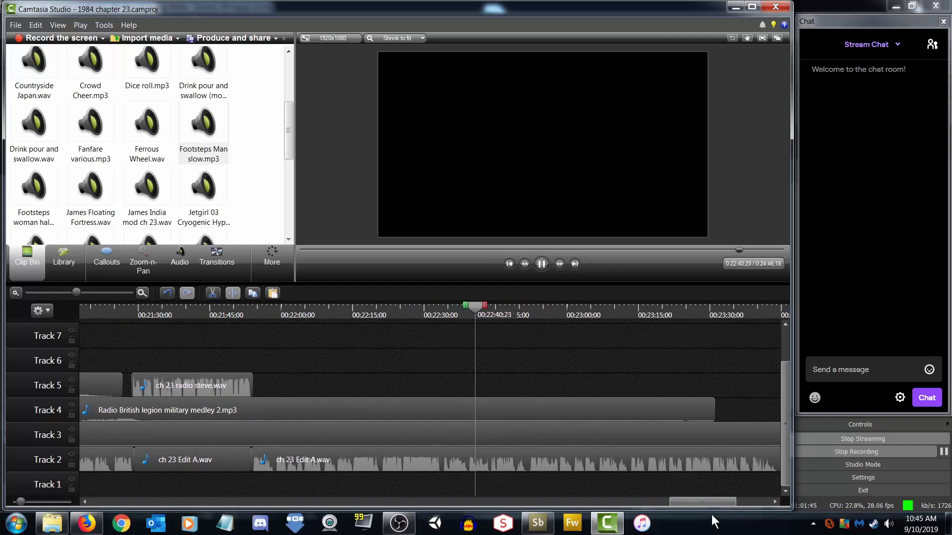
left_click_drag(705, 502, 716, 502)
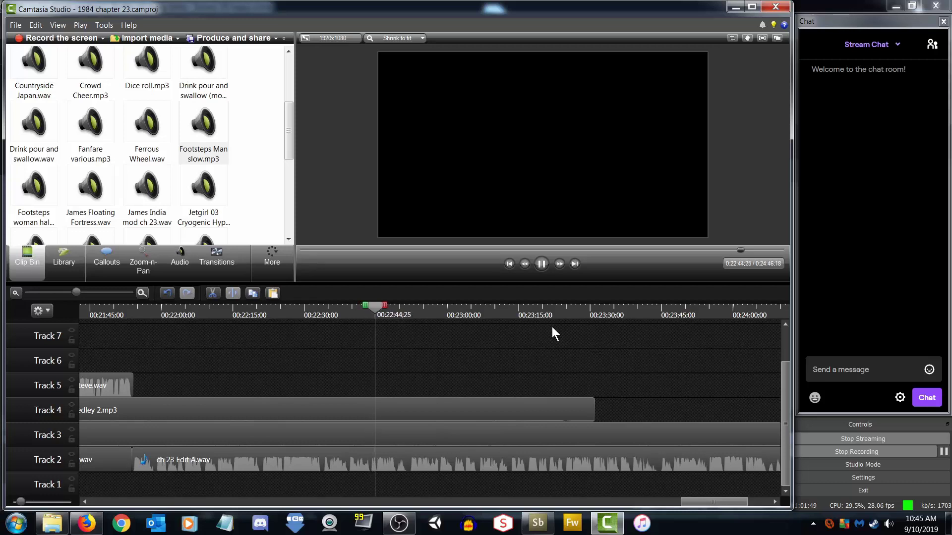
left_click_drag(380, 304, 399, 305)
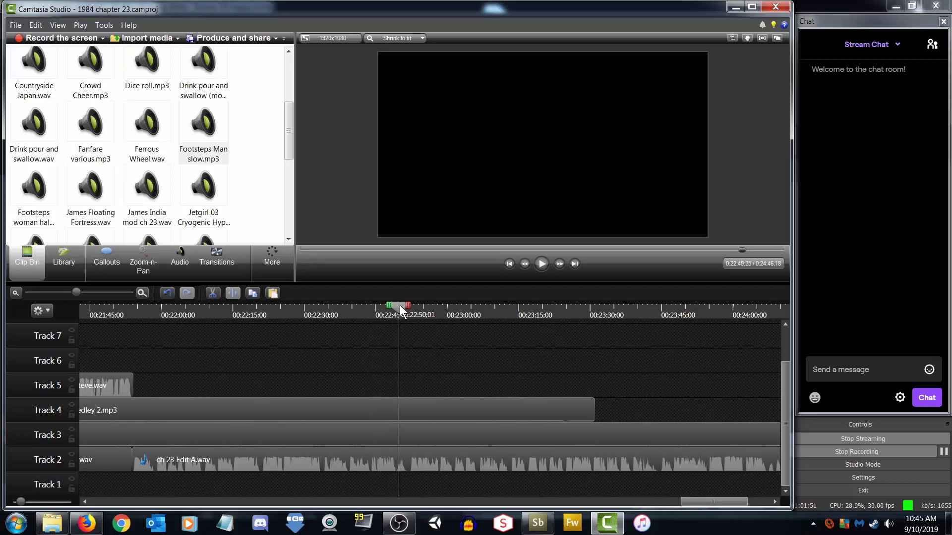
left_click(543, 258)
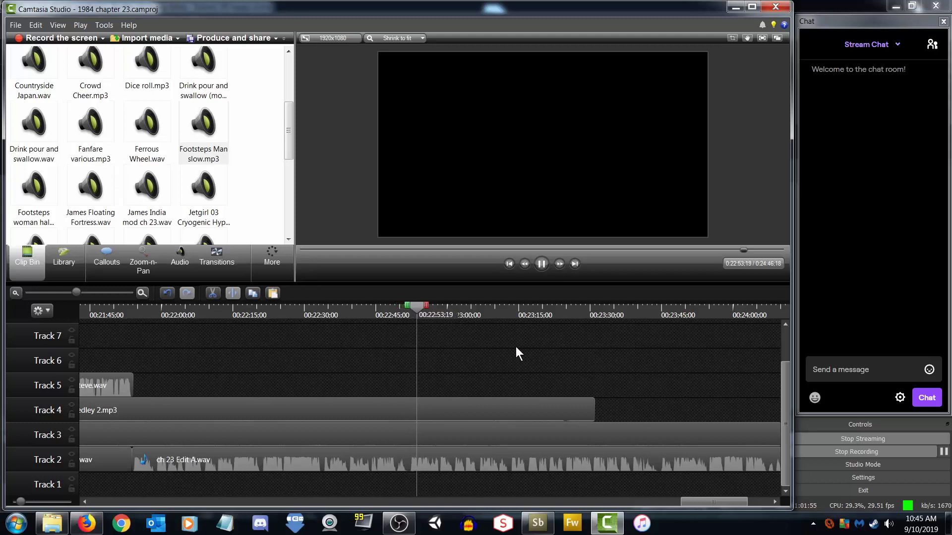
left_click(473, 305)
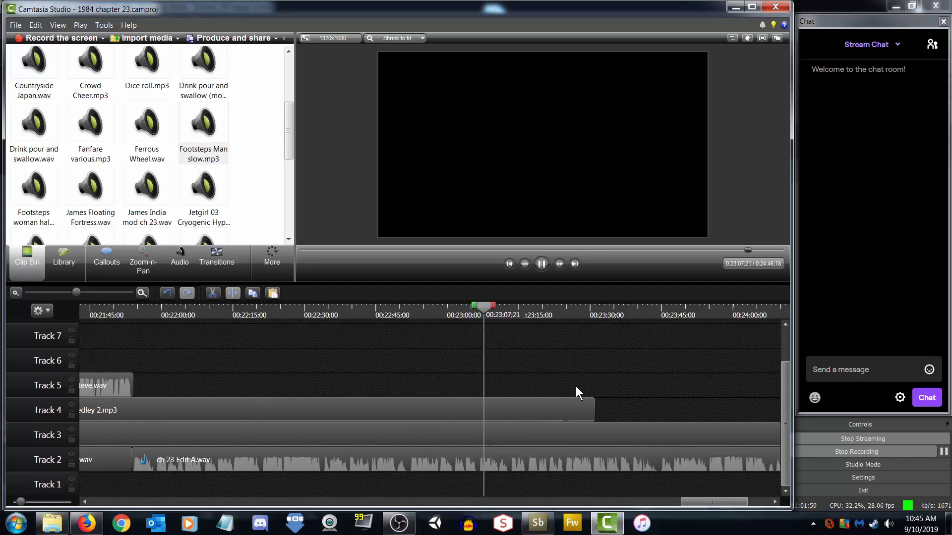
Paste the copied footsteps and pouring effects onto Tracks 5 and 6 at about 0:23:02 and play them against the narration
left_click(448, 311)
left_click_drag(448, 313, 442, 313)
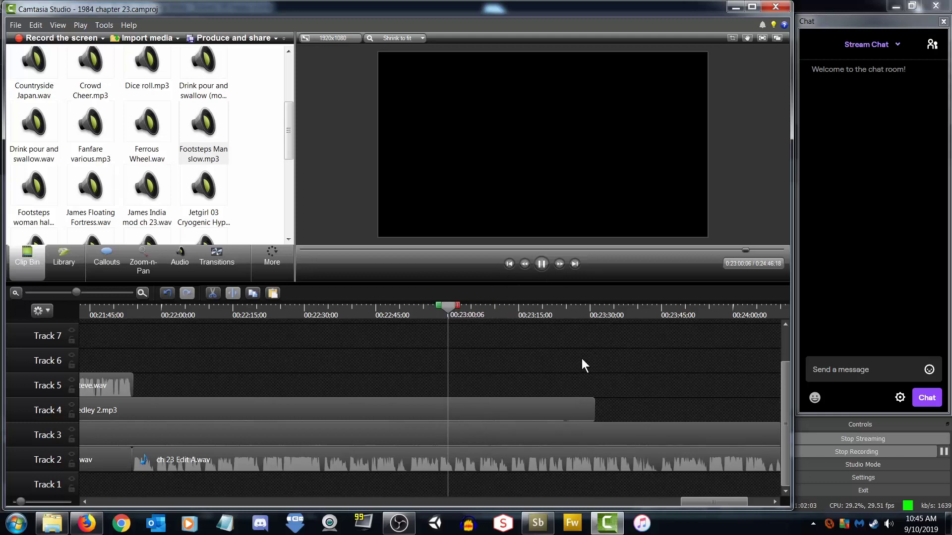
key("ctrl+v")
left_click(541, 263)
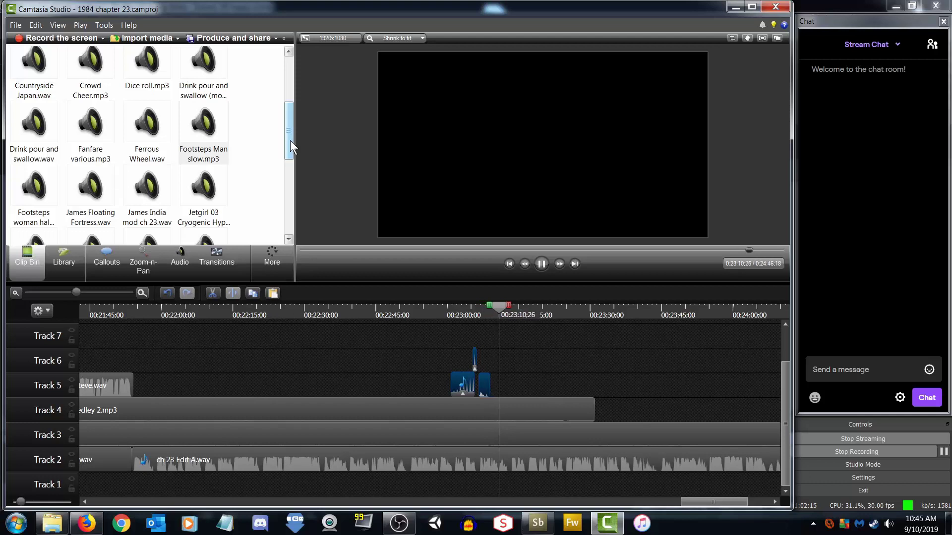
key("space")
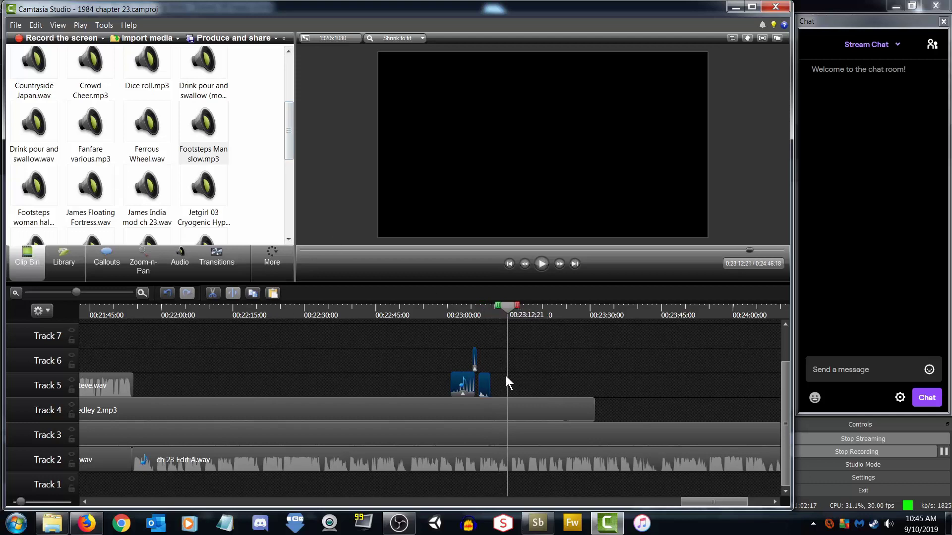
Move the pasted Pour Wine.wav clip on Track 5 so that it starts at about 0:23:12
left_click_drag(438, 344, 485, 383)
left_click_drag(484, 384, 510, 382)
left_click_drag(76, 293, 110, 293)
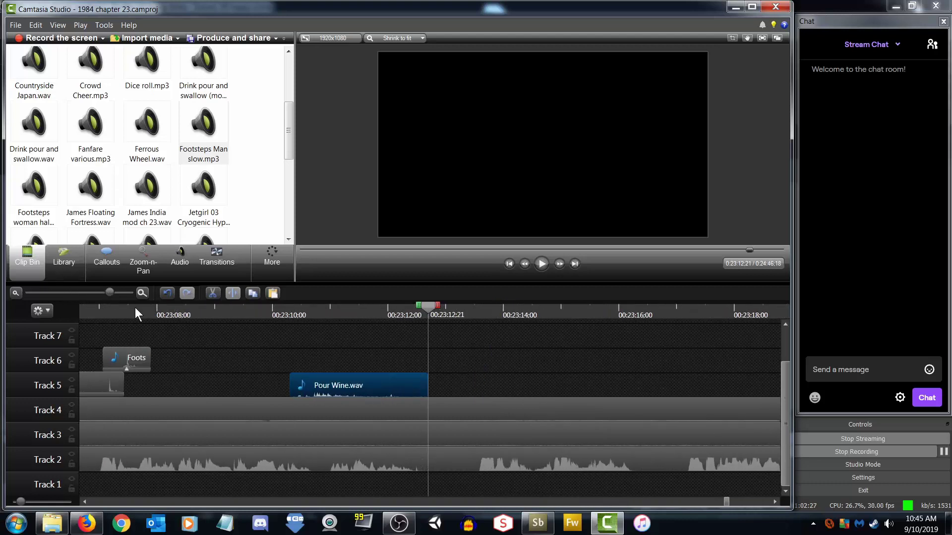
left_click_drag(366, 379, 462, 379)
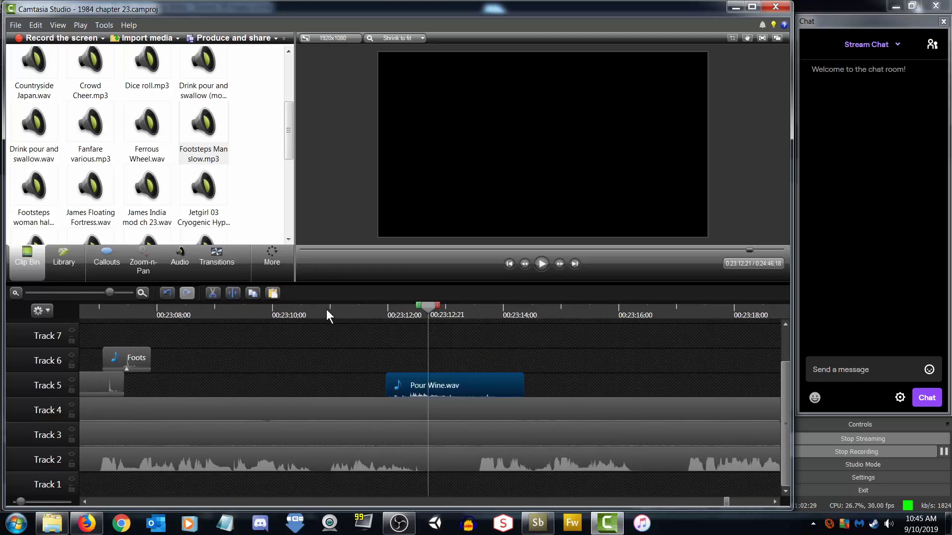
Play back the pasted footsteps and the repositioned Pour Wine.wav clip to check their timing against the narration
left_click_drag(242, 310, 103, 323)
key("space")
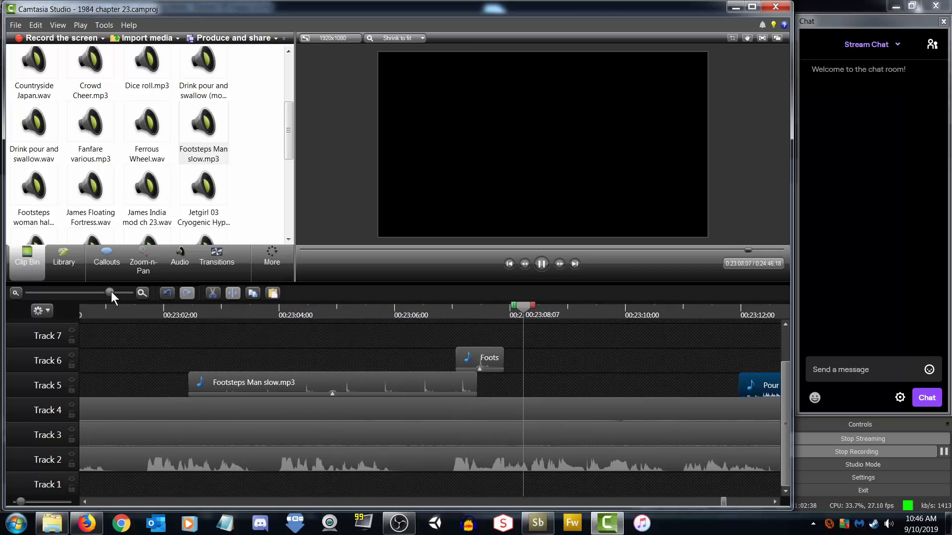
left_click_drag(109, 292, 105, 292)
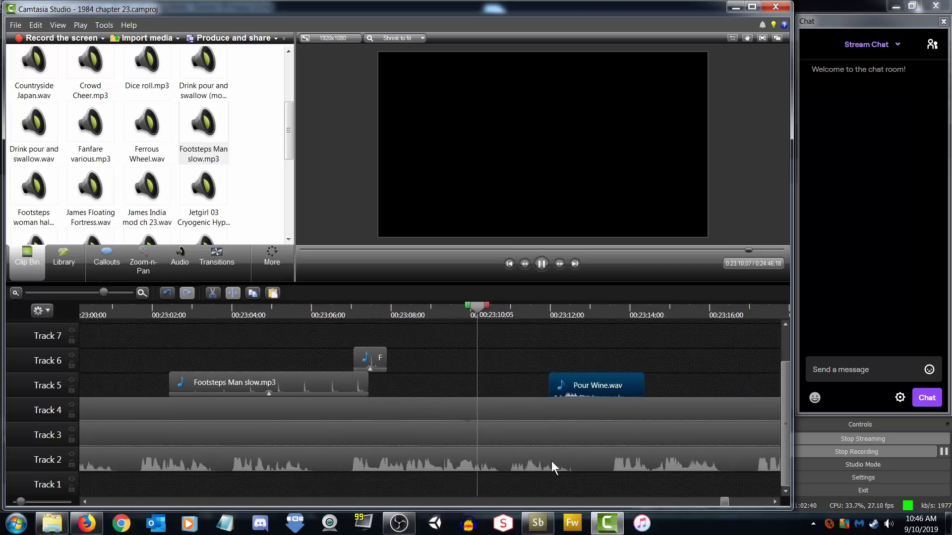
left_click(774, 501)
left_click_drag(774, 501, 774, 502)
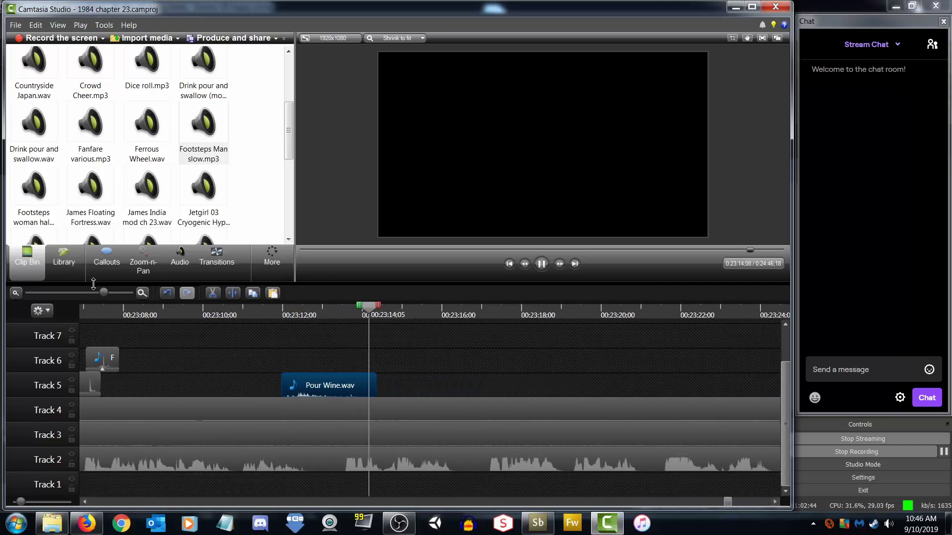
Listen on past the end of the Track 4 music to about 0:23:36 and view the remaining mix through the closing Jetgirl clip
left_click_drag(106, 292, 92, 293)
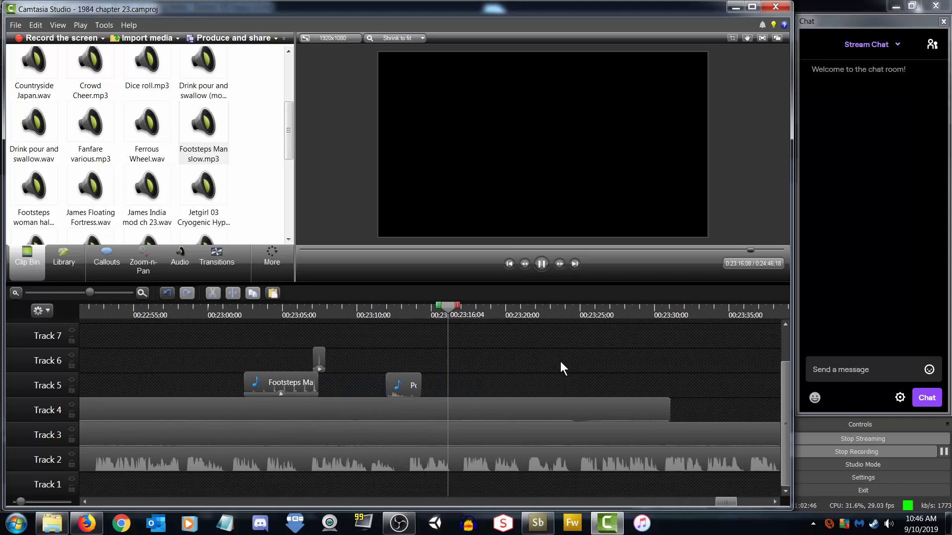
left_click_drag(734, 502, 739, 502)
left_click_drag(89, 290, 84, 293)
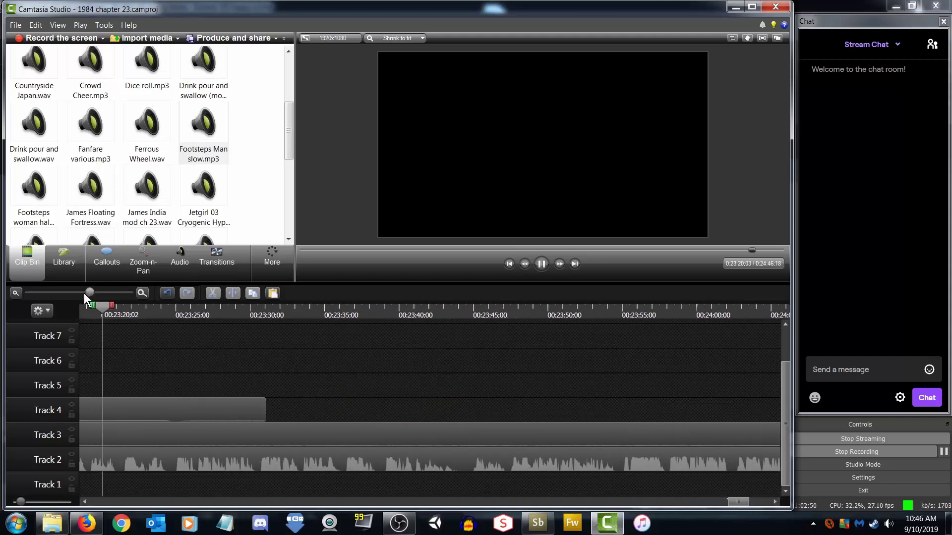
left_click_drag(727, 500, 744, 504)
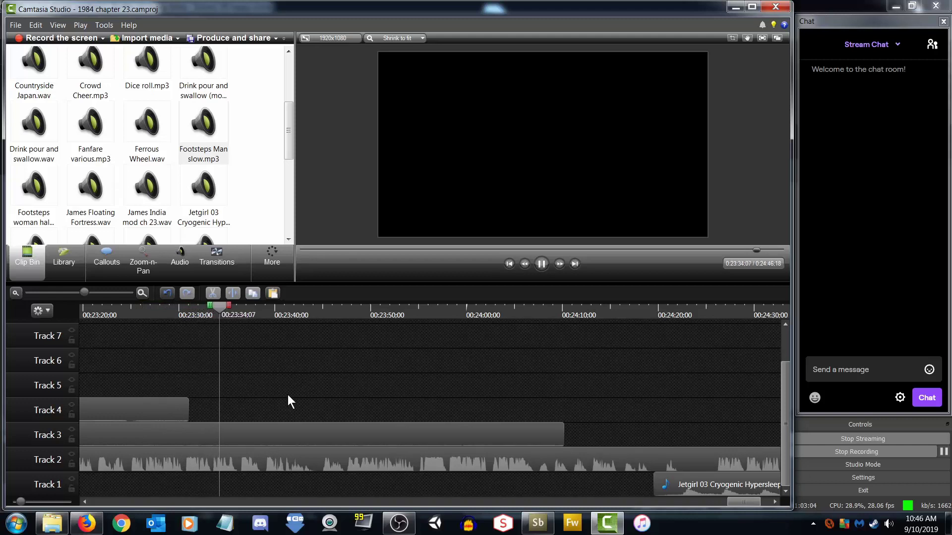
key("space")
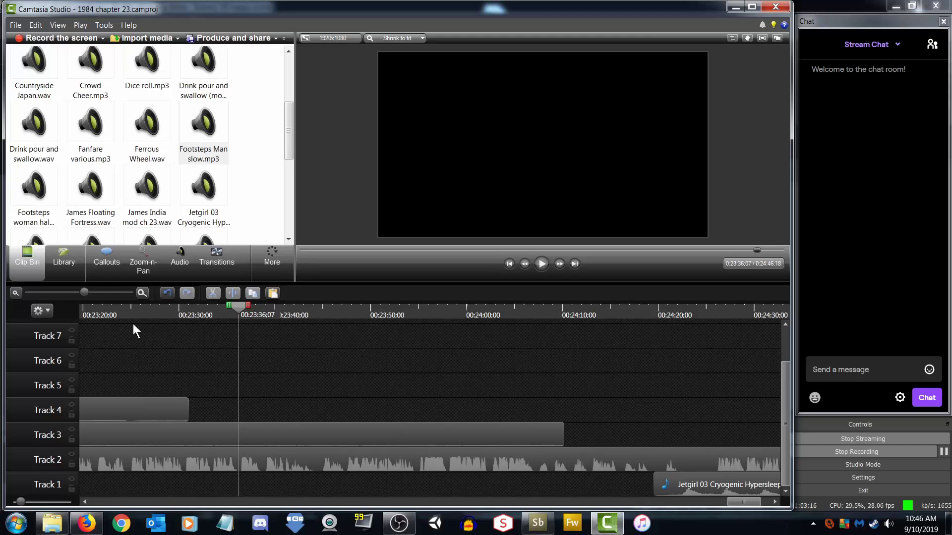
left_click_drag(82, 293, 73, 293)
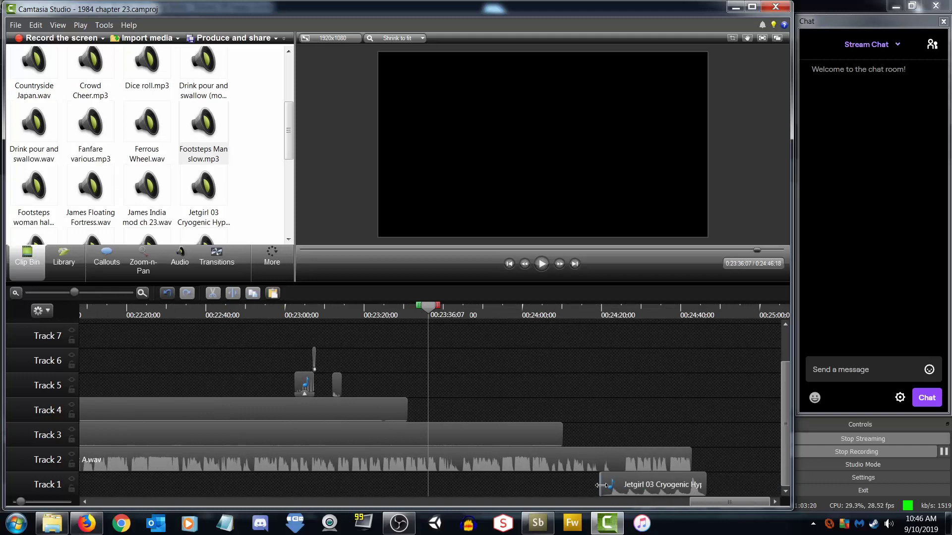
Extend the start of the Jetgirl clip on Track 1 back to 0:23:36 and move its first fade-in audio point to the new start
left_click_drag(601, 485, 437, 484)
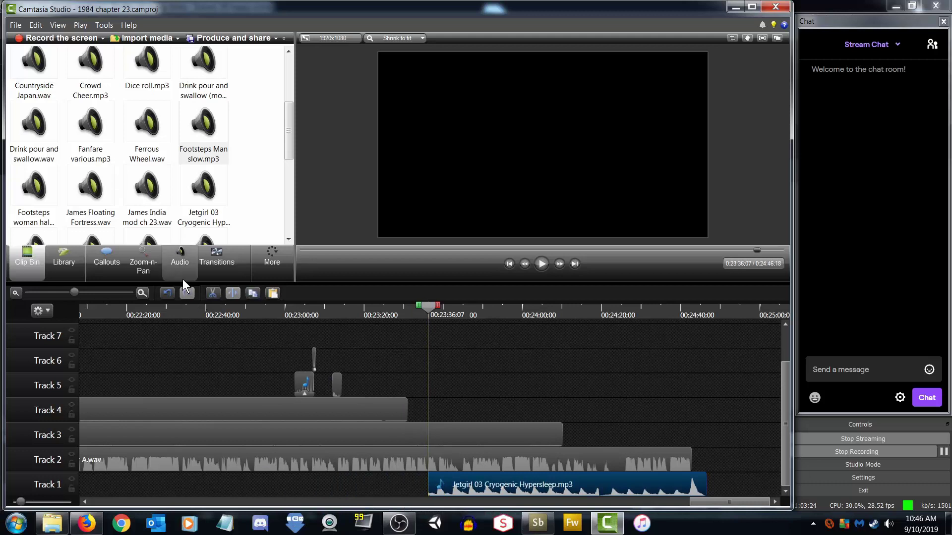
left_click(180, 266)
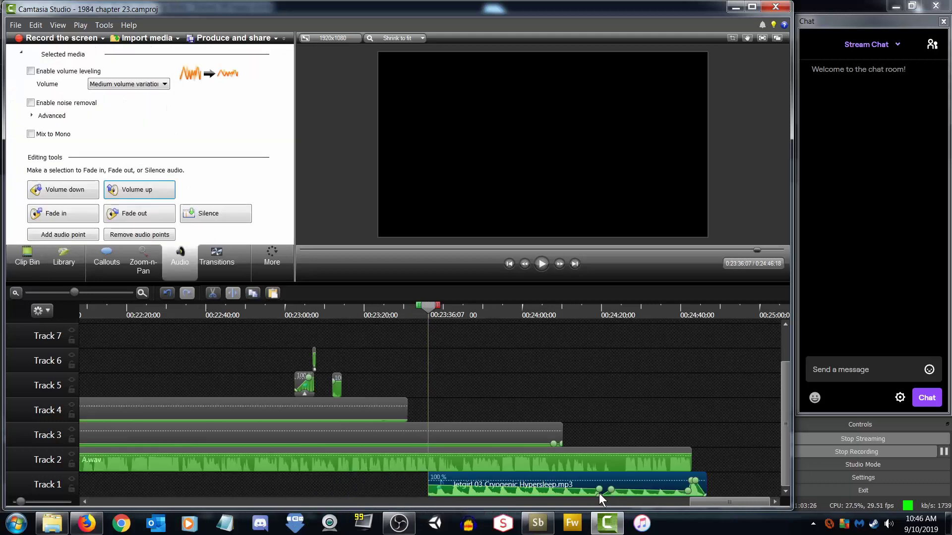
left_click_drag(599, 487, 396, 502)
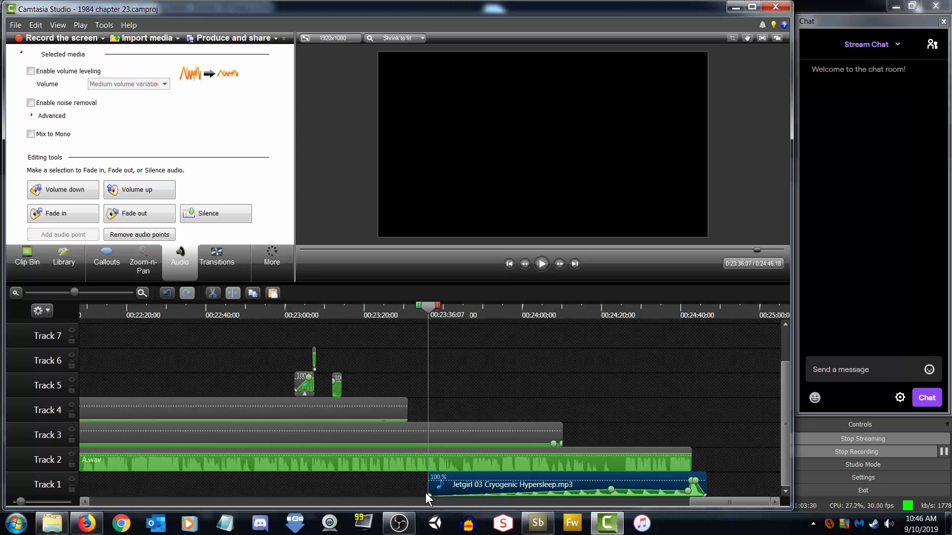
Play back the lengthened Jetgirl fade-in and move the audio point at its end to about 0:24:20 at 45 %
left_click(542, 264)
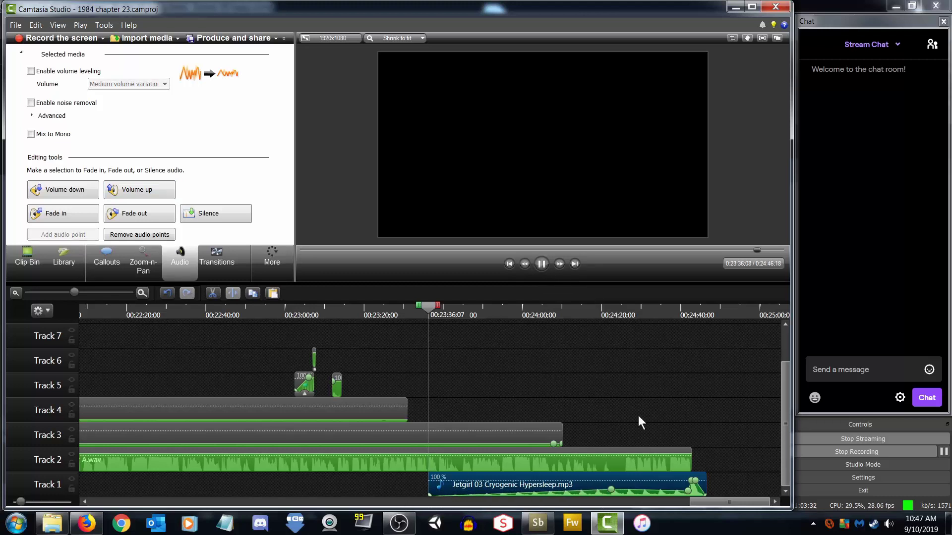
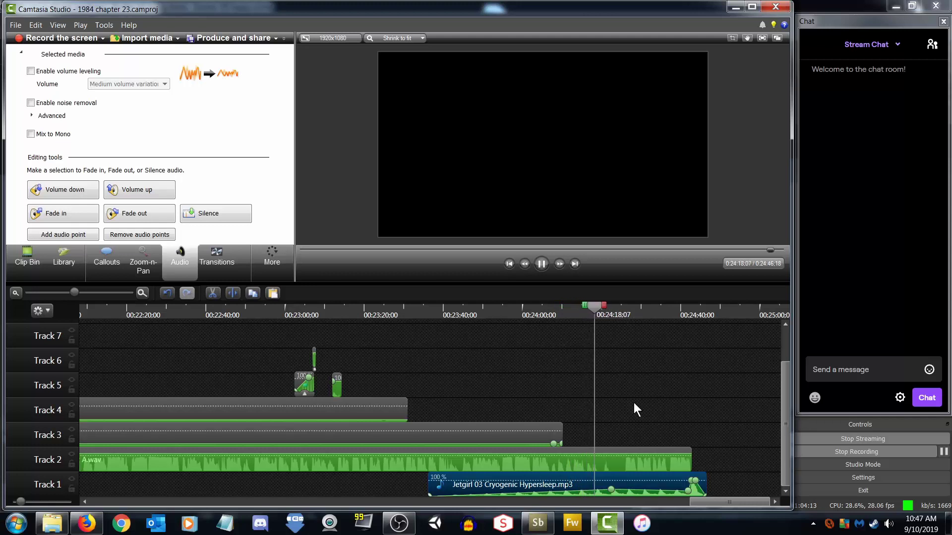
key("space")
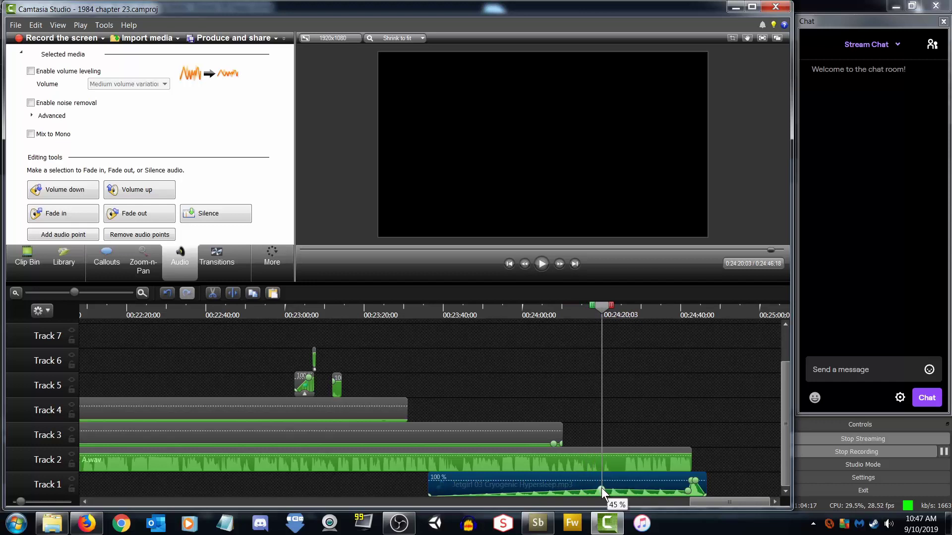
left_click(546, 262)
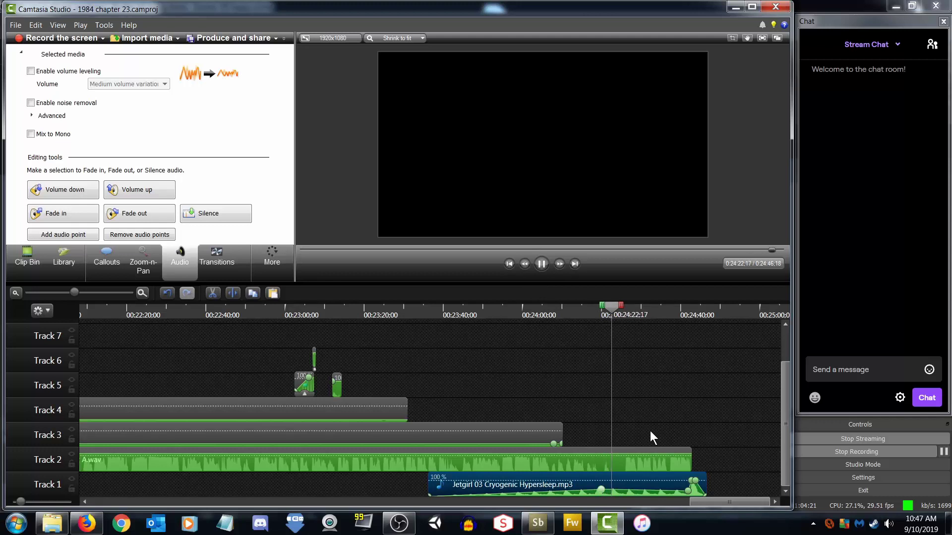
key("space")
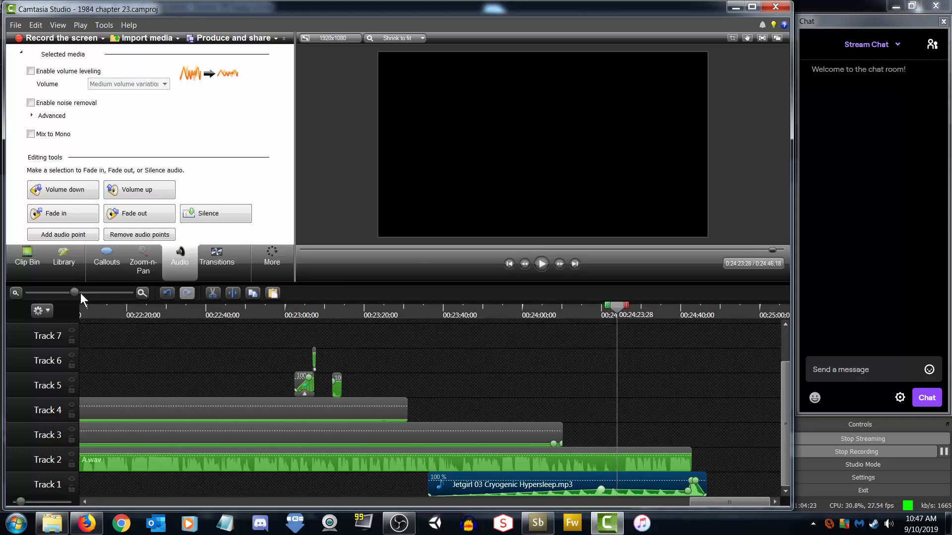
Add audio points to the Track 1 clip at 0:24:22;21, about 0:24:26 and 0:24:28;11, and raise the volume between the first two
left_click_drag(80, 293, 97, 293)
left_click_drag(417, 312, 409, 312)
left_click(439, 463)
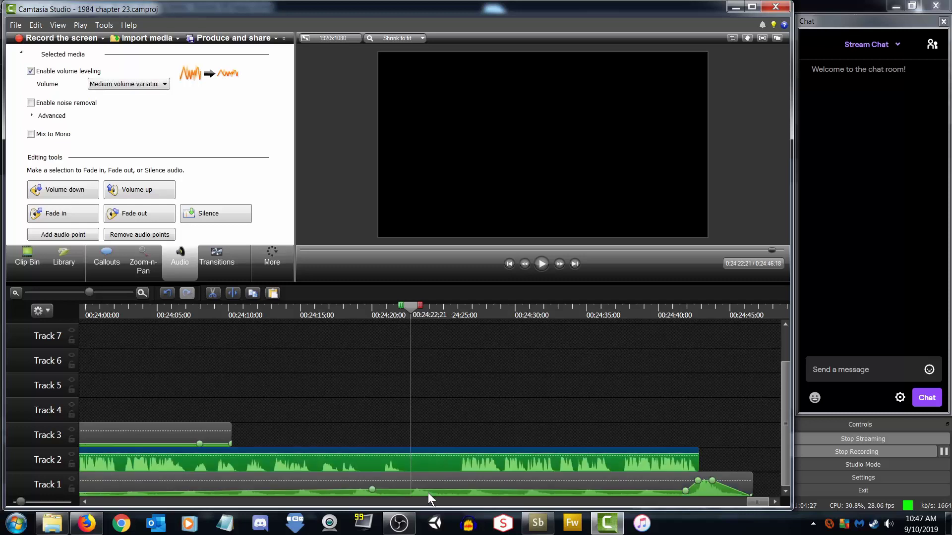
left_click(432, 484)
left_click(77, 233)
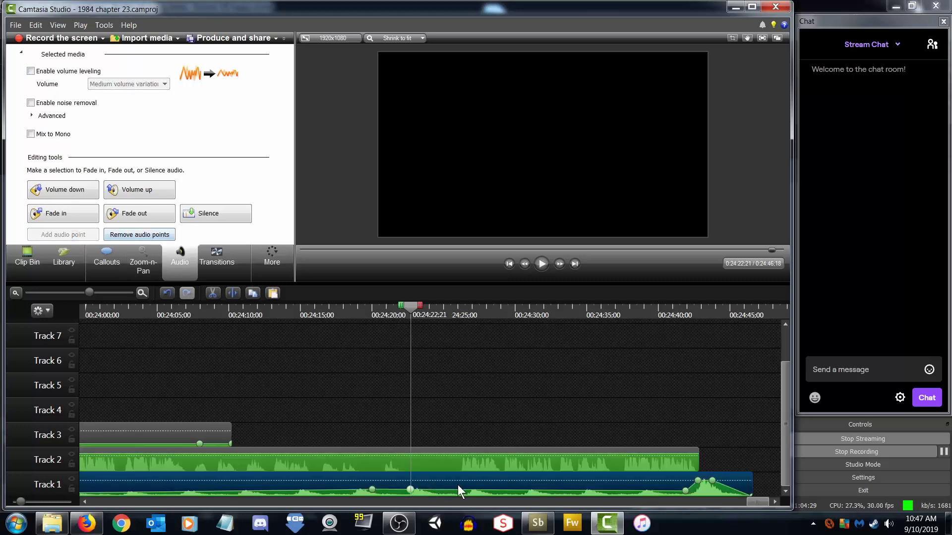
left_click_drag(408, 309, 493, 310)
left_click(50, 231)
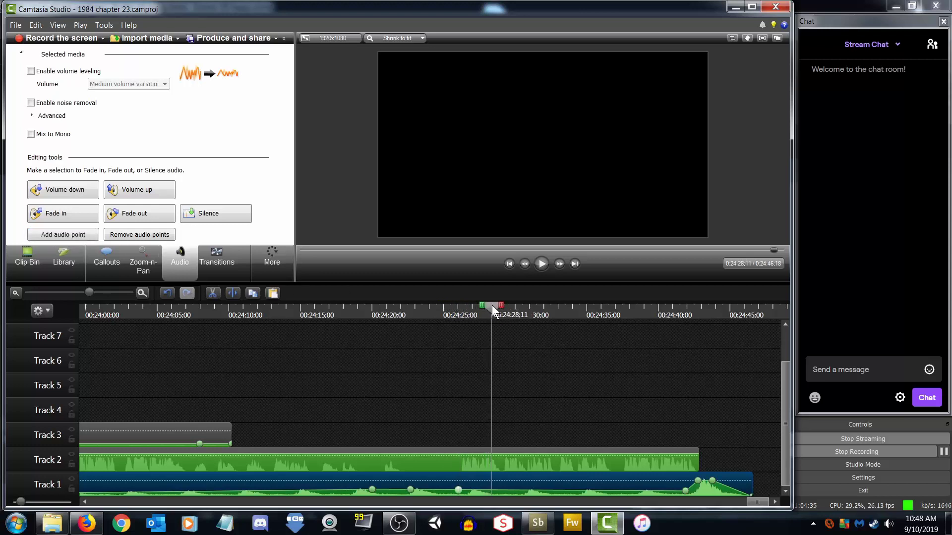
left_click(63, 234)
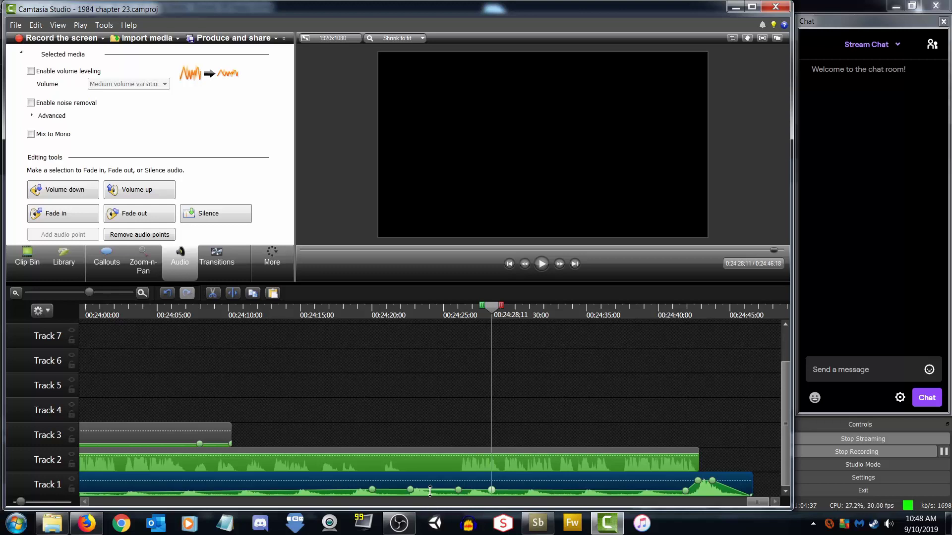
left_click_drag(429, 491, 430, 483)
Move the audio point preceding the raised section of the Jetgirl clip to about 0:24:17, slightly louder, and play the passage from 0:24:16
left_click(329, 334)
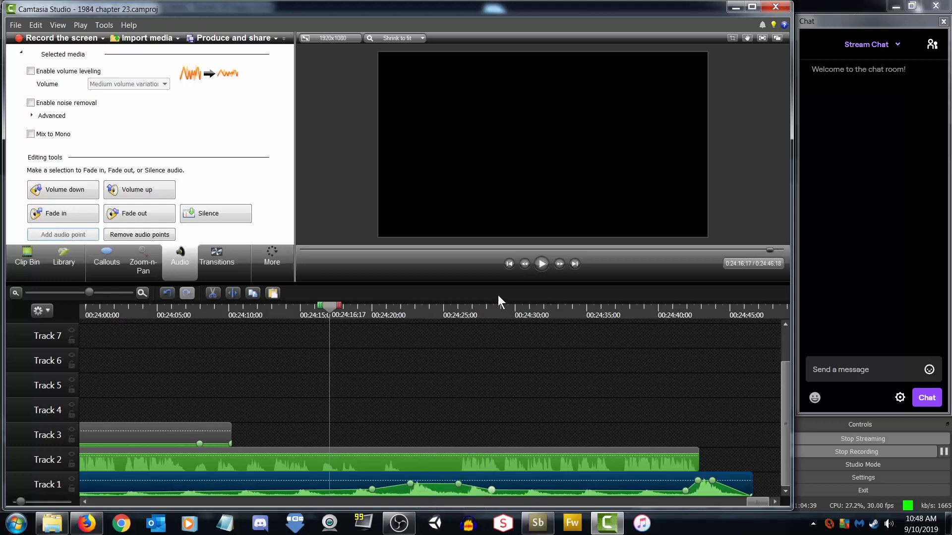
left_click(541, 263)
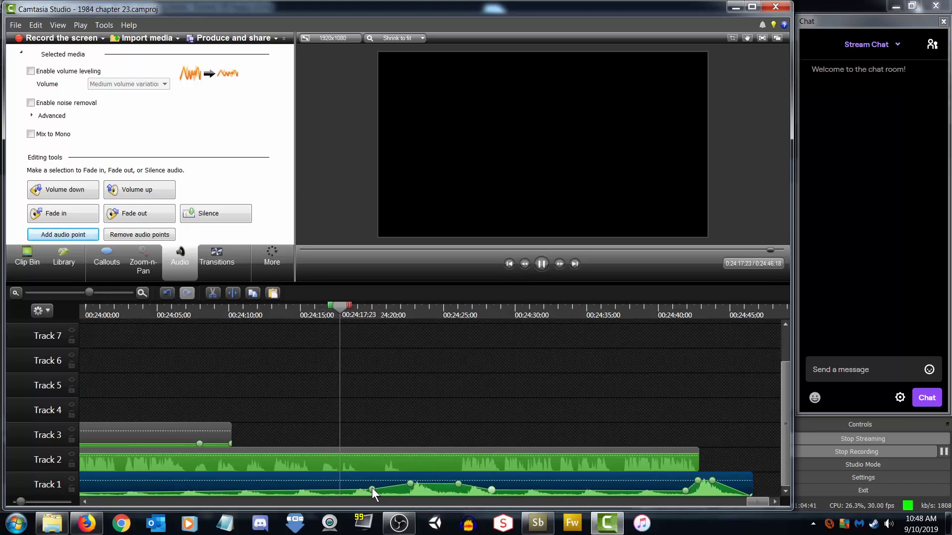
left_click_drag(371, 489, 335, 486)
key("ctrl+z")
left_click(541, 264)
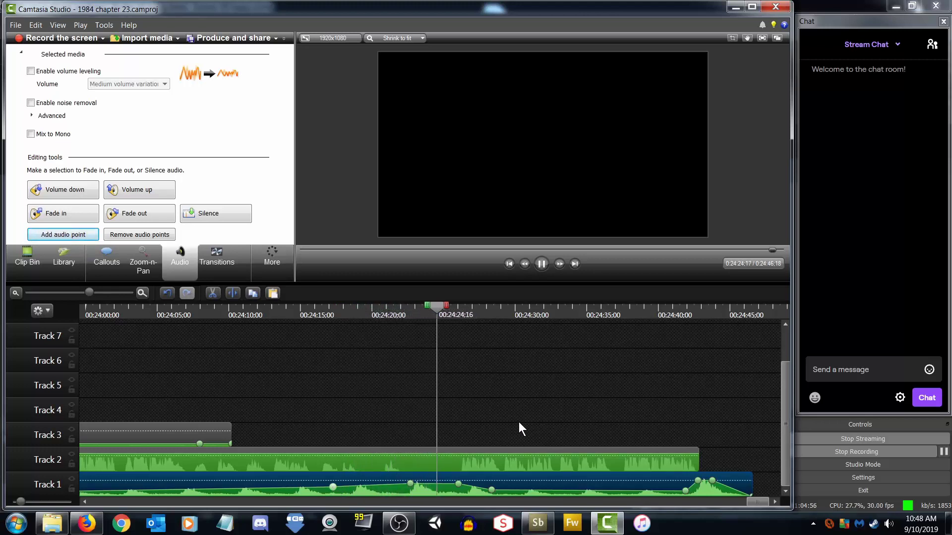
Raise the Jetgirl music slightly between about 0:24:28 and 0:24:42, and play from 0:24:24 through the end of the mix
left_click(774, 501)
left_click(611, 402)
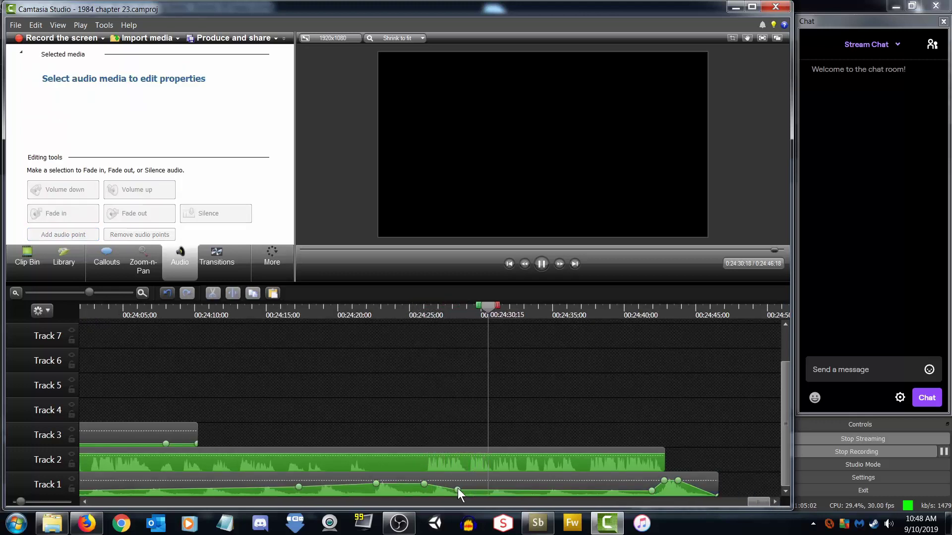
left_click_drag(547, 490, 547, 487)
left_click(408, 309)
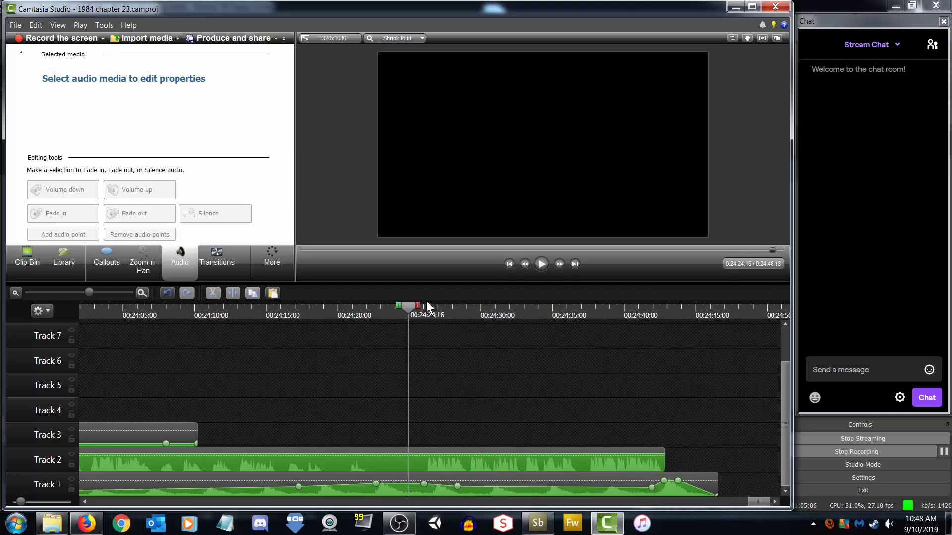
left_click(542, 263)
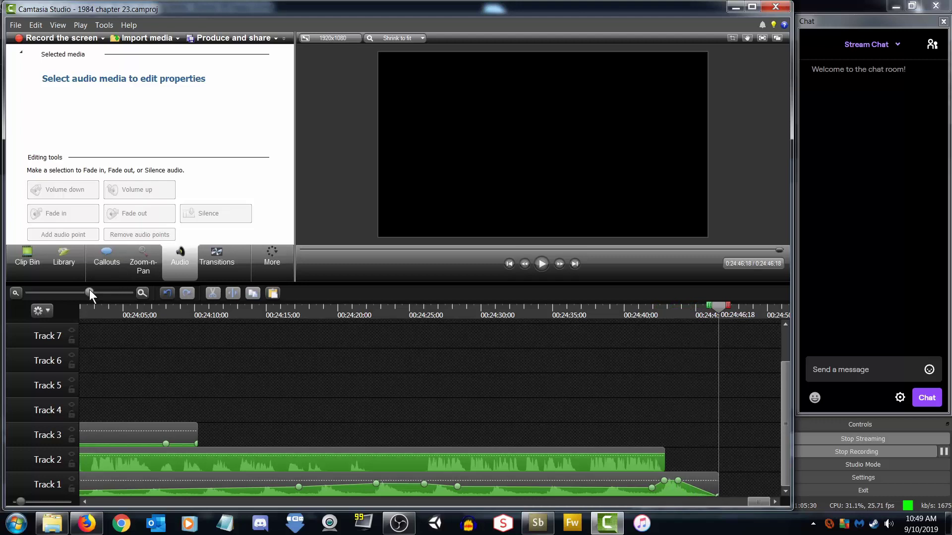
Review the finished chapter timeline at full length, examining the clips across all tracks from start to end
left_click_drag(89, 292, 70, 293)
mouse_move(704, 501)
left_mouse_down()
mouse_move(625, 508)
mouse_move(711, 505)
left_mouse_up()
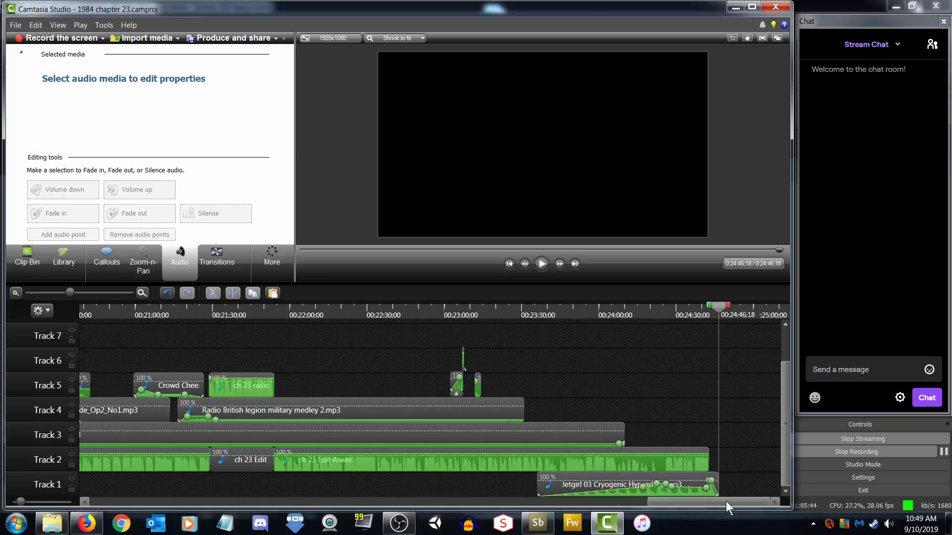
left_click_drag(726, 501, 142, 504)
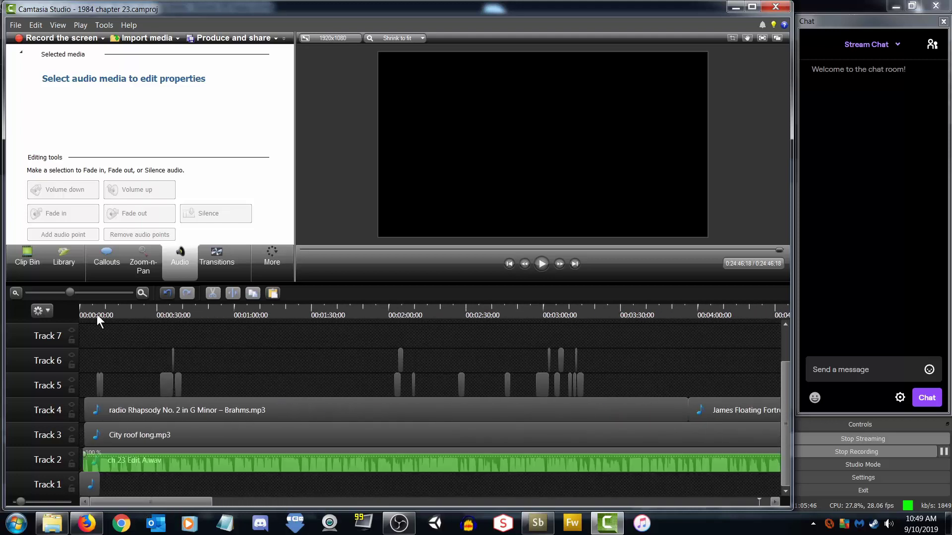
left_click_drag(72, 295, 23, 293)
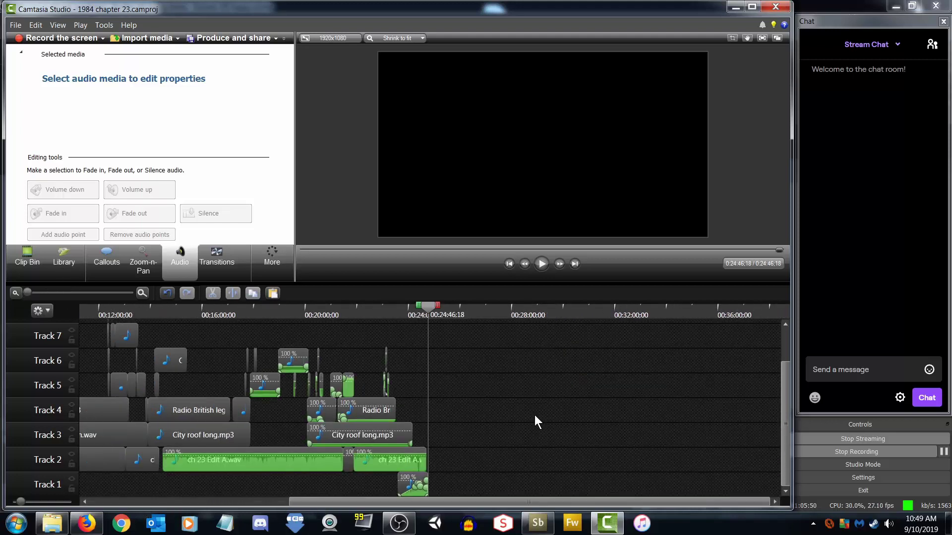
left_click_drag(452, 504, 233, 503)
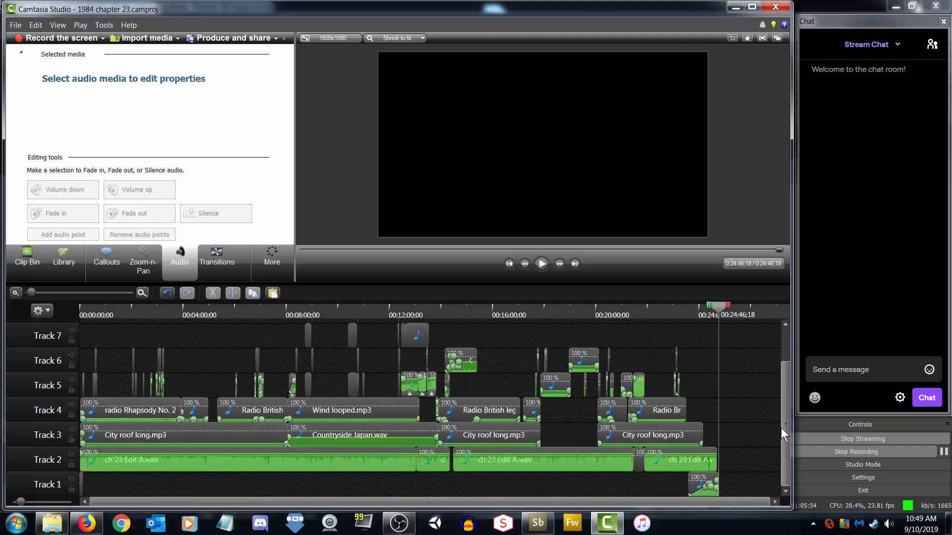
left_click_drag(781, 427, 781, 358)
scroll(787, 419, "down", 2)
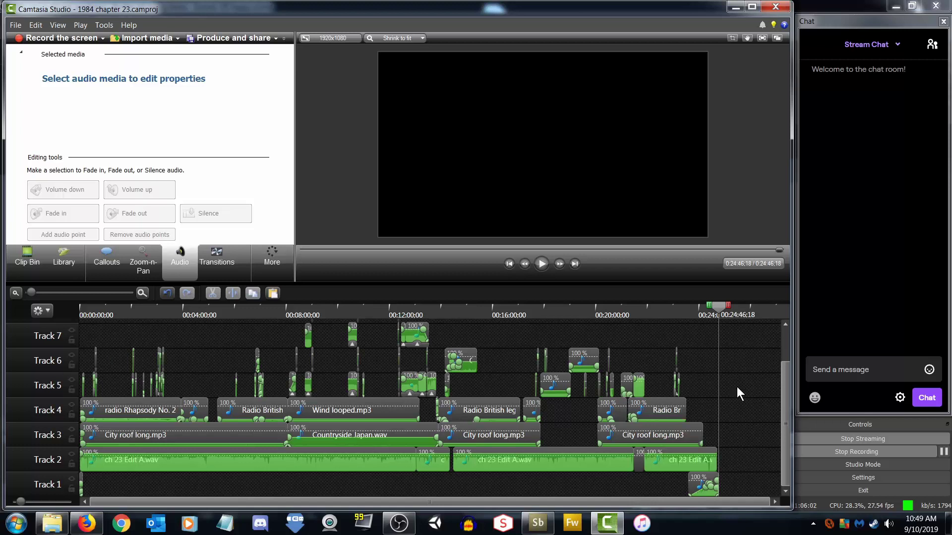
scroll(784, 436, "up", 2)
scroll(786, 371, "down", 2)
Switch to Chrome and open the list of uploaded videos on the audiobook YouTube channel from the bookmarks
left_click(121, 523)
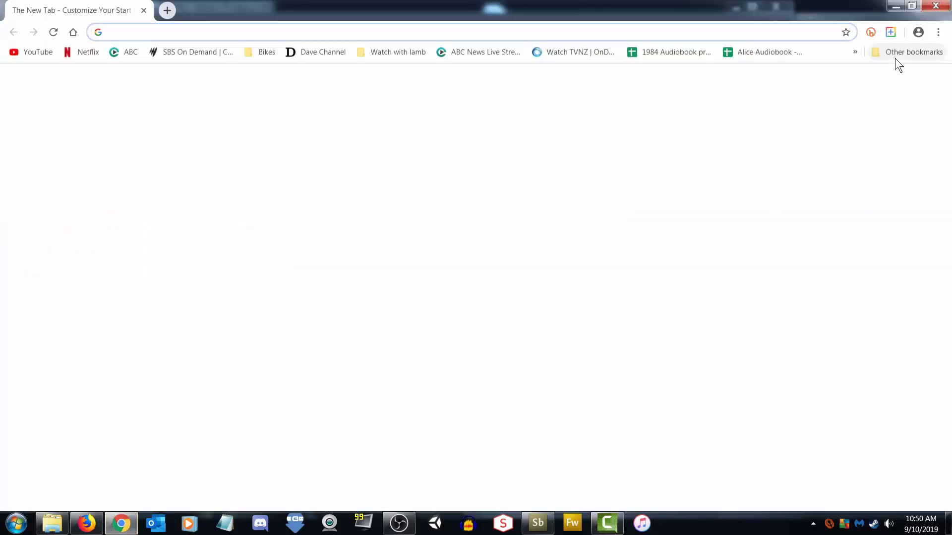
left_click(895, 59)
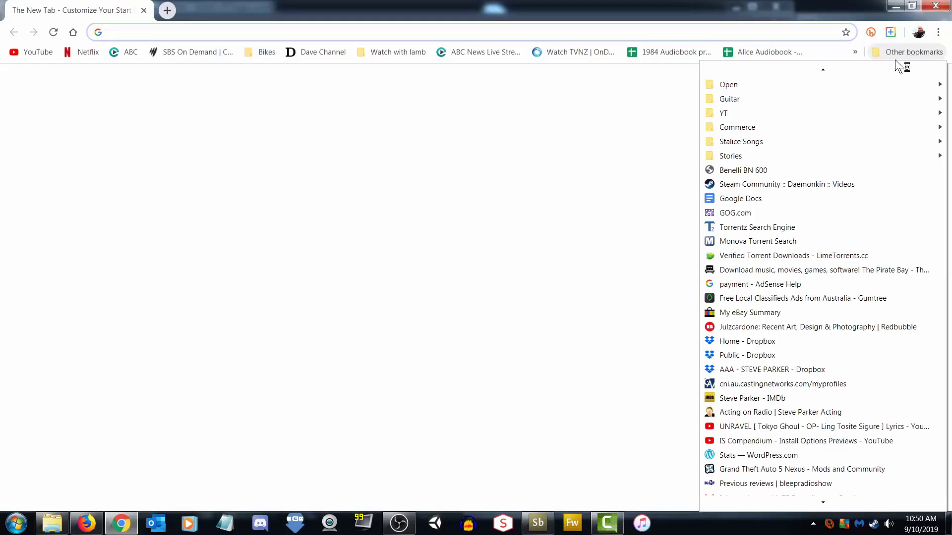
mouse_move(843, 85)
left_click(611, 85)
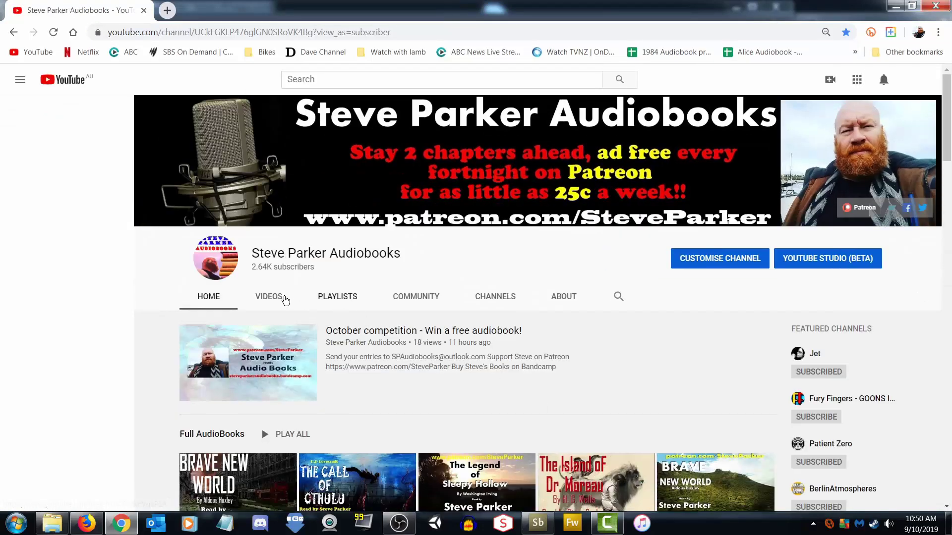
left_click(285, 297)
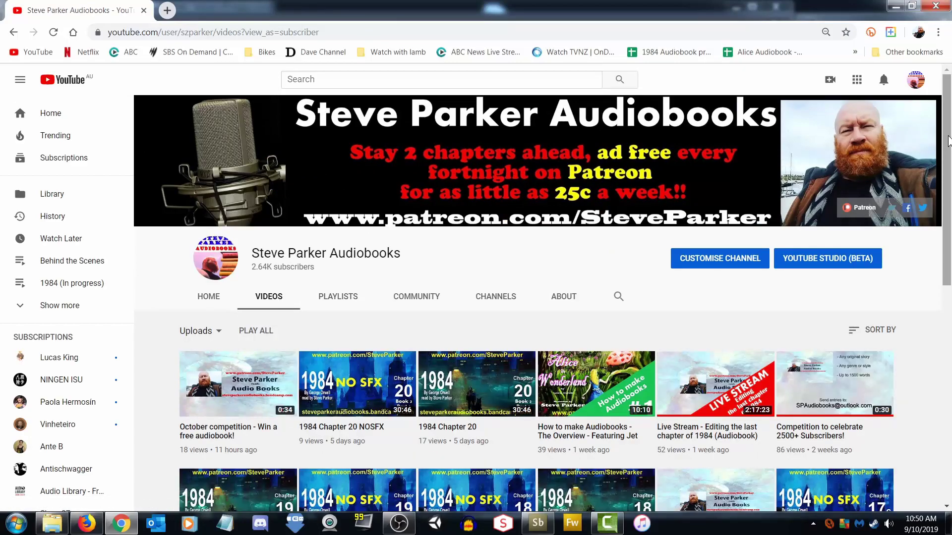
Browse the channel's uploads from the newest 1984 chapters to the oldest audiobooks and return to the newest
left_click_drag(946, 146, 904, 369)
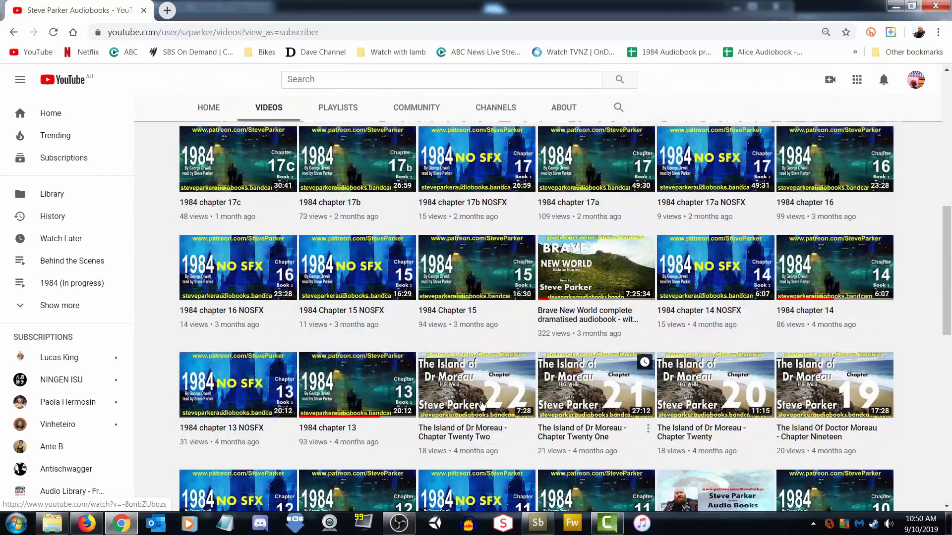
scroll(708, 396, "down", 10)
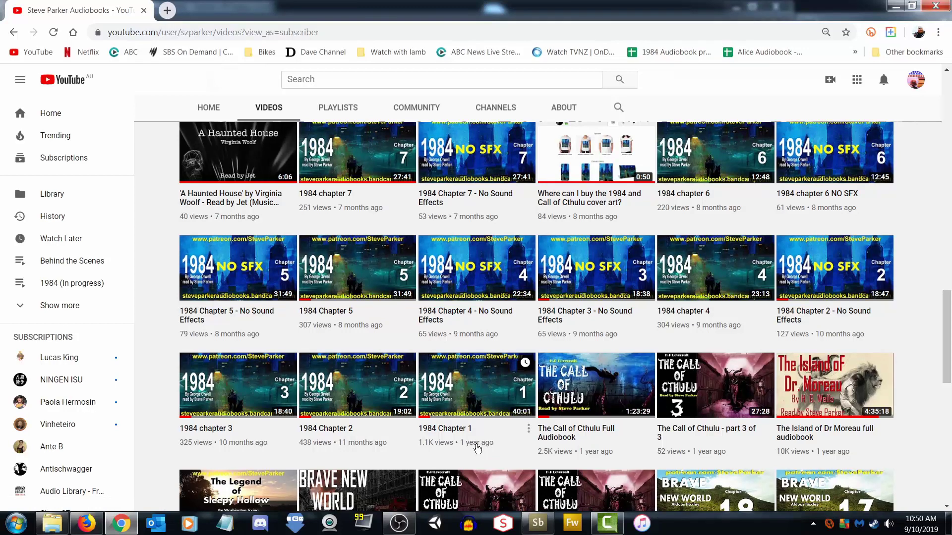
scroll(938, 400, "down", 6)
scroll(938, 400, "down", 5)
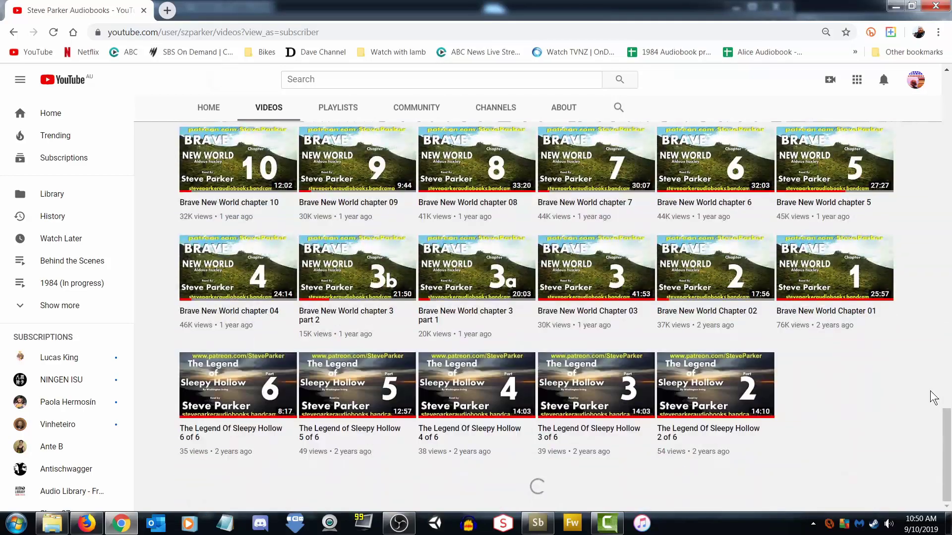
scroll(934, 398, "down", 1)
scroll(934, 398, "up", 12)
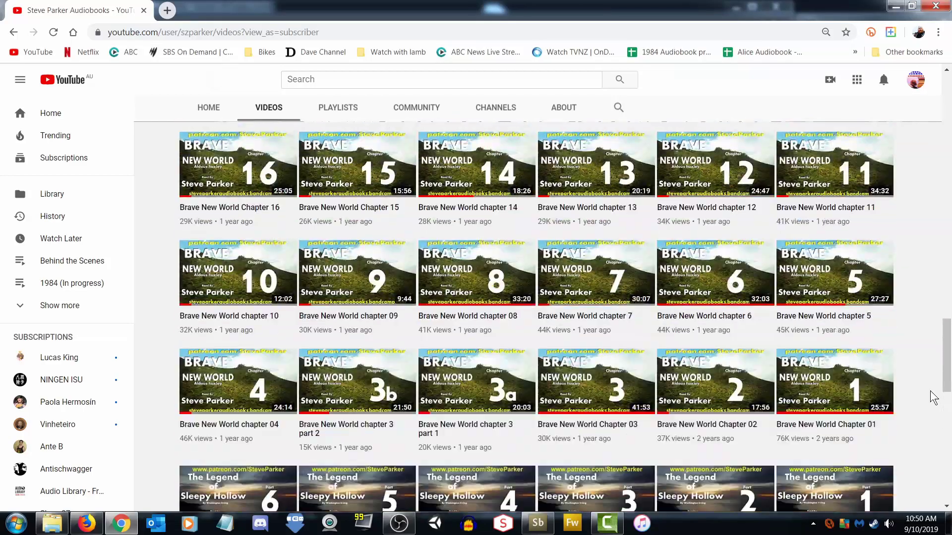
scroll(934, 398, "up", 15)
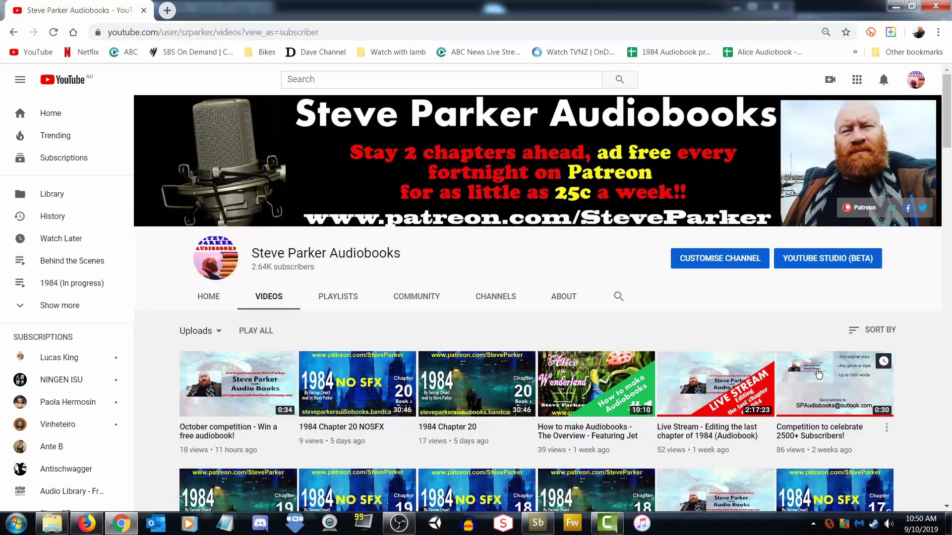
Return to Camtasia and look over the upper and lower tracks of the chapter 23 timeline
left_click(895, 6)
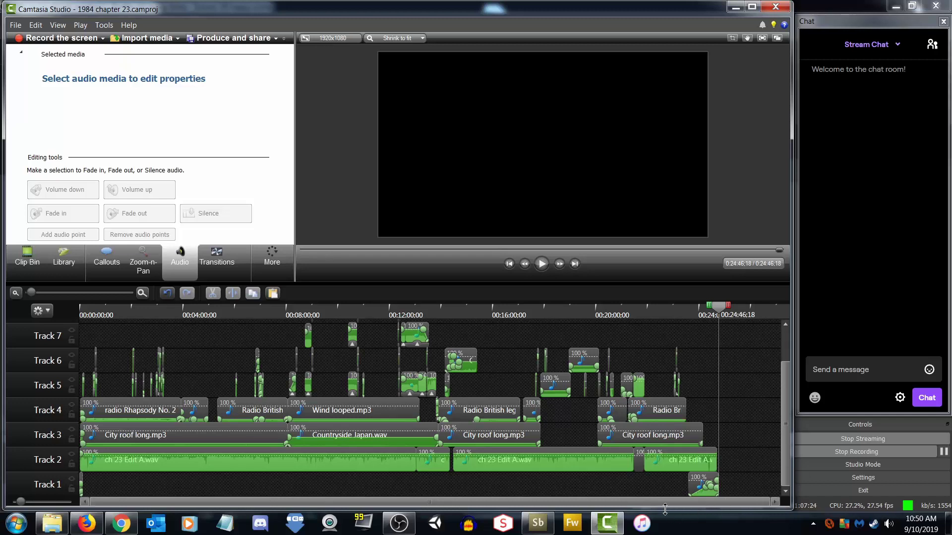
left_click_drag(784, 427, 790, 349)
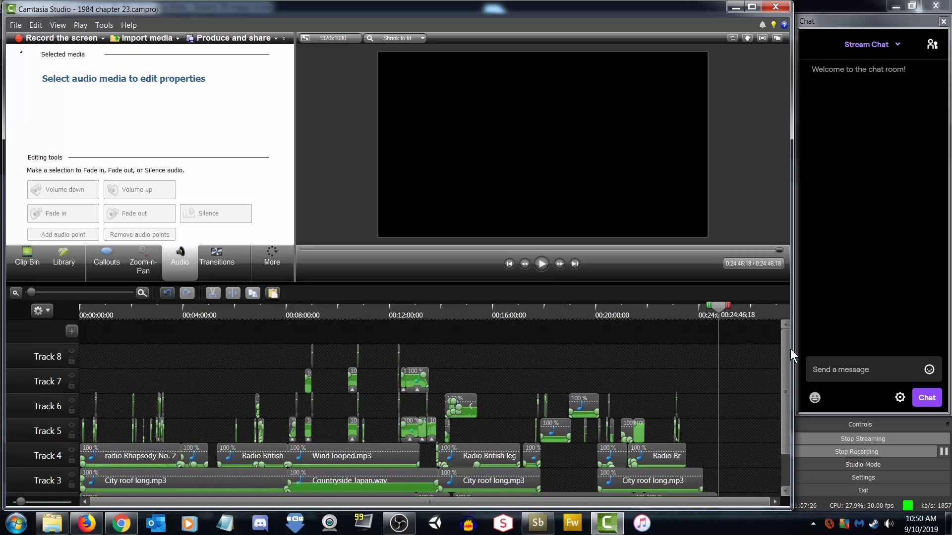
scroll(743, 394, "down", 2)
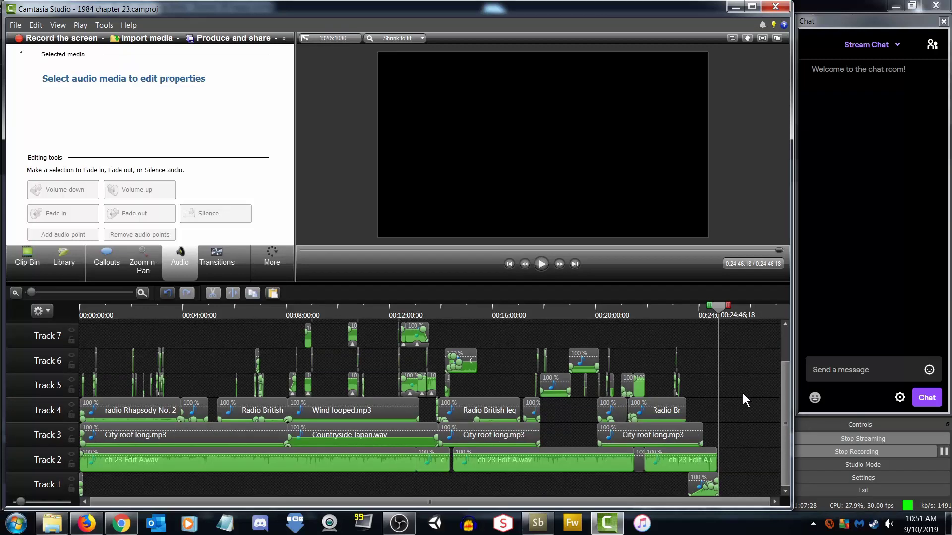
Examine the clip layout of the chapter 23 timeline, from the narration and music on Track 1 up to Track 8
scroll(743, 393, "up", 2)
scroll(741, 394, "down", 2)
scroll(739, 392, "up", 2)
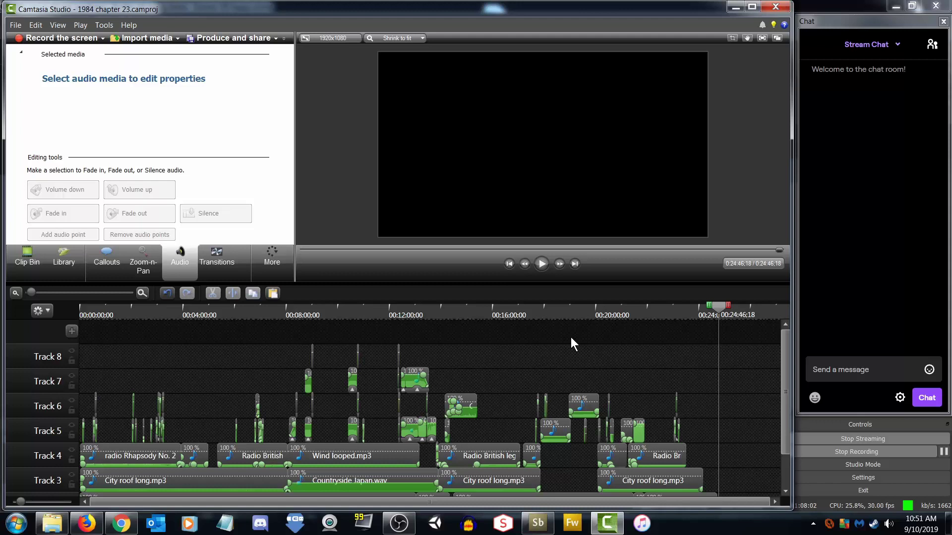
scroll(777, 371, "down", 2)
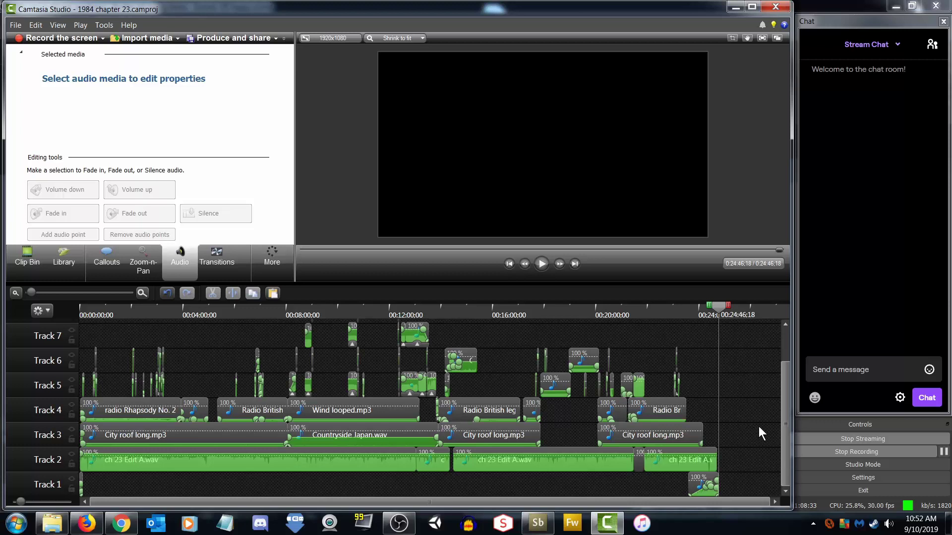
scroll(762, 453, "up", 2)
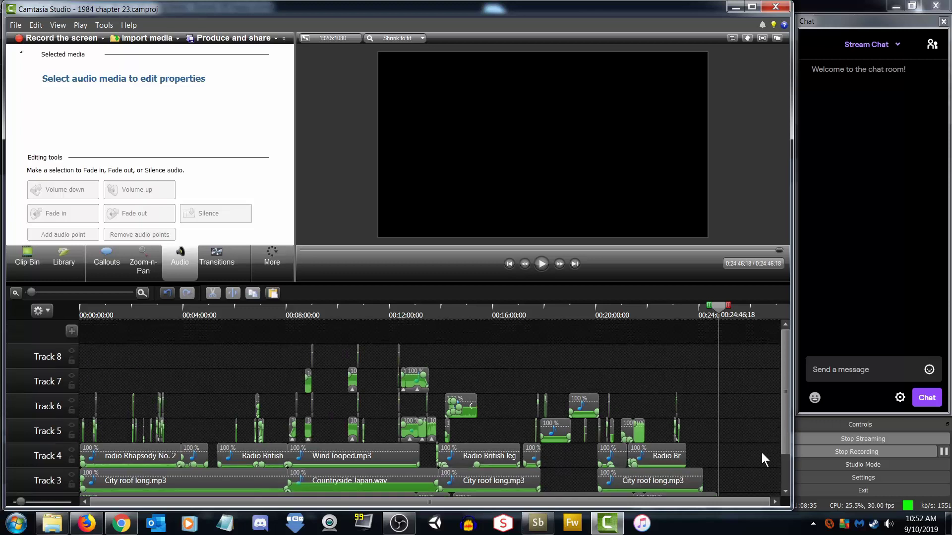
scroll(756, 451, "down", 2)
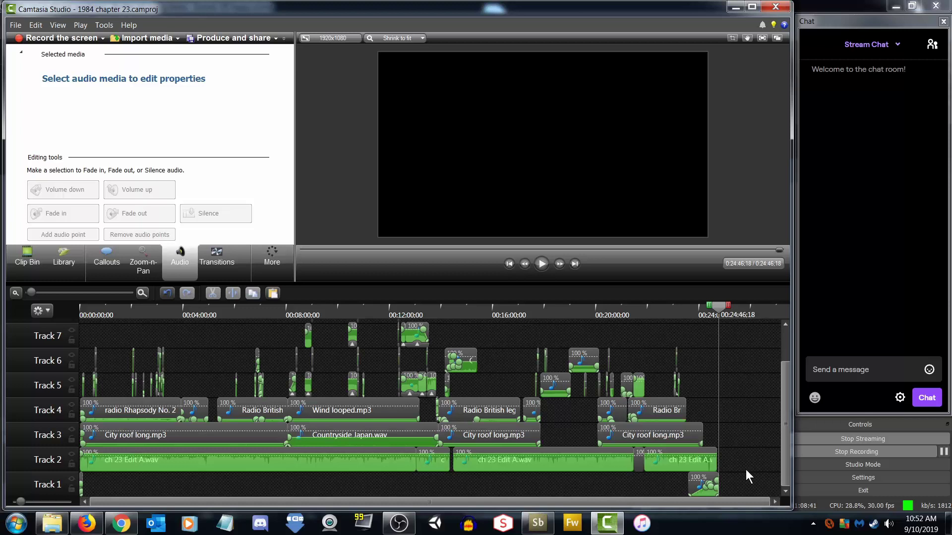
scroll(778, 392, "up", 2)
scroll(783, 438, "down", 2)
left_click_drag(786, 451, 783, 491)
left_click_drag(785, 459, 743, 436)
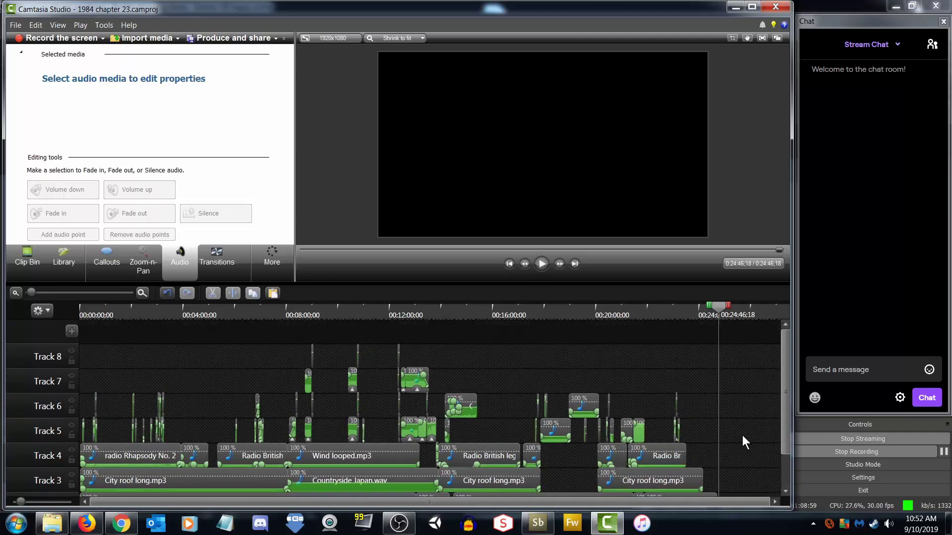
scroll(742, 435, "down", 2)
Export the timeline's audio to the Desktop as an MP3 file named "1984 ch 23 test temp"
left_click(16, 25)
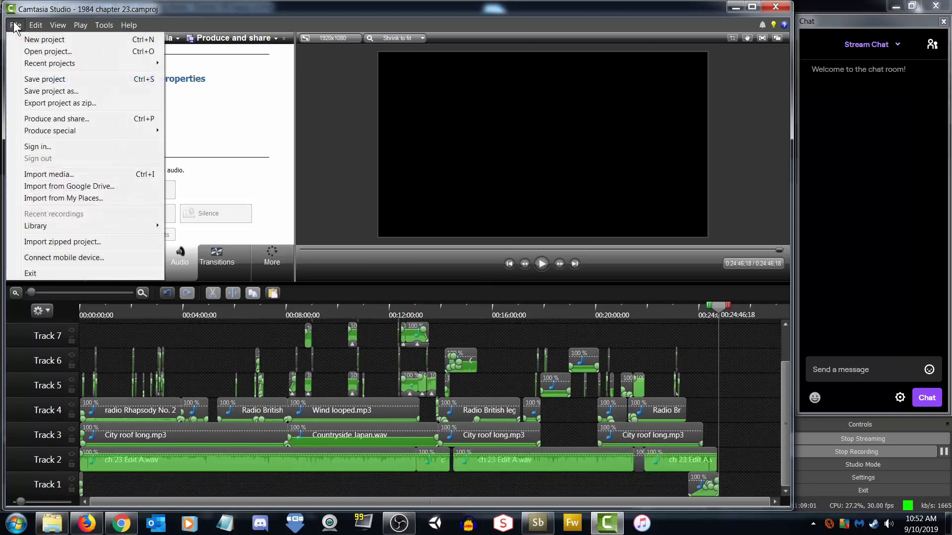
mouse_move(50, 132)
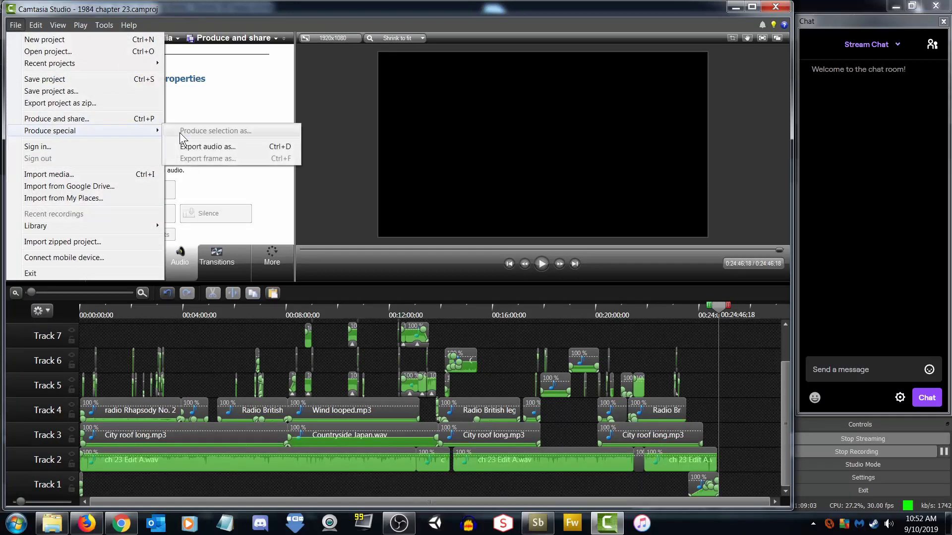
left_click(213, 147)
left_click(268, 164)
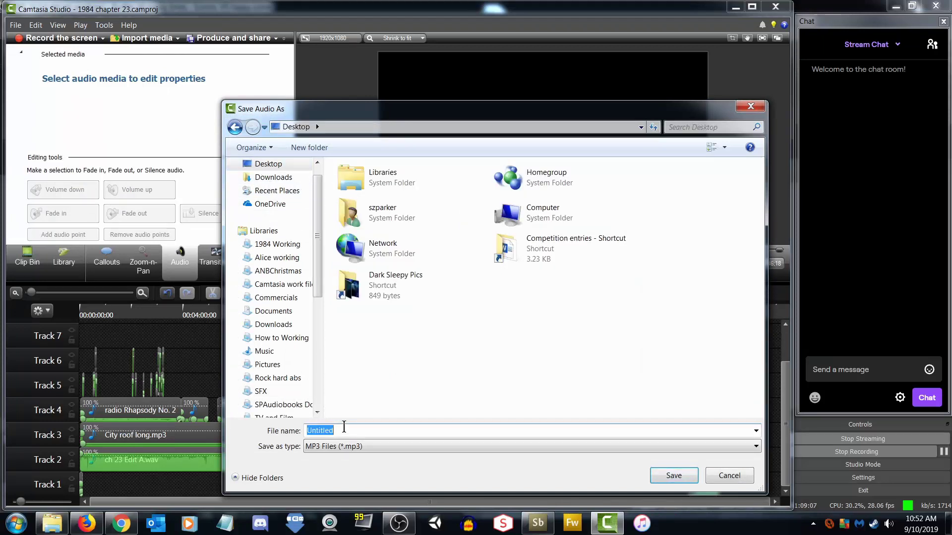
type("1984 ch 23 test te")
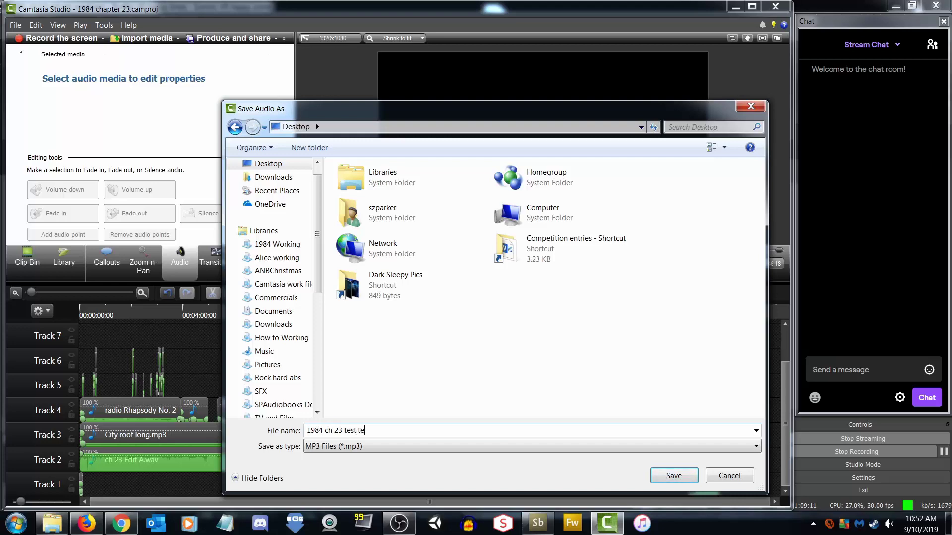
type("mp")
key("Return")
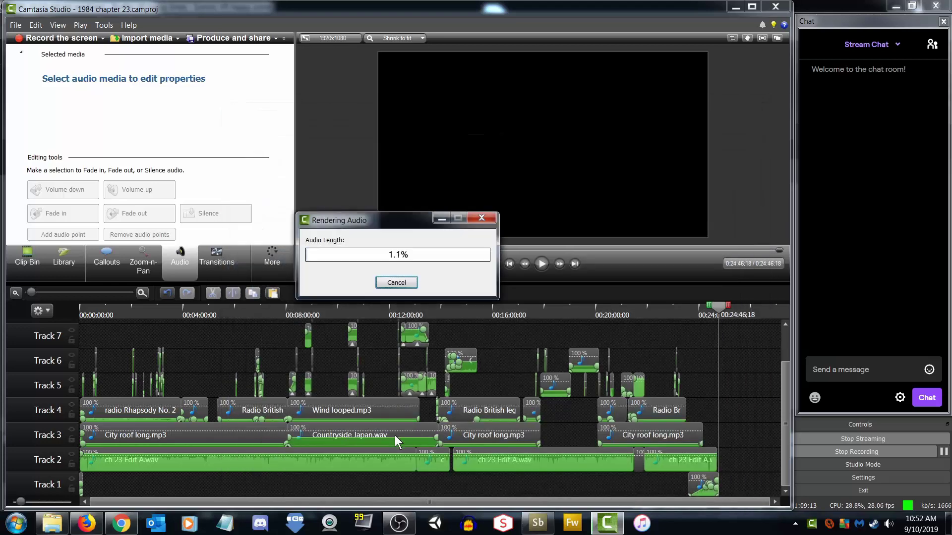